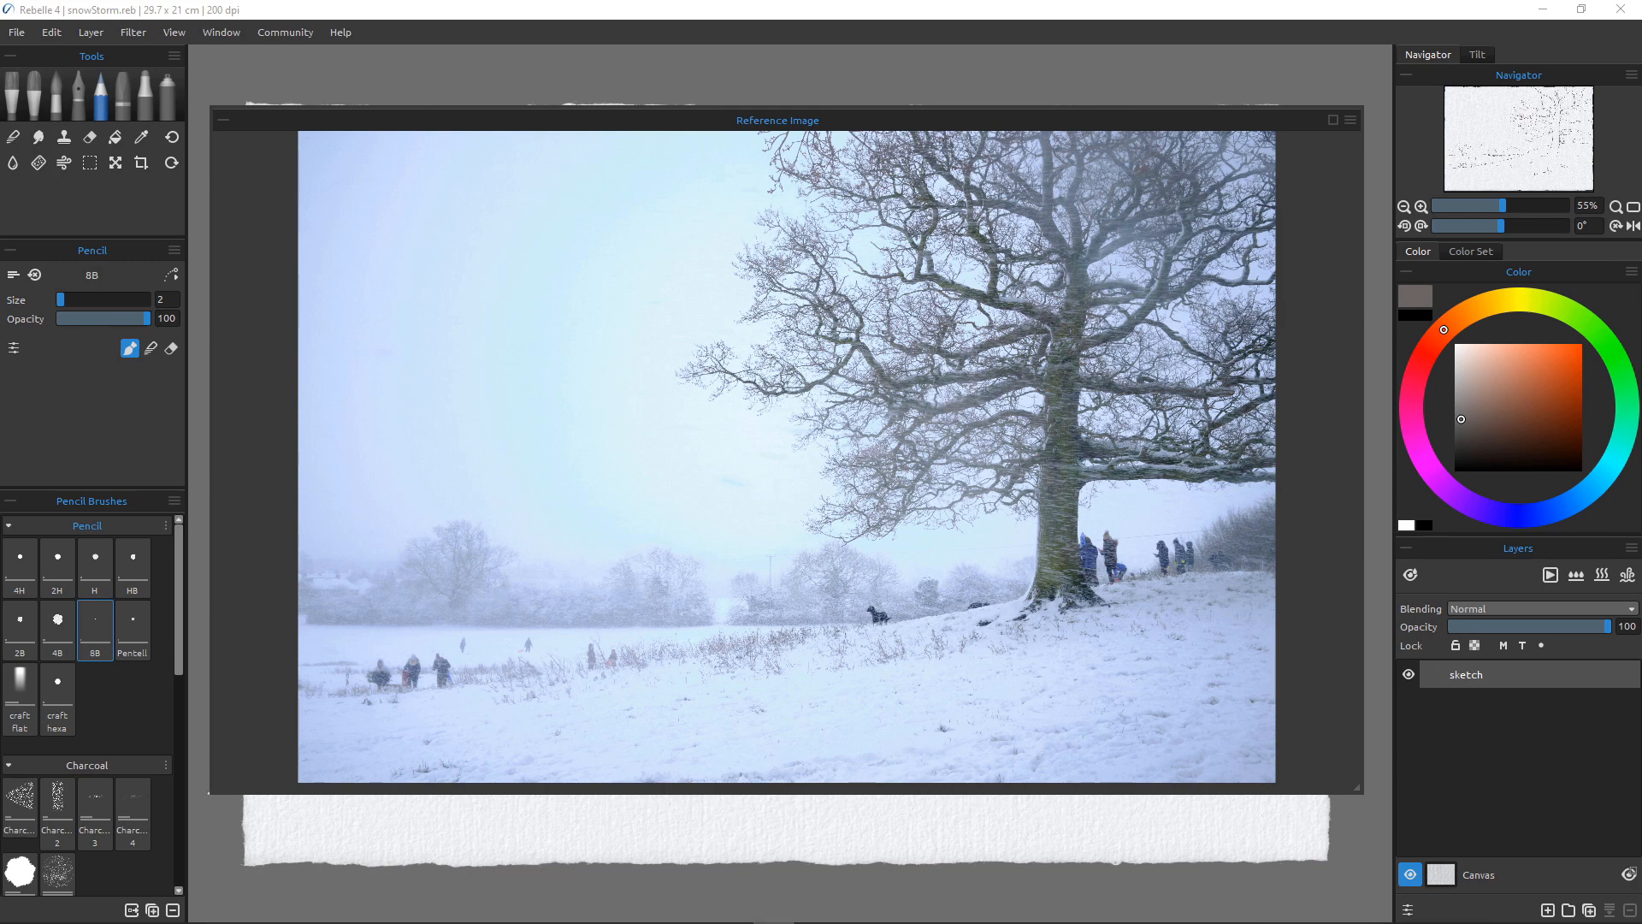
Shrink the reference image to a small thumbnail and park it beyond the paper's upper-right corner, clear of the sketch
mouse_move(211, 794)
mouse_down()
mouse_move(780, 524)
mouse_move(960, 458)
mouse_move(1019, 419)
mouse_move(972, 431)
mouse_move(998, 381)
mouse_up()
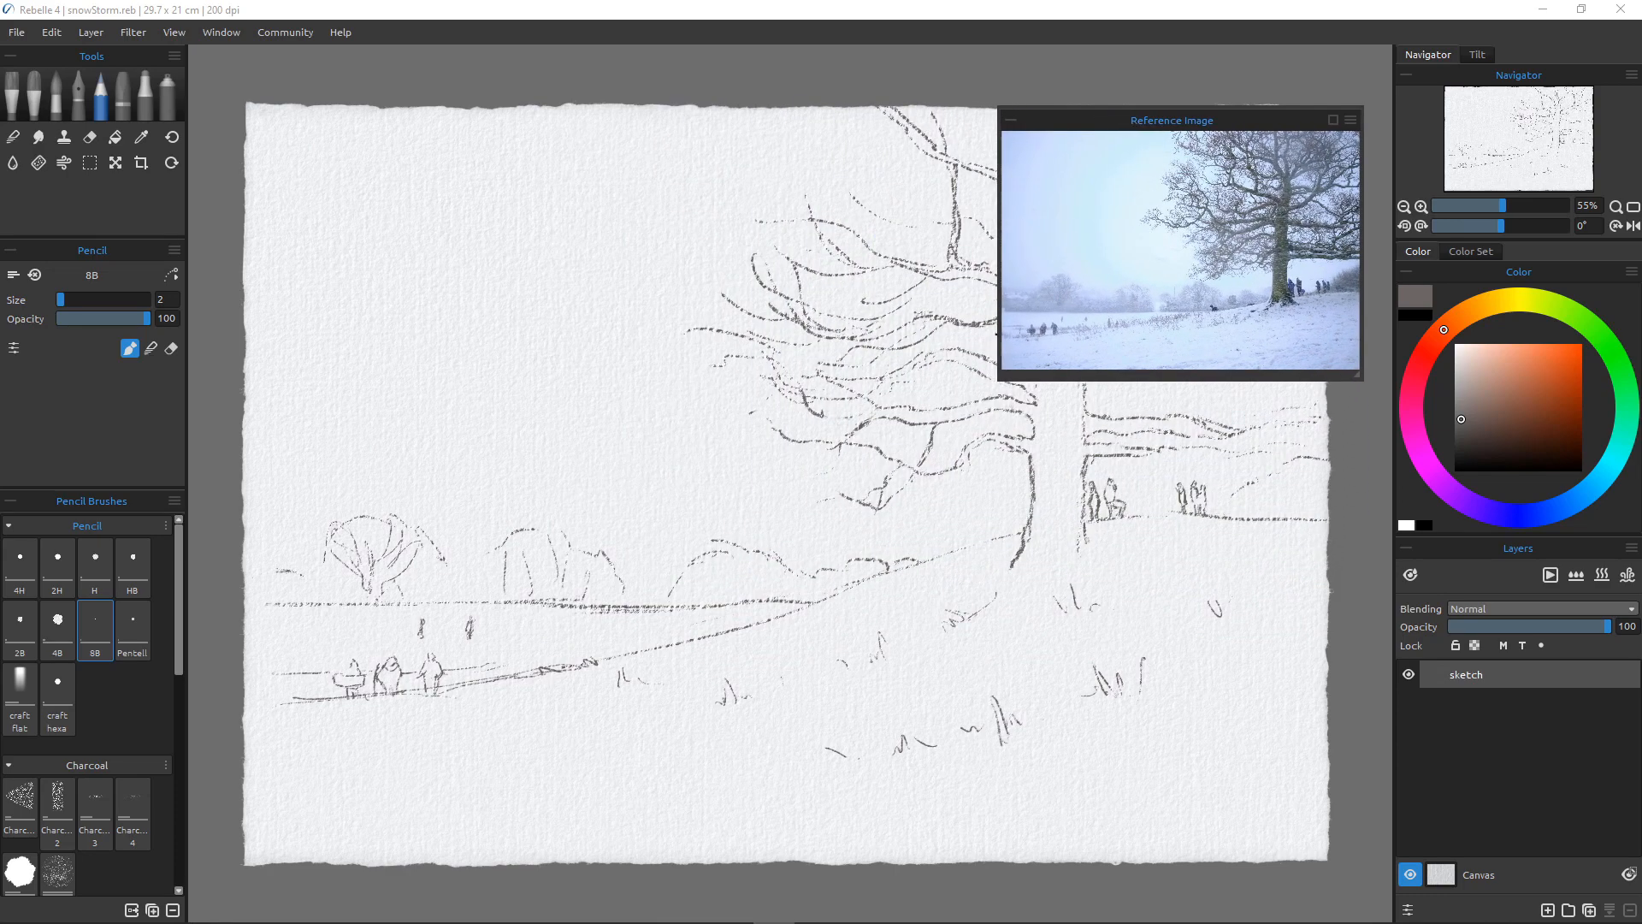
mouse_move(1172, 120)
mouse_down()
mouse_move(1454, 37)
mouse_move(1446, 16)
mouse_up()
drag(1272, 221, 1315, 221)
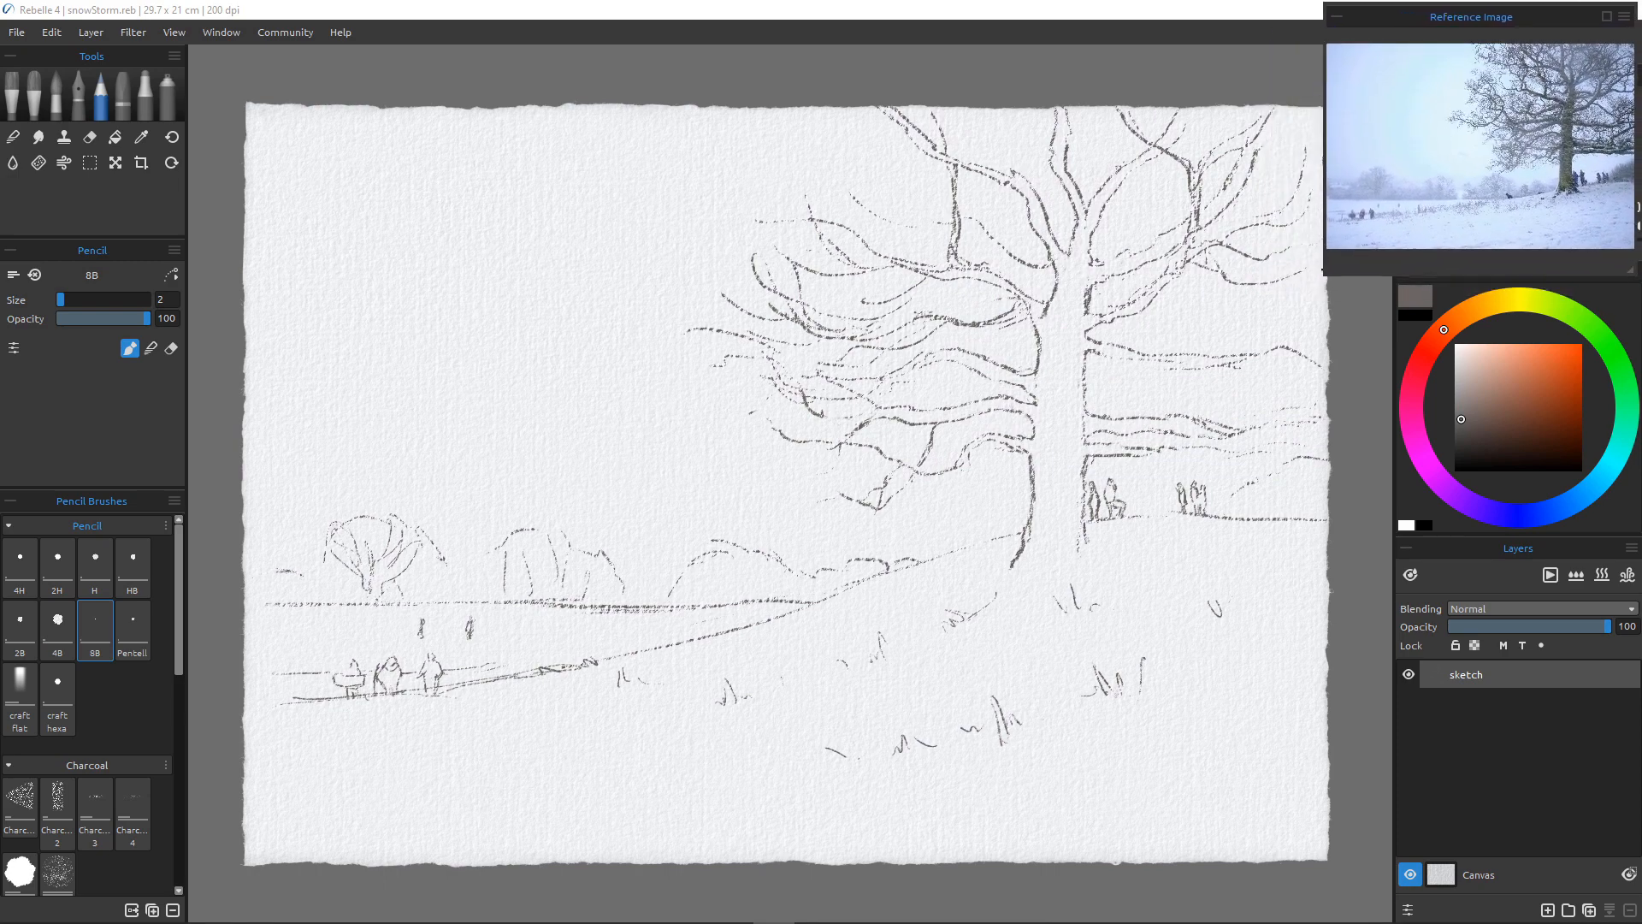
drag(1325, 277, 1324, 250)
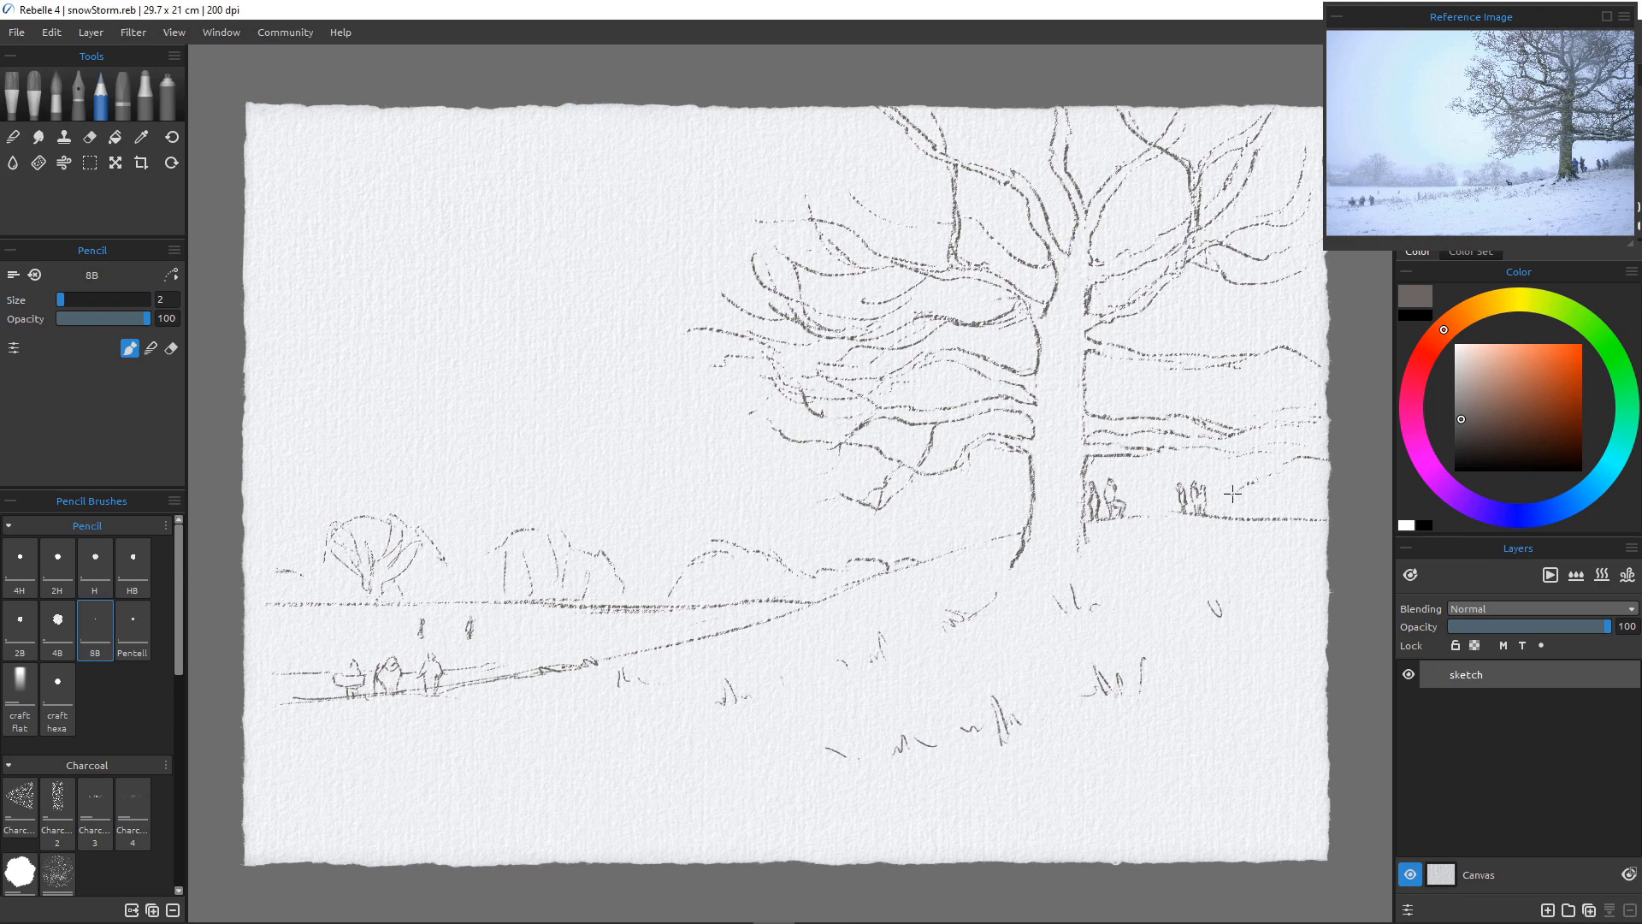
Add a short pencil mark beside the small figures near the tree trunk and lock the sketch layer
drag(1215, 496, 1243, 492)
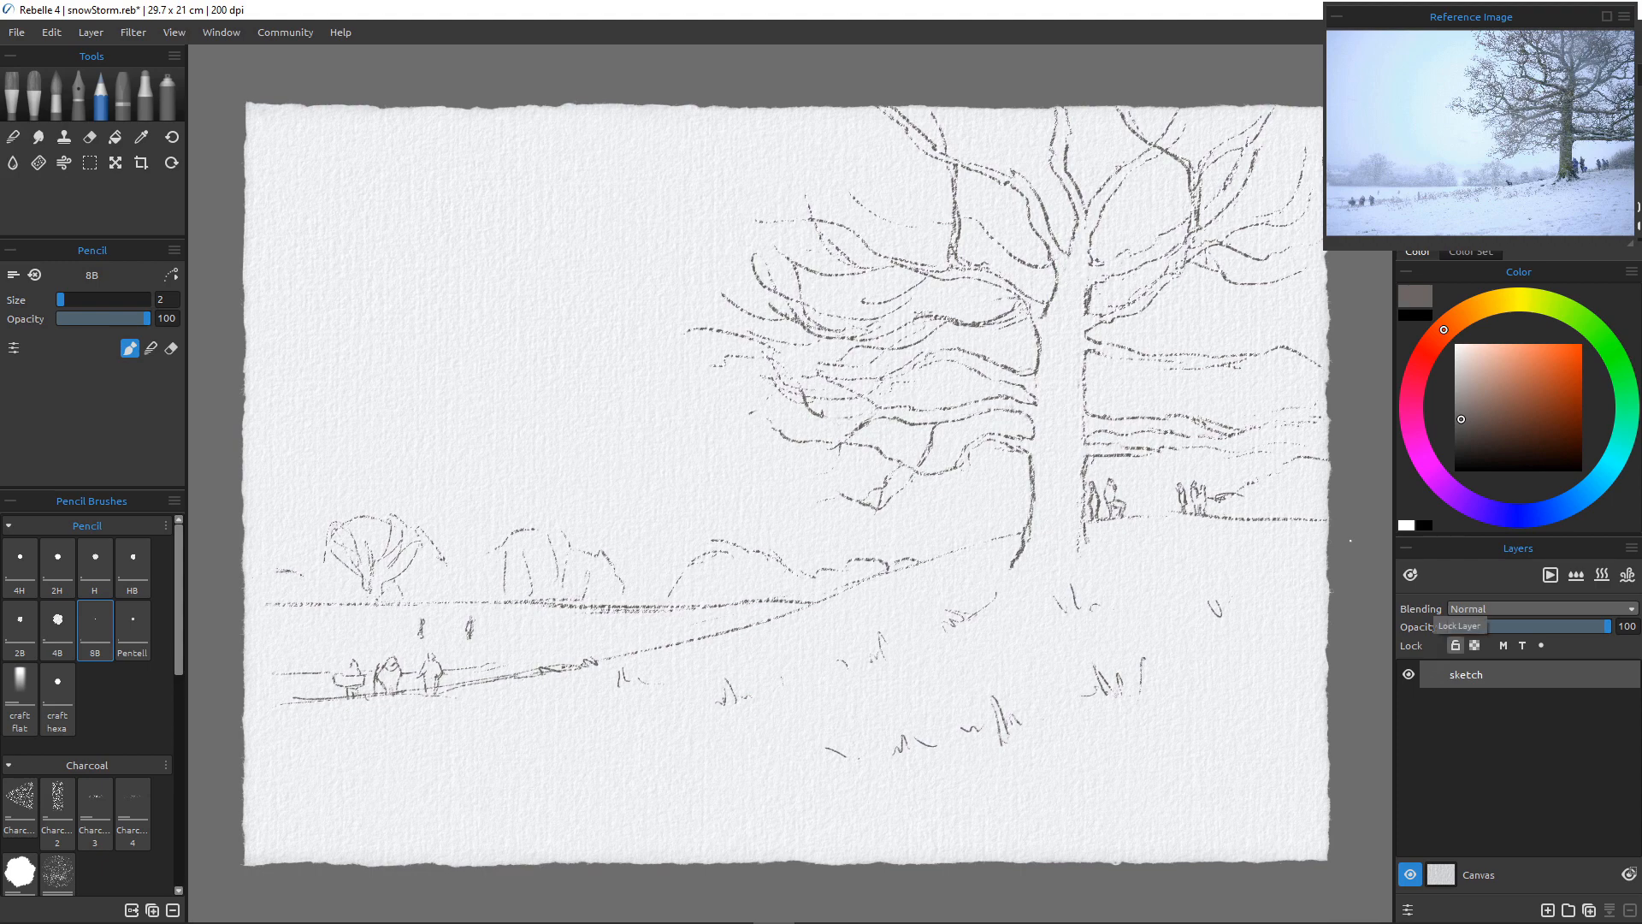
click(1455, 645)
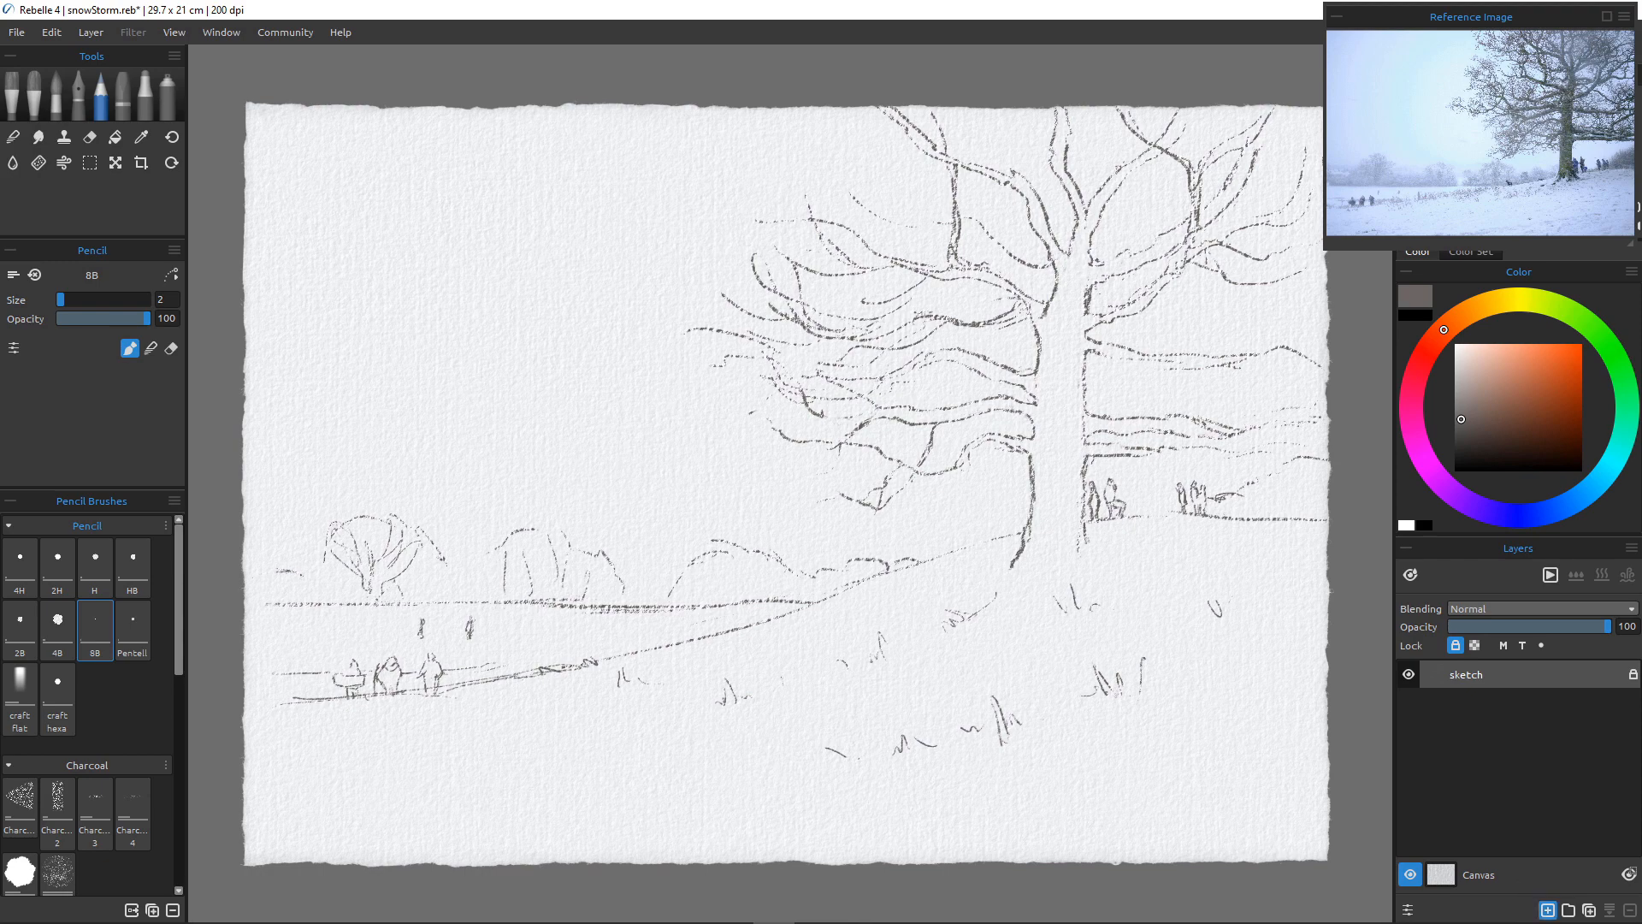
Add a layer above the sketch for painting with the watercolor Mop brush and wet it
click(1548, 910)
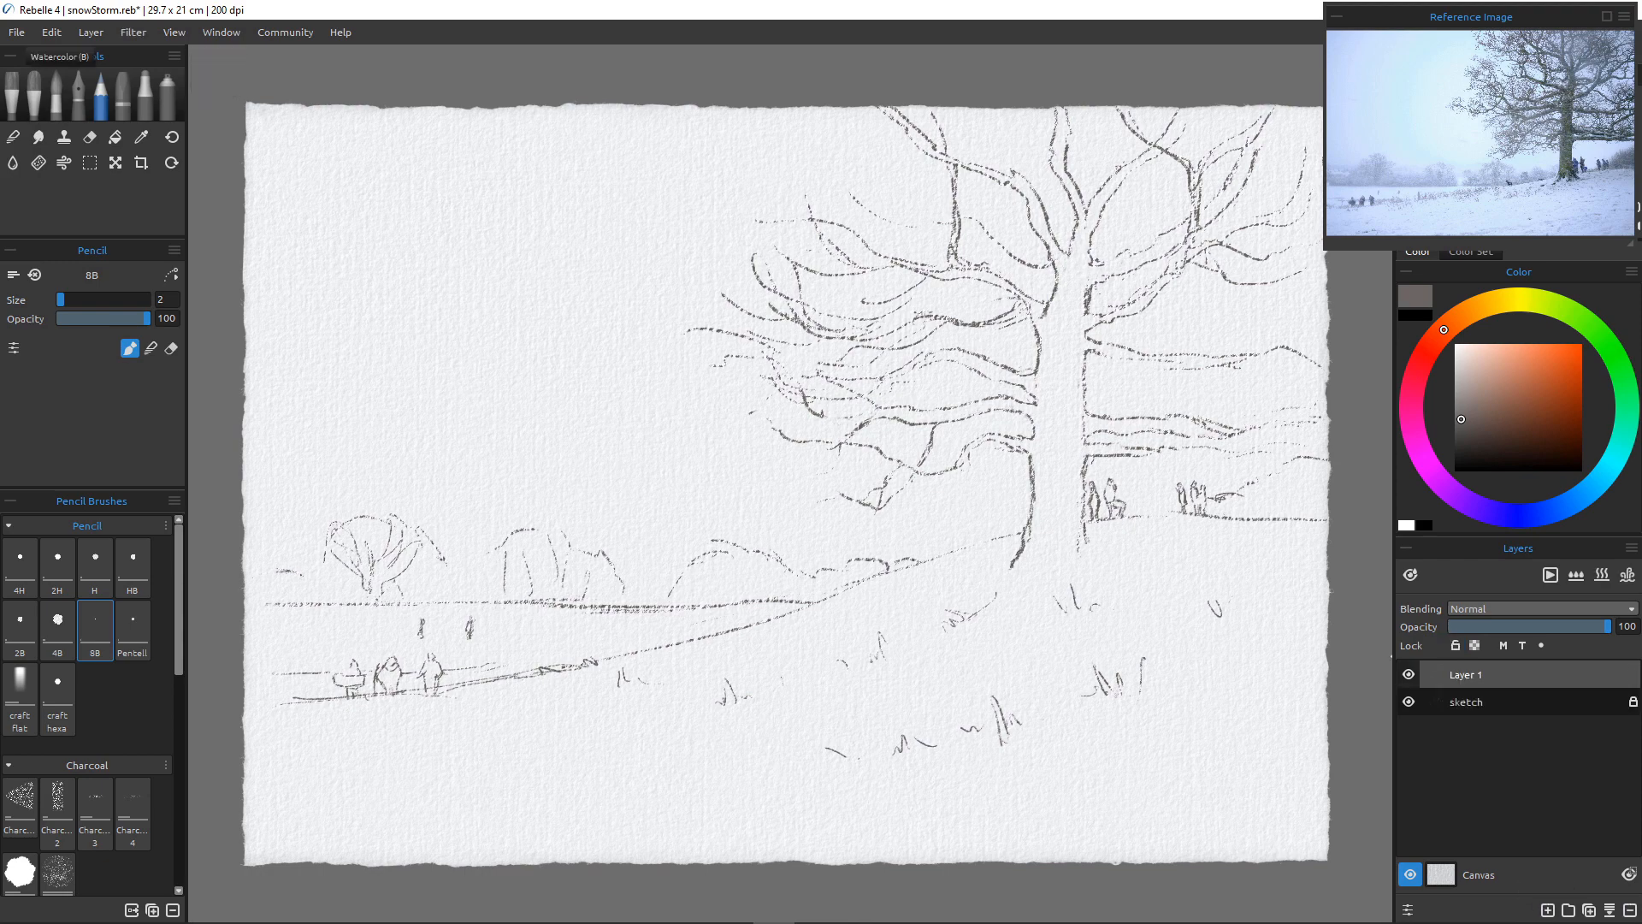
click(56, 92)
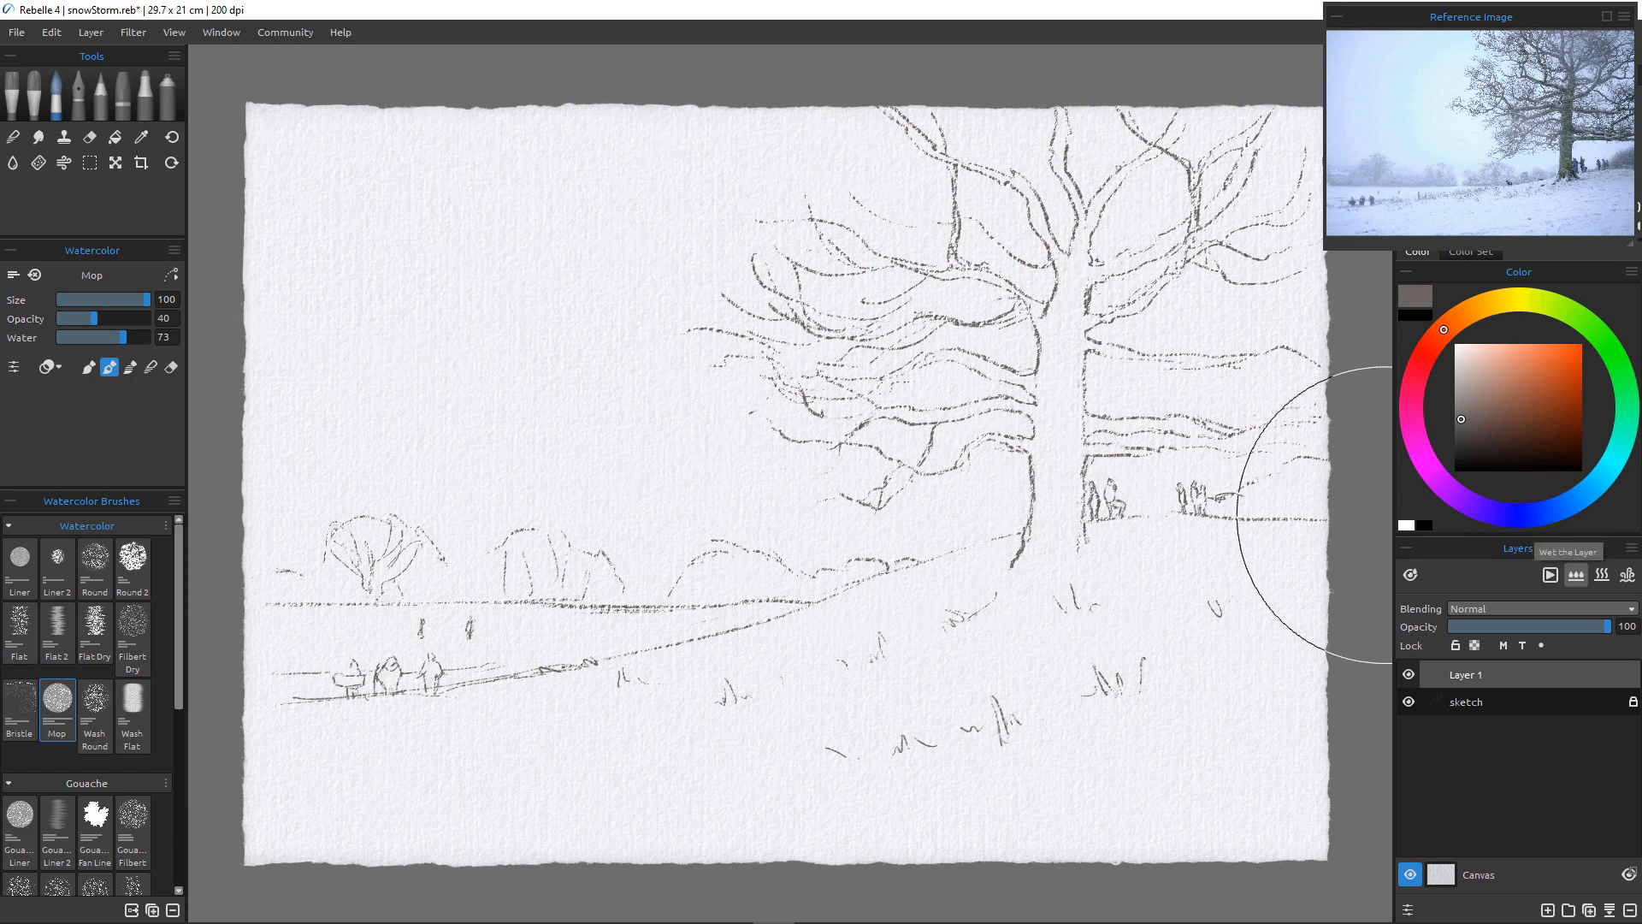
click(1577, 575)
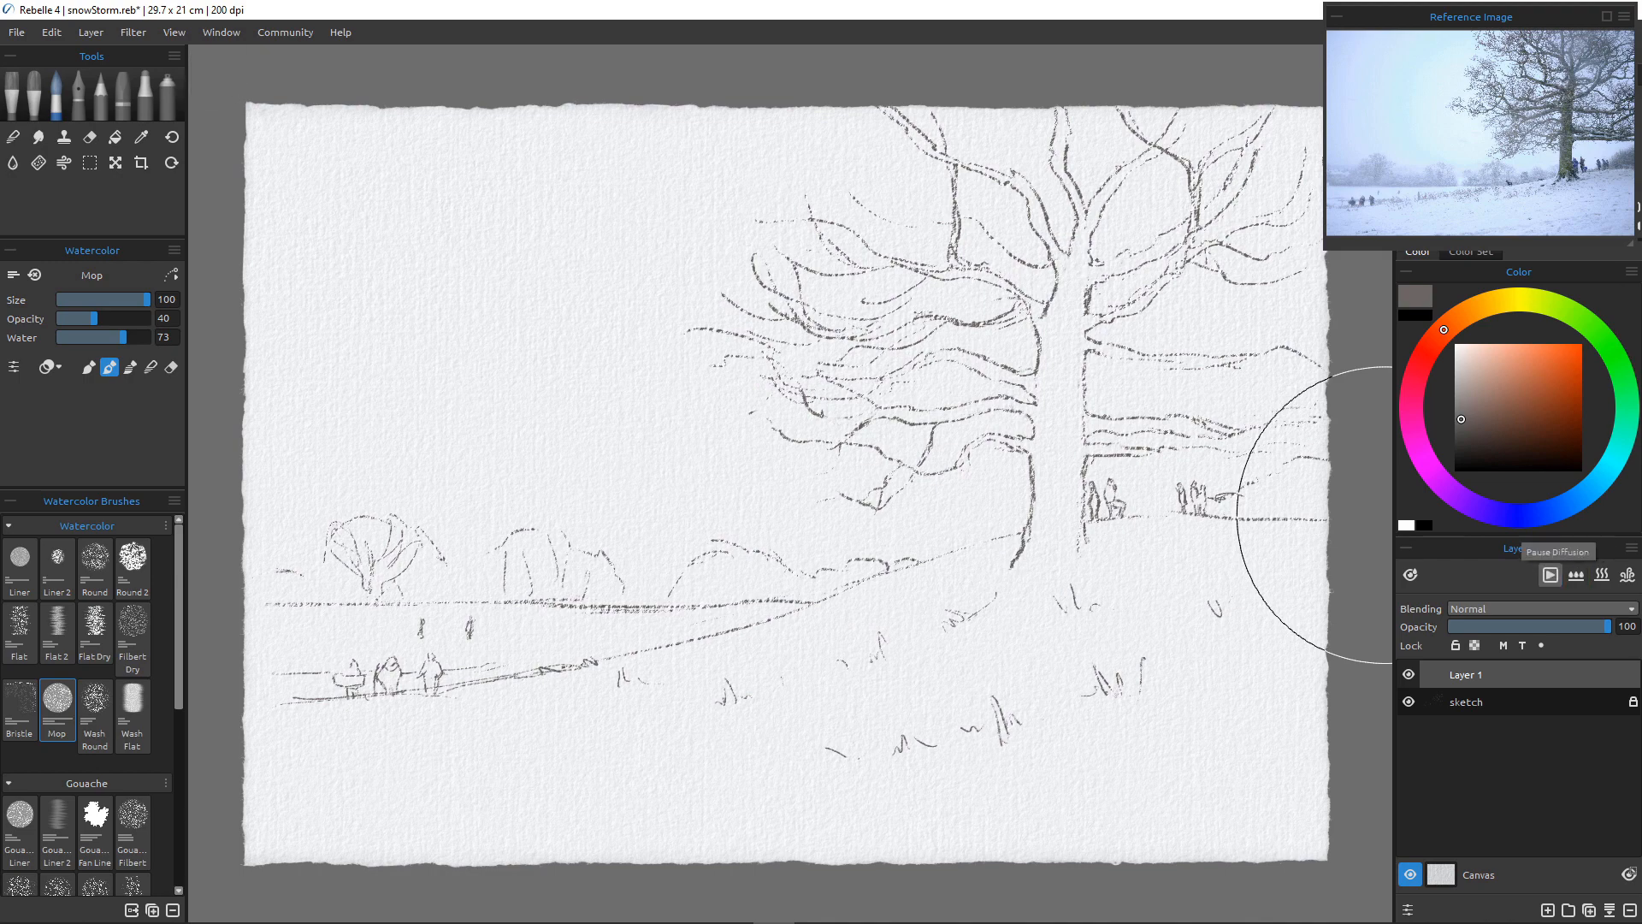
Wash the sky with broad diagonal strokes of muted greyish pink using the size 100 Mop brush
click(1411, 411)
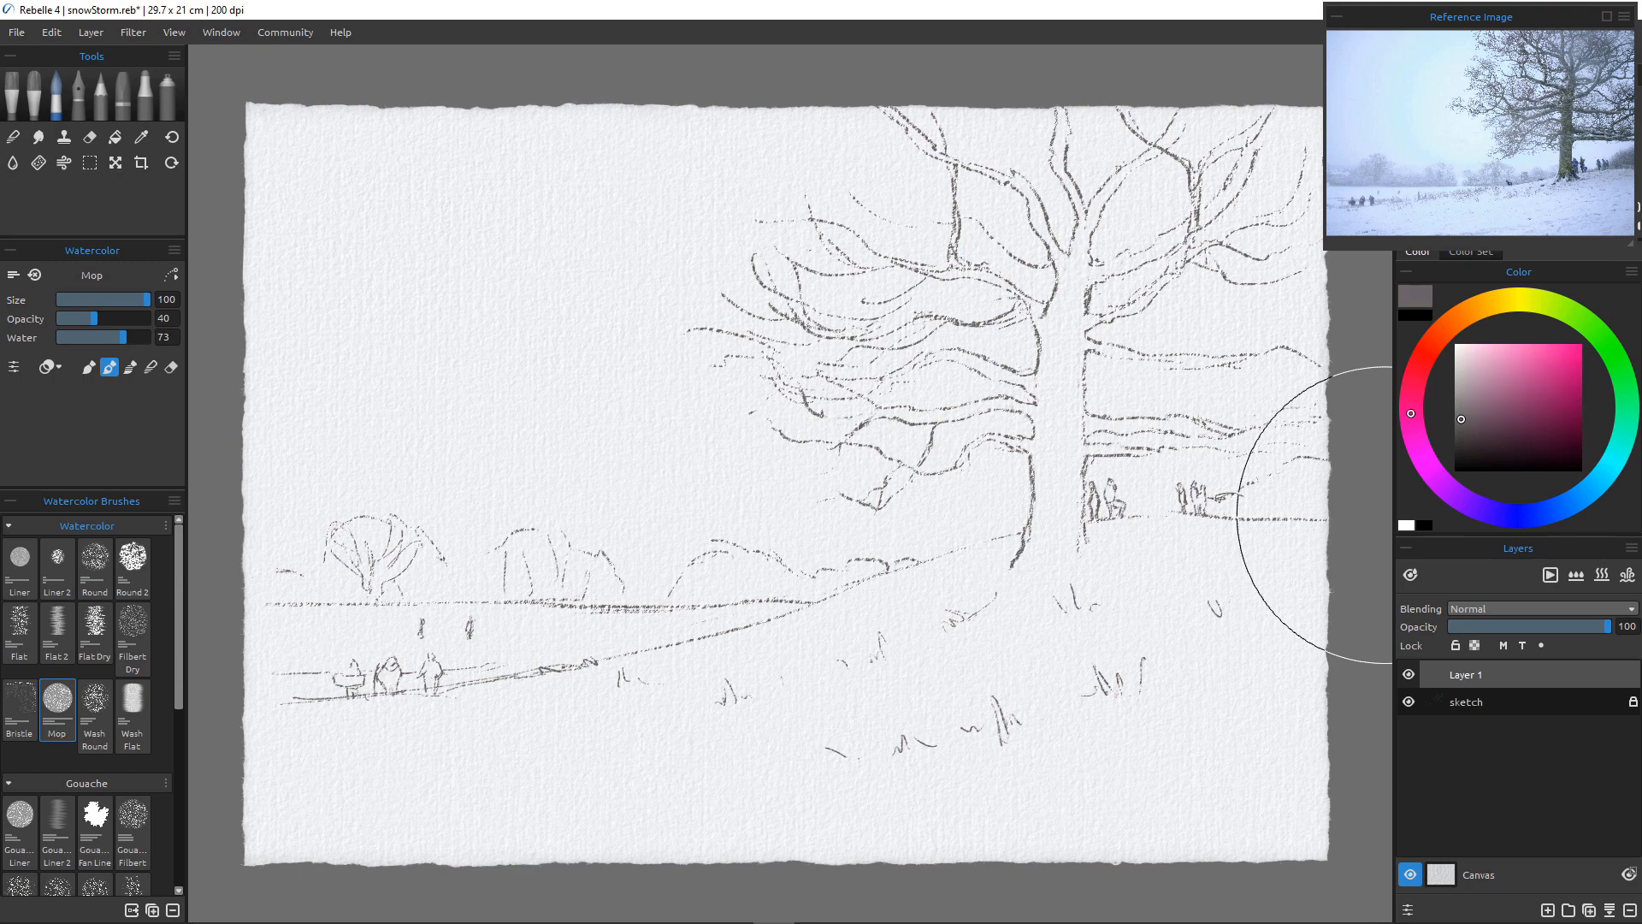
click(1474, 373)
click(1474, 366)
click(1478, 379)
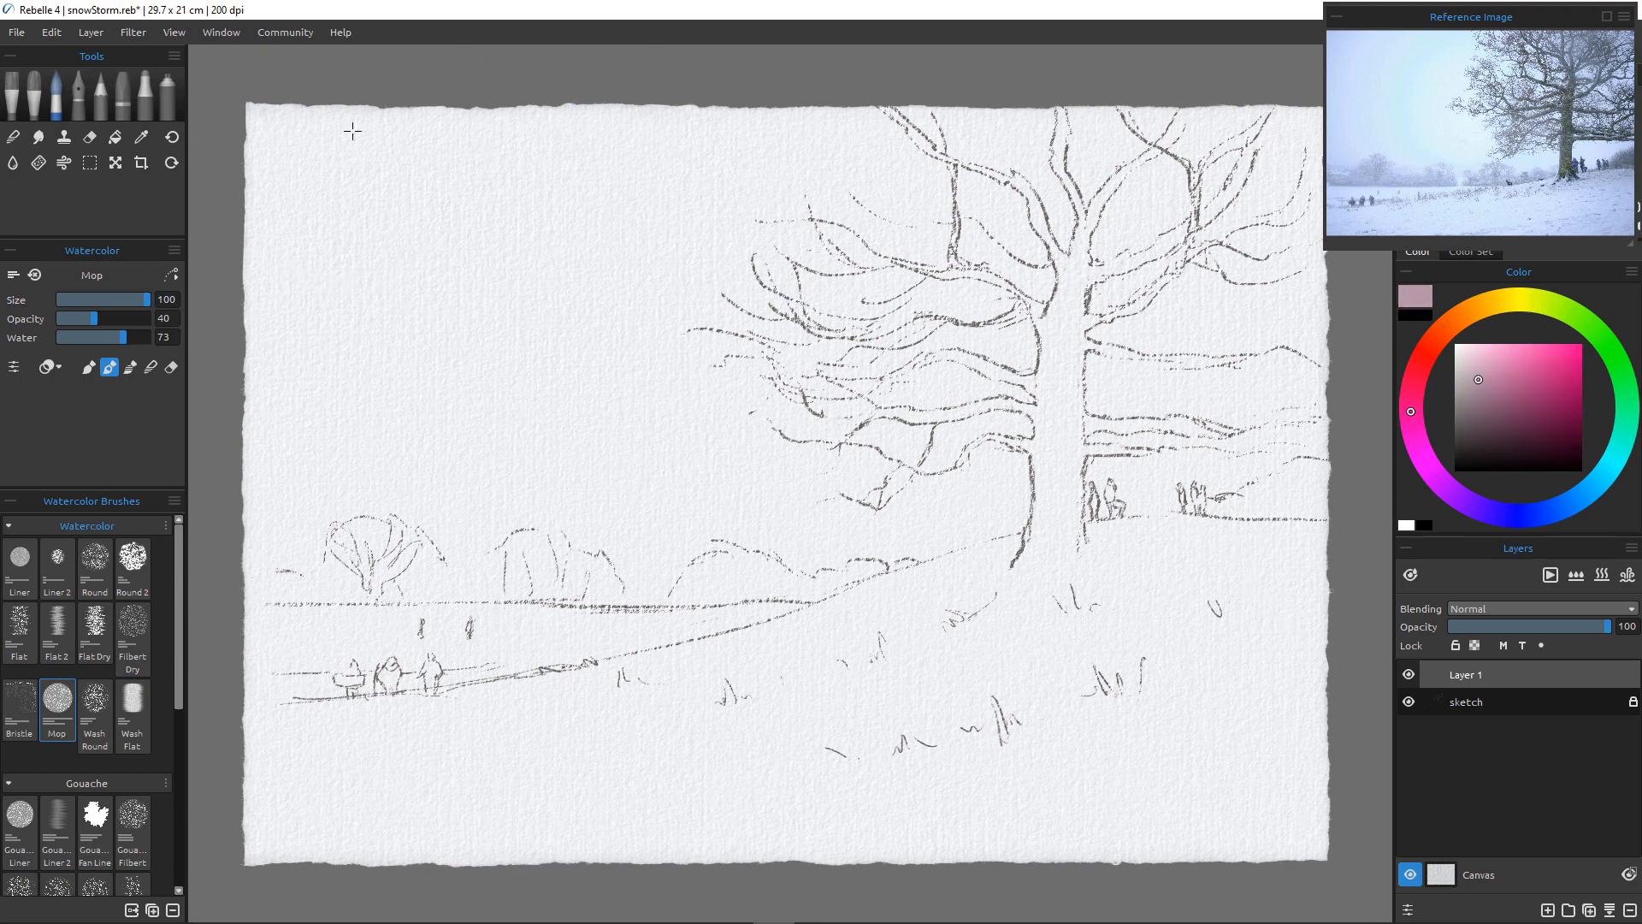
mouse_move(352, 131)
mouse_down()
mouse_move(445, 115)
mouse_move(1170, 206)
mouse_move(393, 154)
mouse_move(309, 232)
mouse_move(667, 398)
mouse_up()
drag(323, 334, 671, 500)
mouse_move(445, 436)
mouse_down()
mouse_move(206, 392)
mouse_move(518, 556)
mouse_move(770, 582)
mouse_up()
drag(514, 547, 244, 354)
mouse_move(244, 354)
mouse_down()
mouse_move(412, 303)
mouse_move(979, 465)
mouse_up()
drag(796, 485, 983, 518)
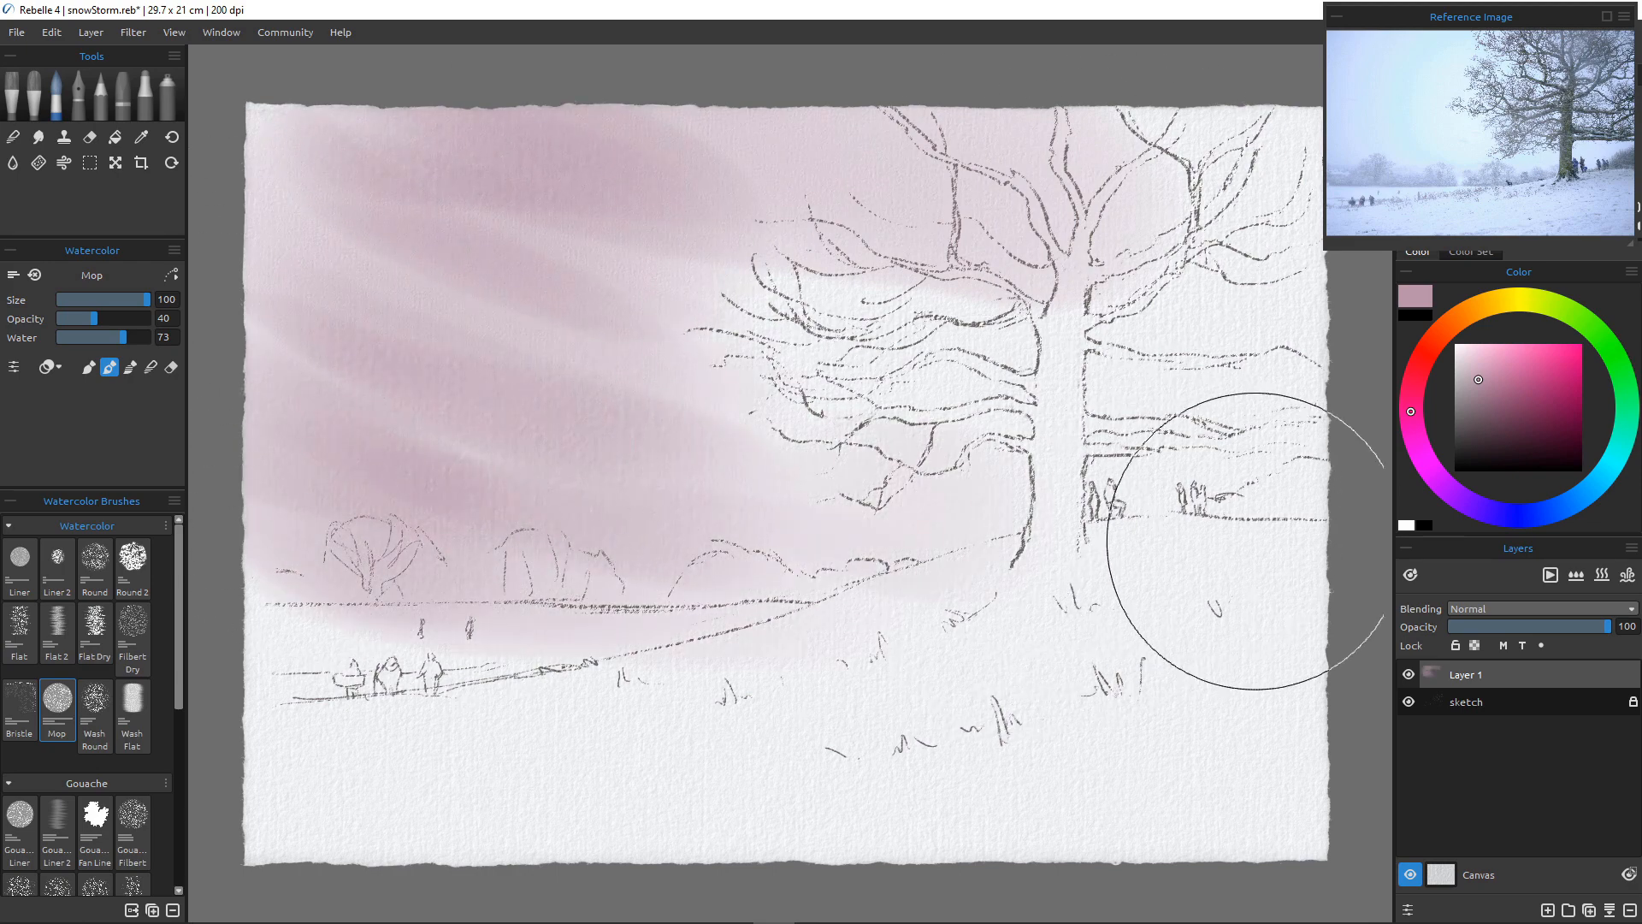
Glaze a soft periwinkle blue over the upper sky and behind the large tree's branches
click(1537, 514)
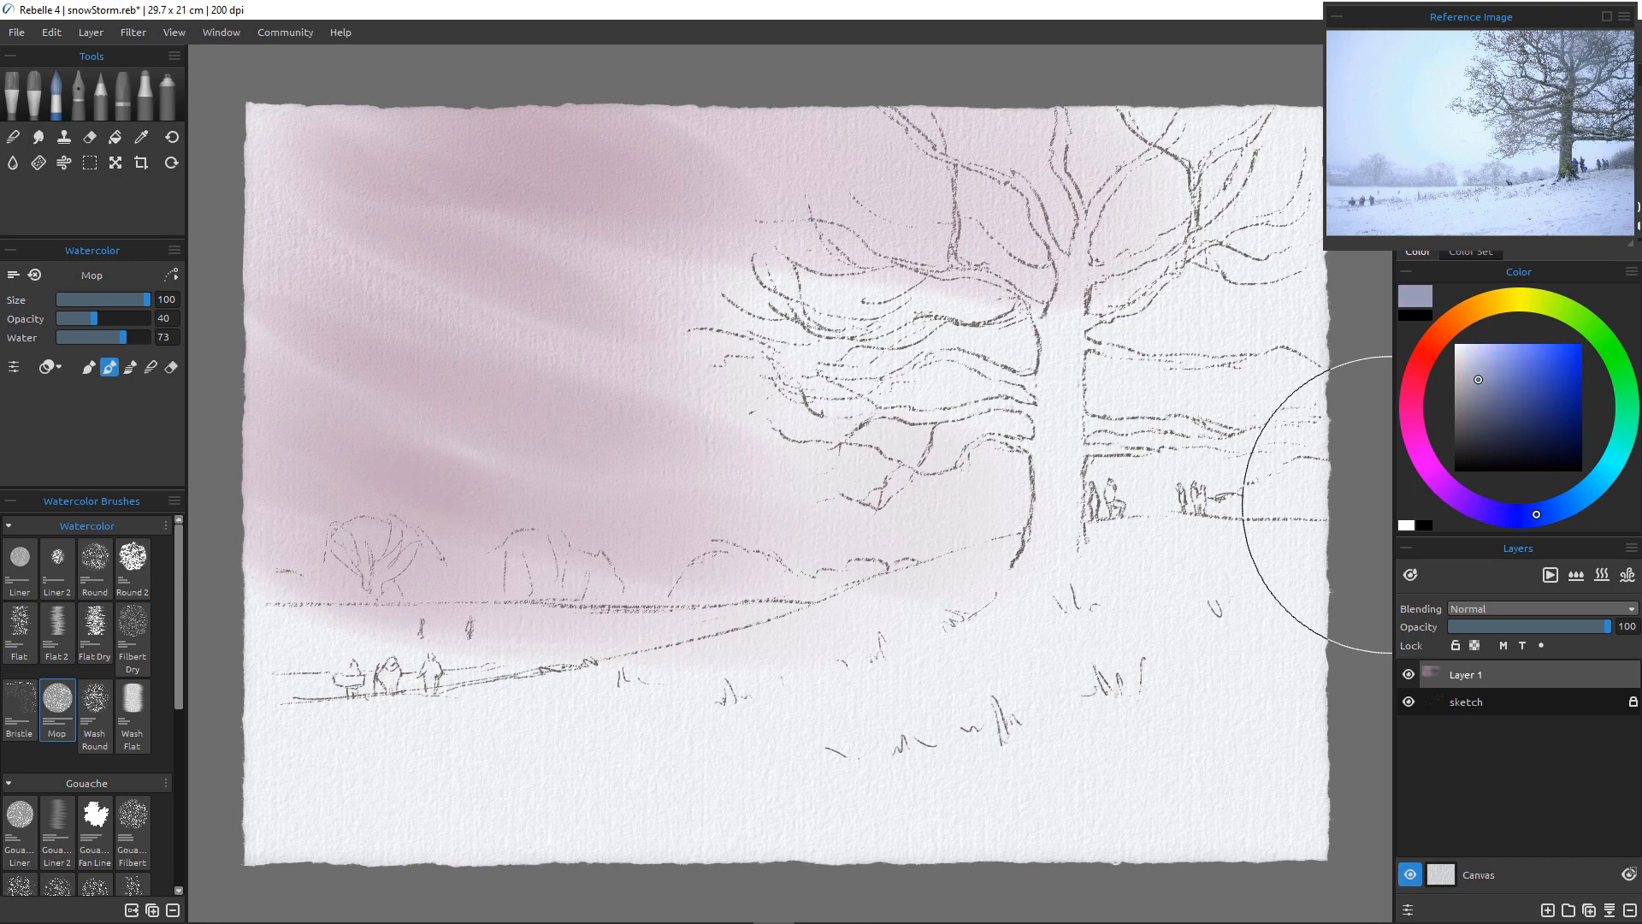
click(1519, 363)
click(1505, 365)
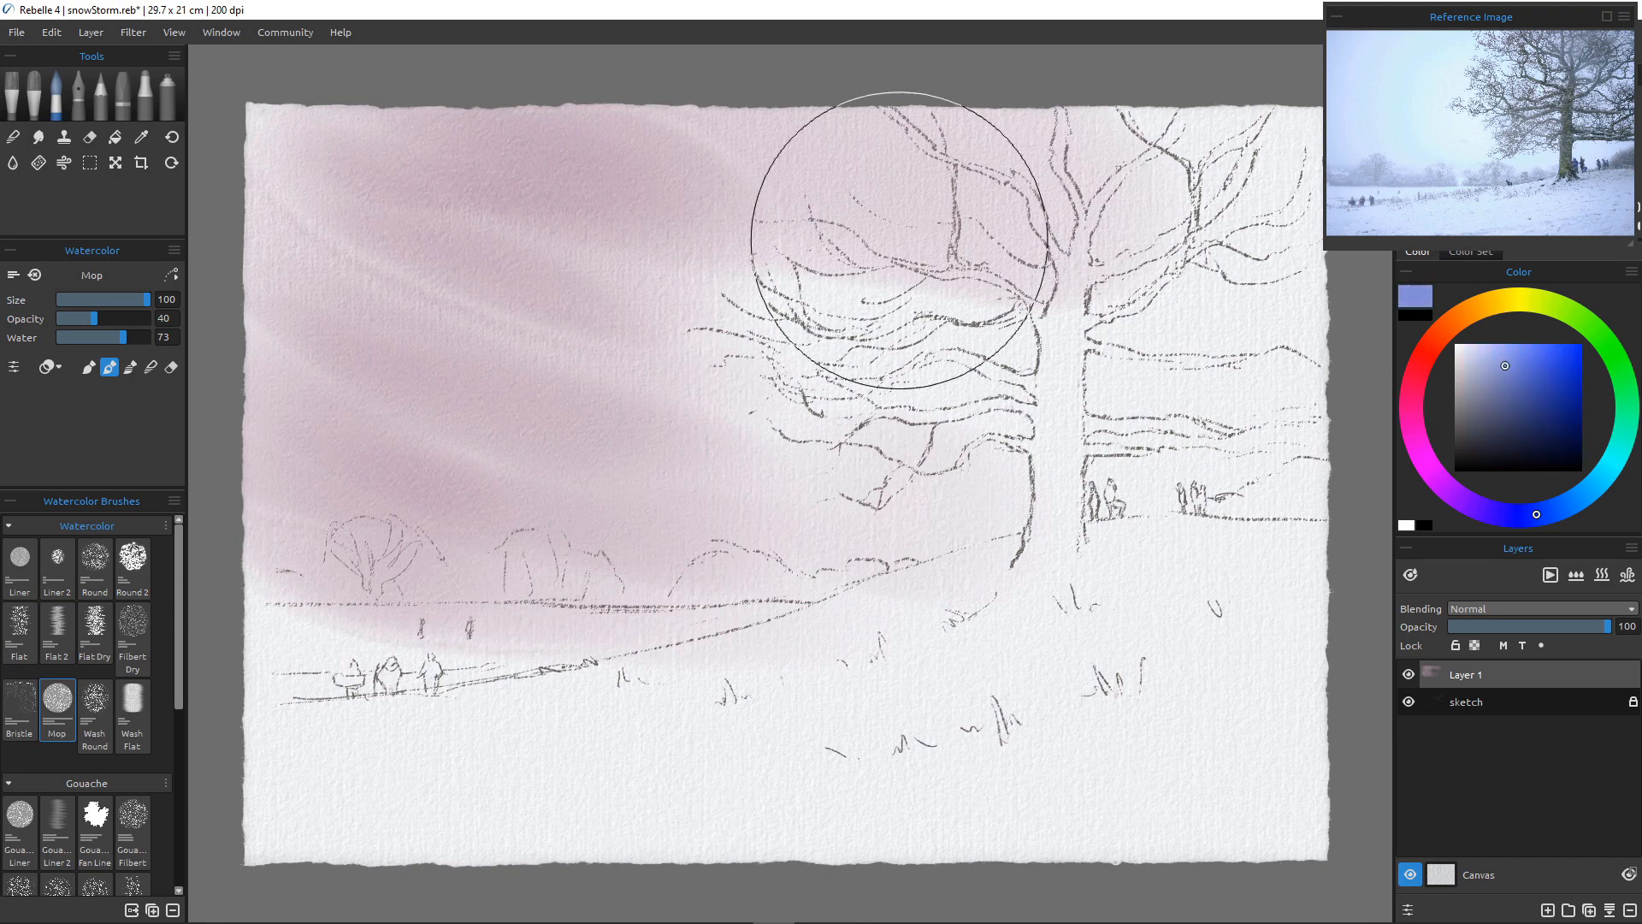
mouse_move(248, 107)
mouse_down()
mouse_move(358, 111)
mouse_move(684, 188)
mouse_up()
drag(652, 130, 941, 179)
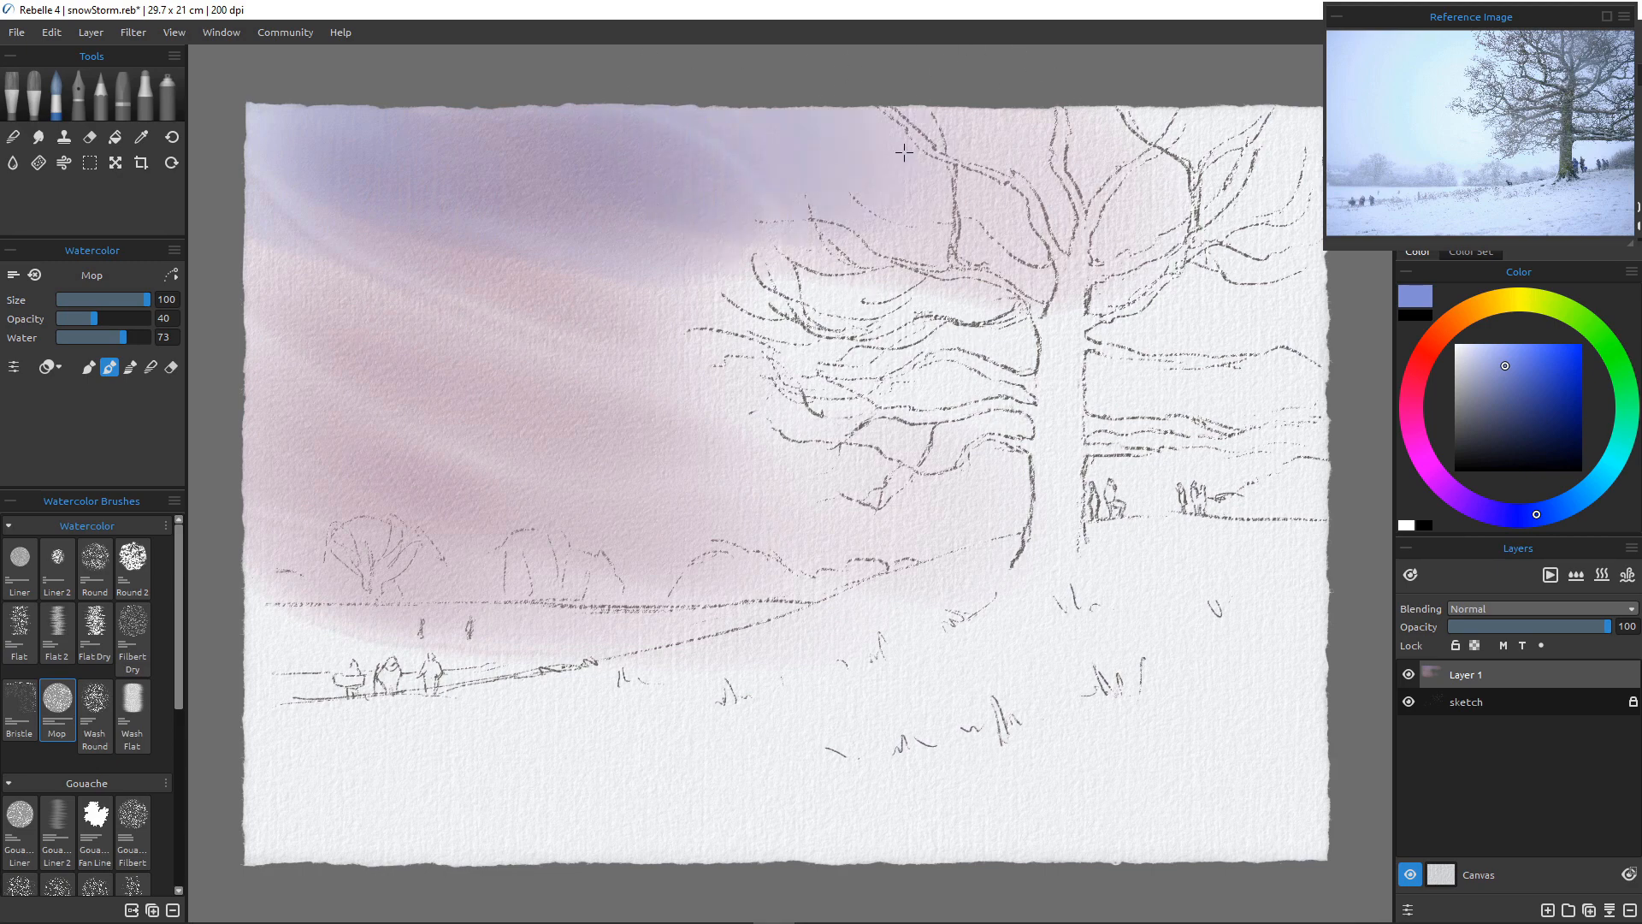
drag(855, 116, 1215, 188)
drag(580, 127, 996, 292)
drag(642, 193, 1011, 397)
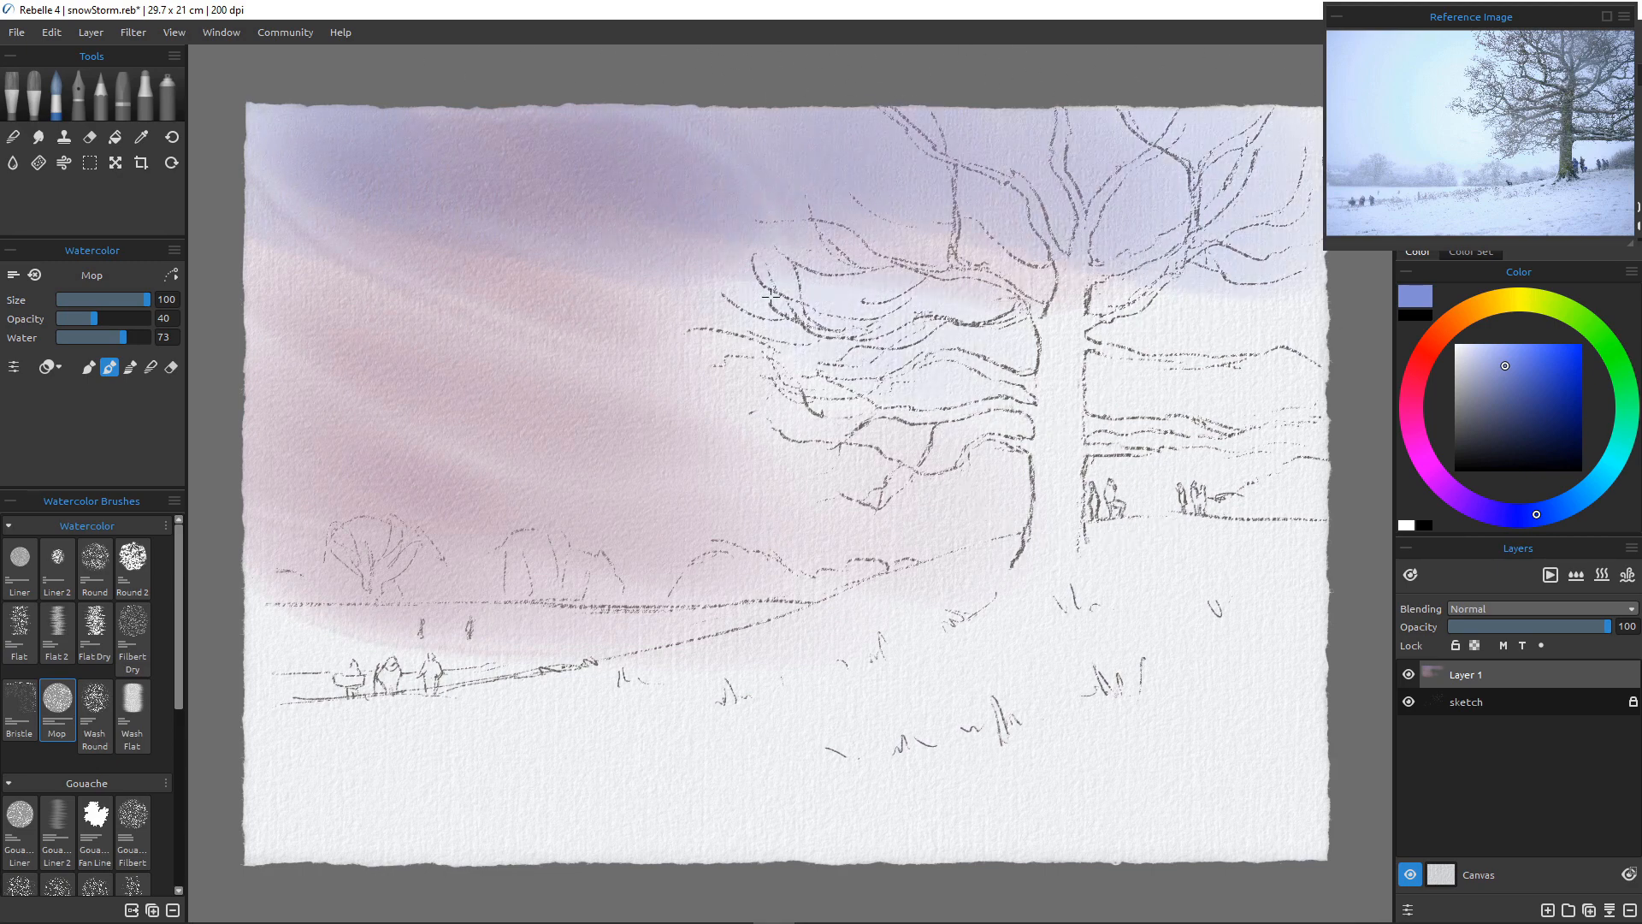
drag(697, 299, 1086, 418)
drag(710, 227, 1047, 249)
Deepen the lower-left sky and distant trees with periwinkle blue down past the horizon, and darken the upper-left cloud
mouse_move(252, 319)
mouse_down()
mouse_move(379, 398)
mouse_move(614, 466)
mouse_up()
drag(231, 415, 493, 549)
drag(242, 506, 983, 574)
drag(239, 475, 776, 590)
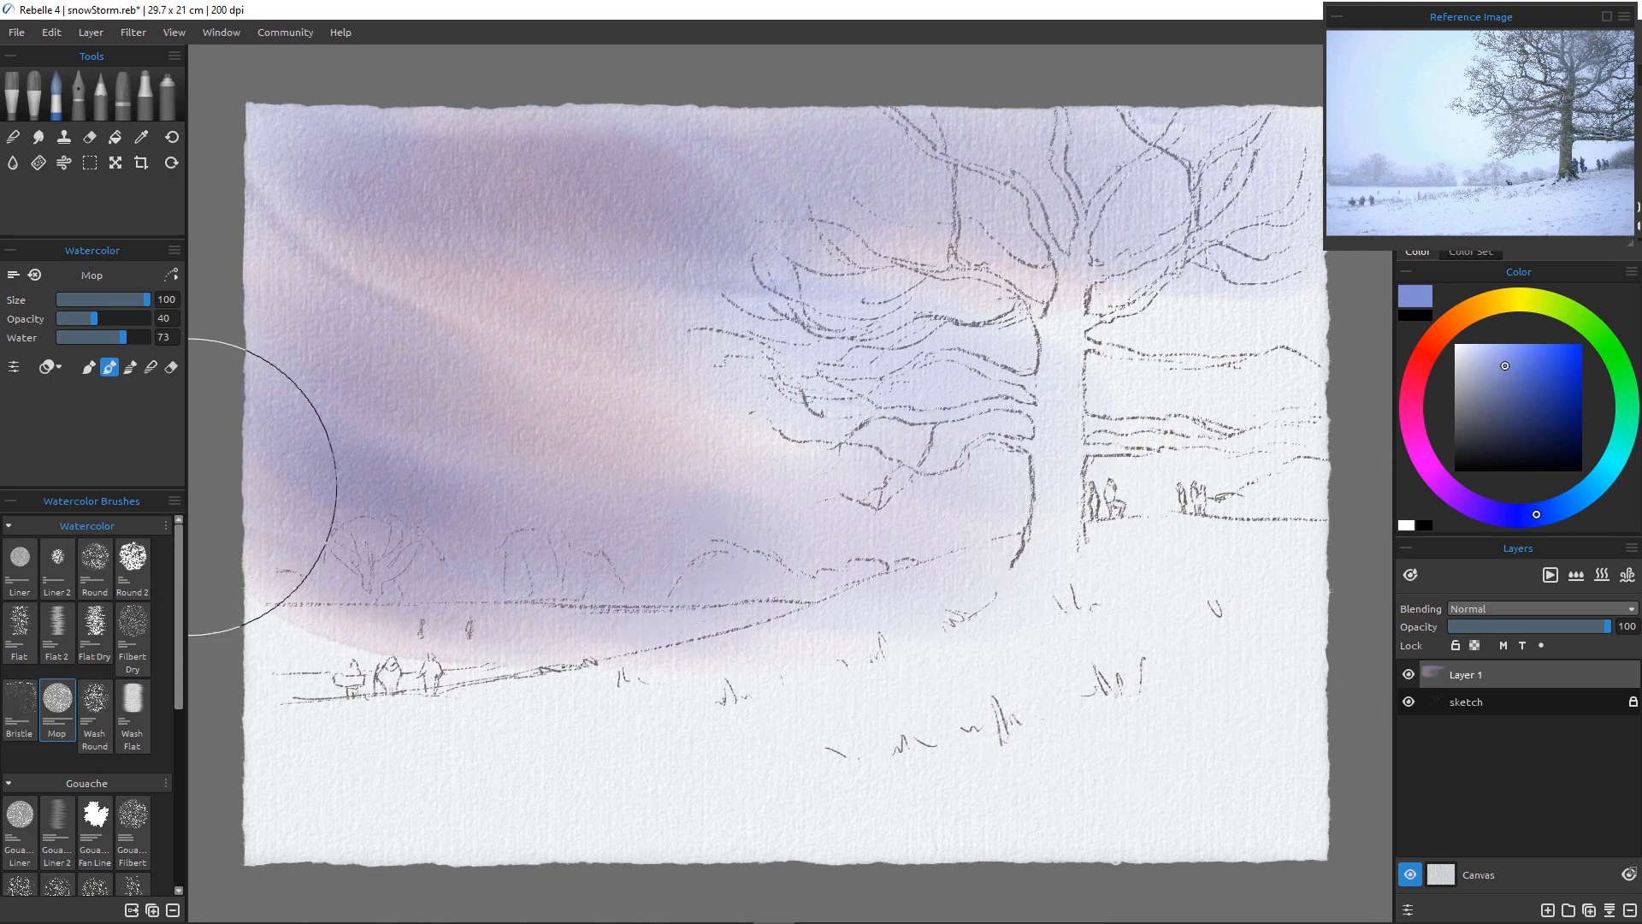
drag(252, 522, 752, 660)
mouse_move(256, 646)
mouse_down()
mouse_move(380, 628)
mouse_move(547, 643)
mouse_up()
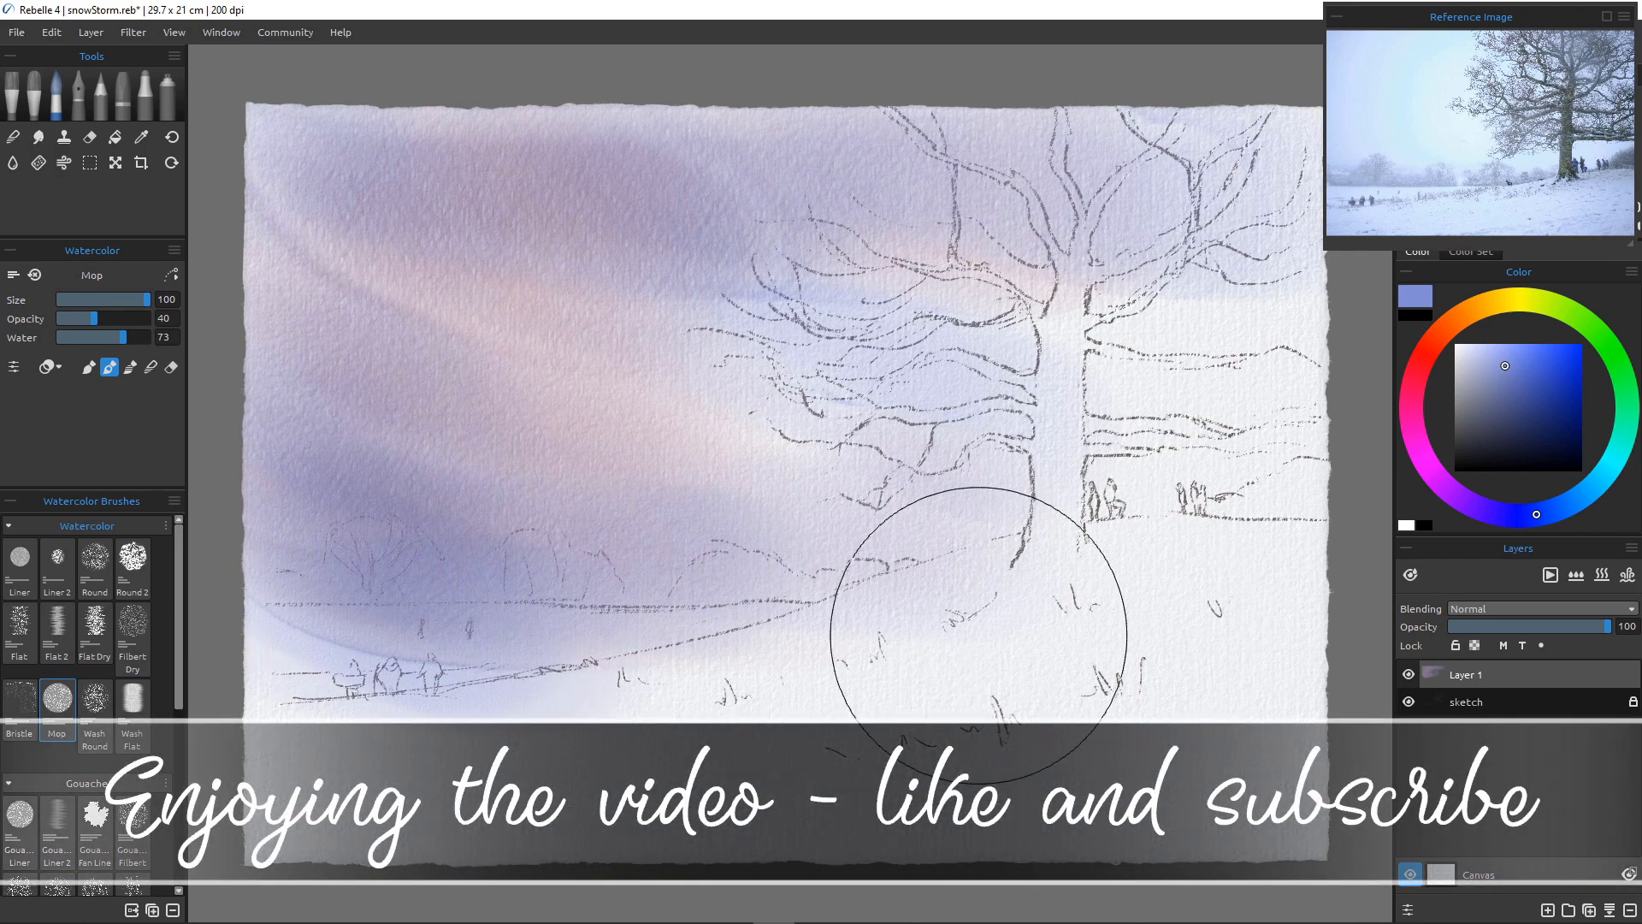
drag(339, 120, 764, 192)
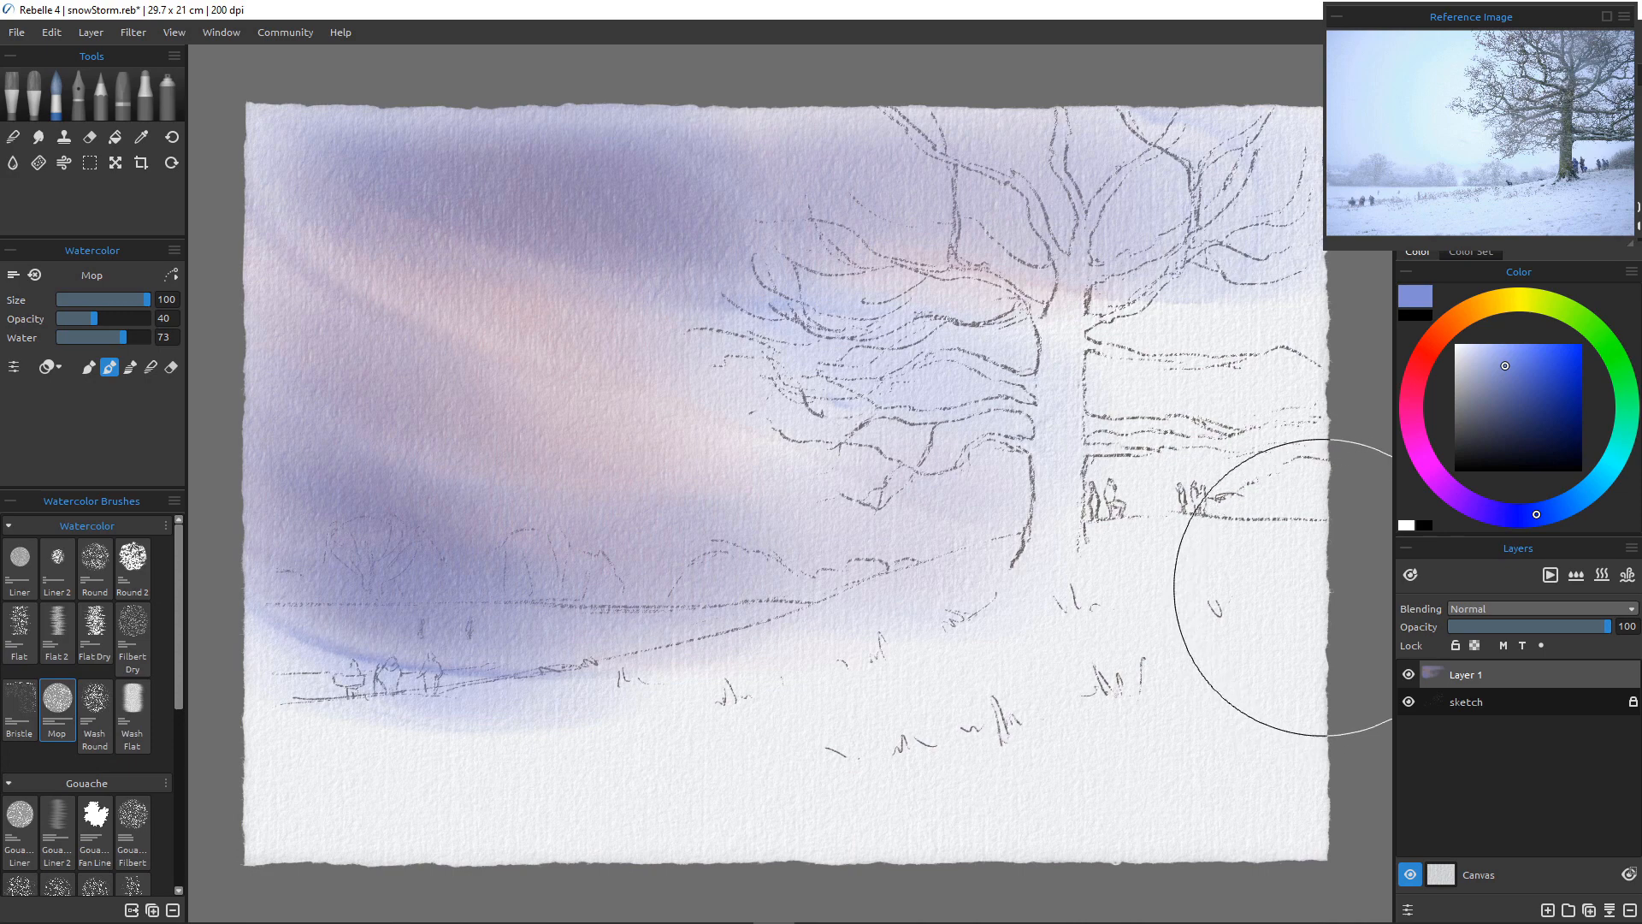
Wash the snowy slope and foreground with periwinkle blue, then glaze soft pink over the same snow areas
mouse_move(1332, 577)
mouse_down()
mouse_move(1066, 589)
mouse_move(1291, 601)
mouse_move(1012, 631)
mouse_up()
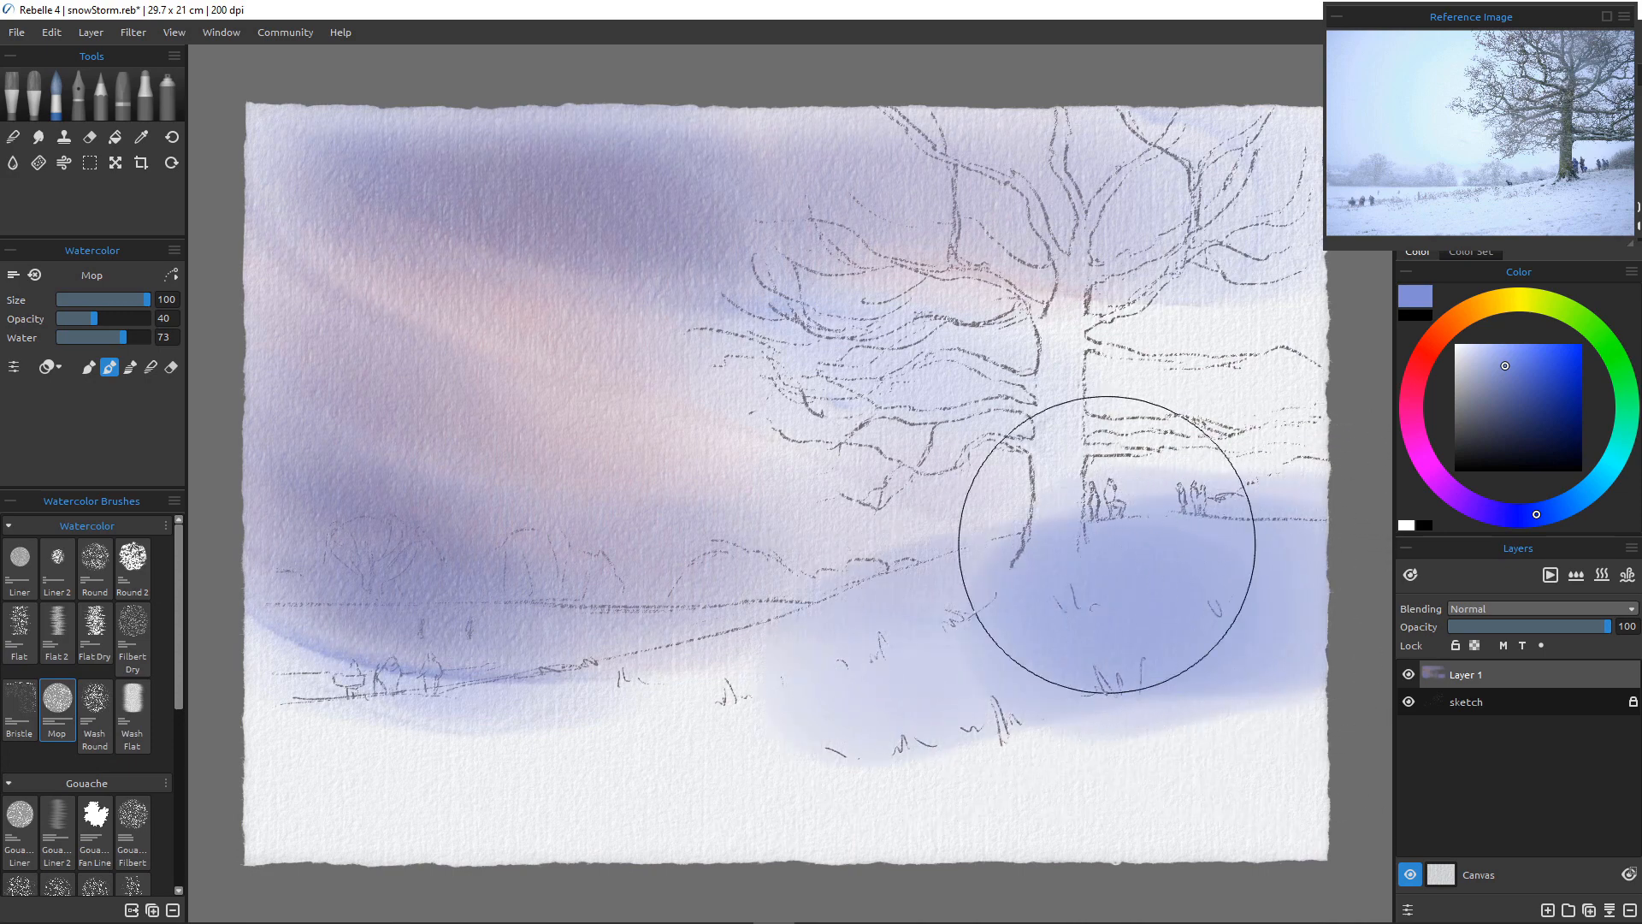
mouse_move(1280, 798)
mouse_down()
mouse_move(1189, 804)
mouse_move(1254, 771)
mouse_move(1201, 824)
mouse_move(886, 878)
mouse_move(944, 854)
mouse_move(551, 870)
mouse_move(377, 859)
mouse_up()
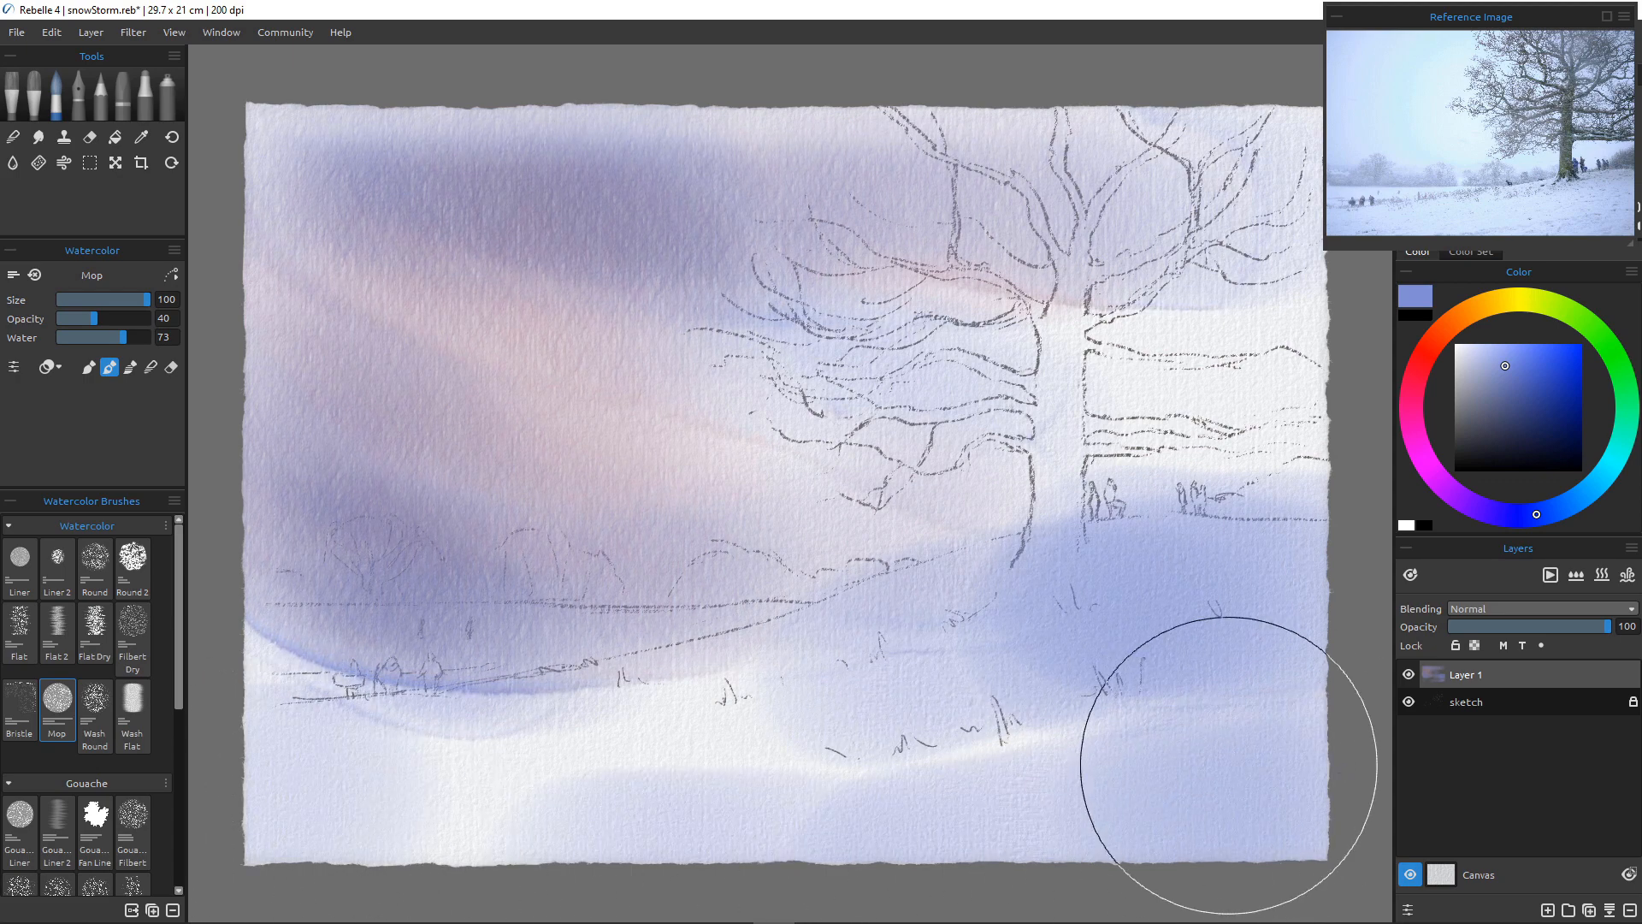
click(1411, 415)
mouse_move(1229, 765)
mouse_down()
mouse_move(1105, 823)
mouse_move(1326, 686)
mouse_move(1207, 712)
mouse_move(1278, 735)
mouse_move(835, 813)
mouse_move(354, 828)
mouse_move(770, 788)
mouse_up()
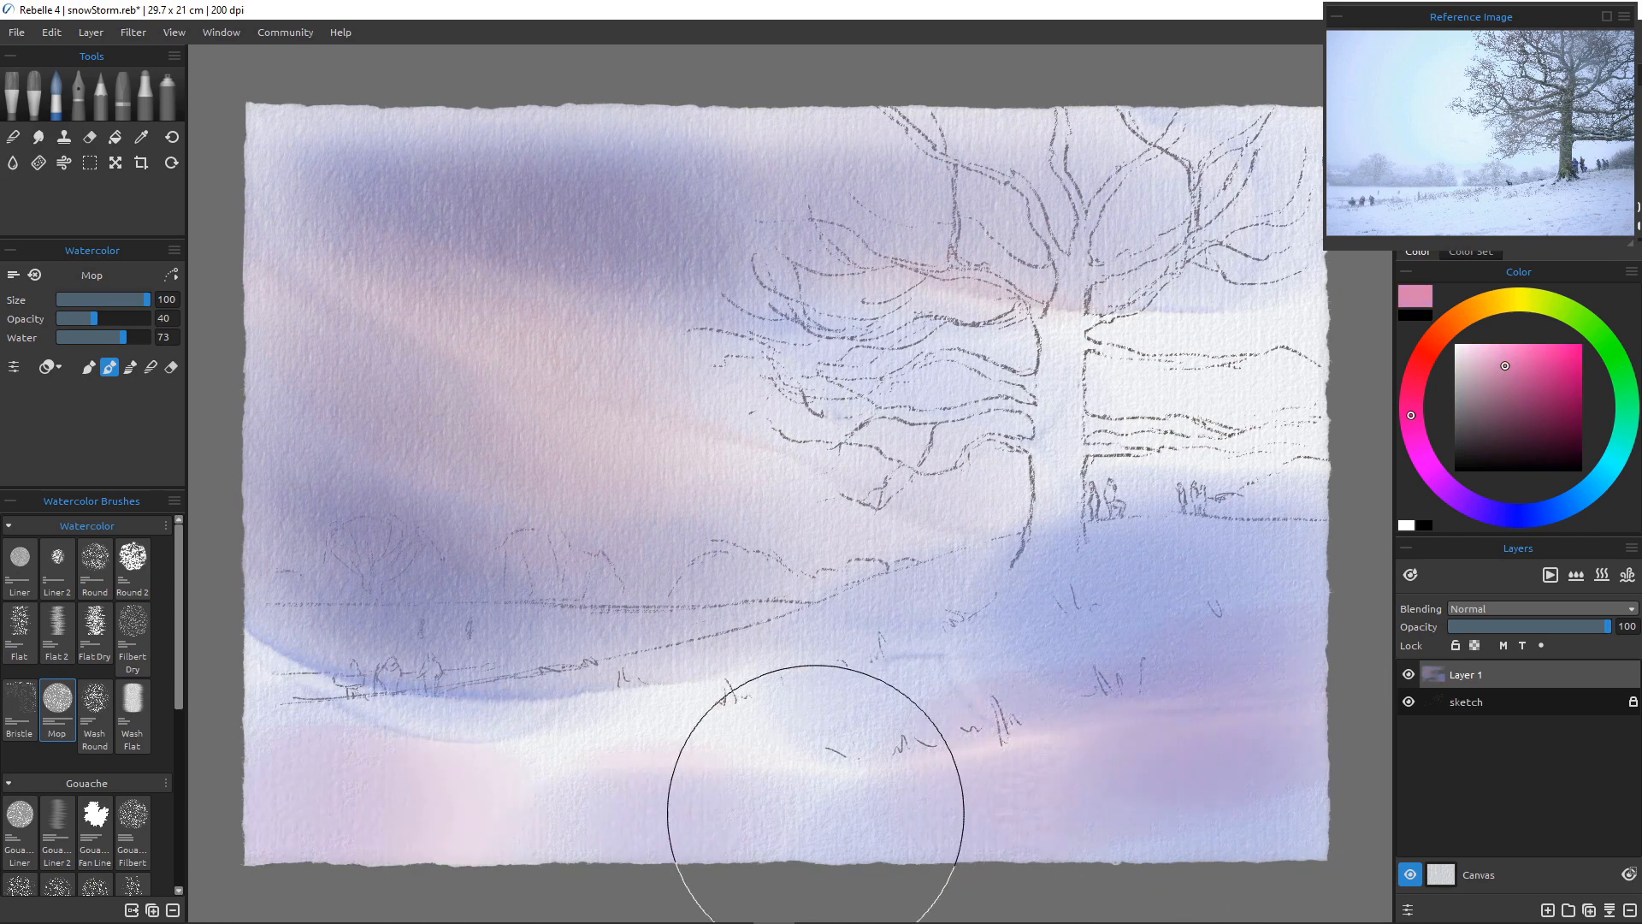
drag(1271, 581, 1122, 616)
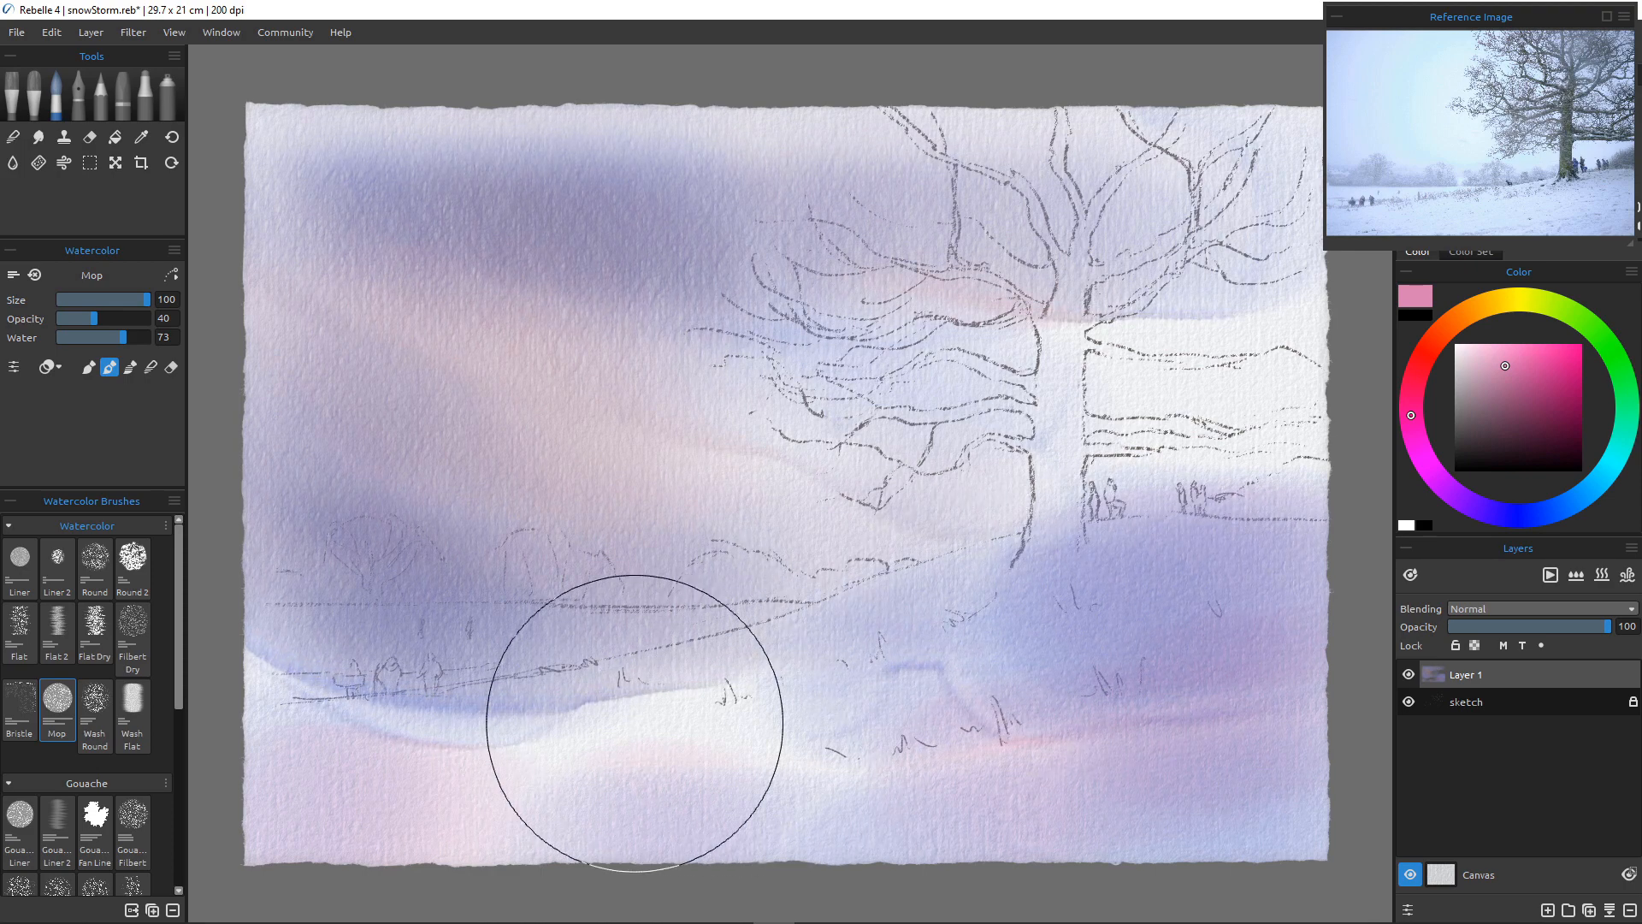
Dry the layer and erase the paint from the distant snowfield below the horizon, using the Mop eraser at sizes 40 and 25
click(1601, 575)
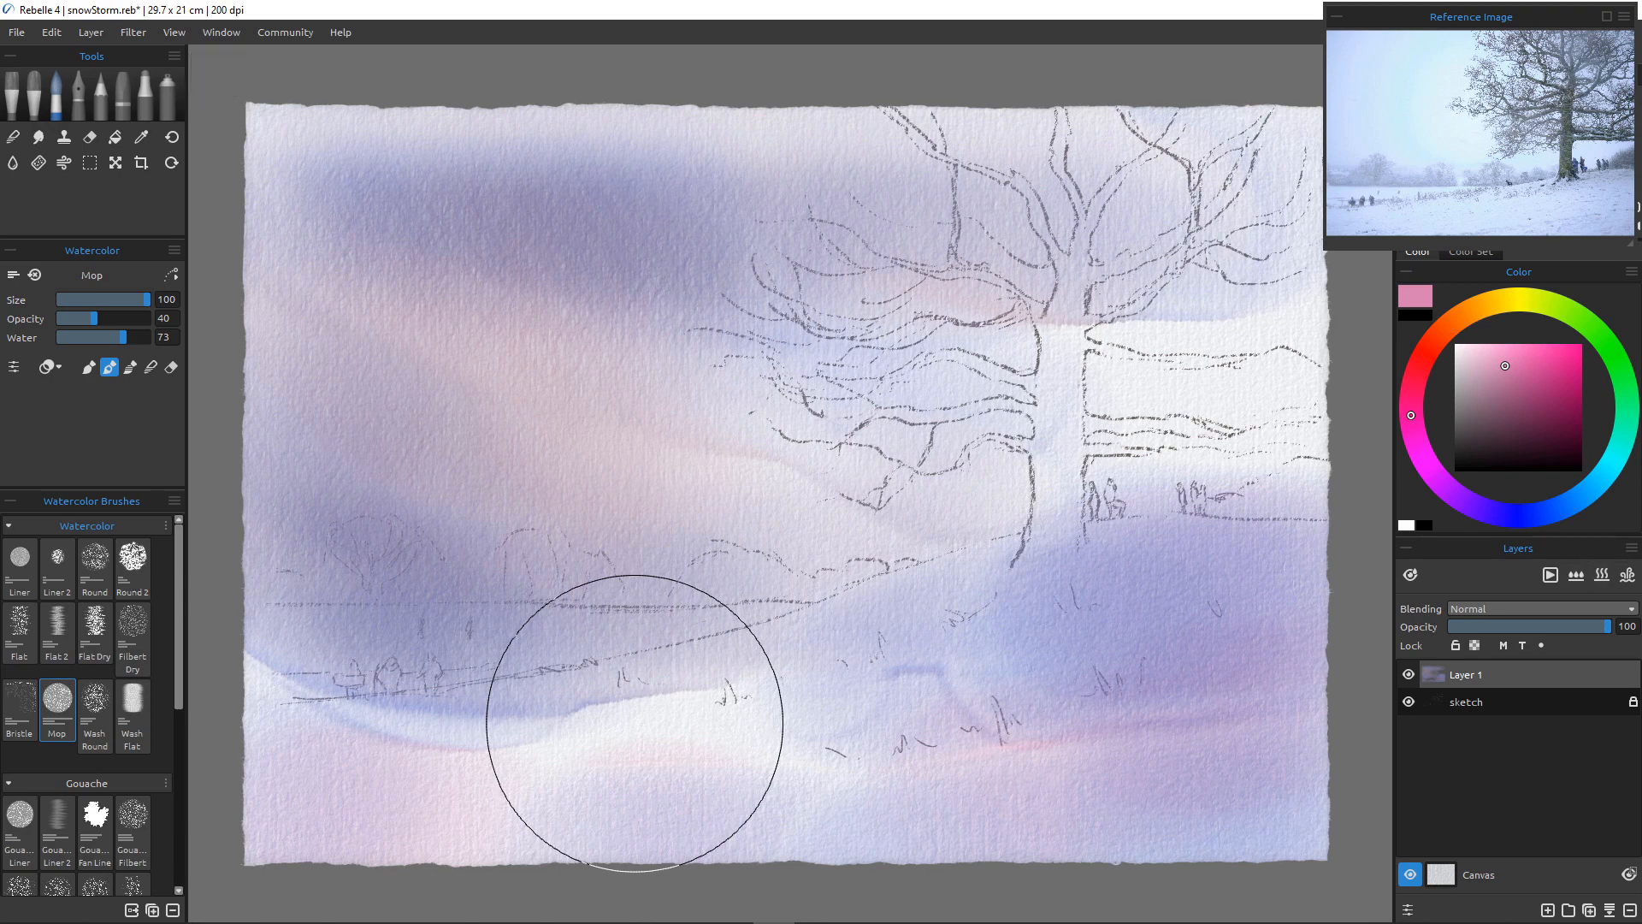
key([)
key([)
key([)
key([)
key([)
key([)
key([)
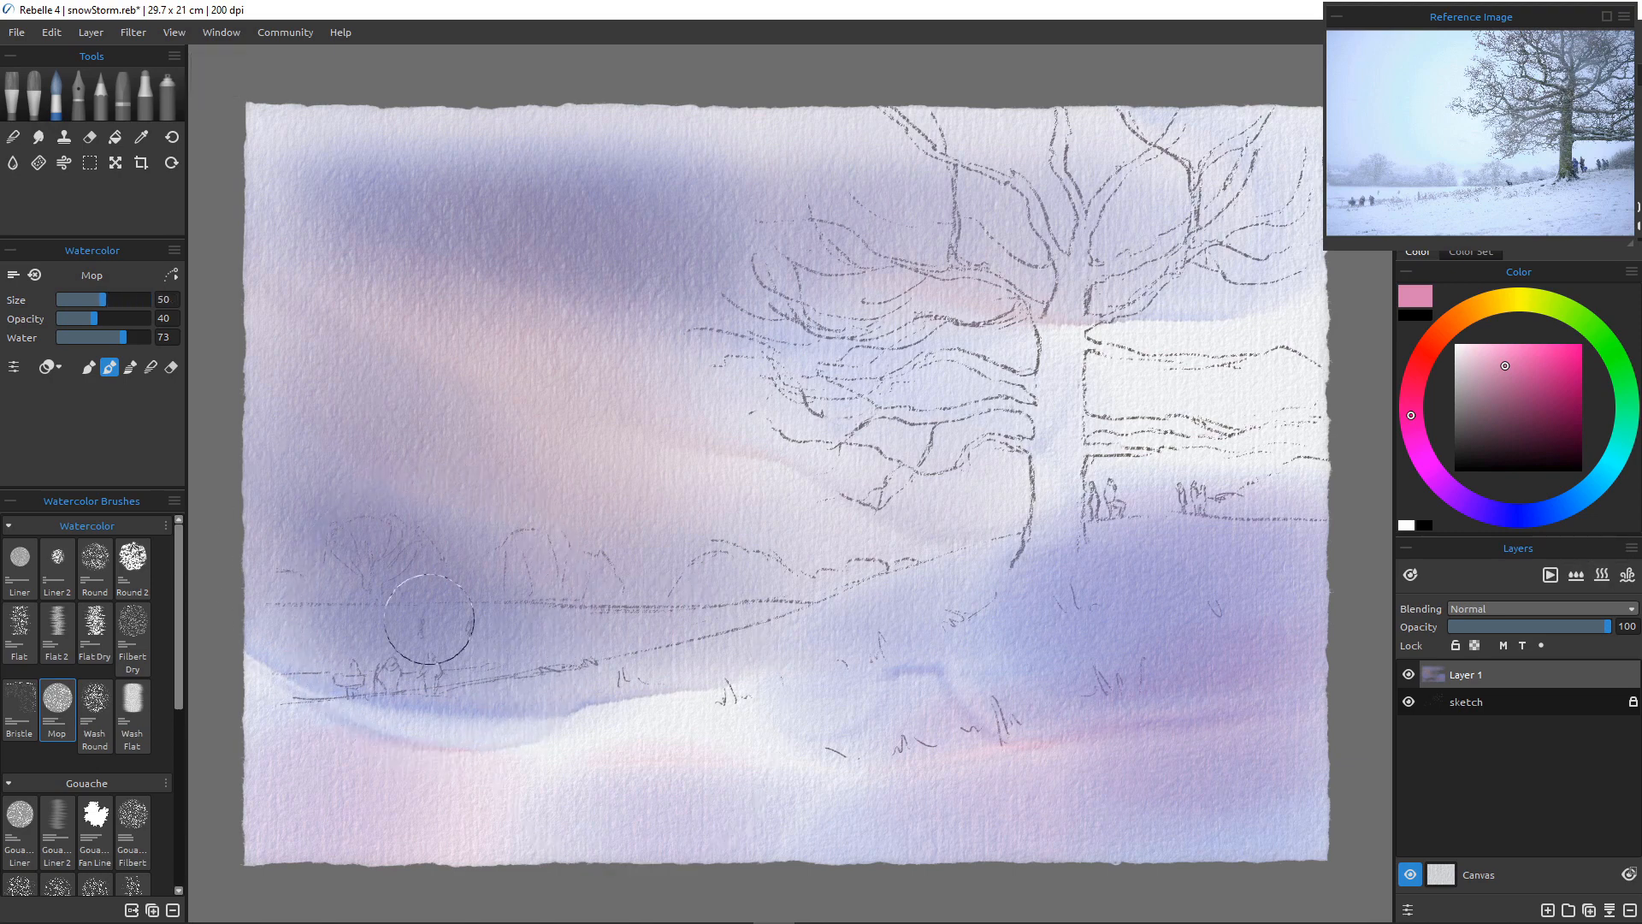
key(bracketright)
click(171, 367)
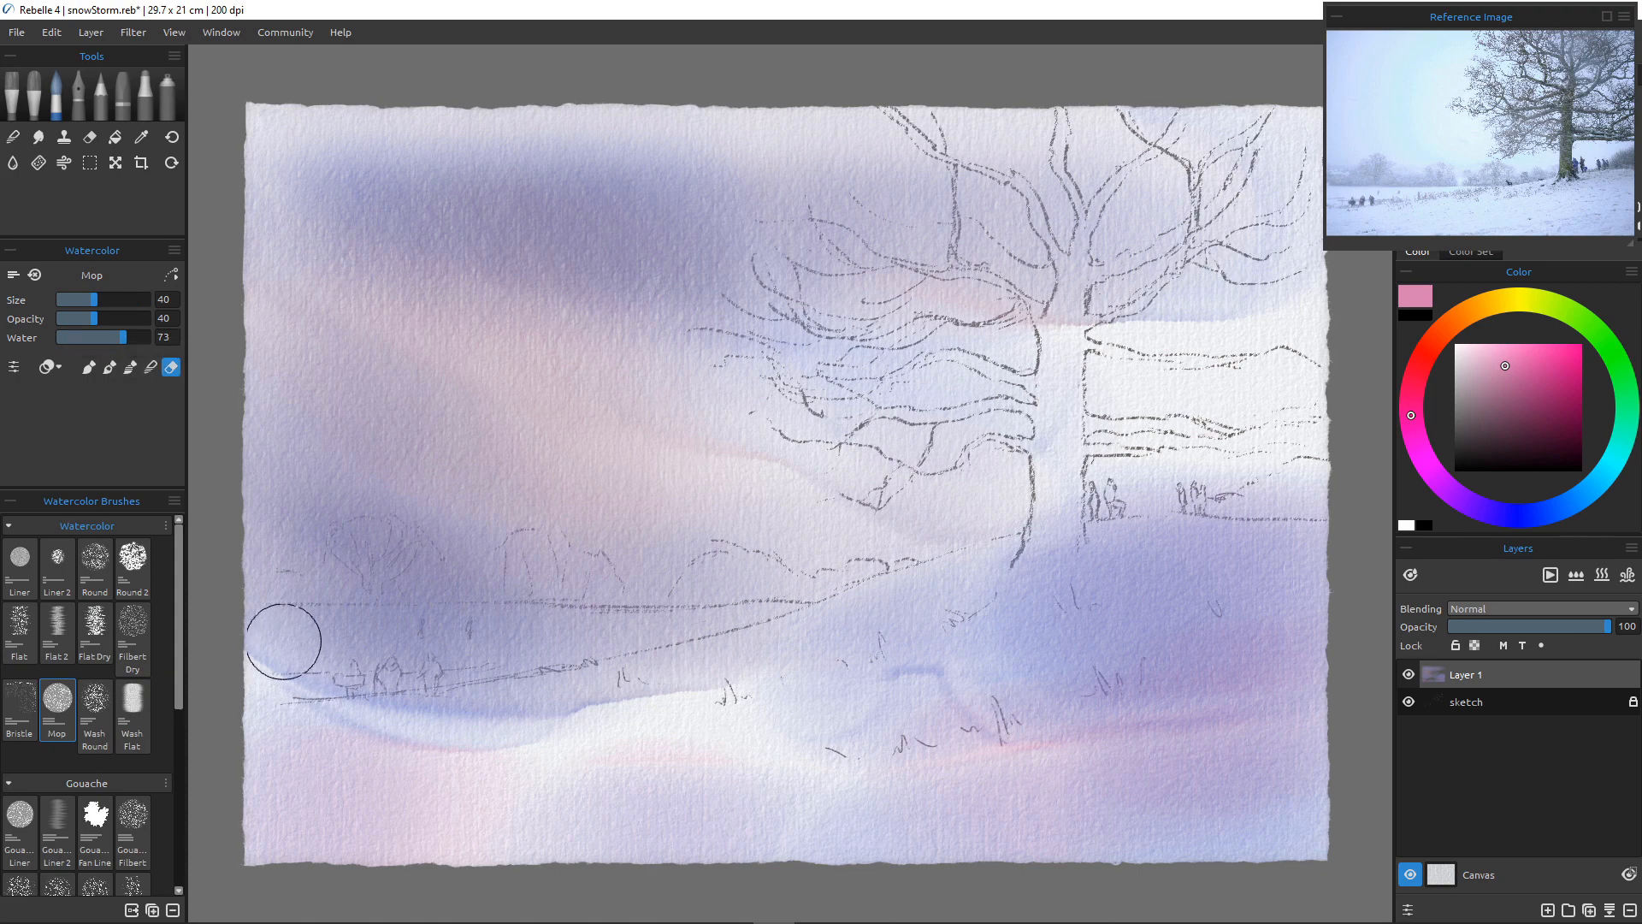
mouse_move(230, 636)
mouse_down()
mouse_move(520, 650)
mouse_move(348, 634)
mouse_move(462, 634)
mouse_move(334, 643)
mouse_move(645, 637)
mouse_move(241, 634)
mouse_move(782, 624)
mouse_up()
key([)
key([)
key([)
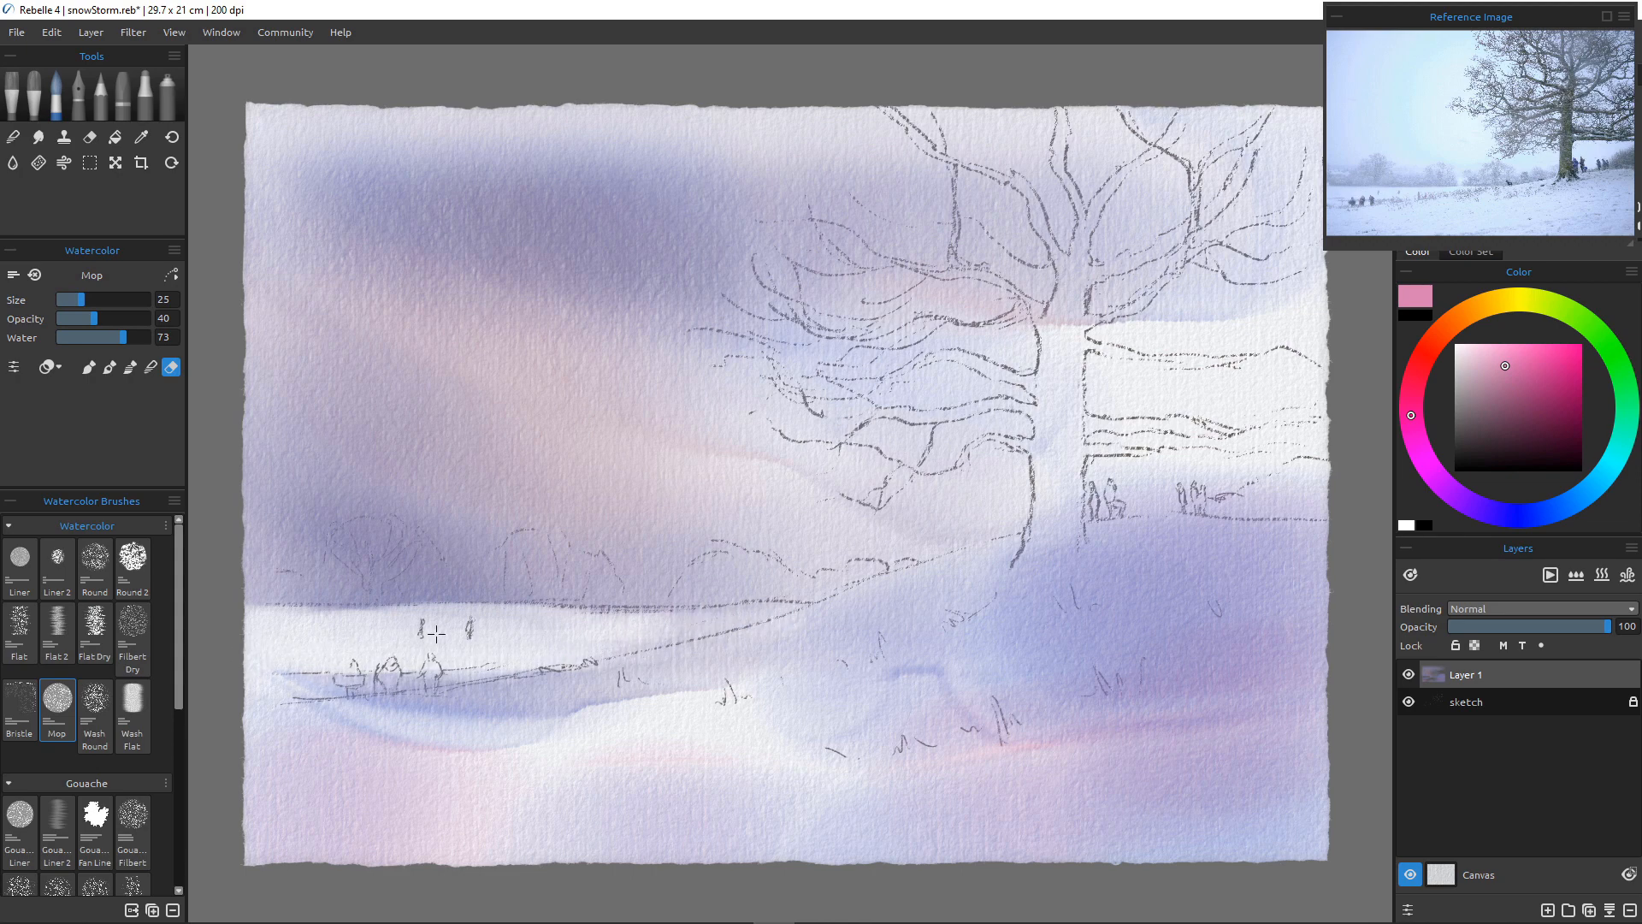
Lift paint from the middle snowfield and the slope beneath the tree with the Mop eraser at size 70, leaving soft coloured shadow bands
key(])
key(])
key(])
key(])
key(])
key(])
key(])
key(])
key(])
mouse_move(257, 696)
mouse_down()
mouse_move(627, 701)
mouse_move(259, 716)
mouse_move(323, 717)
mouse_move(710, 697)
mouse_up()
drag(581, 694, 685, 694)
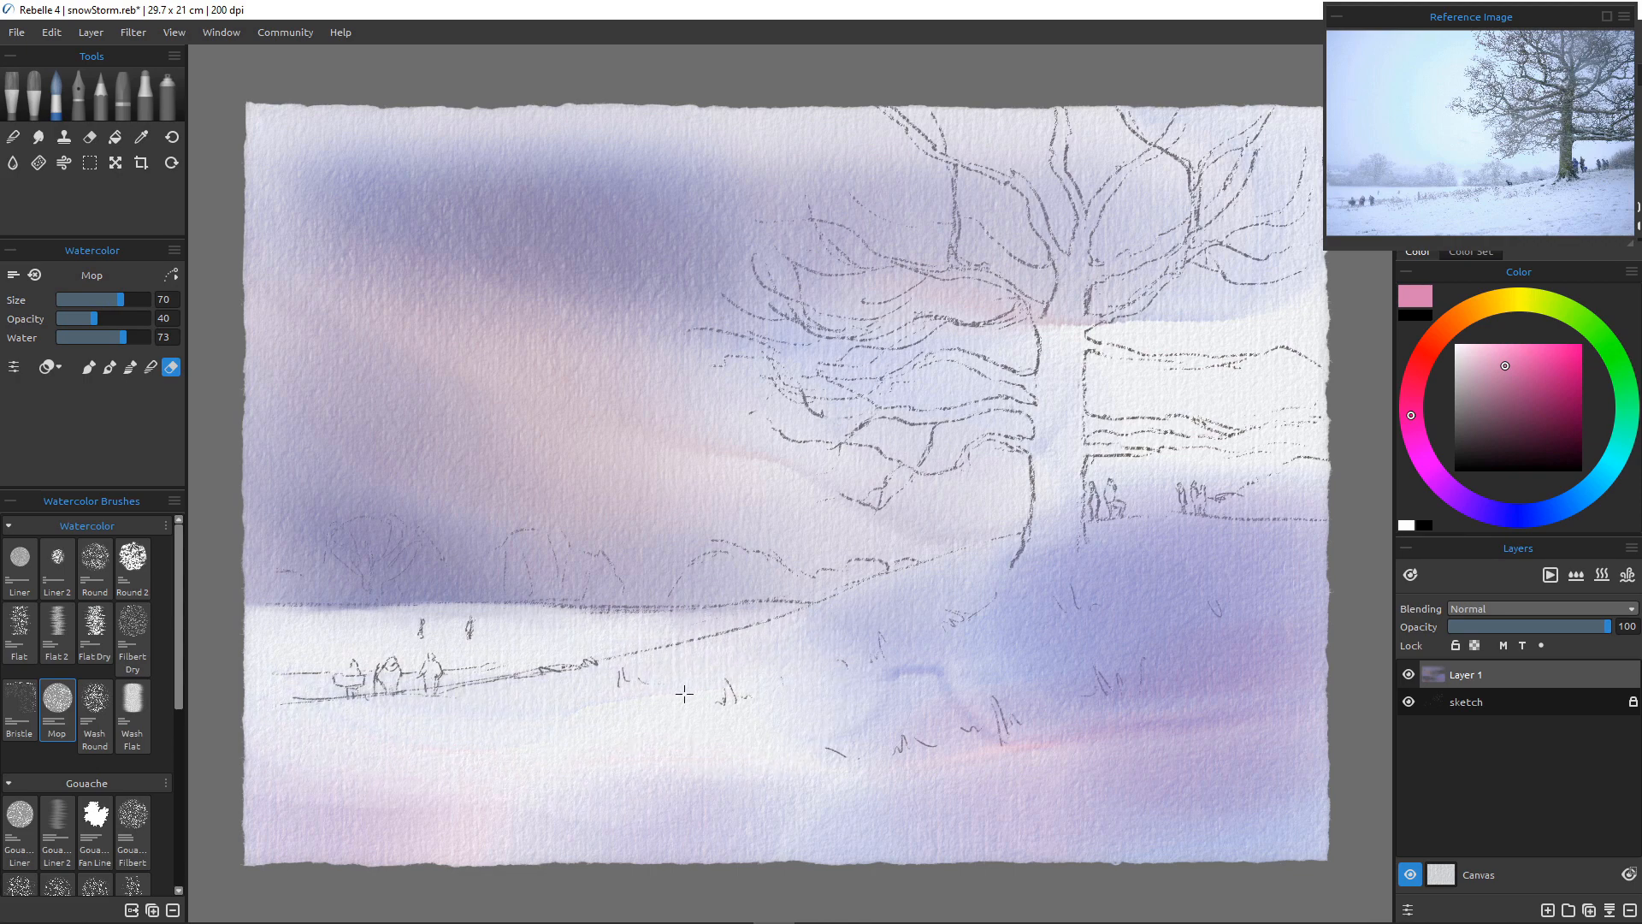
mouse_move(857, 698)
mouse_down()
mouse_move(757, 729)
mouse_move(1146, 684)
mouse_move(843, 703)
mouse_move(1146, 676)
mouse_up()
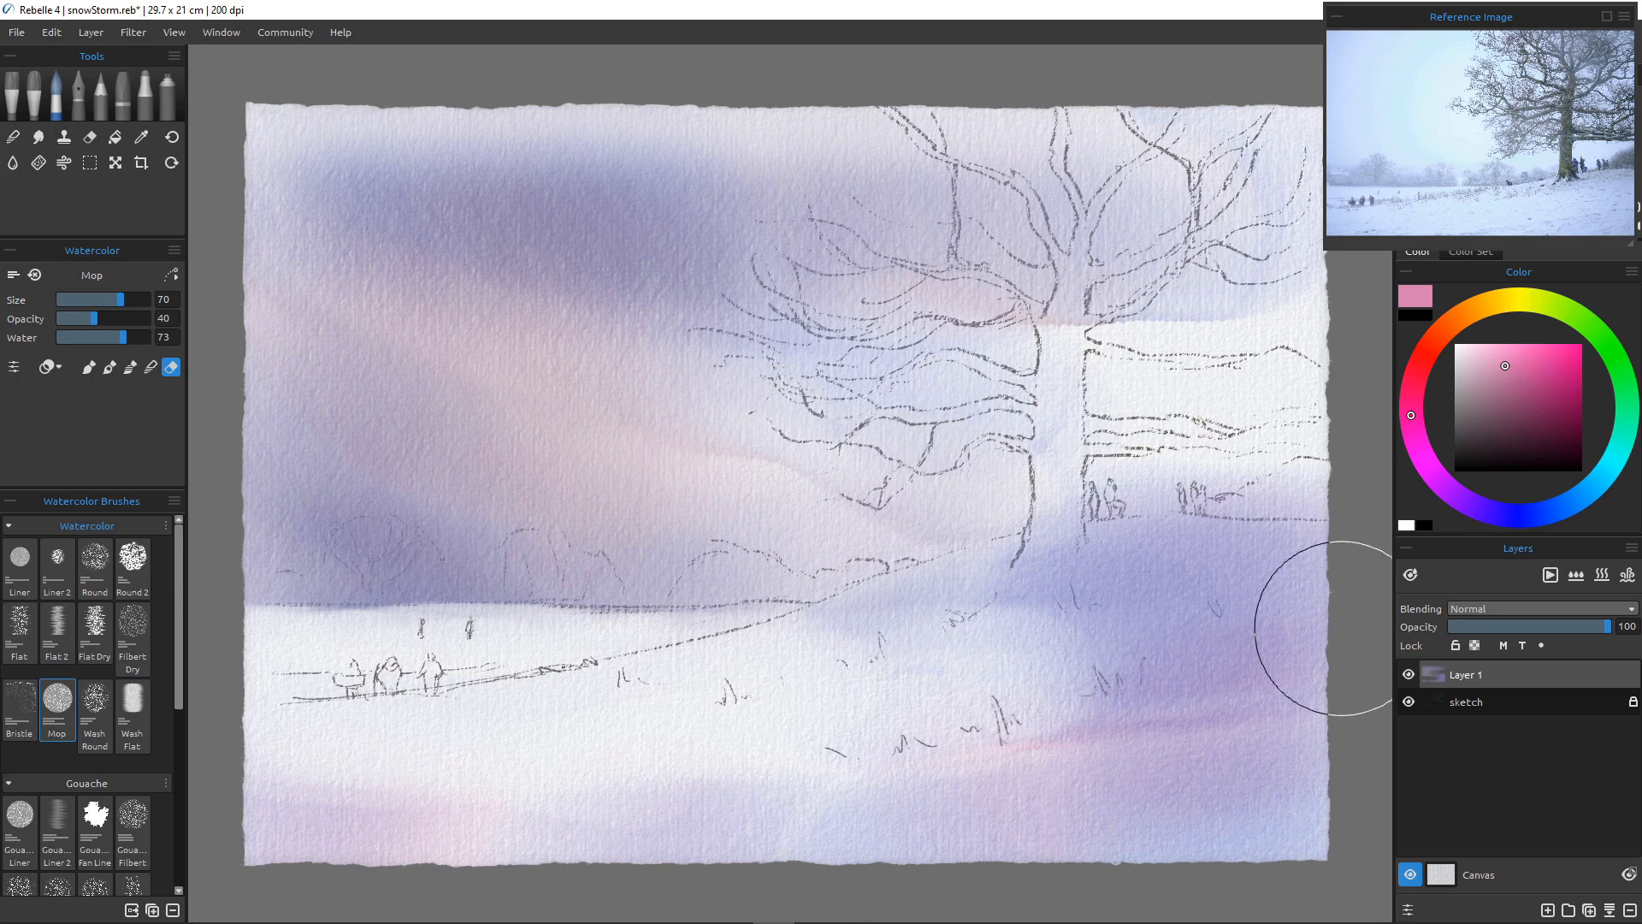
mouse_move(1342, 628)
mouse_down()
mouse_move(1284, 626)
mouse_move(1271, 651)
mouse_move(1311, 647)
mouse_move(1356, 627)
mouse_move(896, 686)
mouse_move(935, 730)
mouse_move(1307, 598)
mouse_move(1294, 626)
mouse_move(963, 706)
mouse_move(1174, 645)
mouse_move(1038, 653)
mouse_up()
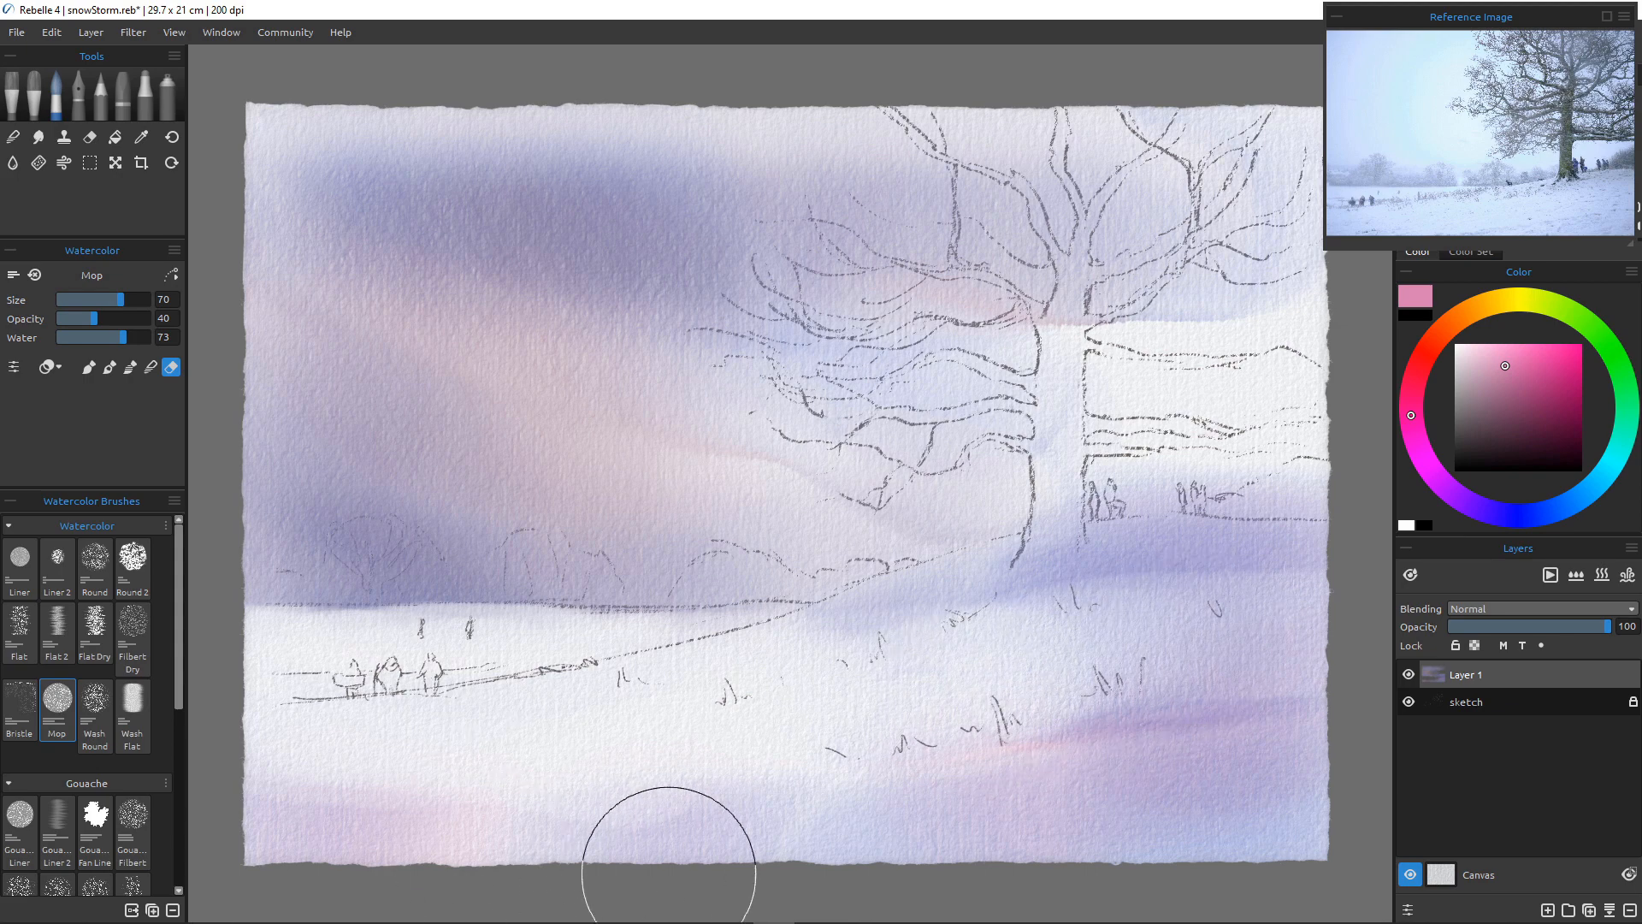
Reduce the Mop eraser's size to 18 and dry the painted layer
key(bracketleft)
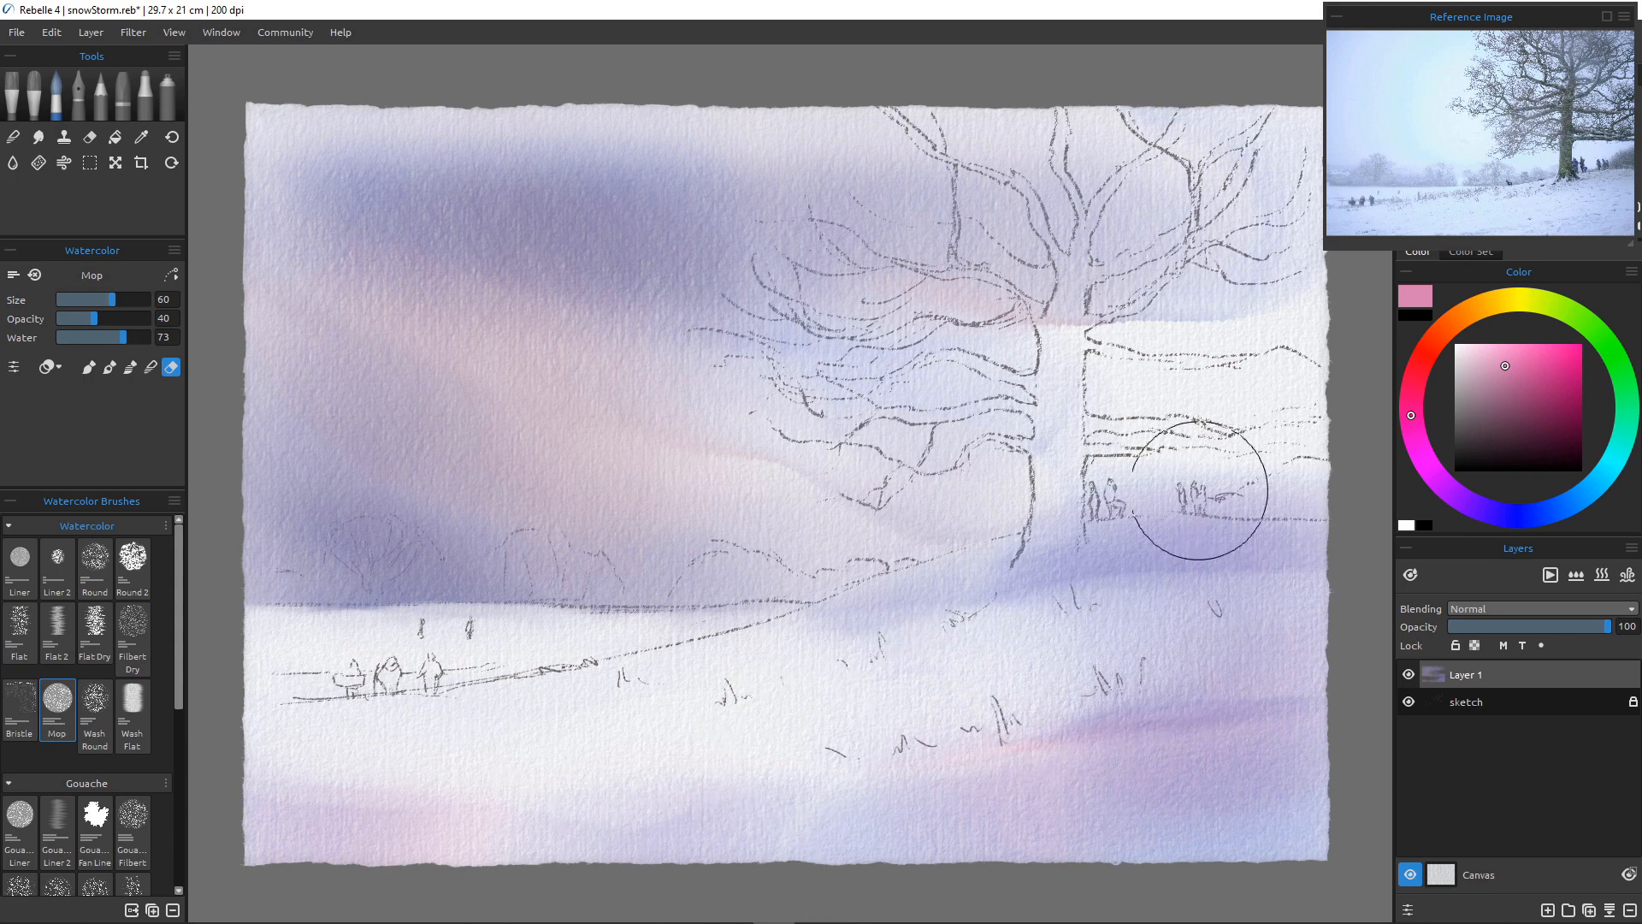
key(bracketleft)
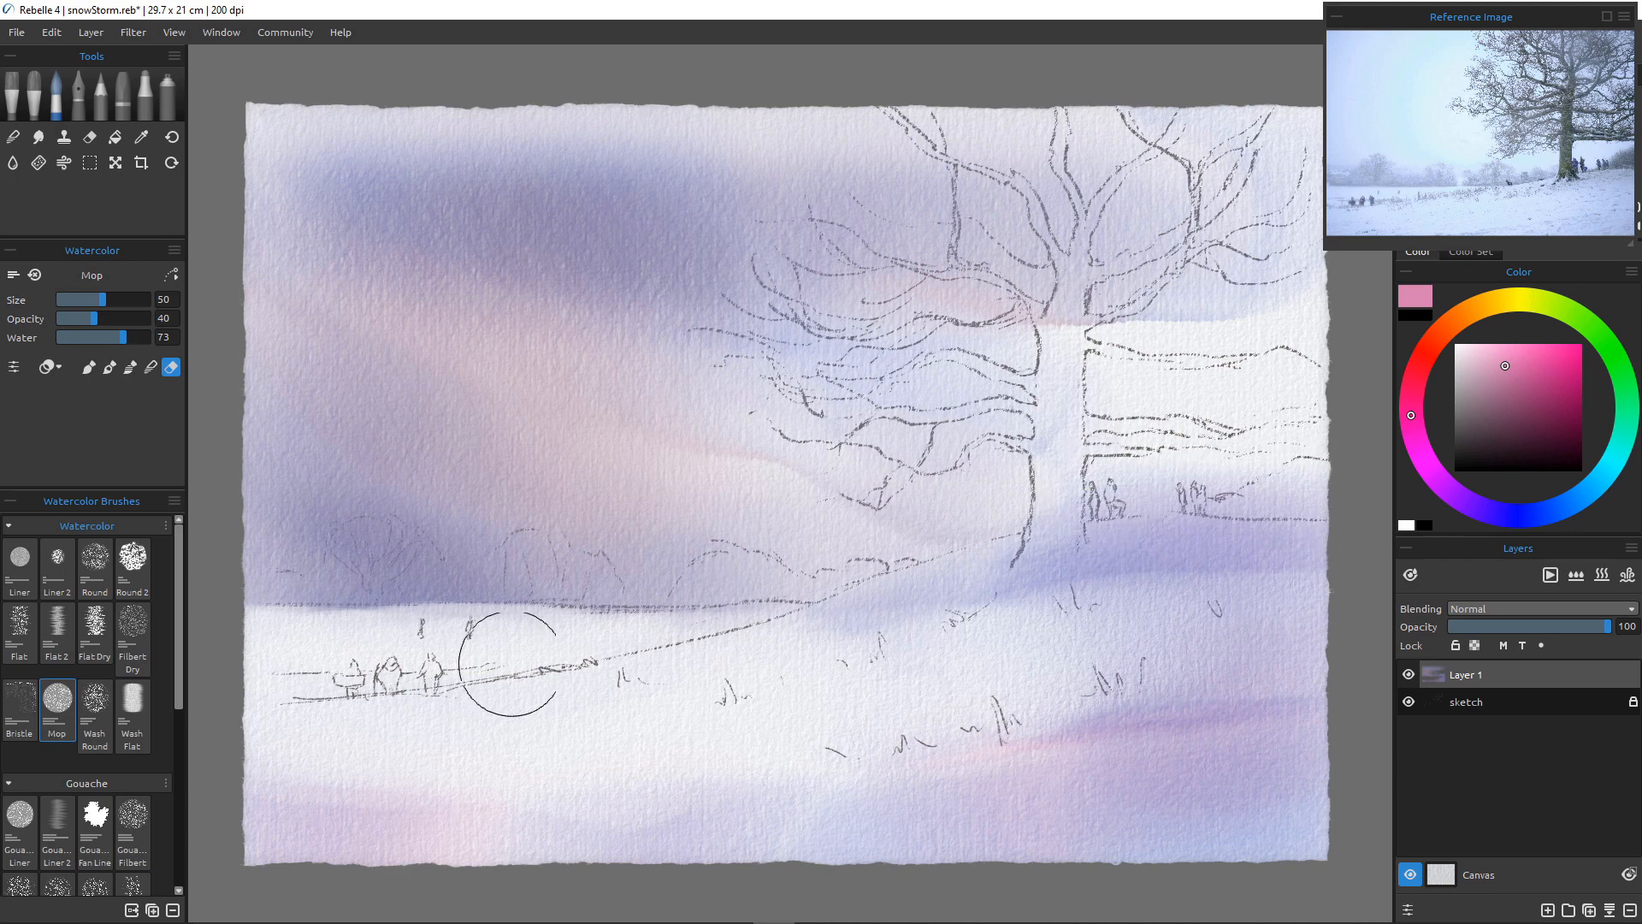
key(bracketleft)
key(bracketleft)
key(bracketleft)
key(bracketleft)
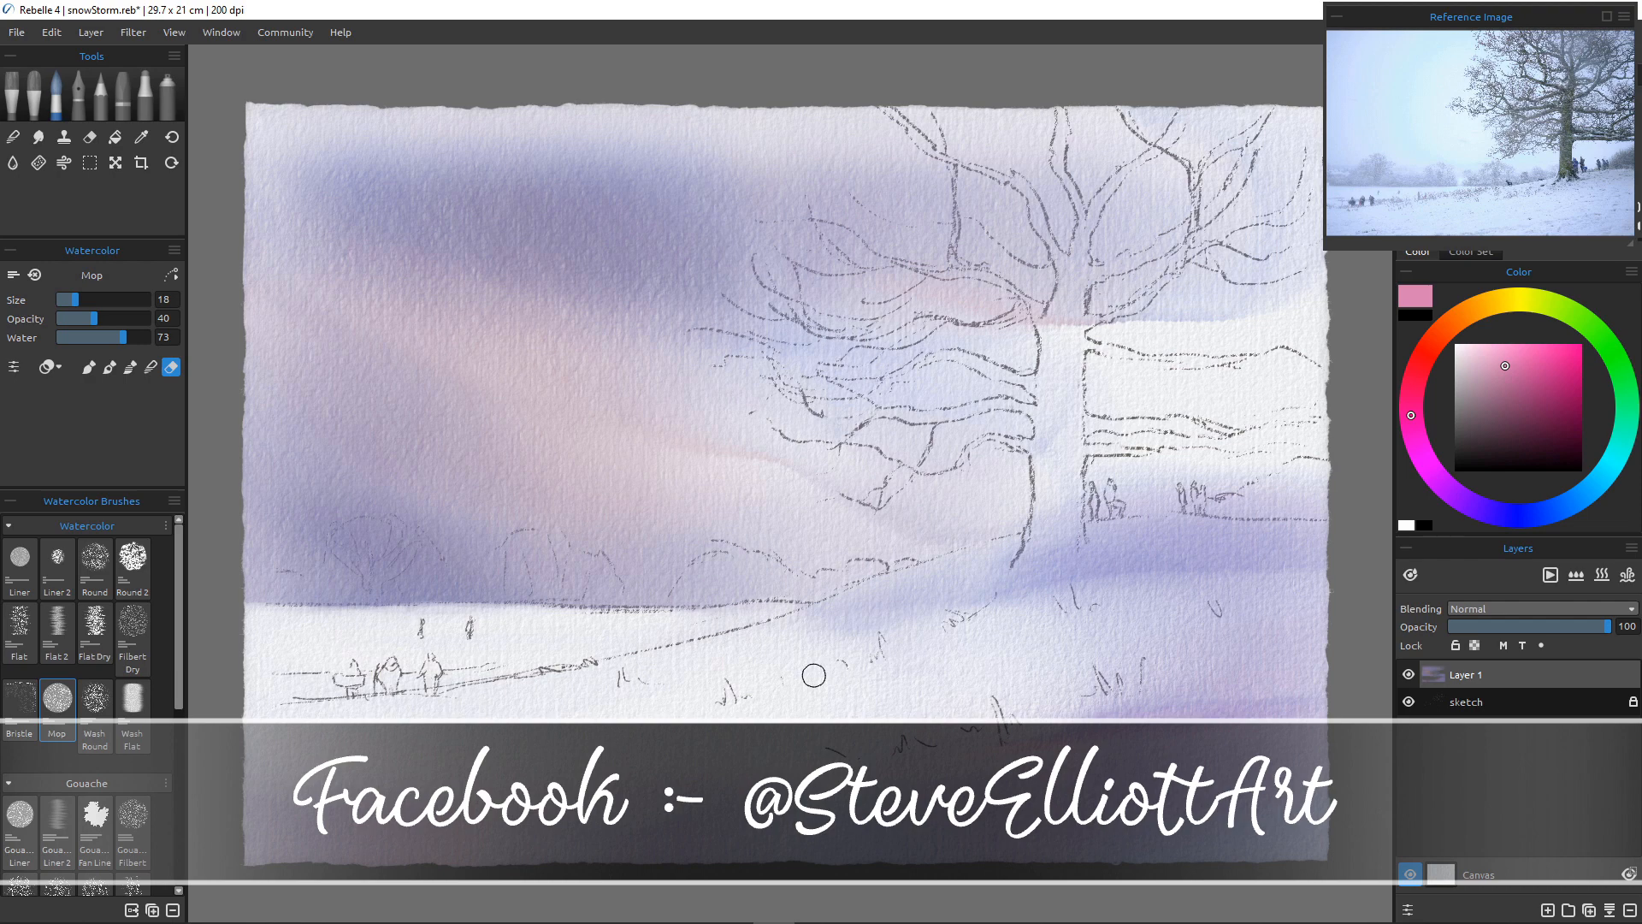
key(d)
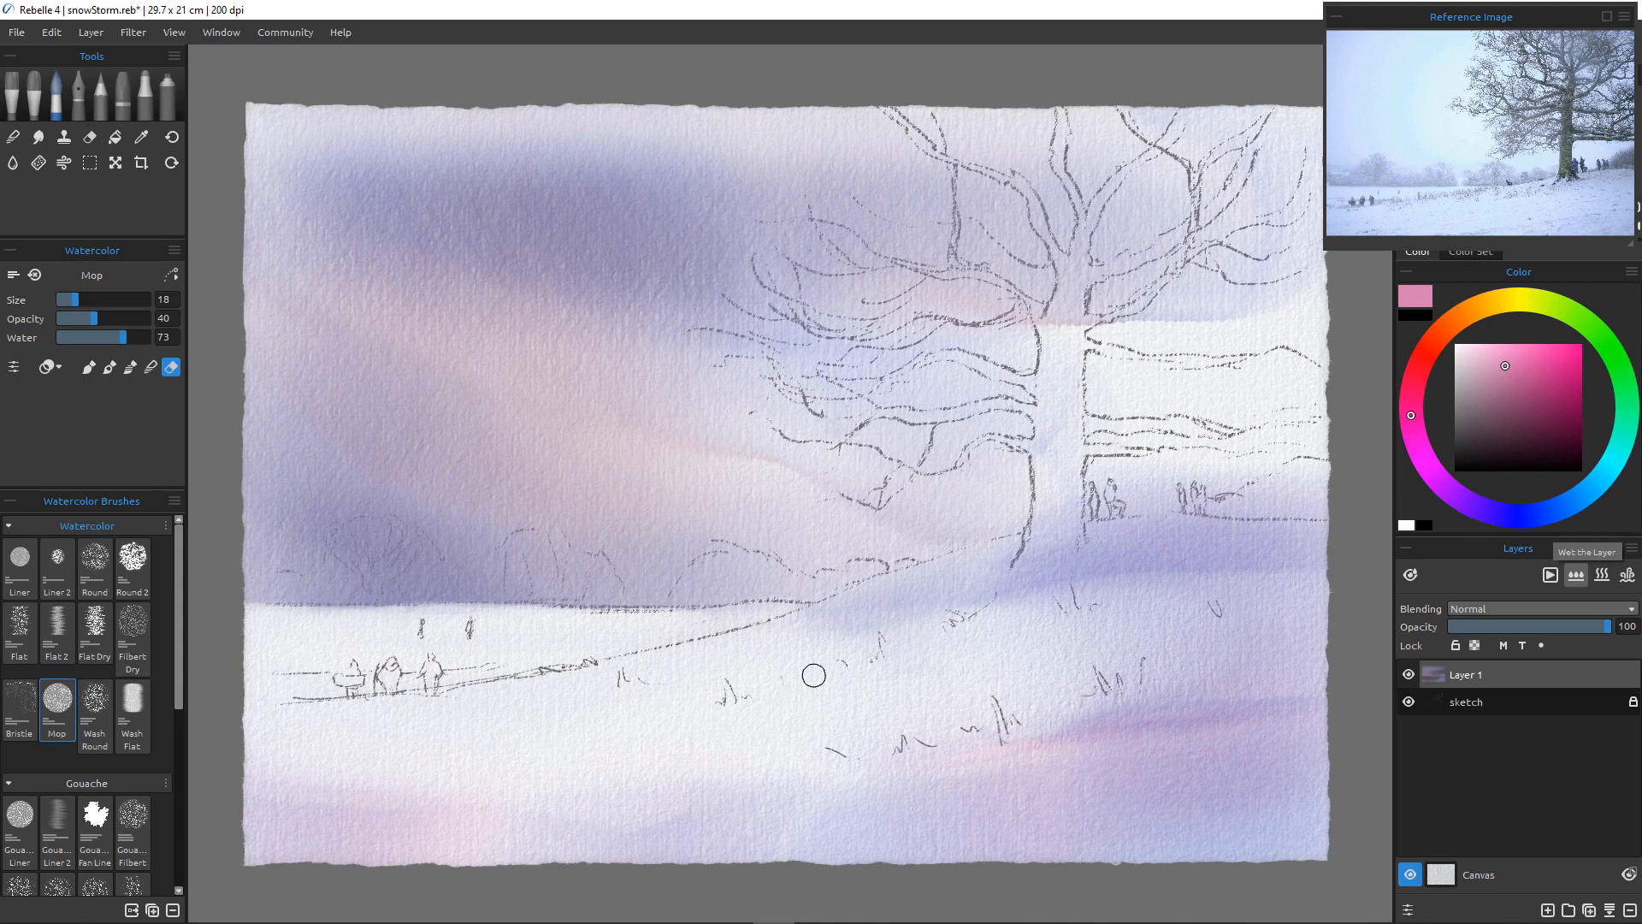
Add two new layers above the painted wash and shift the brush colour to a redder pink
key(ctrl+shift+n)
key(ctrl+shift+n)
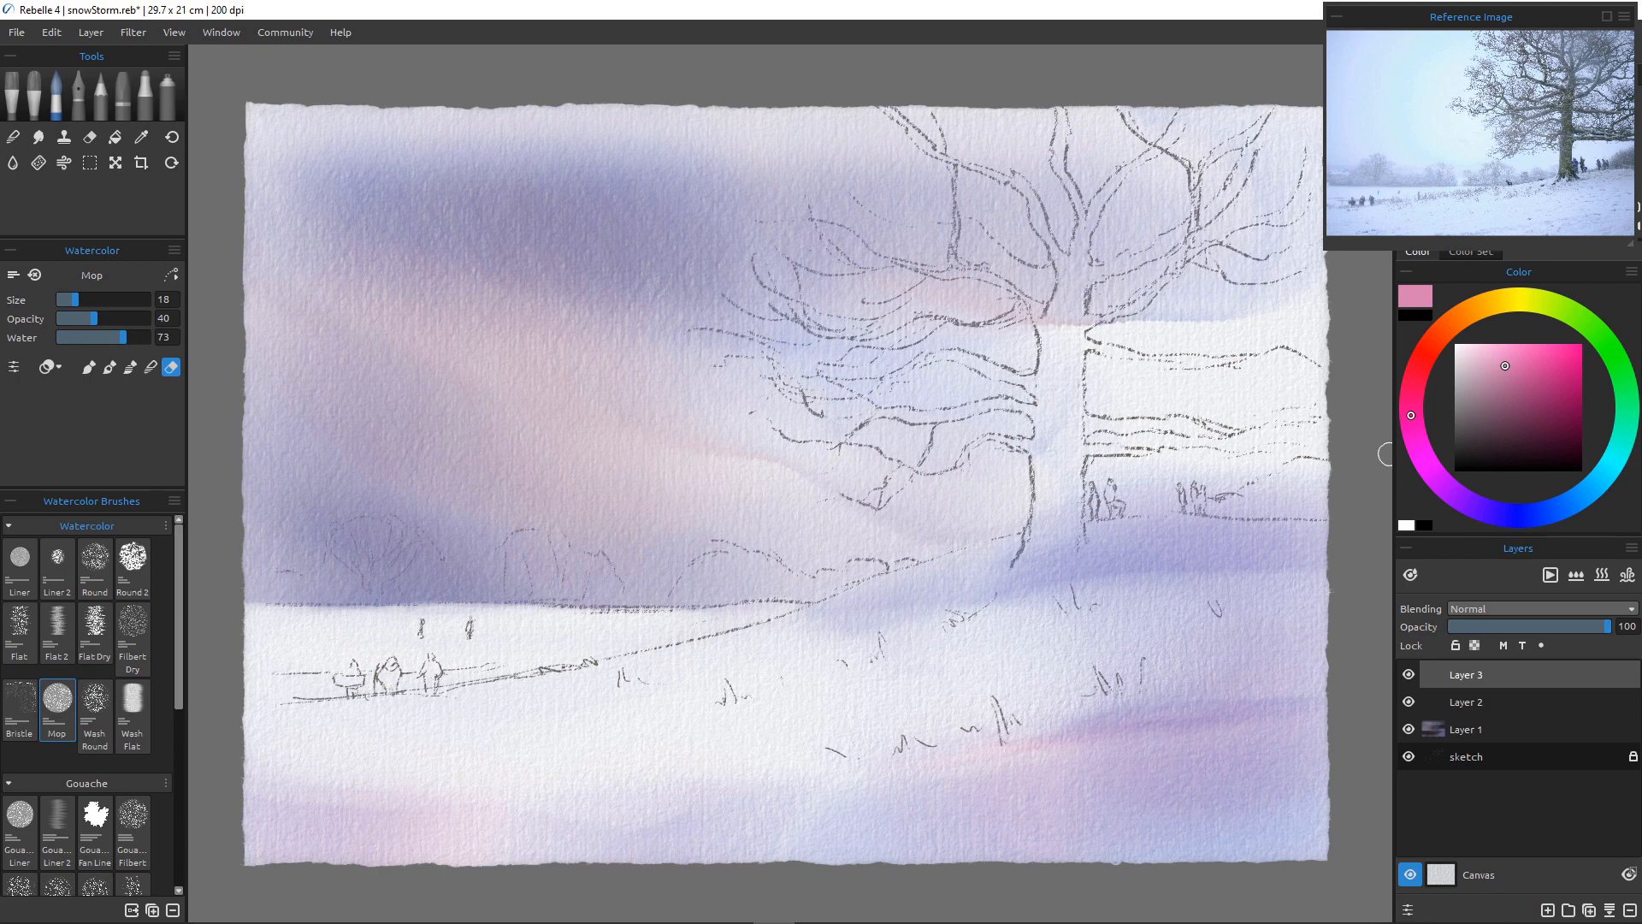
click(1412, 391)
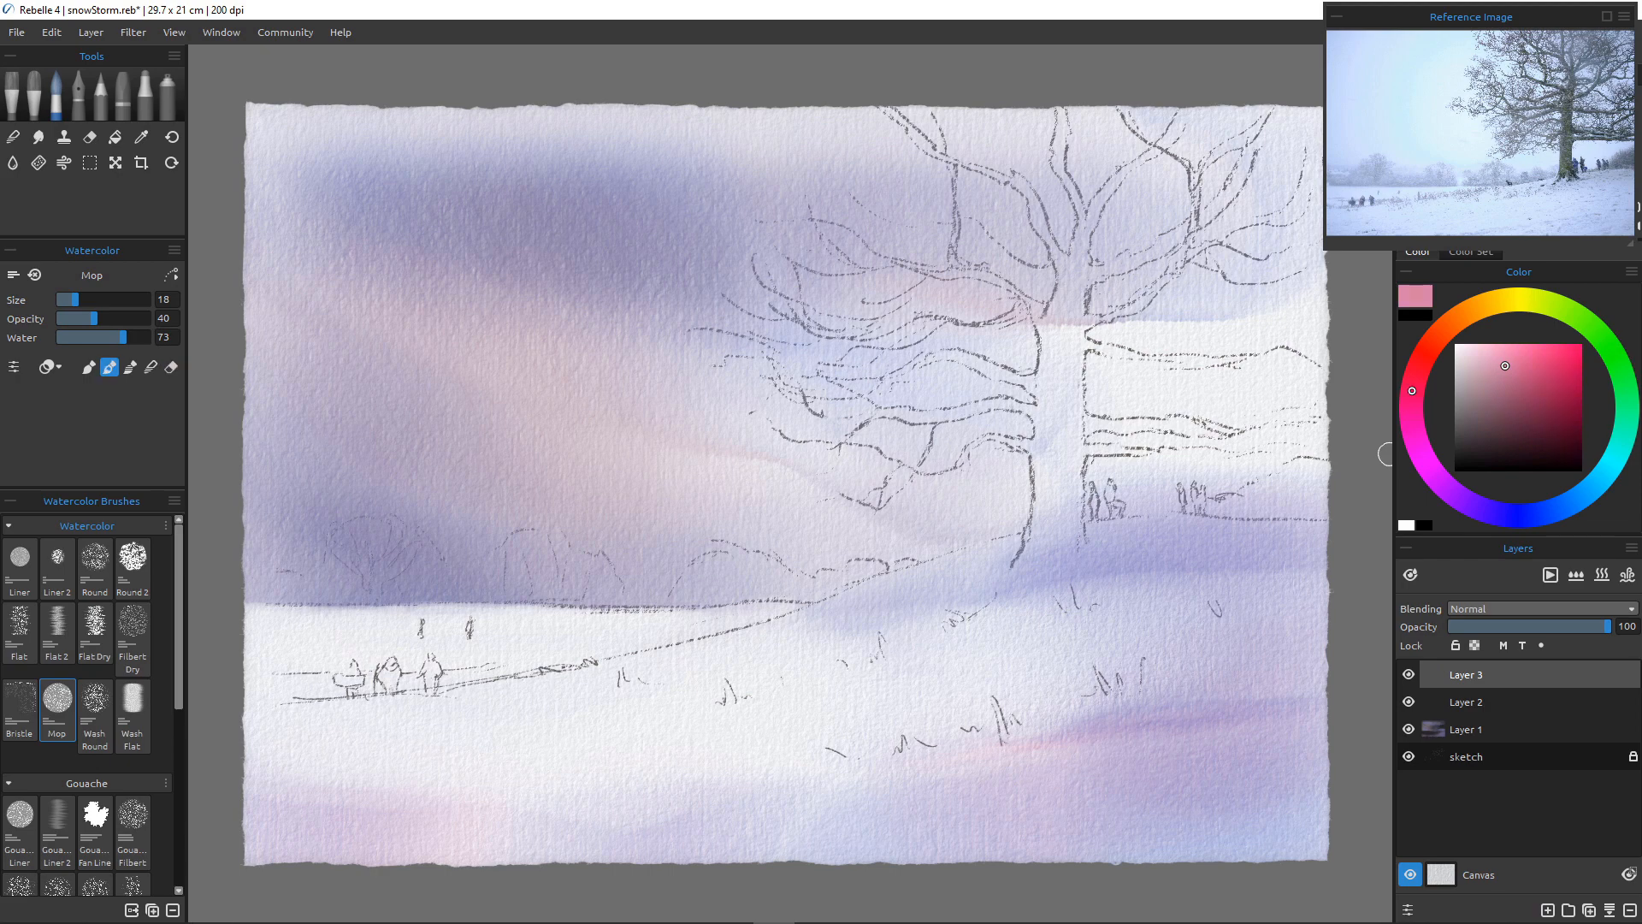
Try a peach band along the sketched slope line in the middle snowfield, using the Mop brush at size 50
click(1519, 364)
click(1512, 358)
click(1443, 331)
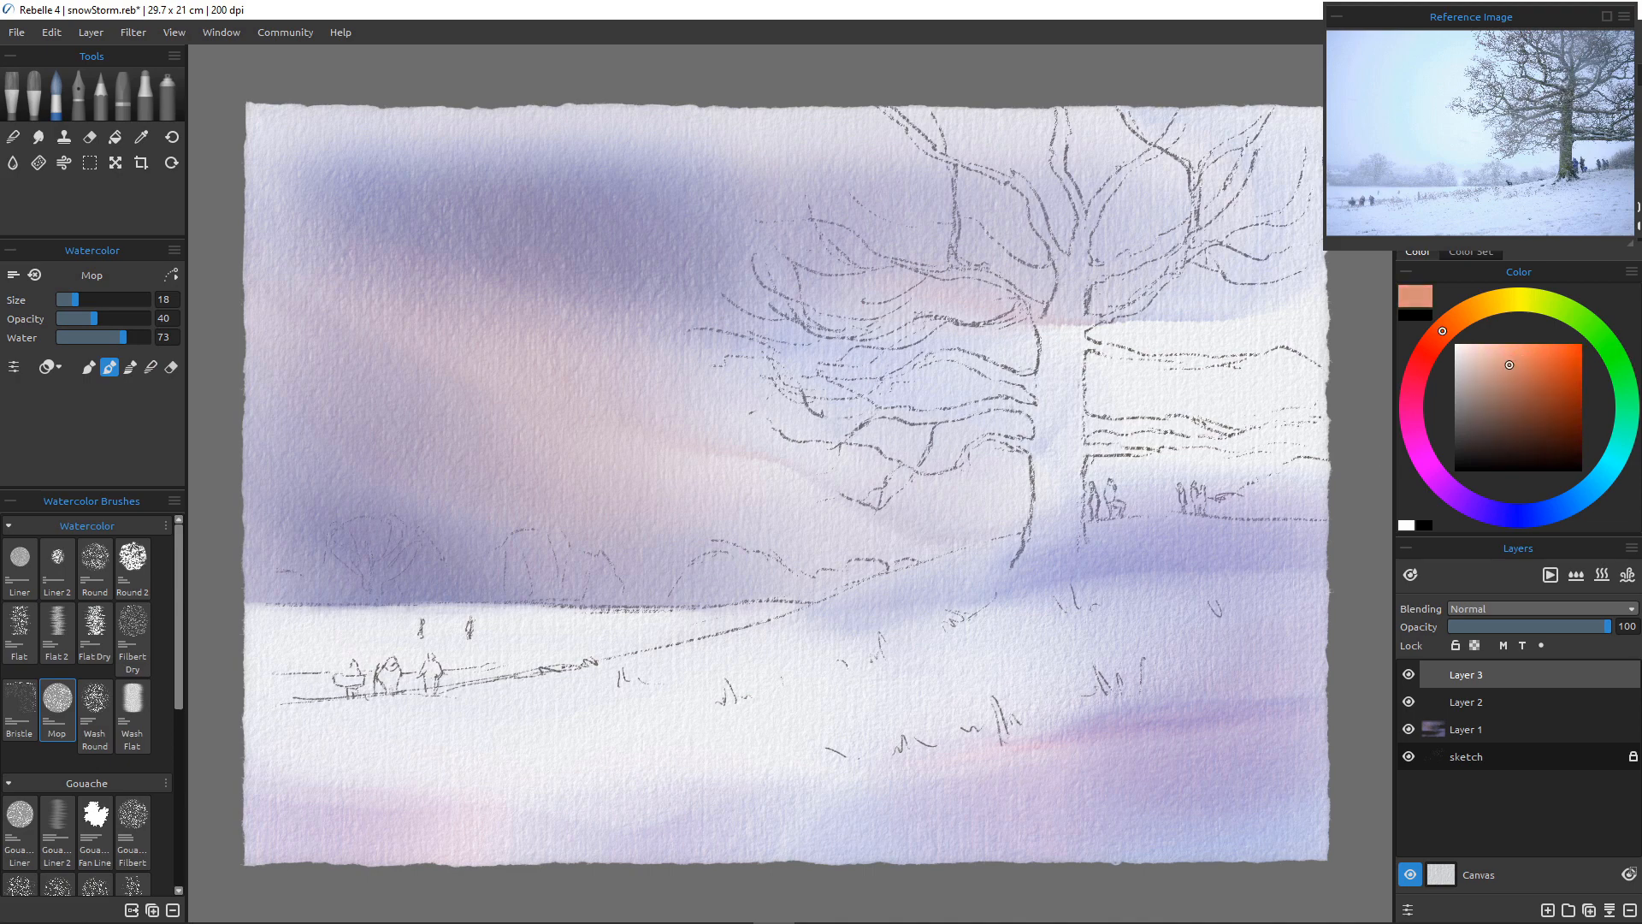
key(bracketright)
key(bracketright)
key(bracketright)
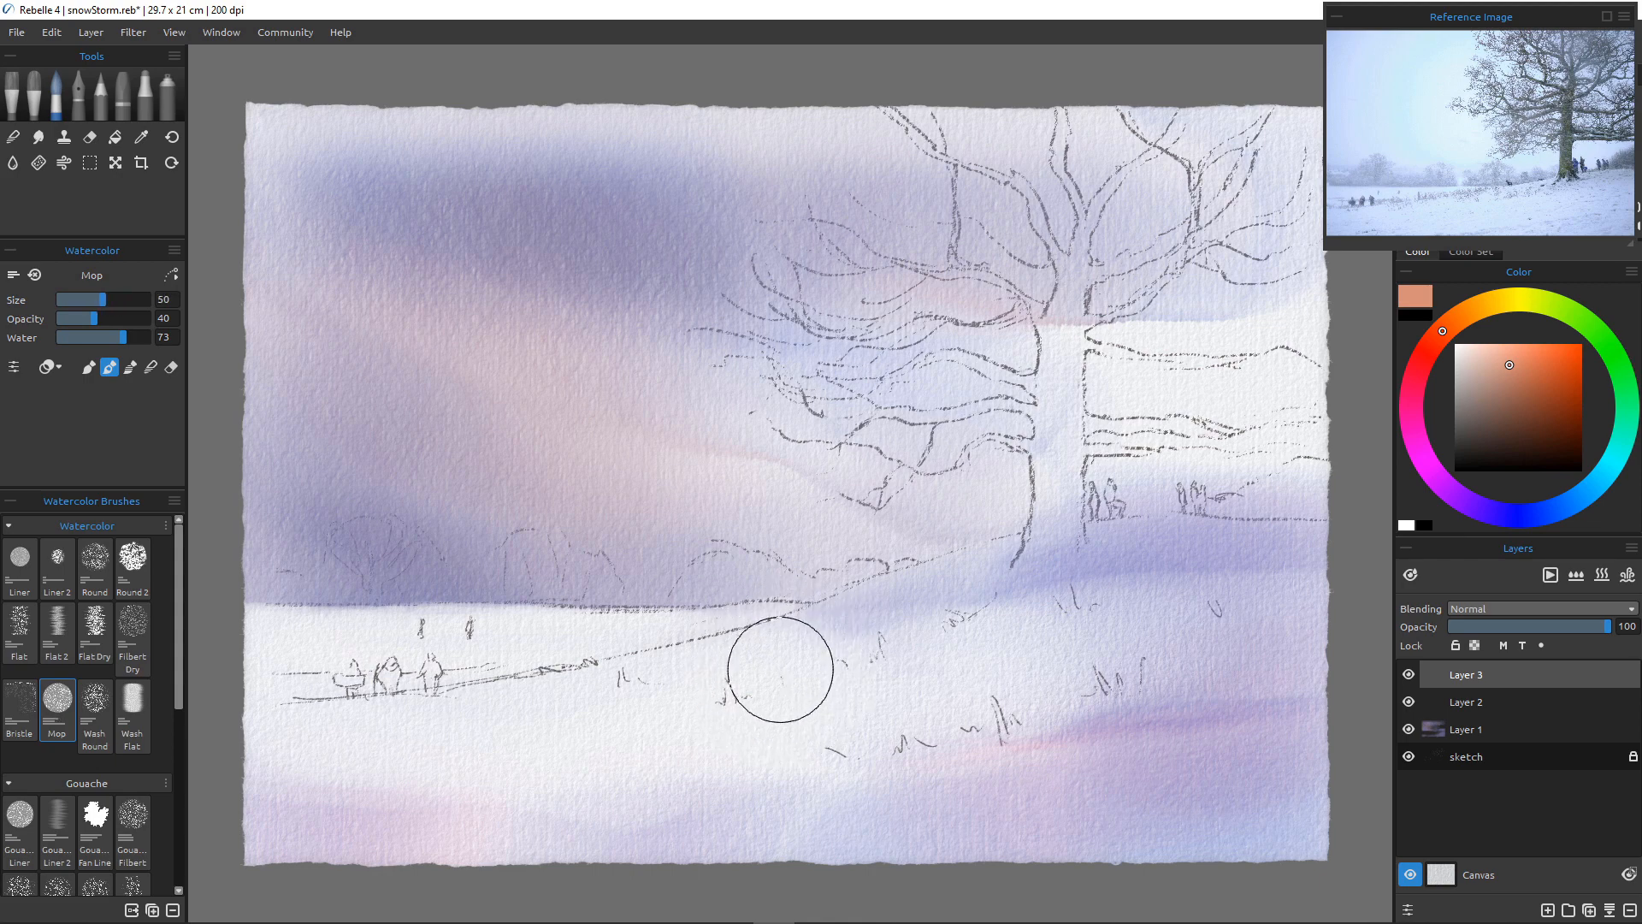
mouse_move(855, 616)
mouse_down()
mouse_move(219, 717)
mouse_move(274, 695)
mouse_move(556, 685)
mouse_move(496, 716)
mouse_move(214, 691)
mouse_up()
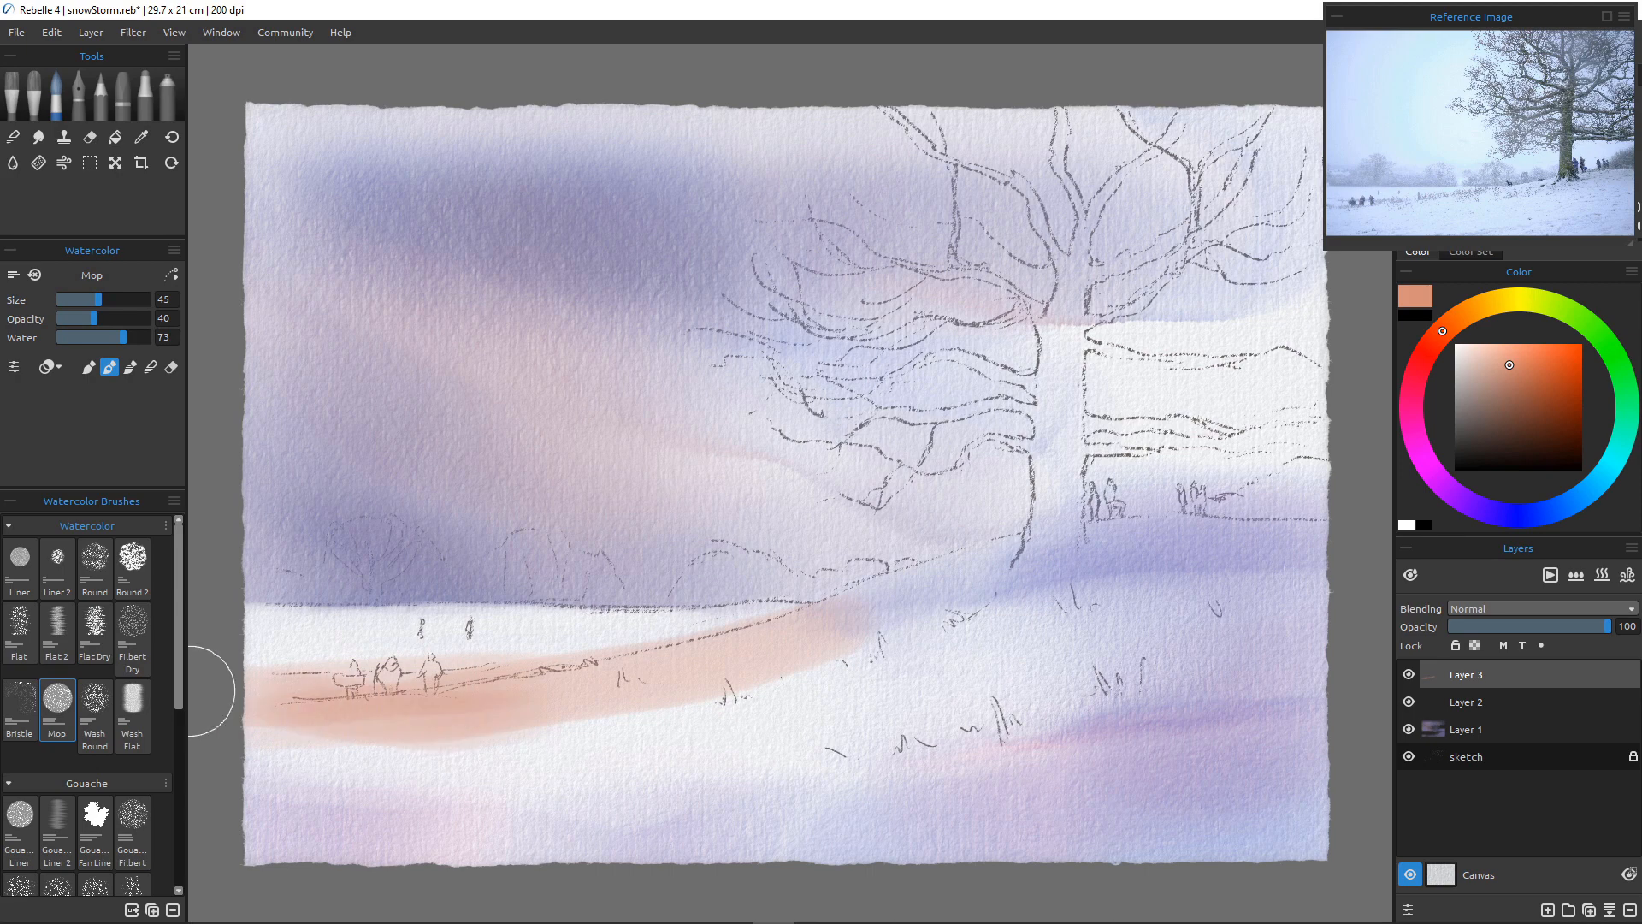
Replace the peach band with a pink one below the sketched slope line on the wetted layer, using the Mop brush at size 45
click(1413, 432)
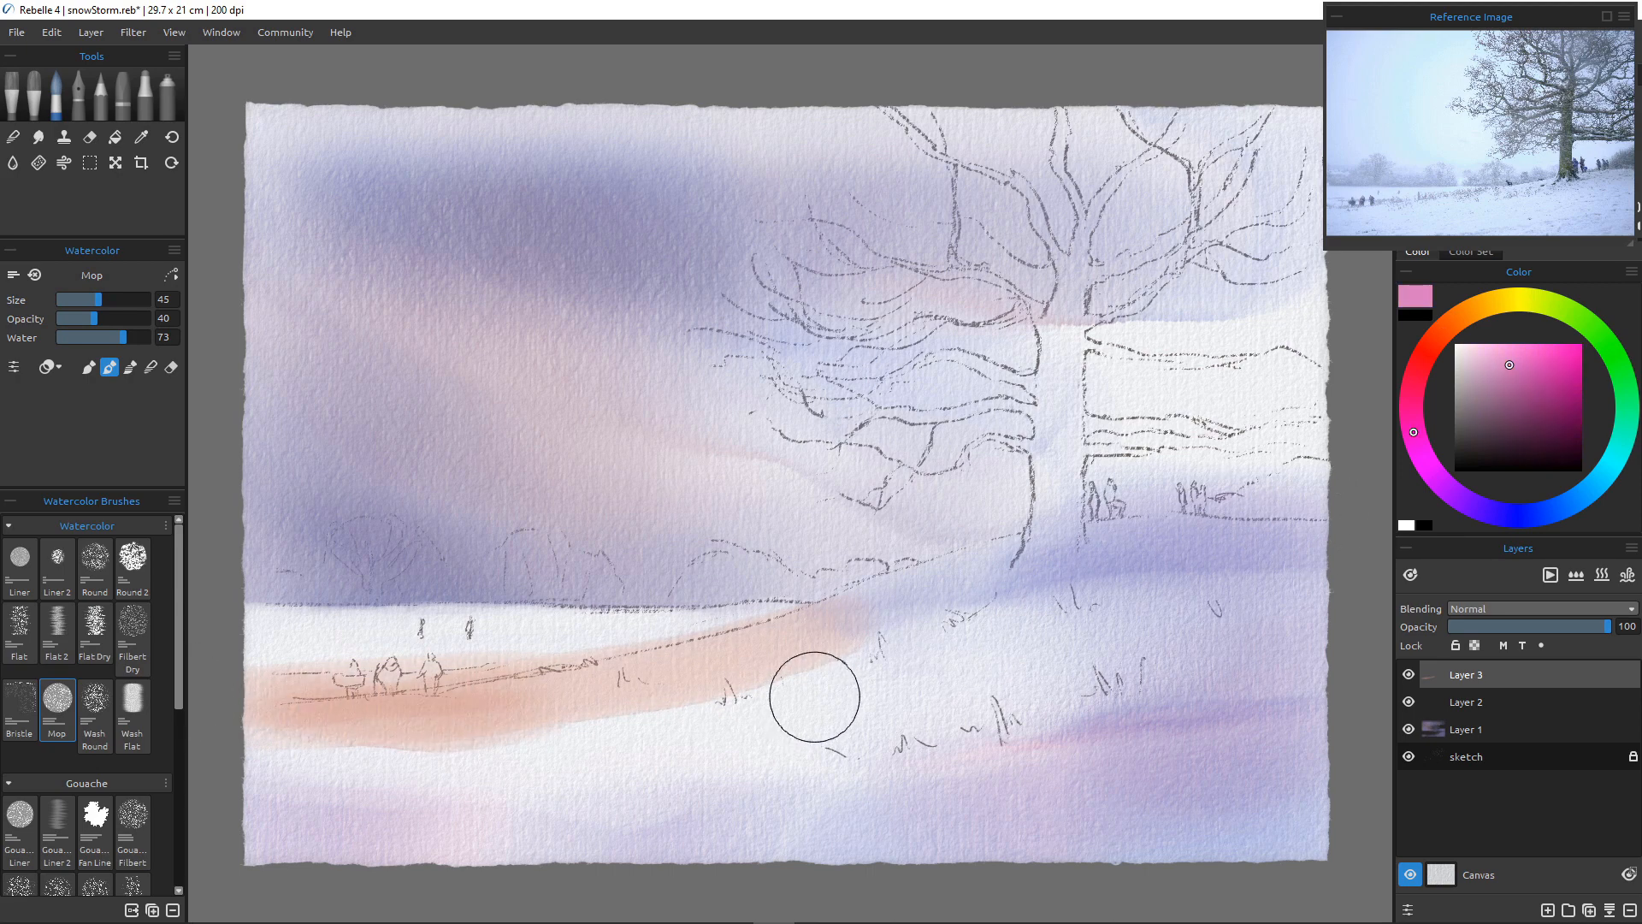
key(ctrl+z)
key(ctrl+z)
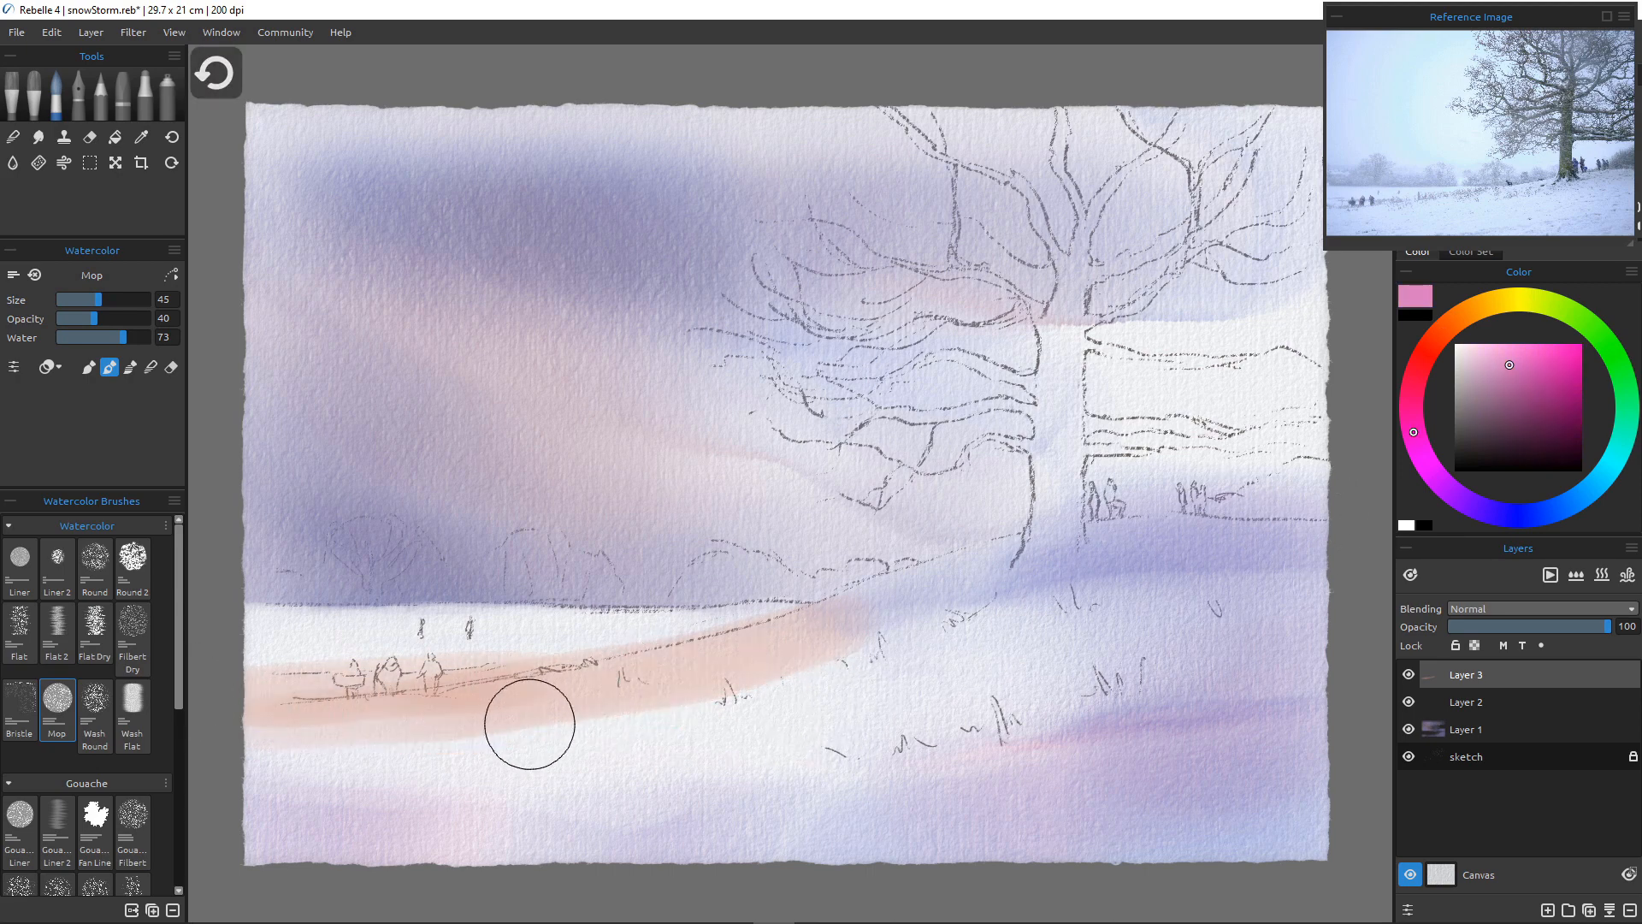
key(ctrl+z)
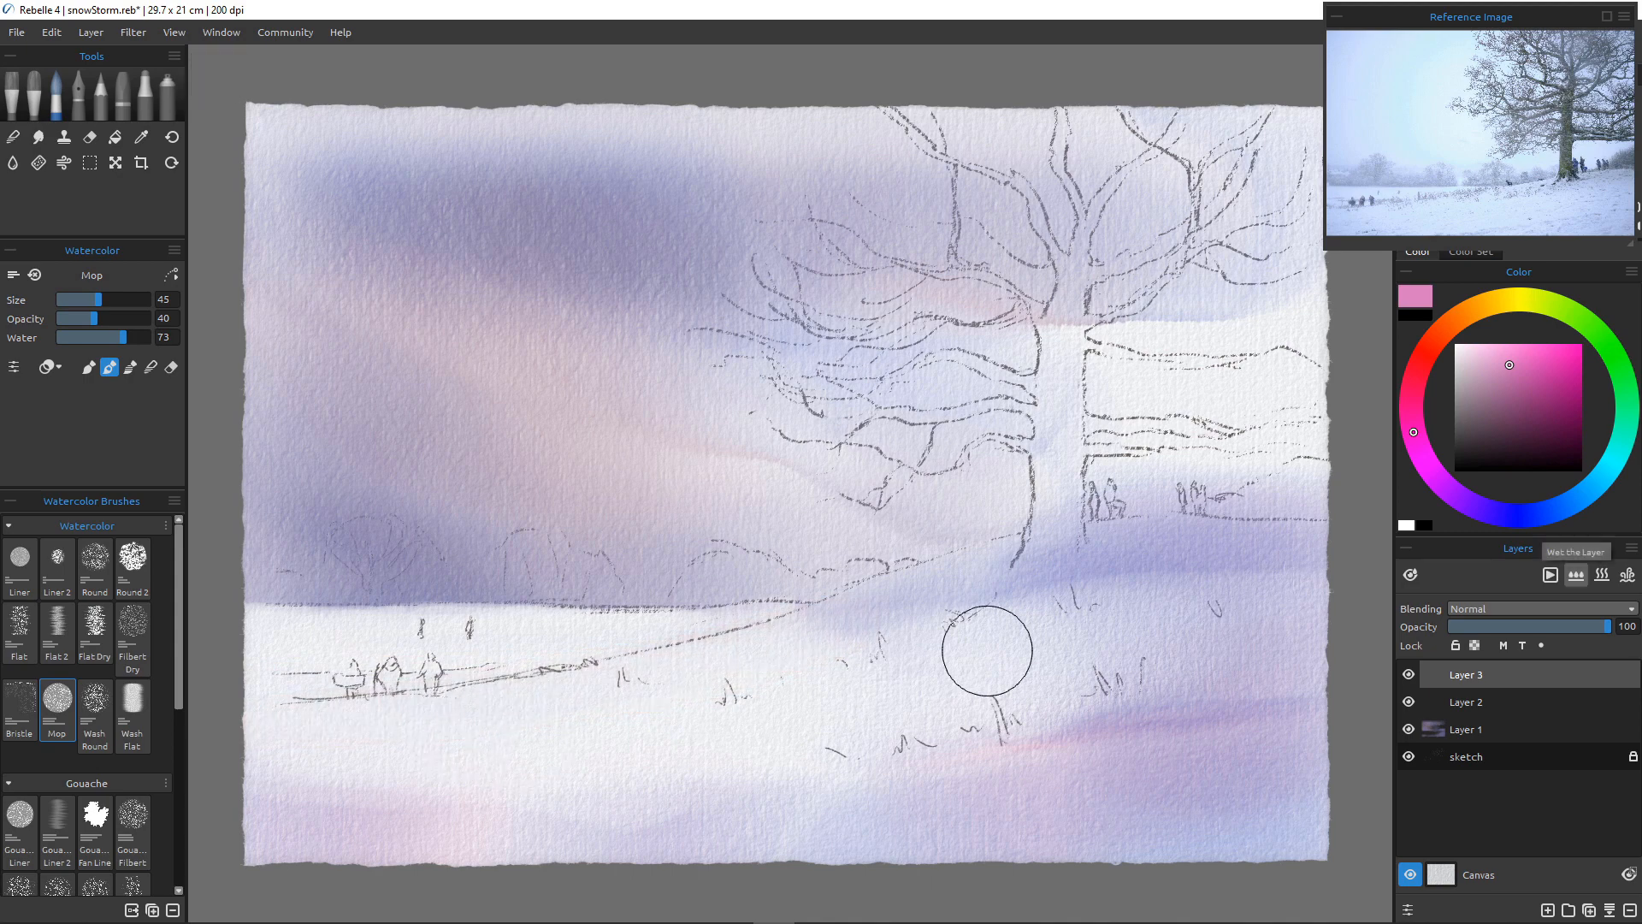
drag(246, 716, 1030, 605)
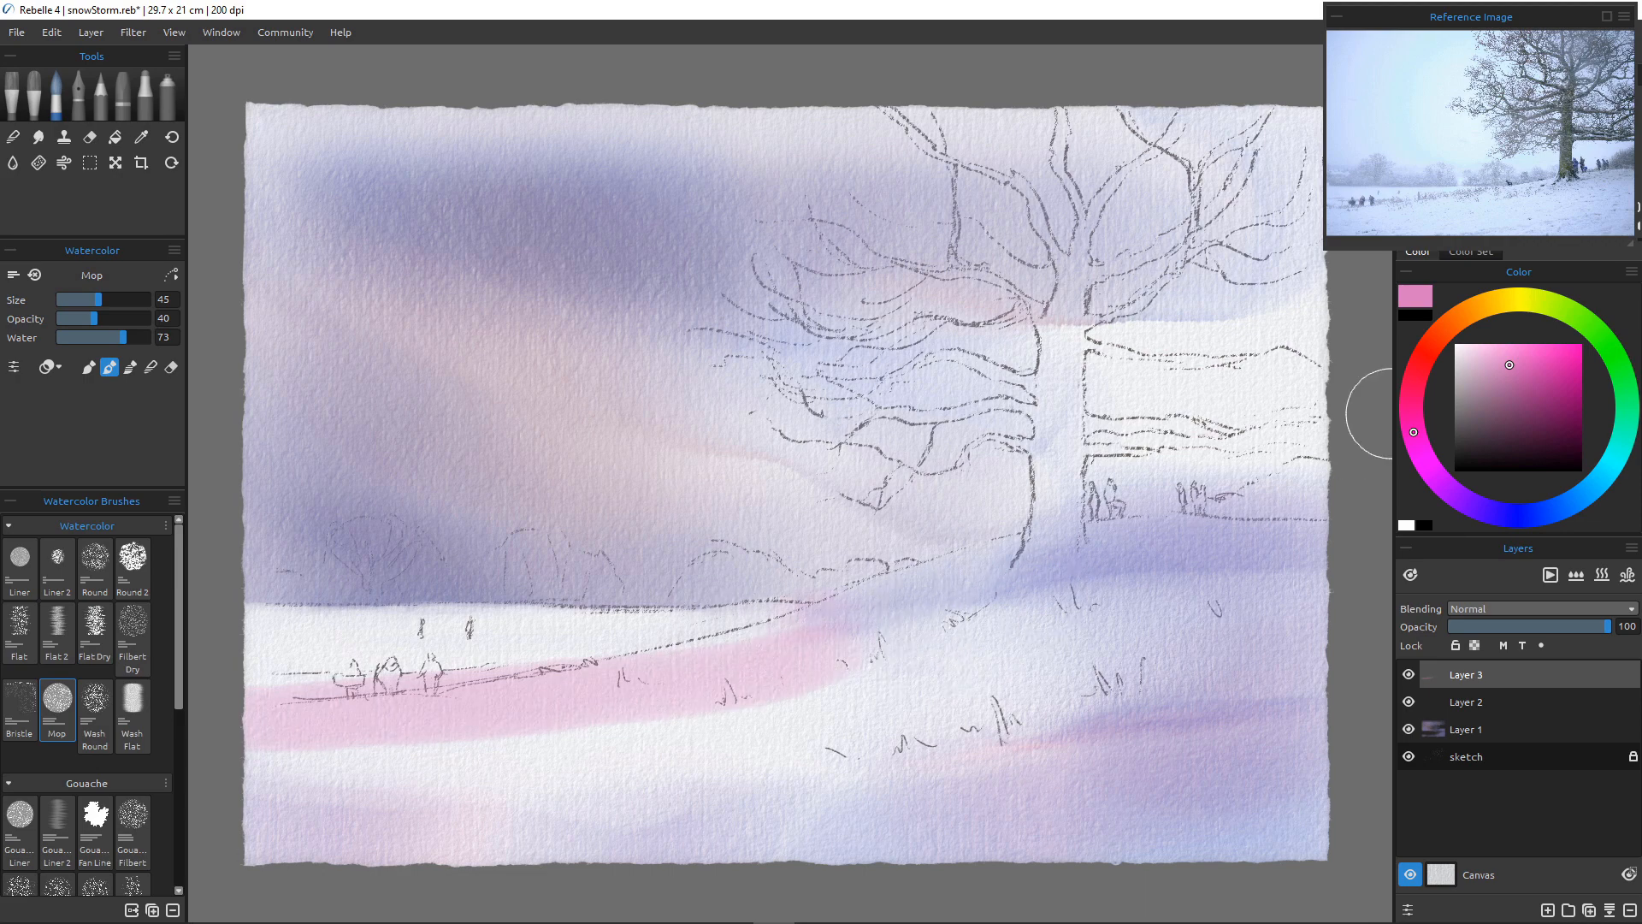
Blend light orange into the pink band, adding strokes along its lower edge and a spot beneath the tree
click(1451, 322)
drag(894, 609, 744, 676)
mouse_move(977, 583)
mouse_down()
mouse_move(819, 661)
mouse_move(714, 657)
mouse_move(447, 726)
mouse_move(487, 704)
mouse_move(271, 729)
mouse_move(238, 710)
mouse_up()
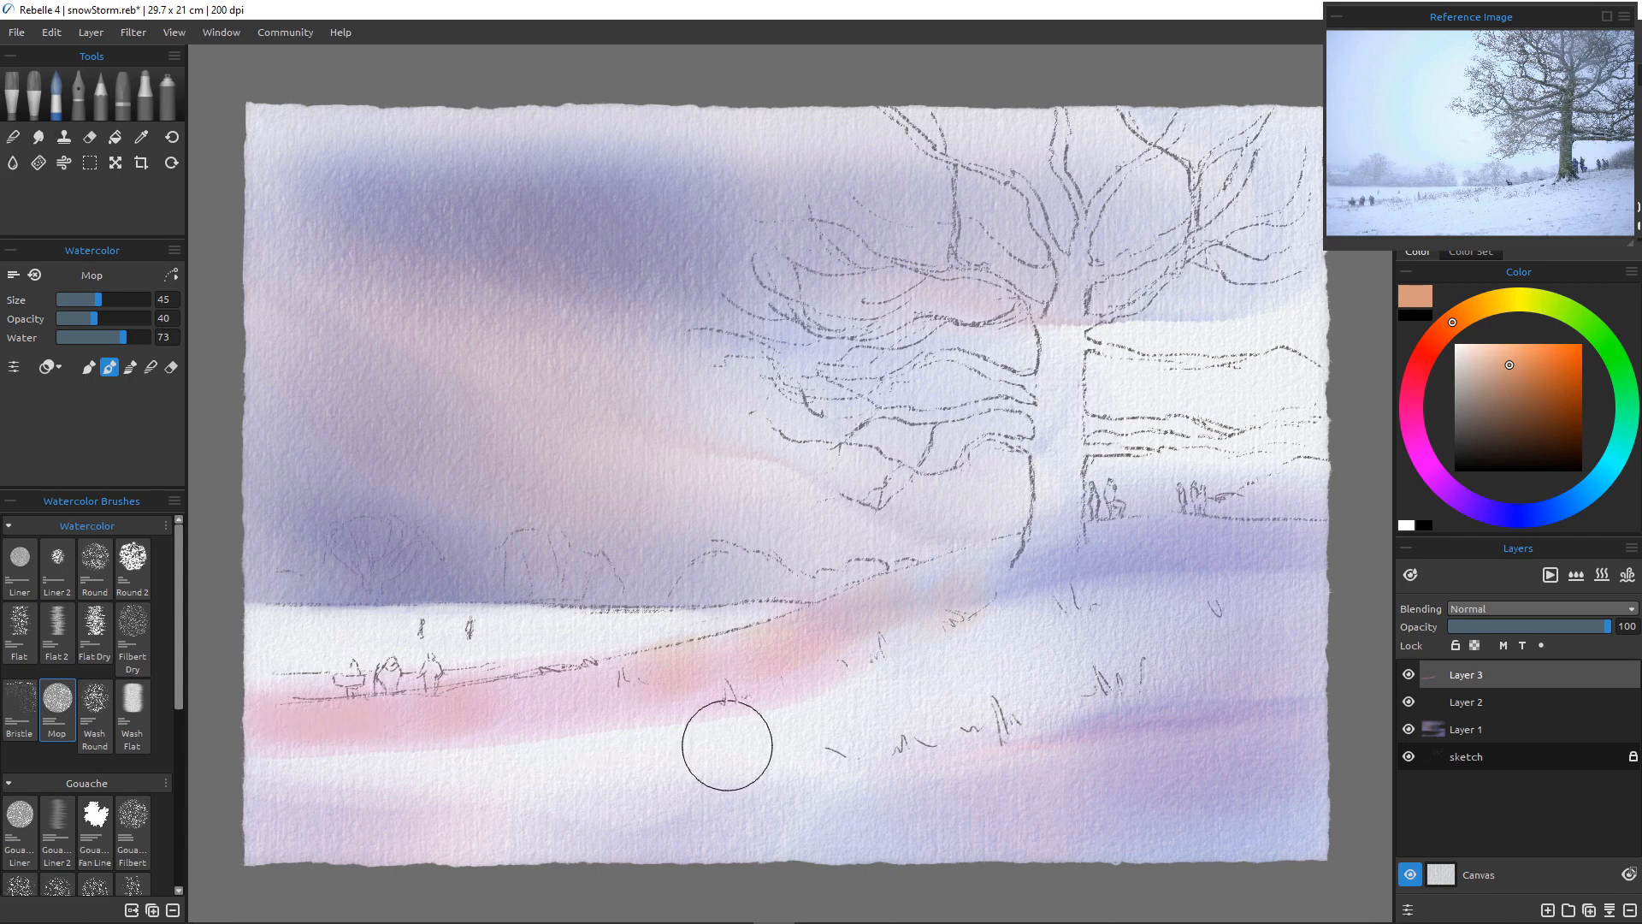
mouse_move(680, 725)
mouse_down()
mouse_move(542, 768)
mouse_move(584, 751)
mouse_move(450, 765)
mouse_move(469, 740)
mouse_move(277, 767)
mouse_move(228, 734)
mouse_up()
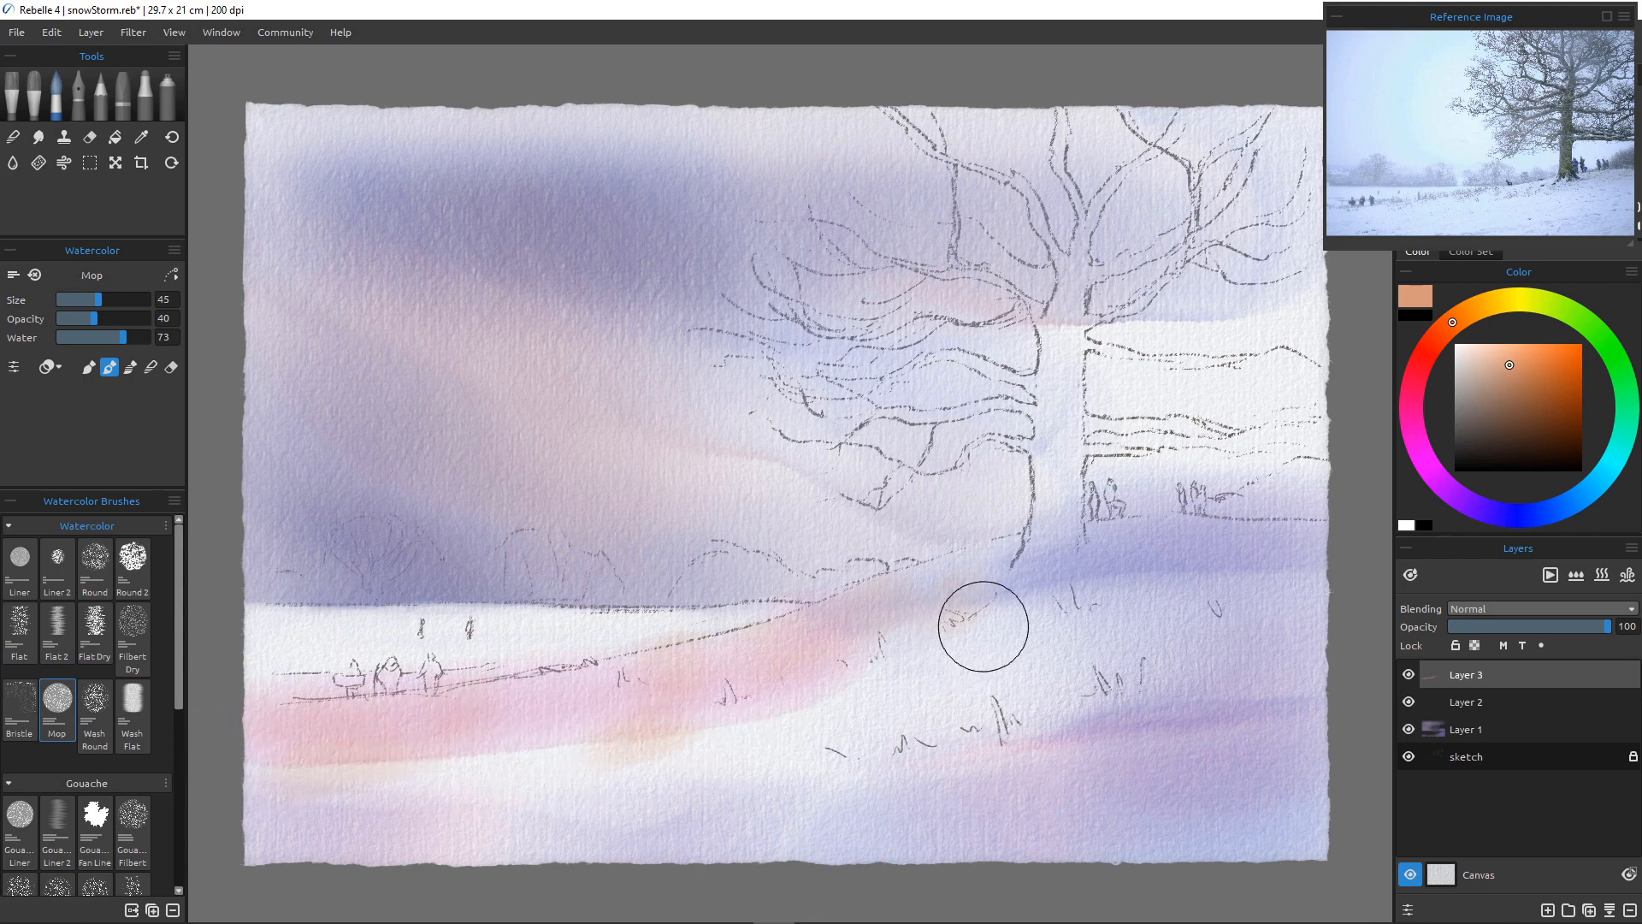
drag(983, 627, 956, 621)
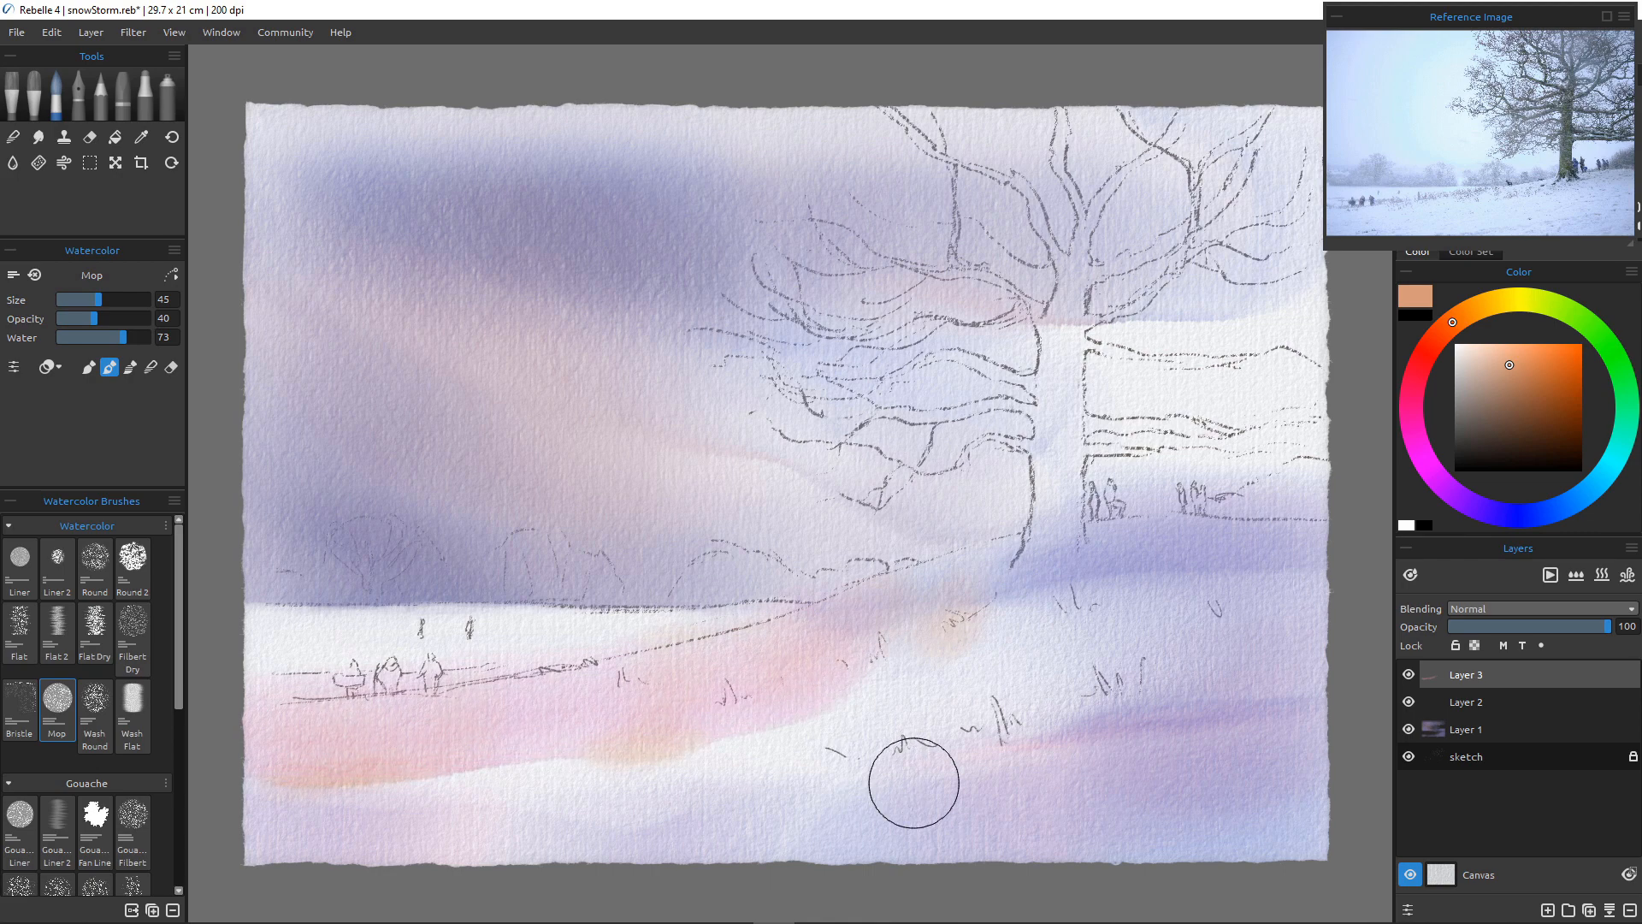
drag(322, 775, 296, 797)
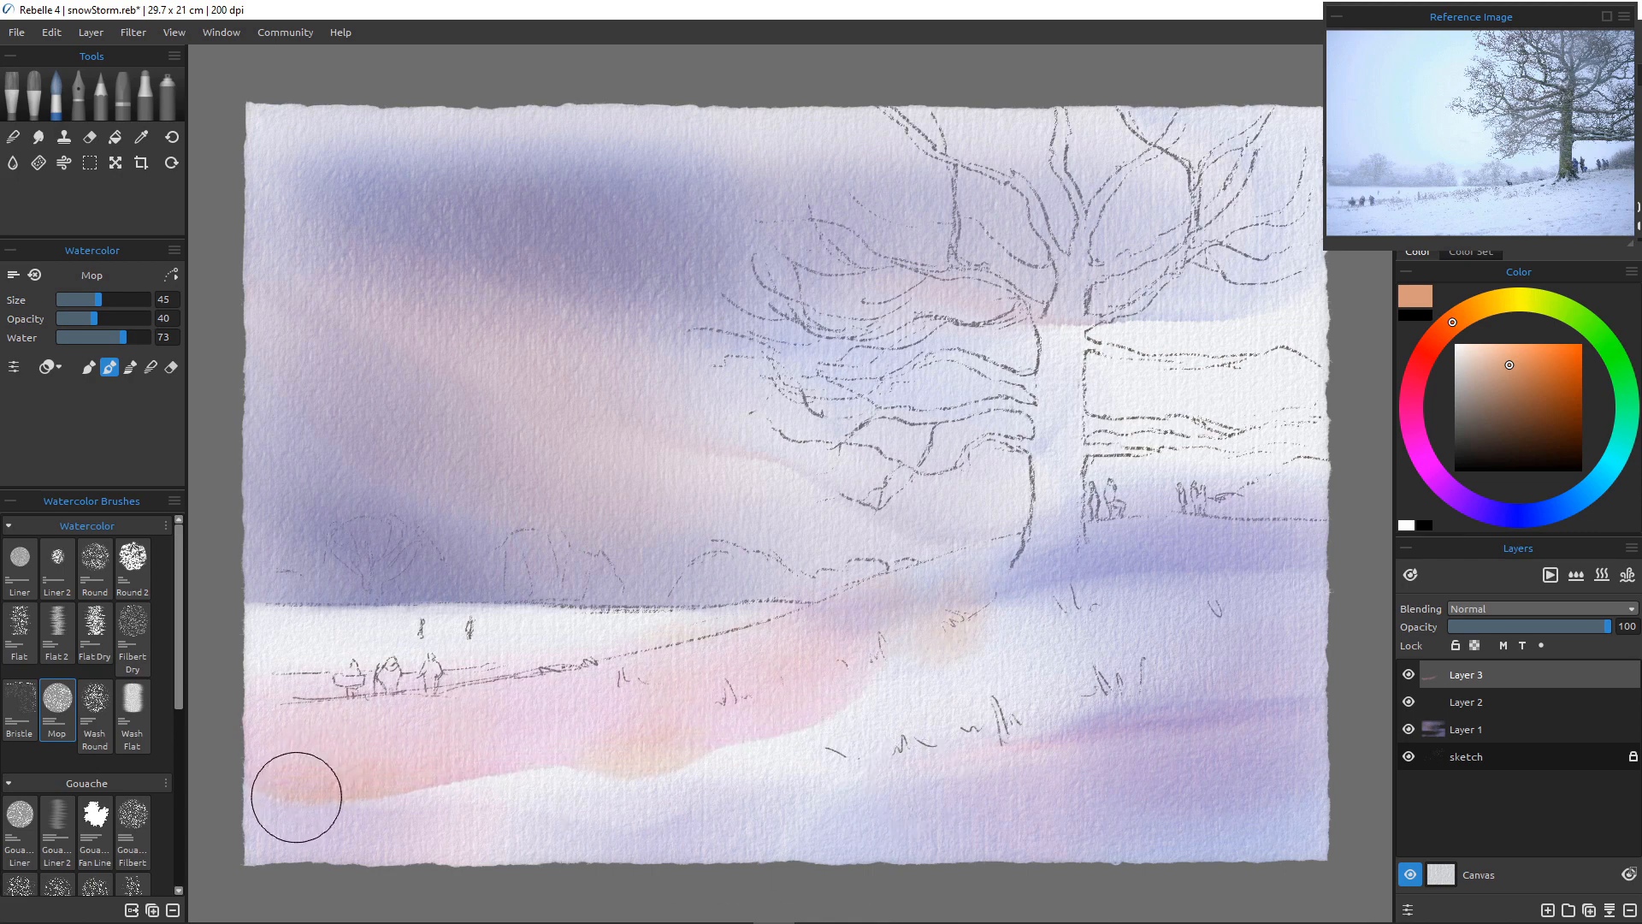
Paint a broad light orange wash over the lower-left foreground snow with the Mop brush at size 100 and dry the layer
key(bracketright)
key(bracketright)
key(bracketright)
key(bracketright)
key(bracketright)
key(bracketright)
key(bracketright)
key(bracketright)
key(bracketright)
key(bracketright)
key(bracketright)
drag(231, 839, 599, 845)
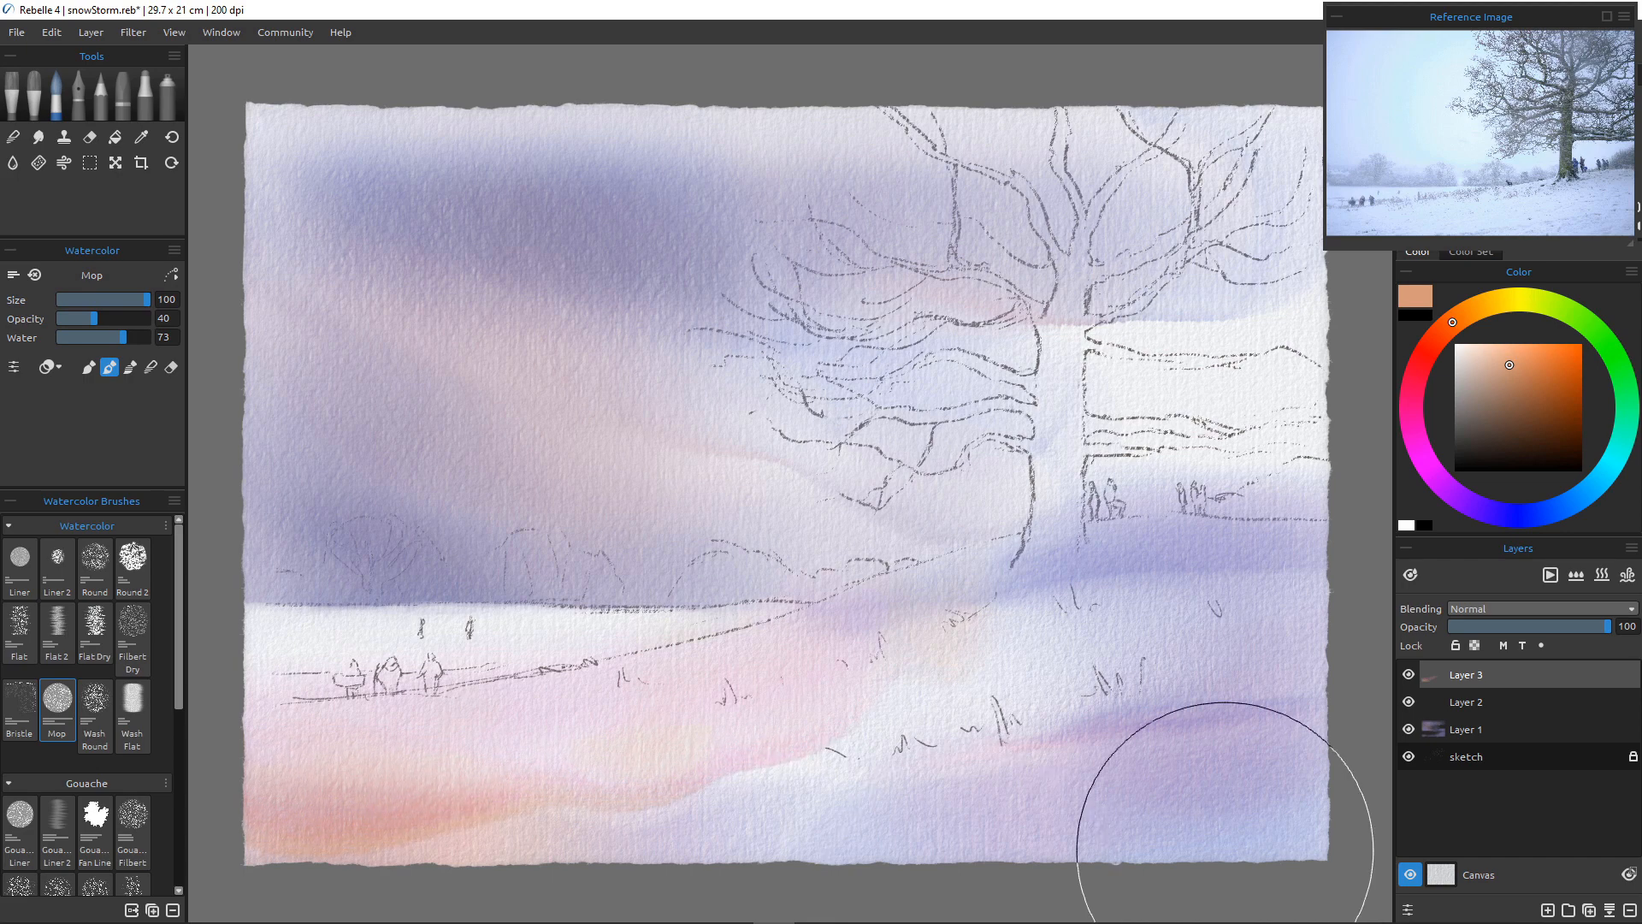
click(1601, 574)
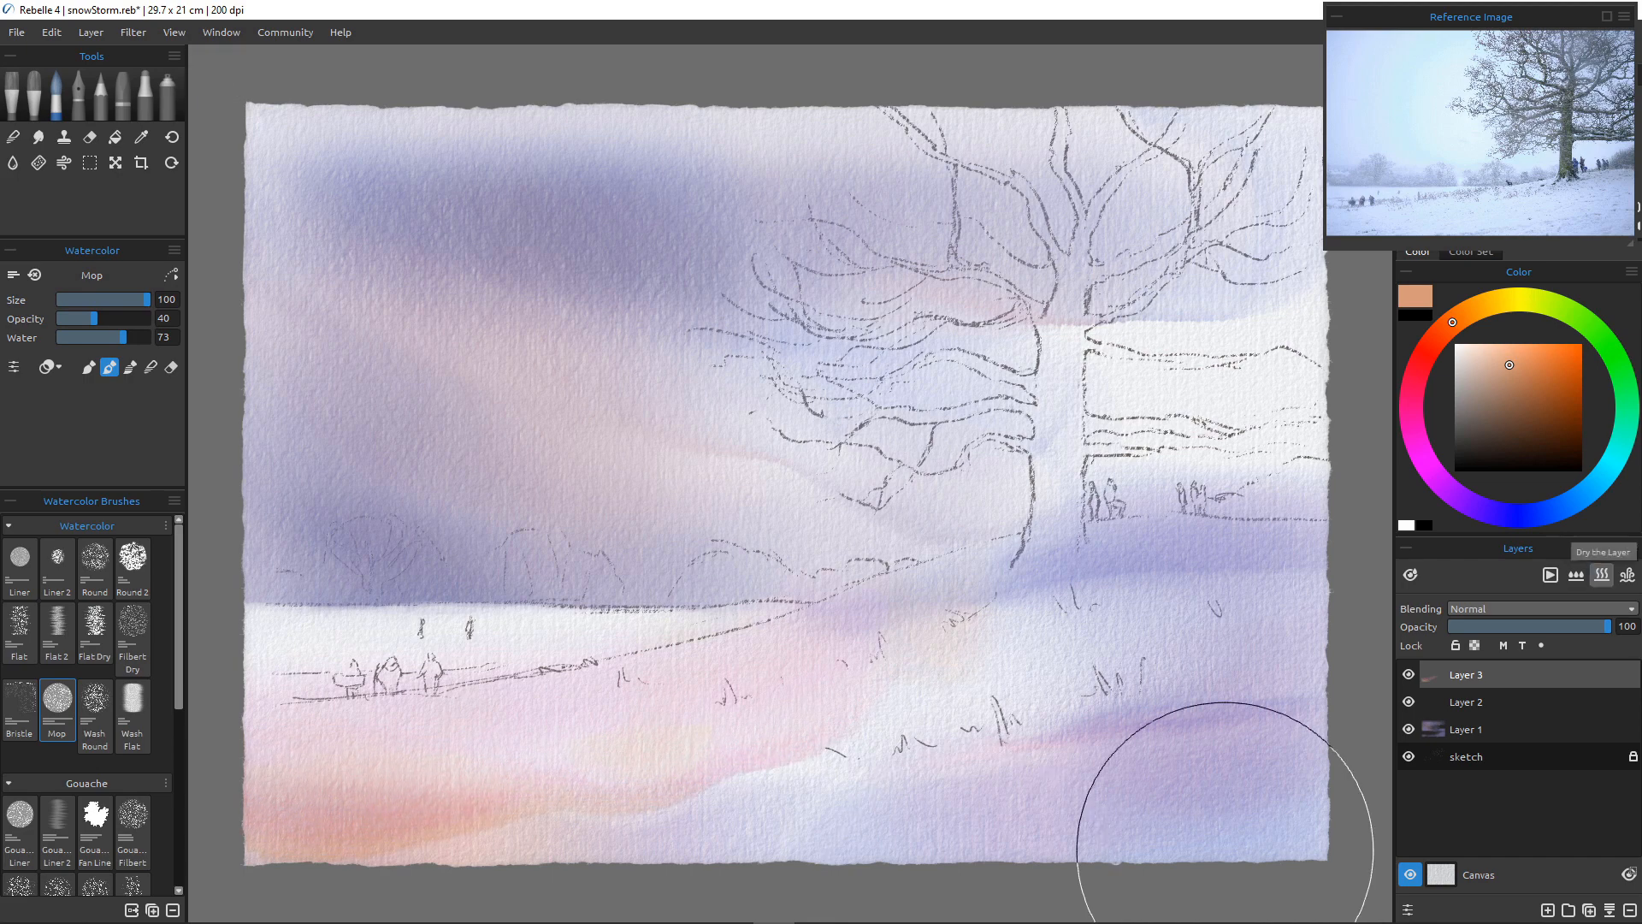
Erase the pink paint above the sketched slope line with the Mop eraser, reducing its size to 30 and 16
key(e)
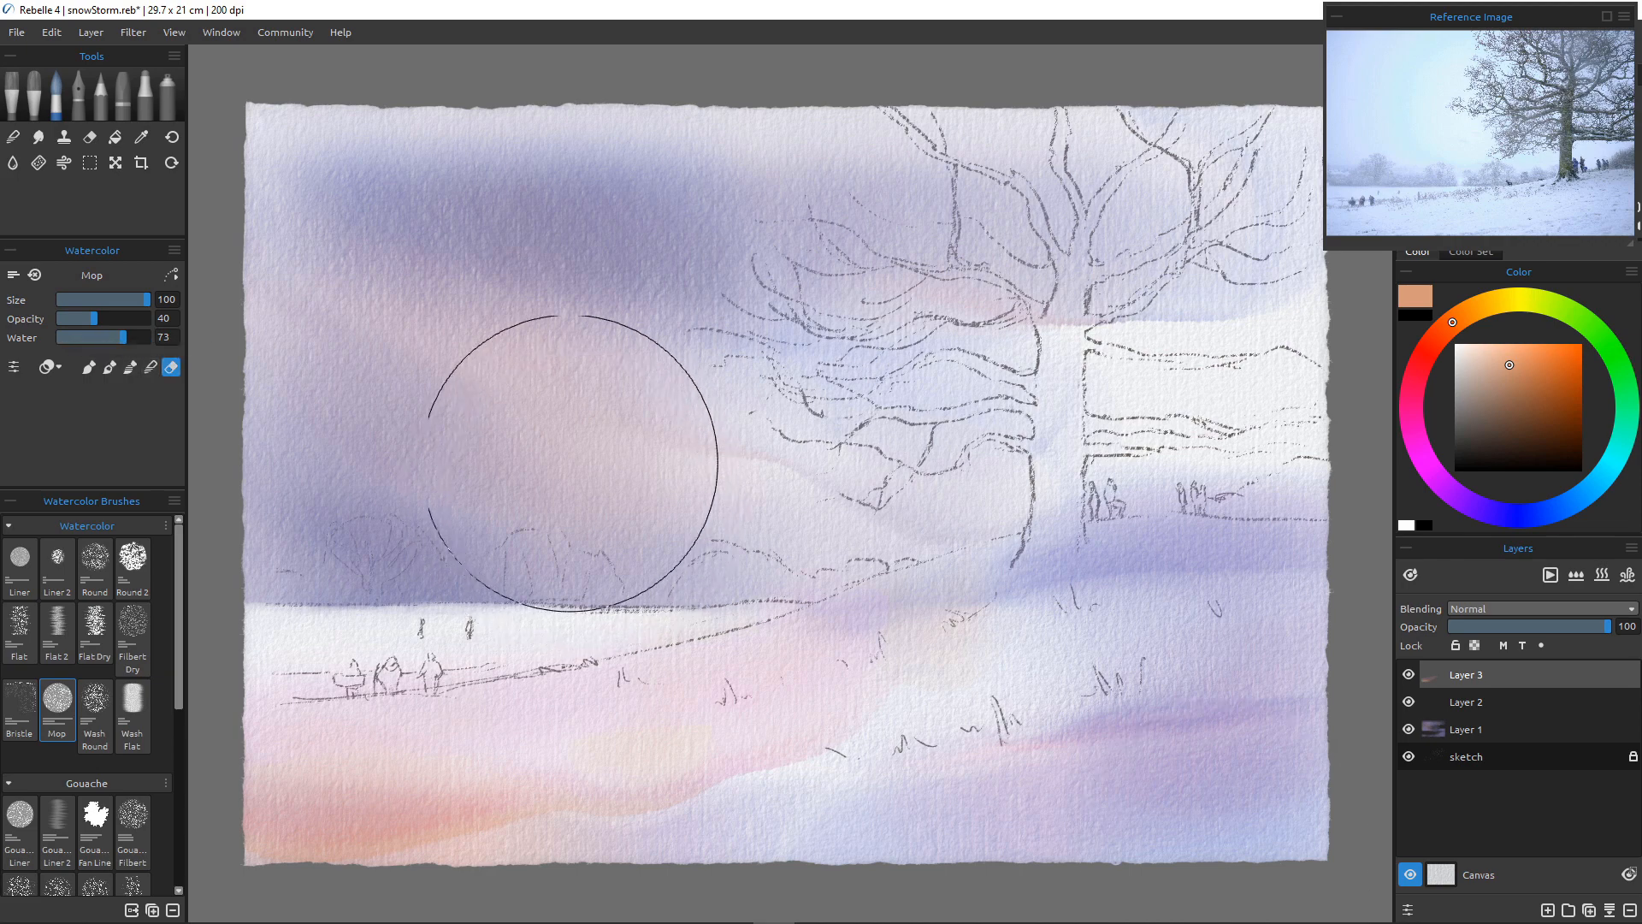
key(bracketleft)
key(bracketleft)
key(bracketleft)
key(bracketleft)
key(bracketleft)
key(bracketleft)
key(bracketleft)
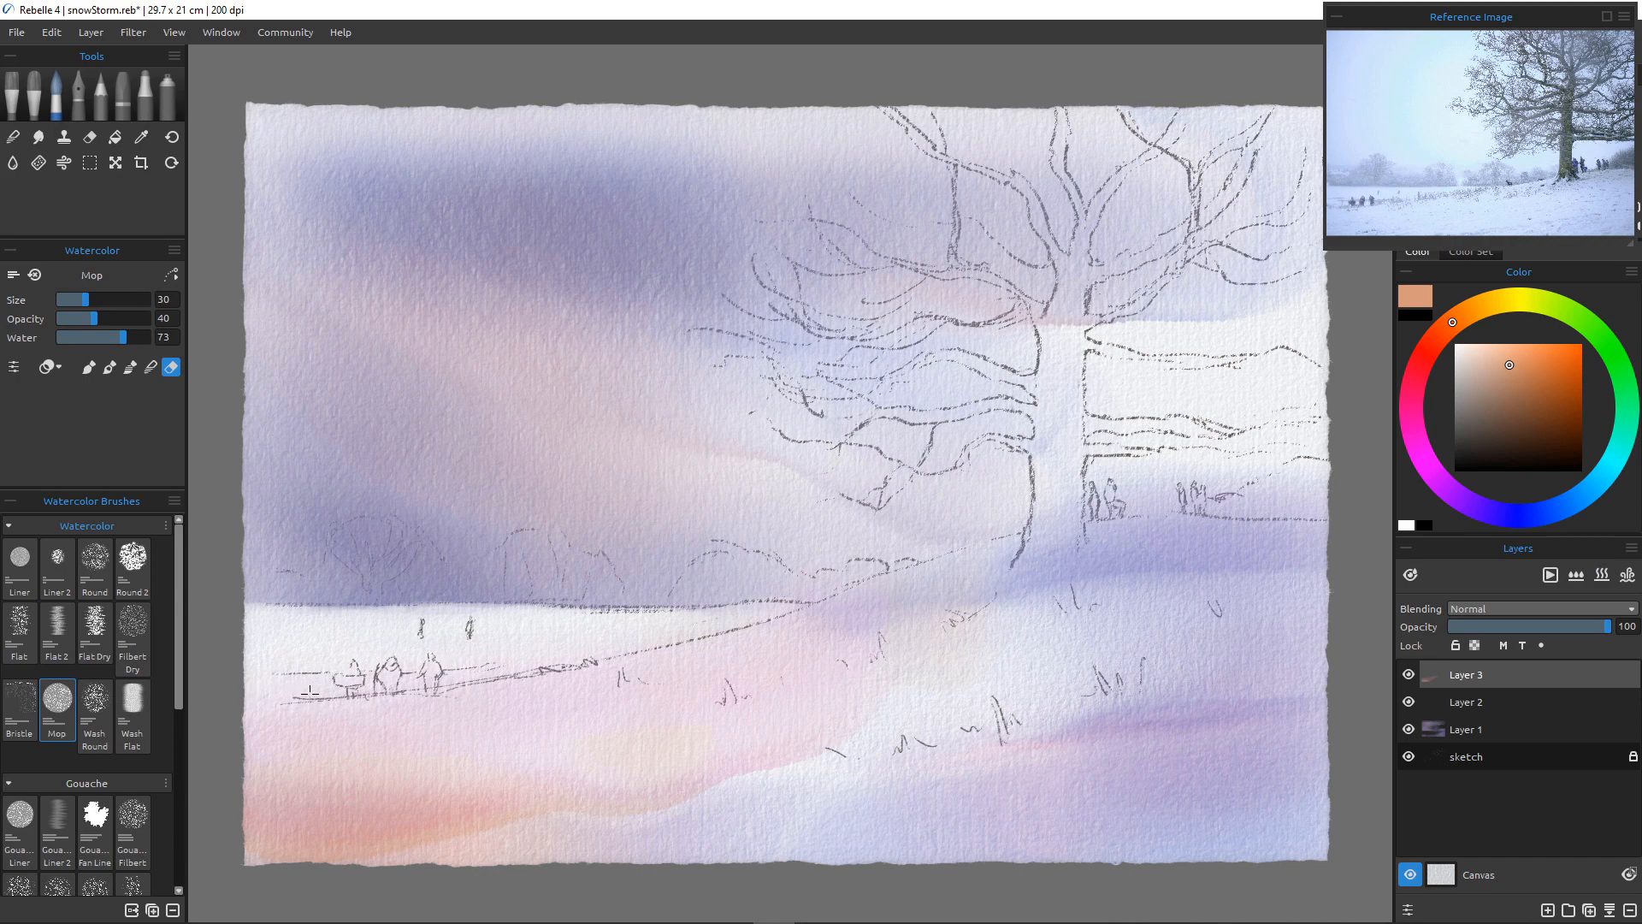
key(bracketleft)
key(bracketleft)
right_click(1412, 671)
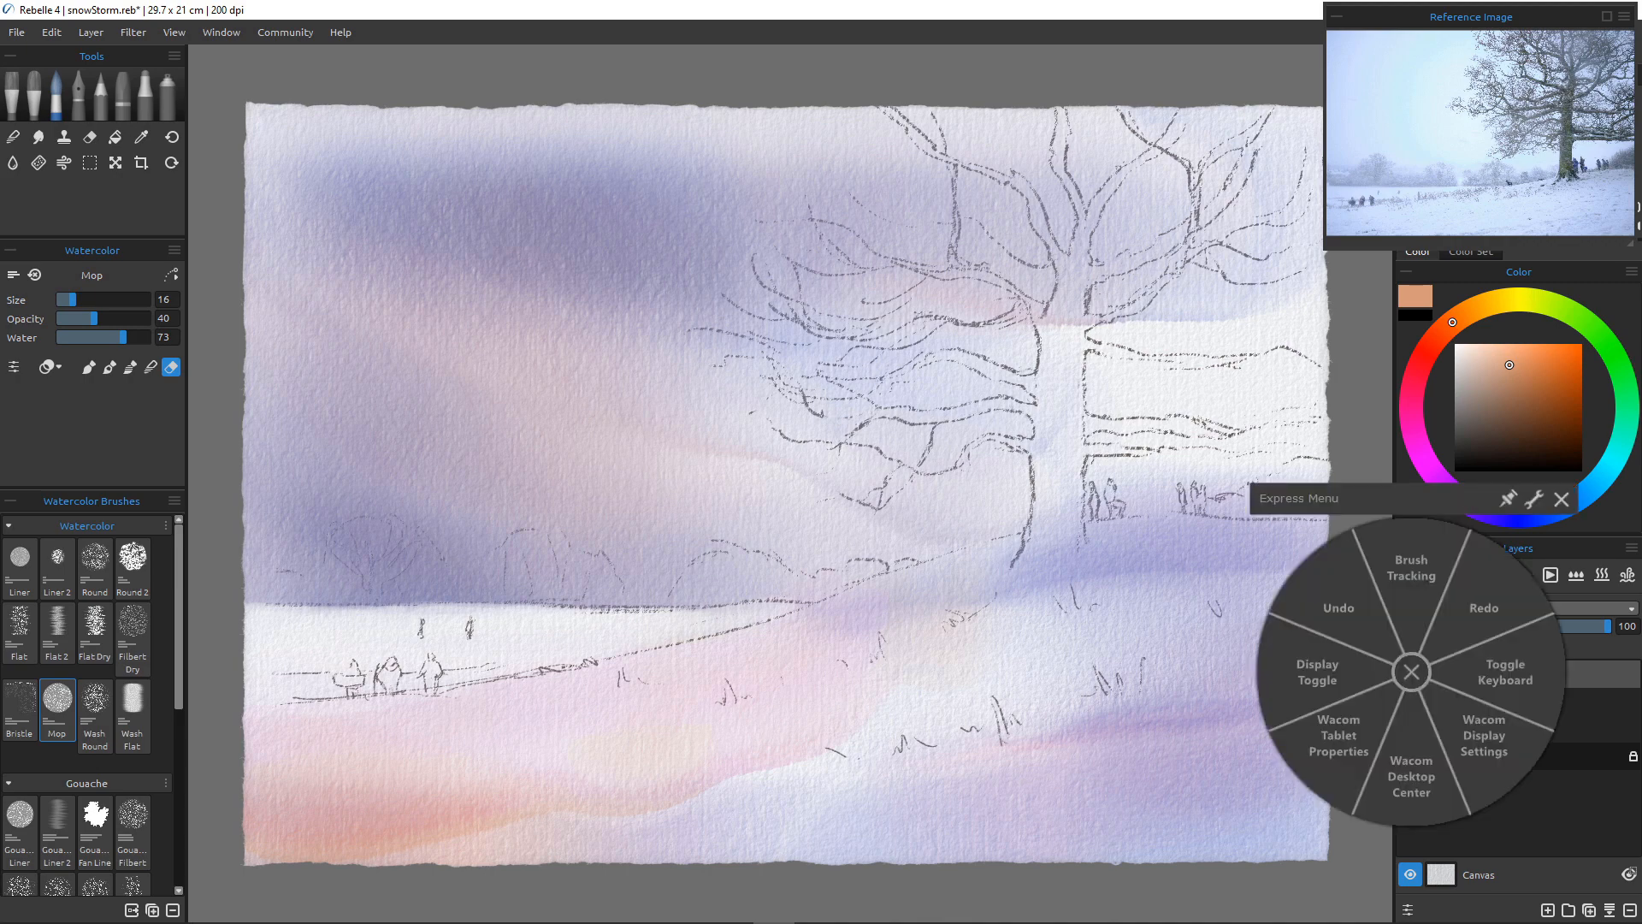
click(1408, 670)
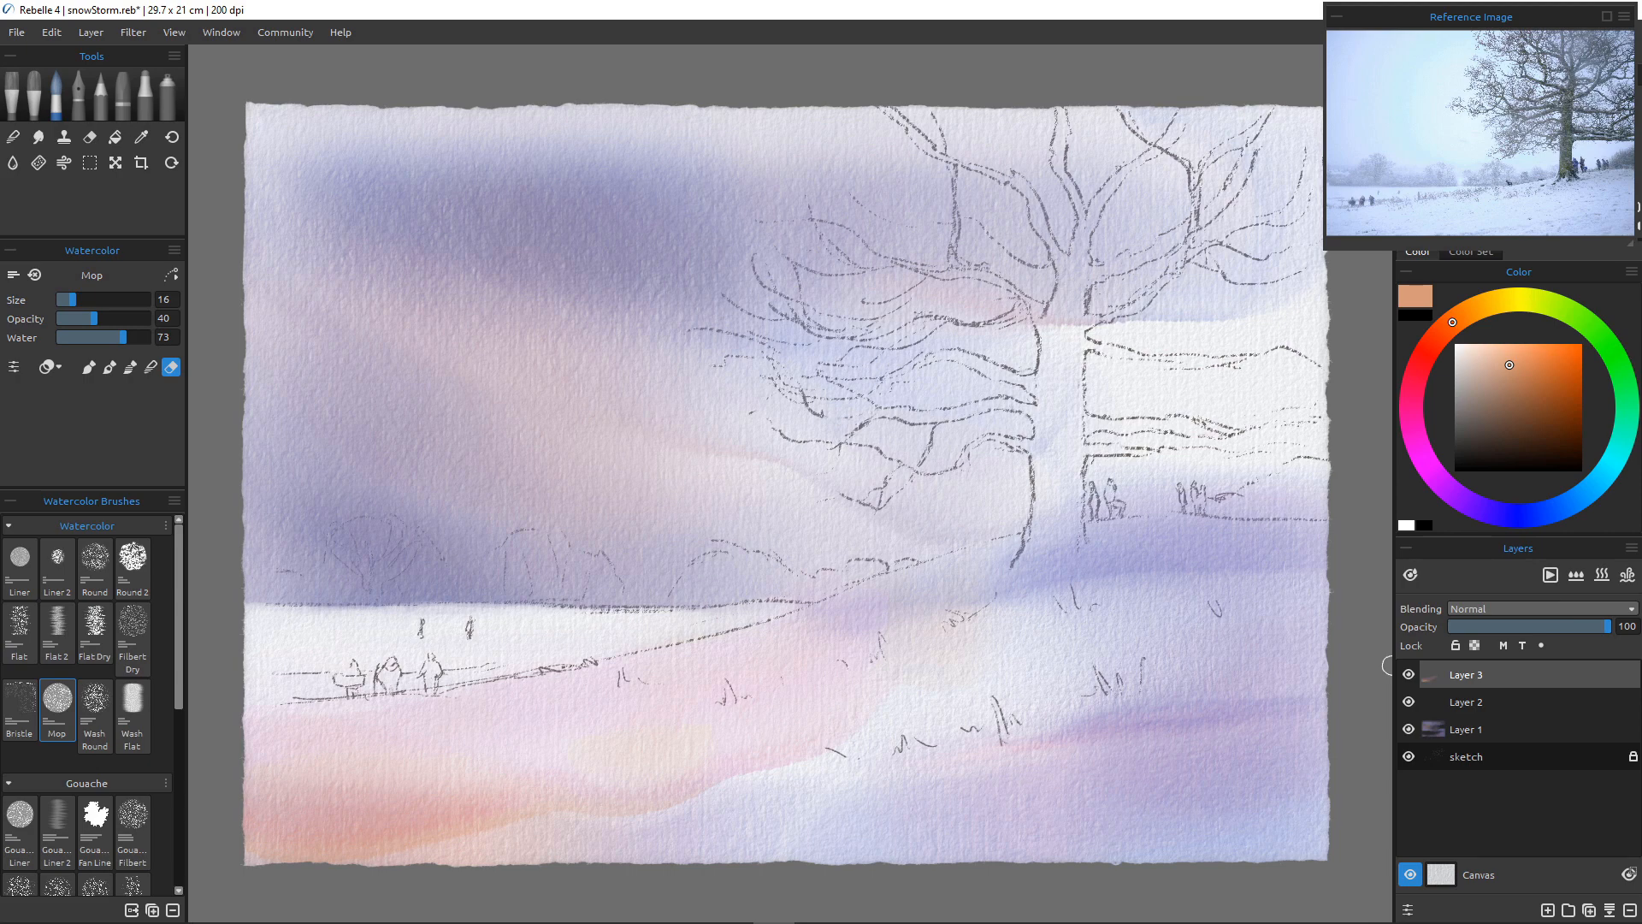
Merge Layer 3 with Layer 2 and Layer 1, and add a new layer above the merged wash
click(91, 32)
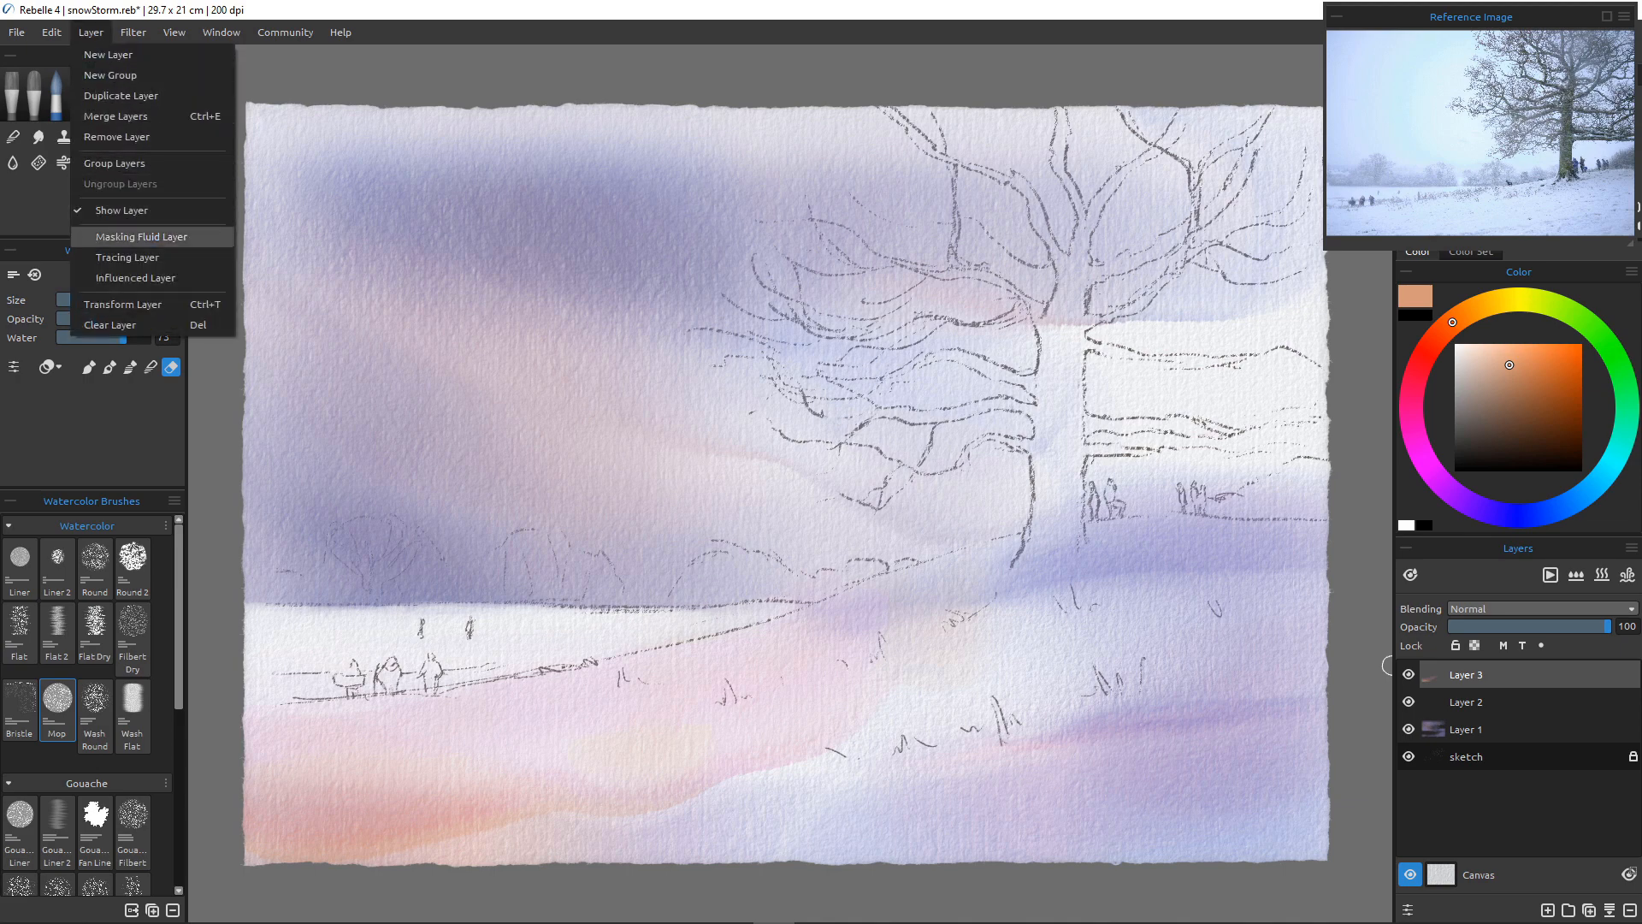
click(115, 115)
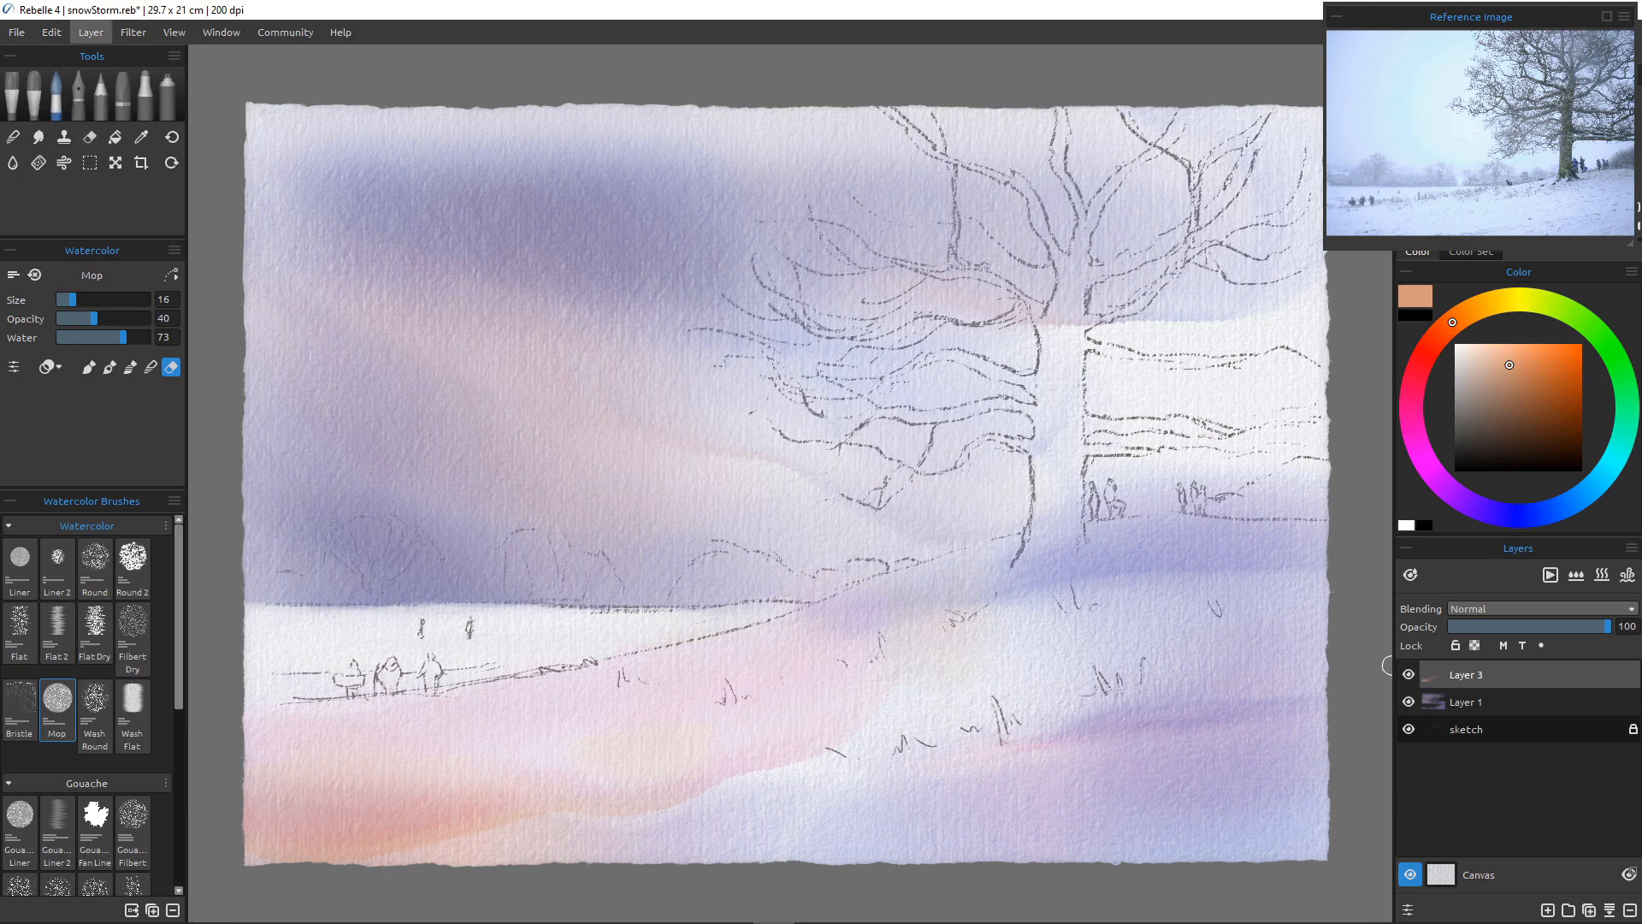
click(91, 31)
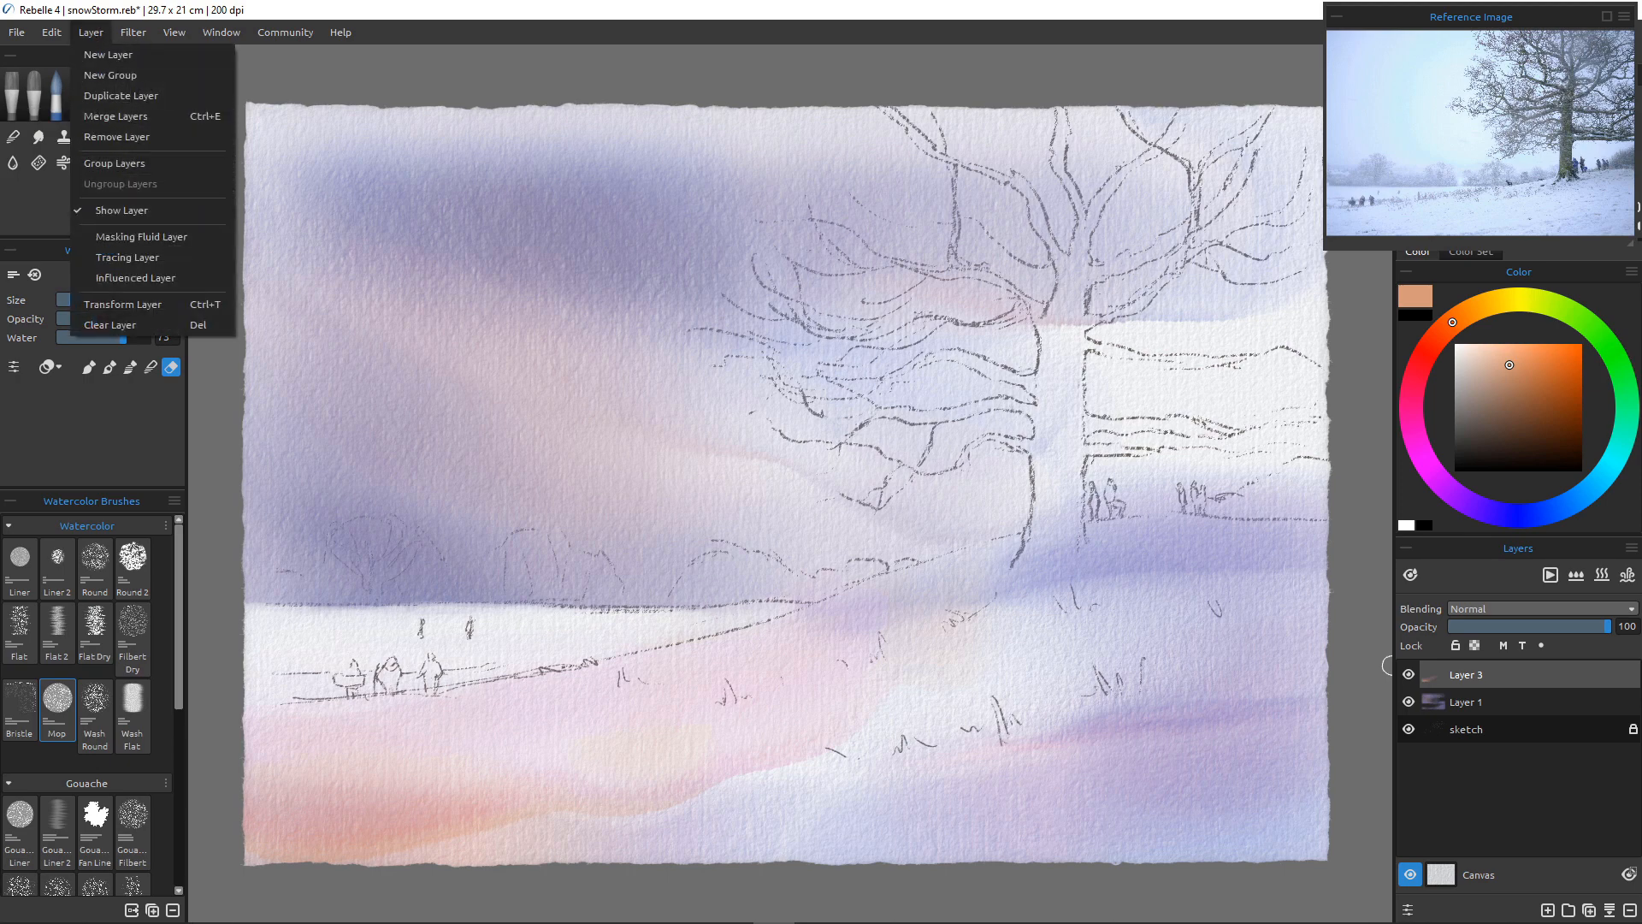
click(115, 116)
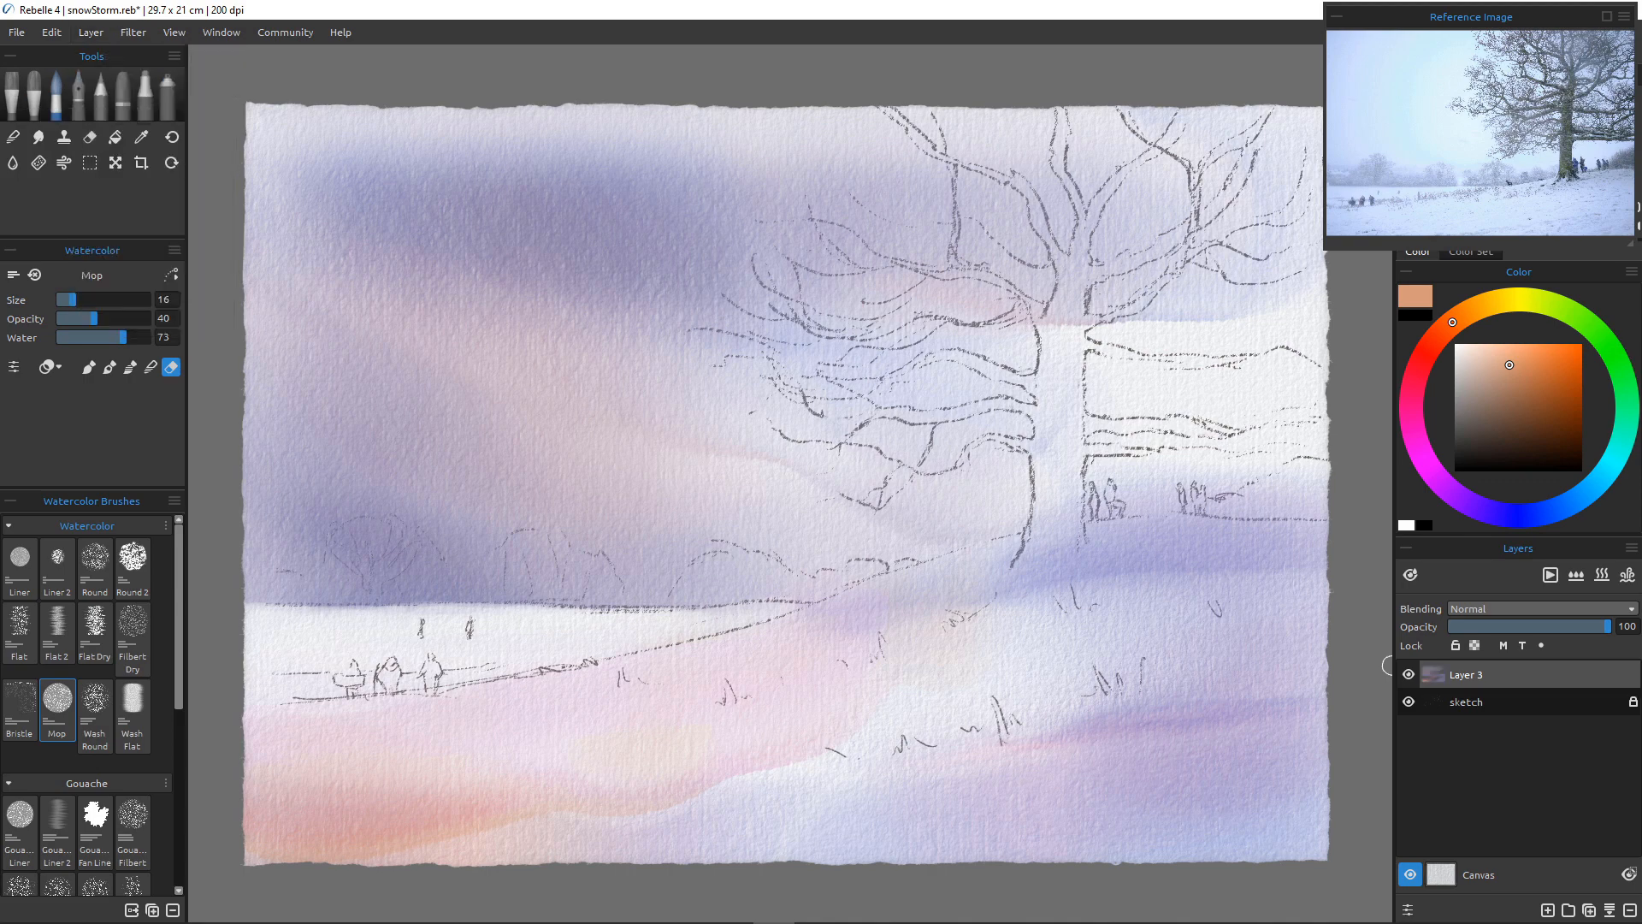
click(1547, 910)
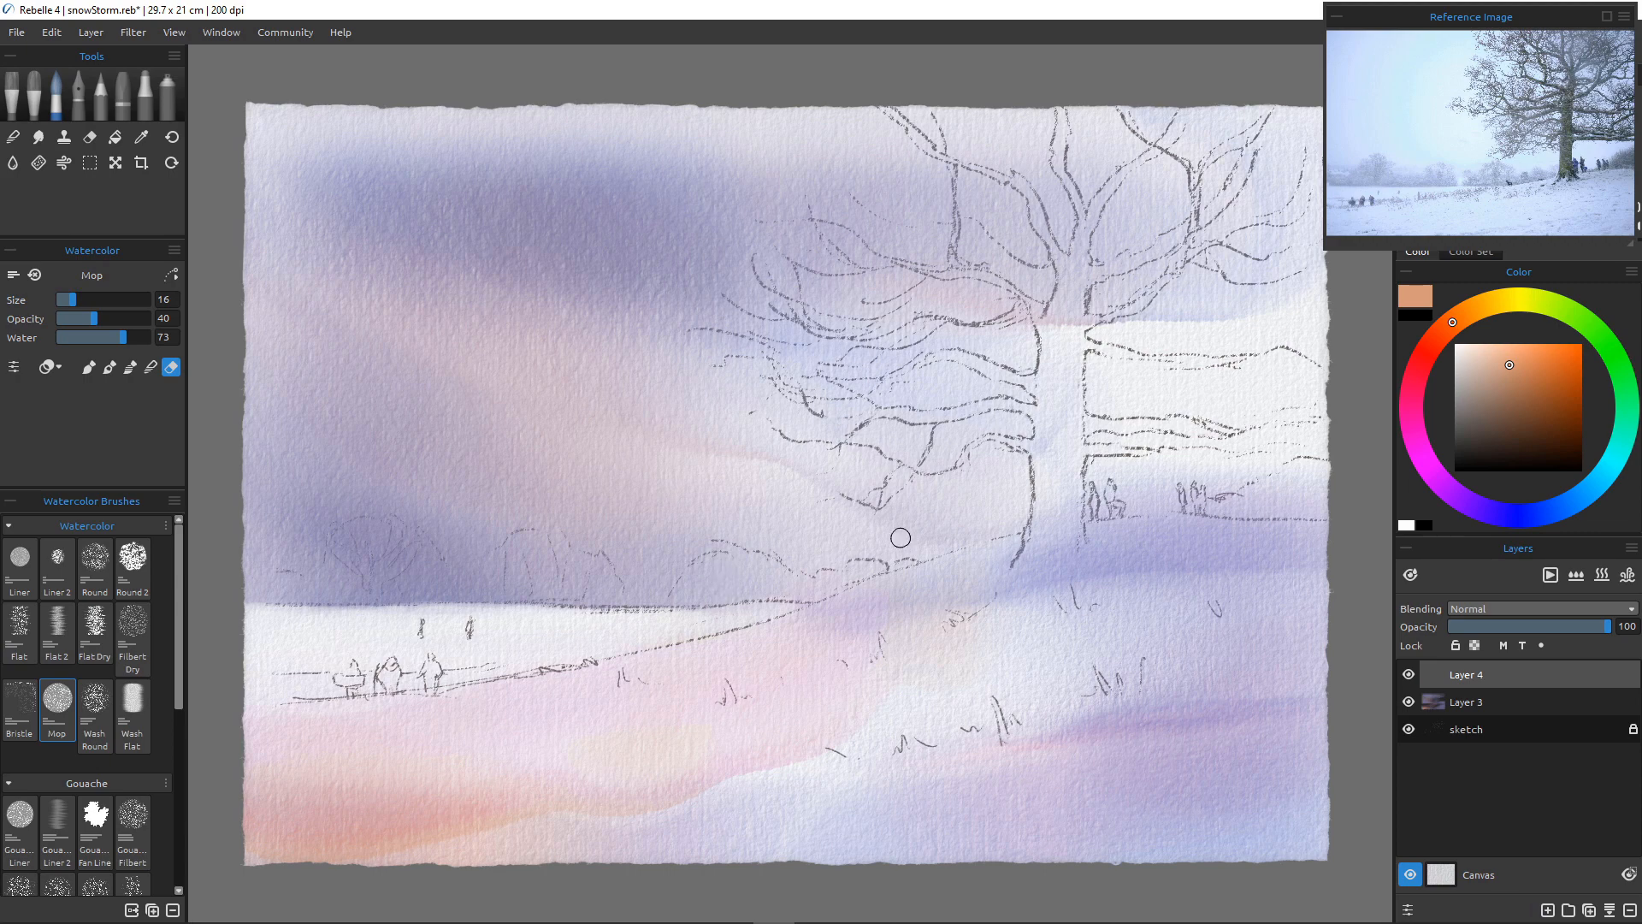
Wet the new layer and paint muted mauve clumps of distant trees along the horizon with the Mop brush at size 35
click(1415, 437)
click(1491, 361)
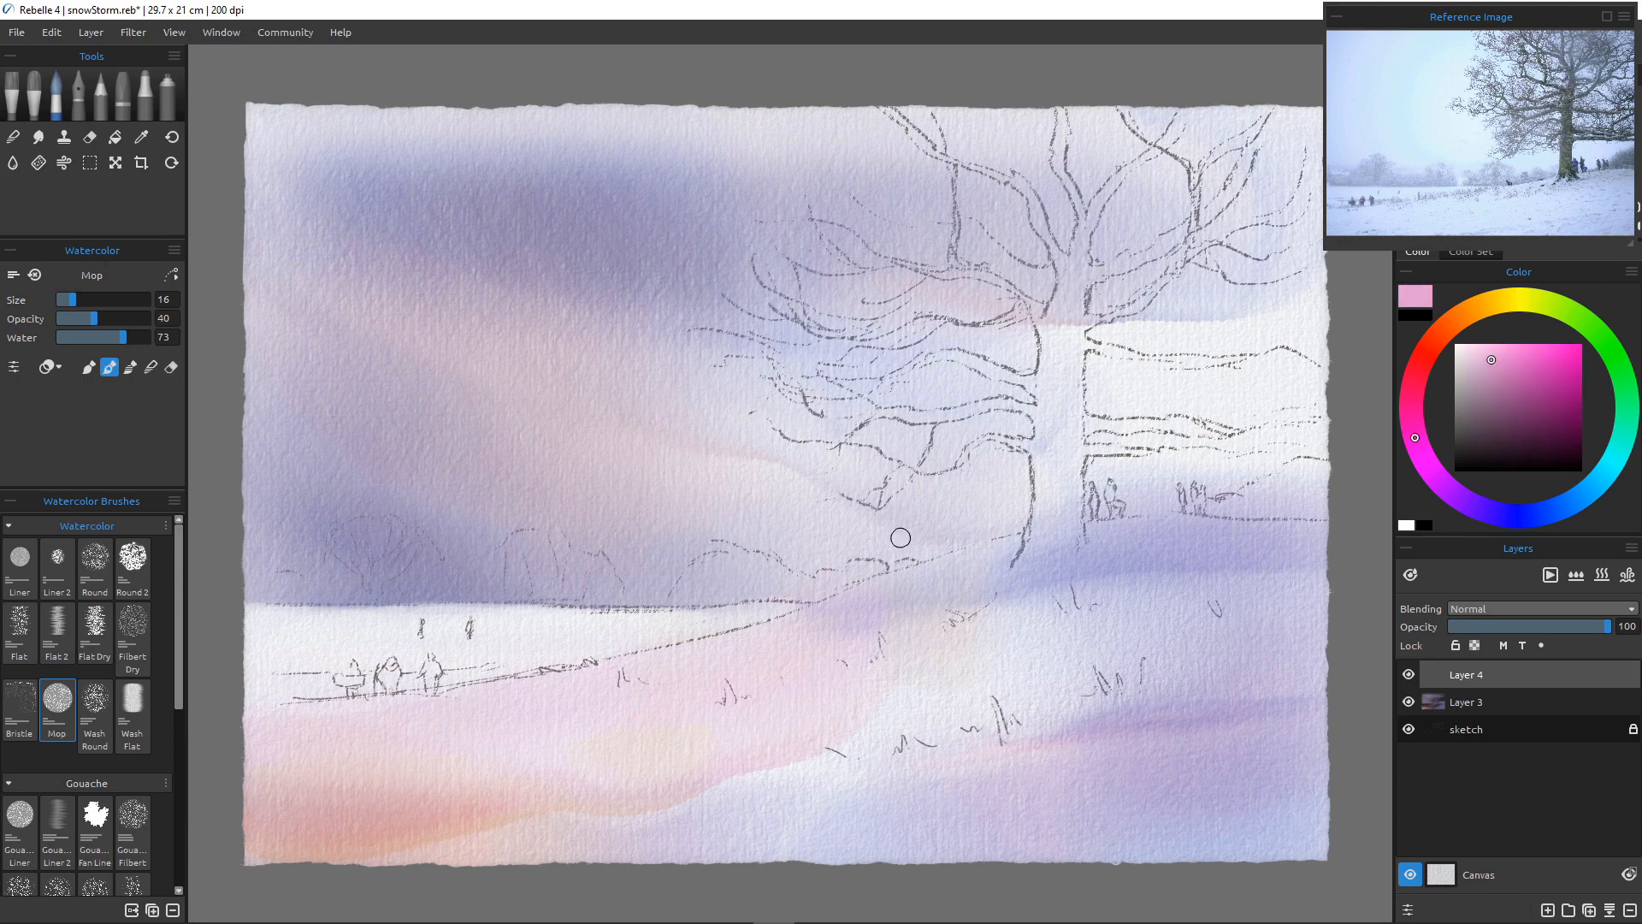
click(1462, 391)
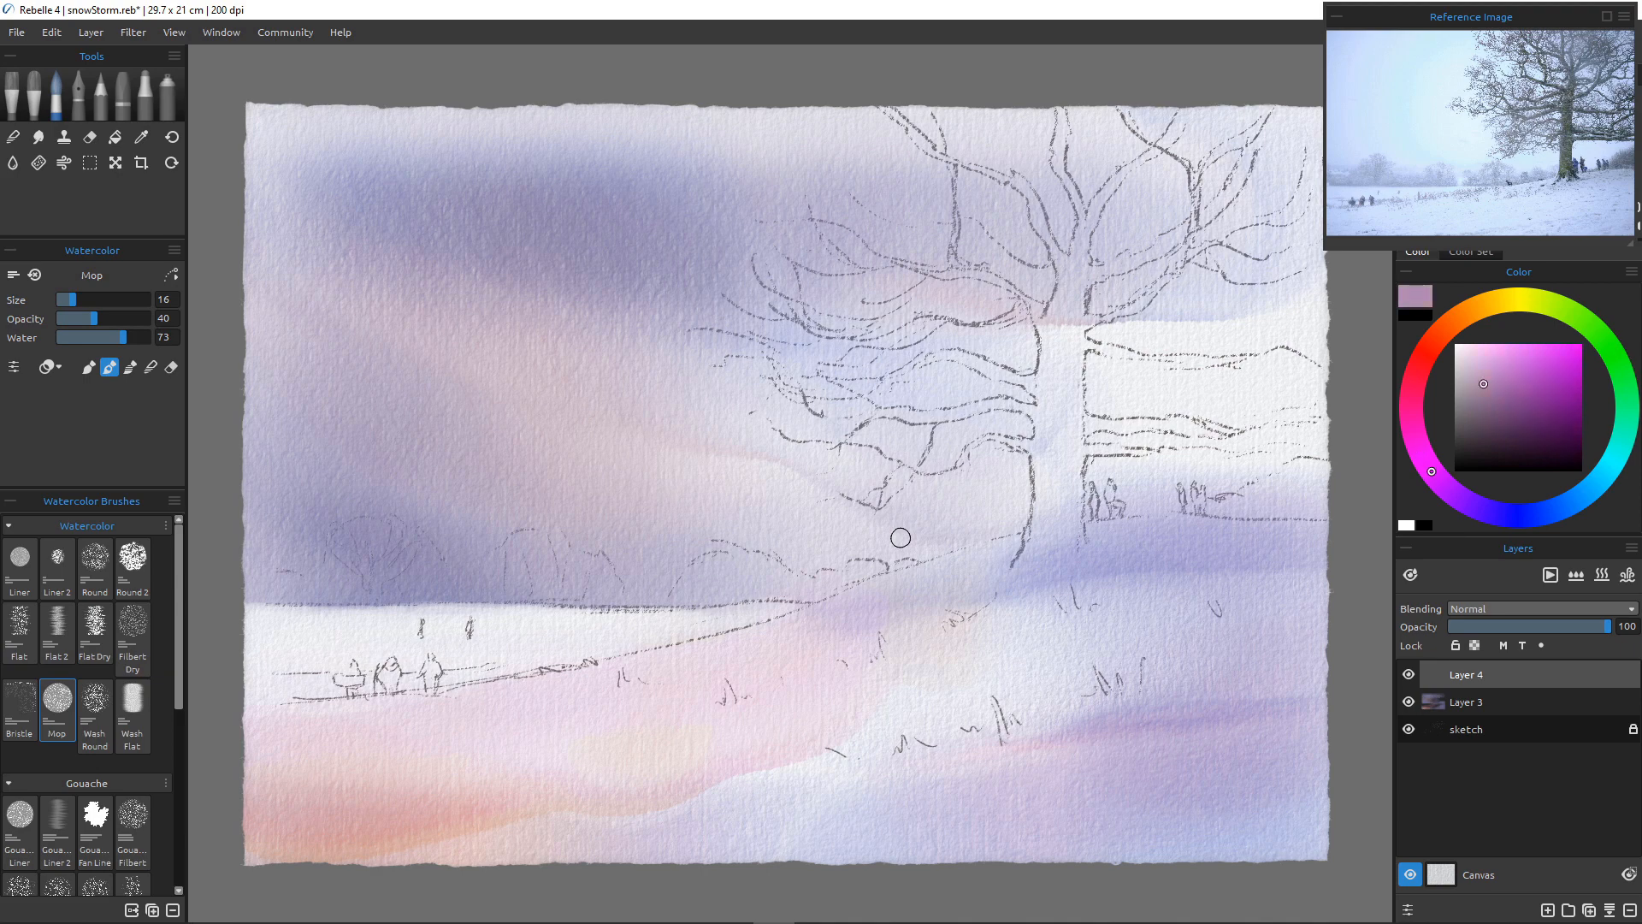
key(])
key(])
key(])
key(])
key(w)
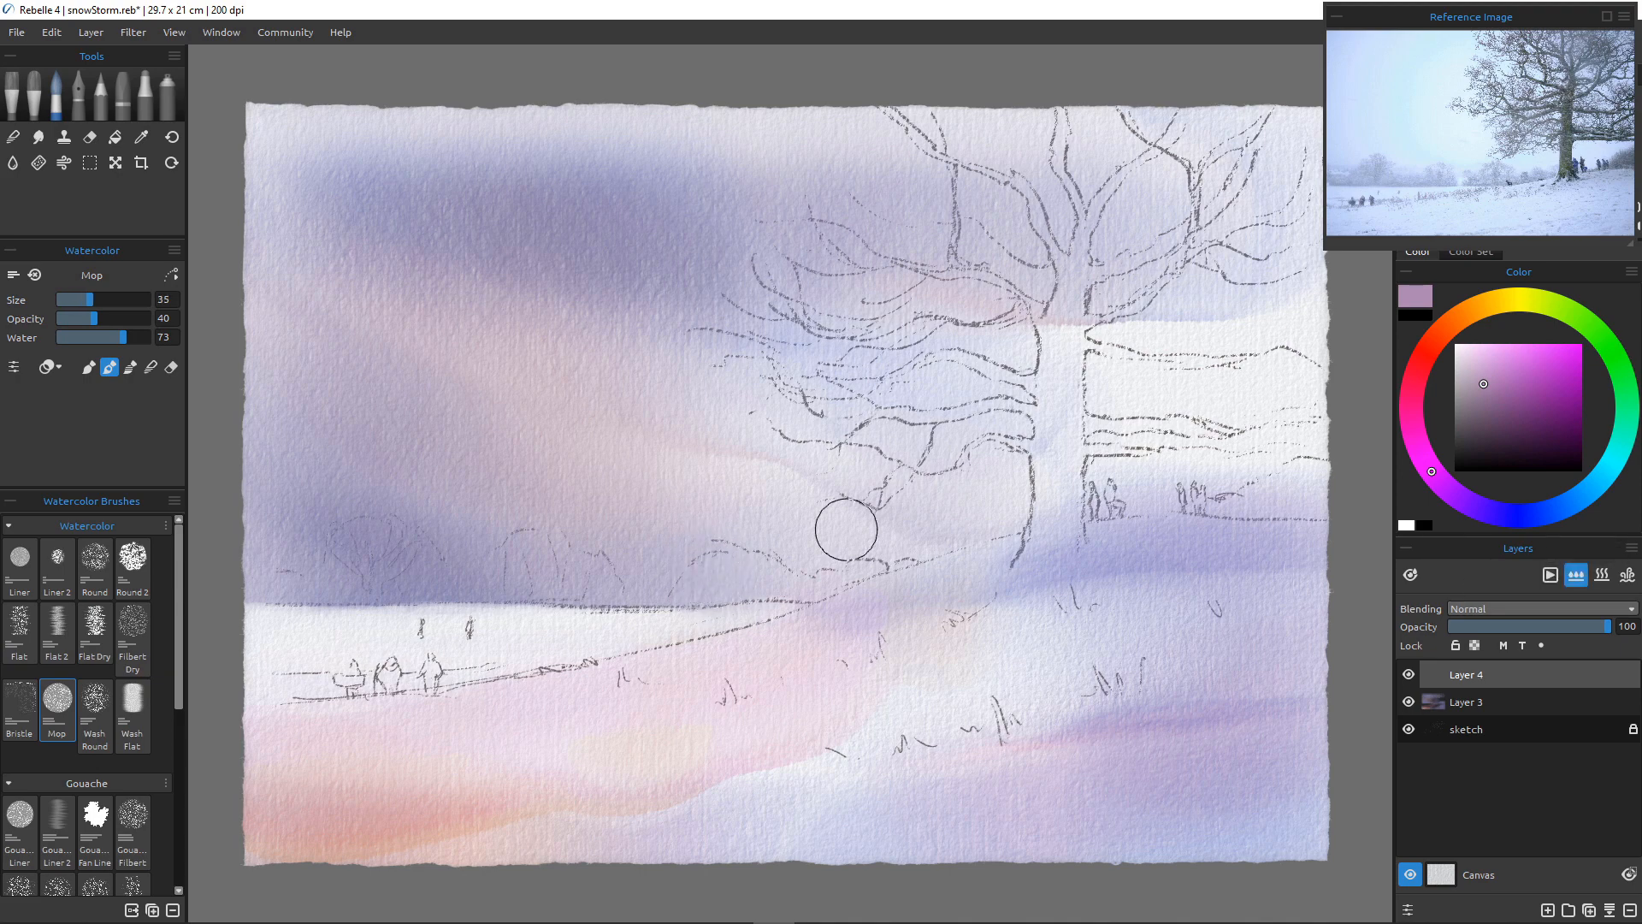
key(w)
mouse_move(753, 599)
mouse_down()
mouse_move(707, 576)
mouse_move(759, 587)
mouse_move(759, 569)
mouse_move(795, 590)
mouse_move(864, 572)
mouse_move(703, 590)
mouse_move(679, 567)
mouse_move(689, 592)
mouse_move(669, 608)
mouse_move(749, 570)
mouse_move(774, 582)
mouse_up()
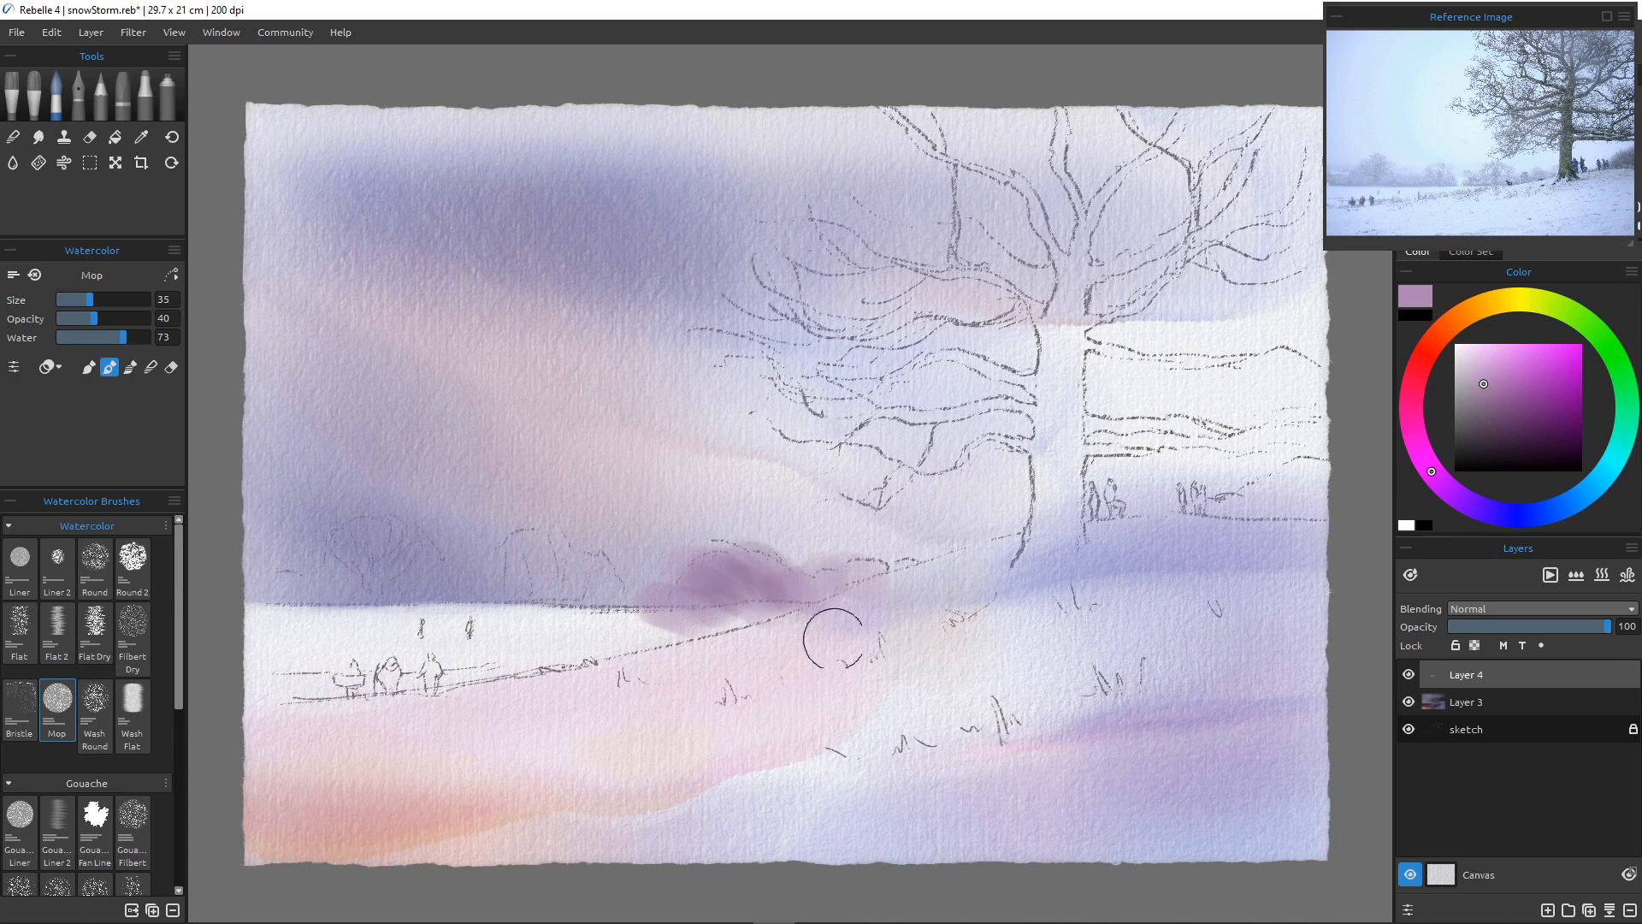
mouse_move(547, 560)
mouse_down()
mouse_move(586, 609)
mouse_move(631, 597)
mouse_move(518, 570)
mouse_move(513, 553)
mouse_move(508, 605)
mouse_move(521, 541)
mouse_move(561, 555)
mouse_up()
mouse_move(439, 590)
mouse_down()
mouse_move(325, 620)
mouse_move(377, 556)
mouse_move(475, 609)
mouse_move(520, 598)
mouse_move(496, 580)
mouse_move(547, 602)
mouse_up()
Deepen the three distant tree clumps along the horizon with a dark greyish purple
click(1480, 424)
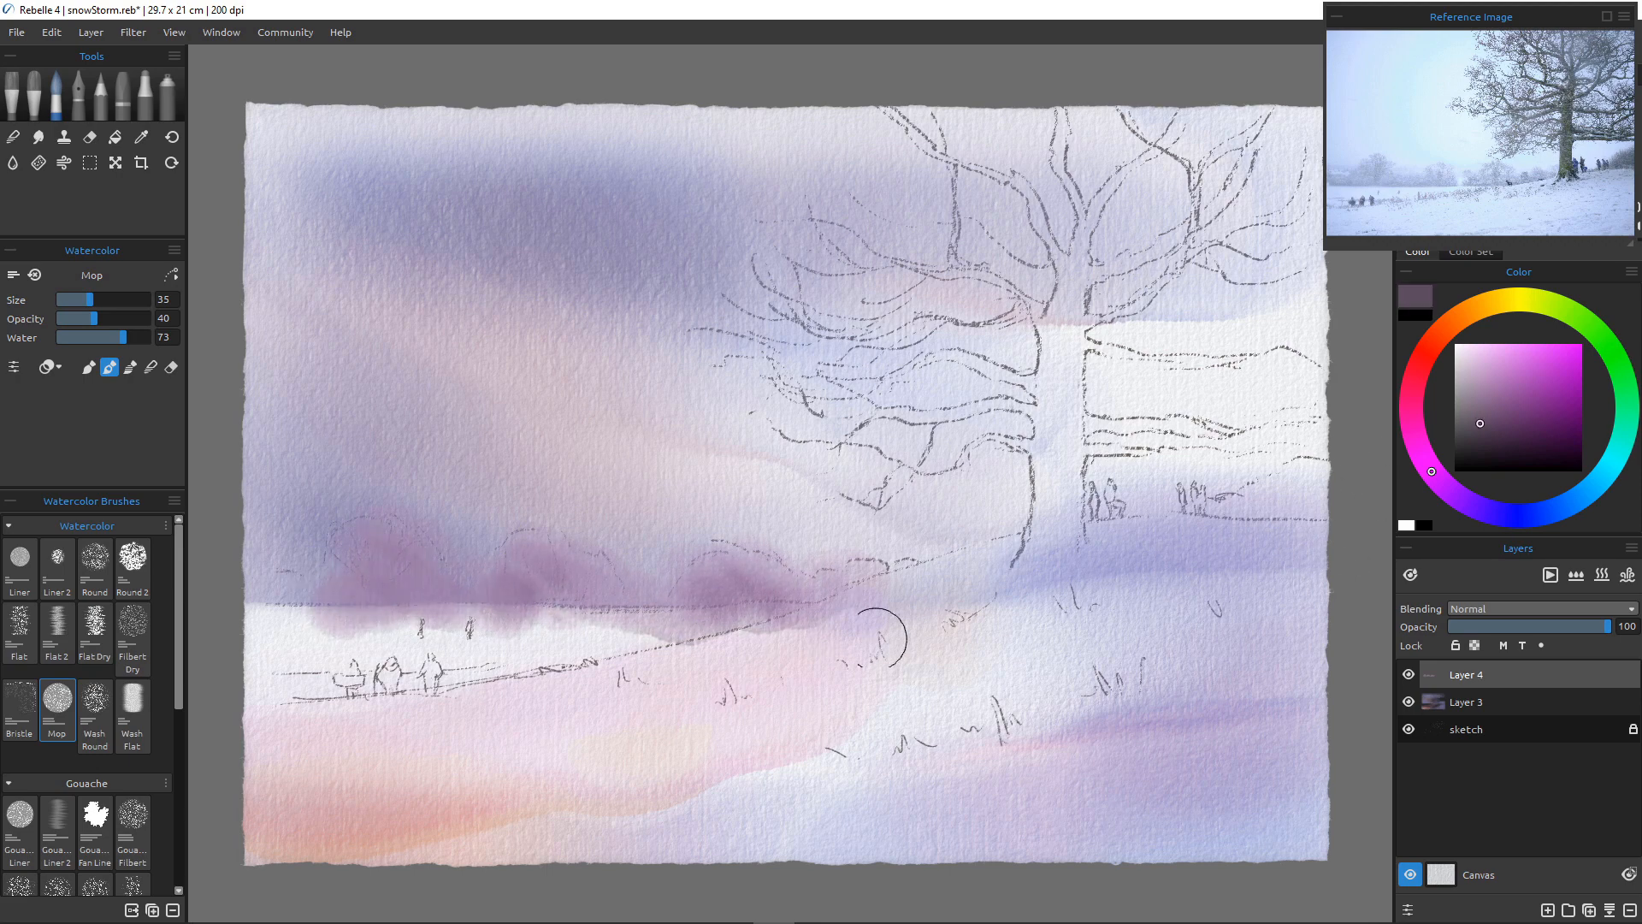
mouse_move(507, 587)
mouse_down()
mouse_move(620, 608)
mouse_move(578, 601)
mouse_move(579, 585)
mouse_move(575, 600)
mouse_move(610, 598)
mouse_up()
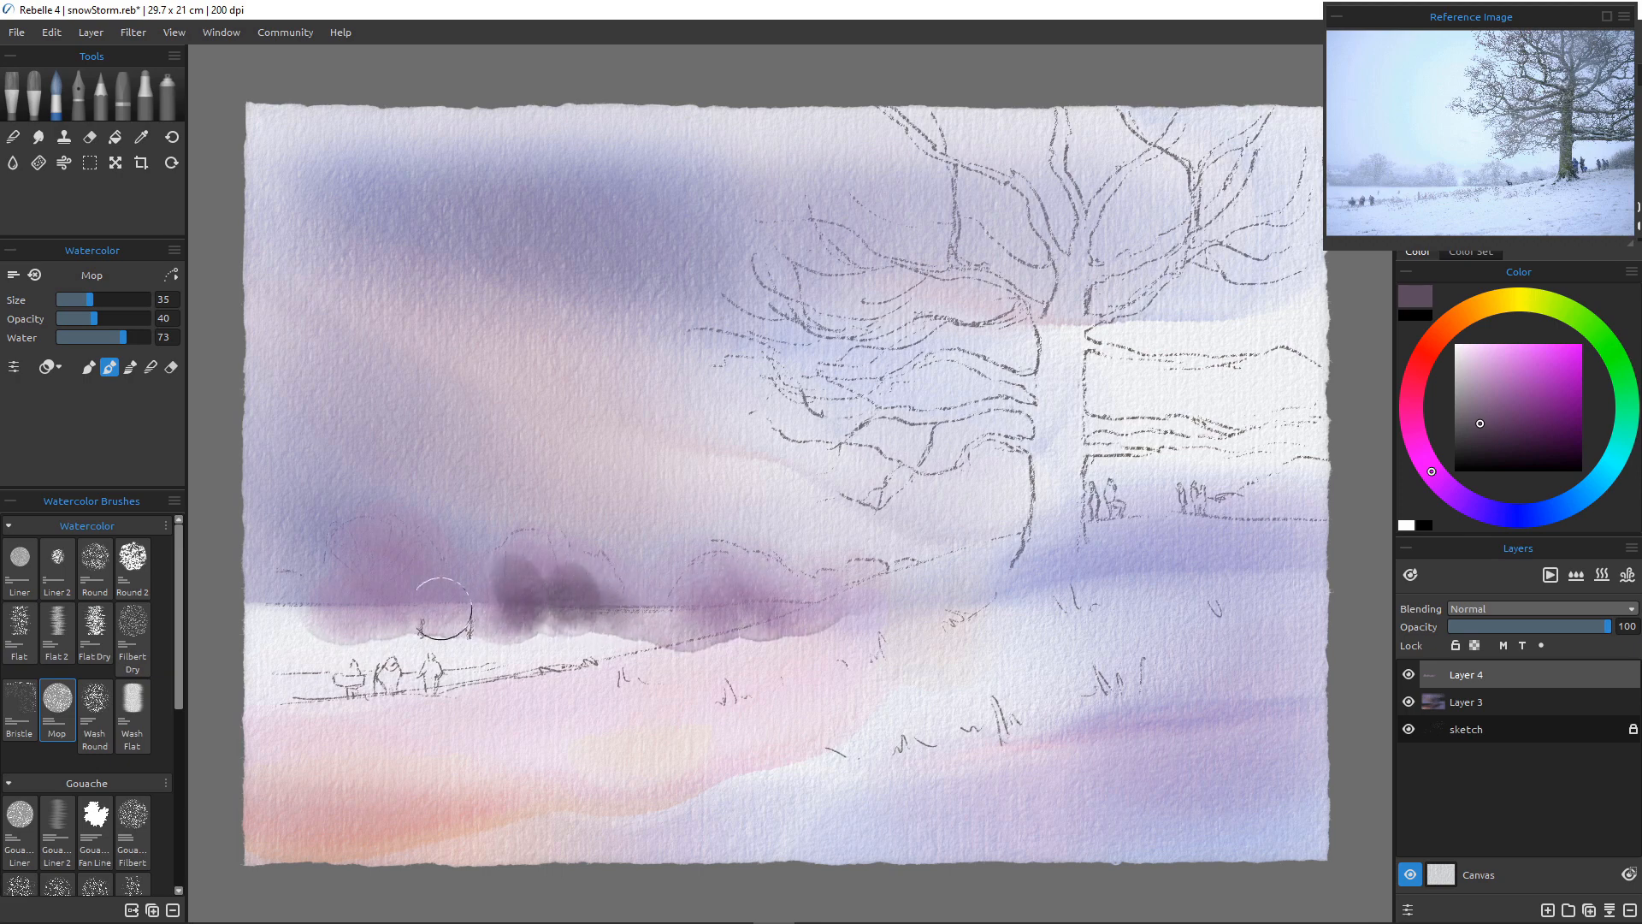
mouse_move(445, 599)
mouse_down()
mouse_move(376, 590)
mouse_move(396, 592)
mouse_up()
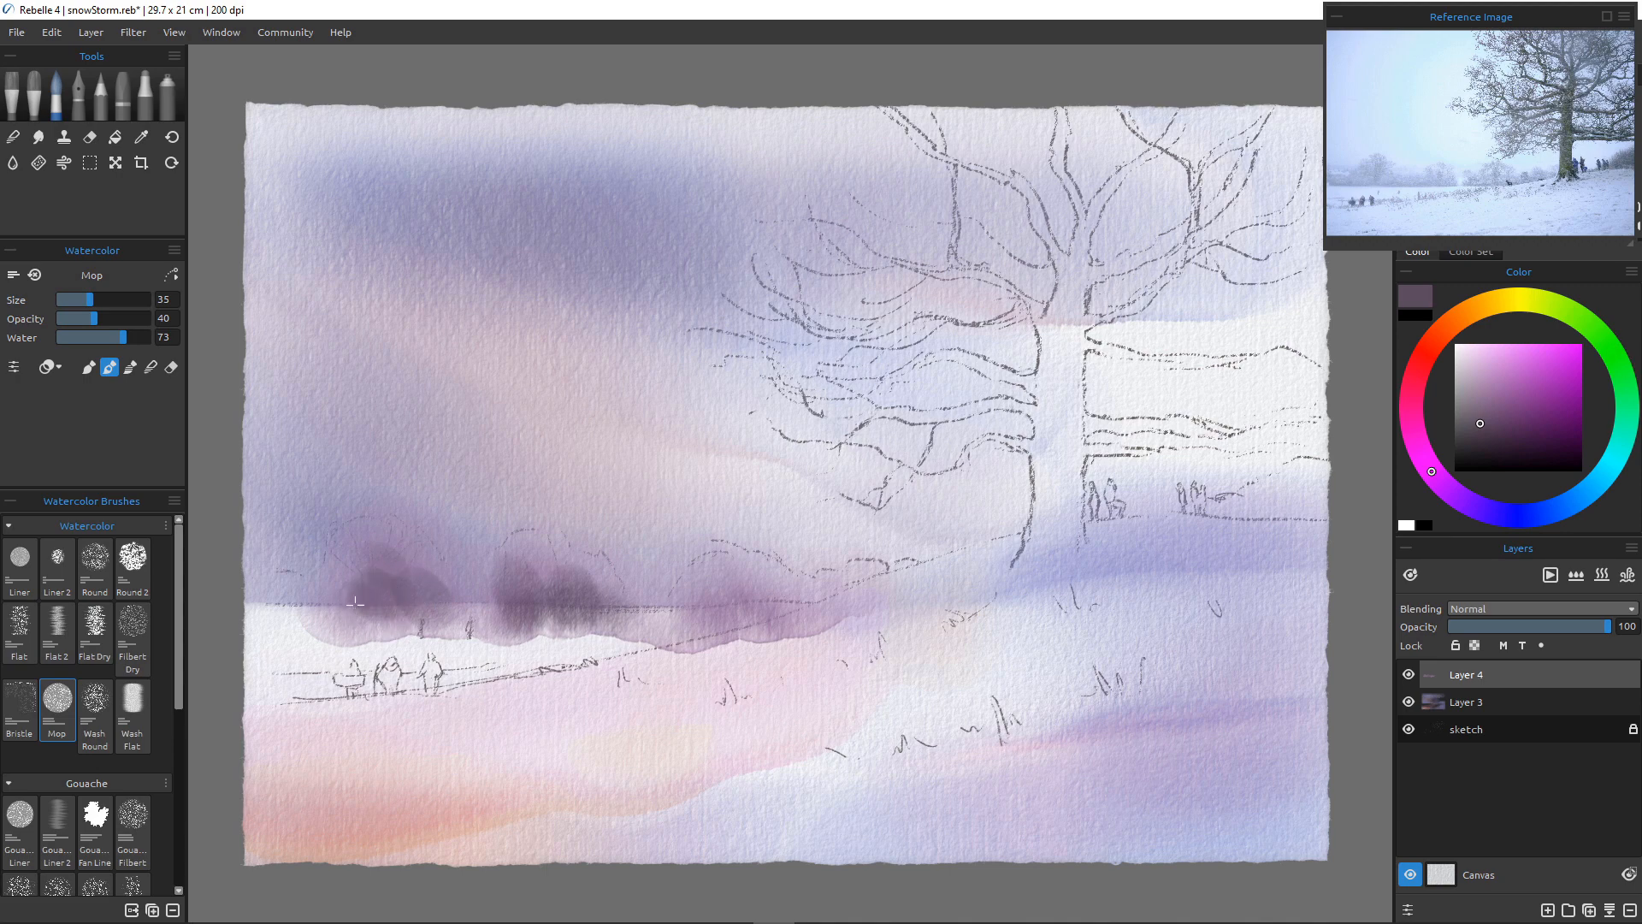
mouse_move(722, 599)
mouse_down()
mouse_move(794, 604)
mouse_move(824, 594)
mouse_move(828, 571)
mouse_move(832, 604)
mouse_move(904, 587)
mouse_up()
mouse_move(769, 575)
mouse_down()
mouse_move(825, 589)
mouse_move(759, 606)
mouse_move(744, 569)
mouse_move(793, 607)
mouse_move(664, 609)
mouse_move(722, 578)
mouse_up()
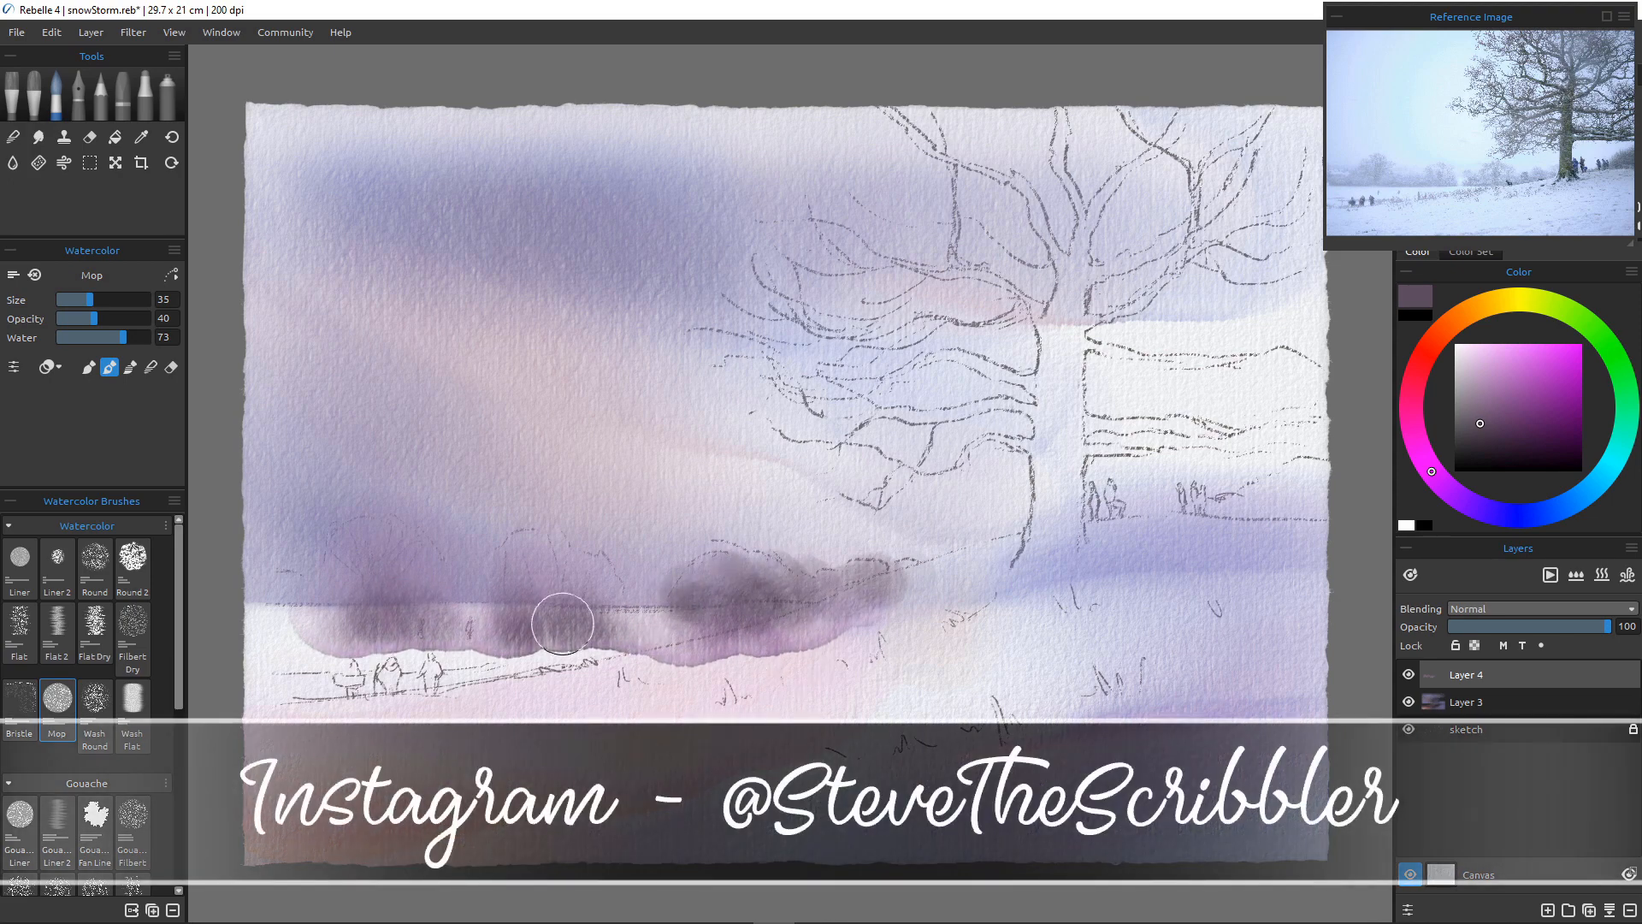
mouse_move(565, 560)
mouse_down()
mouse_move(540, 591)
mouse_move(539, 565)
mouse_move(589, 591)
mouse_up()
mouse_move(402, 587)
mouse_down()
mouse_move(379, 566)
mouse_move(363, 591)
mouse_move(377, 572)
mouse_move(453, 599)
mouse_up()
Paint dark purple foliage behind the figures to the right of the trunk and extend the distant trees towards the trunk
mouse_move(1283, 472)
mouse_down()
mouse_move(1314, 509)
mouse_move(1314, 473)
mouse_move(1347, 488)
mouse_move(1189, 523)
mouse_up()
mouse_move(1314, 521)
mouse_down()
mouse_move(1227, 506)
mouse_move(1164, 540)
mouse_up()
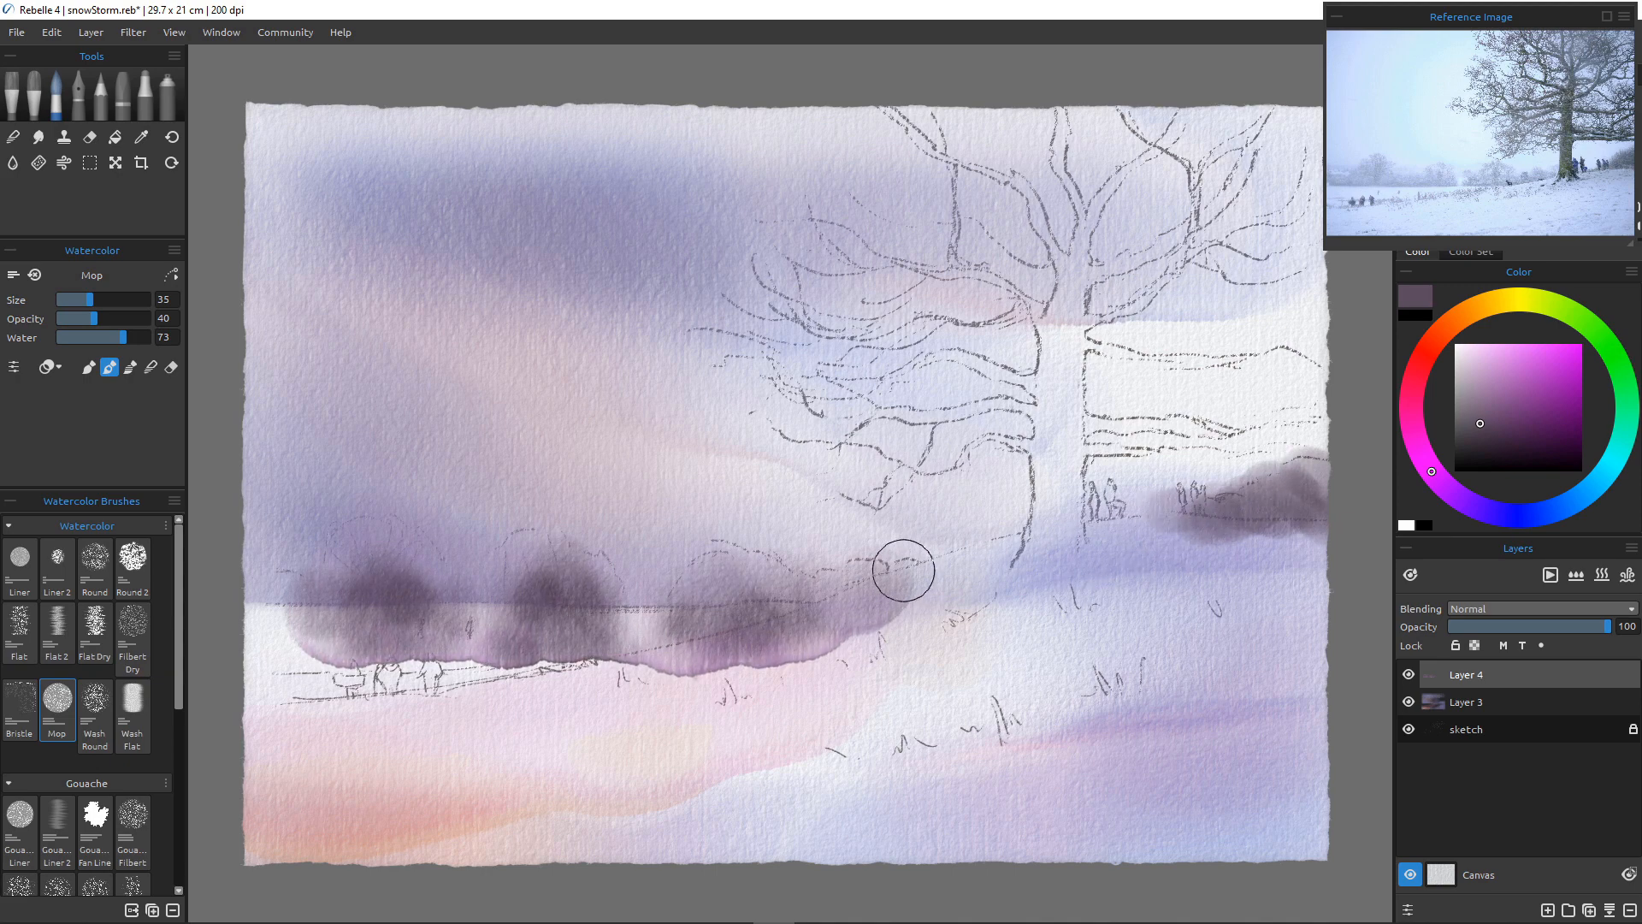
mouse_move(924, 564)
mouse_down()
mouse_move(1012, 533)
mouse_move(847, 561)
mouse_up()
mouse_move(1126, 544)
mouse_down()
mouse_move(1095, 515)
mouse_move(1159, 523)
mouse_up()
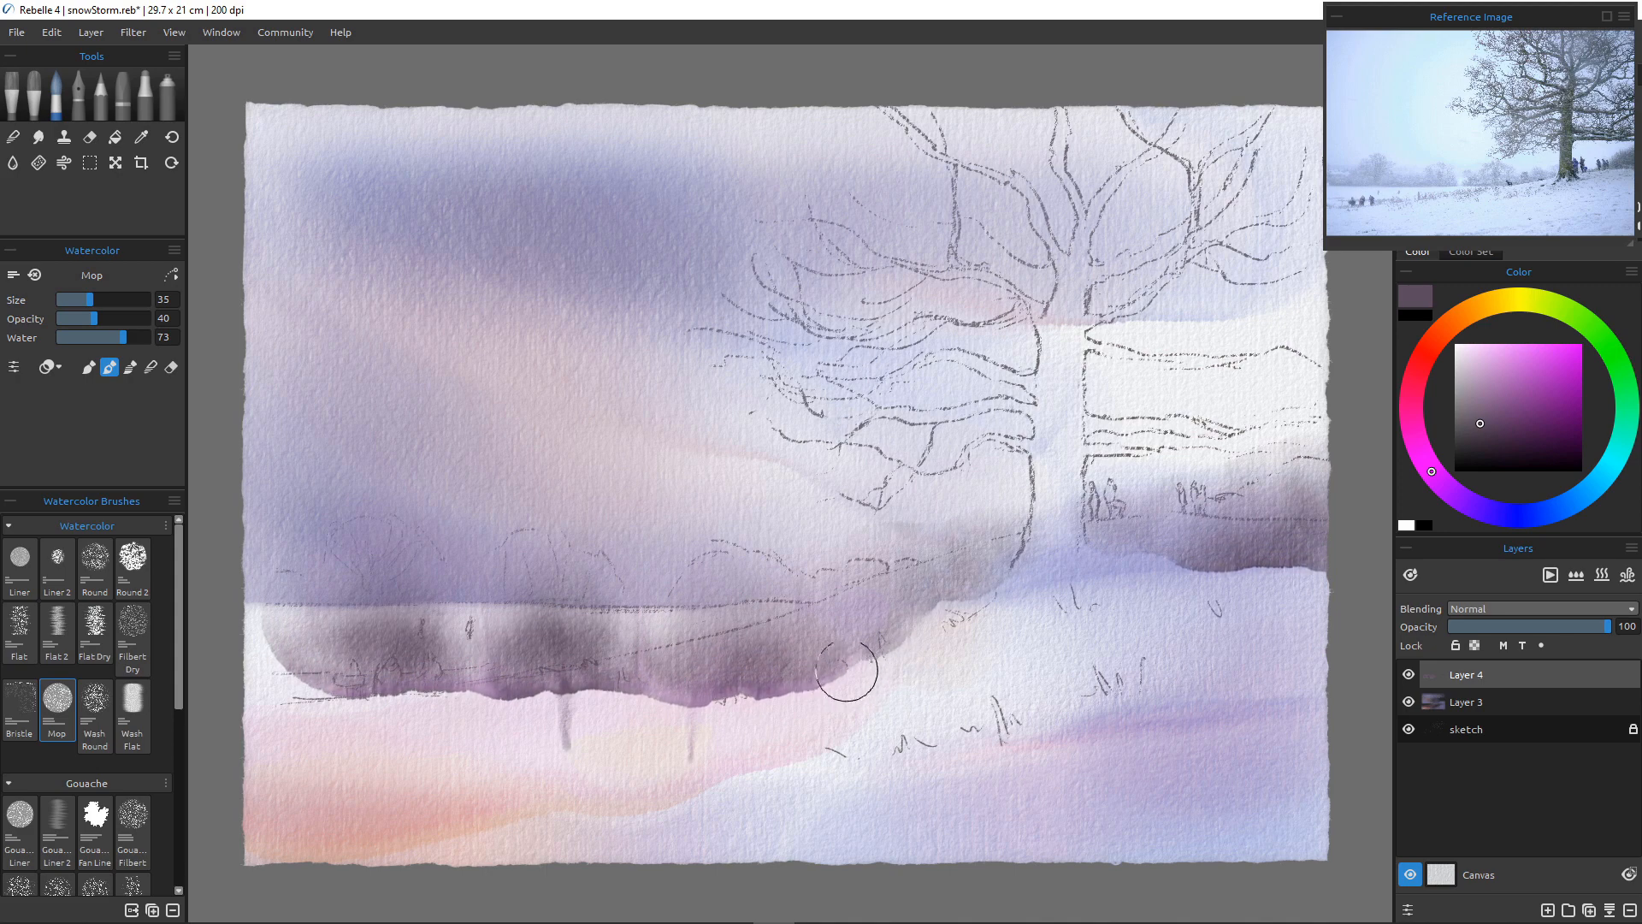
Try to clean up the distant trees' lower edge and the paint drips below it with the Mop brush's erase mode
key(d)
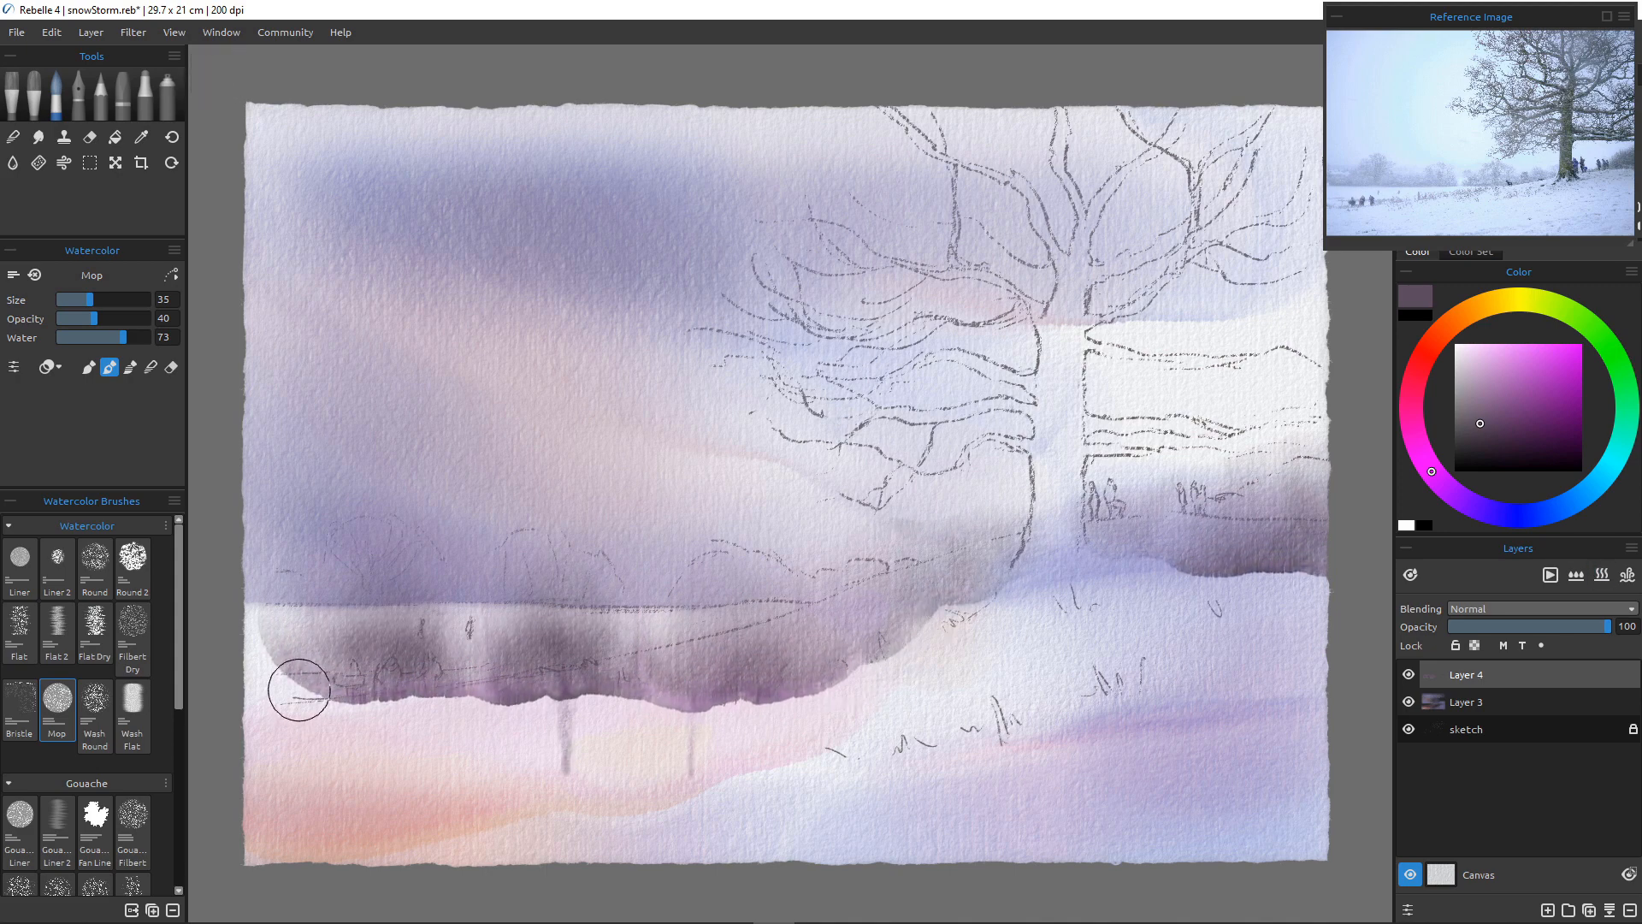
mouse_move(275, 682)
mouse_down()
mouse_move(399, 690)
mouse_move(320, 693)
mouse_up()
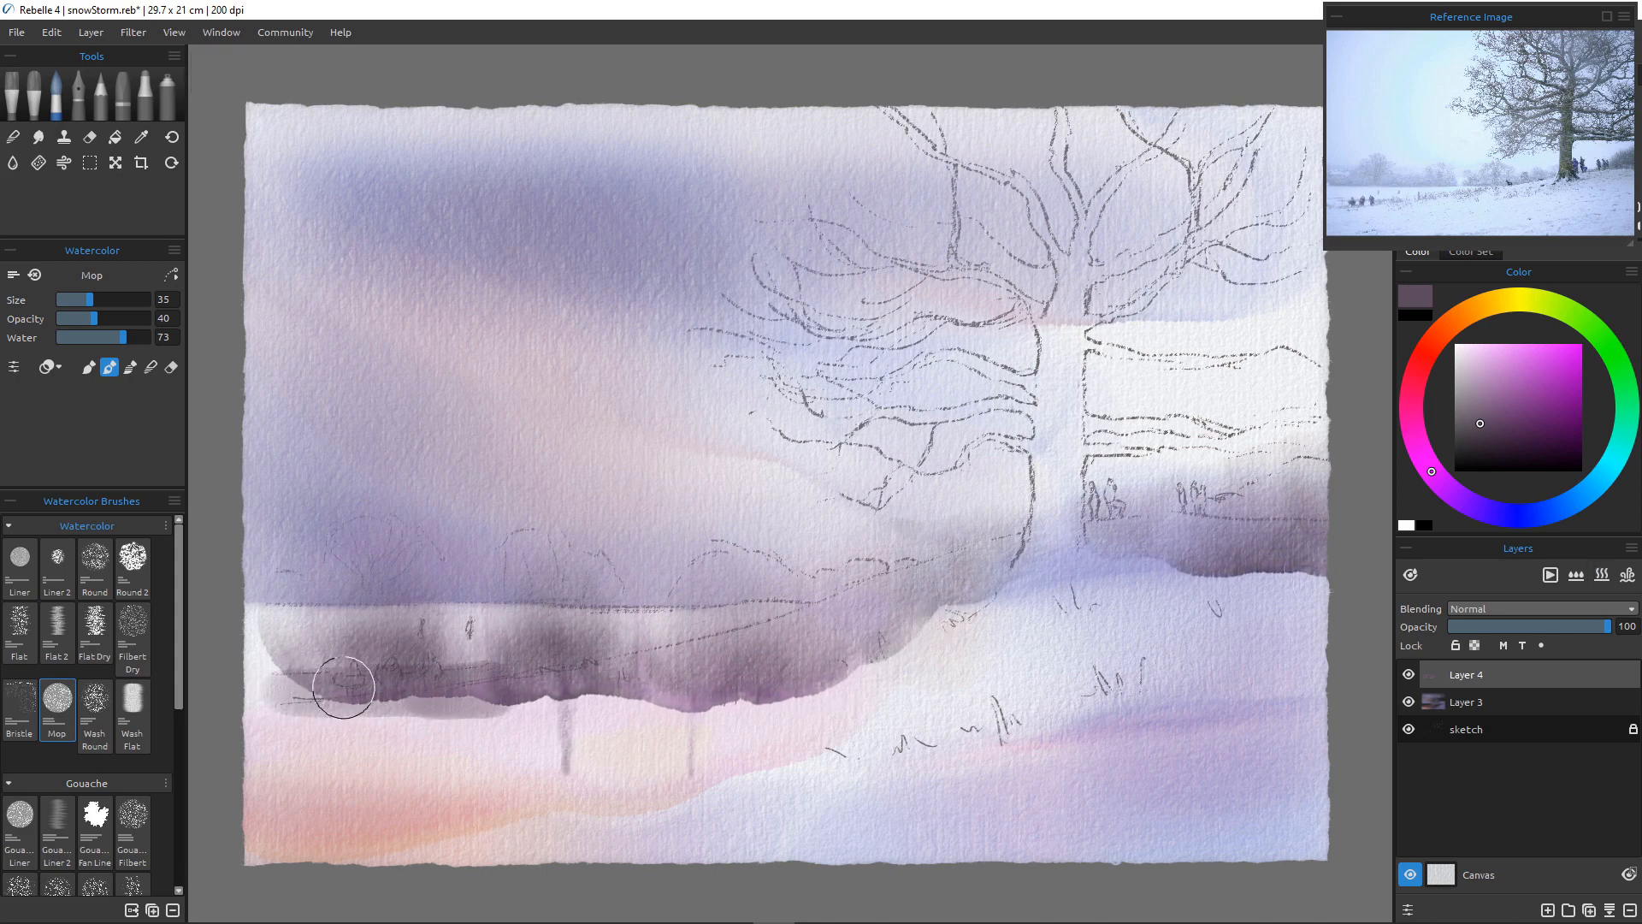
click(171, 366)
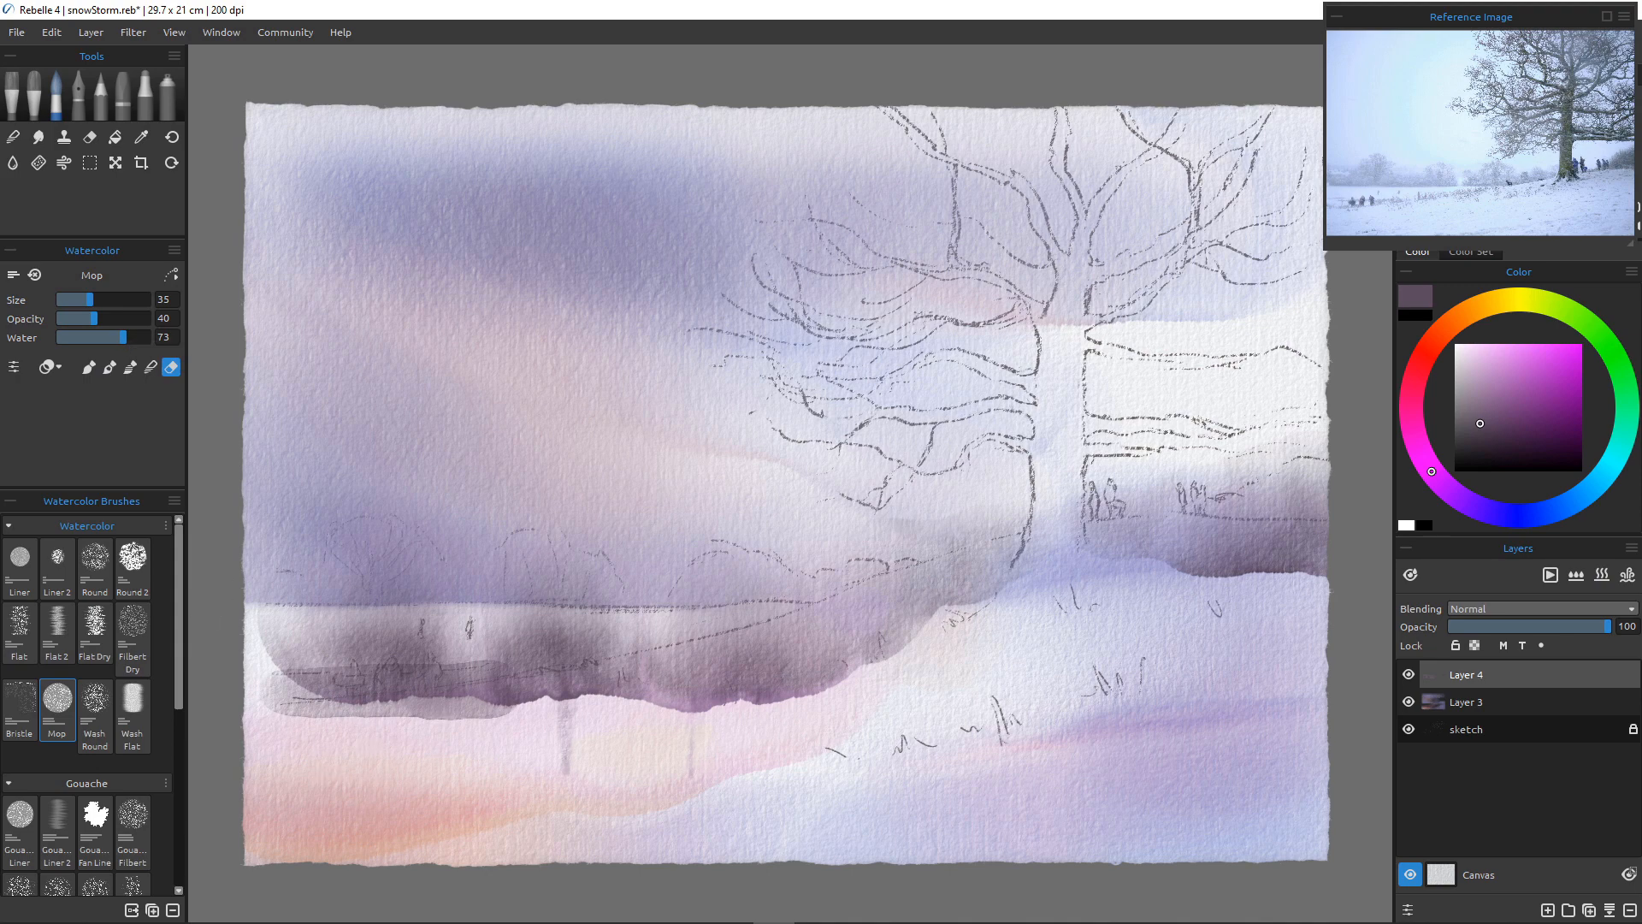
mouse_move(428, 698)
mouse_down()
mouse_move(633, 689)
mouse_move(419, 676)
mouse_move(486, 700)
mouse_move(624, 684)
mouse_move(543, 722)
mouse_up()
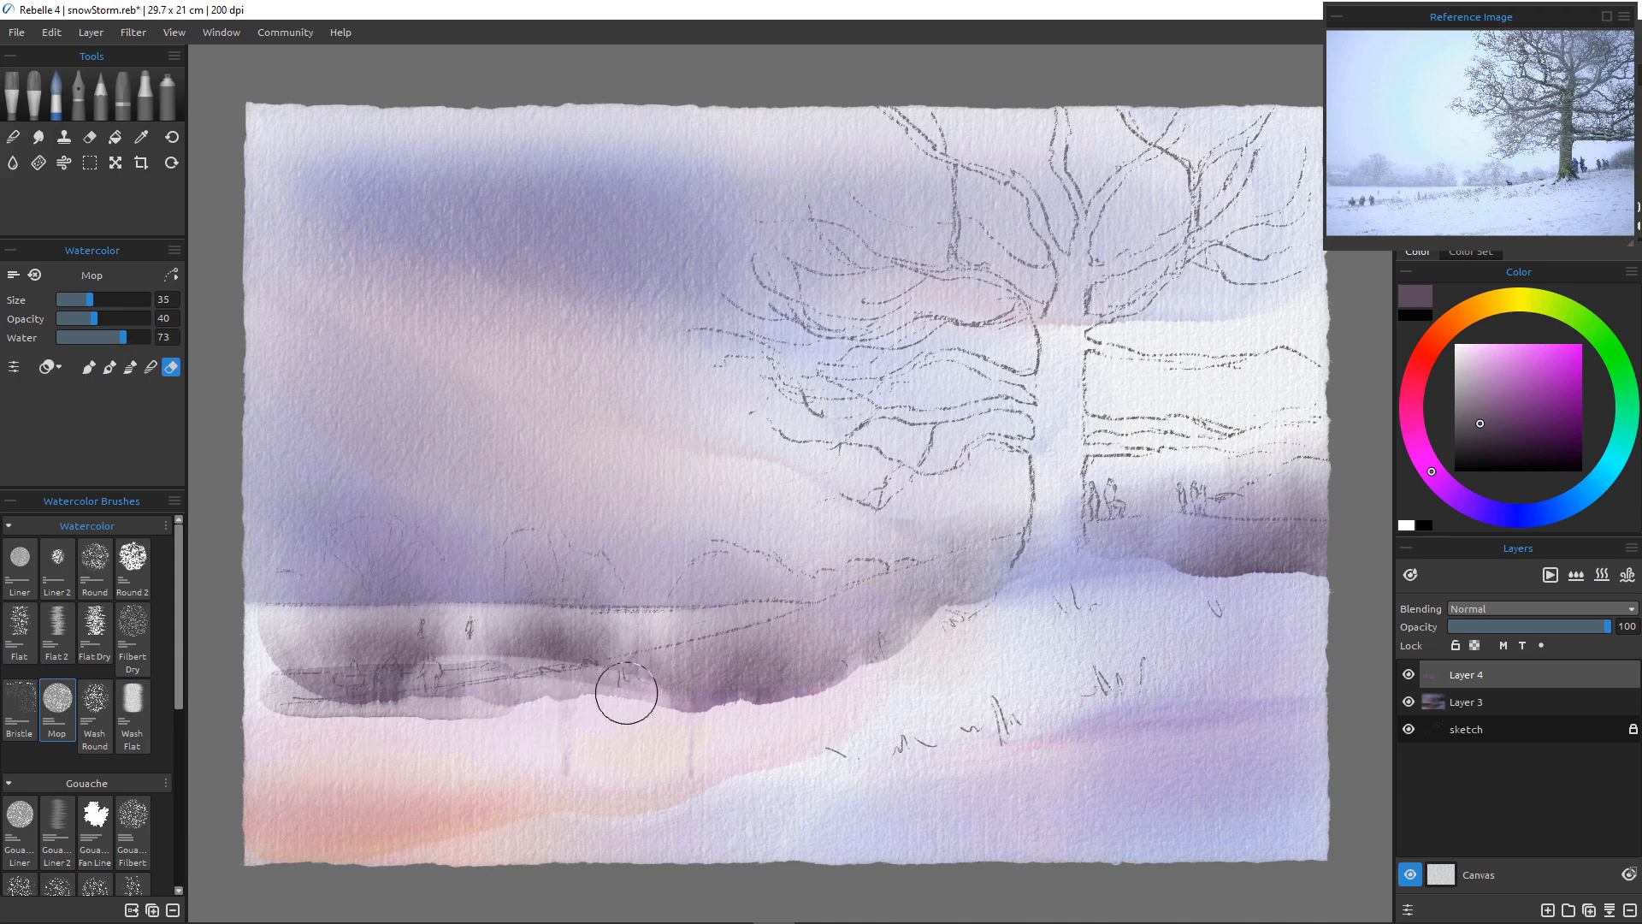
Clear all paint from Layer 4 and set the Mop brush's opacity to 81 and water to 25
key(Delete)
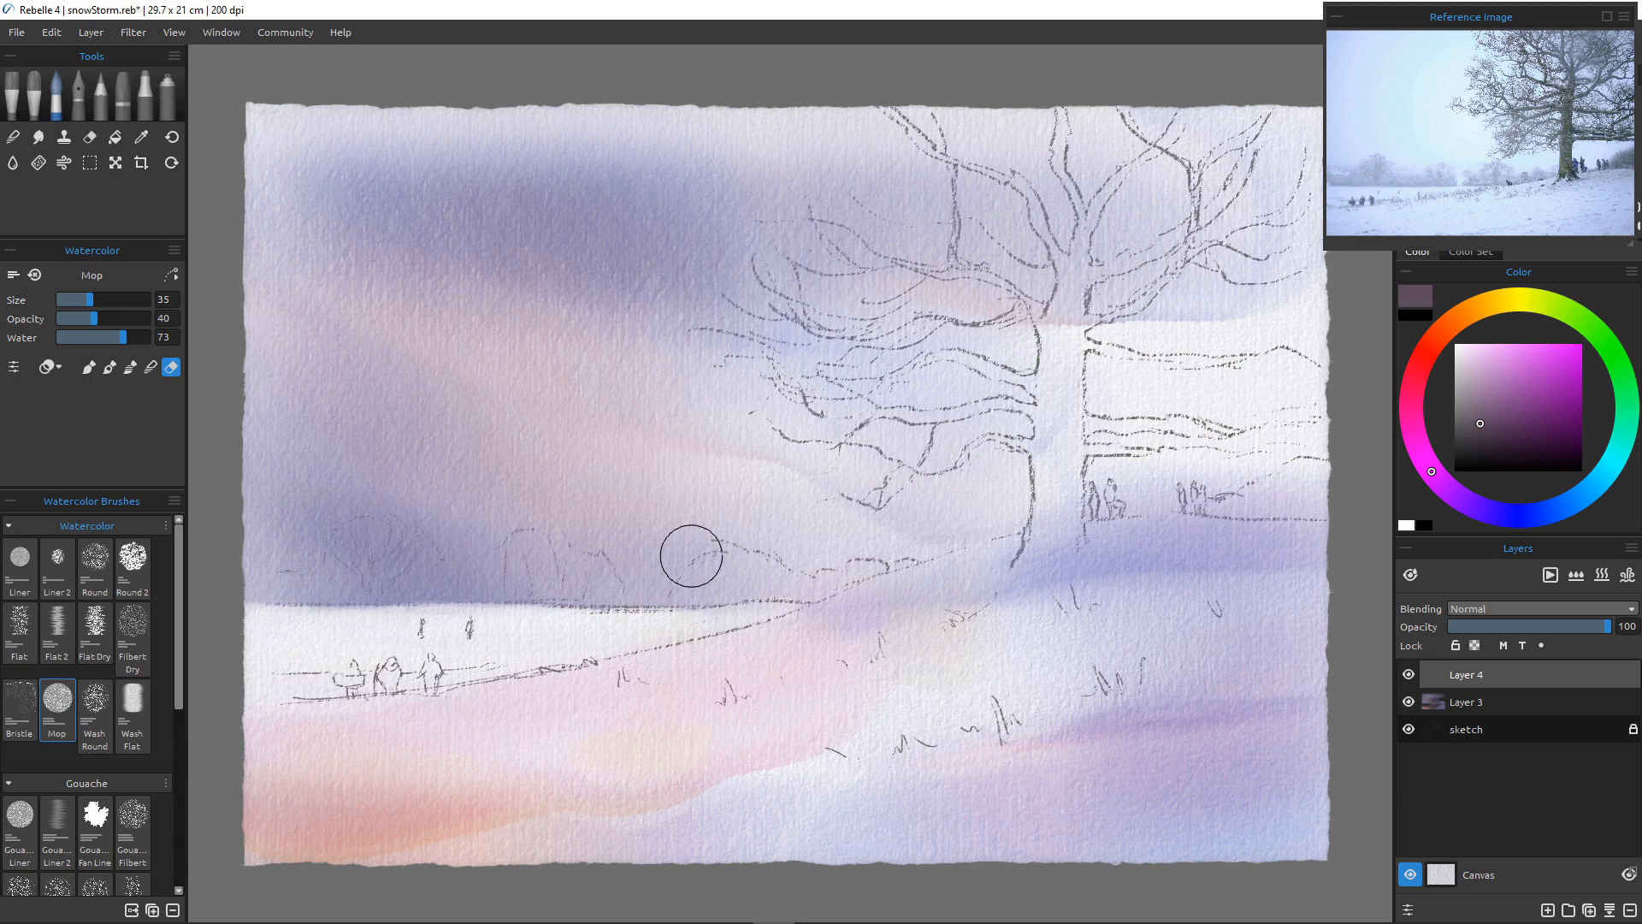
key(semicolon)
key(semicolon)
key(semicolon)
key(semicolon)
key(semicolon)
key(semicolon)
key(semicolon)
key(semicolon)
key(semicolon)
key(semicolon)
key(period)
key(period)
key(period)
key(period)
key(period)
key(period)
key(period)
key(period)
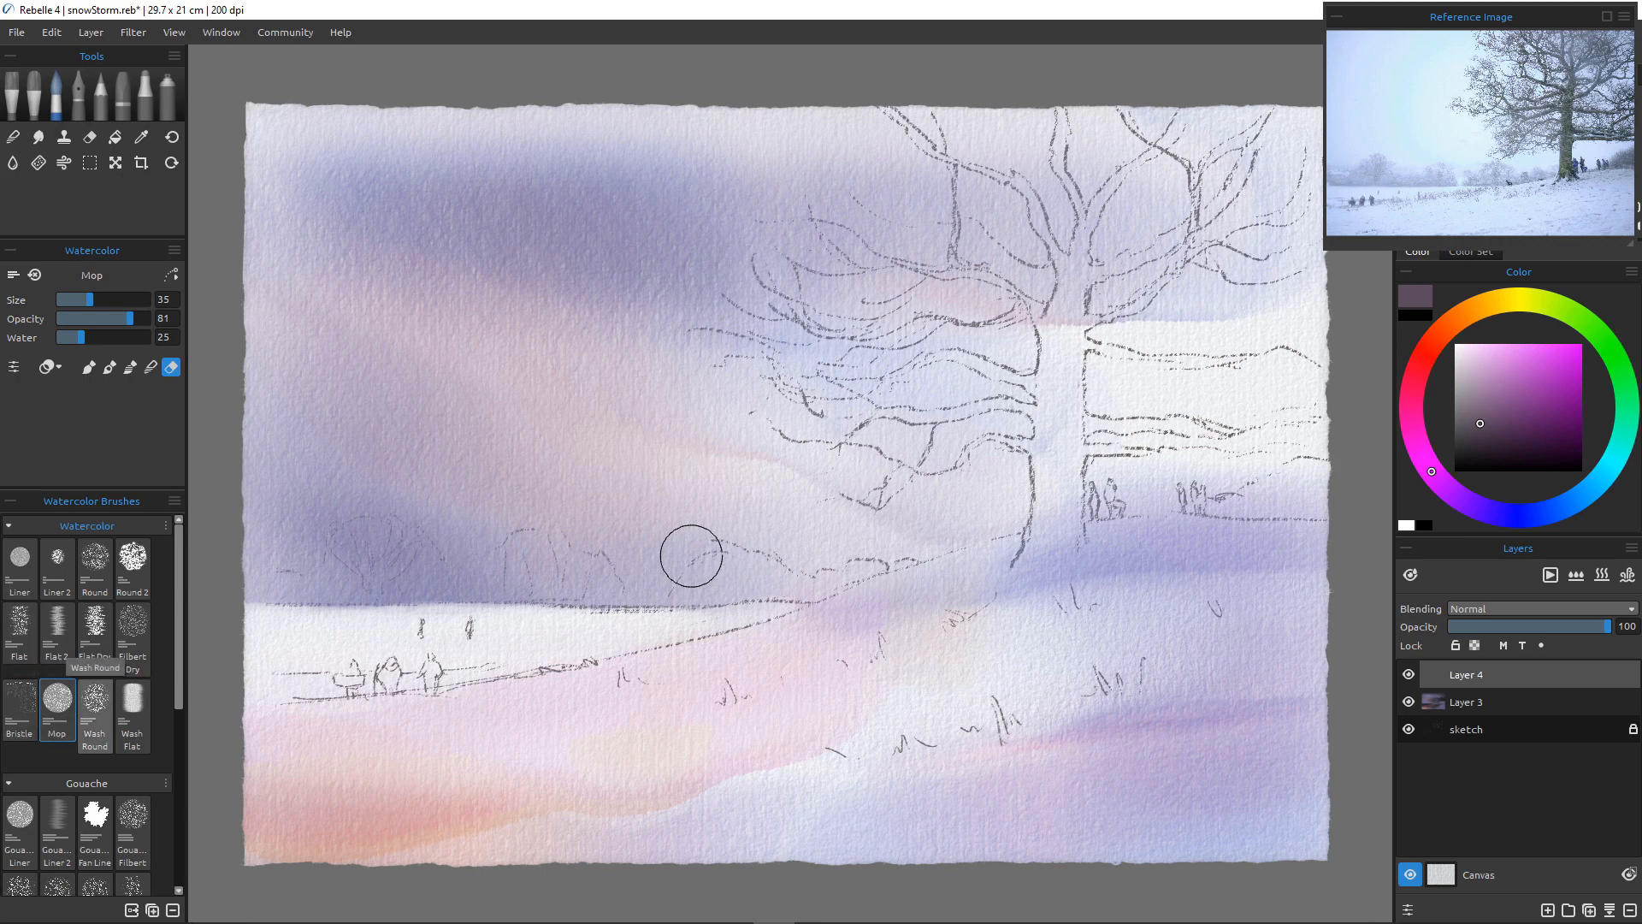
Switch to the Wash Round brush in paint mode, test one mauve clump on the horizon and undo it
click(95, 703)
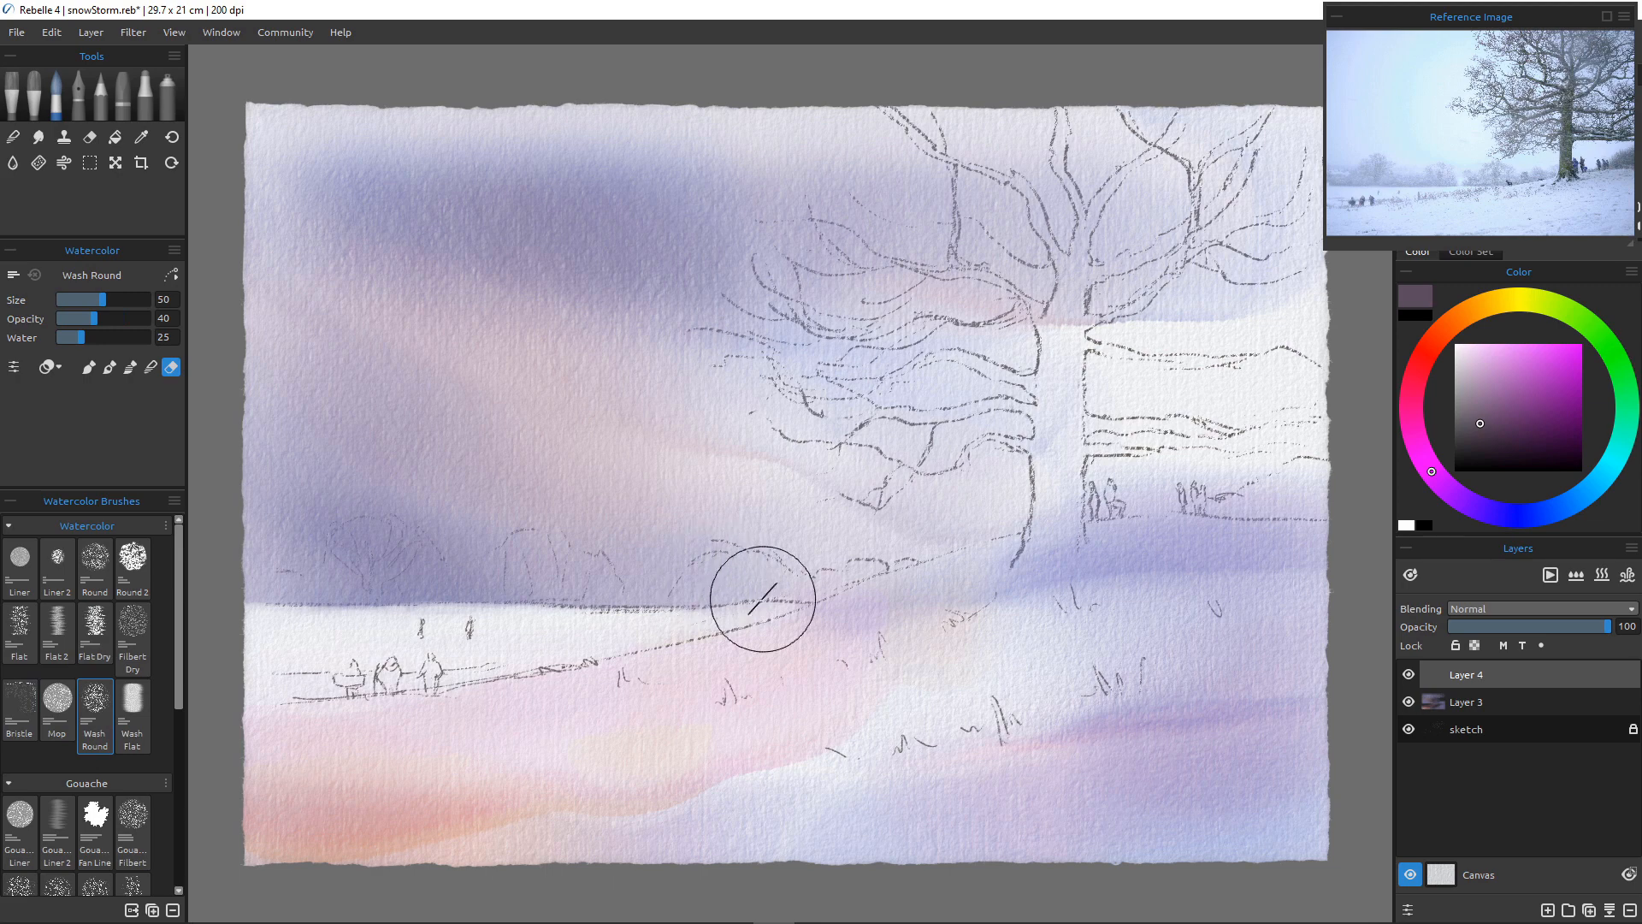
key(b)
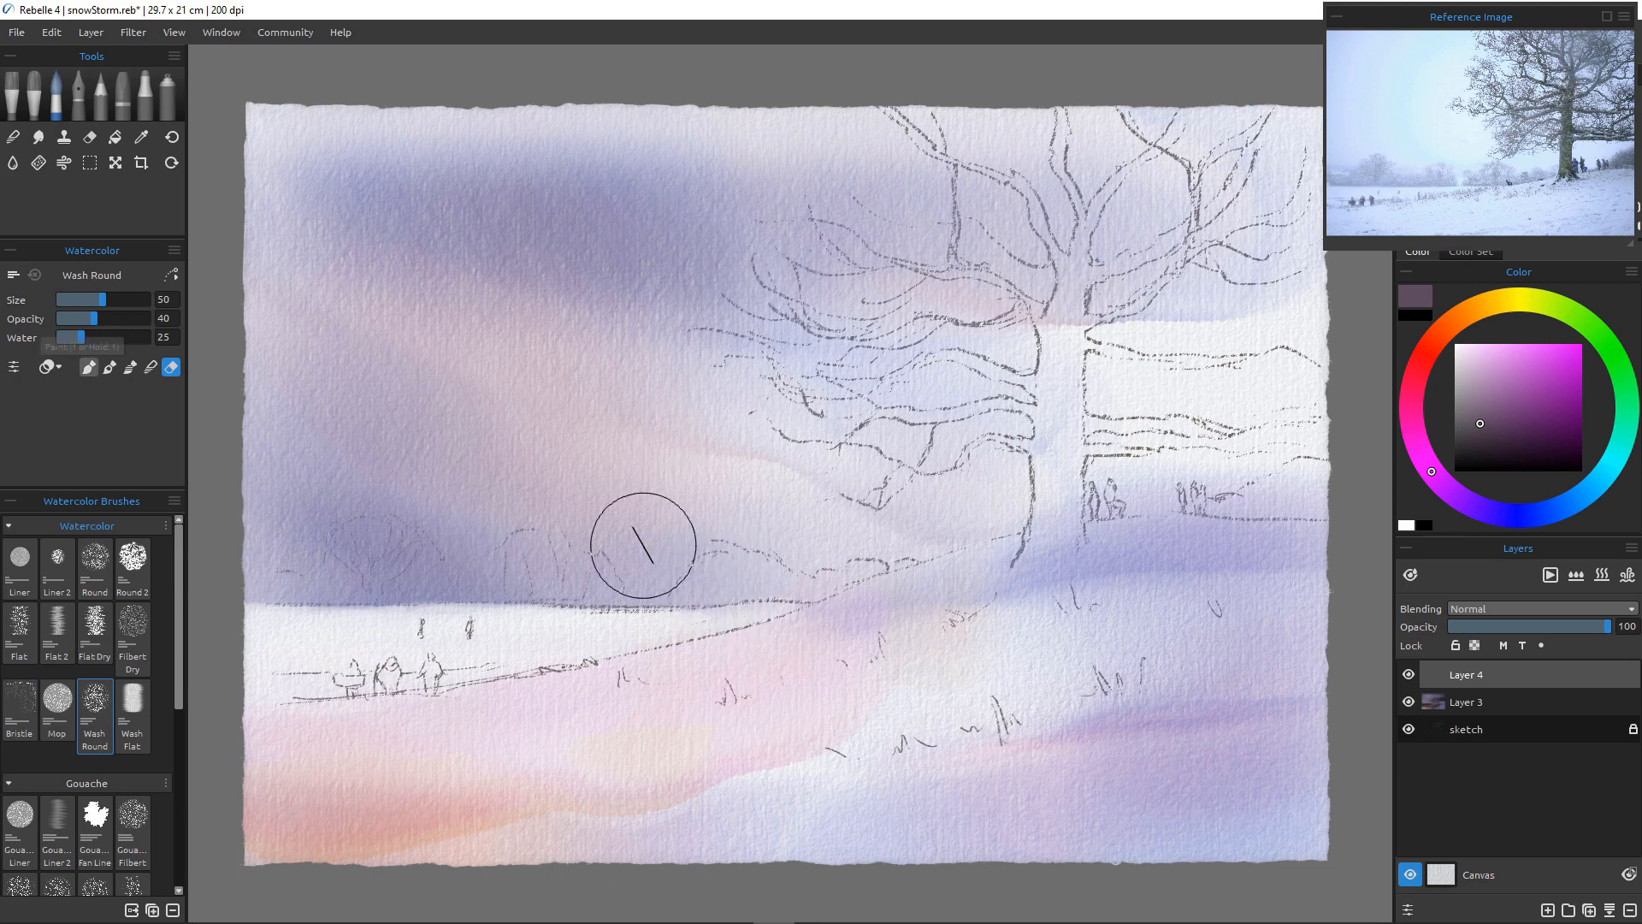
drag(718, 572, 743, 575)
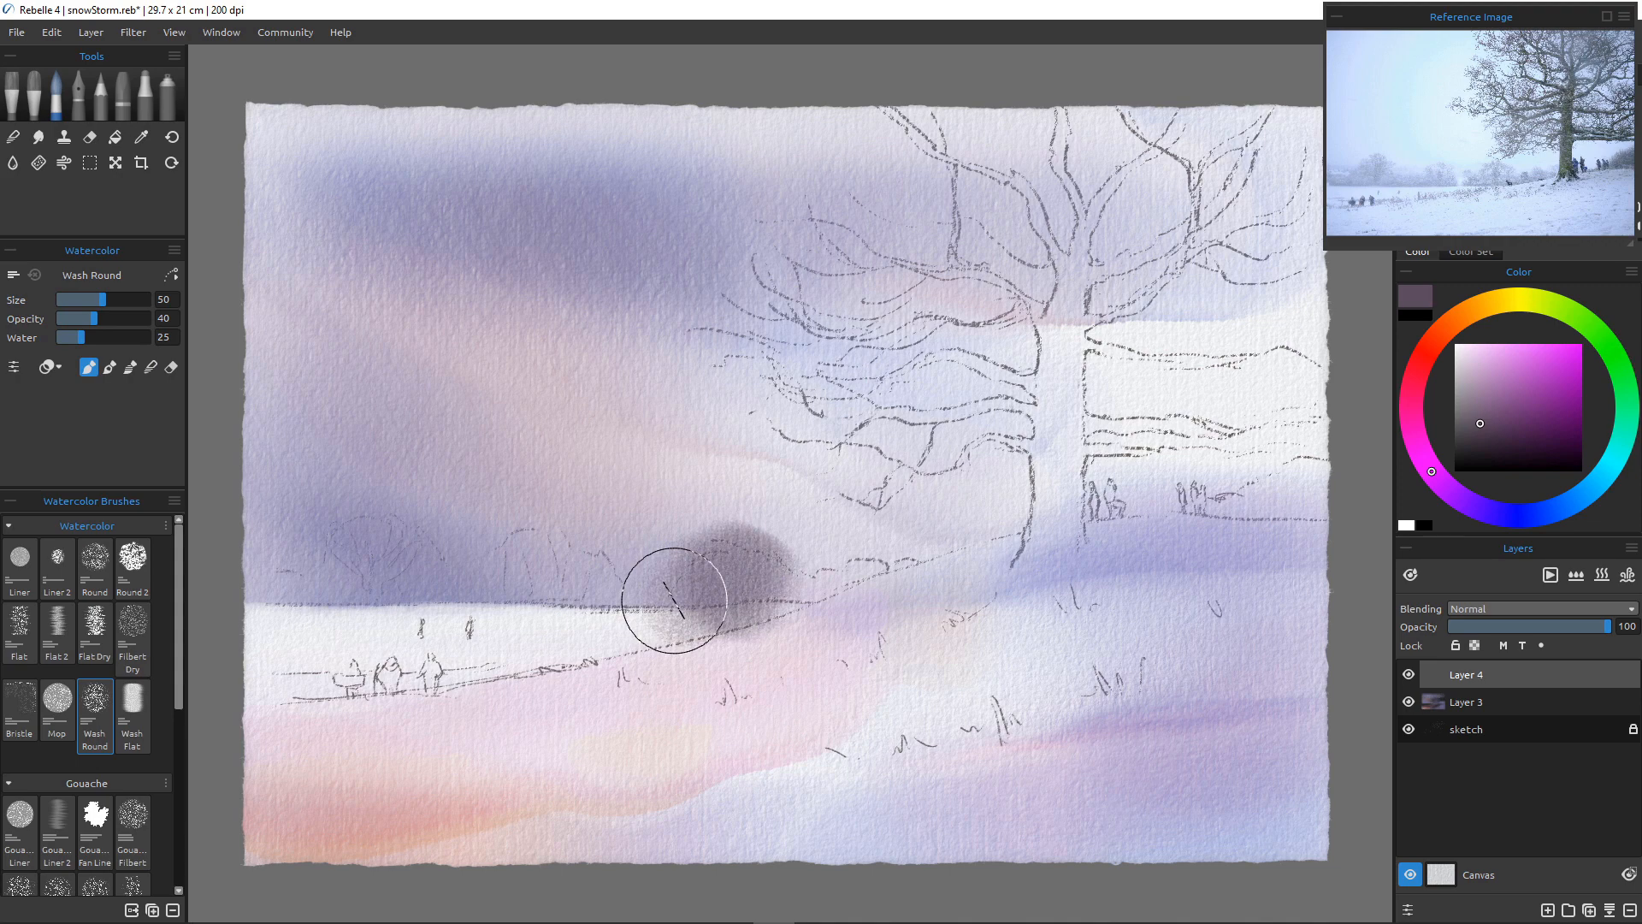
key(ctrl+z)
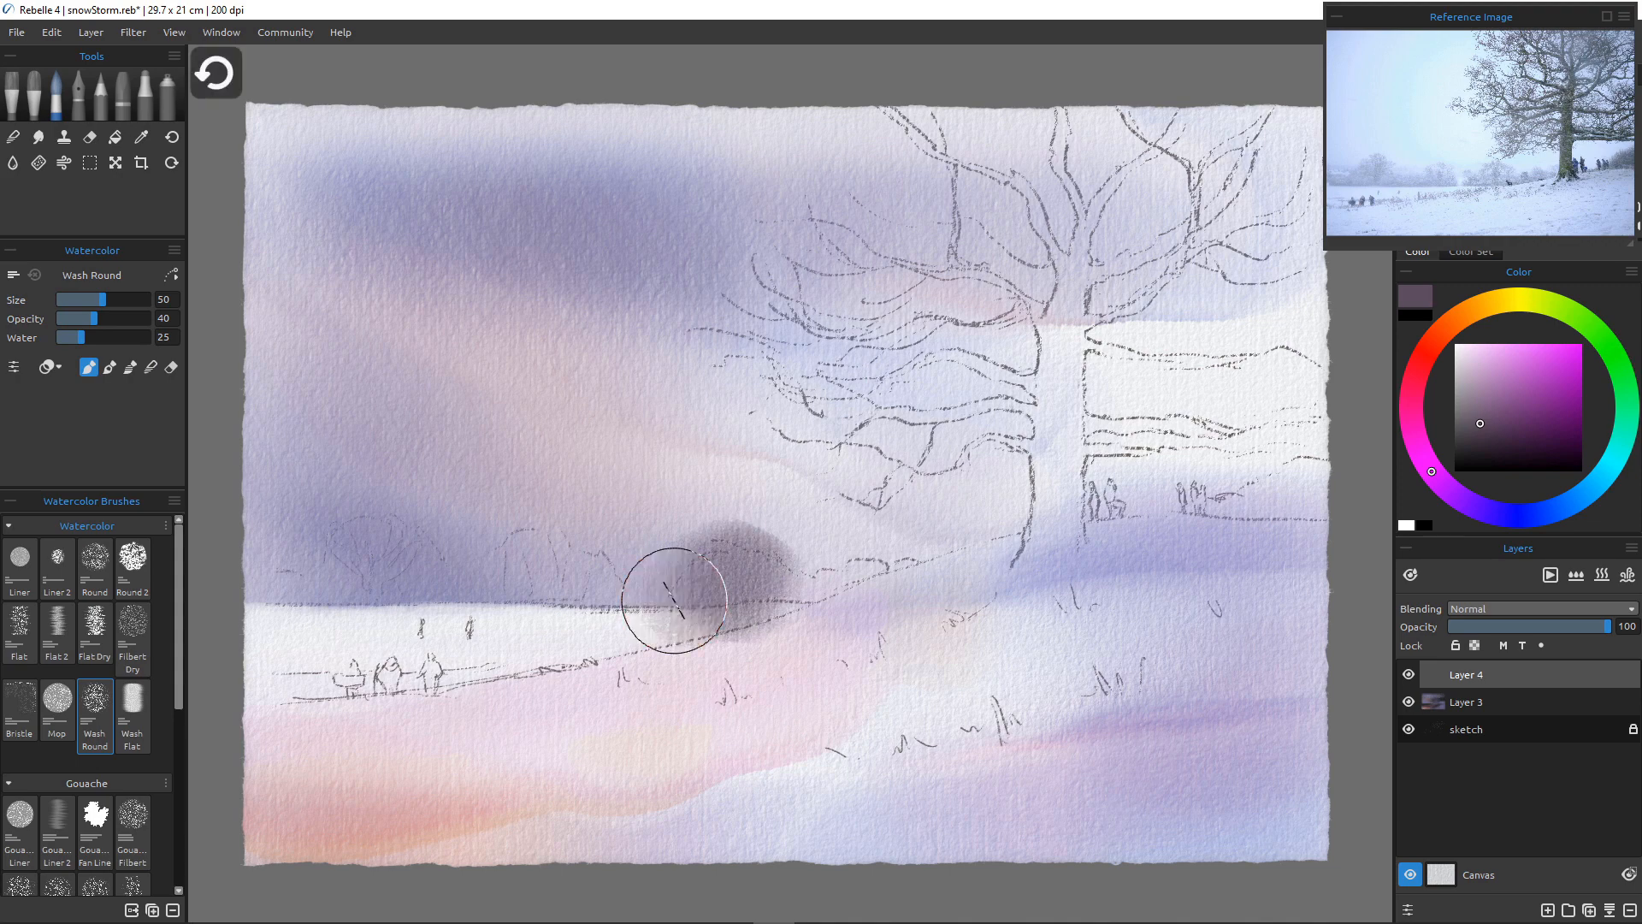
key(ctrl+z)
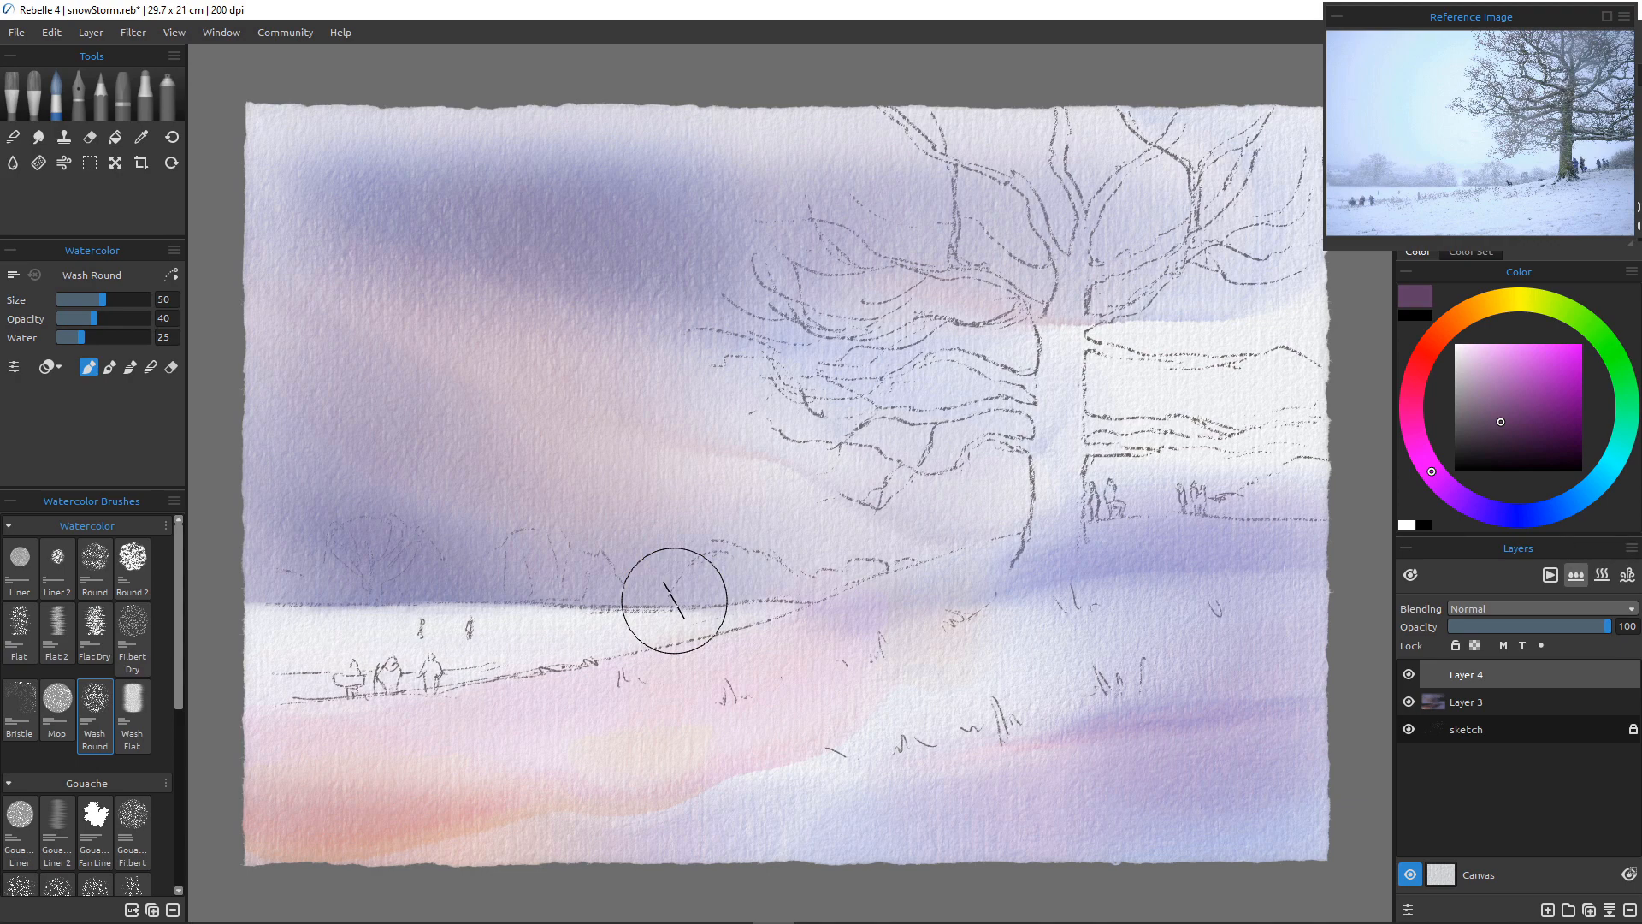
Wet the layer and paint dark purple tree clumps along the horizon and right of the trunk with Wash Round at size 50
click(1576, 575)
mouse_move(737, 585)
mouse_down()
mouse_move(698, 580)
mouse_move(687, 597)
mouse_move(962, 578)
mouse_up()
mouse_move(572, 599)
mouse_down()
mouse_move(498, 606)
mouse_move(353, 570)
mouse_move(332, 573)
mouse_move(357, 608)
mouse_move(499, 608)
mouse_move(270, 590)
mouse_up()
mouse_move(1242, 480)
mouse_down()
mouse_move(1307, 490)
mouse_move(1171, 523)
mouse_move(1317, 498)
mouse_move(1260, 495)
mouse_move(1289, 488)
mouse_move(1320, 501)
mouse_move(1282, 526)
mouse_move(1164, 530)
mouse_up()
click(1524, 447)
mouse_move(752, 605)
mouse_down()
mouse_move(889, 567)
mouse_move(667, 597)
mouse_move(604, 628)
mouse_move(581, 610)
mouse_move(638, 604)
mouse_up()
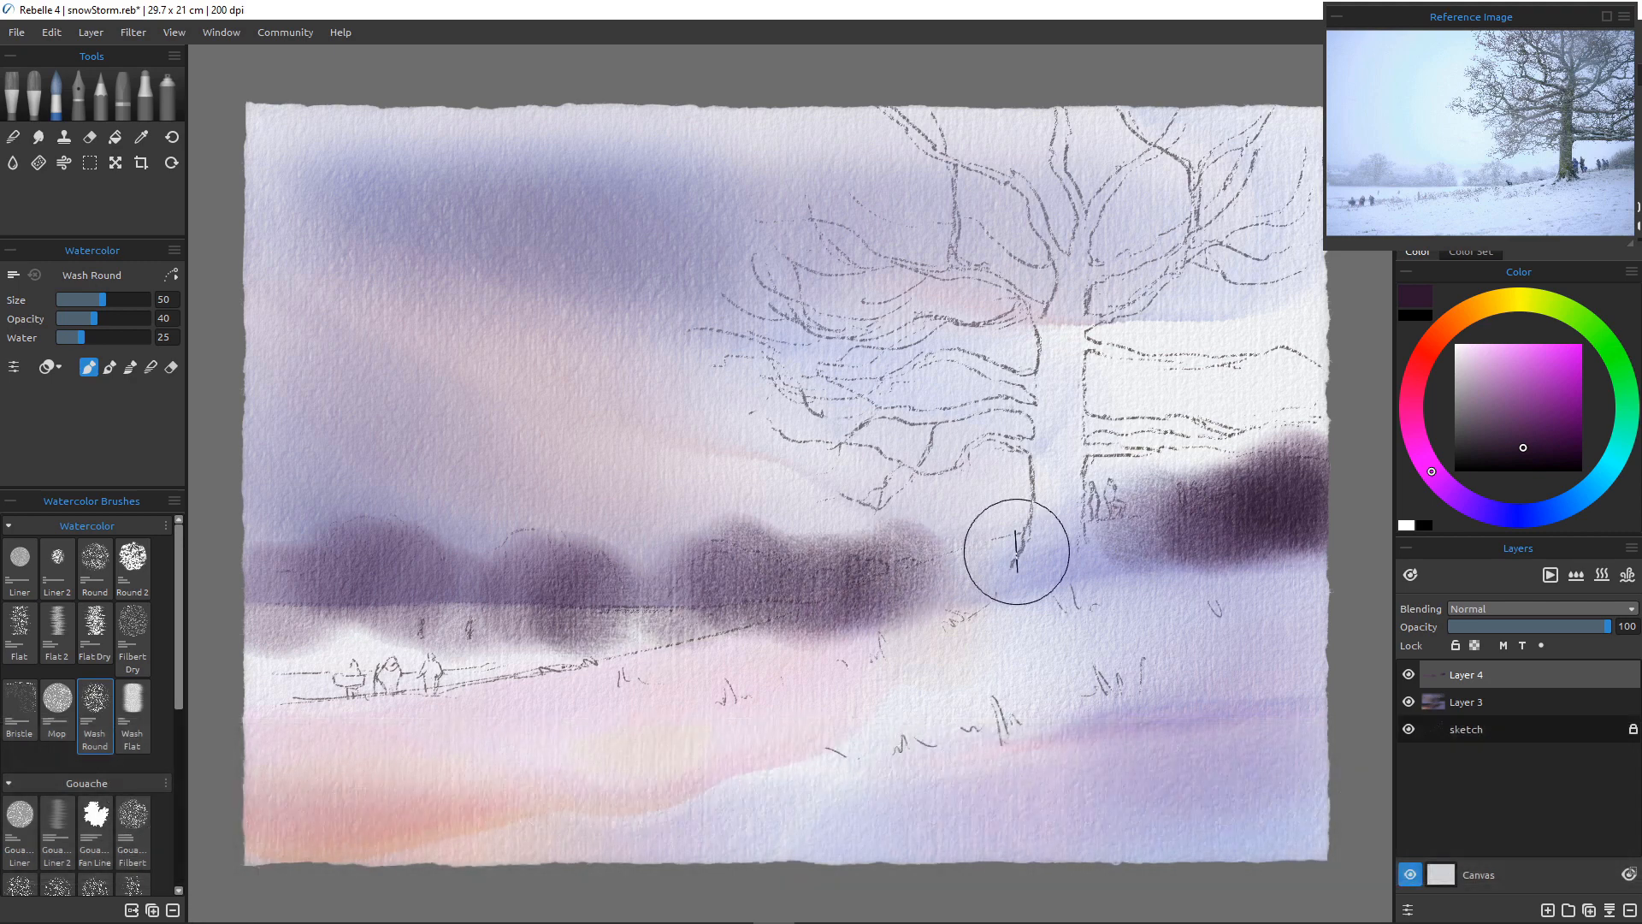
Erase the paint below the distant trees along the horizon and snow slope with Wash Round, reducing the brush to size 25
key(d)
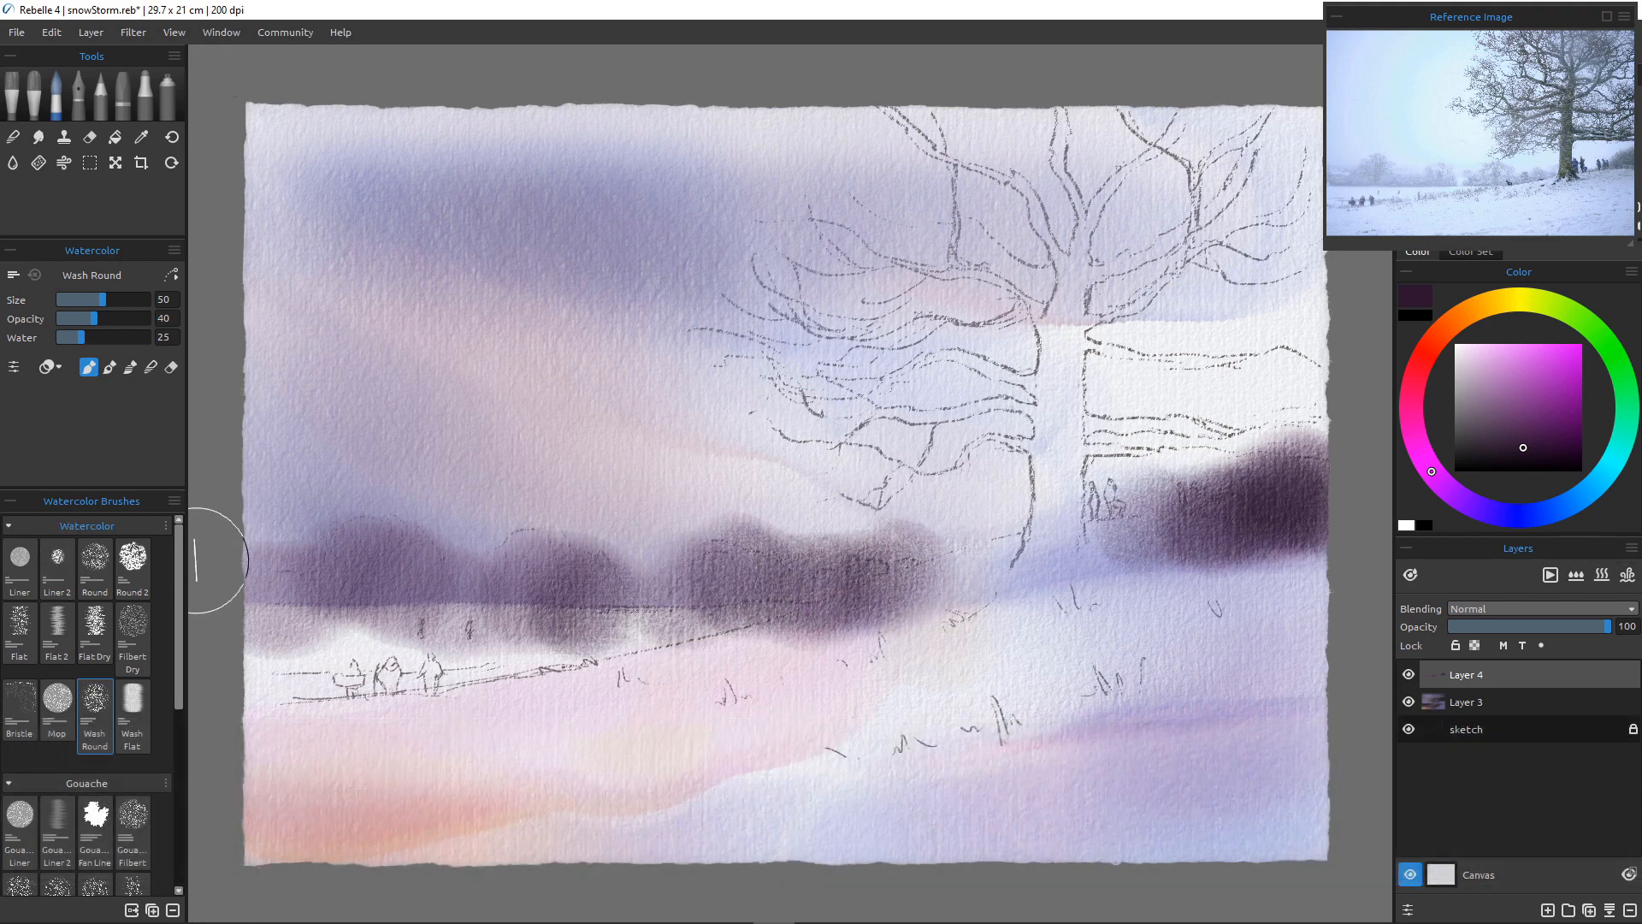
key(e)
mouse_move(257, 661)
mouse_down()
mouse_move(298, 634)
mouse_move(387, 644)
mouse_move(361, 630)
mouse_move(346, 633)
mouse_move(438, 635)
mouse_move(343, 635)
mouse_move(479, 629)
mouse_move(385, 639)
mouse_move(459, 653)
mouse_move(422, 631)
mouse_move(541, 650)
mouse_move(475, 651)
mouse_move(599, 633)
mouse_move(629, 650)
mouse_move(468, 627)
mouse_move(569, 620)
mouse_move(513, 628)
mouse_move(684, 631)
mouse_move(693, 650)
mouse_move(676, 643)
mouse_move(809, 614)
mouse_up()
key(bracketleft)
key(bracketleft)
key(bracketleft)
key(bracketleft)
key([)
key(bracketleft)
key(bracketright)
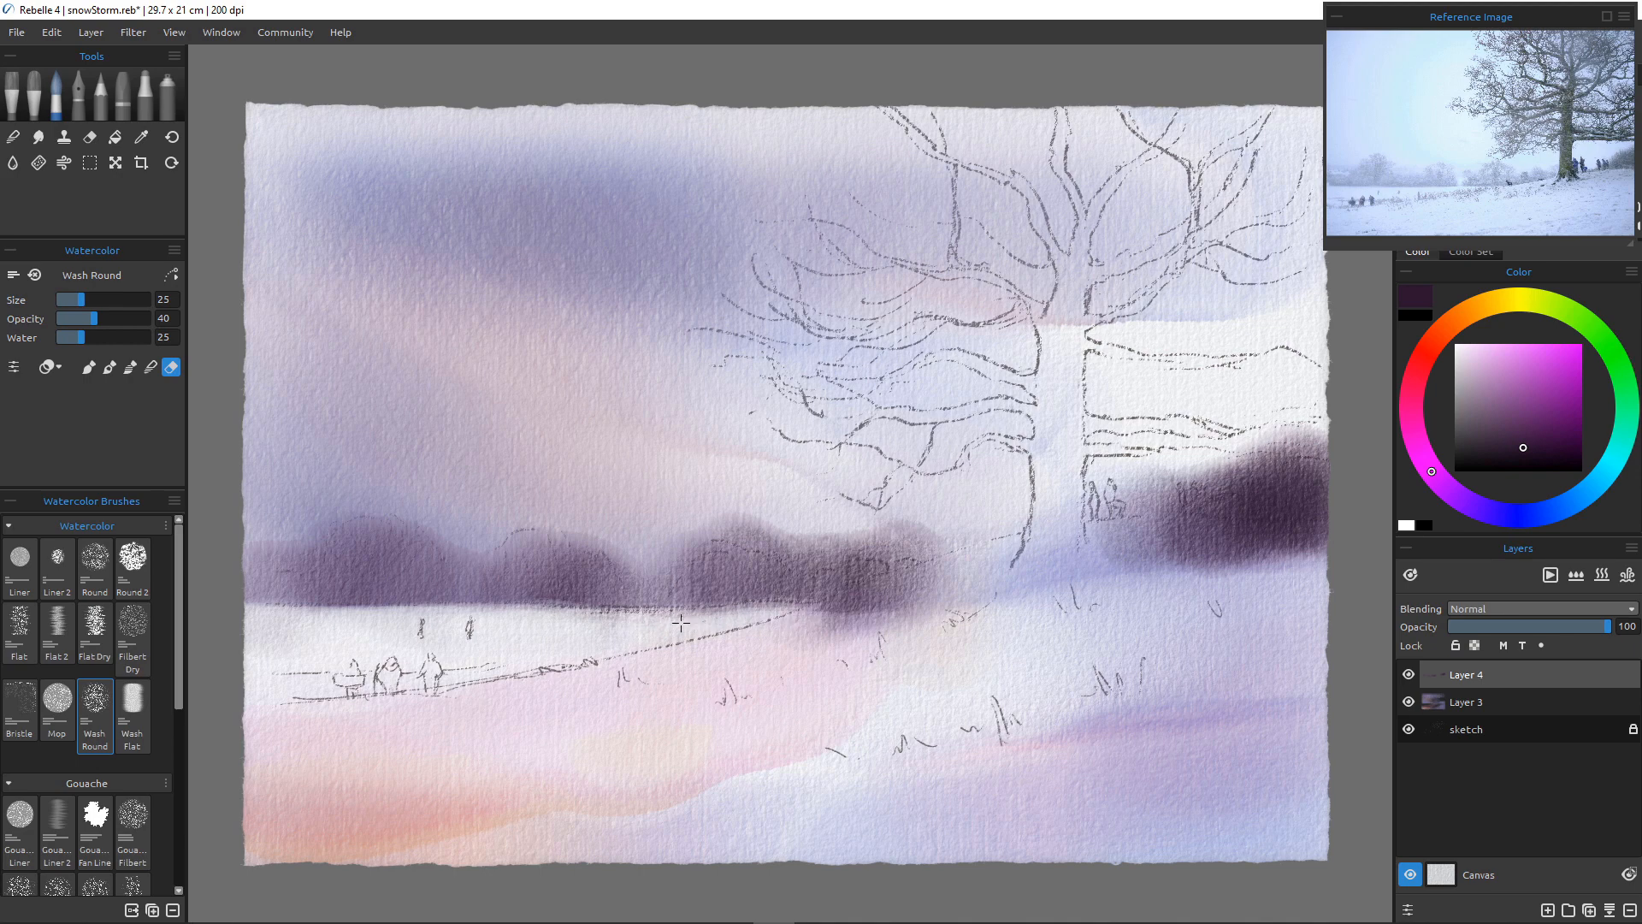
mouse_move(797, 626)
mouse_down()
mouse_move(989, 557)
mouse_move(893, 595)
mouse_move(973, 583)
mouse_move(842, 628)
mouse_move(897, 594)
mouse_move(692, 626)
mouse_up()
mouse_move(821, 627)
mouse_down()
mouse_move(845, 603)
mouse_move(739, 641)
mouse_move(271, 633)
mouse_move(588, 617)
mouse_up()
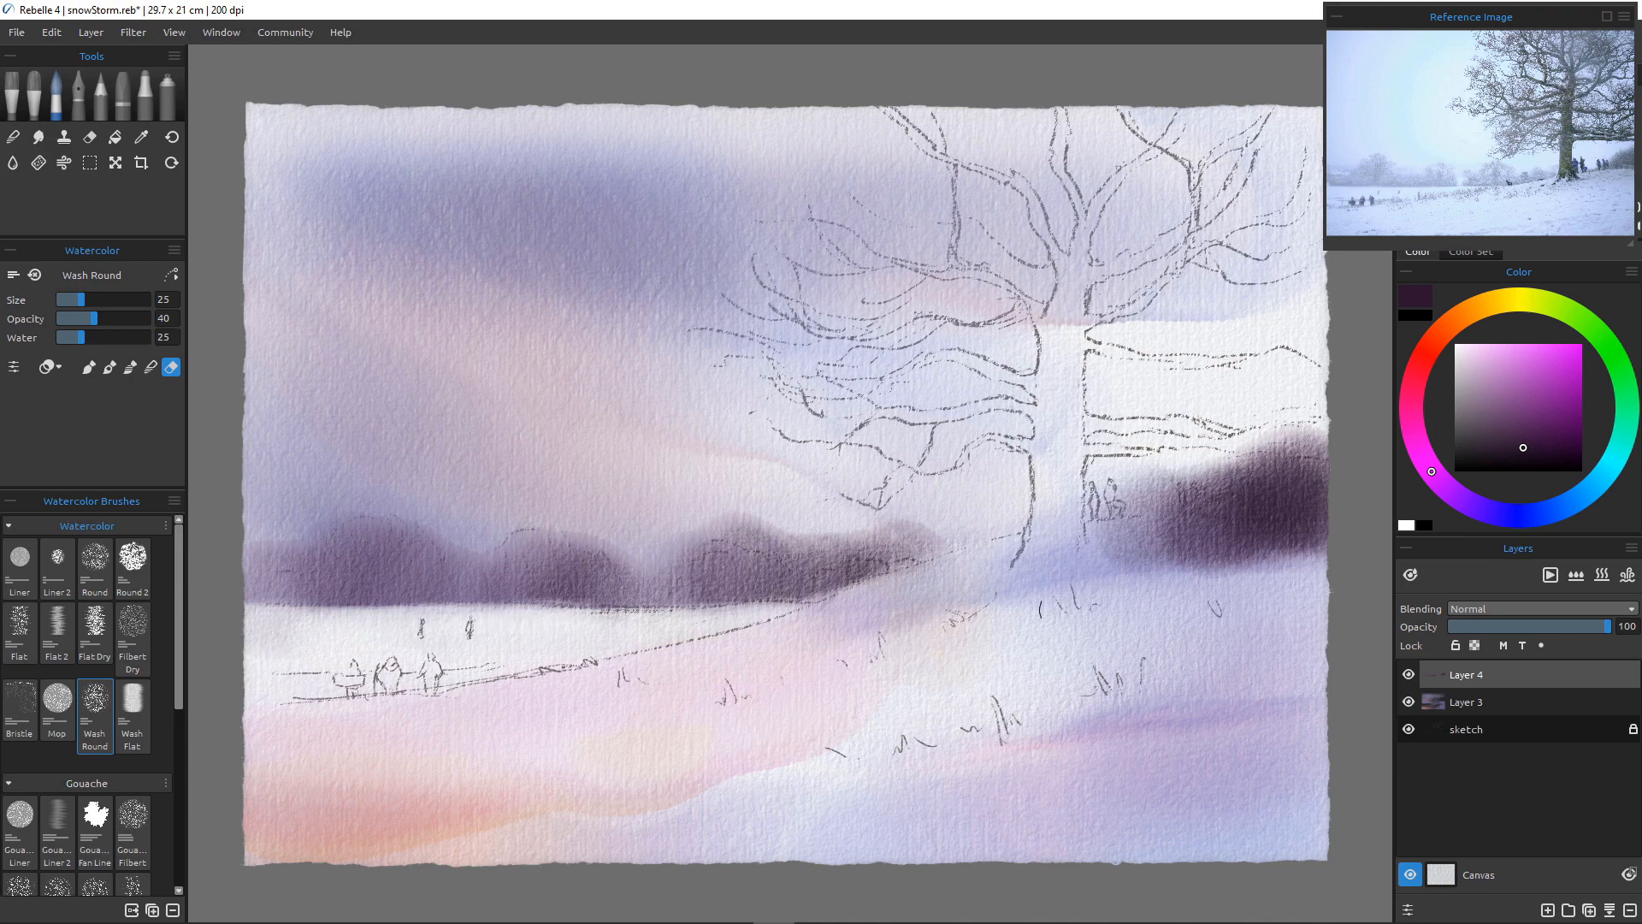
Undo an erasing stroke through the trees right of the trunk and trim only their lower edge along the snow line
drag(1127, 537, 1305, 513)
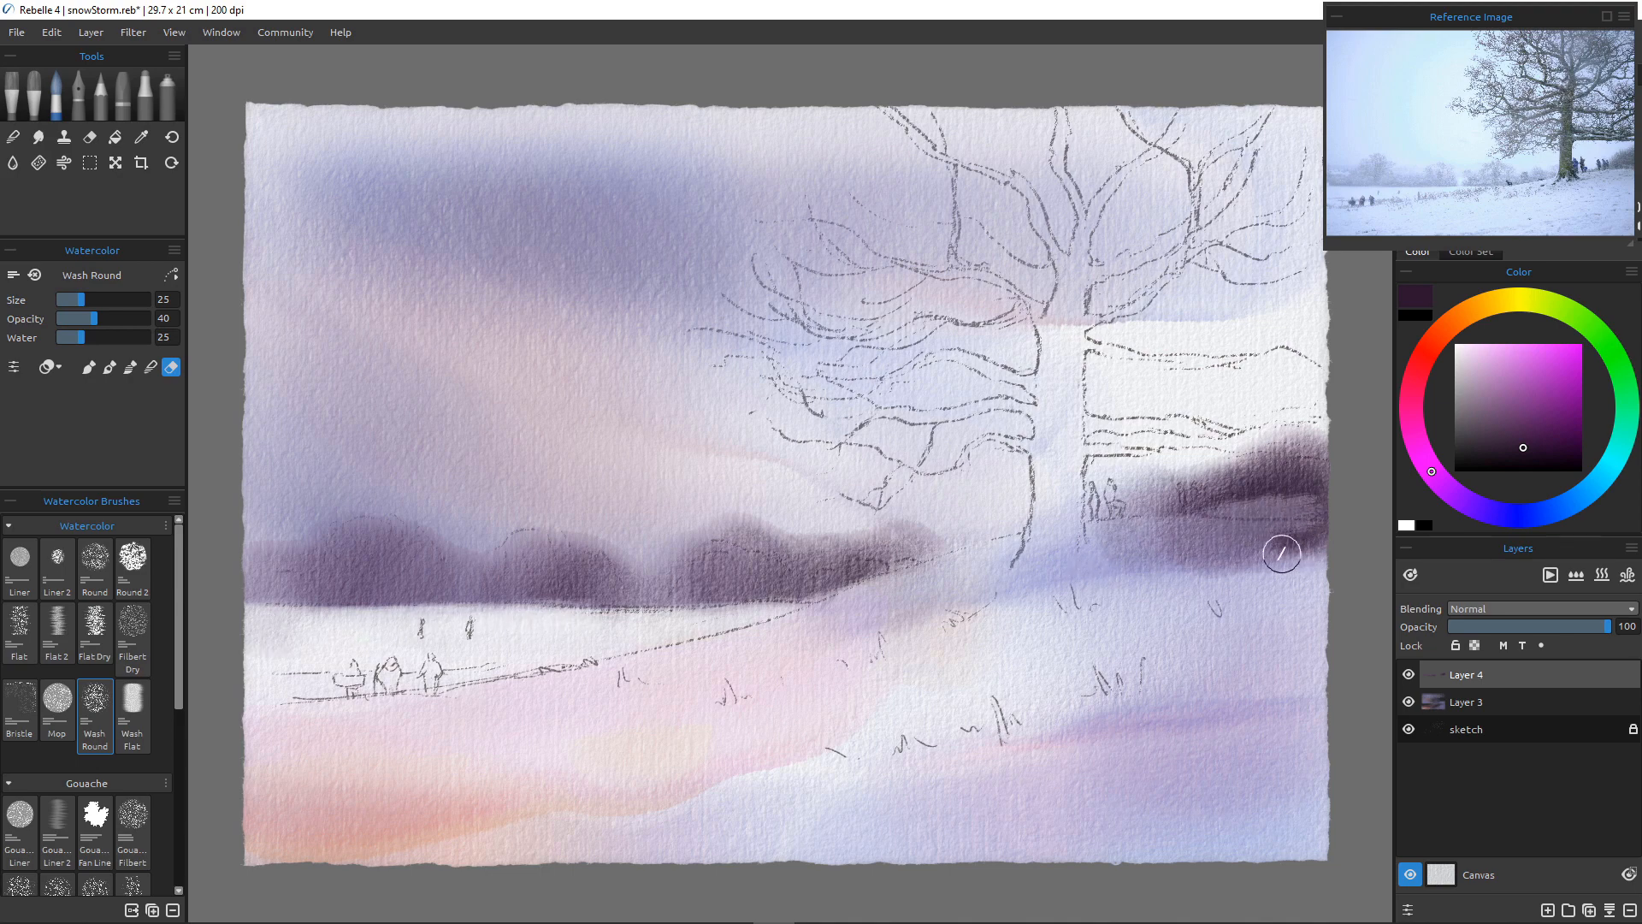
key(ctrl+z)
key(ctrl+z)
mouse_move(1250, 552)
mouse_down()
mouse_move(1331, 536)
mouse_move(1089, 542)
mouse_move(1164, 564)
mouse_move(1234, 562)
mouse_move(1131, 555)
mouse_move(1273, 559)
mouse_move(1149, 545)
mouse_move(1235, 550)
mouse_move(1187, 534)
mouse_move(1334, 535)
mouse_up()
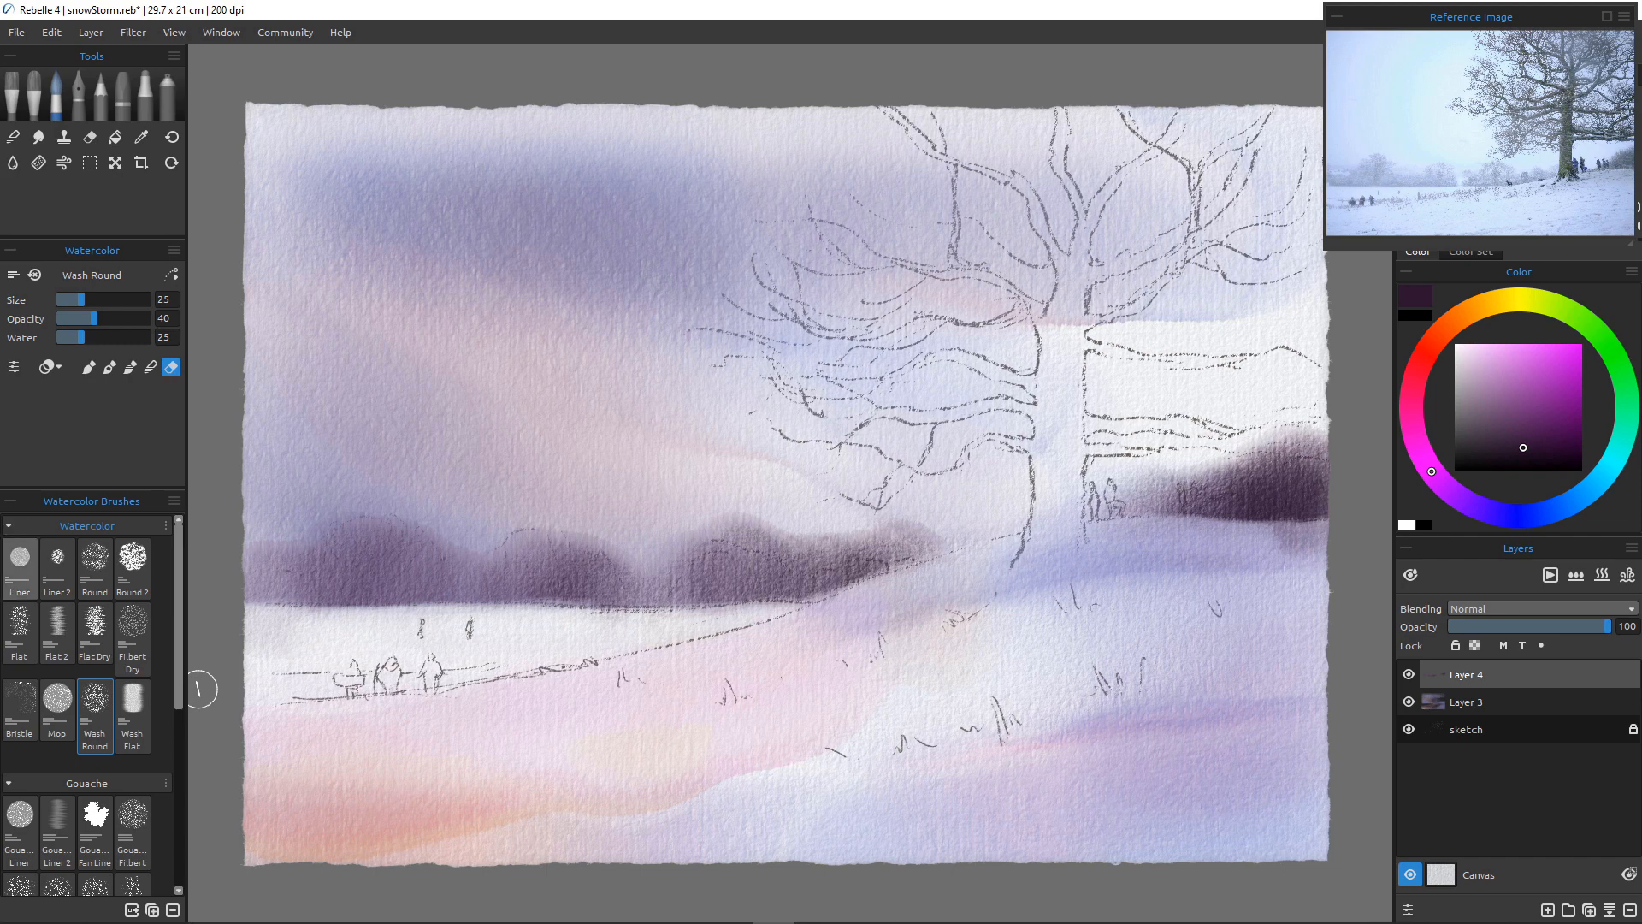
Scratch thin light trunks and branches into the leftmost tree clump with the Liner eraser at size 8
click(19, 560)
key([)
key([)
key([)
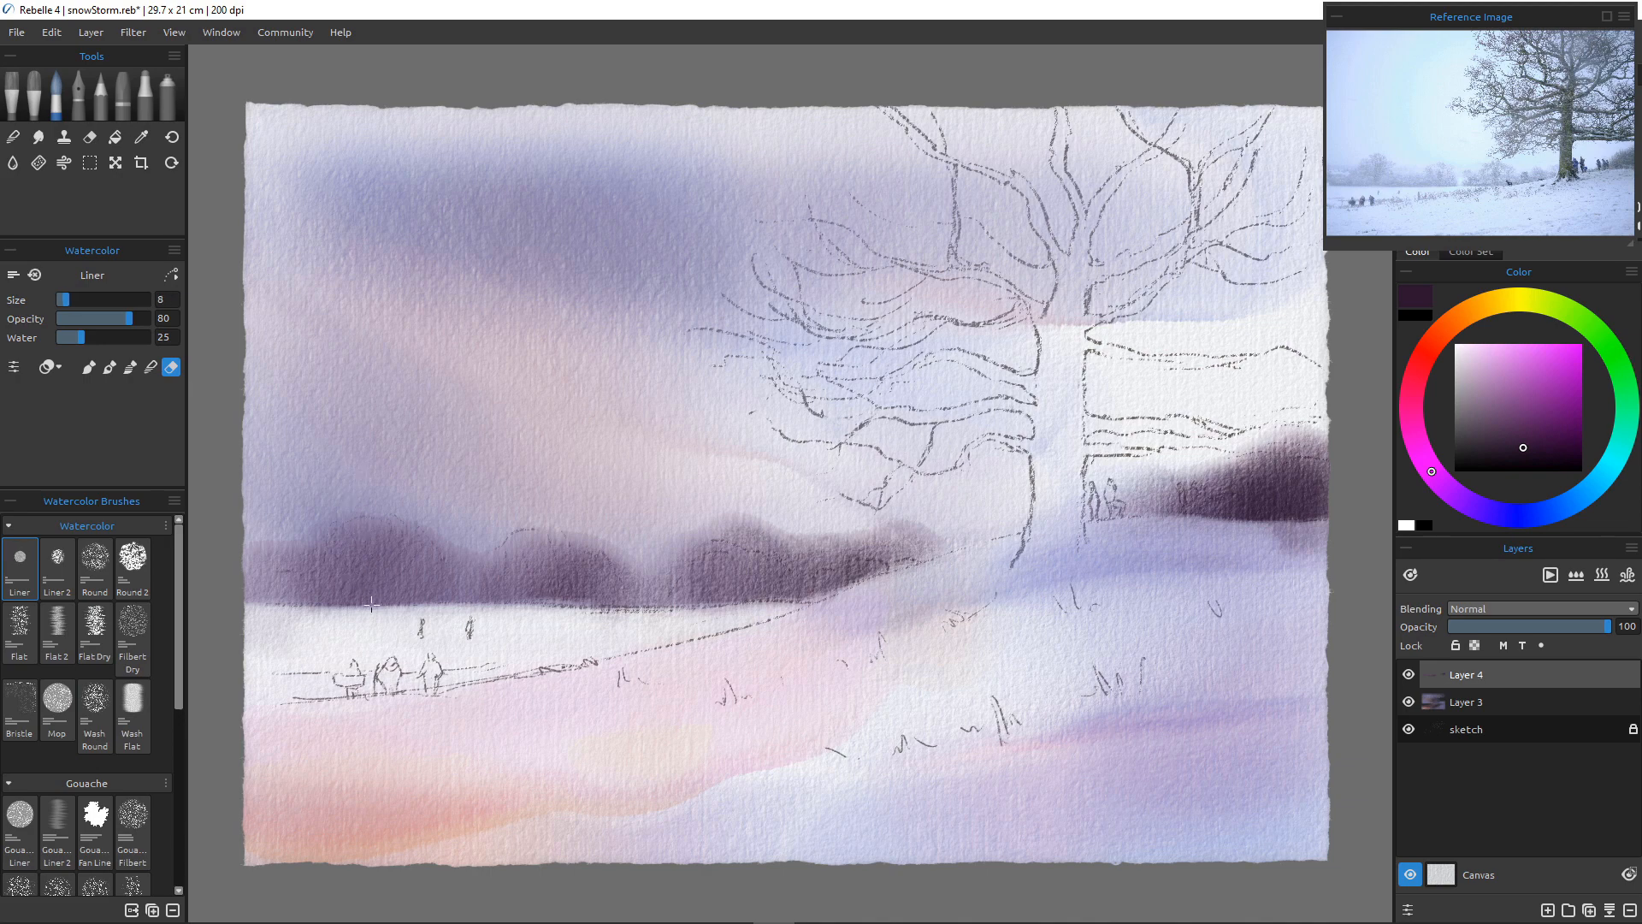
drag(371, 604, 354, 524)
mouse_move(374, 587)
mouse_down()
mouse_move(426, 504)
mouse_move(426, 564)
mouse_up()
drag(357, 605, 338, 532)
mouse_move(345, 604)
mouse_down()
mouse_move(311, 605)
mouse_move(284, 547)
mouse_up()
Erase thin light trunks in the middle distant tree clumps up to the slope beside the large tree
drag(551, 606, 551, 537)
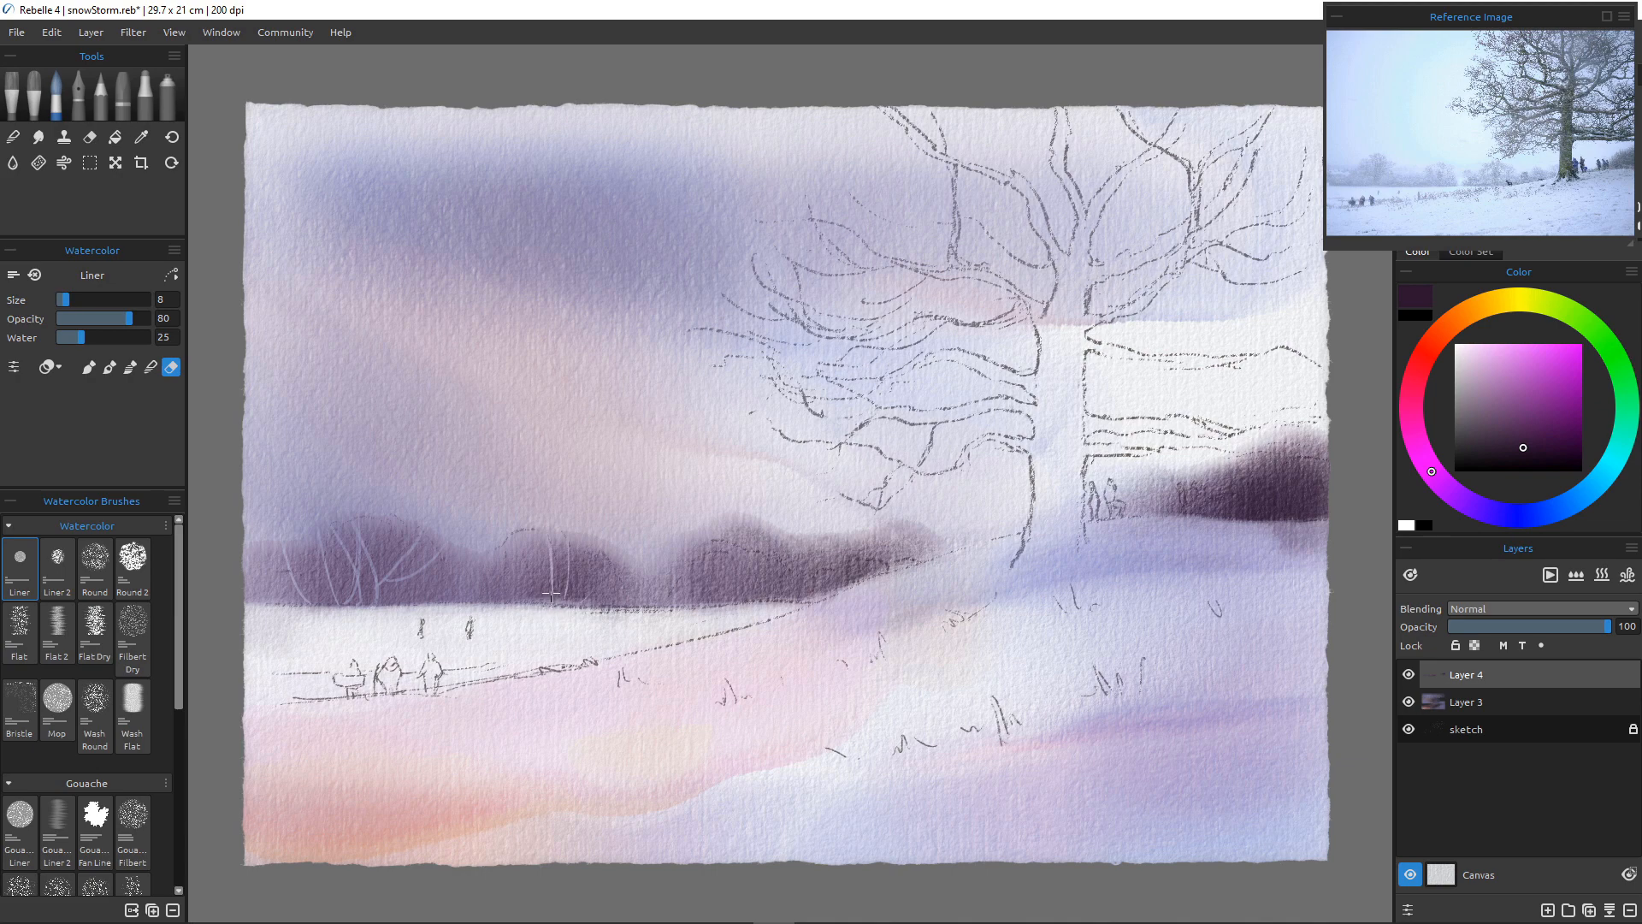
mouse_move(551, 597)
mouse_down()
mouse_move(524, 538)
mouse_move(491, 557)
mouse_up()
drag(599, 603, 607, 541)
mouse_move(695, 607)
mouse_down()
mouse_move(713, 572)
mouse_move(722, 596)
mouse_move(763, 580)
mouse_up()
mouse_move(869, 523)
mouse_down()
mouse_move(871, 562)
mouse_move(895, 563)
mouse_move(839, 536)
mouse_move(858, 575)
mouse_move(830, 594)
mouse_up()
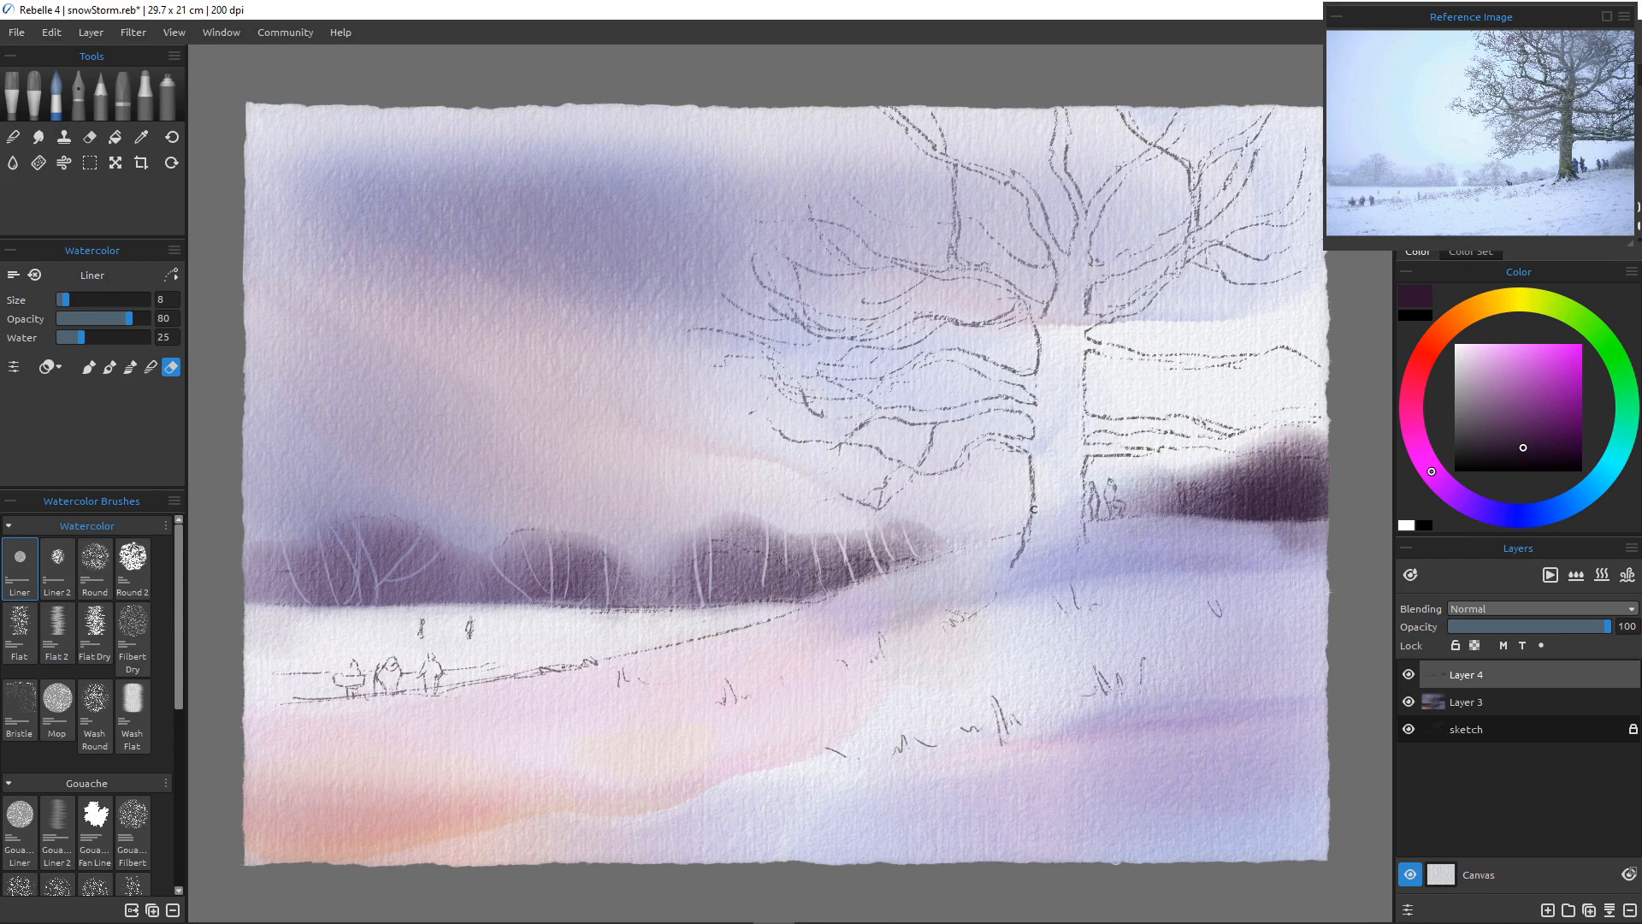
Erase thin light trunks in the dark foliage to the right of the large trunk
drag(1216, 466, 1229, 501)
drag(1256, 444, 1276, 493)
drag(1282, 433, 1292, 484)
drag(1149, 477, 1160, 520)
Set the Liner eraser to size 20 and erase stray paint below the trees right of the large trunk
key(bracketright)
key(bracketright)
key(bracketright)
key(bracketright)
key(bracketright)
key(bracketright)
key(bracketright)
key(bracketright)
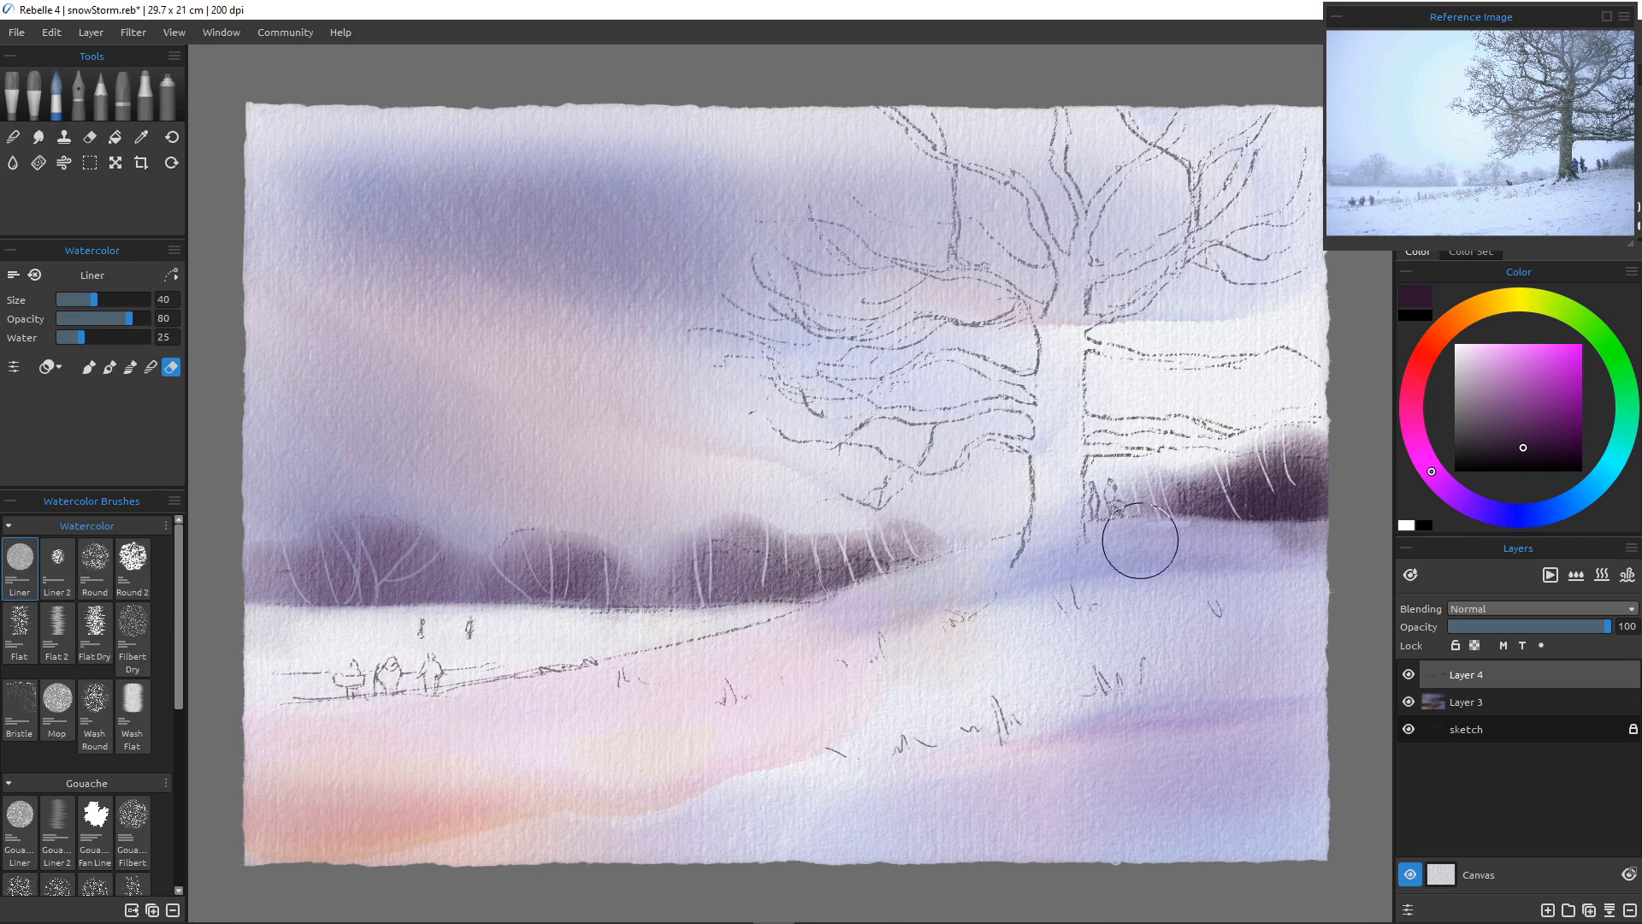
key(bracketleft)
key(bracketleft)
key(bracketleft)
key(bracketleft)
key(bracketleft)
mouse_move(1167, 525)
mouse_down()
mouse_move(1329, 526)
mouse_move(1287, 529)
mouse_move(1322, 539)
mouse_move(1326, 565)
mouse_move(1253, 548)
mouse_up()
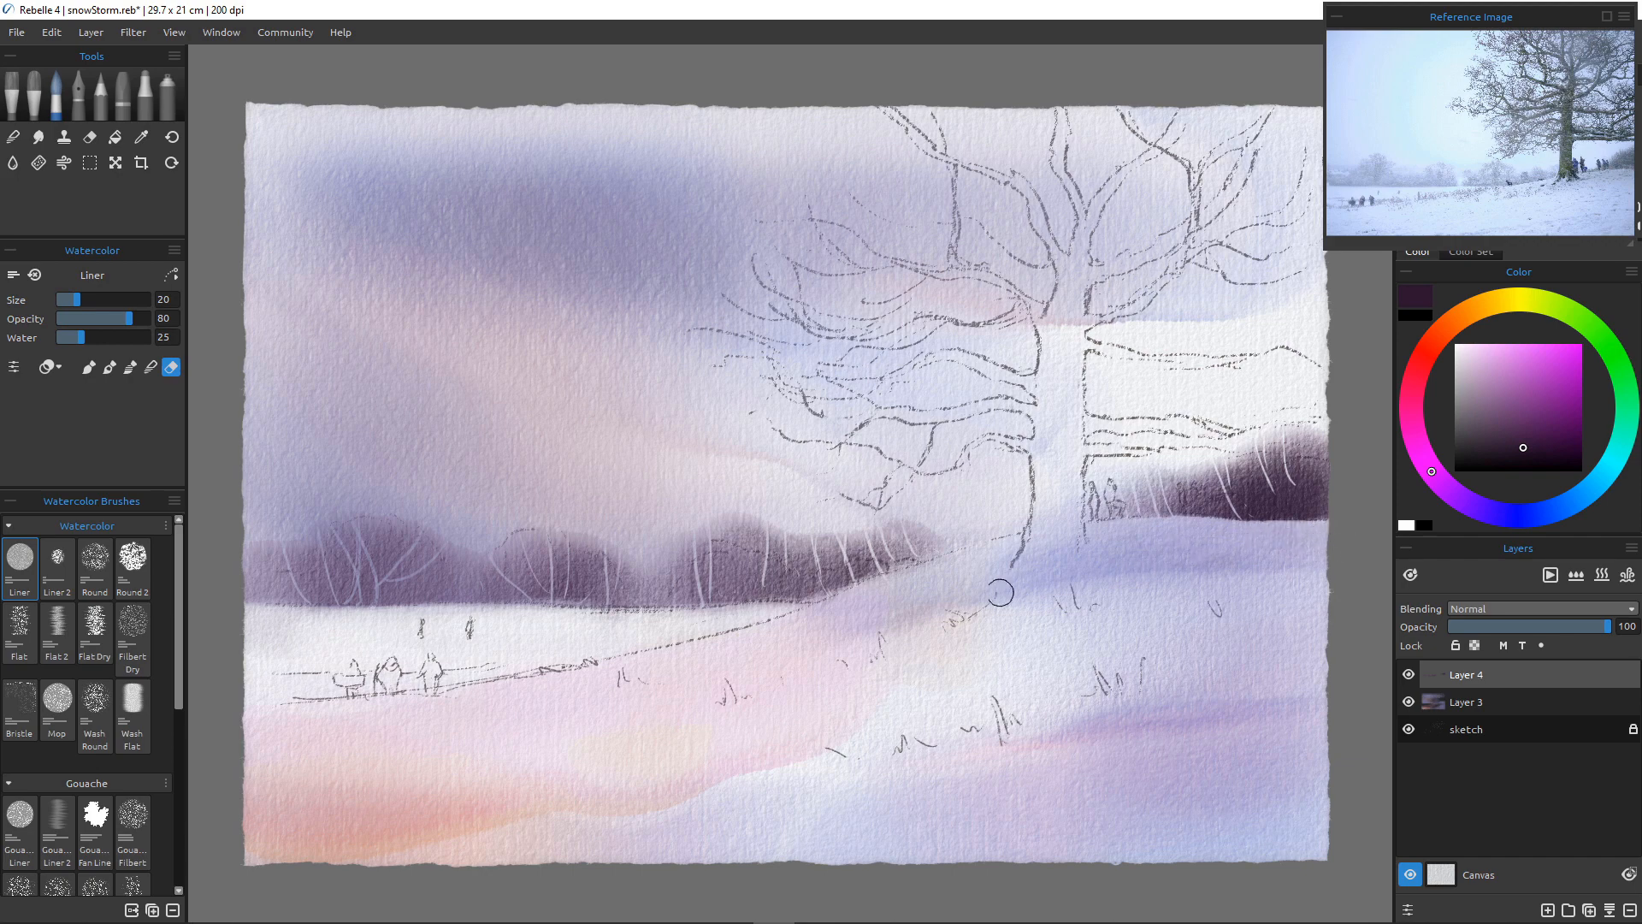
Erase stray paint along the snow slope below the distant trees and dry the layer
mouse_move(686, 616)
mouse_down()
mouse_move(578, 623)
mouse_move(843, 603)
mouse_up()
mouse_move(952, 558)
mouse_down()
mouse_move(836, 603)
mouse_move(580, 629)
mouse_move(673, 619)
mouse_move(234, 612)
mouse_move(307, 612)
mouse_move(304, 631)
mouse_move(236, 646)
mouse_move(308, 654)
mouse_move(227, 695)
mouse_move(253, 710)
mouse_move(231, 646)
mouse_move(226, 697)
mouse_move(544, 666)
mouse_move(621, 641)
mouse_up()
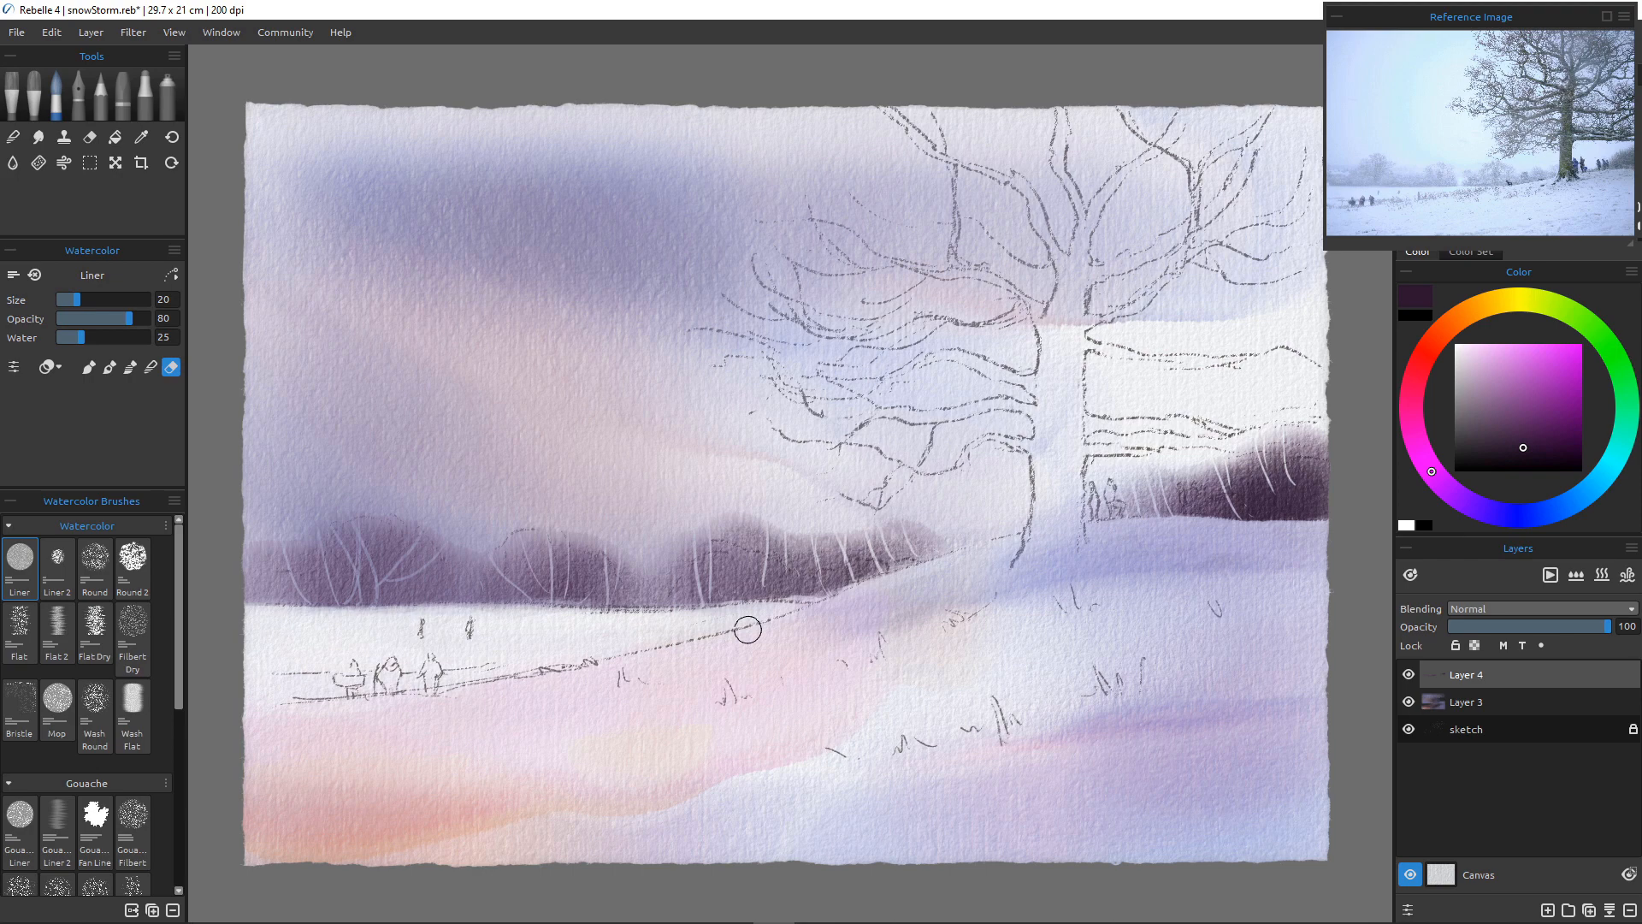
click(1601, 575)
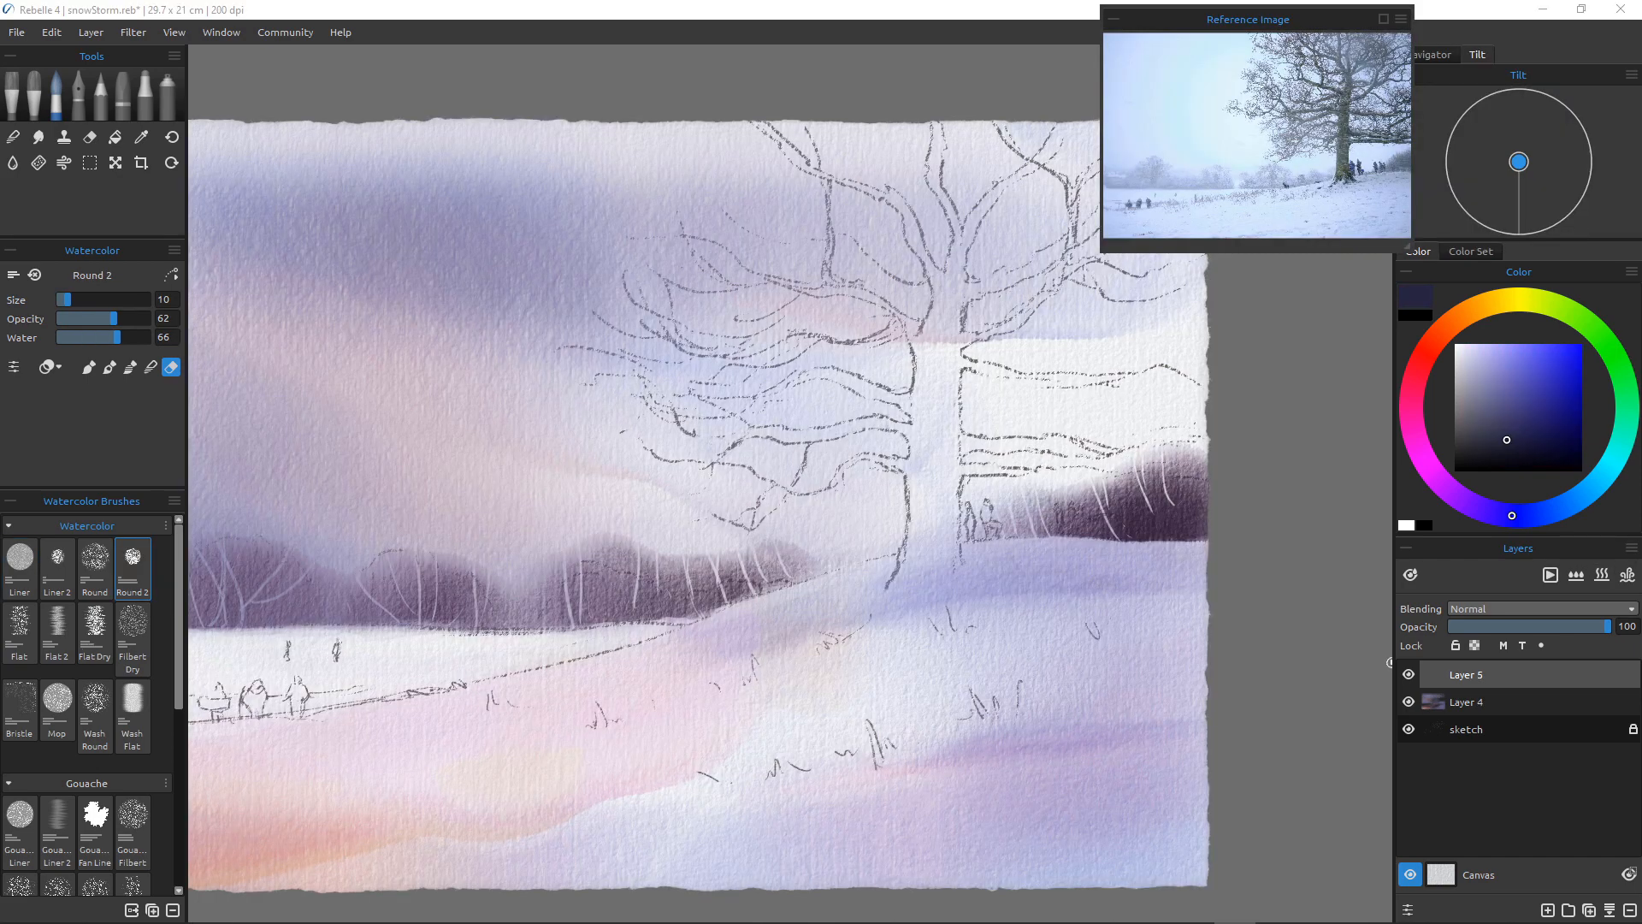
Wet the large tree's trunk on Layer 5 with the Soft water brush at size 23 and water 68
key(w)
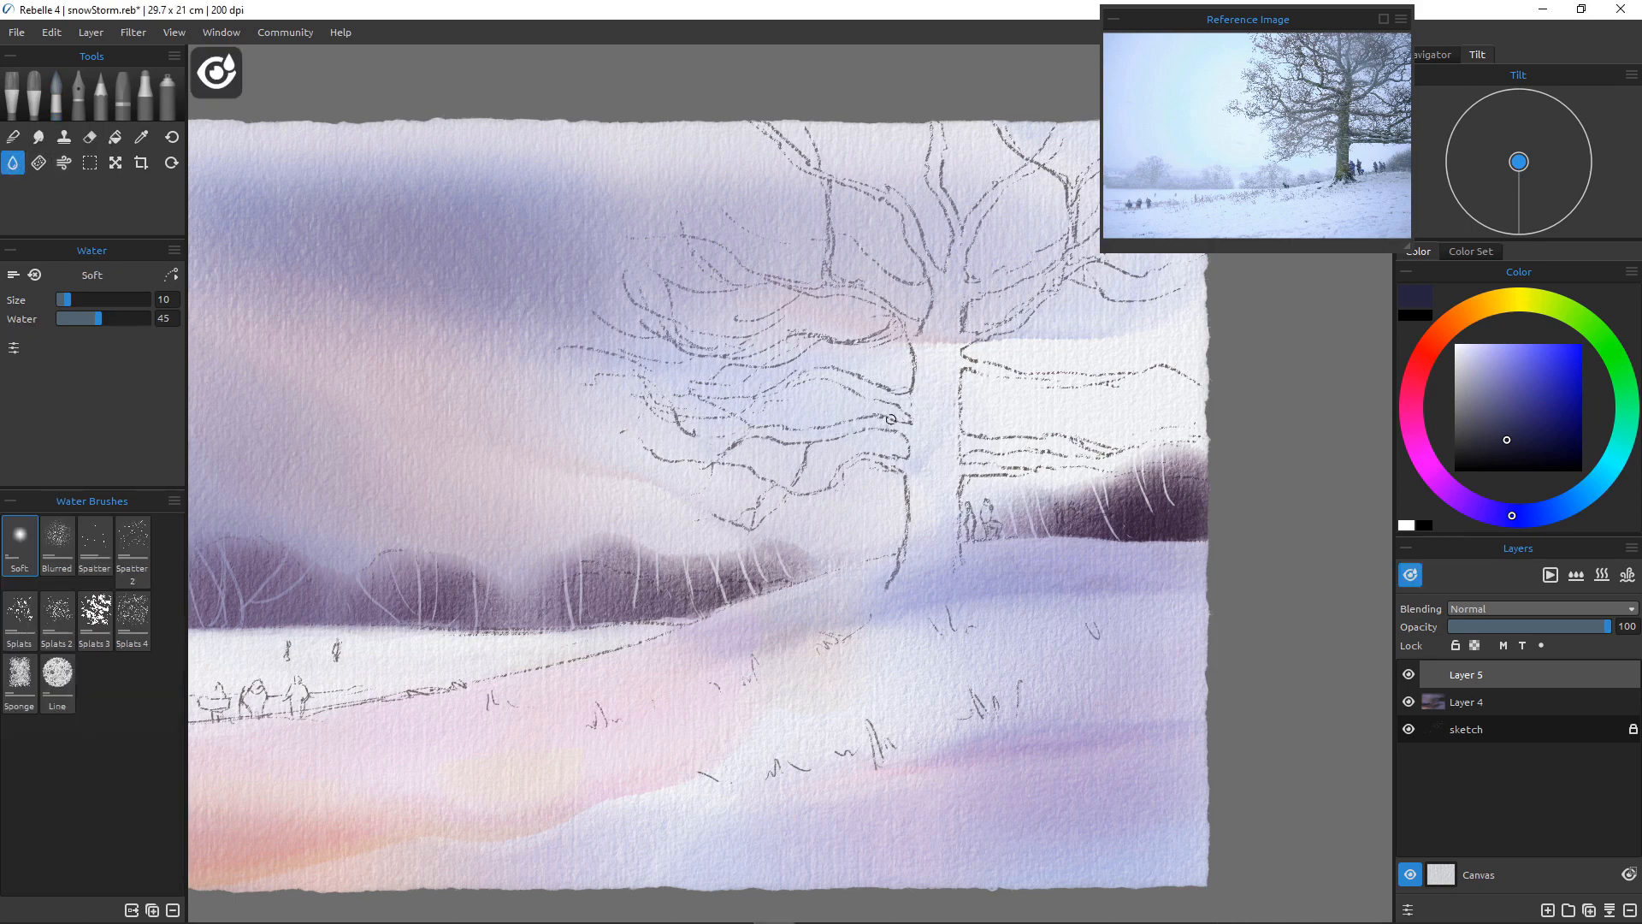
key(6)
key(8)
key(])
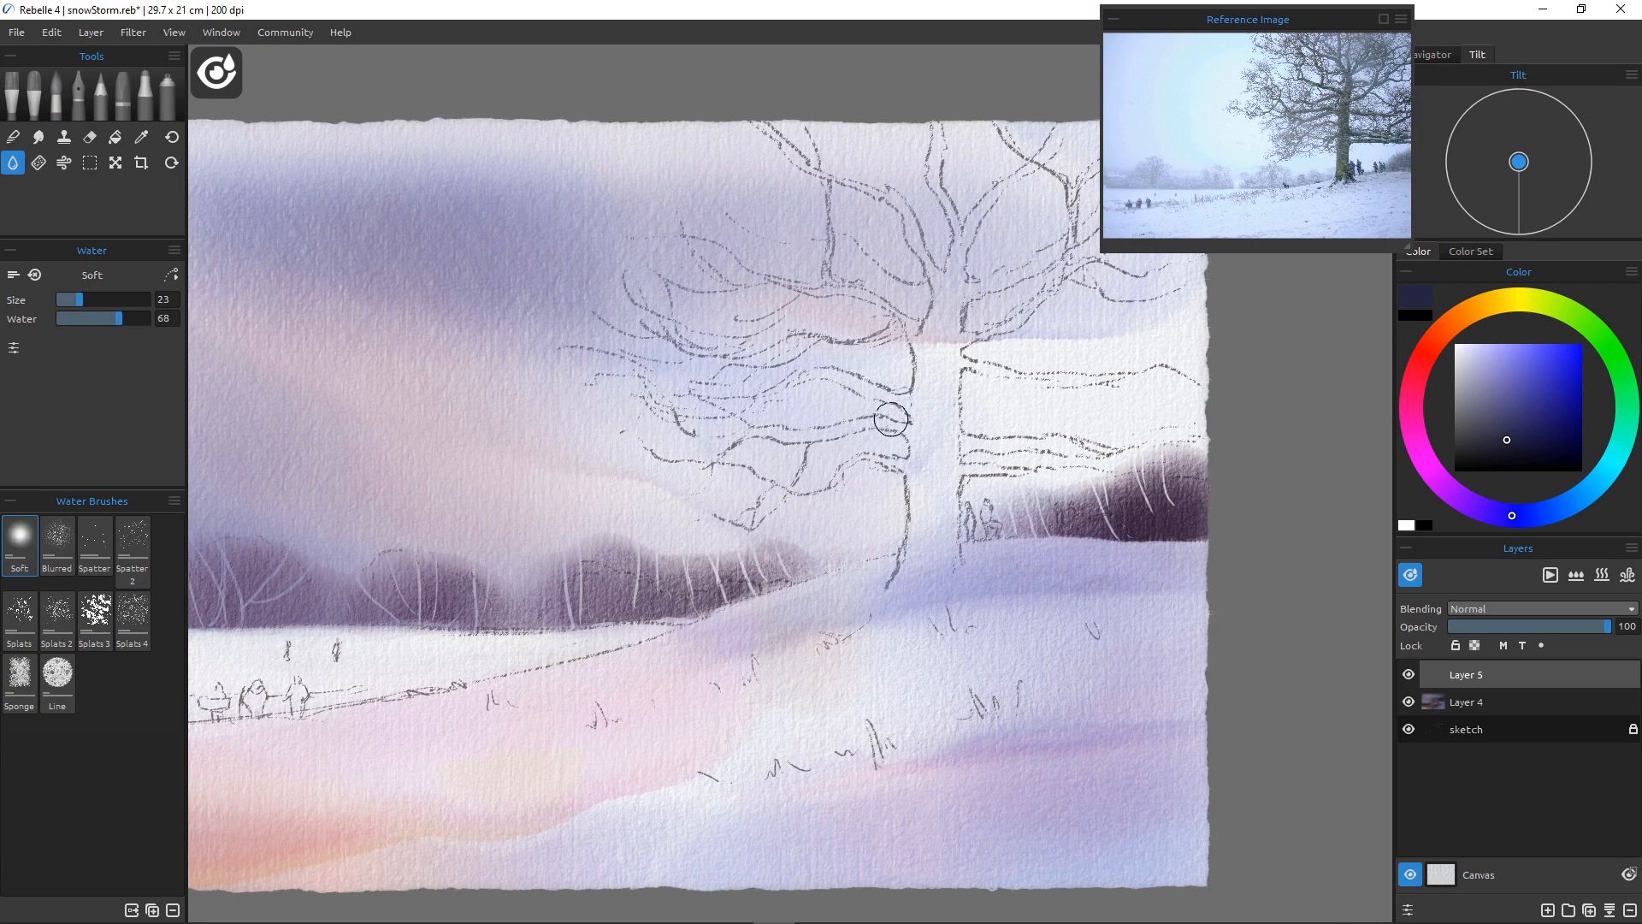
mouse_move(936, 325)
mouse_down()
mouse_move(918, 454)
mouse_move(931, 436)
mouse_move(936, 485)
mouse_move(913, 582)
mouse_up()
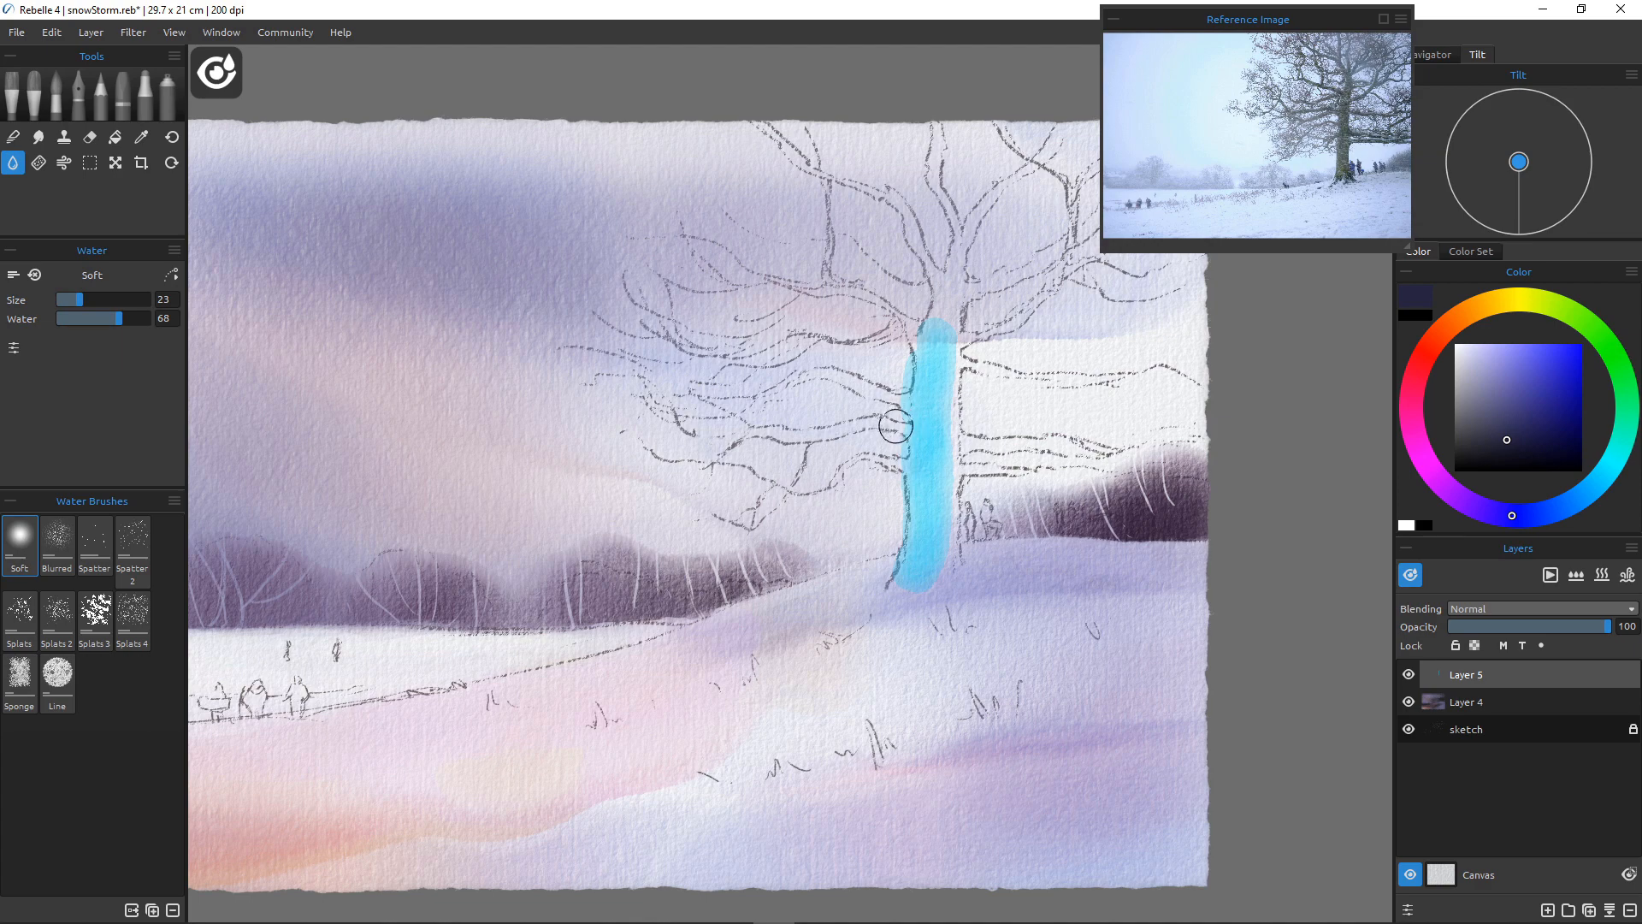
Reduce the Soft water brush to size 10 and wet the main branches on the trunk's left side and crown
key(bracketleft)
key(bracketleft)
key(bracketleft)
key(bracketleft)
key(bracketleft)
key(bracketleft)
key(bracketleft)
key(bracketleft)
key(bracketleft)
key(bracketleft)
key(bracketleft)
key(bracketleft)
key(bracketleft)
mouse_move(909, 399)
mouse_down()
mouse_move(840, 378)
mouse_move(895, 398)
mouse_move(900, 427)
mouse_move(809, 437)
mouse_move(875, 459)
mouse_move(830, 490)
mouse_up()
mouse_move(908, 337)
mouse_down()
mouse_move(863, 294)
mouse_move(946, 312)
mouse_move(946, 338)
mouse_move(955, 285)
mouse_move(933, 320)
mouse_move(903, 205)
mouse_up()
mouse_move(937, 274)
mouse_down()
mouse_move(971, 215)
mouse_move(957, 225)
mouse_move(930, 165)
mouse_up()
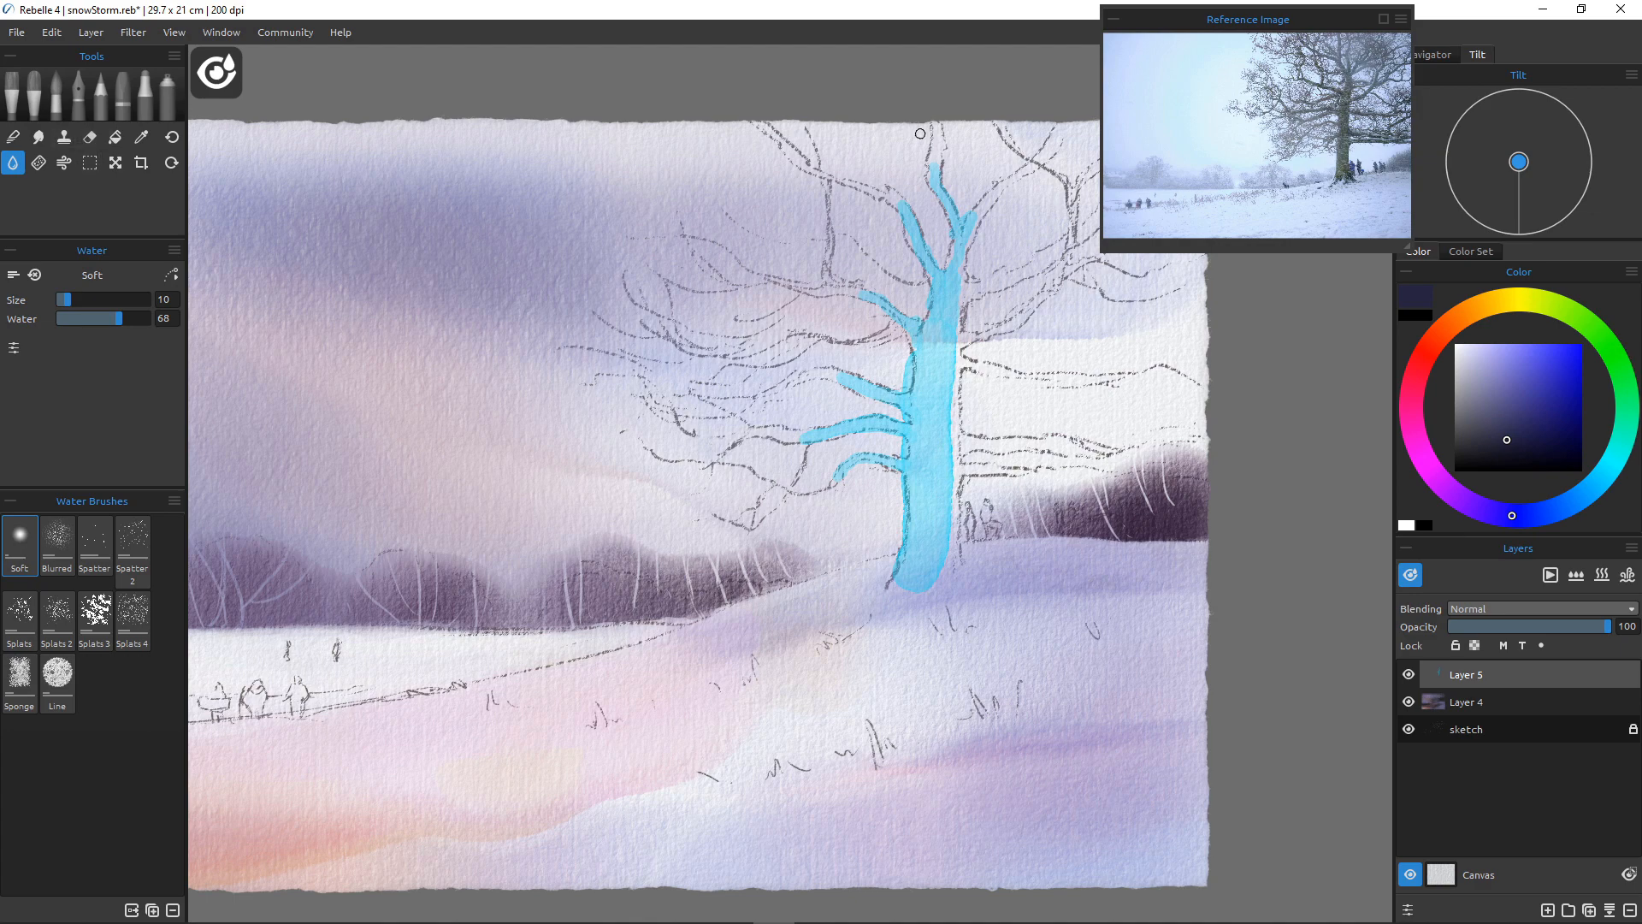
Dry small spots along the wet trunk and lower branch with the Spatter dry brush reduced to size 9
click(90, 137)
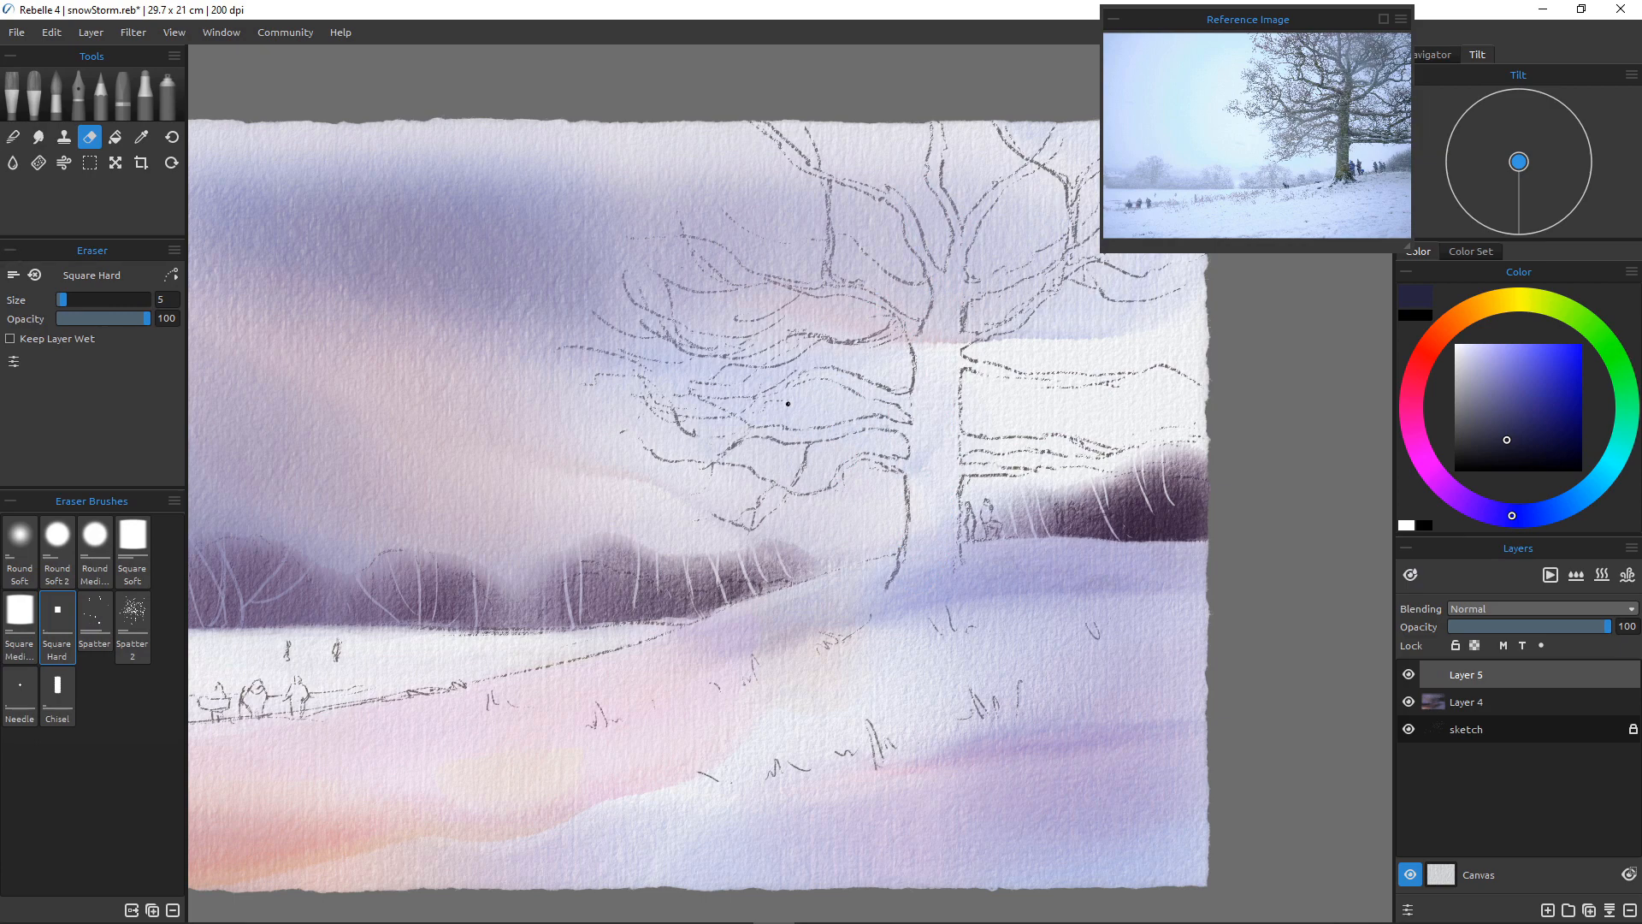
key(w)
key(d)
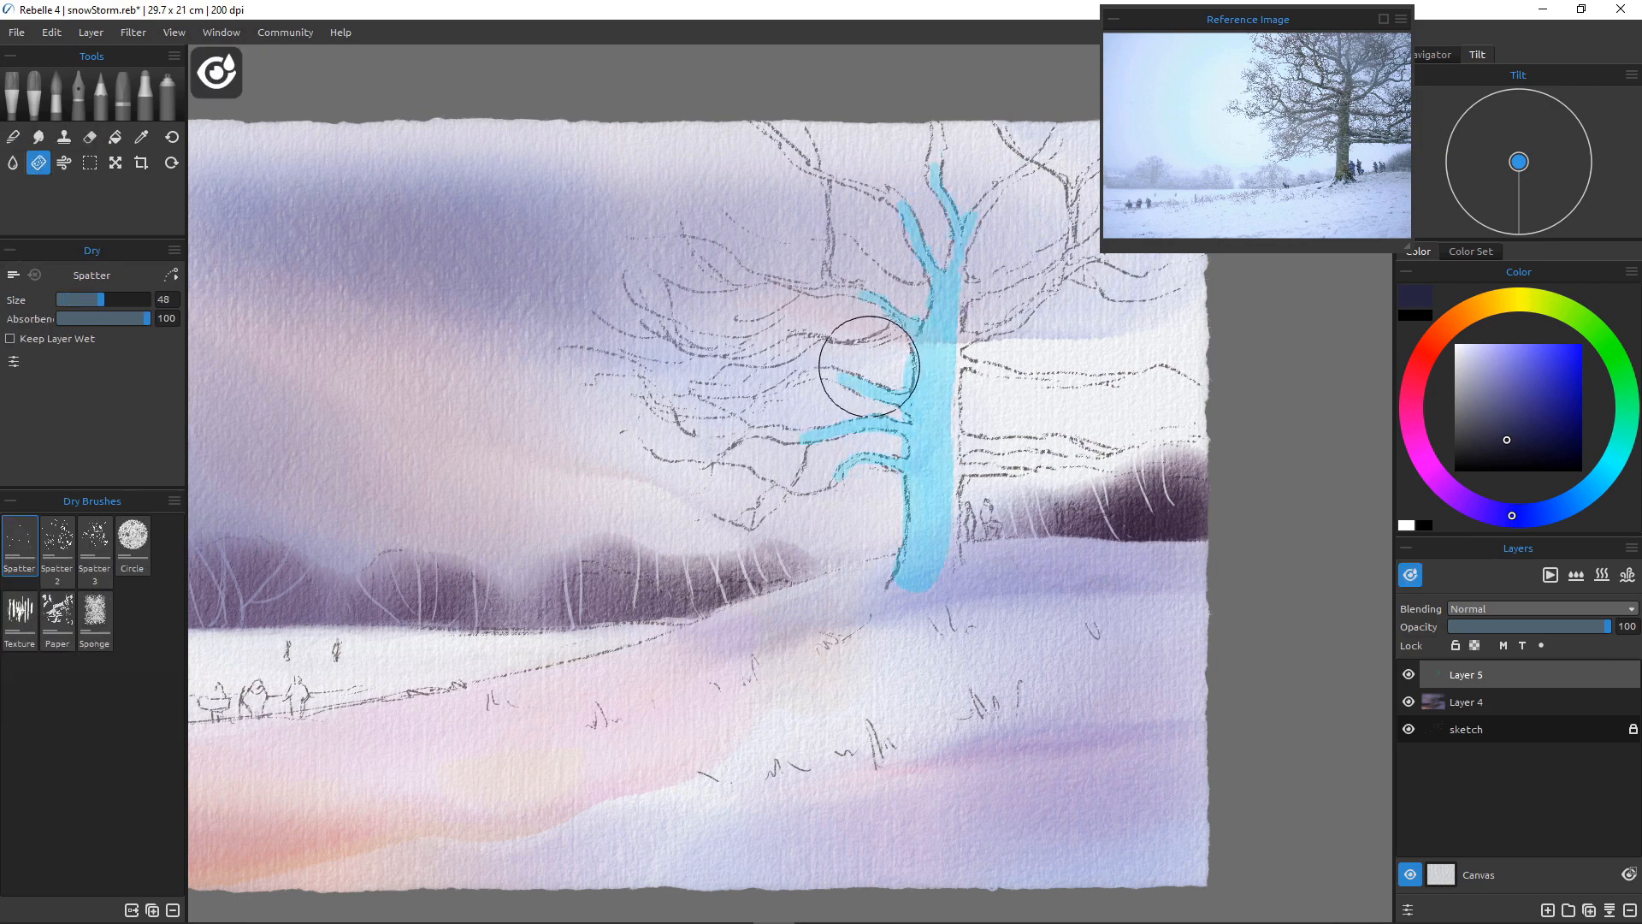
key(bracketleft)
key(bracketleft)
key(bracketleft)
key(bracketleft)
key(bracketleft)
key(bracketleft)
key(bracketleft)
key(bracketleft)
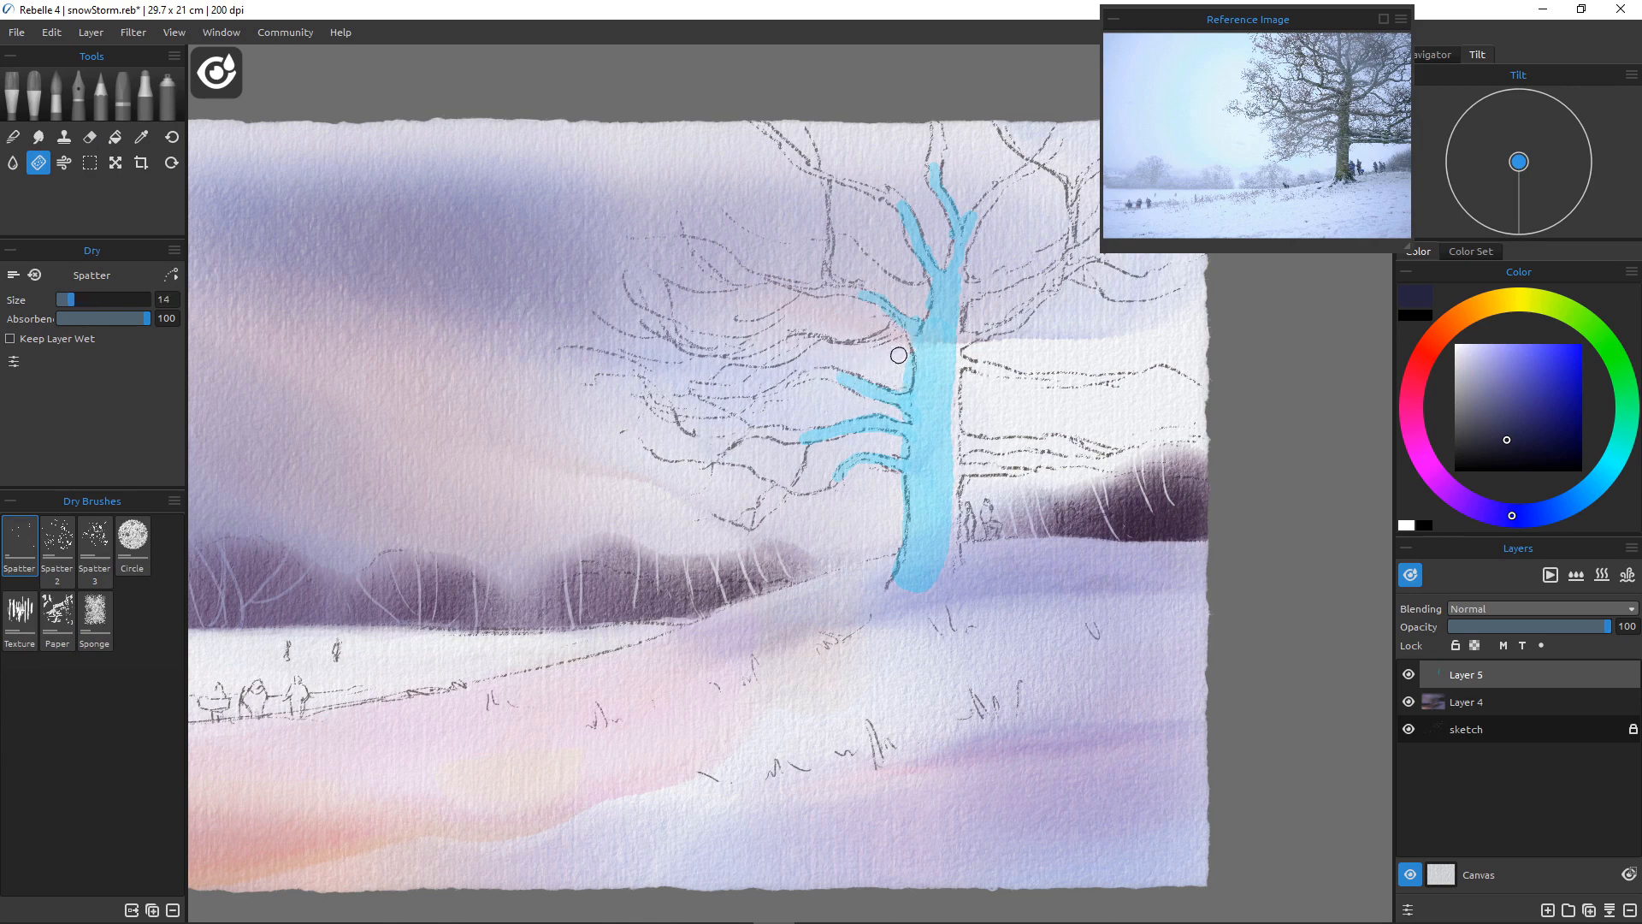
key(bracketleft)
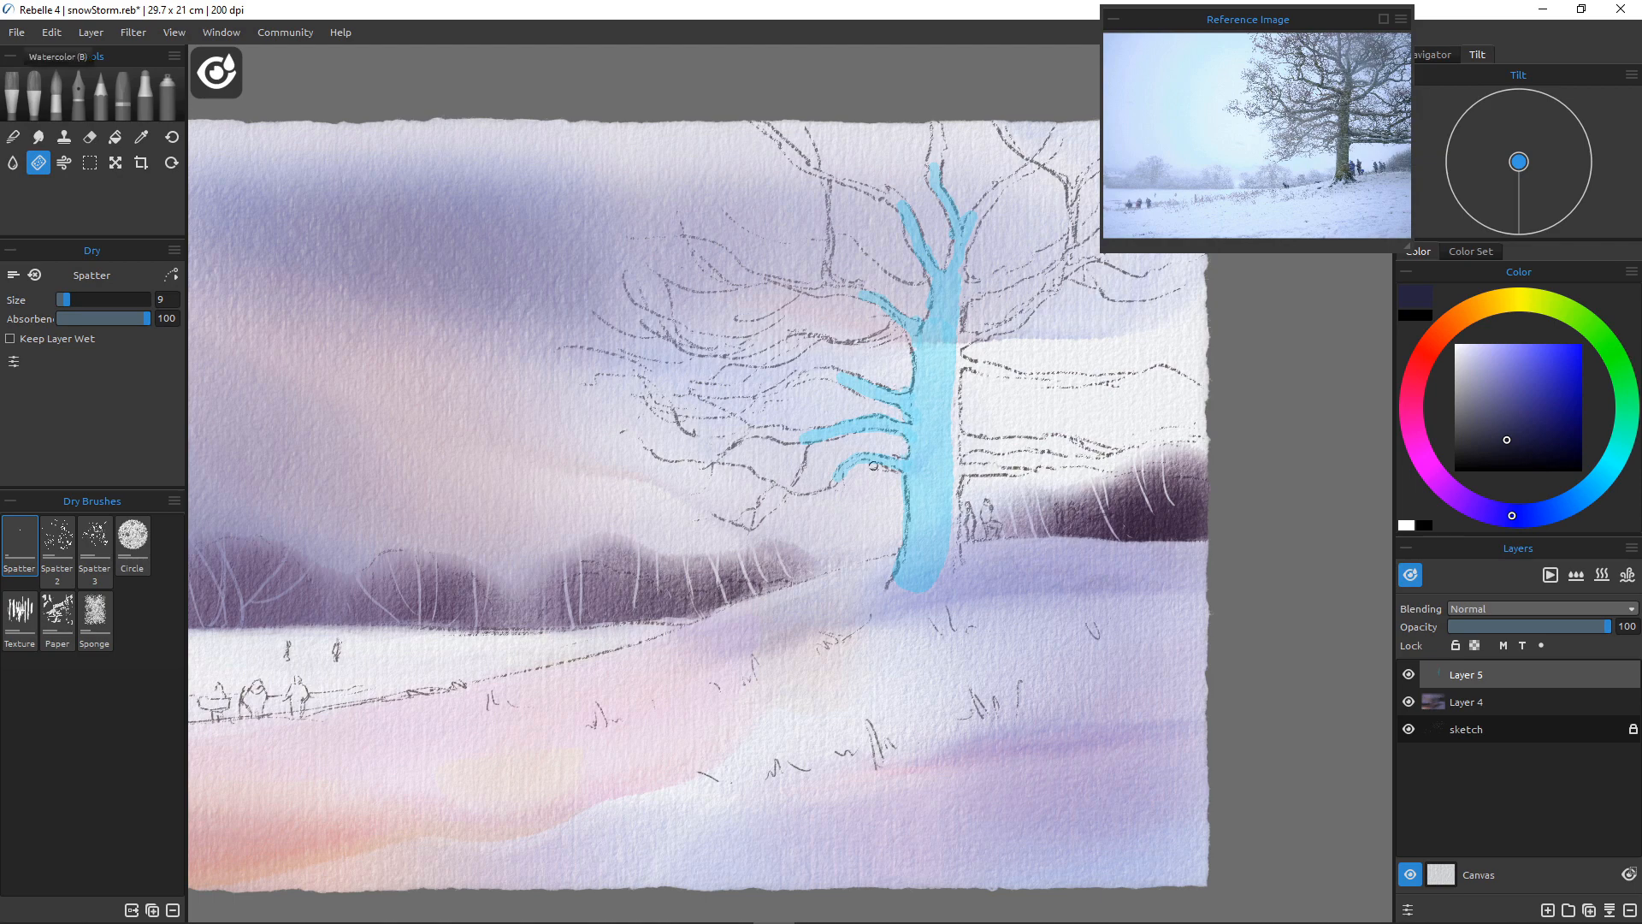
Paint a muted blue-violet shadow down the trunk's right side with the Round 2 watercolour brush at size 10 and opacity 63
click(55, 95)
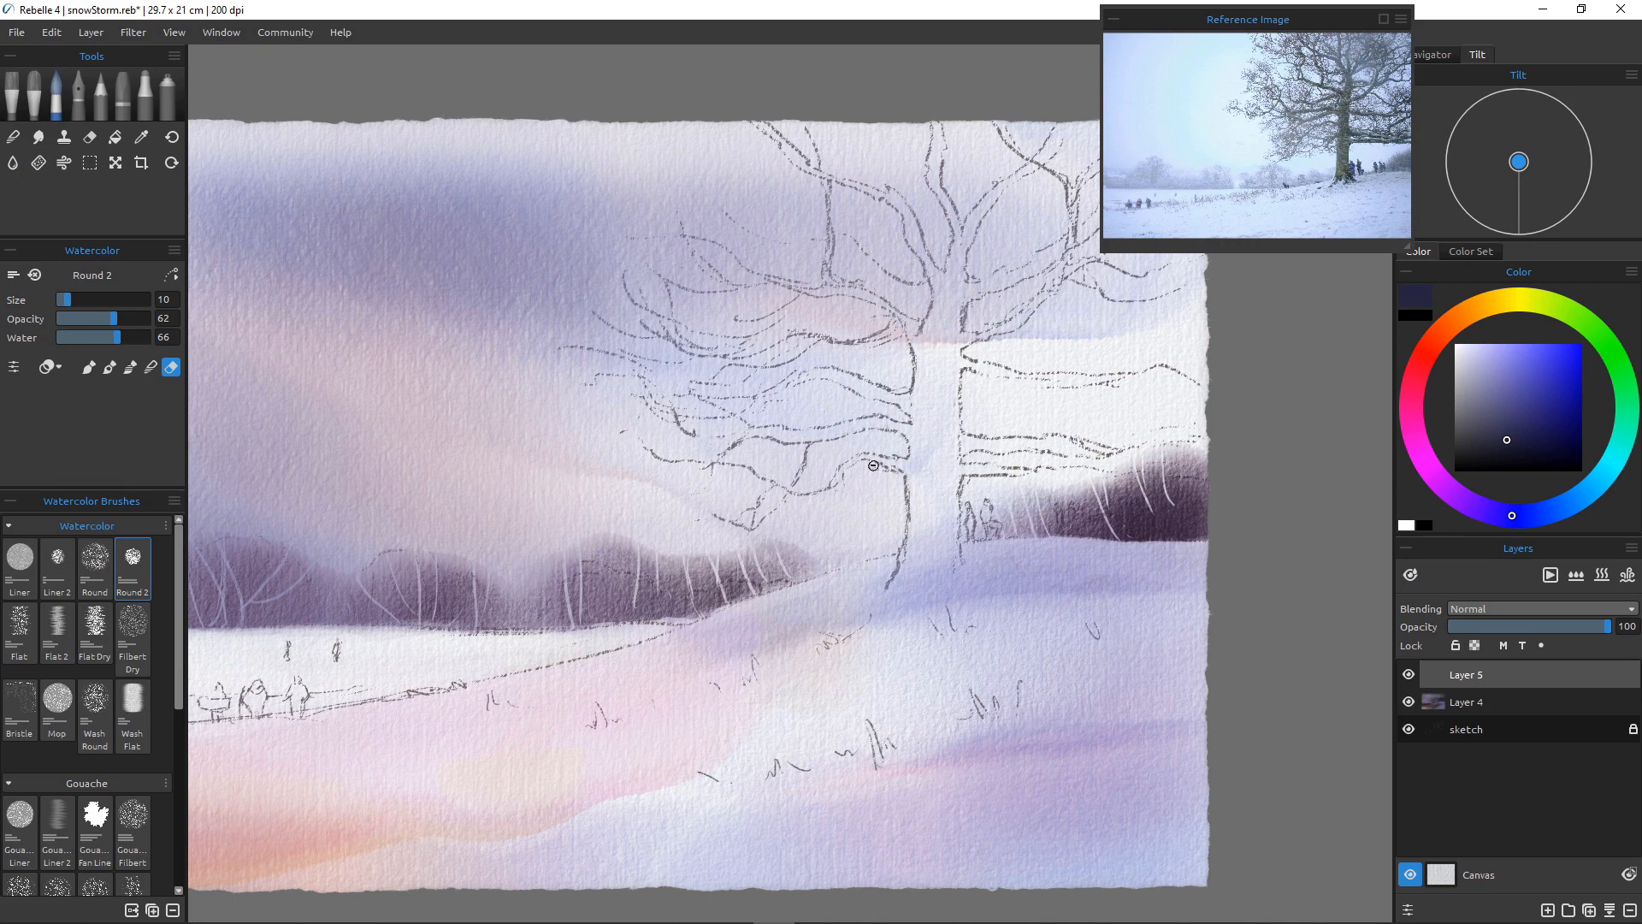
key(e)
alt+click(249, 342)
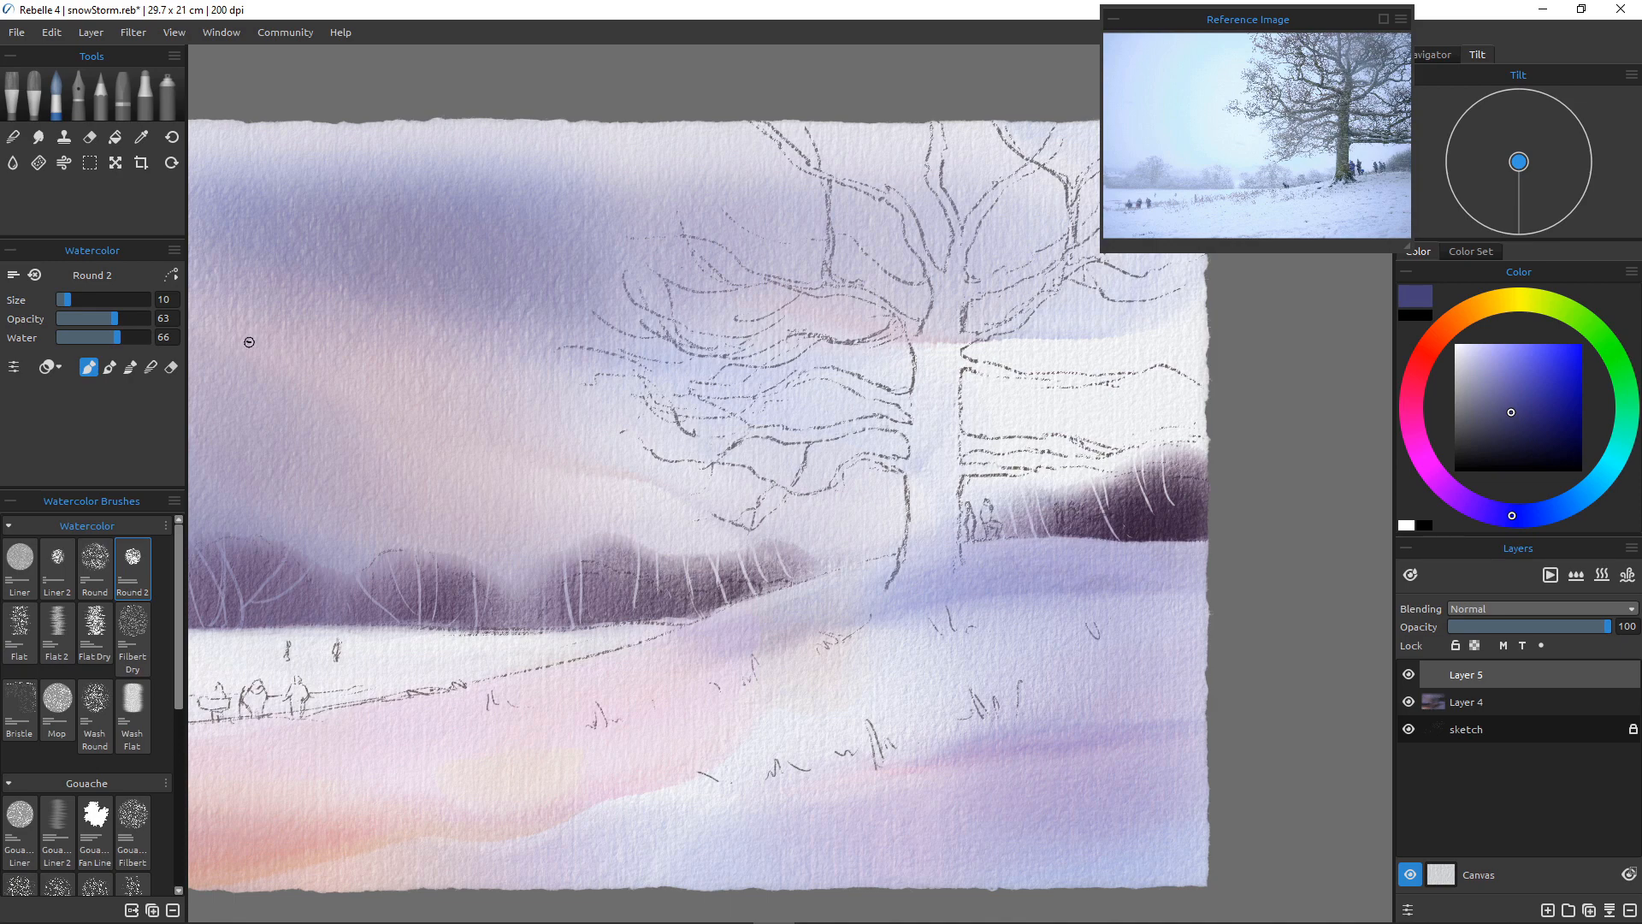
mouse_move(953, 415)
mouse_down()
mouse_move(955, 398)
mouse_move(957, 566)
mouse_up()
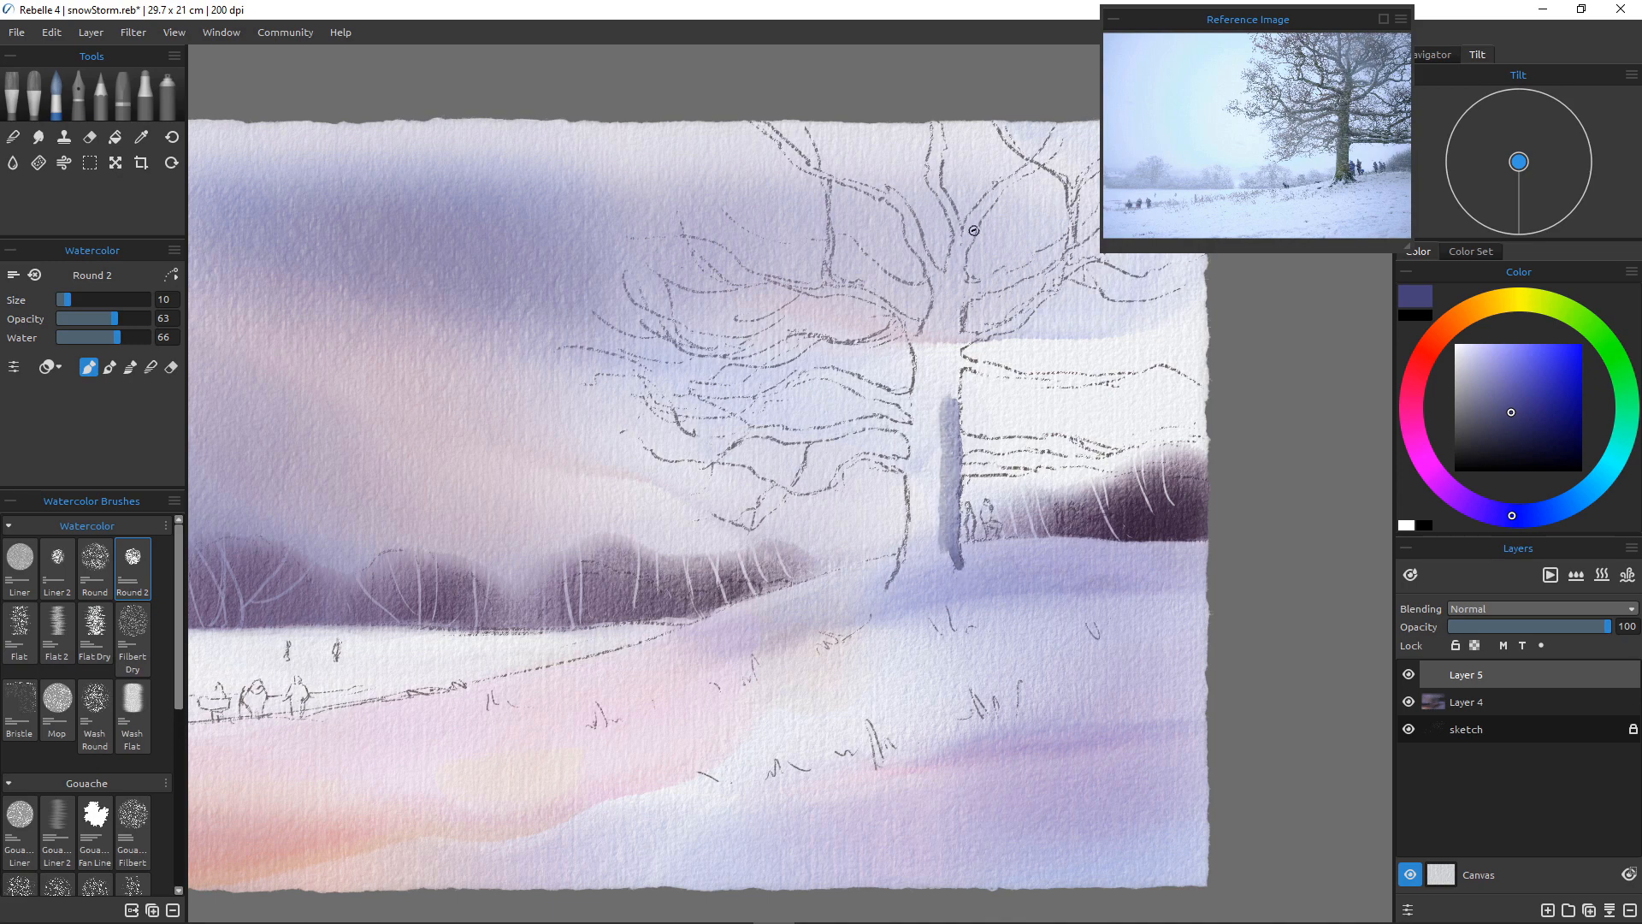
Extend the blue-violet shadow along the upper trunk and paint the main limbs reaching out on its right side
drag(971, 237, 957, 422)
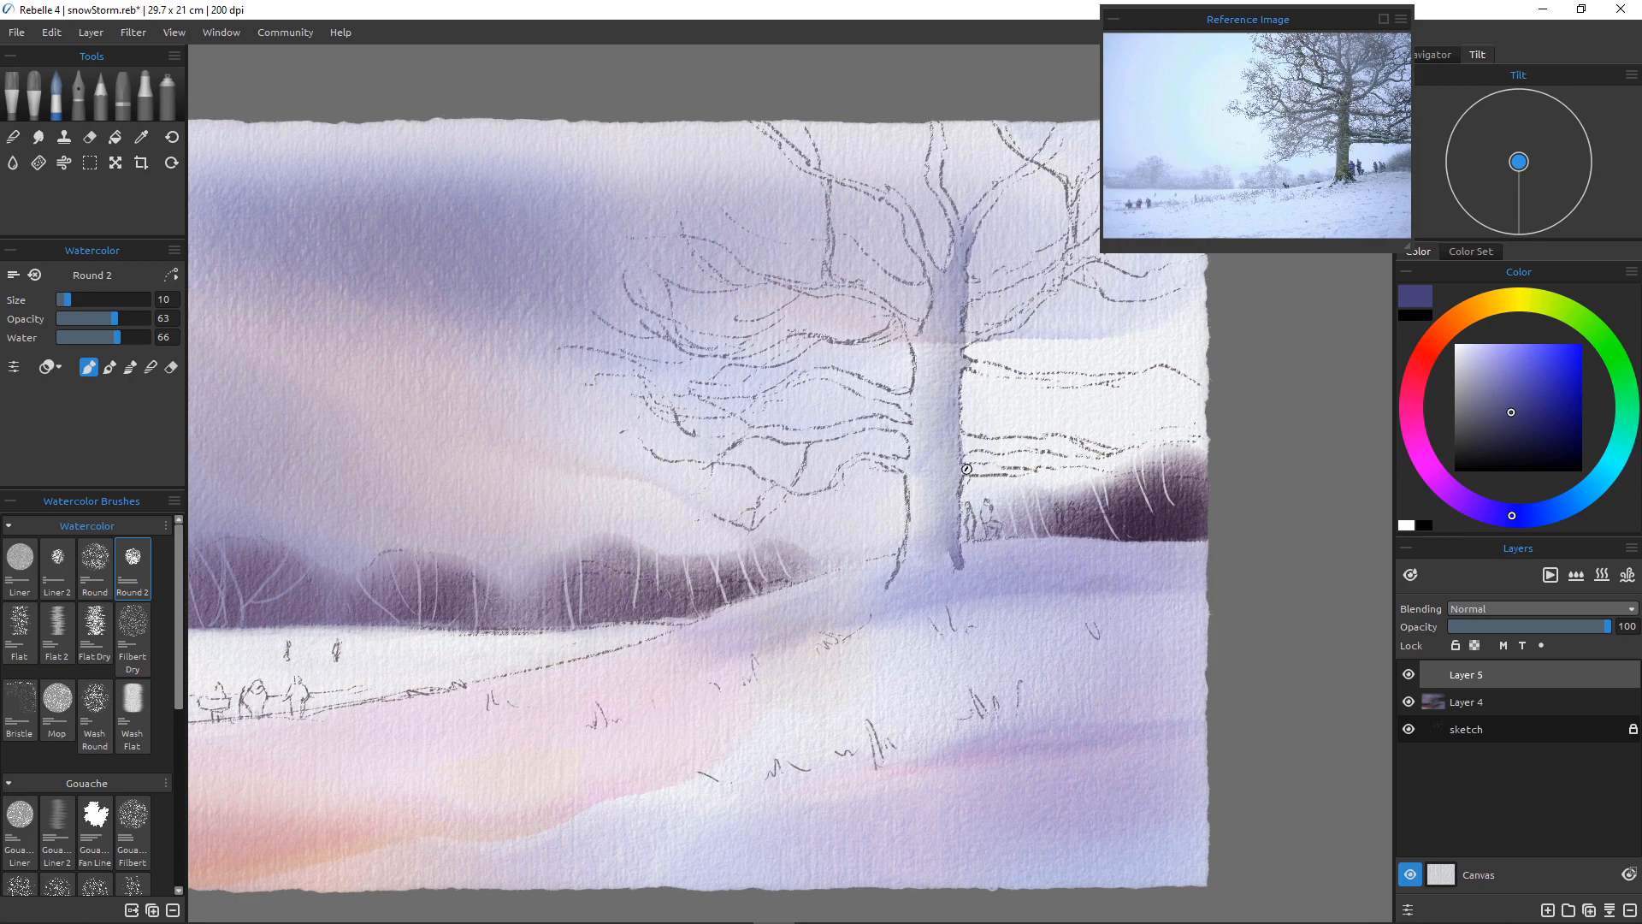
mouse_move(966, 470)
mouse_down()
mouse_move(1031, 470)
mouse_move(958, 444)
mouse_move(1116, 453)
mouse_up()
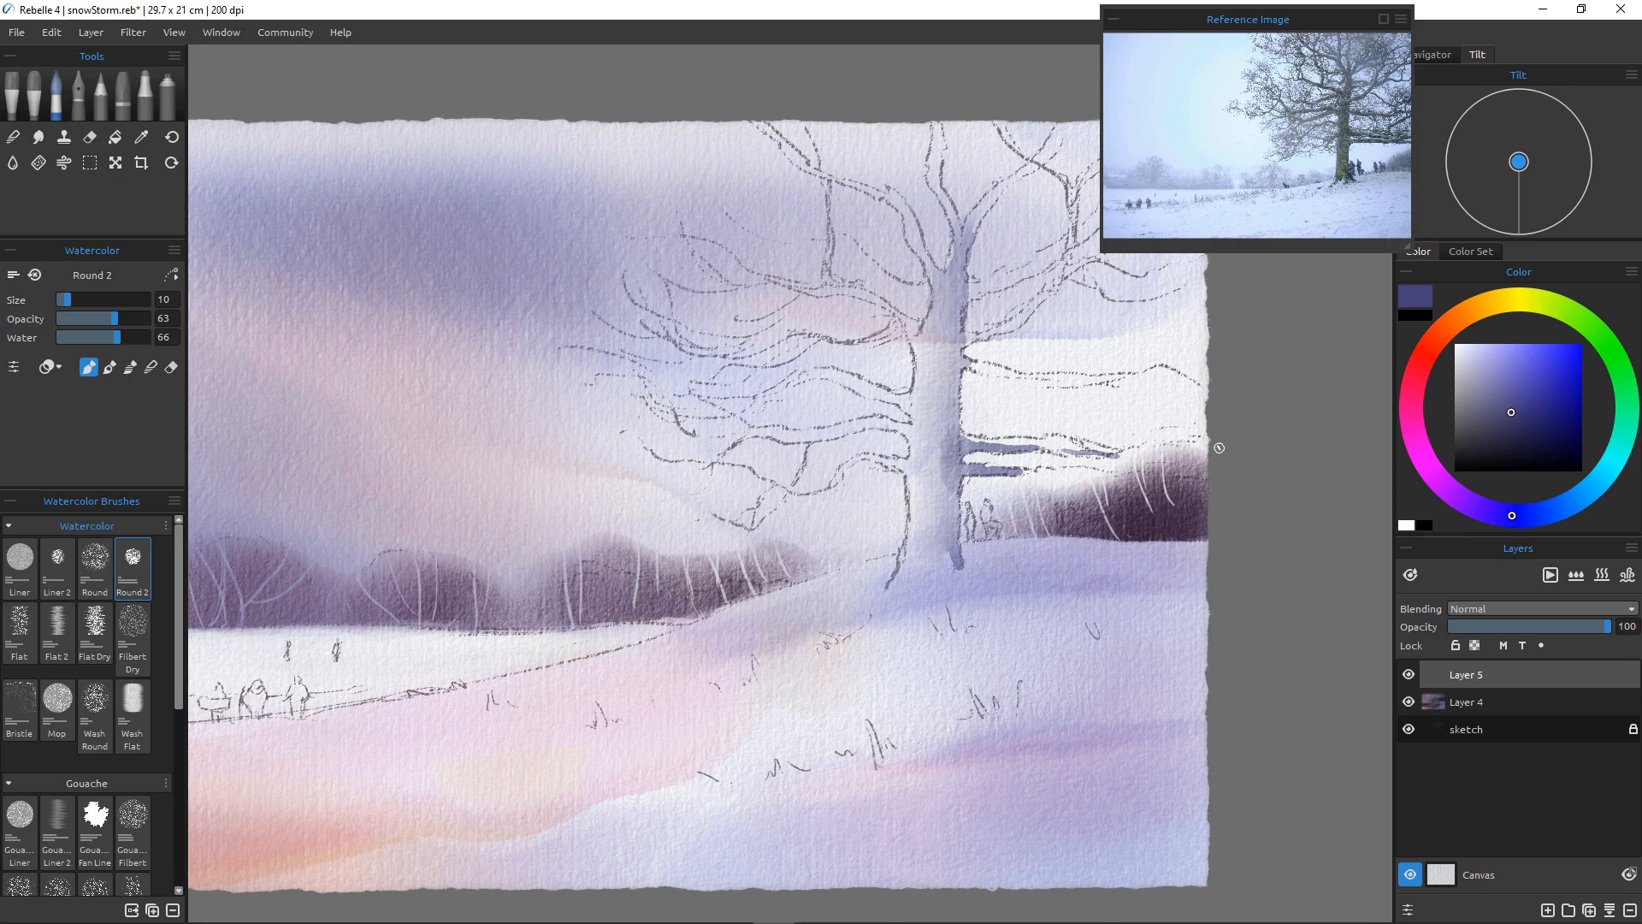
mouse_move(965, 361)
mouse_down()
mouse_move(1061, 381)
mouse_move(1176, 354)
mouse_up()
mouse_move(968, 337)
mouse_down()
mouse_move(1059, 278)
mouse_move(1109, 287)
mouse_up()
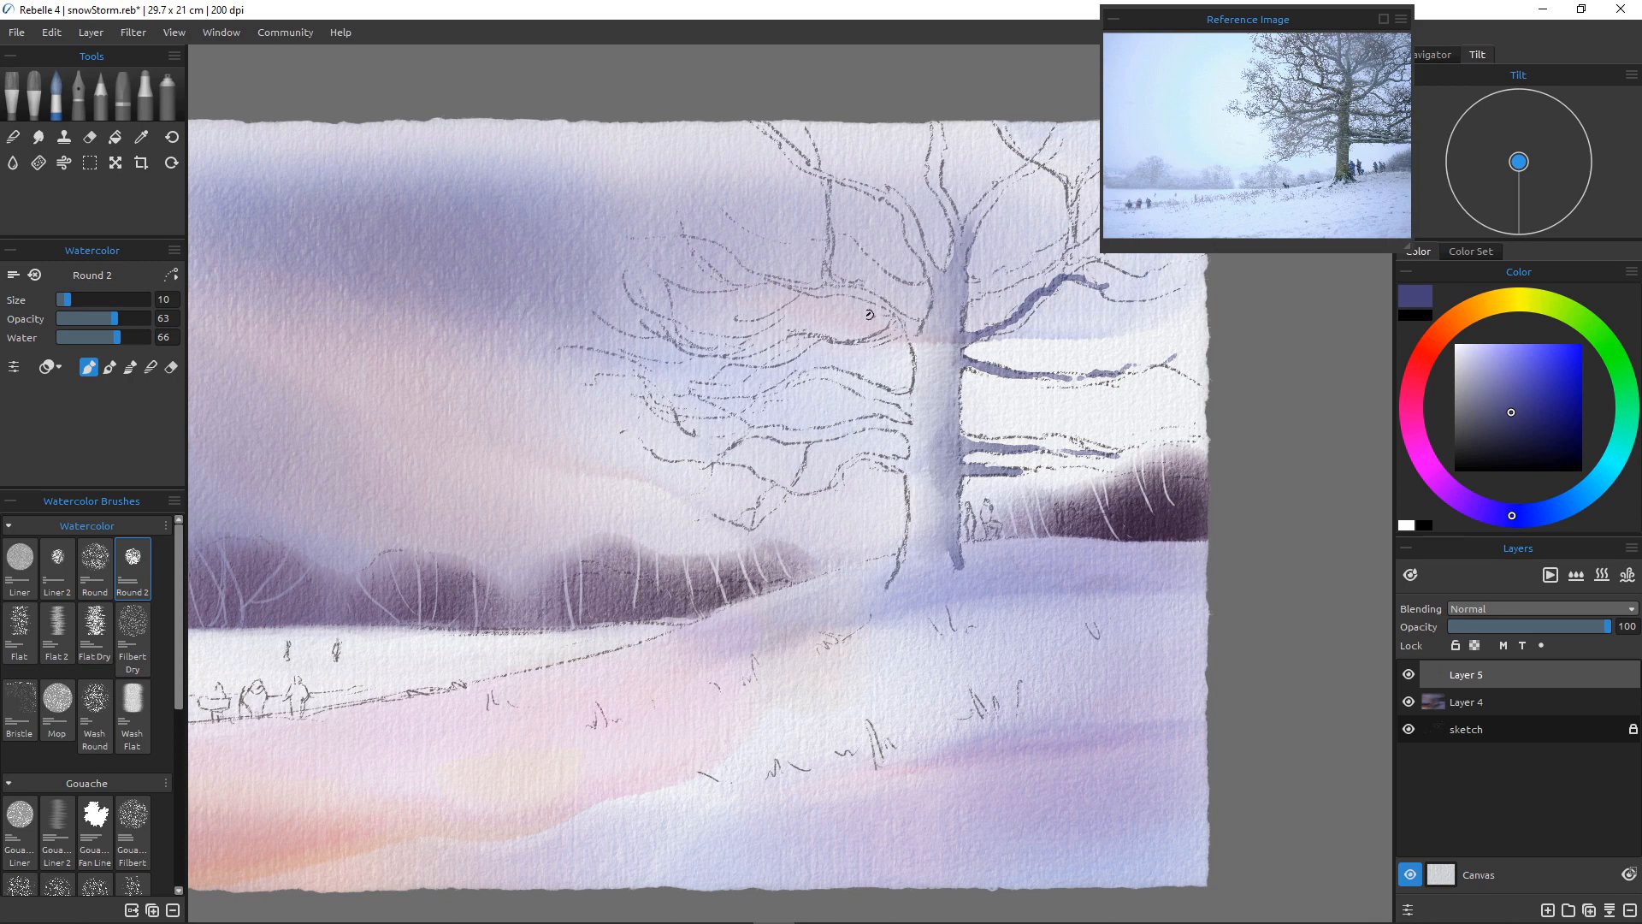
Paint the four main limbs on the trunk's left side in blue-violet along the sketch lines
mouse_move(890, 304)
mouse_down()
mouse_move(895, 319)
mouse_move(915, 336)
mouse_move(867, 294)
mouse_move(757, 276)
mouse_move(784, 257)
mouse_move(828, 275)
mouse_up()
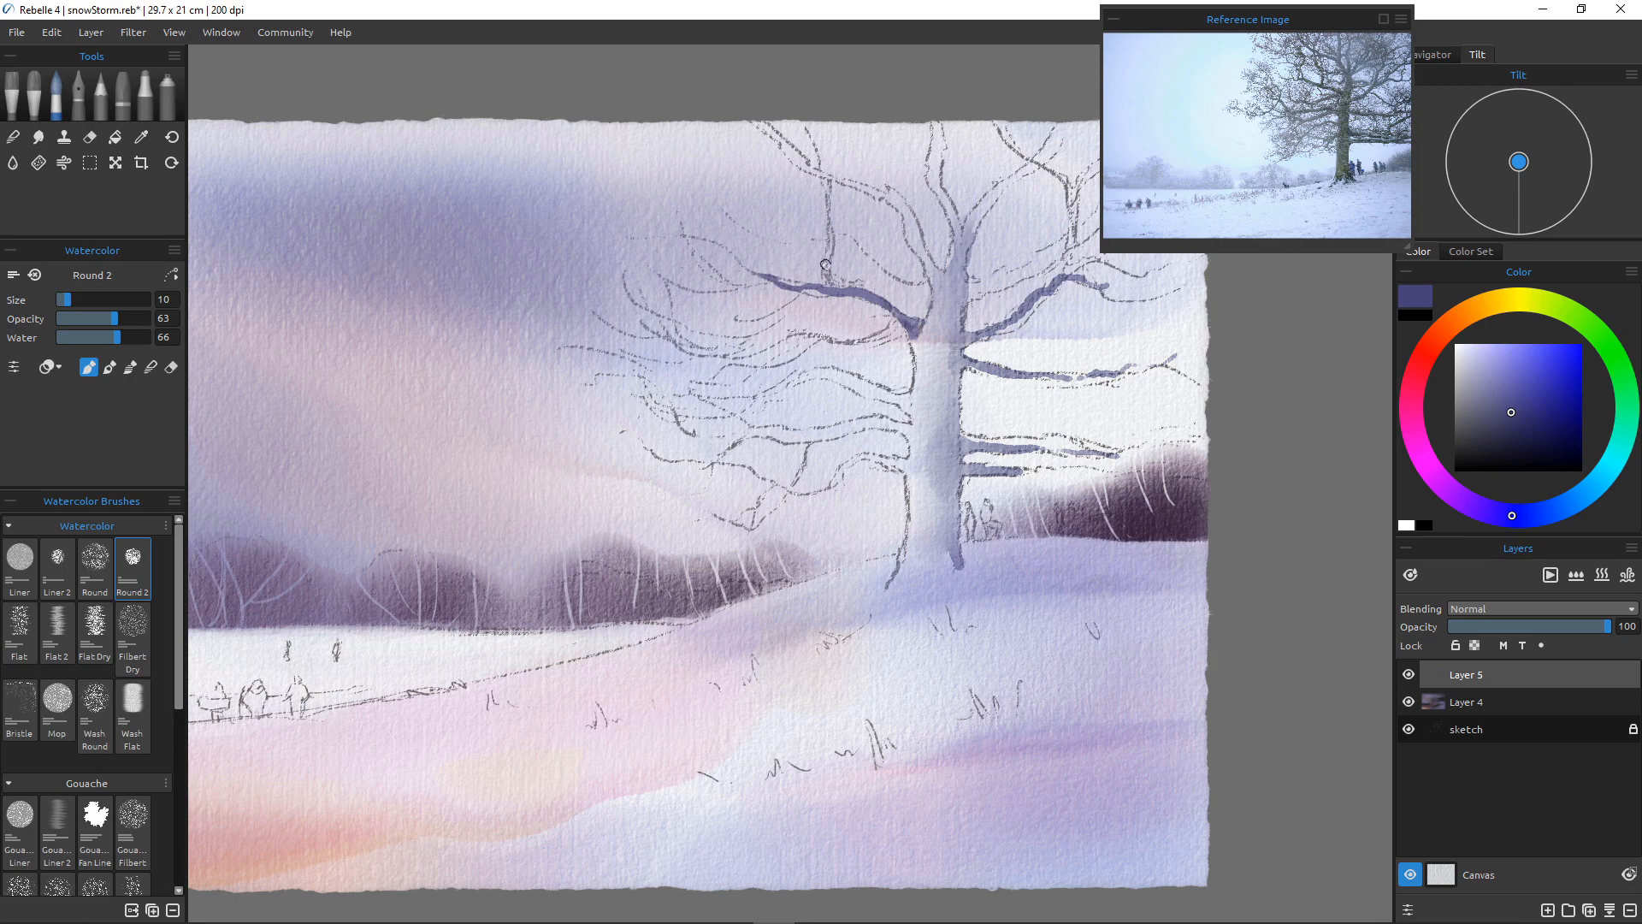
mouse_move(914, 399)
mouse_down()
mouse_move(827, 371)
mouse_move(776, 385)
mouse_move(912, 392)
mouse_up()
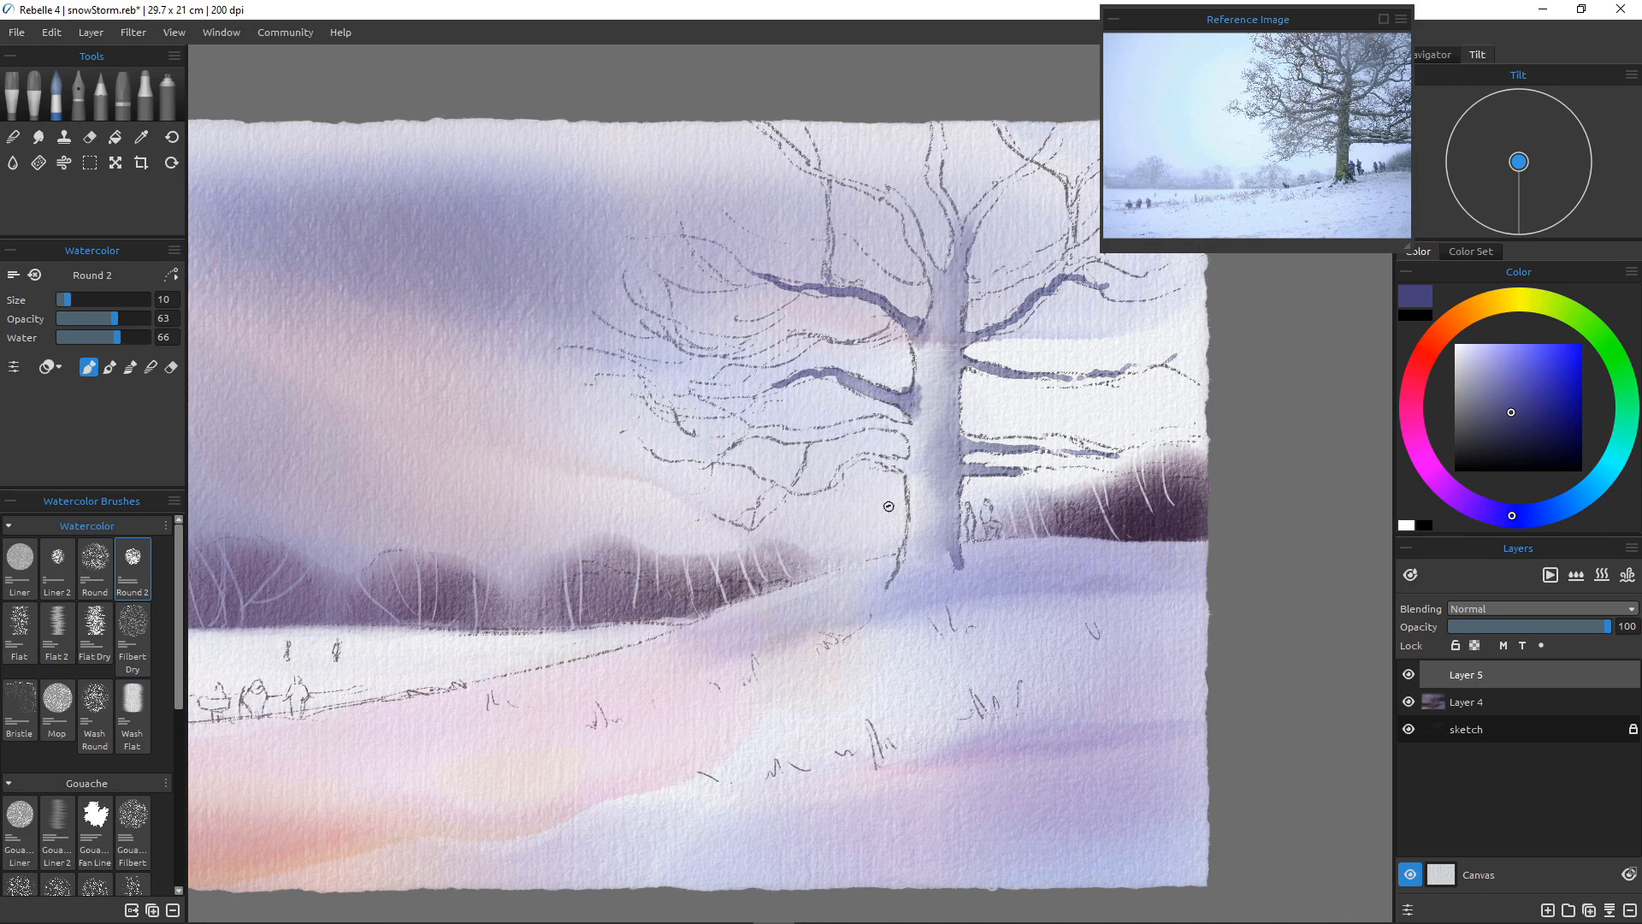
mouse_move(914, 437)
mouse_down()
mouse_move(872, 419)
mouse_move(788, 441)
mouse_move(745, 430)
mouse_up()
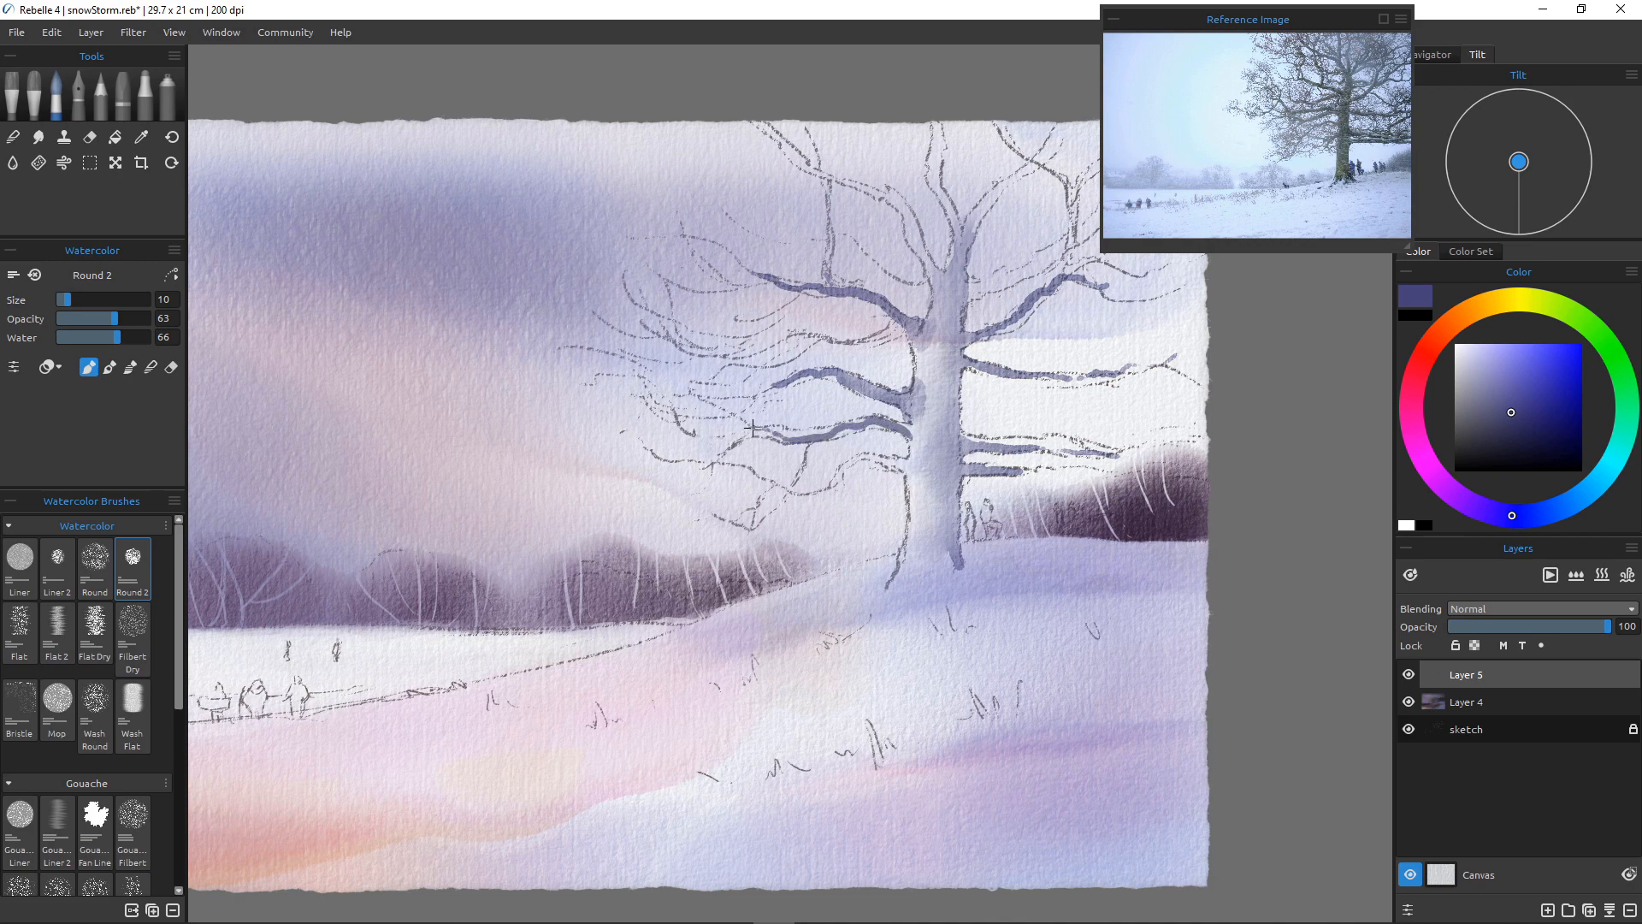
mouse_move(905, 473)
mouse_down()
mouse_move(864, 456)
mouse_move(821, 472)
mouse_up()
Paint the forked upper limbs of the crown in blue-violet, from the paper's top edge down to the trunk
drag(895, 200, 939, 295)
mouse_move(900, 202)
mouse_down()
mouse_move(824, 176)
mouse_move(753, 120)
mouse_up()
drag(930, 118, 960, 272)
mouse_move(1062, 120)
mouse_down()
mouse_move(984, 203)
mouse_move(962, 261)
mouse_up()
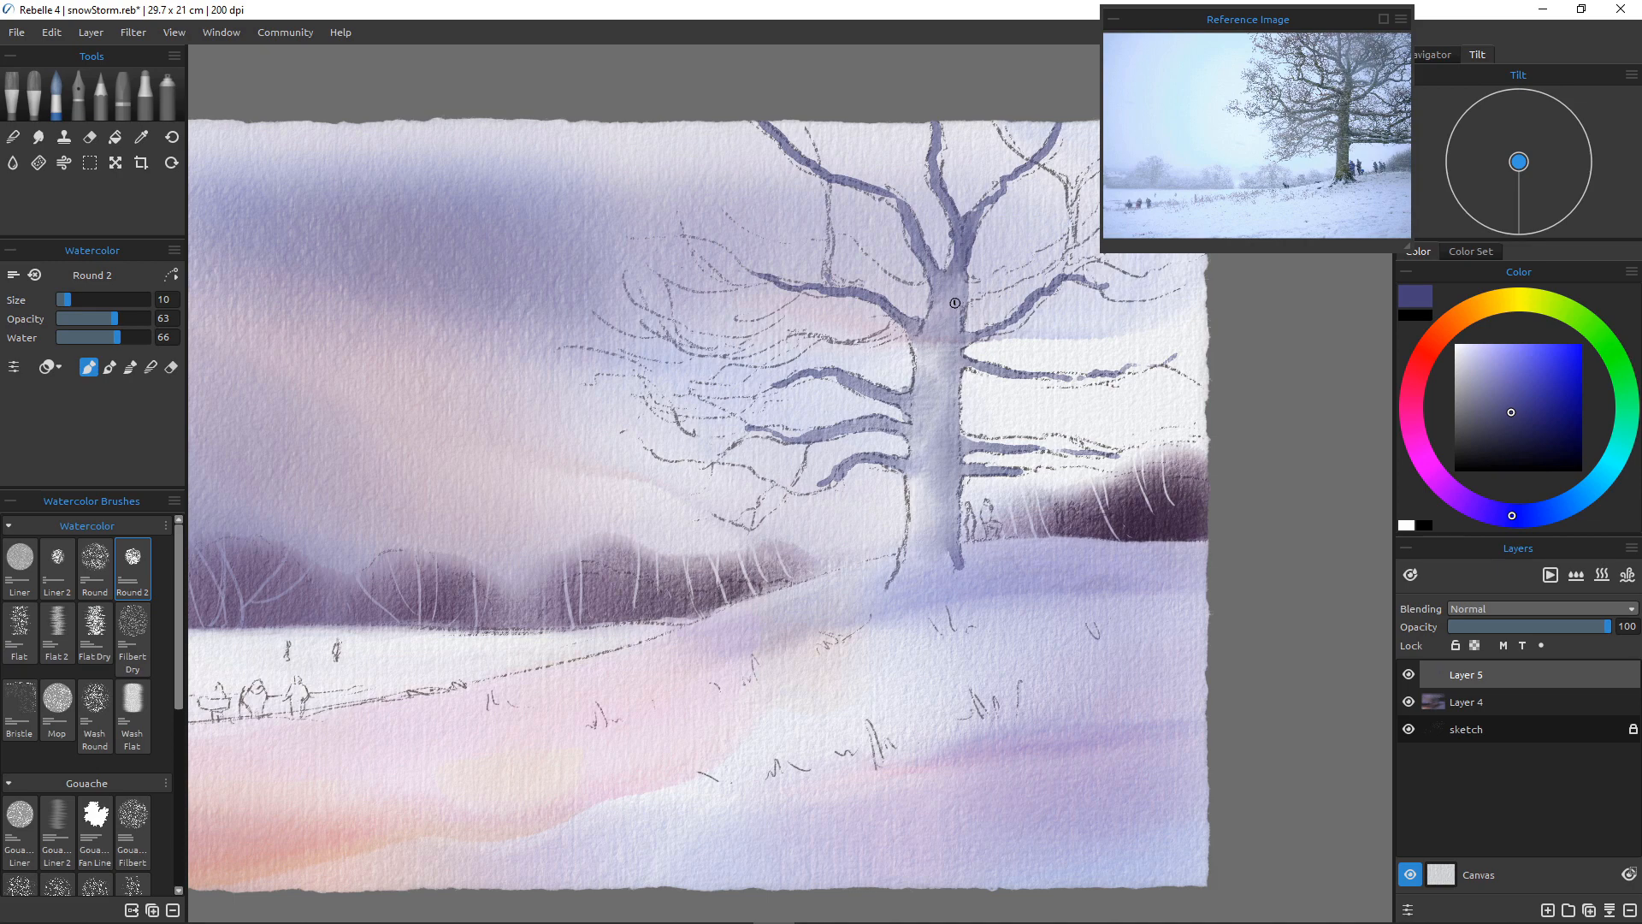
Reduce Round 2 to size 7 and paint a thin muted dark green branch on each side of the crown
key(bracketleft)
key(bracketleft)
click(1627, 408)
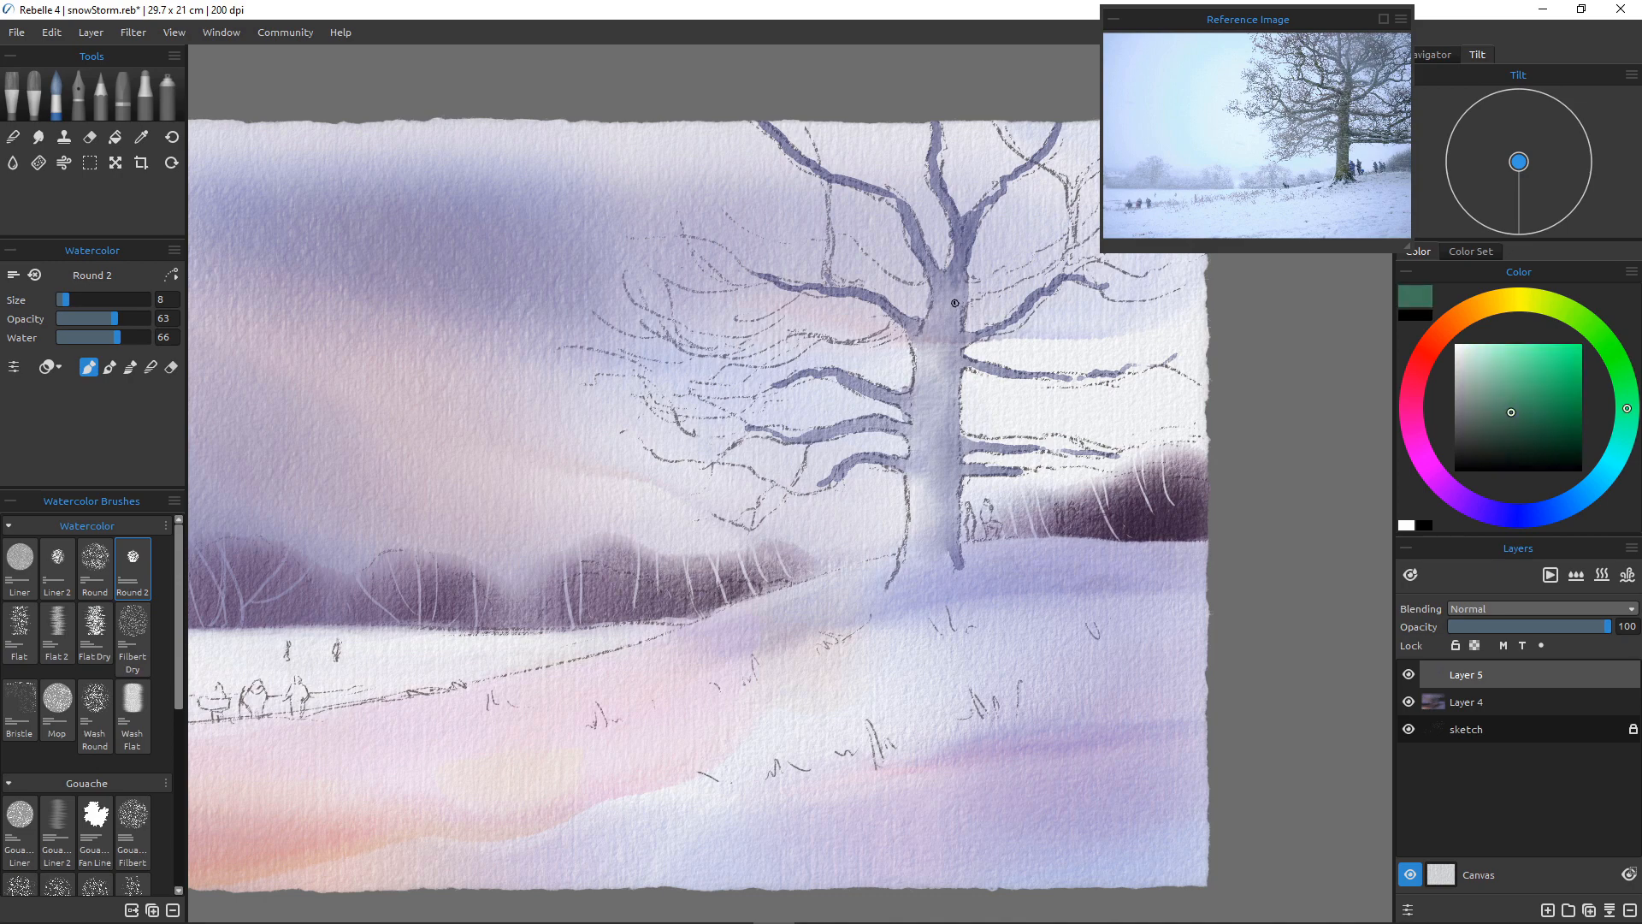
click(1504, 435)
click(1493, 424)
key(bracketleft)
drag(800, 119, 843, 286)
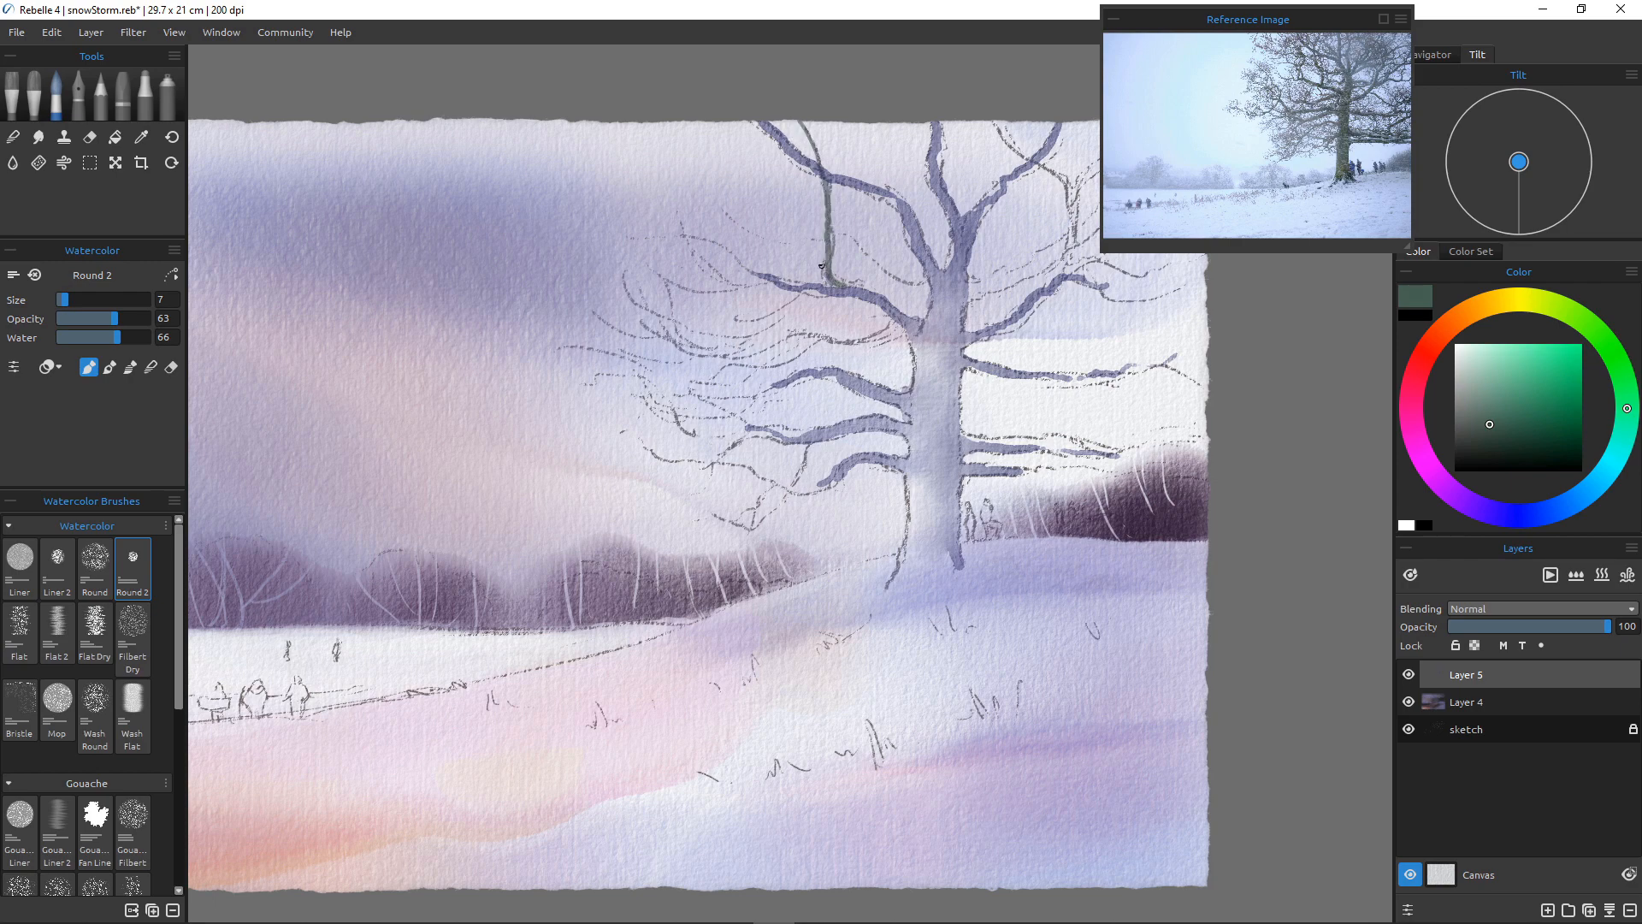
mouse_move(827, 226)
mouse_down()
mouse_move(826, 282)
mouse_move(842, 286)
mouse_up()
mouse_move(990, 131)
mouse_down()
mouse_move(1061, 183)
mouse_move(1065, 274)
mouse_up()
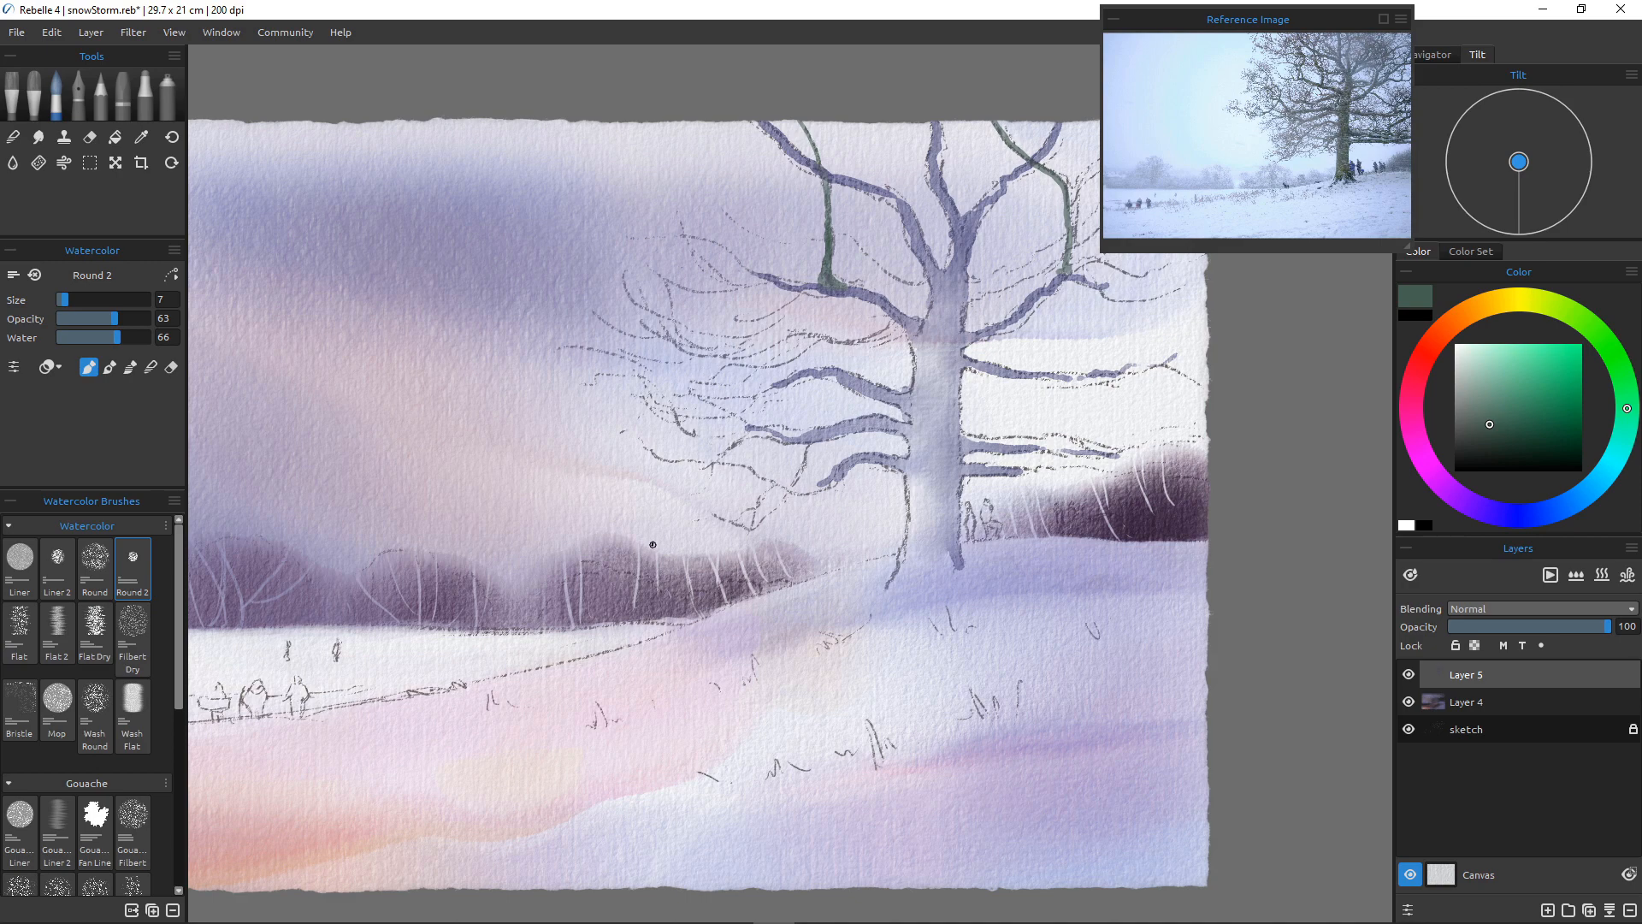
Paint thin muted green branches off the lower limbs on the tree's right side, reaching towards the paper's edge
scroll(674, 581, down, 3)
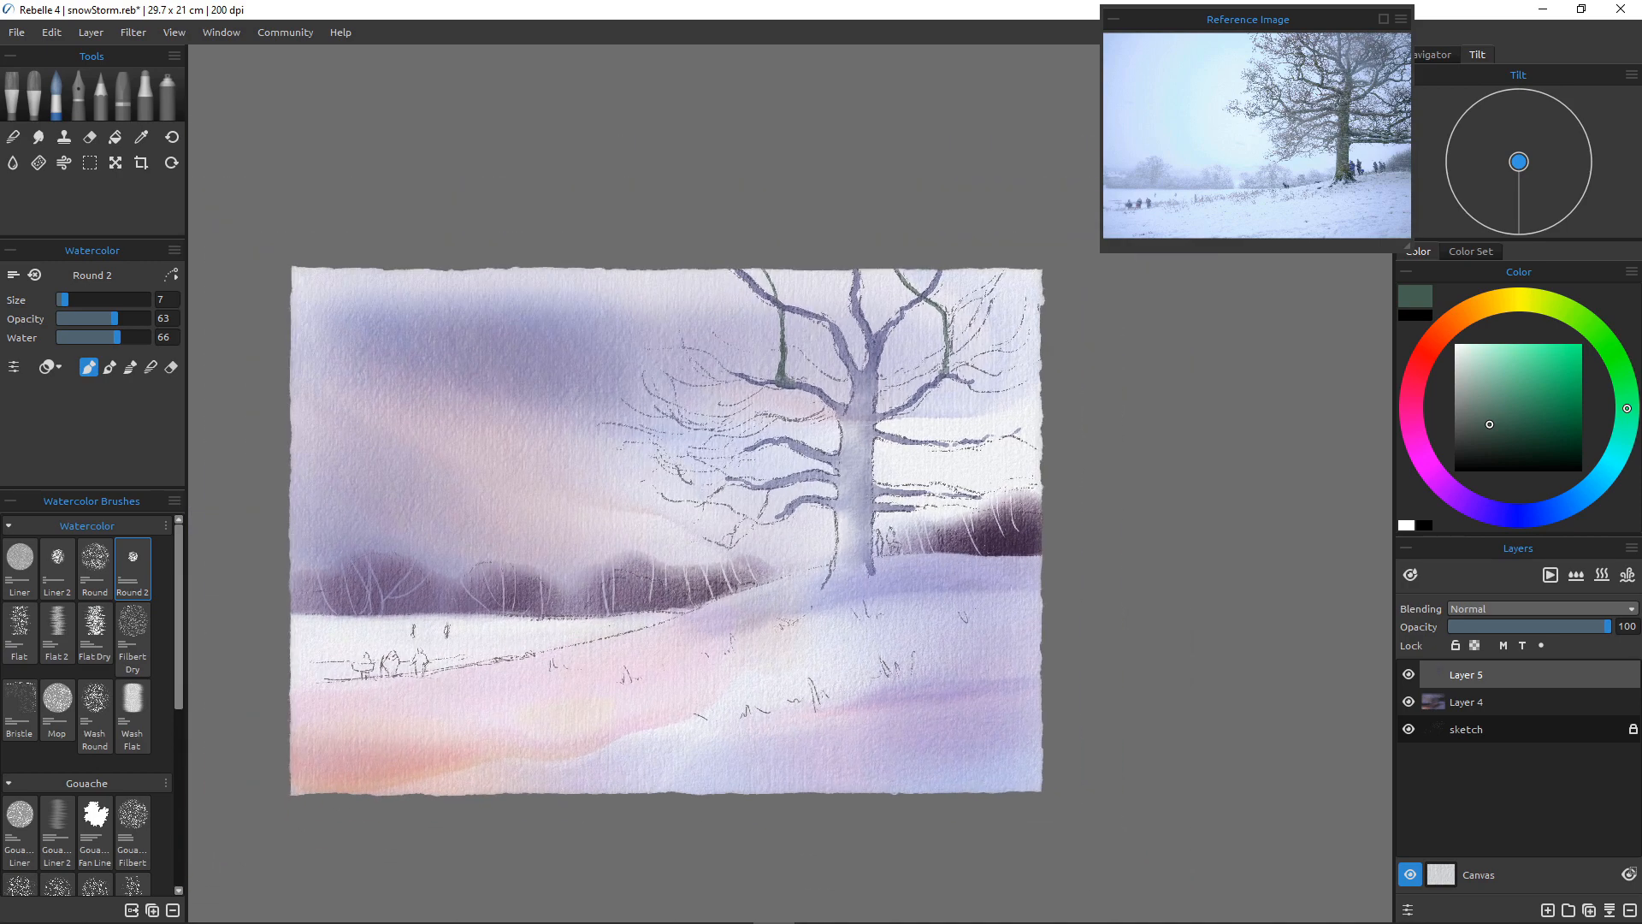
scroll(674, 580, up, 2)
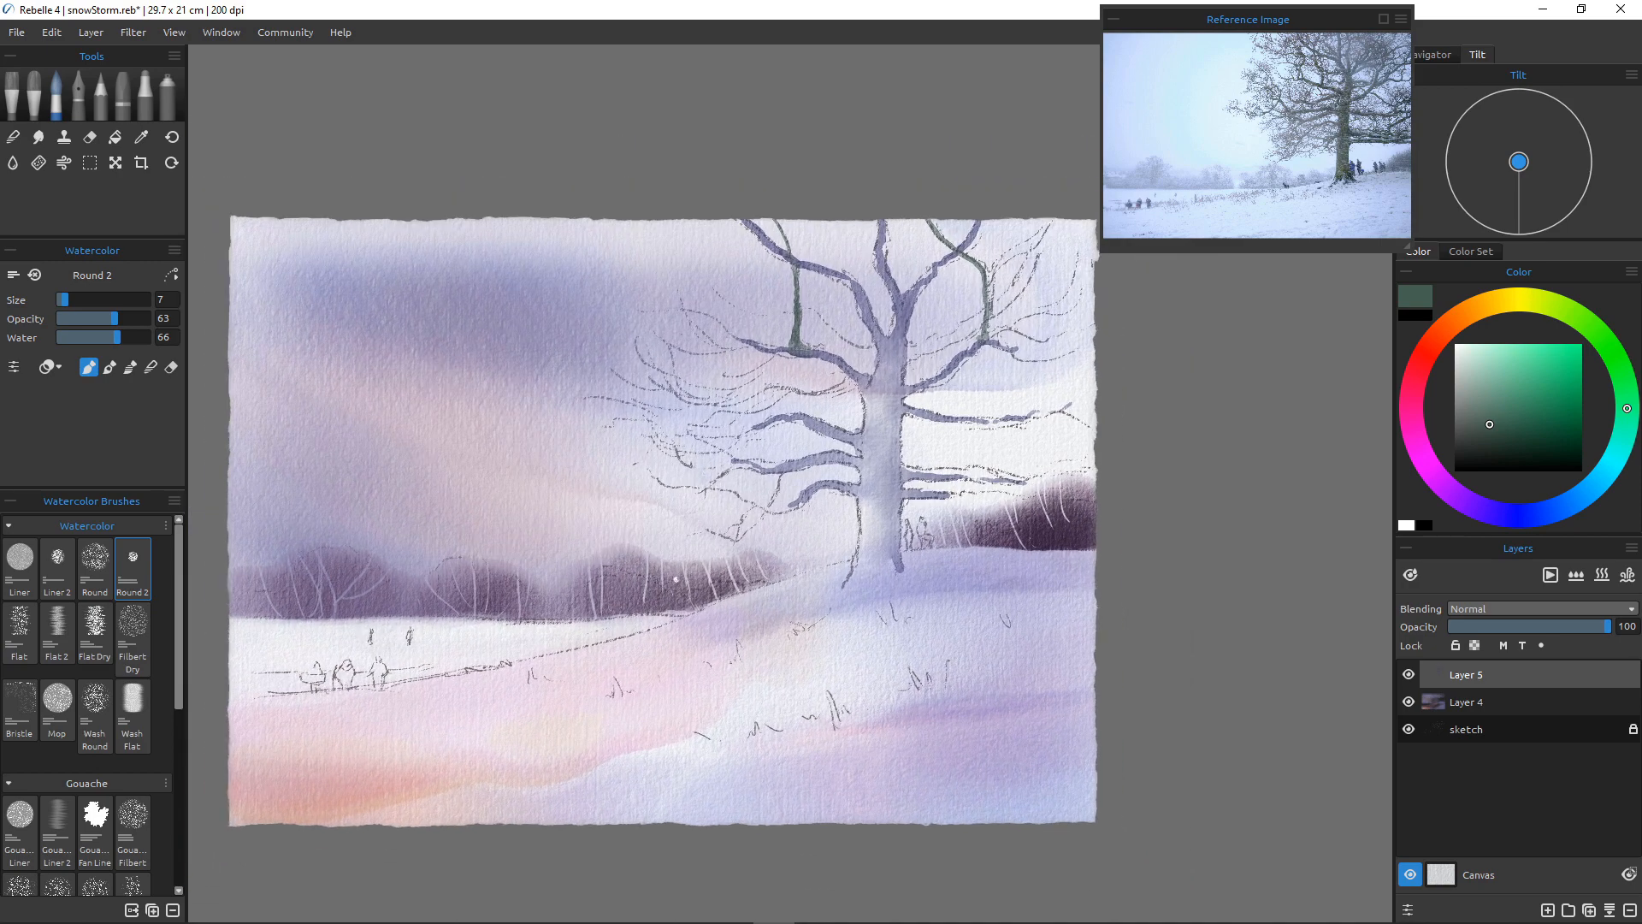
drag(1090, 472, 996, 483)
drag(1097, 441, 1050, 463)
drag(1083, 391, 967, 479)
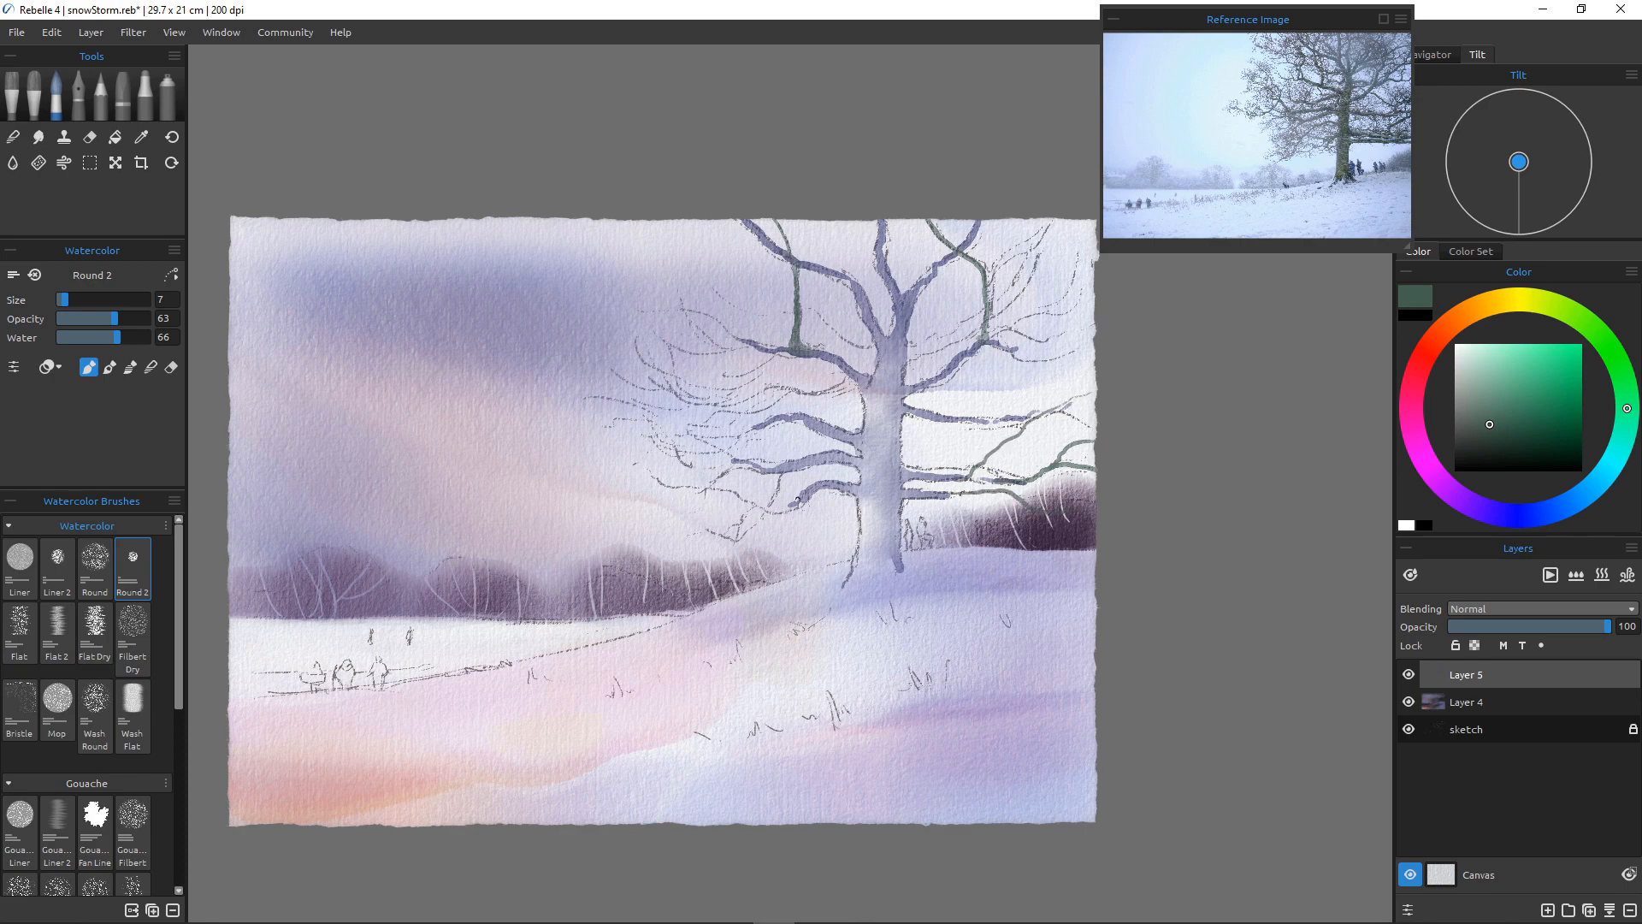
Extend the lower limbs on the tree's left side with thin, curving muted green branches
mouse_move(811, 483)
mouse_down()
mouse_move(770, 511)
mouse_move(654, 473)
mouse_up()
drag(800, 495, 684, 532)
mouse_move(786, 469)
mouse_down()
mouse_move(729, 514)
mouse_move(743, 463)
mouse_move(671, 418)
mouse_move(755, 476)
mouse_move(695, 479)
mouse_up()
mouse_move(804, 429)
mouse_down()
mouse_move(727, 429)
mouse_move(619, 404)
mouse_up()
drag(799, 412, 693, 481)
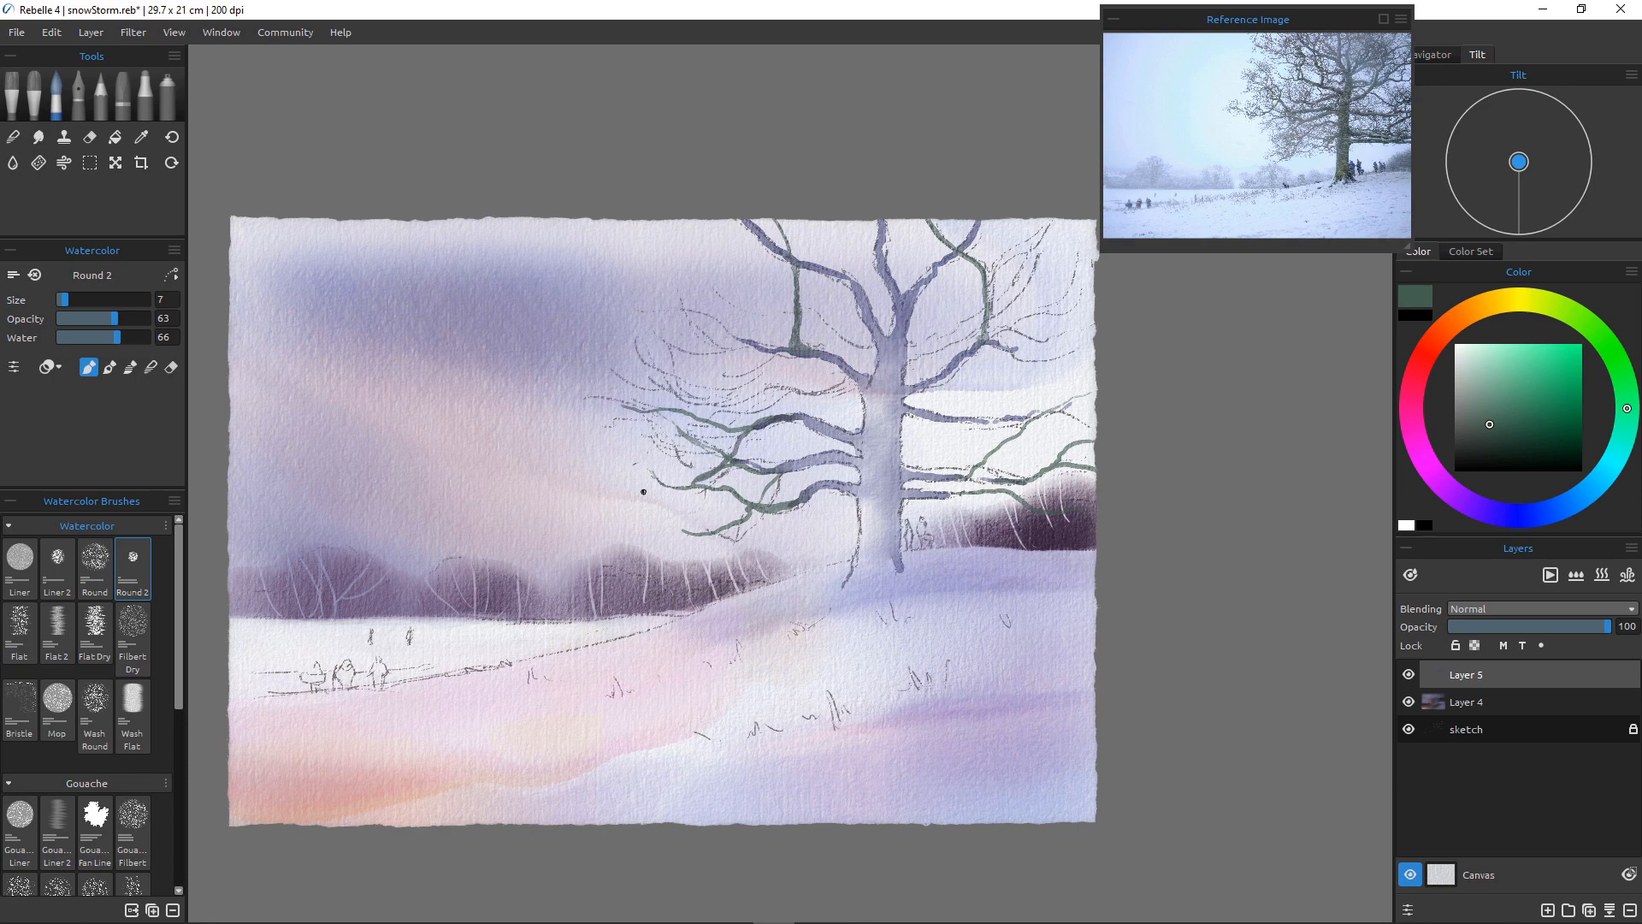
Add a green branch on the crown's left side and several curving ones on its upper right
drag(710, 288, 877, 348)
drag(1044, 223, 982, 288)
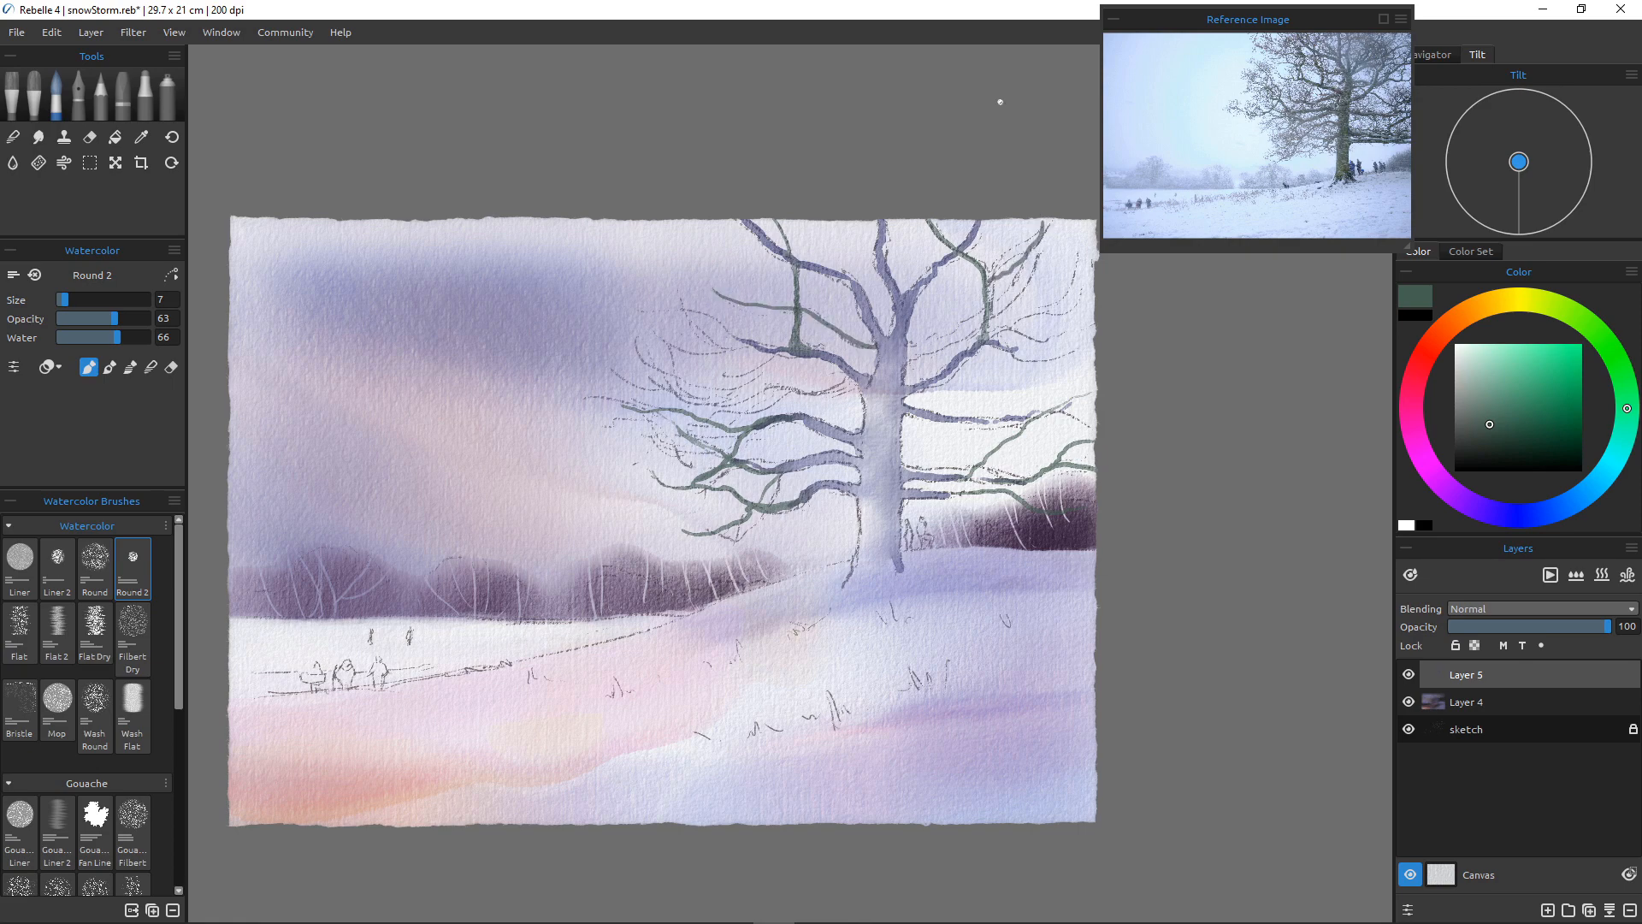
mouse_move(1049, 243)
mouse_down()
mouse_move(982, 330)
mouse_move(1024, 328)
mouse_move(995, 337)
mouse_up()
mouse_move(1076, 280)
mouse_down()
mouse_move(1026, 320)
mouse_move(1073, 346)
mouse_move(978, 348)
mouse_up()
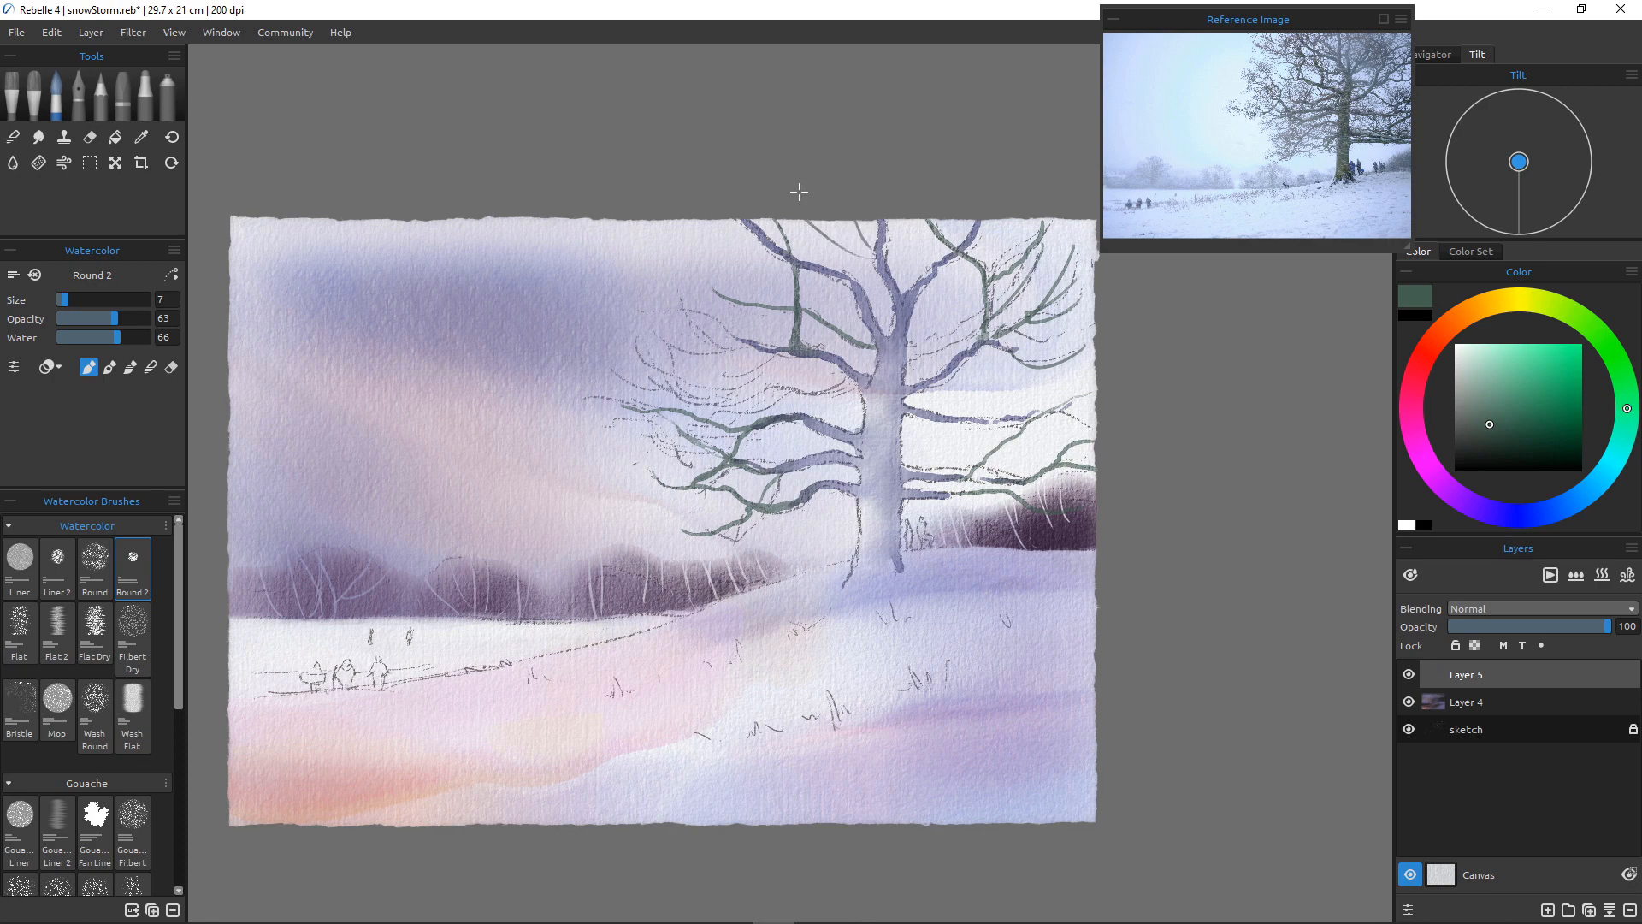
Fill the centre and upper left of the crown with more thin muted green branches
mouse_move(922, 220)
mouse_down()
mouse_move(887, 258)
mouse_move(915, 286)
mouse_up()
drag(1013, 254, 913, 318)
drag(824, 228, 869, 287)
drag(793, 218, 830, 270)
mouse_move(766, 218)
mouse_down()
mouse_move(802, 256)
mouse_move(772, 240)
mouse_move(794, 315)
mouse_move(823, 304)
mouse_move(841, 325)
mouse_up()
mouse_move(807, 269)
mouse_down()
mouse_move(837, 323)
mouse_move(727, 267)
mouse_up()
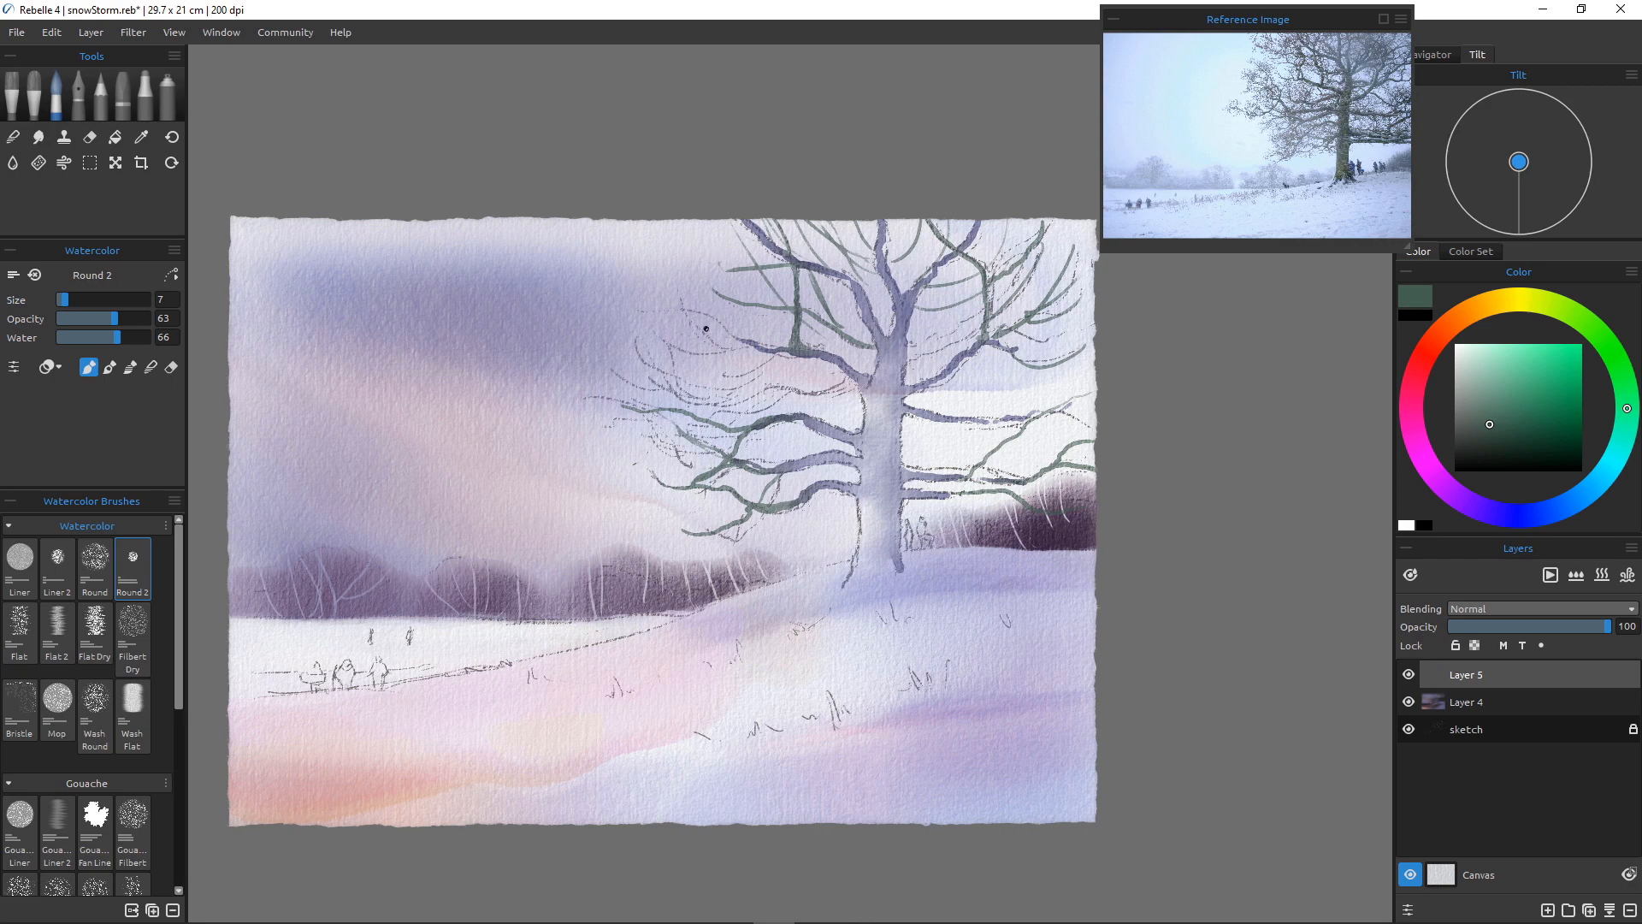
mouse_move(683, 303)
mouse_down()
mouse_move(774, 349)
mouse_move(693, 293)
mouse_move(717, 318)
mouse_up()
Switch the colour to a muted violet and paint thin curving branches across the tree's left side
click(1472, 505)
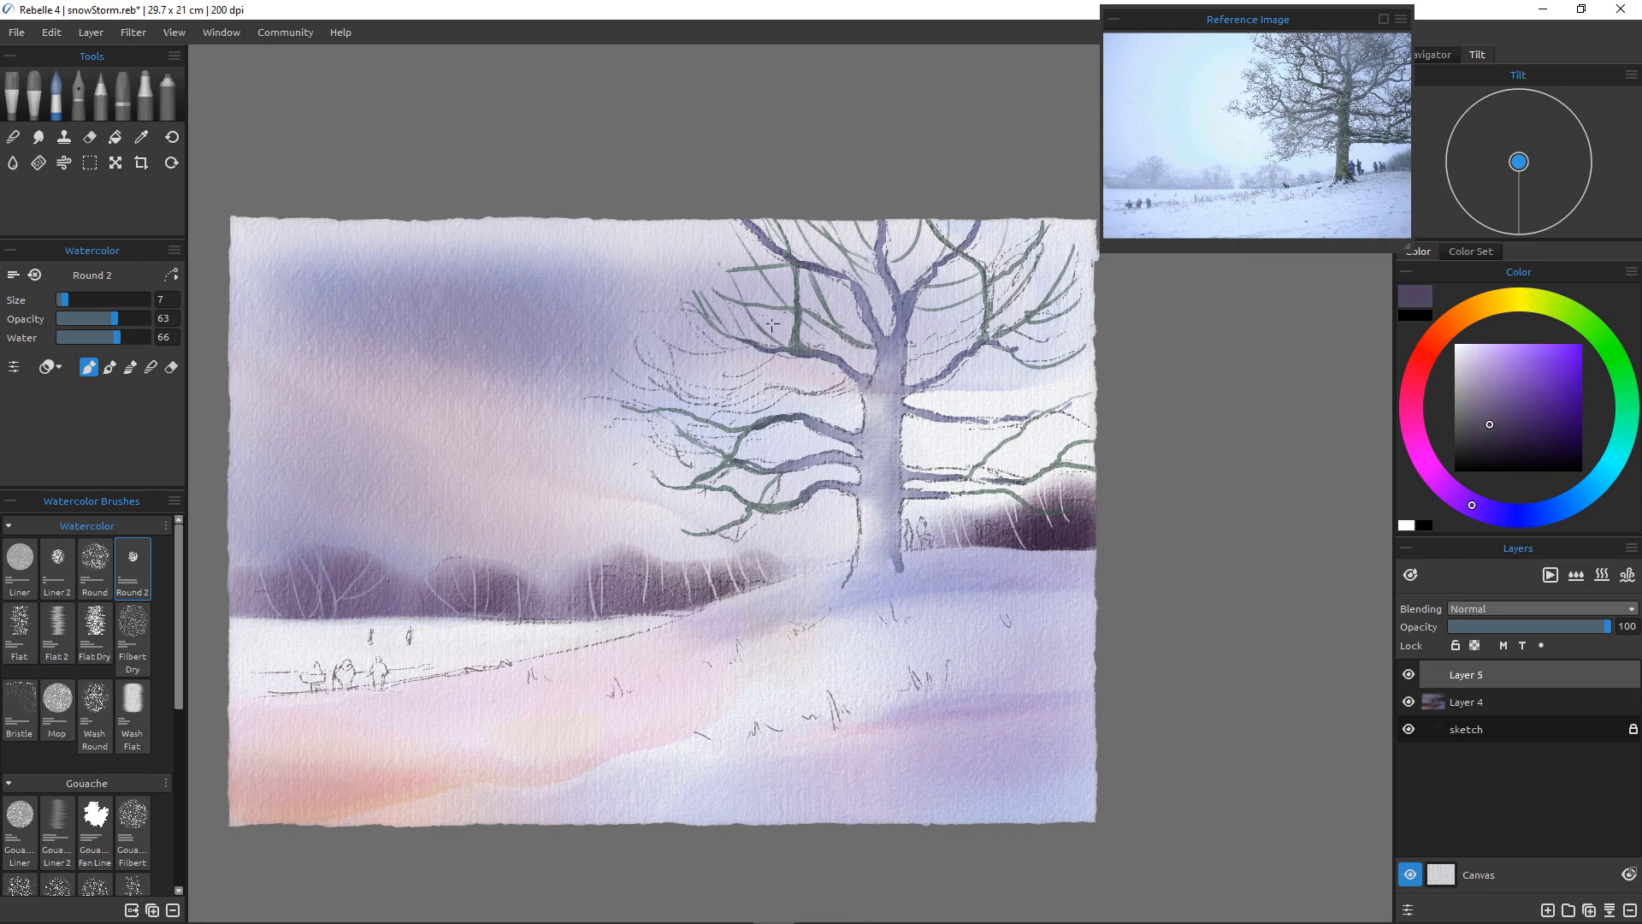
mouse_move(730, 329)
mouse_down()
mouse_move(659, 316)
mouse_move(664, 346)
mouse_move(714, 367)
mouse_move(746, 410)
mouse_up()
mouse_move(855, 389)
mouse_down()
mouse_move(769, 386)
mouse_move(854, 381)
mouse_move(652, 425)
mouse_up()
drag(774, 388, 717, 431)
mouse_move(813, 393)
mouse_down()
mouse_move(748, 440)
mouse_move(761, 385)
mouse_move(646, 355)
mouse_move(641, 338)
mouse_move(710, 383)
mouse_up()
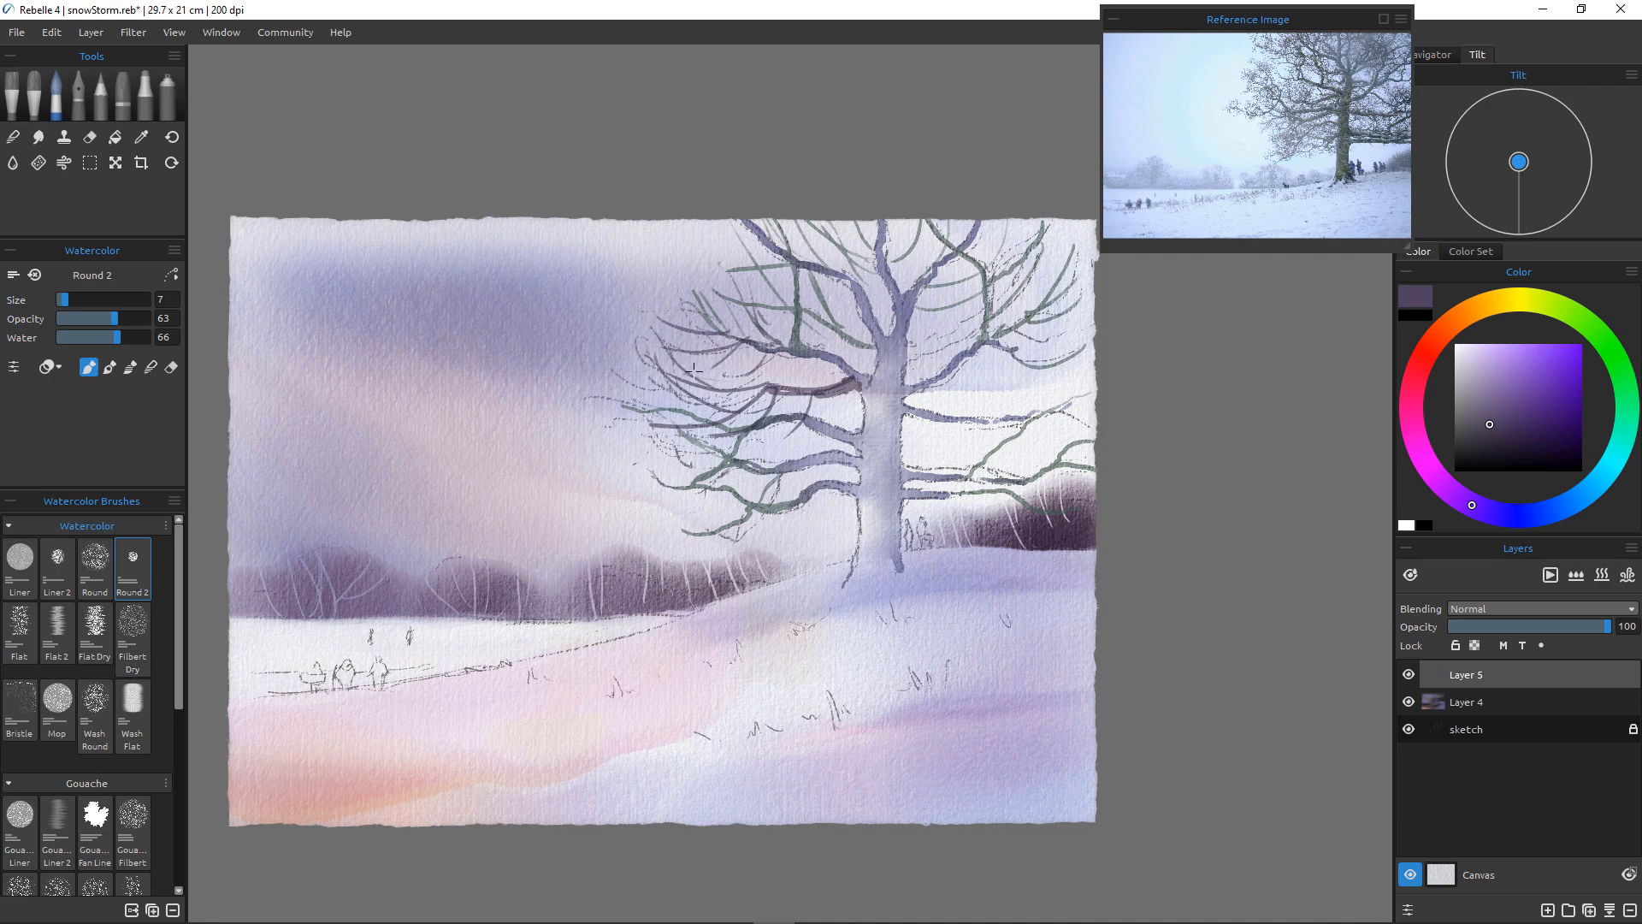
mouse_move(622, 348)
mouse_down()
mouse_move(710, 396)
mouse_move(684, 435)
mouse_move(570, 439)
mouse_up()
mouse_move(704, 453)
mouse_down()
mouse_move(635, 471)
mouse_move(649, 402)
mouse_up()
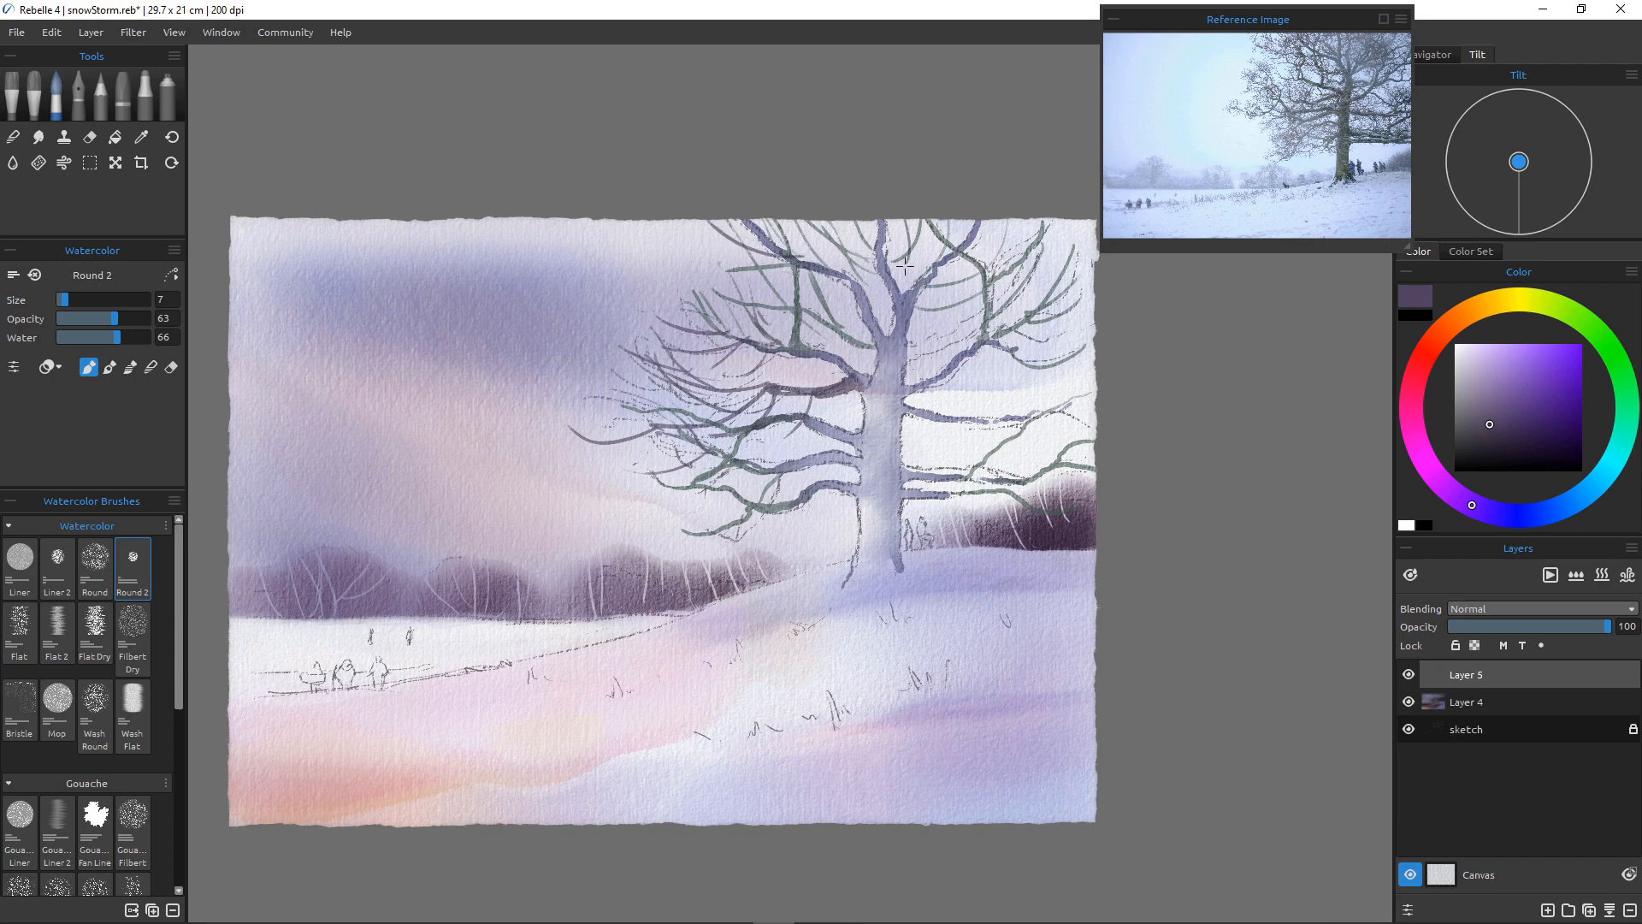
Darken the lower trunk's right edge with muted violet and add thin branches across the tree's right side
mouse_move(894, 463)
mouse_down()
mouse_move(926, 508)
mouse_move(900, 490)
mouse_move(935, 488)
mouse_move(907, 493)
mouse_move(902, 521)
mouse_move(896, 505)
mouse_move(900, 562)
mouse_up()
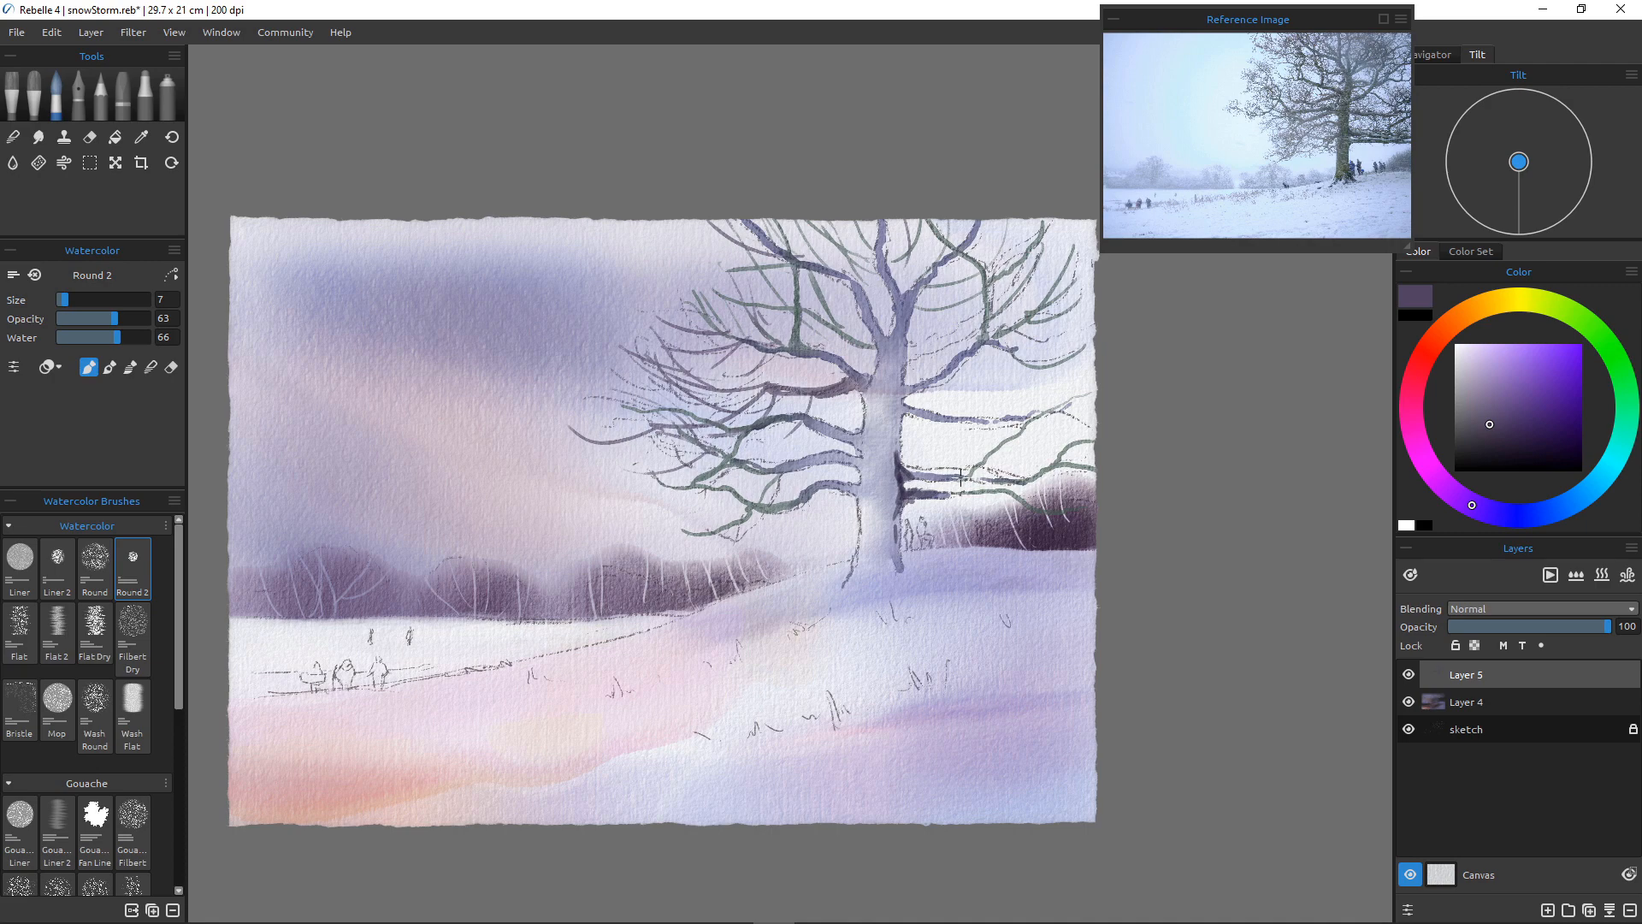
drag(1094, 371, 1011, 425)
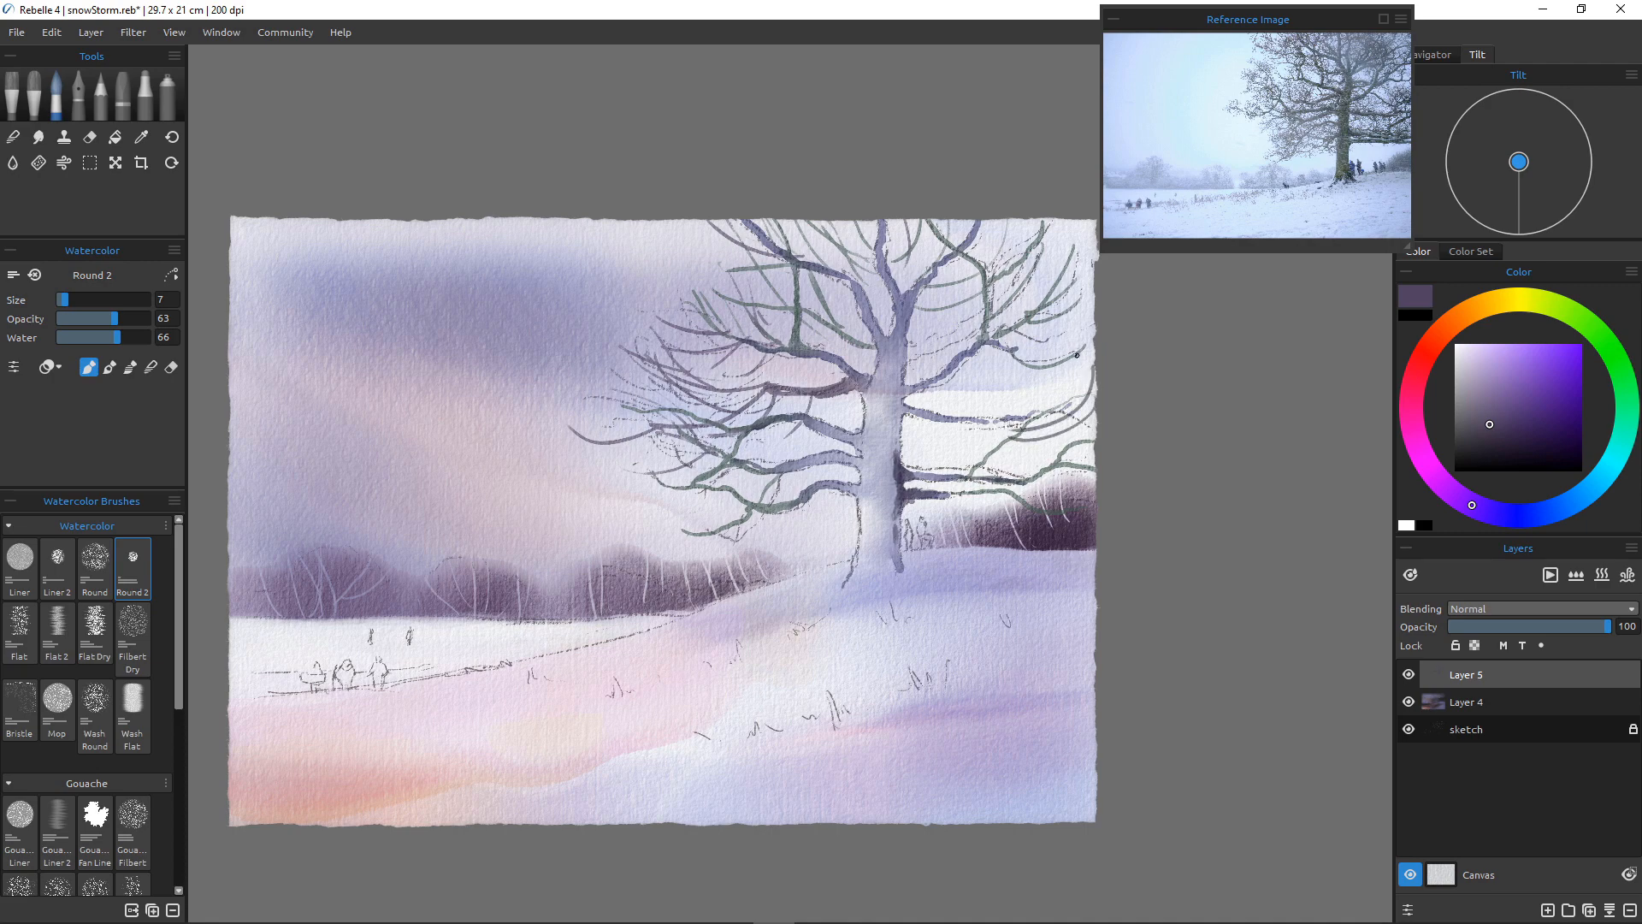
mouse_move(1077, 355)
mouse_down()
mouse_move(1002, 396)
mouse_move(1032, 364)
mouse_move(989, 412)
mouse_move(1036, 363)
mouse_move(1026, 419)
mouse_move(942, 426)
mouse_move(1097, 440)
mouse_up()
drag(917, 403, 1024, 477)
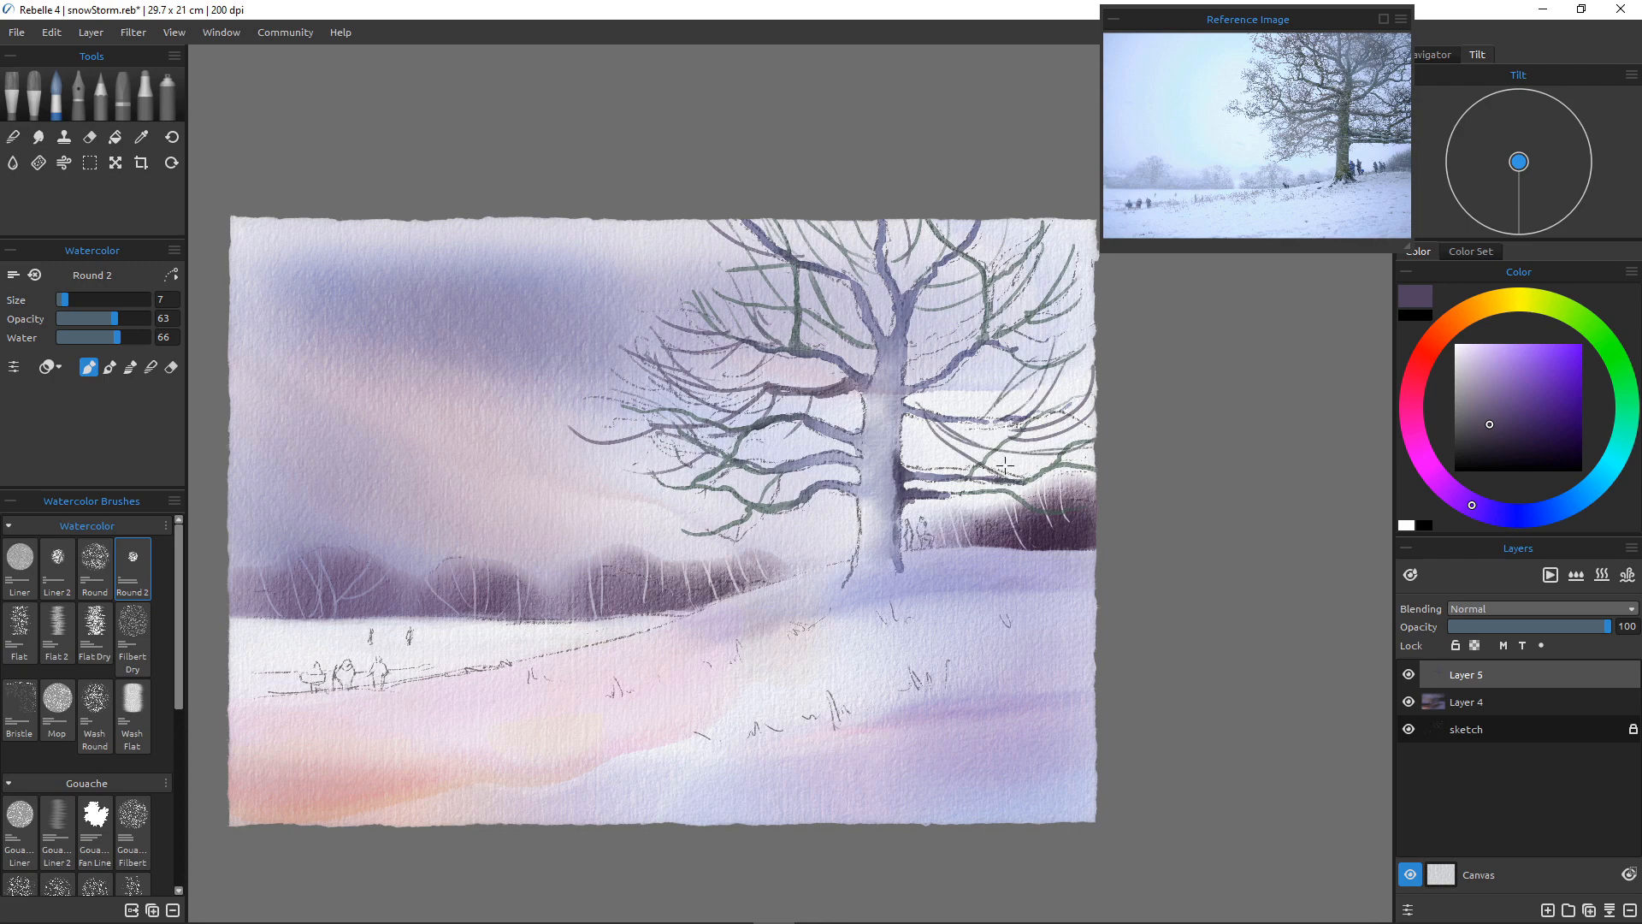
drag(1034, 328, 982, 412)
drag(1092, 291, 1011, 372)
drag(1055, 222, 1003, 319)
drag(1026, 221, 1012, 298)
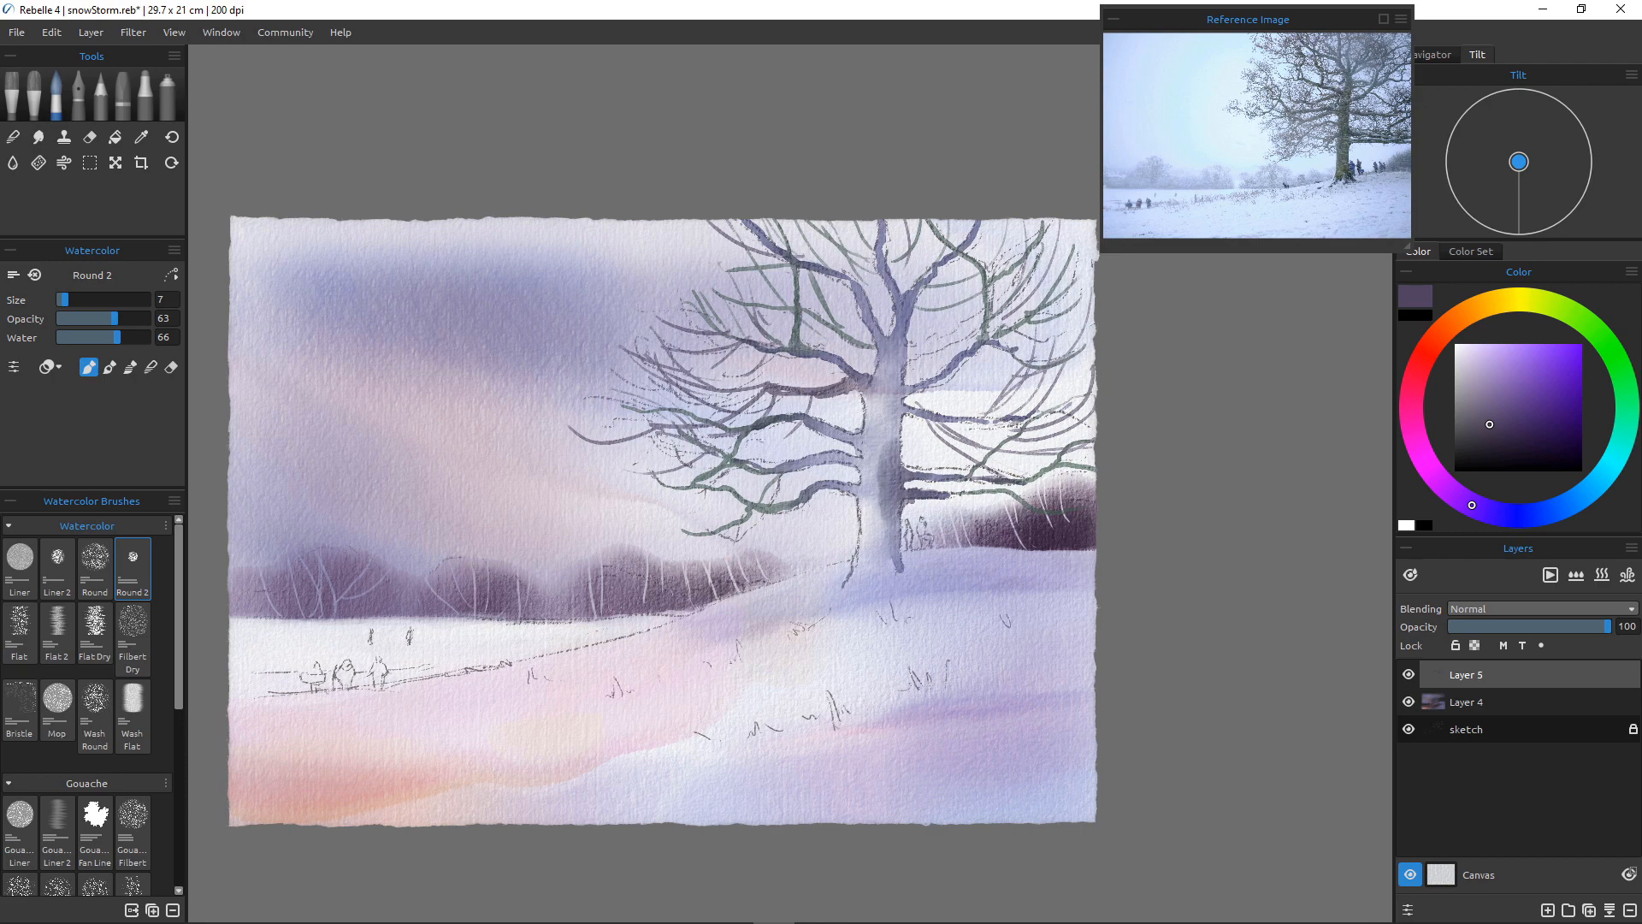
Enlarge Round 2 to size 10 and darken the upper trunk and the bases of its right-hand limbs in violet
key(])
key(])
key(])
drag(904, 355, 997, 312)
drag(907, 363, 917, 264)
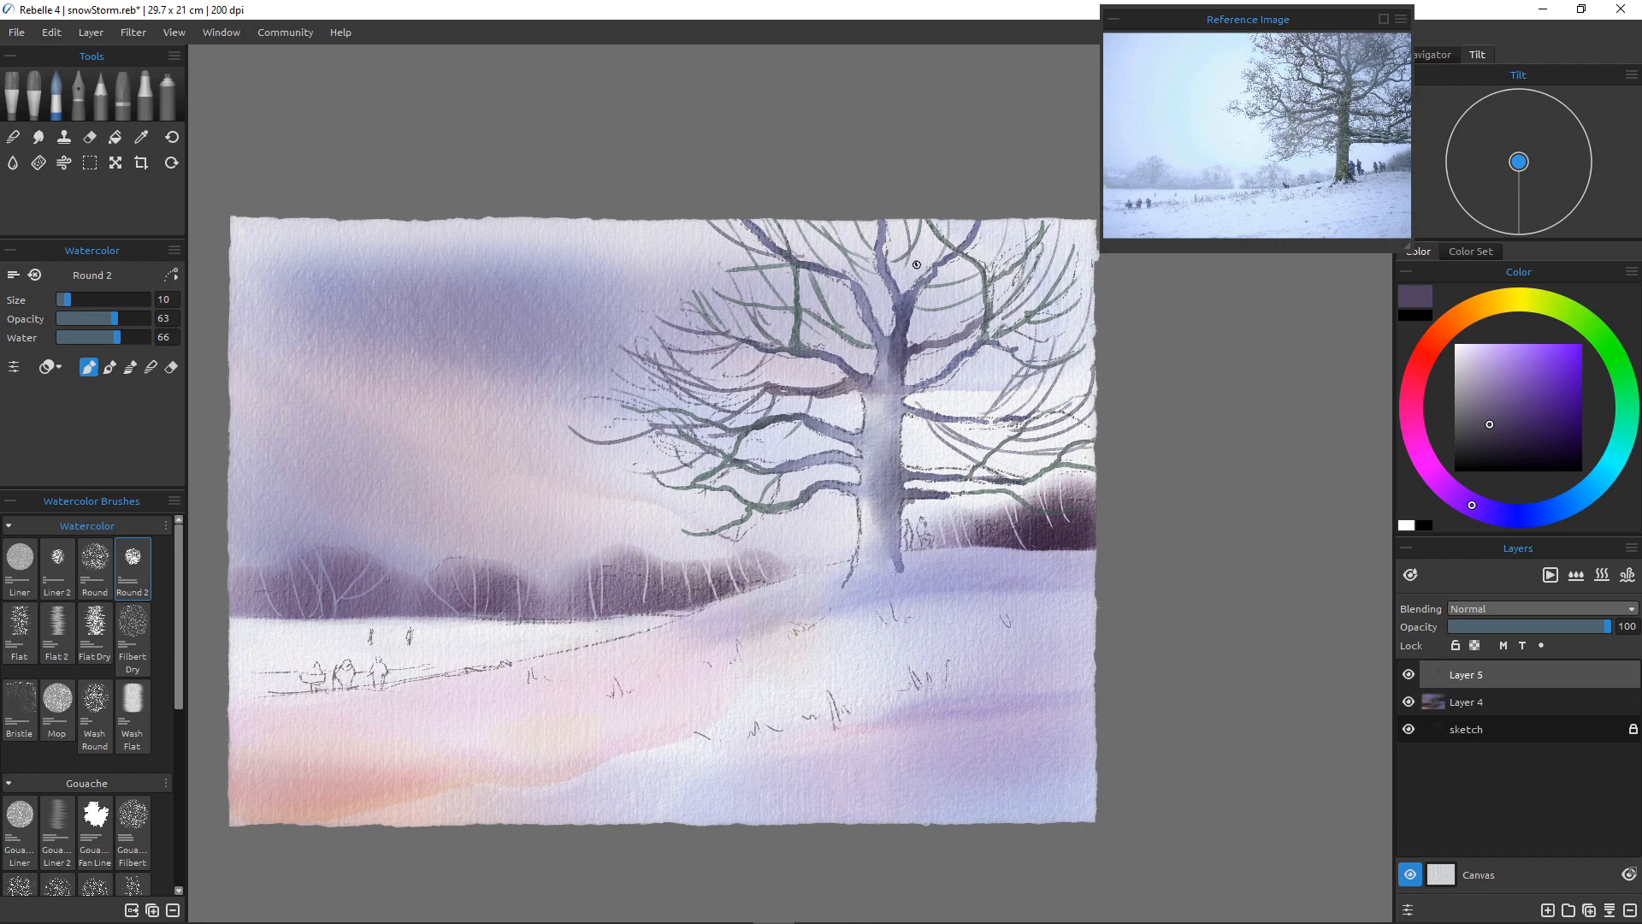
Reduce Round 2 to size 7 and paint more fine violet branches between the limbs on the tree's right side
key(bracketleft)
key(bracketleft)
key(bracketleft)
mouse_move(999, 224)
mouse_down()
mouse_move(956, 349)
mouse_move(929, 342)
mouse_move(1025, 372)
mouse_up()
drag(929, 340, 1034, 387)
mouse_move(926, 379)
mouse_down()
mouse_move(1024, 413)
mouse_move(1060, 394)
mouse_up()
drag(917, 394, 934, 429)
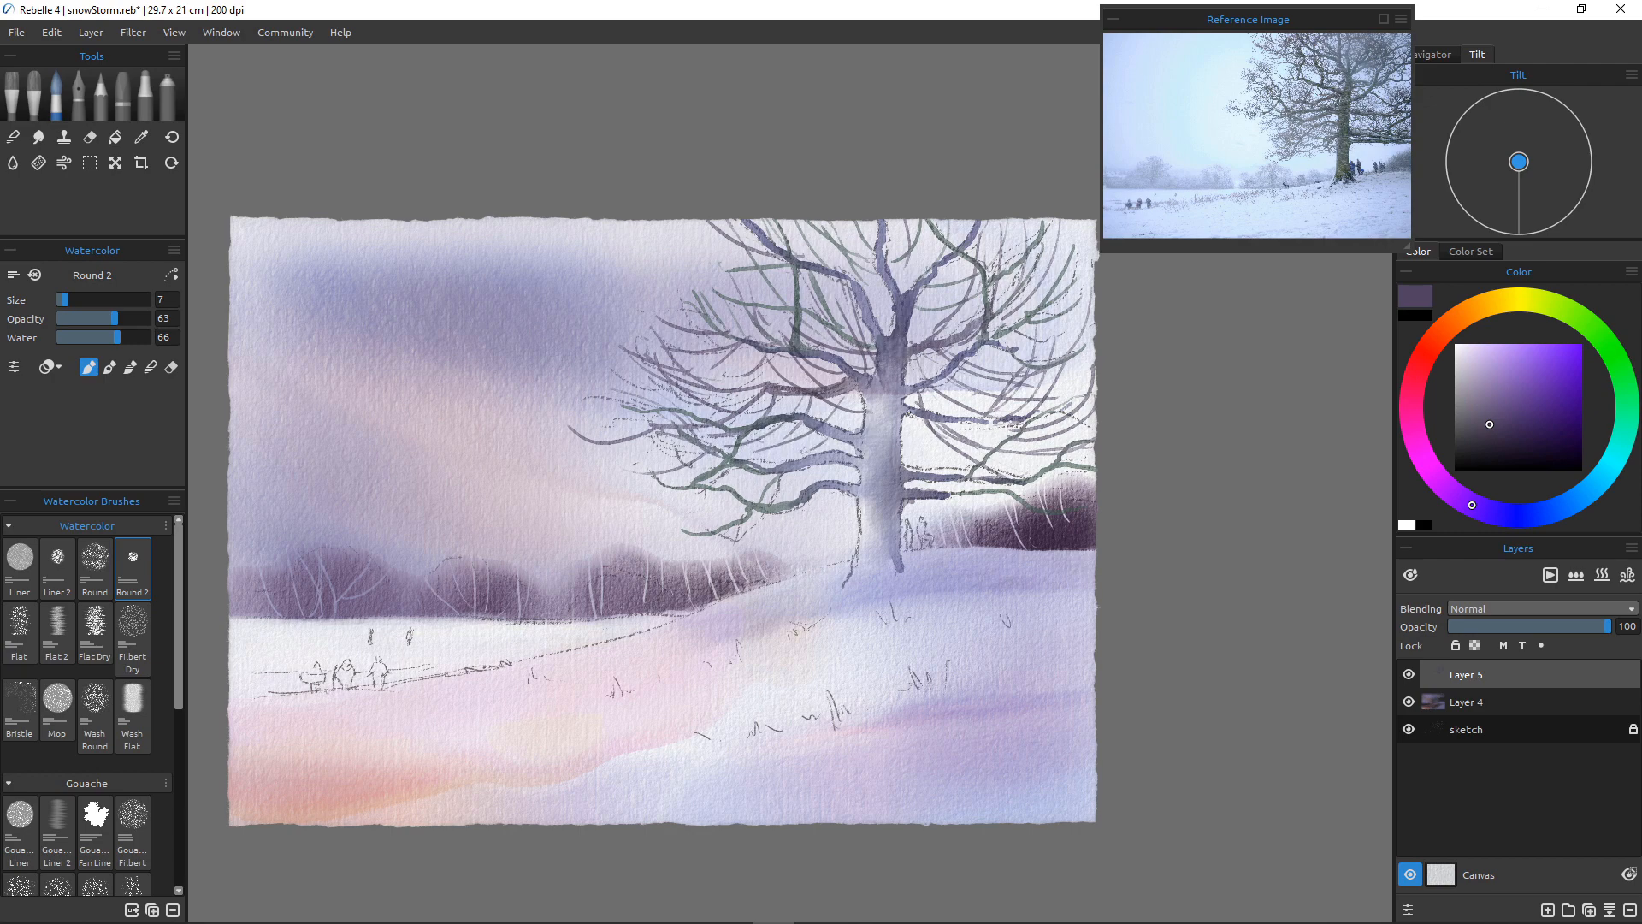
mouse_move(910, 430)
mouse_down()
mouse_move(1007, 418)
mouse_move(997, 443)
mouse_move(1019, 451)
mouse_up()
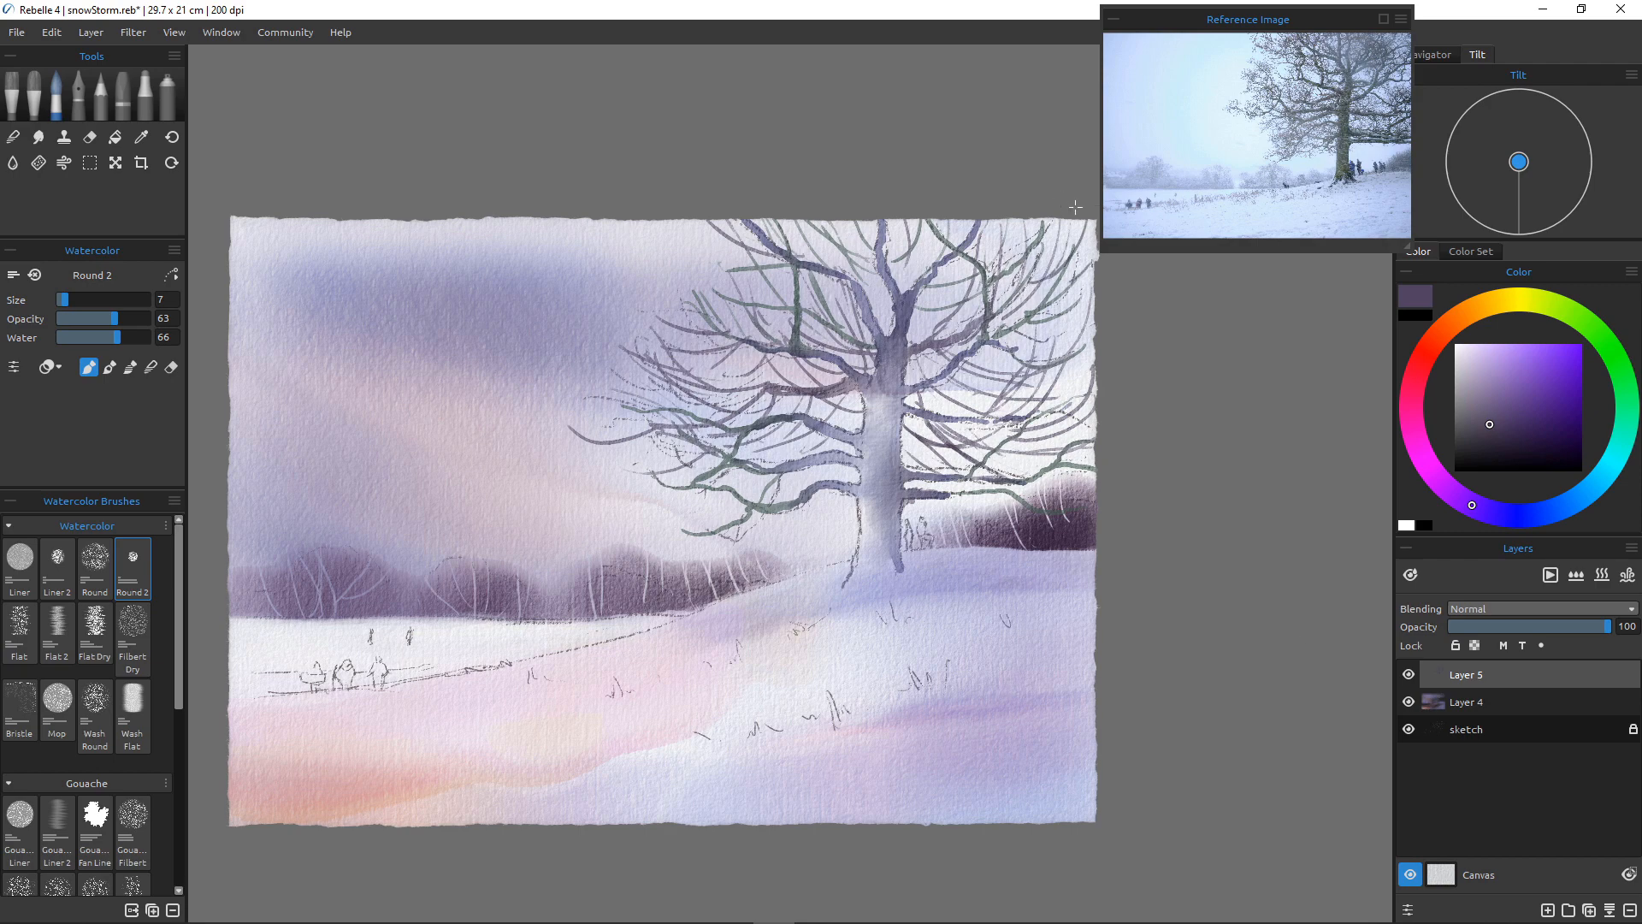
Add short violet twigs at the crown's outer upper-right edge
drag(1073, 235, 1054, 273)
mouse_move(1061, 238)
mouse_down()
mouse_move(1047, 275)
mouse_move(1029, 261)
mouse_up()
mouse_move(1090, 269)
mouse_down()
mouse_move(1024, 280)
mouse_move(1042, 300)
mouse_up()
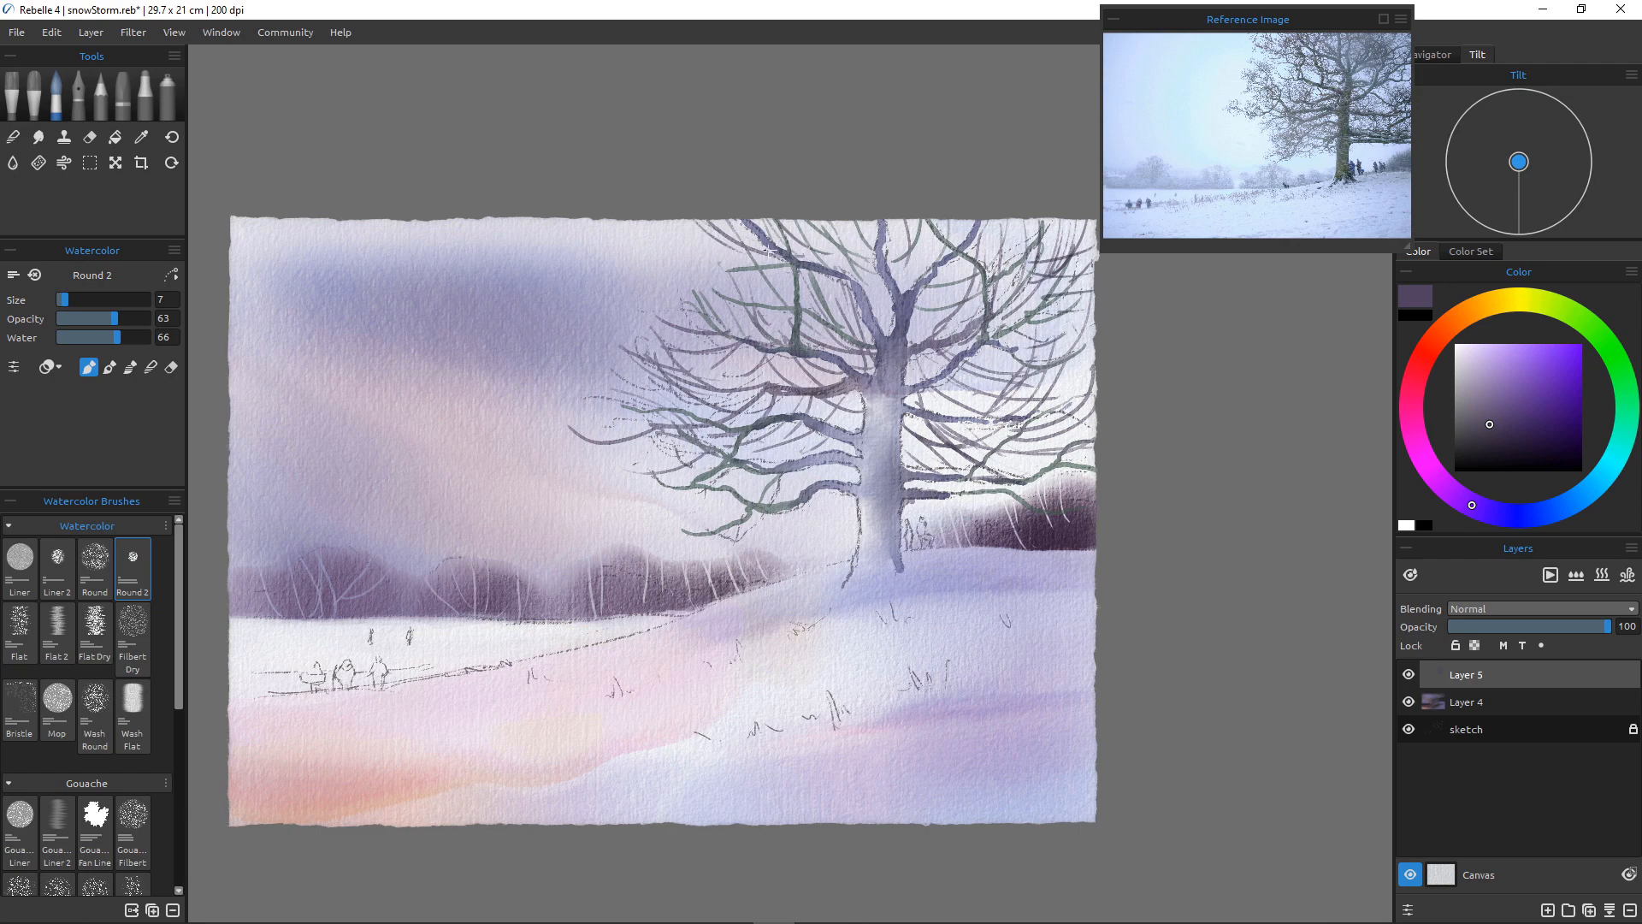
Paint fine violet branches spreading outward across the crown's upper-left edge
mouse_move(755, 252)
mouse_down()
mouse_move(648, 220)
mouse_move(653, 242)
mouse_up()
mouse_move(810, 222)
mouse_down()
mouse_move(858, 272)
mouse_move(806, 221)
mouse_up()
drag(833, 279, 794, 232)
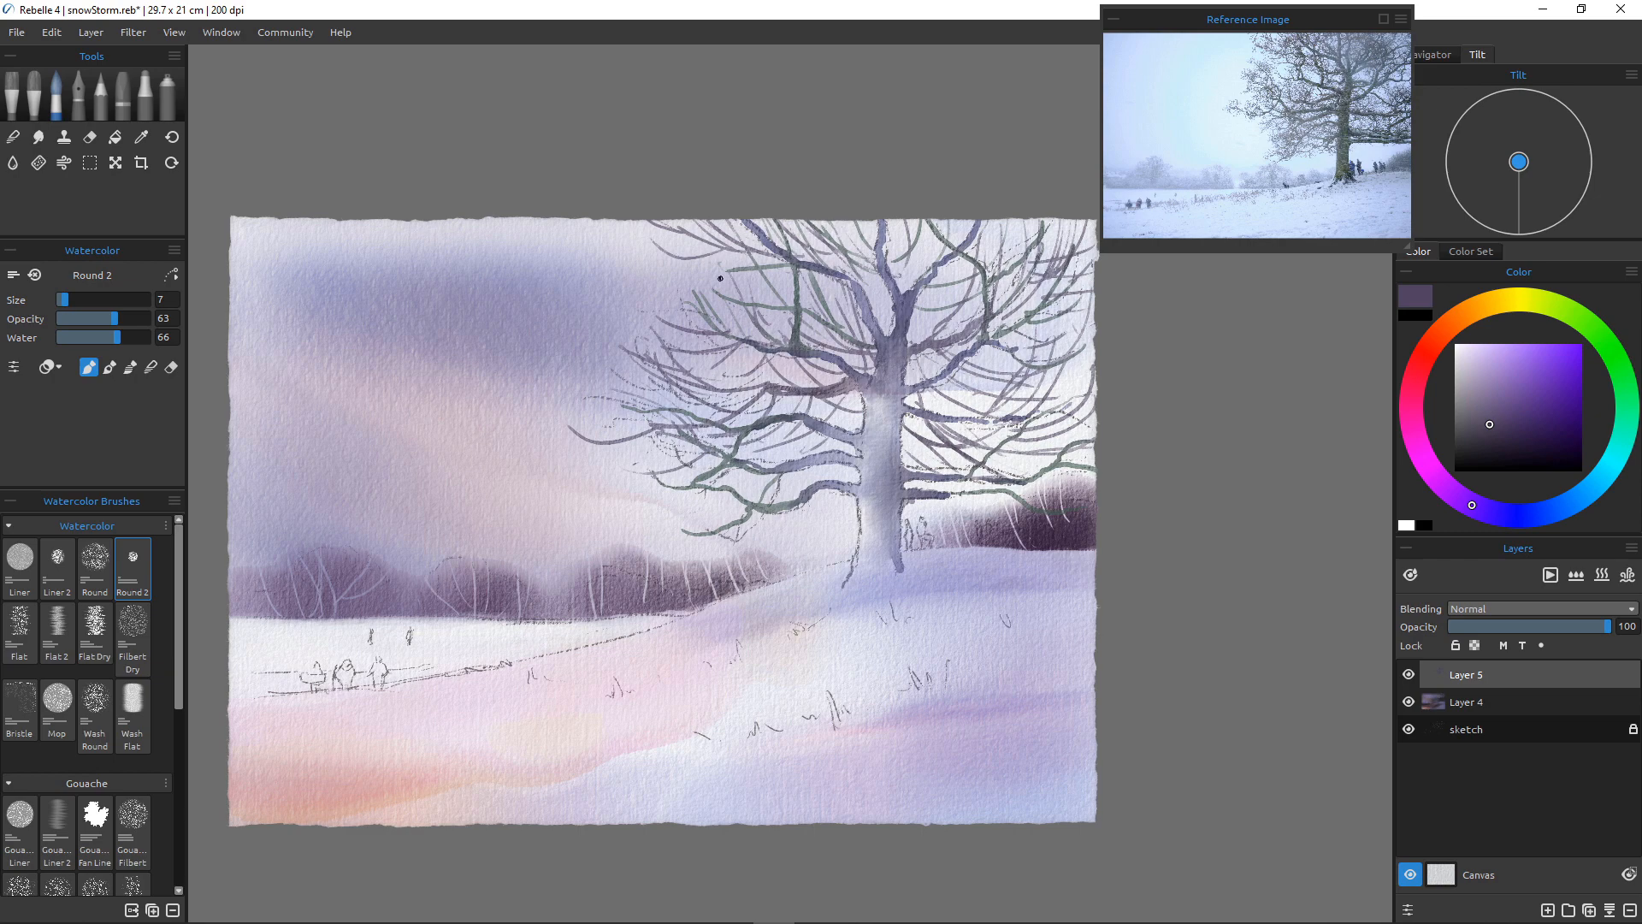
mouse_move(709, 221)
mouse_down()
mouse_move(629, 267)
mouse_move(650, 255)
mouse_move(635, 255)
mouse_up()
mouse_move(761, 246)
mouse_down()
mouse_move(727, 283)
mouse_move(737, 293)
mouse_move(622, 298)
mouse_up()
drag(716, 280, 646, 306)
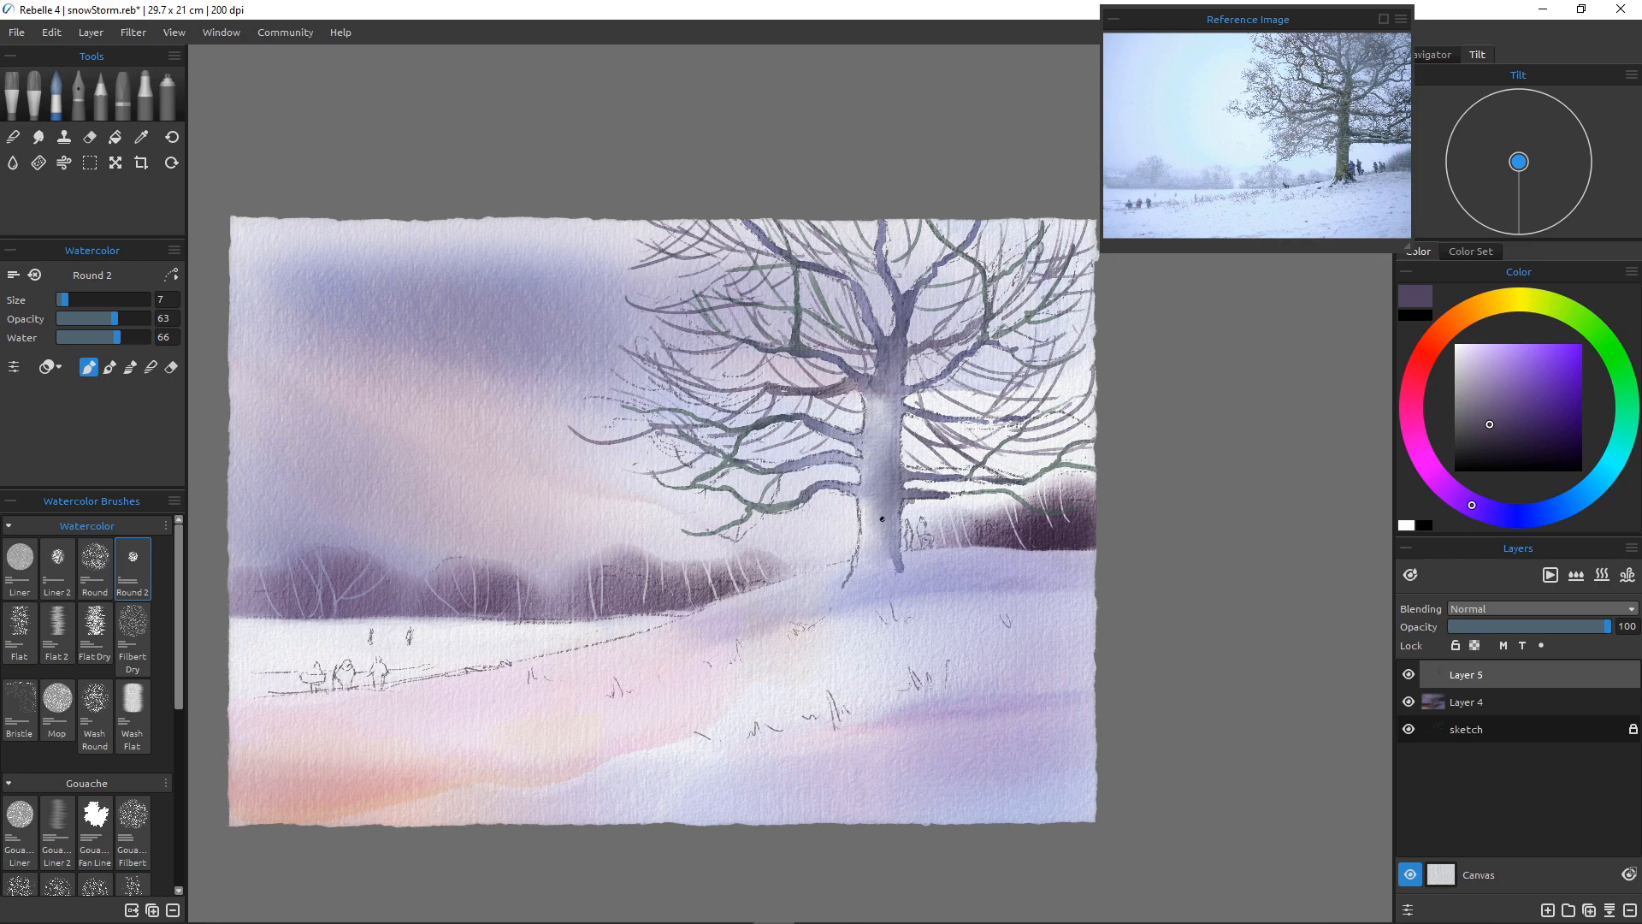
Darken the trunk's lower right edge down to its base and add violet twigs on the lower-right limbs and crown
drag(898, 459, 933, 471)
mouse_move(954, 488)
mouse_down()
mouse_move(992, 513)
mouse_move(1096, 484)
mouse_up()
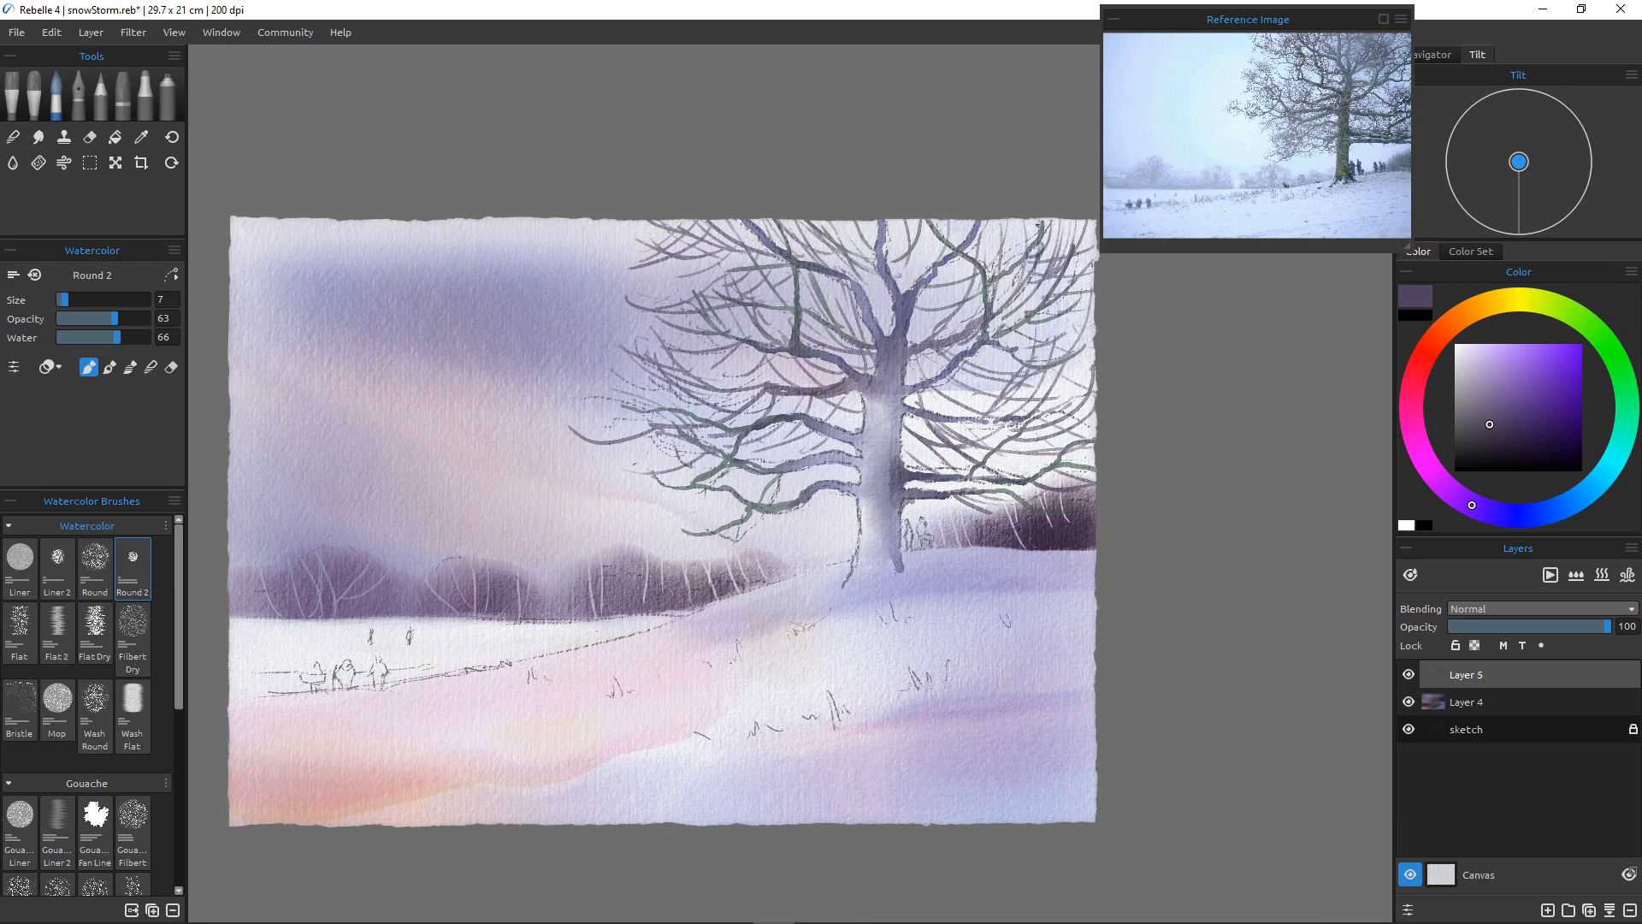
drag(1021, 220, 1000, 265)
drag(752, 242, 644, 262)
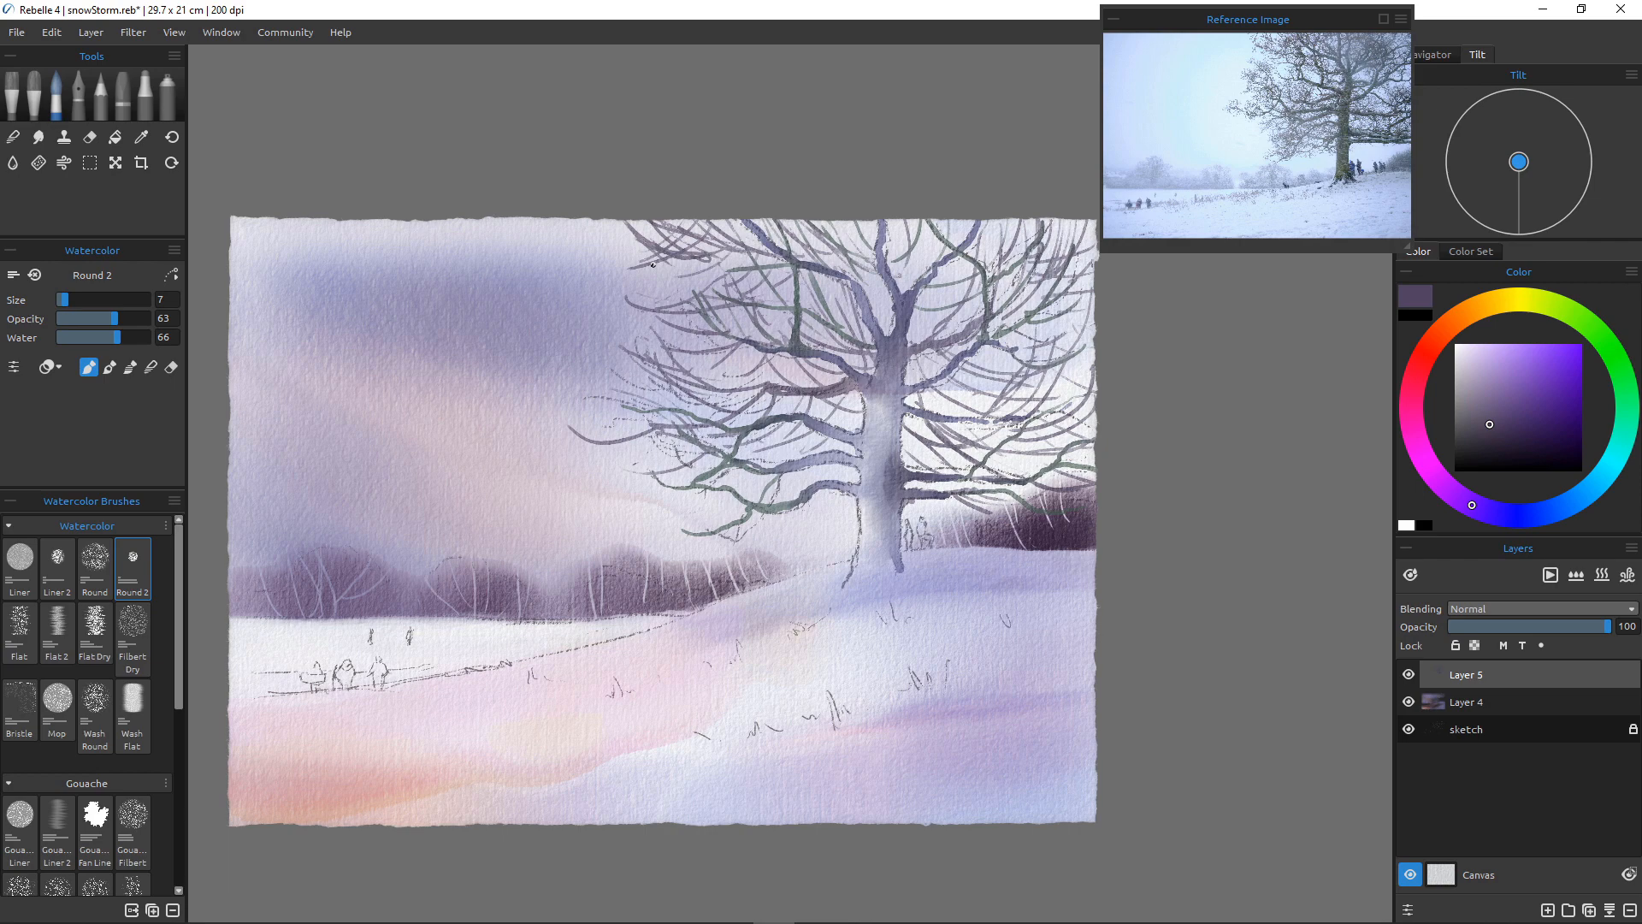
drag(896, 526, 908, 570)
Fill in the sketched people to the right of the trunk with muted violet
scroll(919, 549, up, 7)
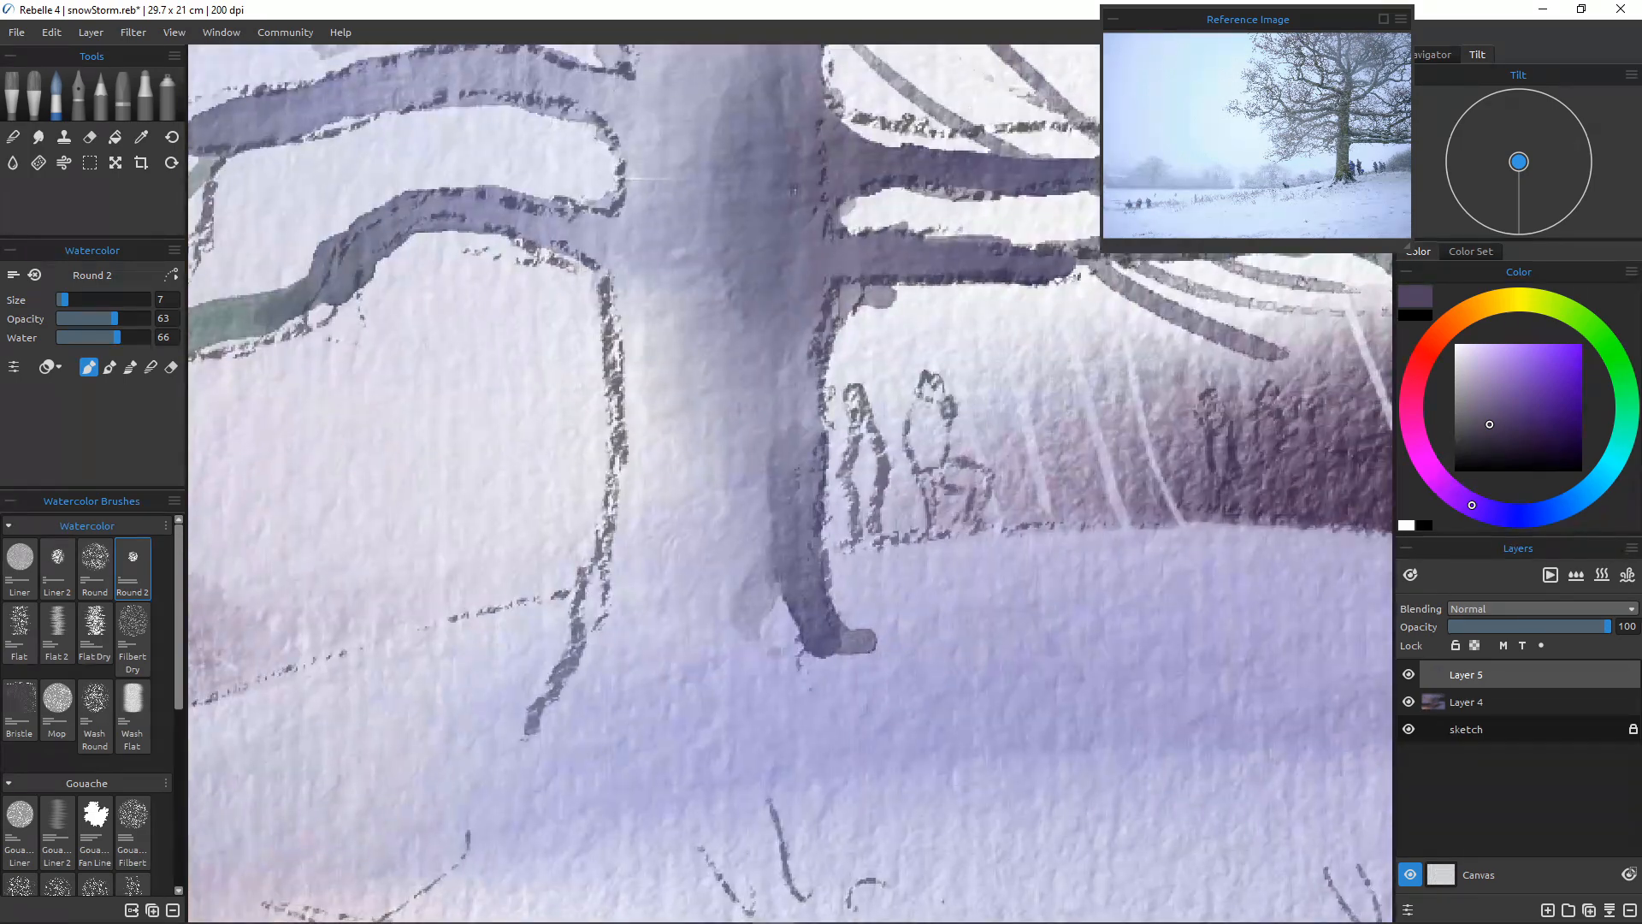
drag(855, 398, 872, 533)
mouse_move(928, 385)
mouse_down()
mouse_move(938, 461)
mouse_move(932, 402)
mouse_move(927, 447)
mouse_move(923, 422)
mouse_move(934, 401)
mouse_move(929, 519)
mouse_move(966, 476)
mouse_move(950, 481)
mouse_move(976, 486)
mouse_move(974, 519)
mouse_up()
drag(1198, 395, 1210, 518)
mouse_move(1254, 397)
mouse_down()
mouse_move(1257, 516)
mouse_move(1285, 446)
mouse_move(1284, 517)
mouse_up()
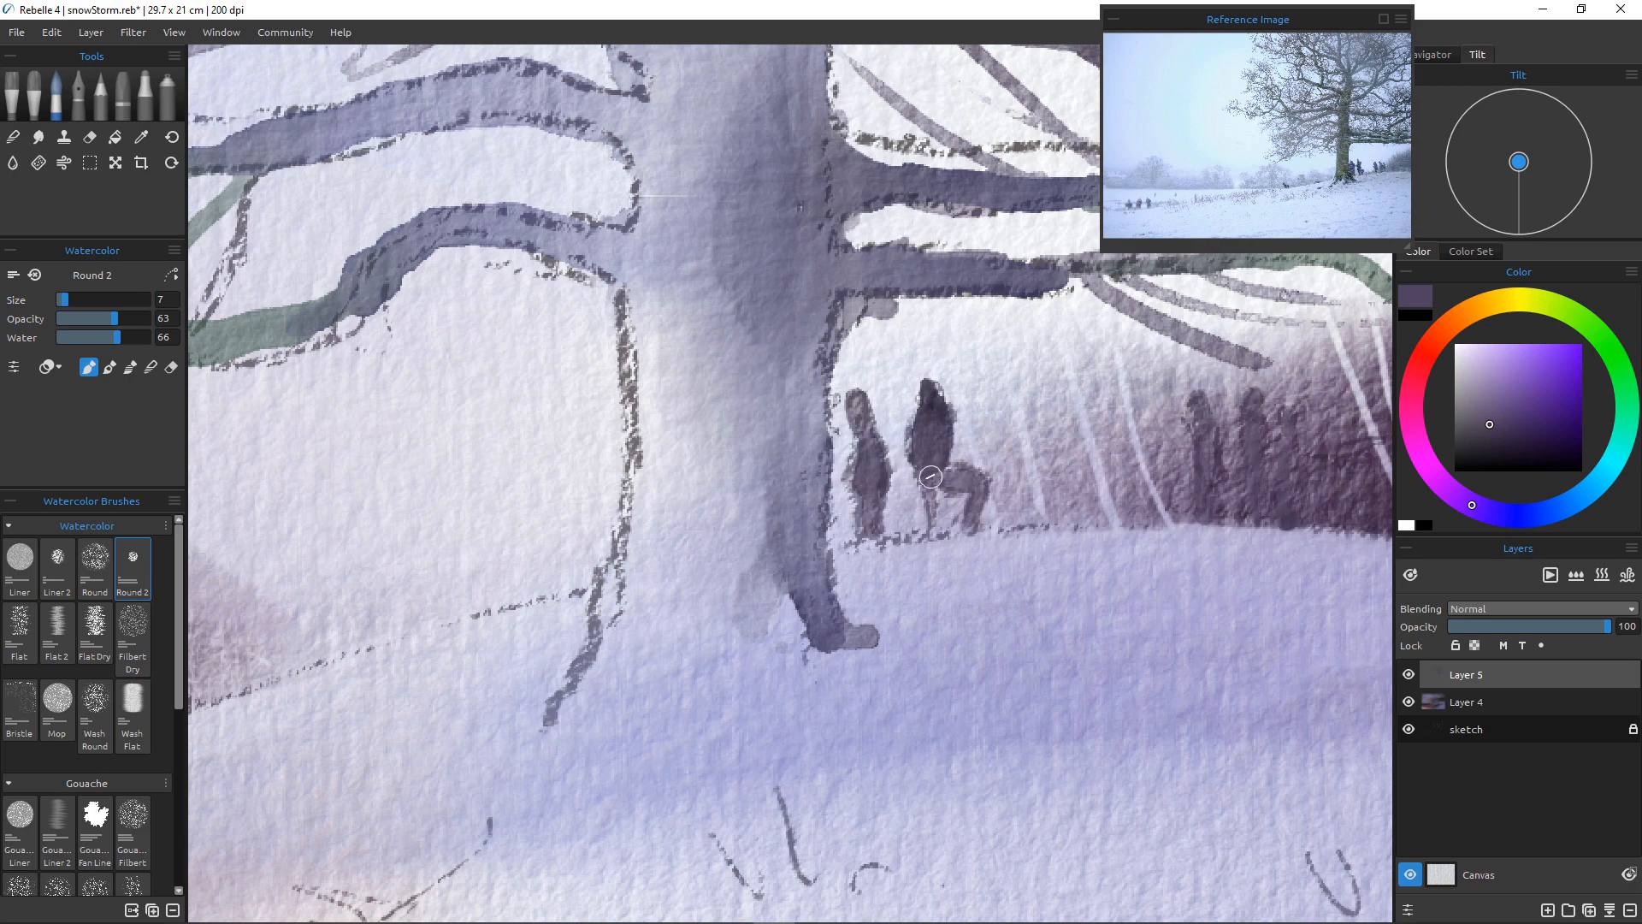
Paint darker violet strokes over the legs and bodies of the two figures nearest the trunk
drag(932, 470, 934, 539)
drag(875, 466, 873, 537)
mouse_move(856, 391)
mouse_down()
mouse_move(879, 465)
mouse_move(855, 466)
mouse_move(865, 503)
mouse_up()
drag(862, 398, 867, 441)
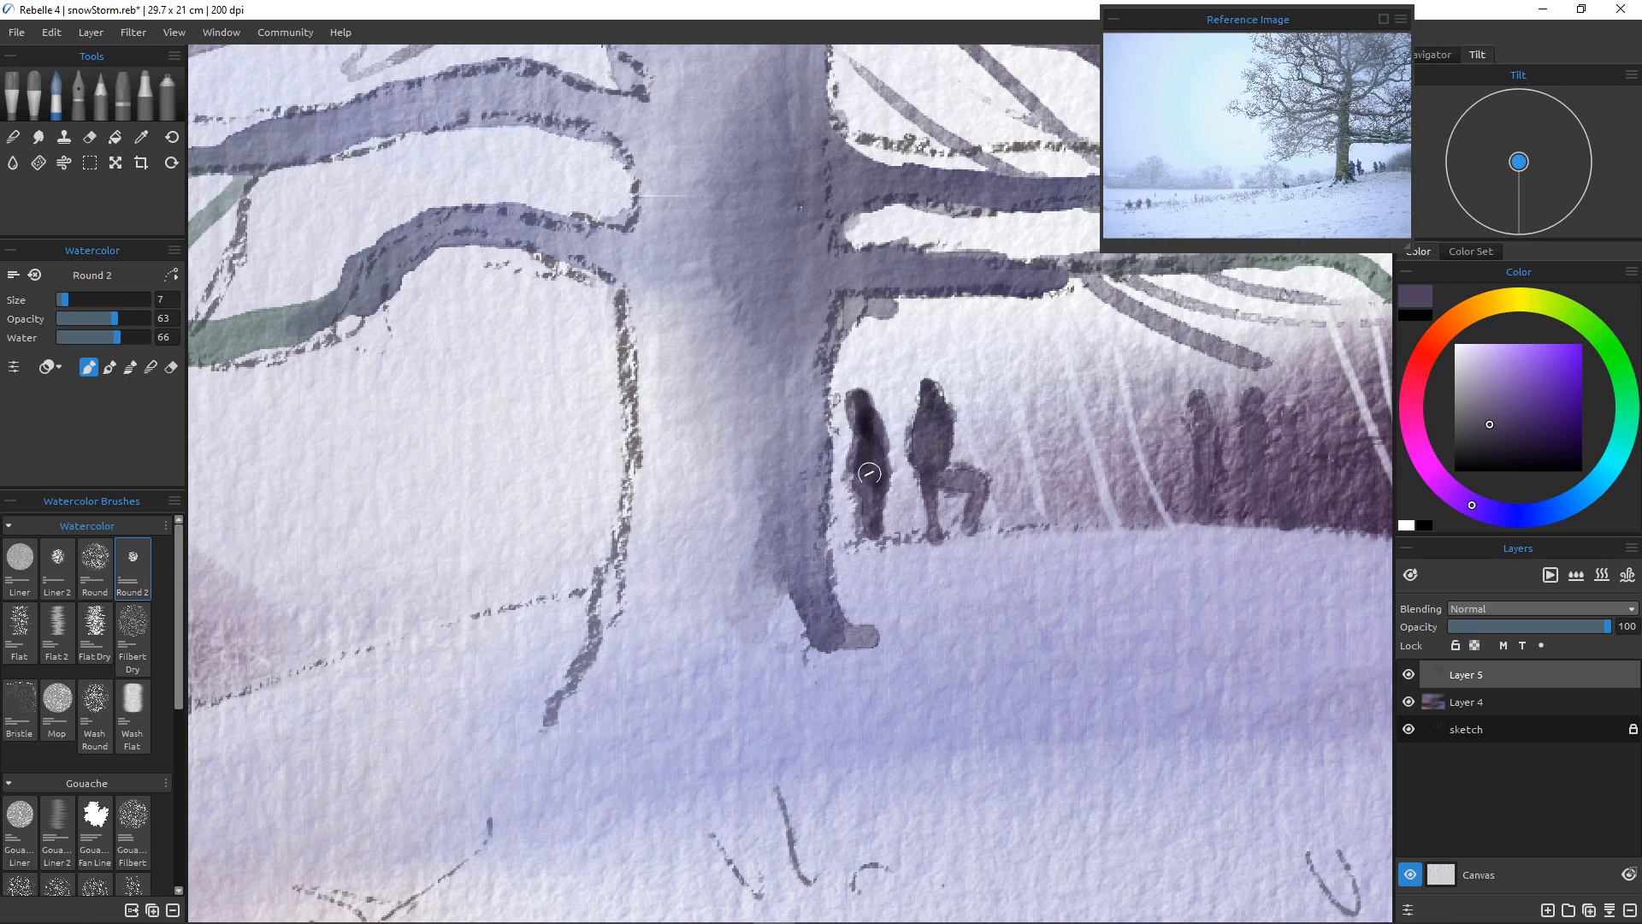
Erase stray paint along both sides of the figure nearest the tree trunk to sharpen its silhouette
click(171, 367)
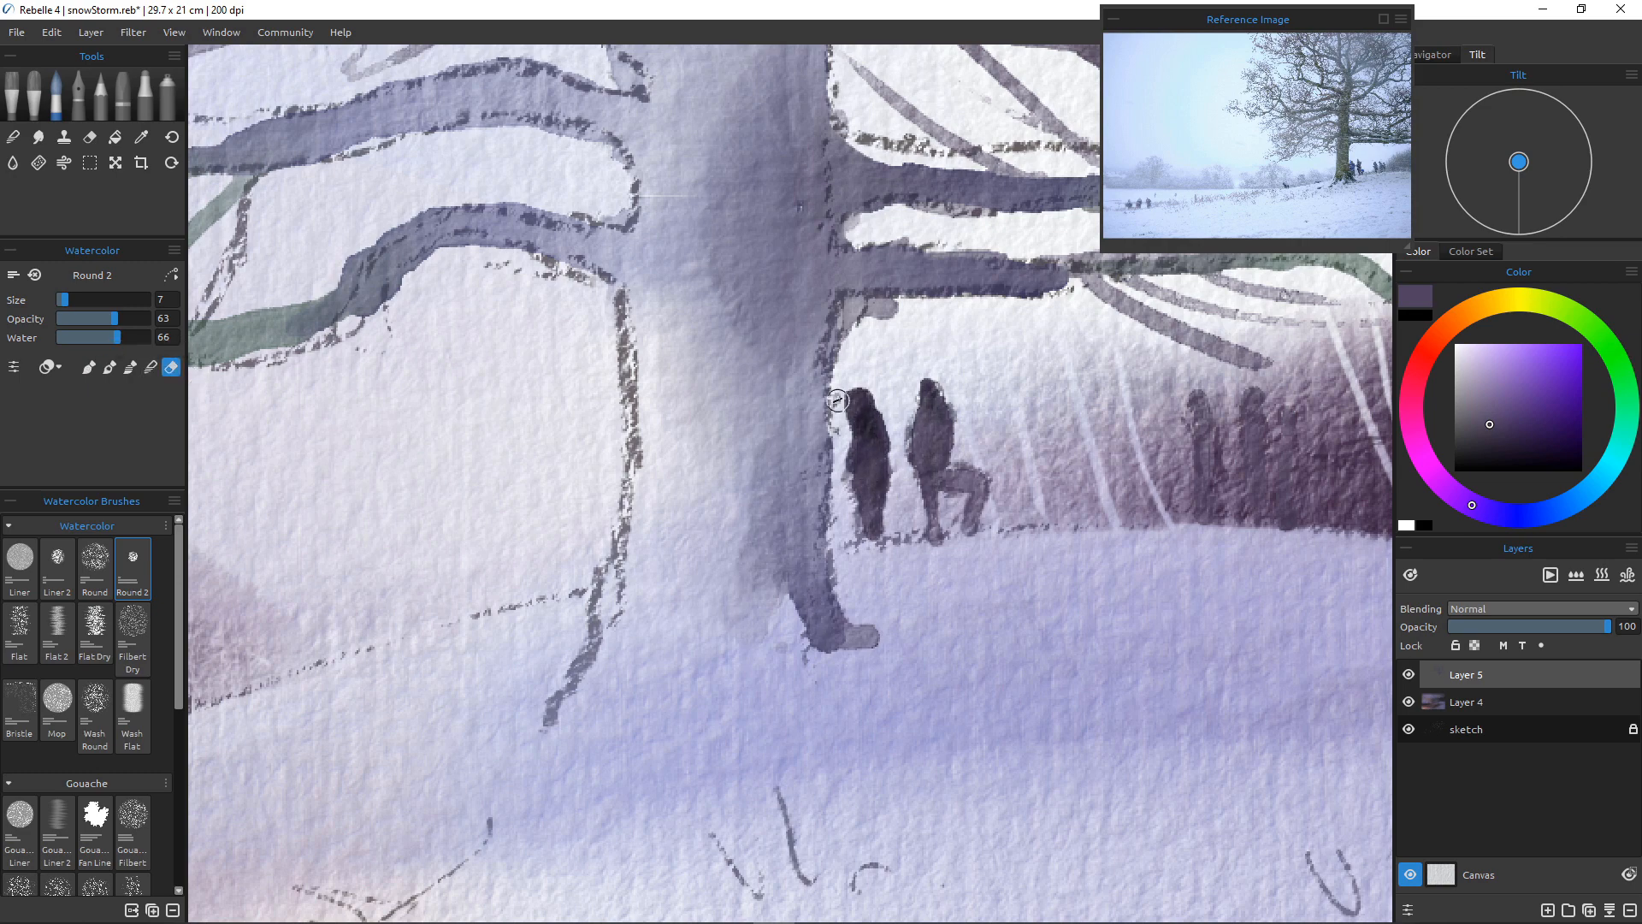
drag(842, 395, 843, 496)
drag(886, 399, 893, 531)
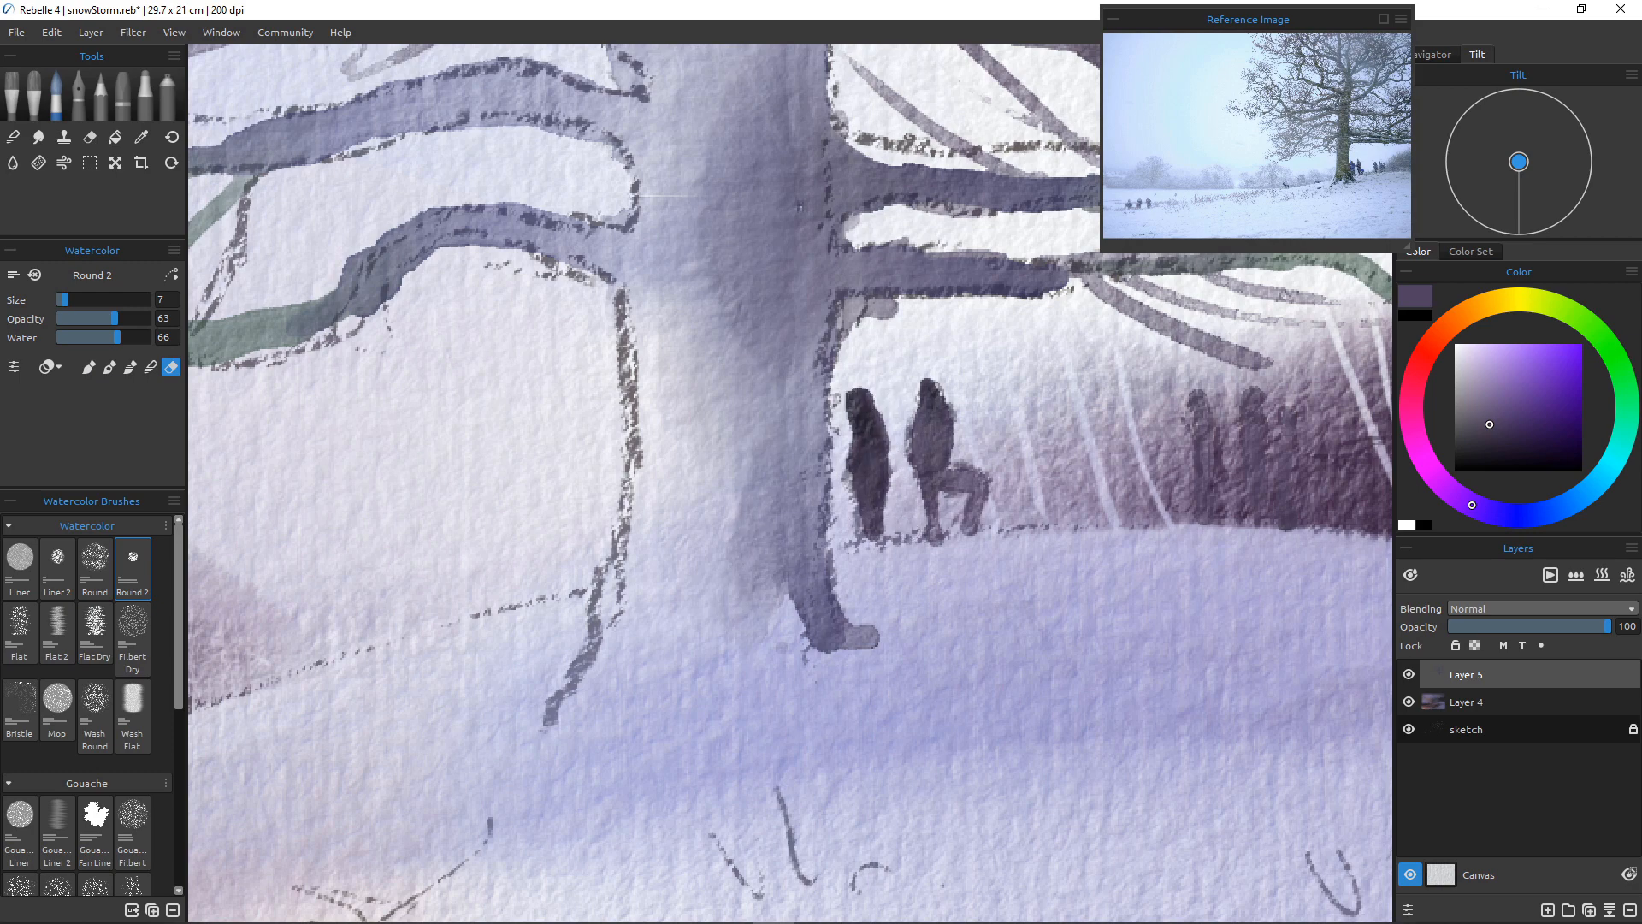
Fill the three sketched figures standing in the distant snowfield with dark muted violet
scroll(718, 606, down, 10)
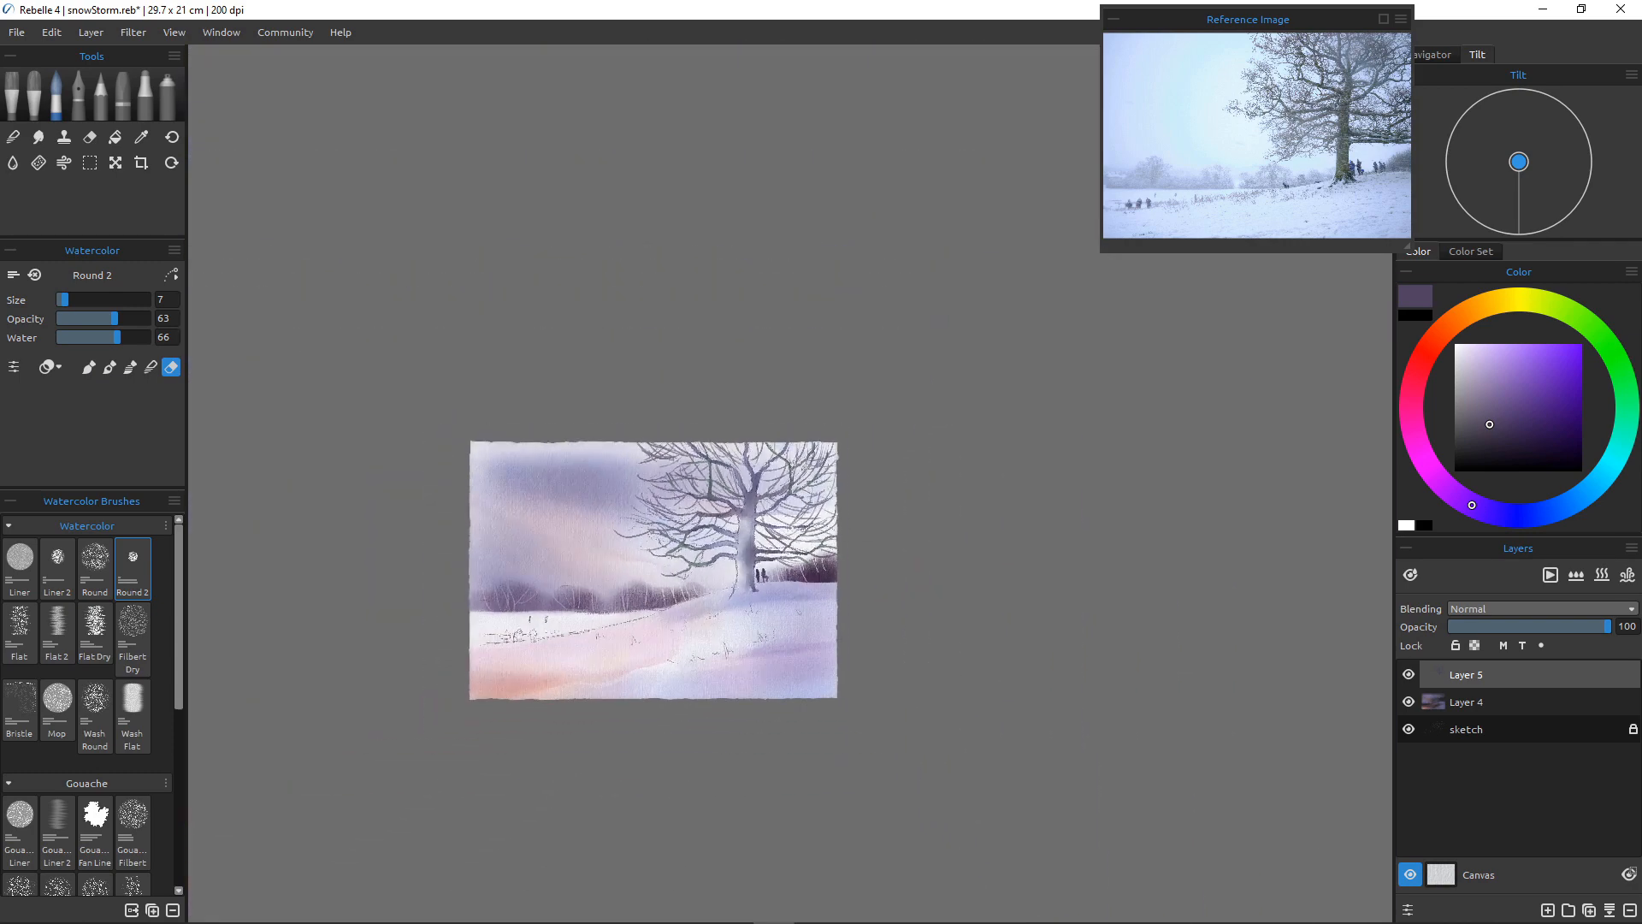
drag(657, 668, 708, 639)
scroll(694, 611, up, 5)
scroll(694, 611, down, 2)
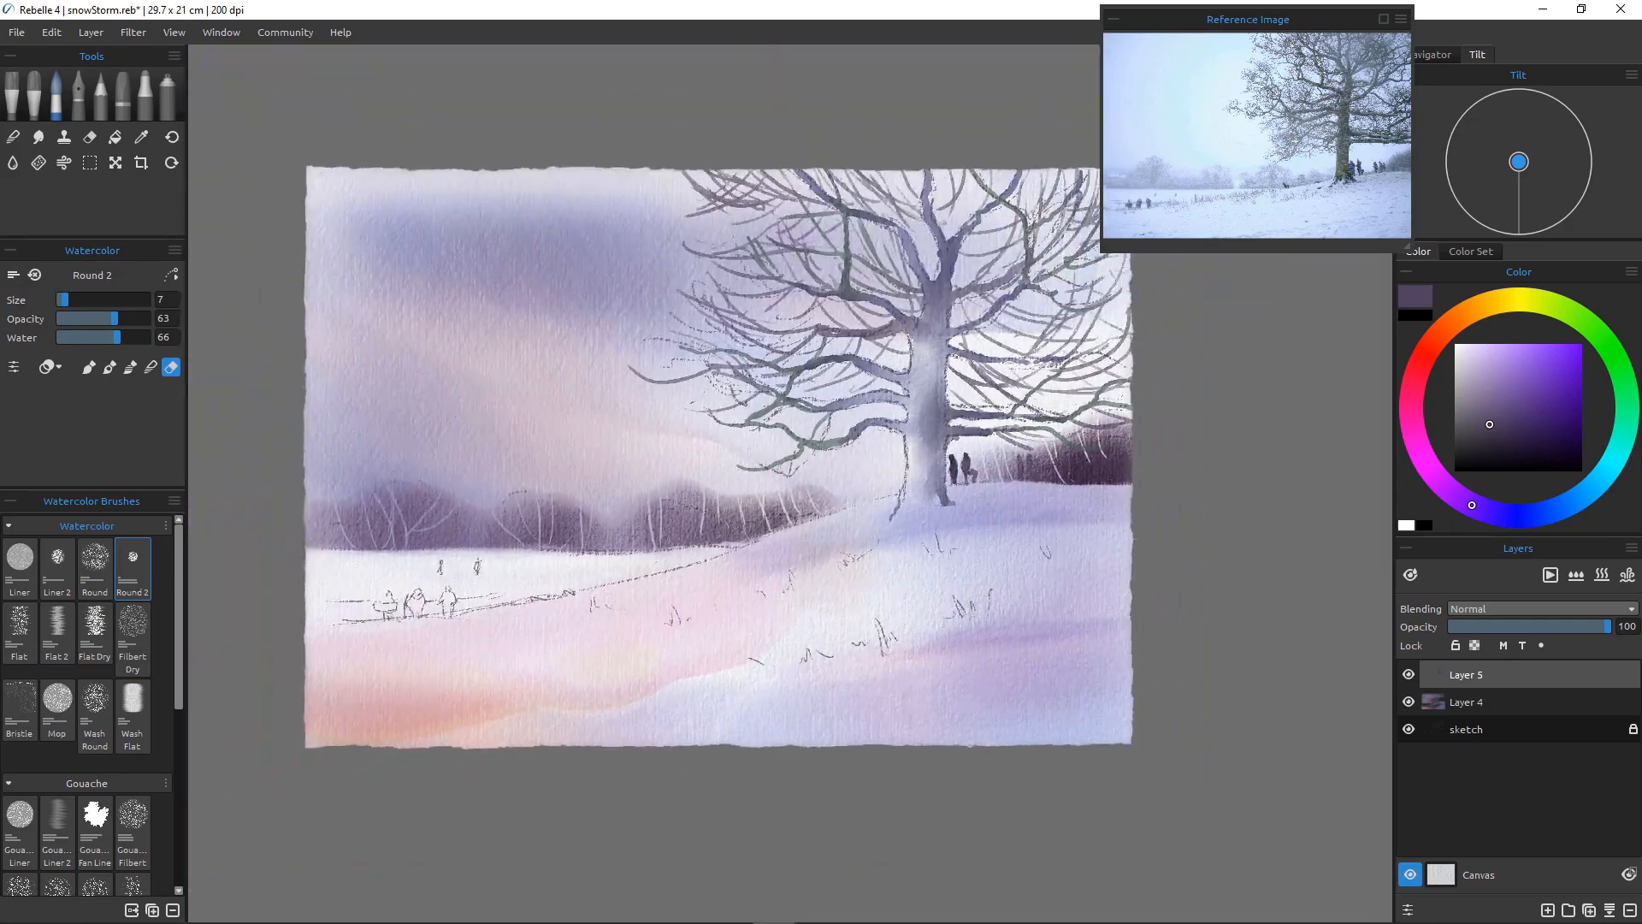
drag(693, 611, 704, 639)
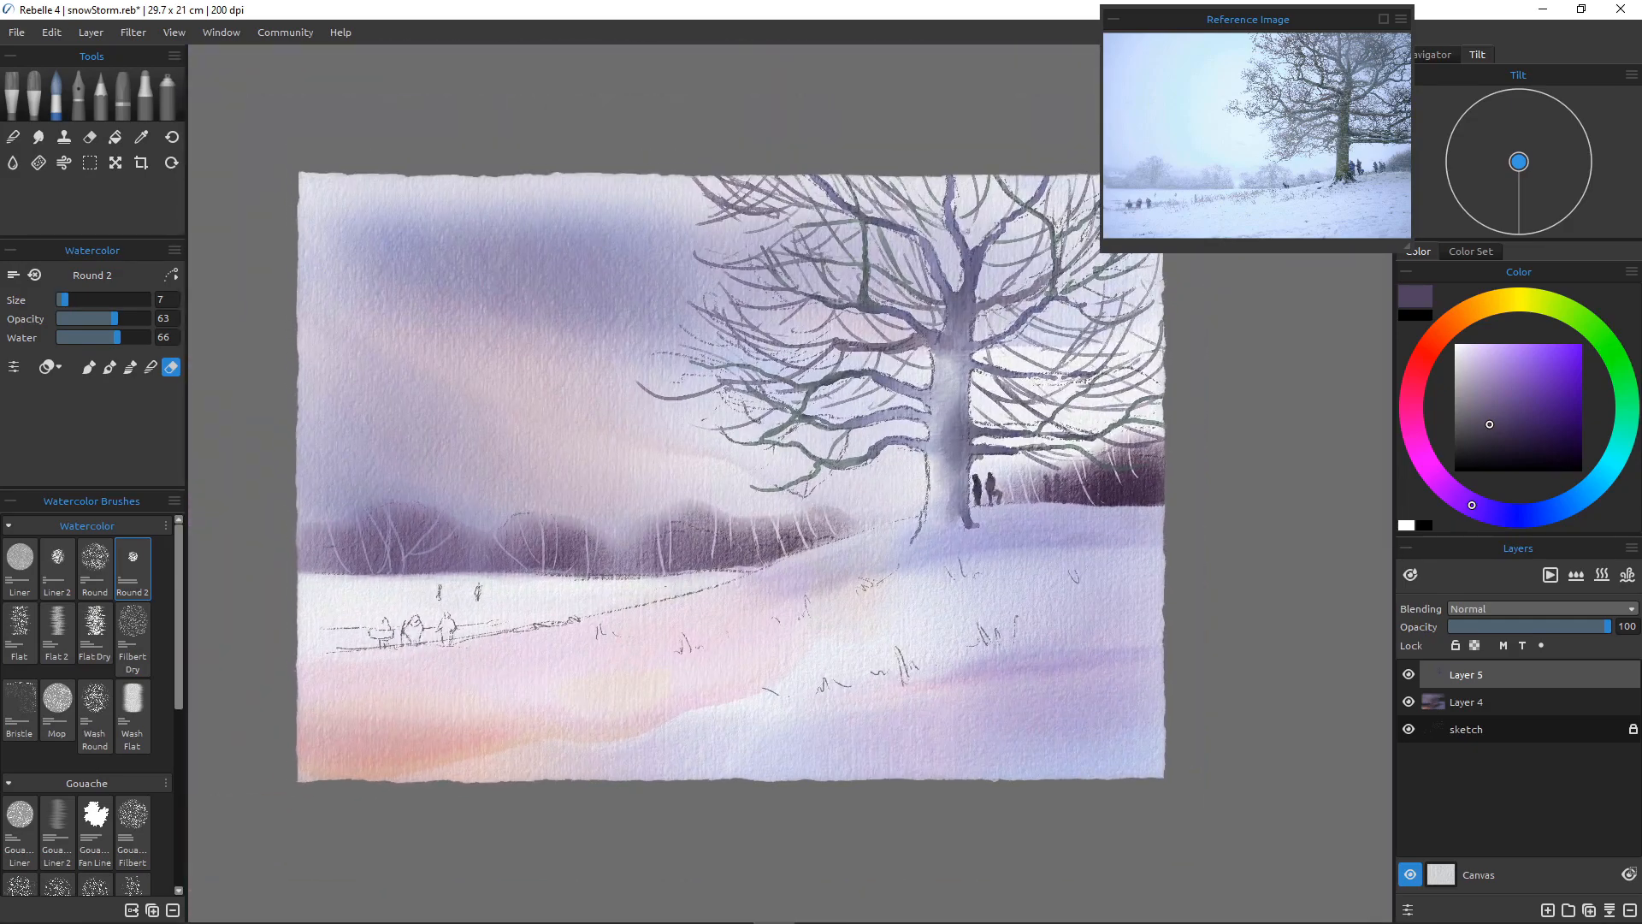
drag(530, 663, 591, 633)
scroll(591, 632, up, 10)
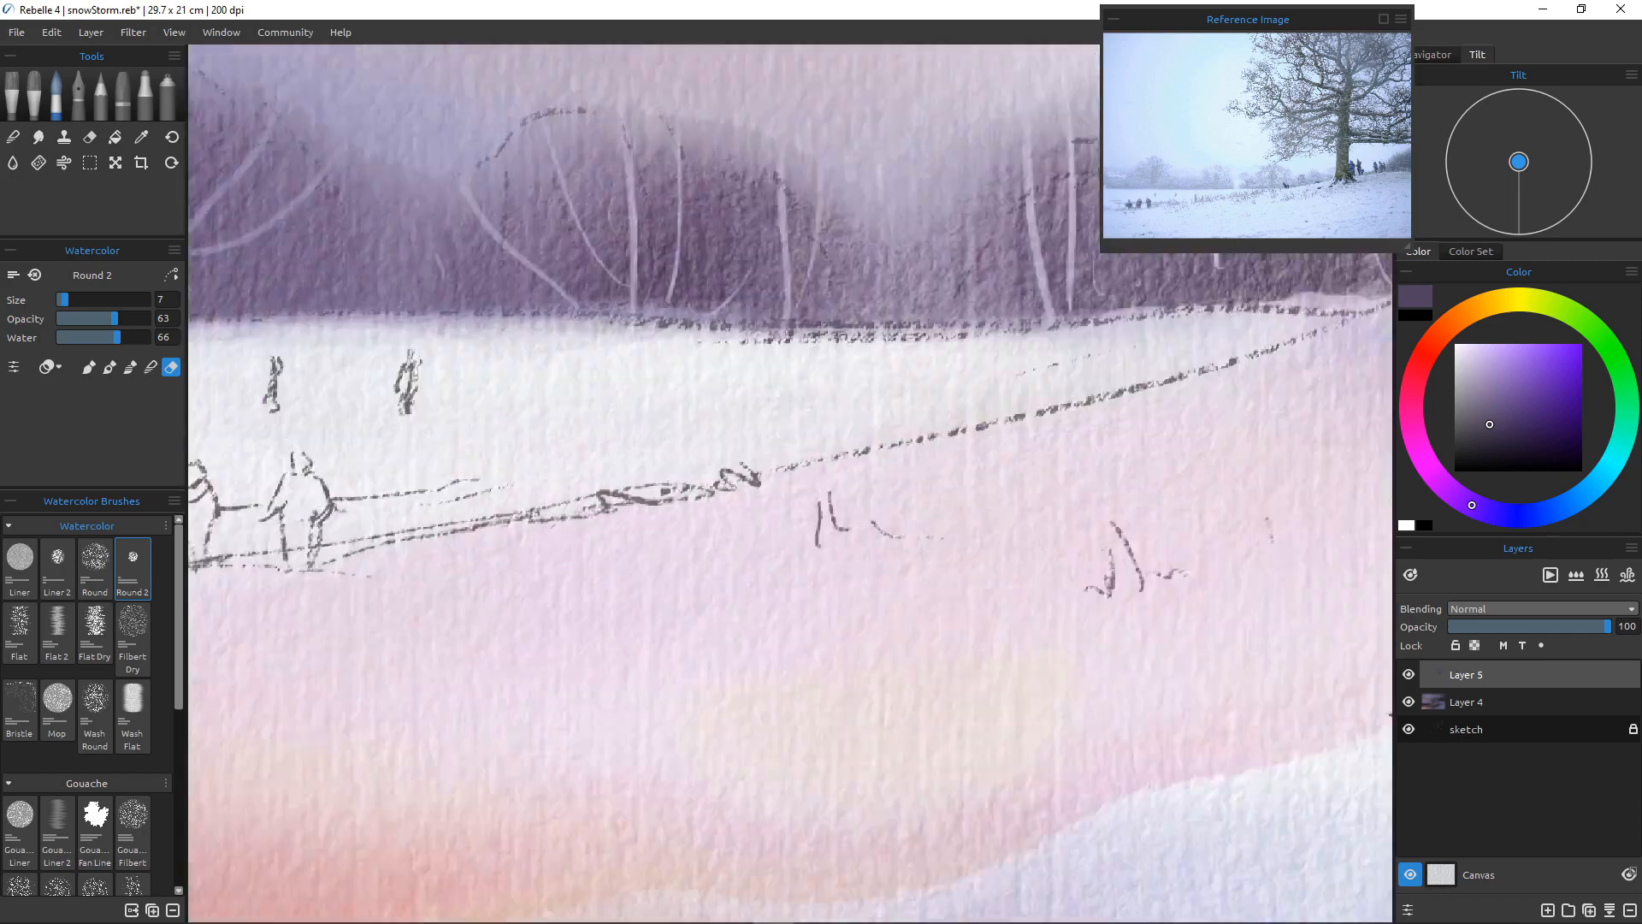
drag(665, 547, 662, 645)
scroll(662, 645, down, 8)
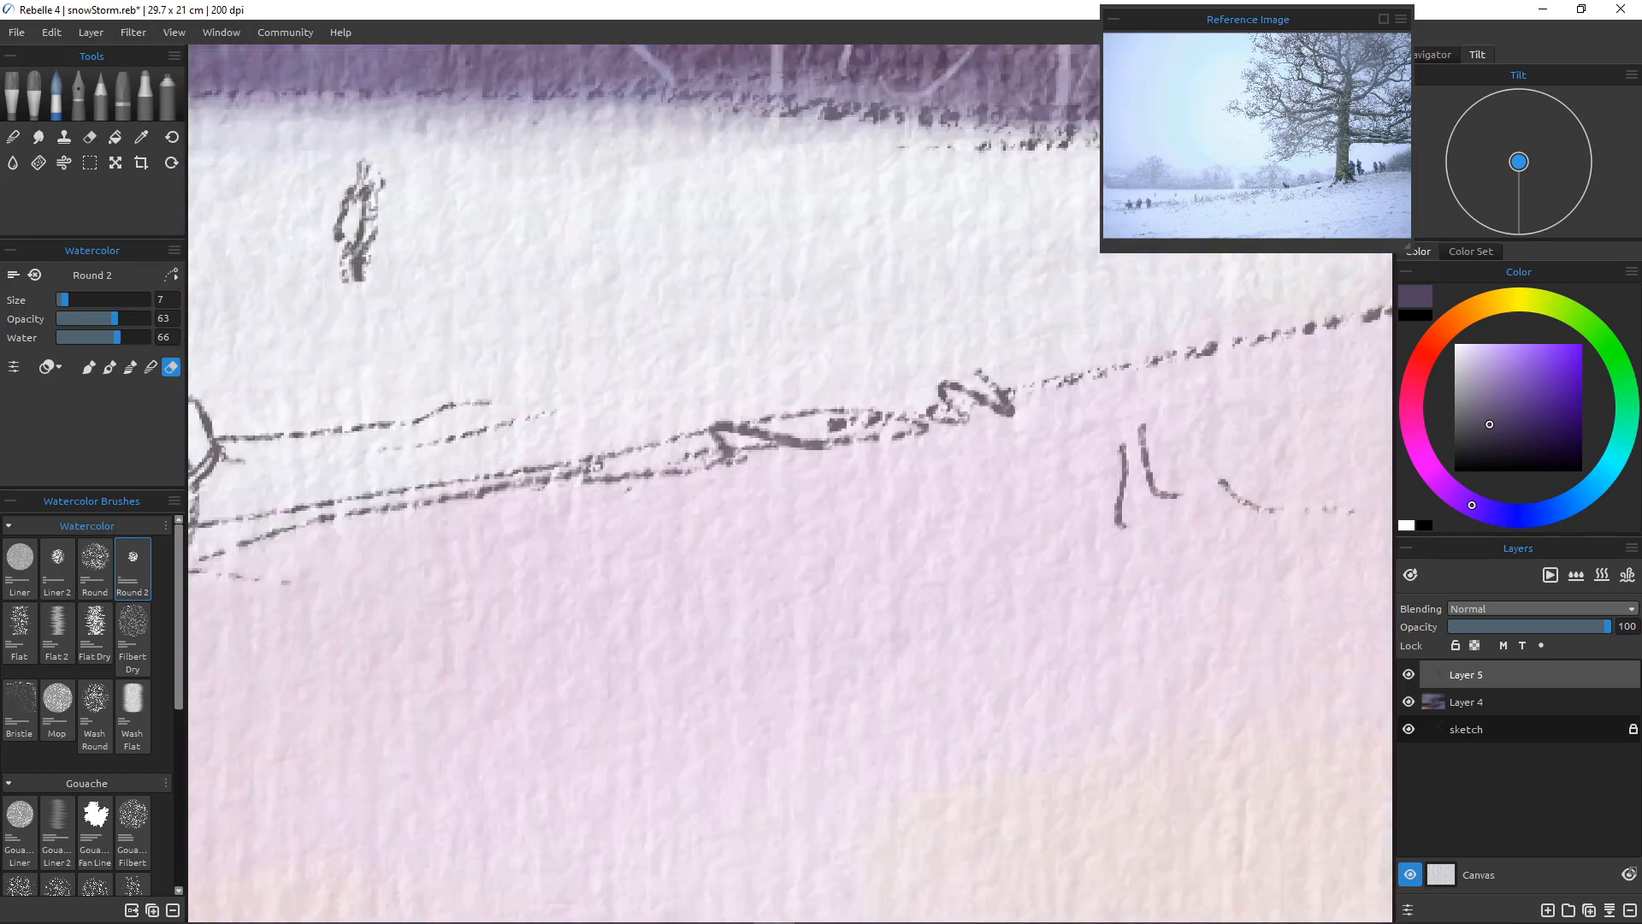
drag(364, 688, 614, 663)
scroll(622, 661, up, 2)
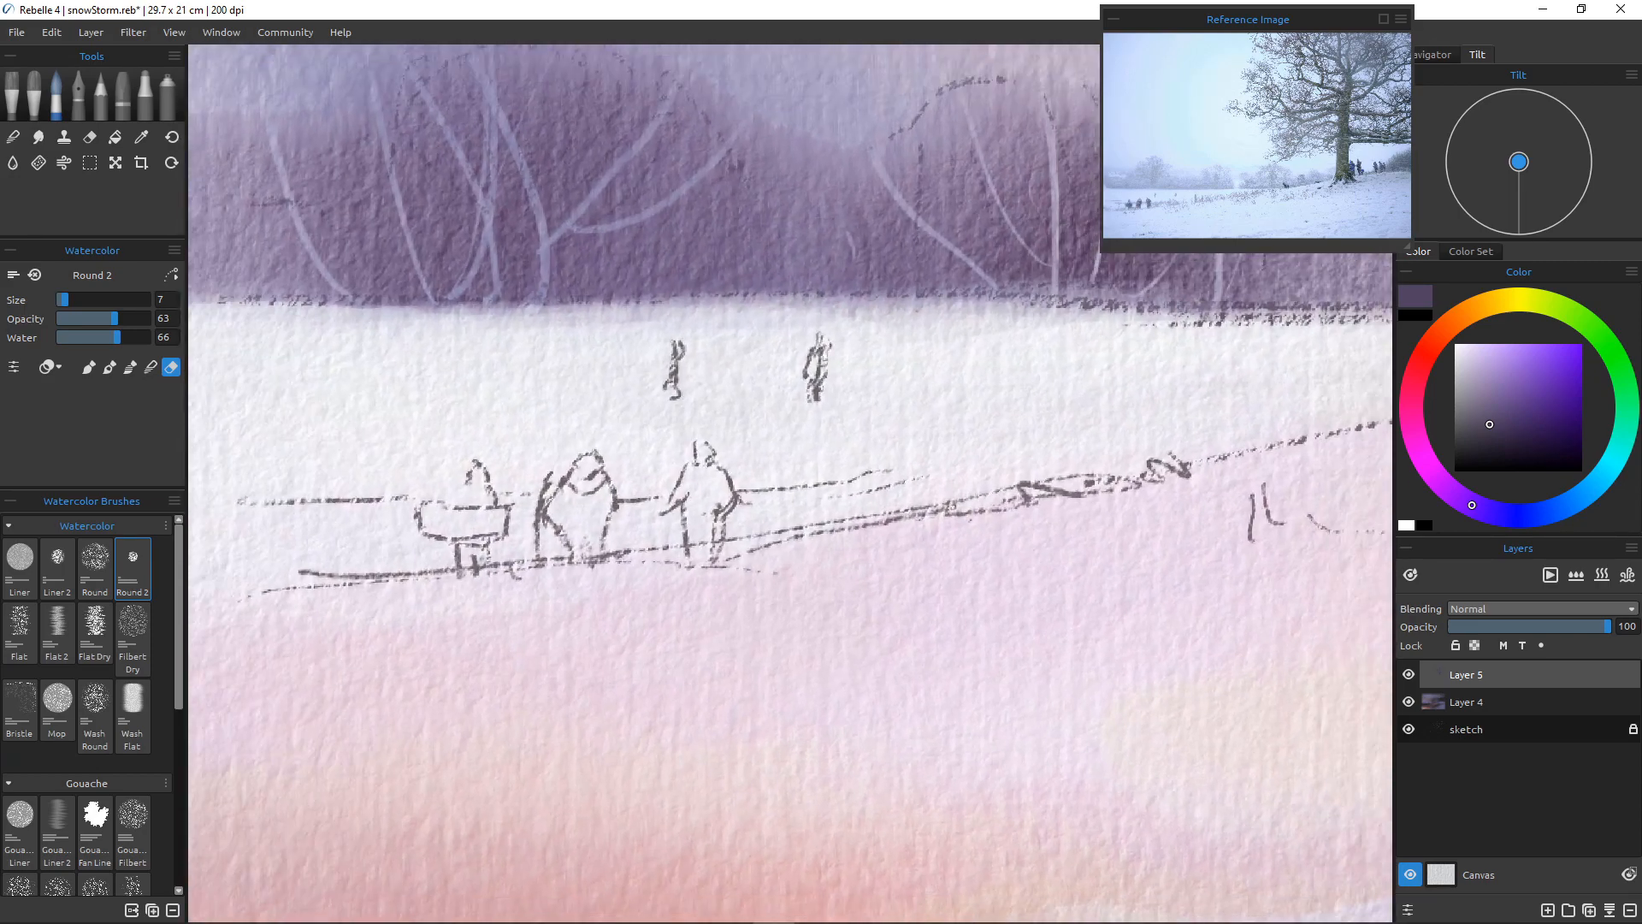
scroll(669, 650, down, 1)
key(b)
mouse_move(696, 461)
mouse_down()
mouse_move(715, 514)
mouse_move(693, 482)
mouse_move(680, 509)
mouse_move(707, 521)
mouse_move(704, 563)
mouse_move(712, 523)
mouse_move(709, 565)
mouse_move(690, 512)
mouse_move(688, 536)
mouse_move(694, 560)
mouse_move(709, 486)
mouse_move(726, 514)
mouse_move(708, 533)
mouse_move(595, 470)
mouse_move(598, 511)
mouse_move(573, 501)
mouse_move(583, 549)
mouse_move(612, 503)
mouse_move(577, 569)
mouse_up()
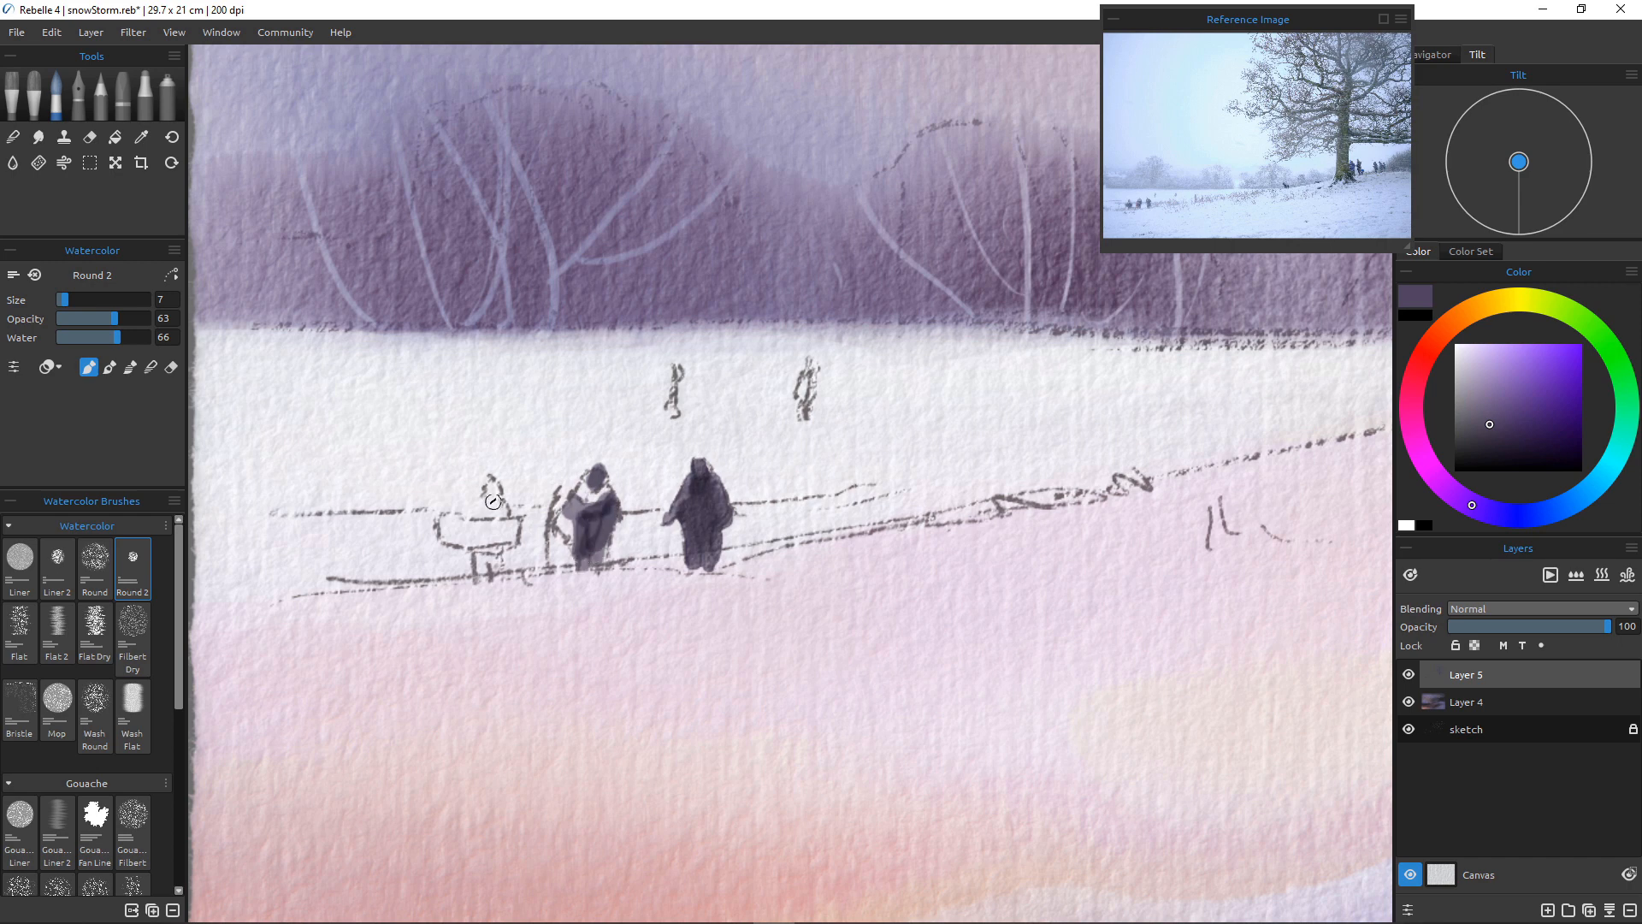
mouse_move(493, 502)
mouse_down()
mouse_move(492, 483)
mouse_move(501, 514)
mouse_move(472, 526)
mouse_move(489, 566)
mouse_up()
Paint muted red over the sketched shape beside the middle snowfield figure and across the leftmost figure's waist
click(1426, 352)
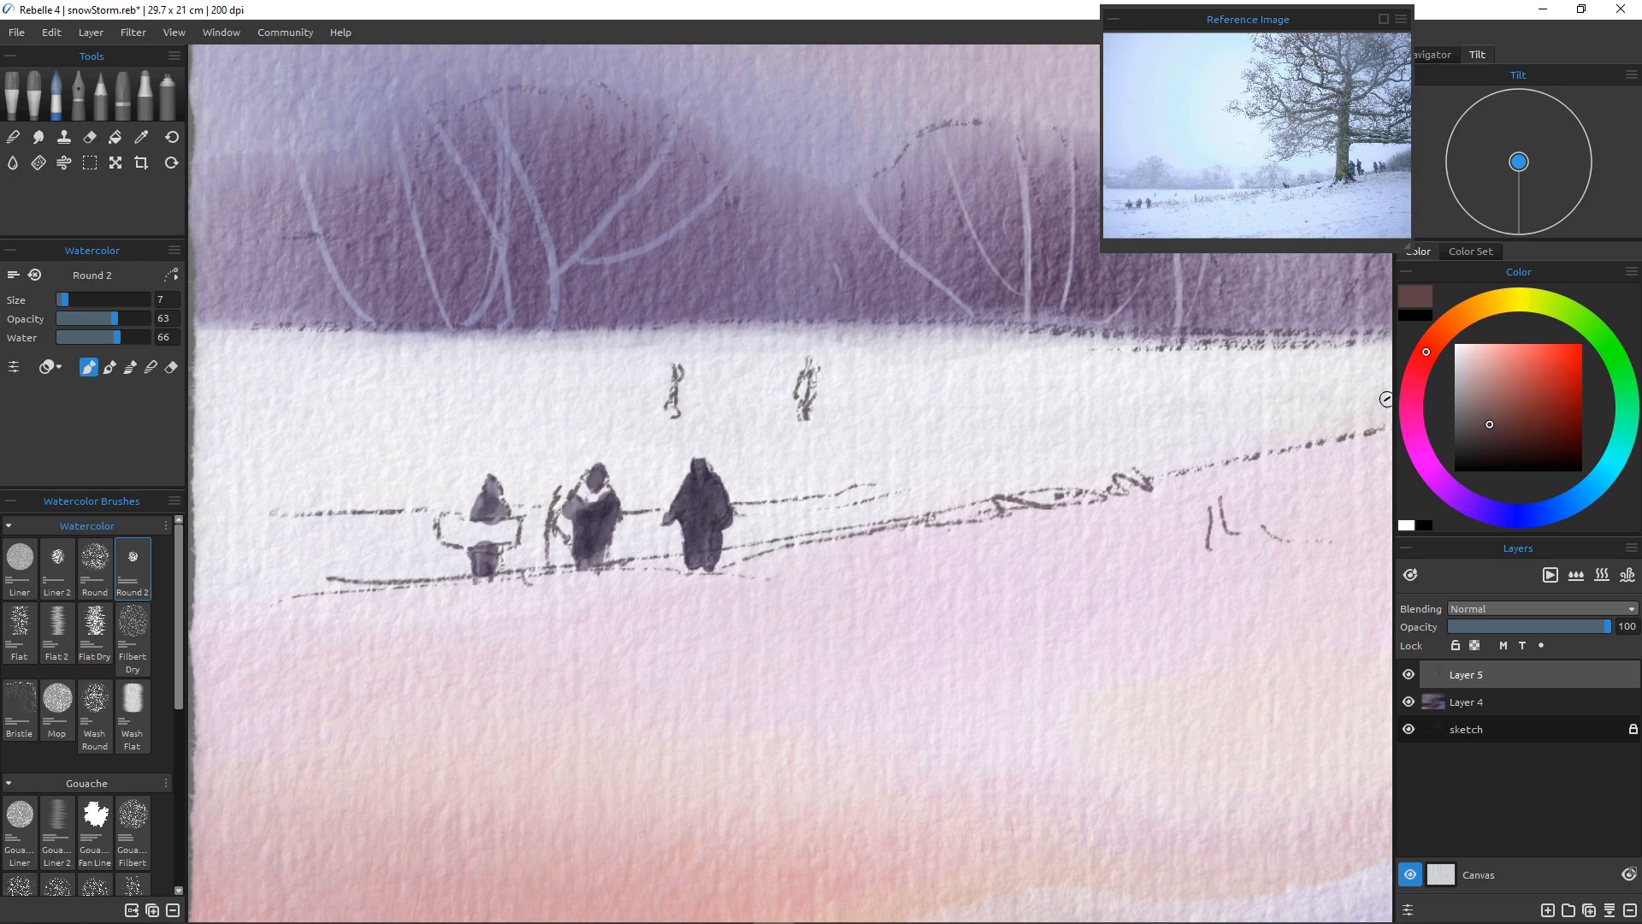
click(1554, 359)
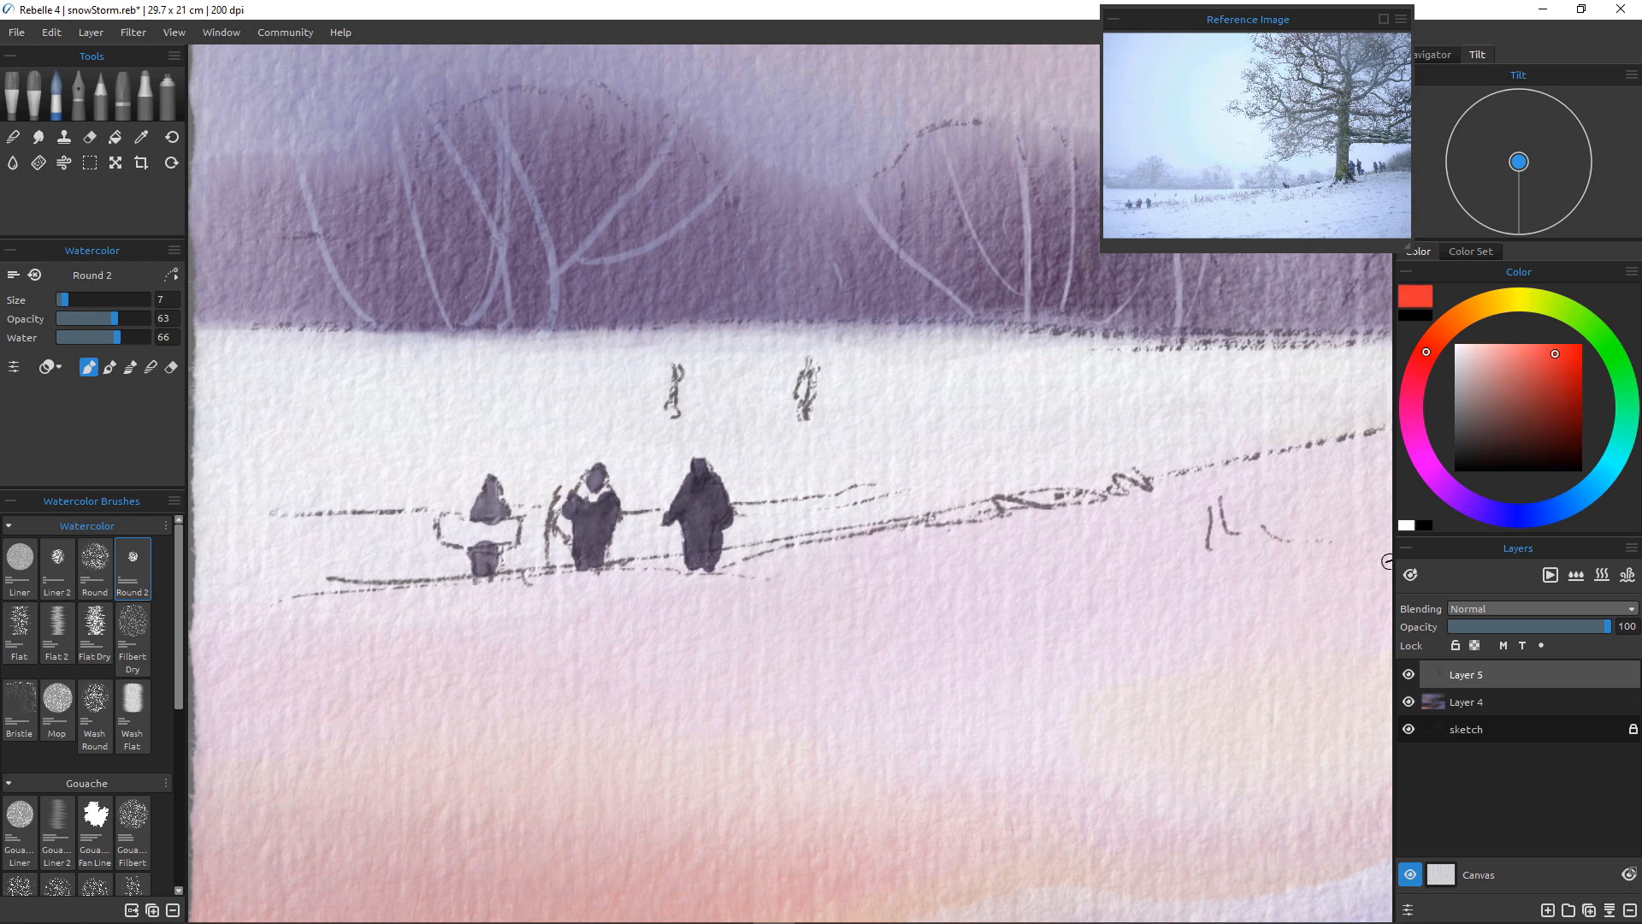
click(1519, 358)
click(1529, 392)
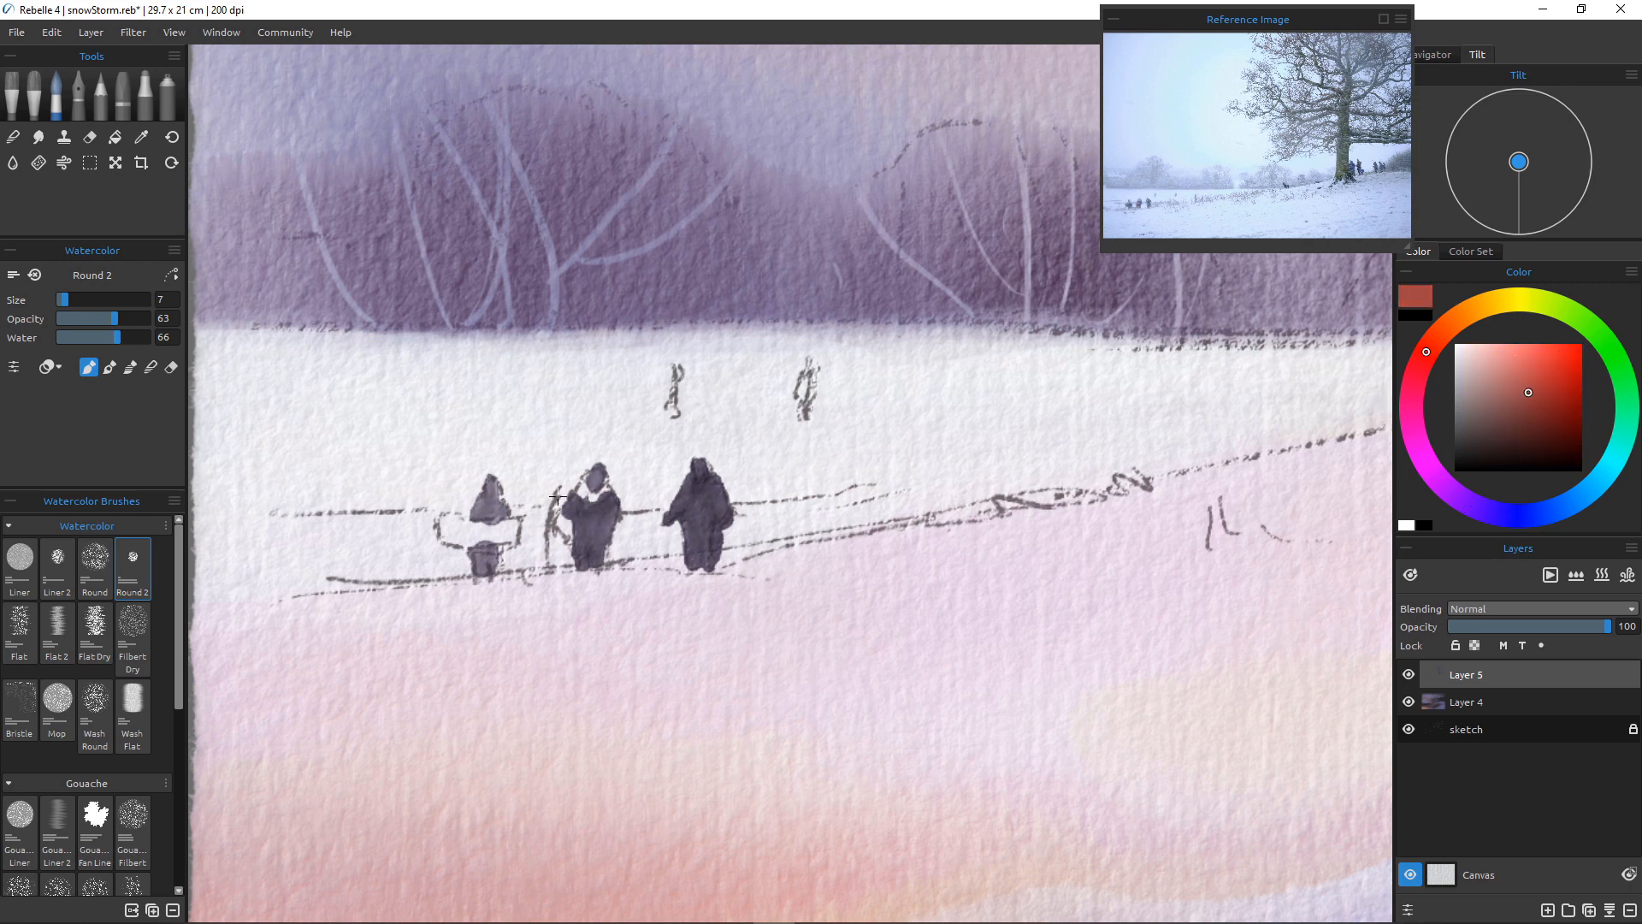
mouse_move(557, 498)
mouse_down()
mouse_move(560, 566)
mouse_move(447, 525)
mouse_up()
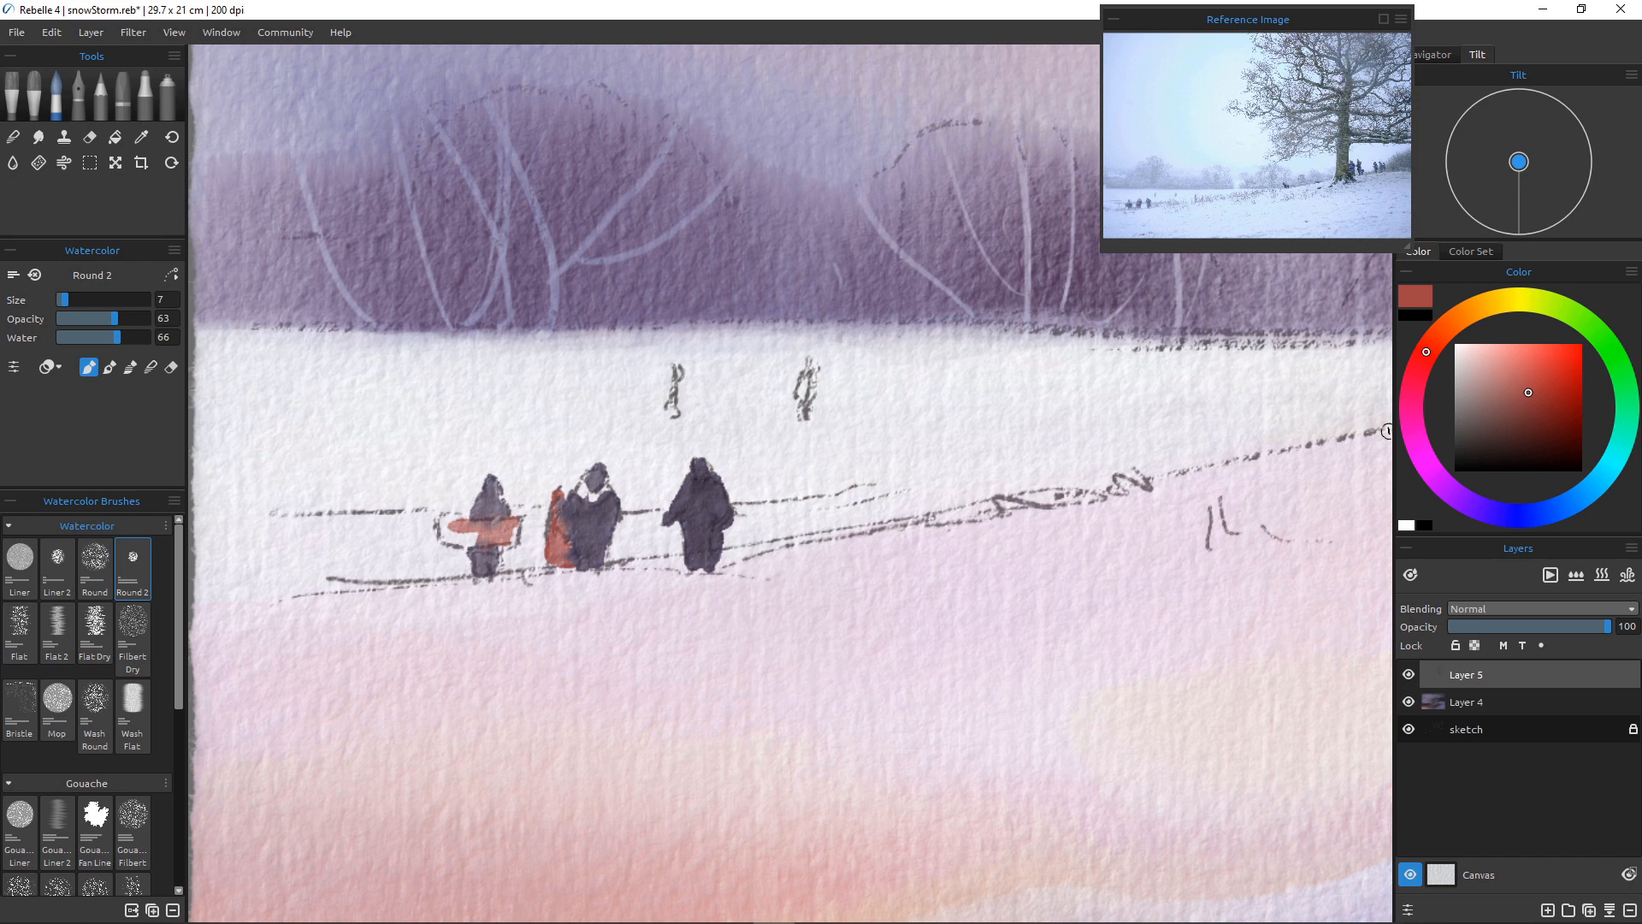
Glaze magenta over the leftmost figure's red band and add near-black strokes to the middle figure's body
click(1431, 470)
drag(459, 526, 510, 532)
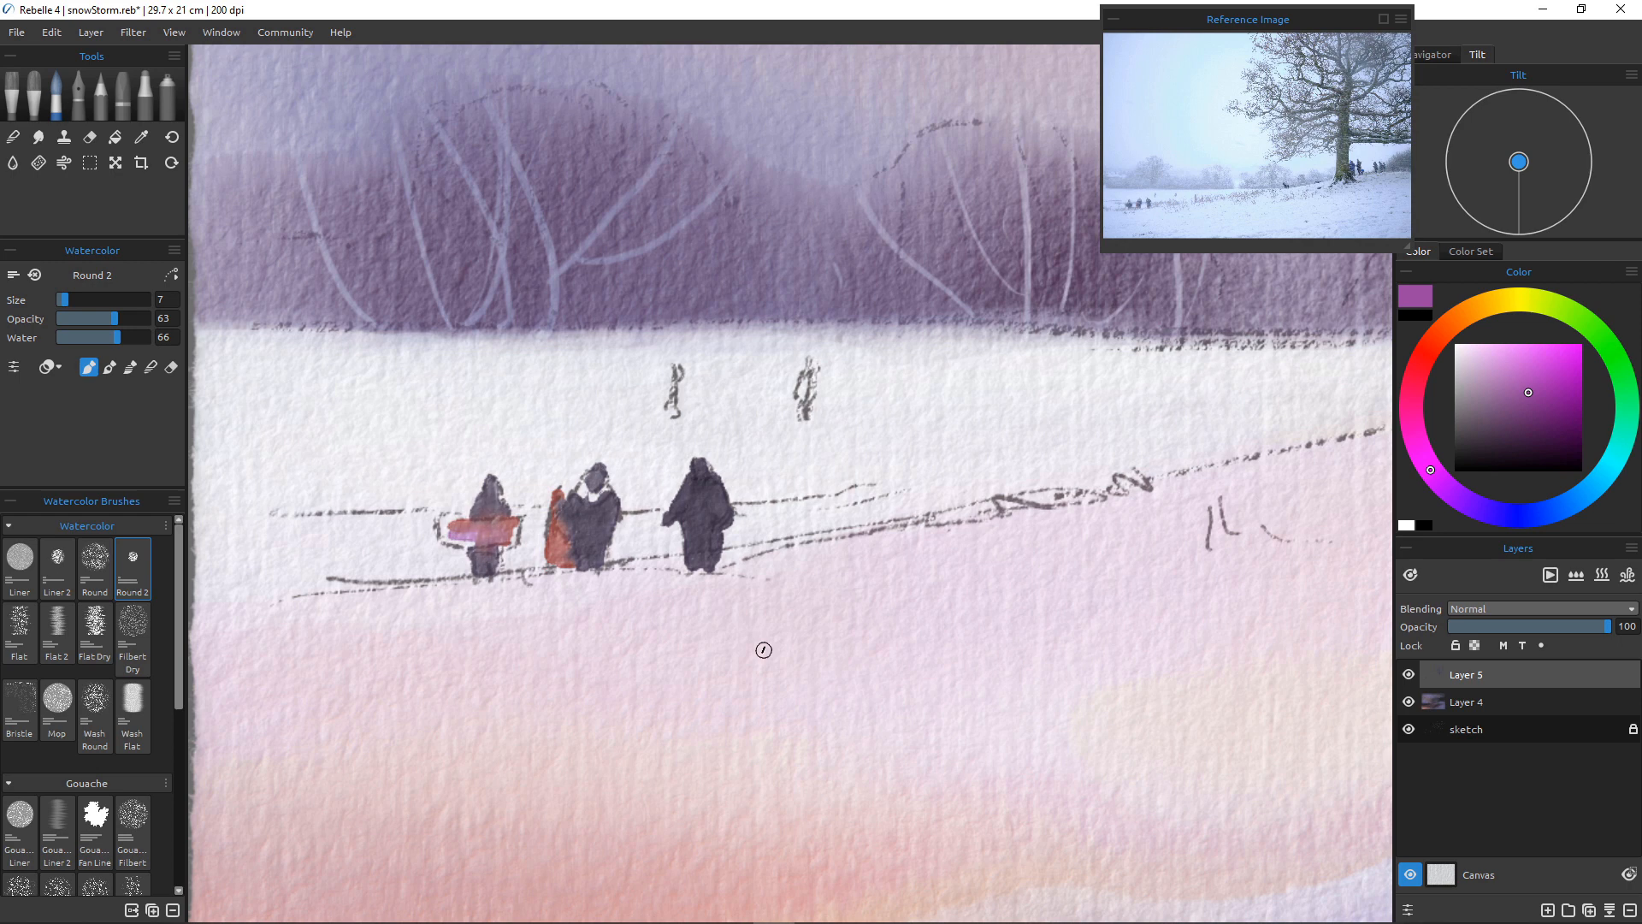
click(1474, 461)
mouse_move(566, 522)
mouse_down()
mouse_move(599, 573)
mouse_move(590, 538)
mouse_up()
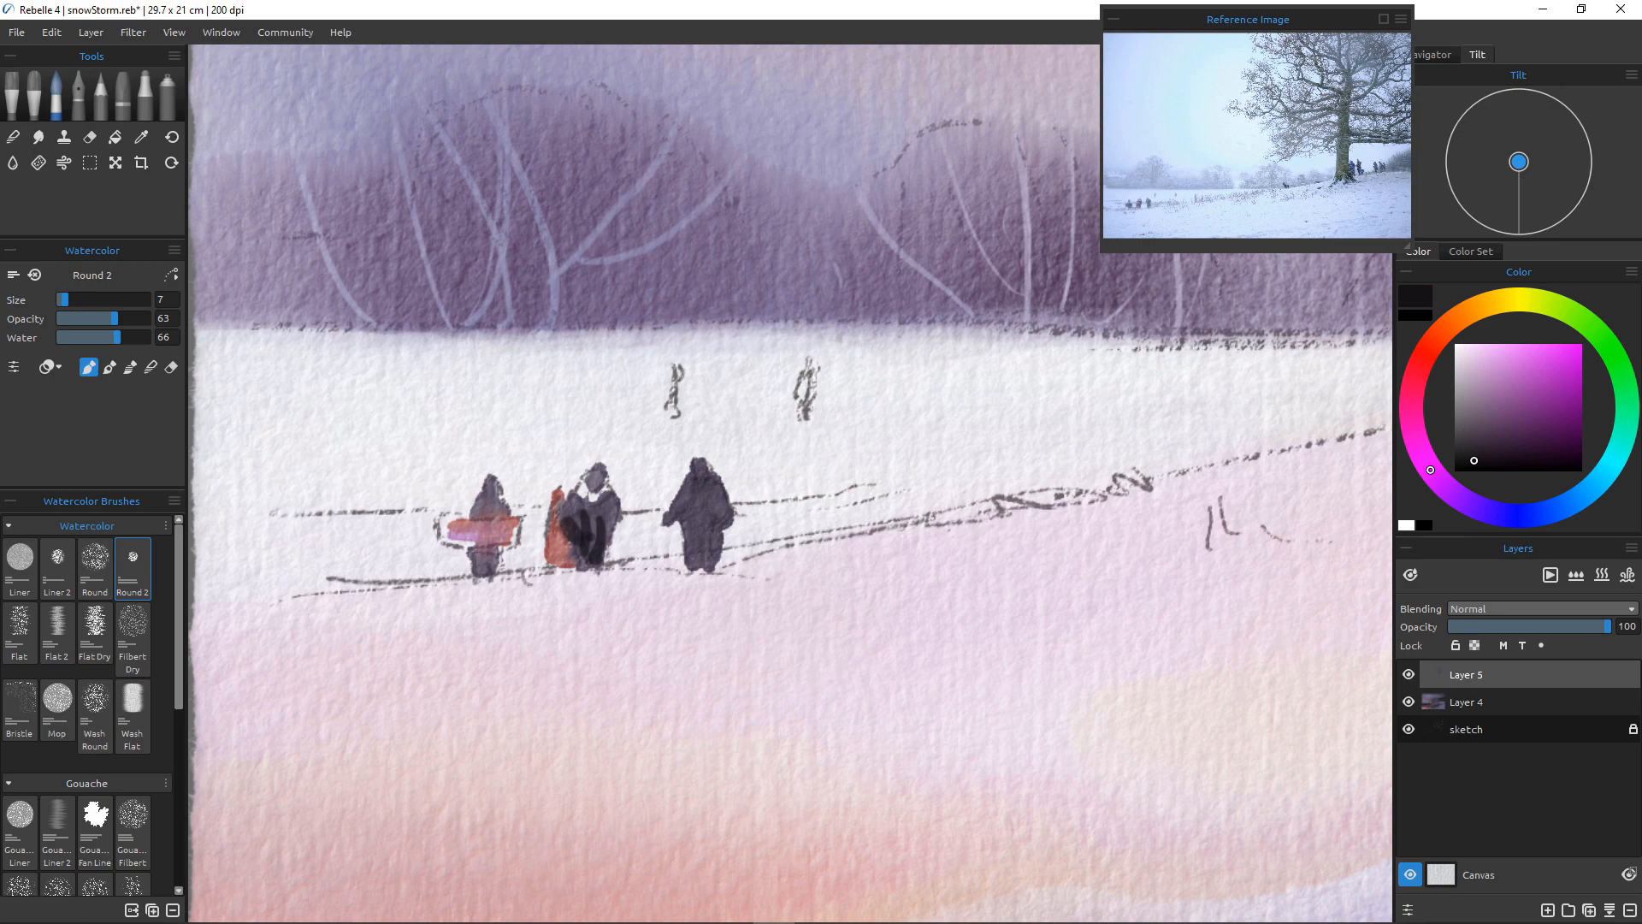
Examine the three snowfield figures against the whole composition
scroll(653, 561, down, 5)
scroll(653, 562, up, 3)
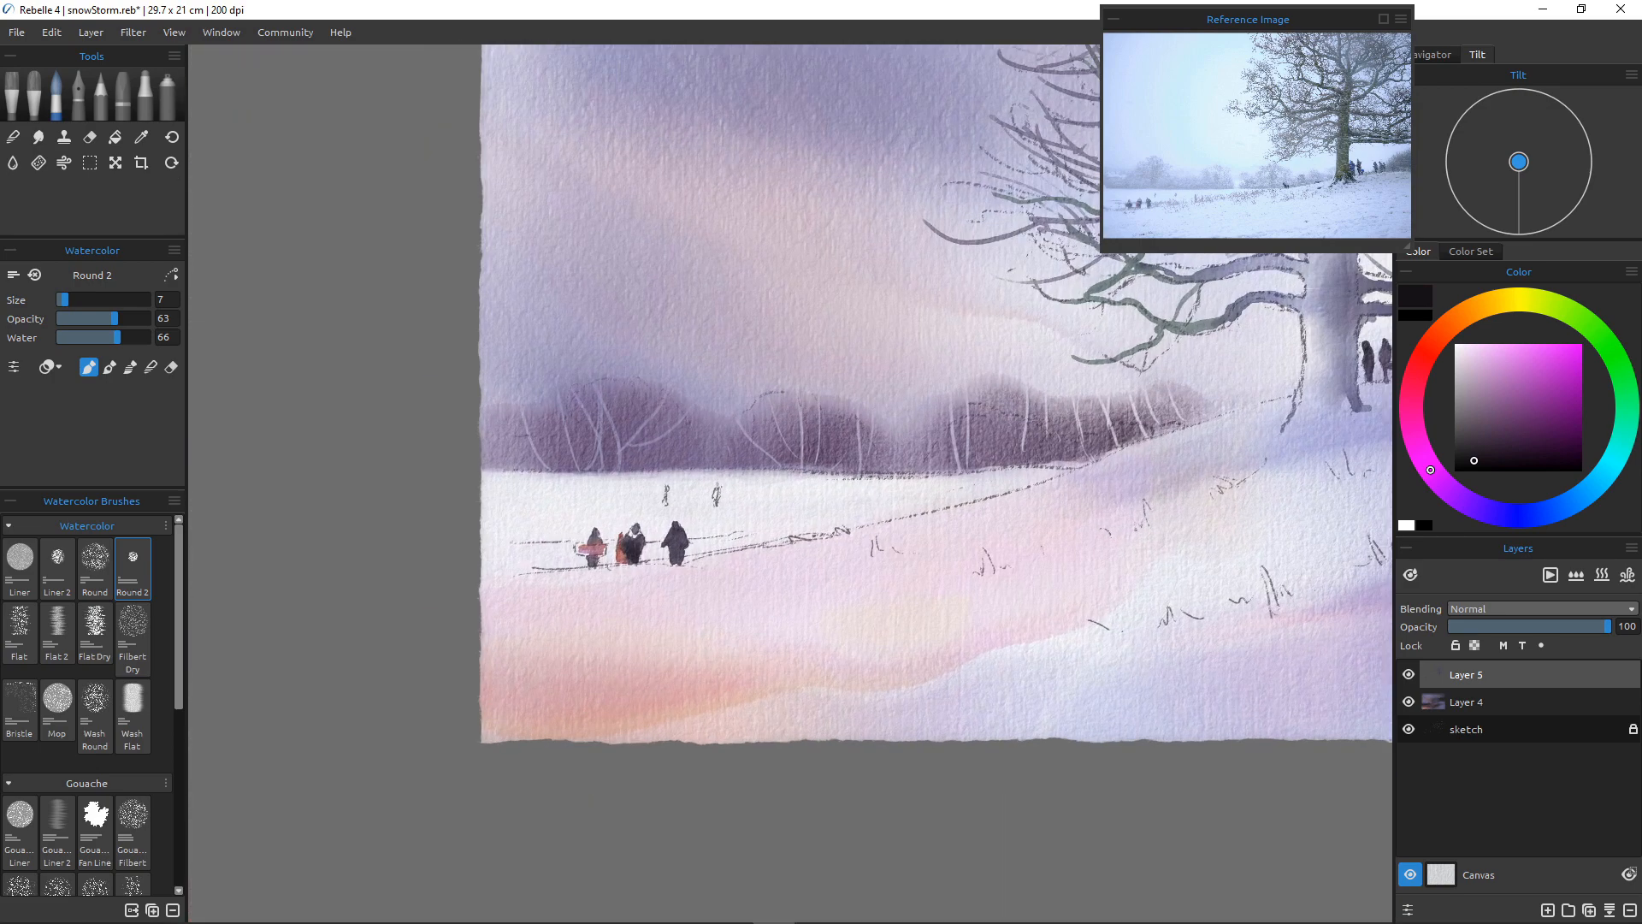
drag(791, 479, 769, 482)
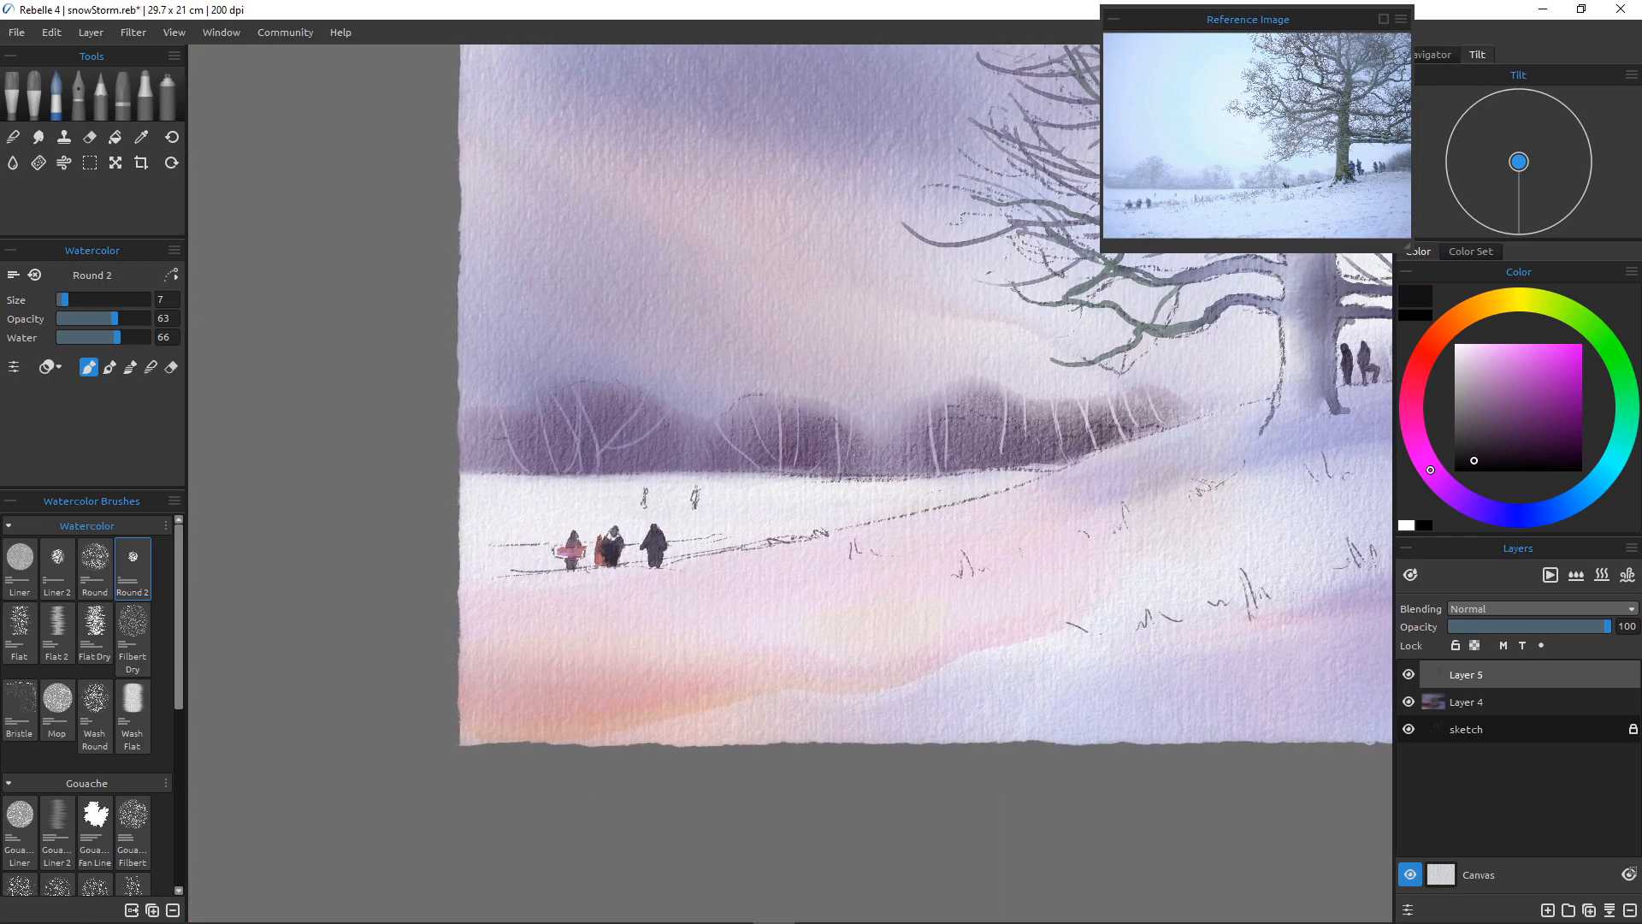
scroll(766, 554, up, 2)
scroll(761, 550, down, 3)
drag(762, 550, 629, 583)
scroll(838, 466, down, 4)
scroll(838, 466, up, 1)
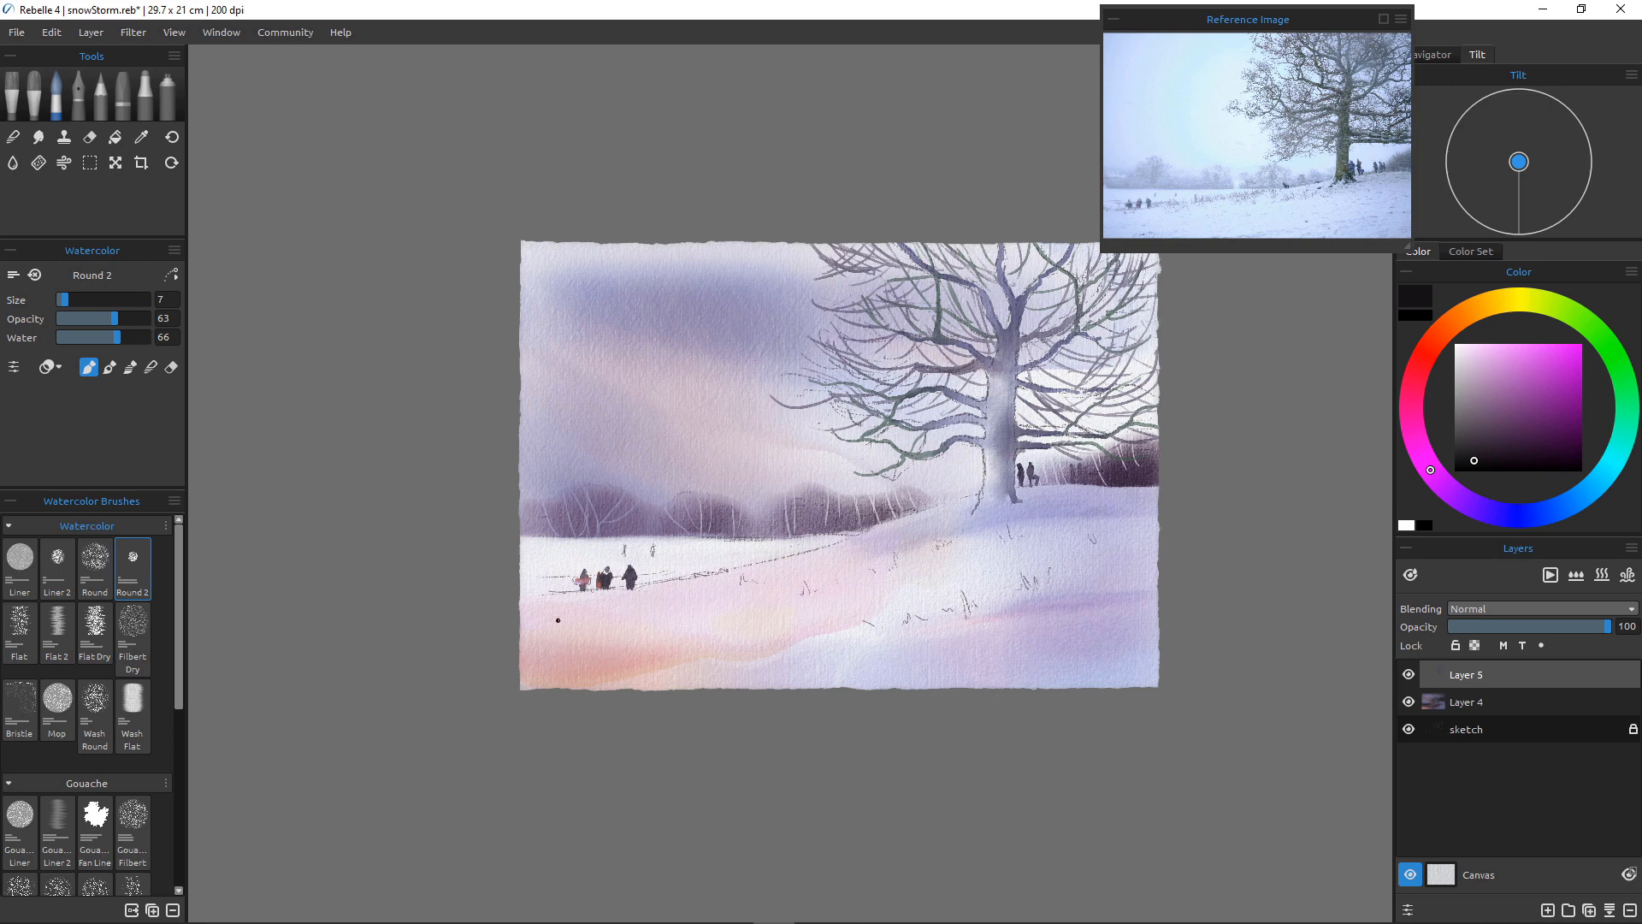
Set up the watercolour Liner brush at size 8 with a muted red colour
click(20, 563)
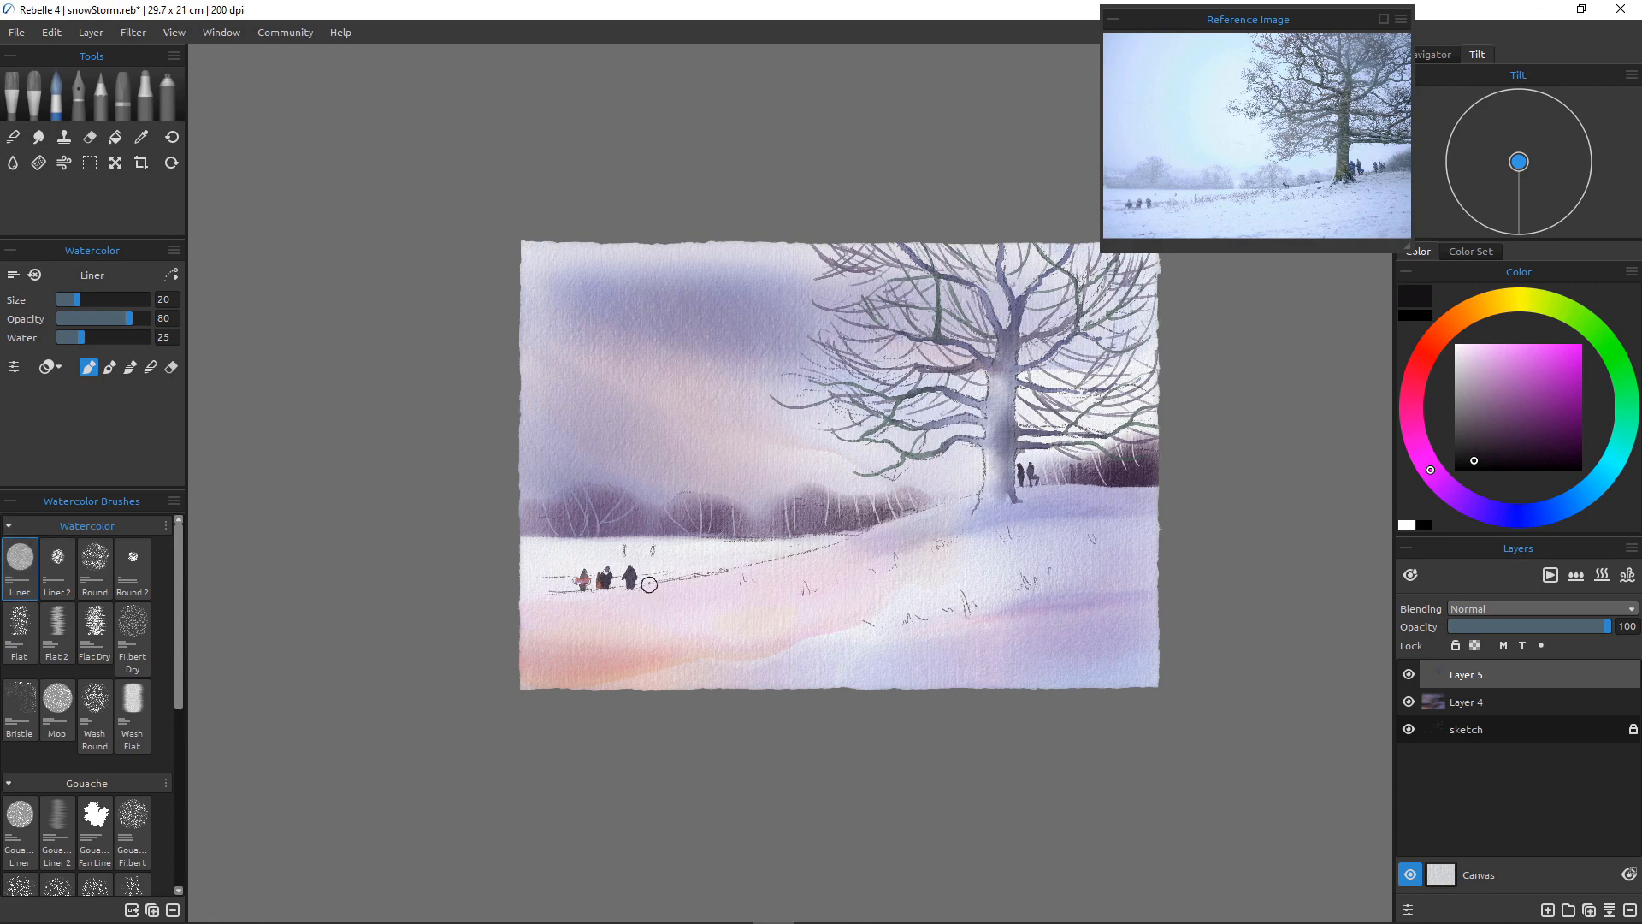
scroll(695, 585, up, 5)
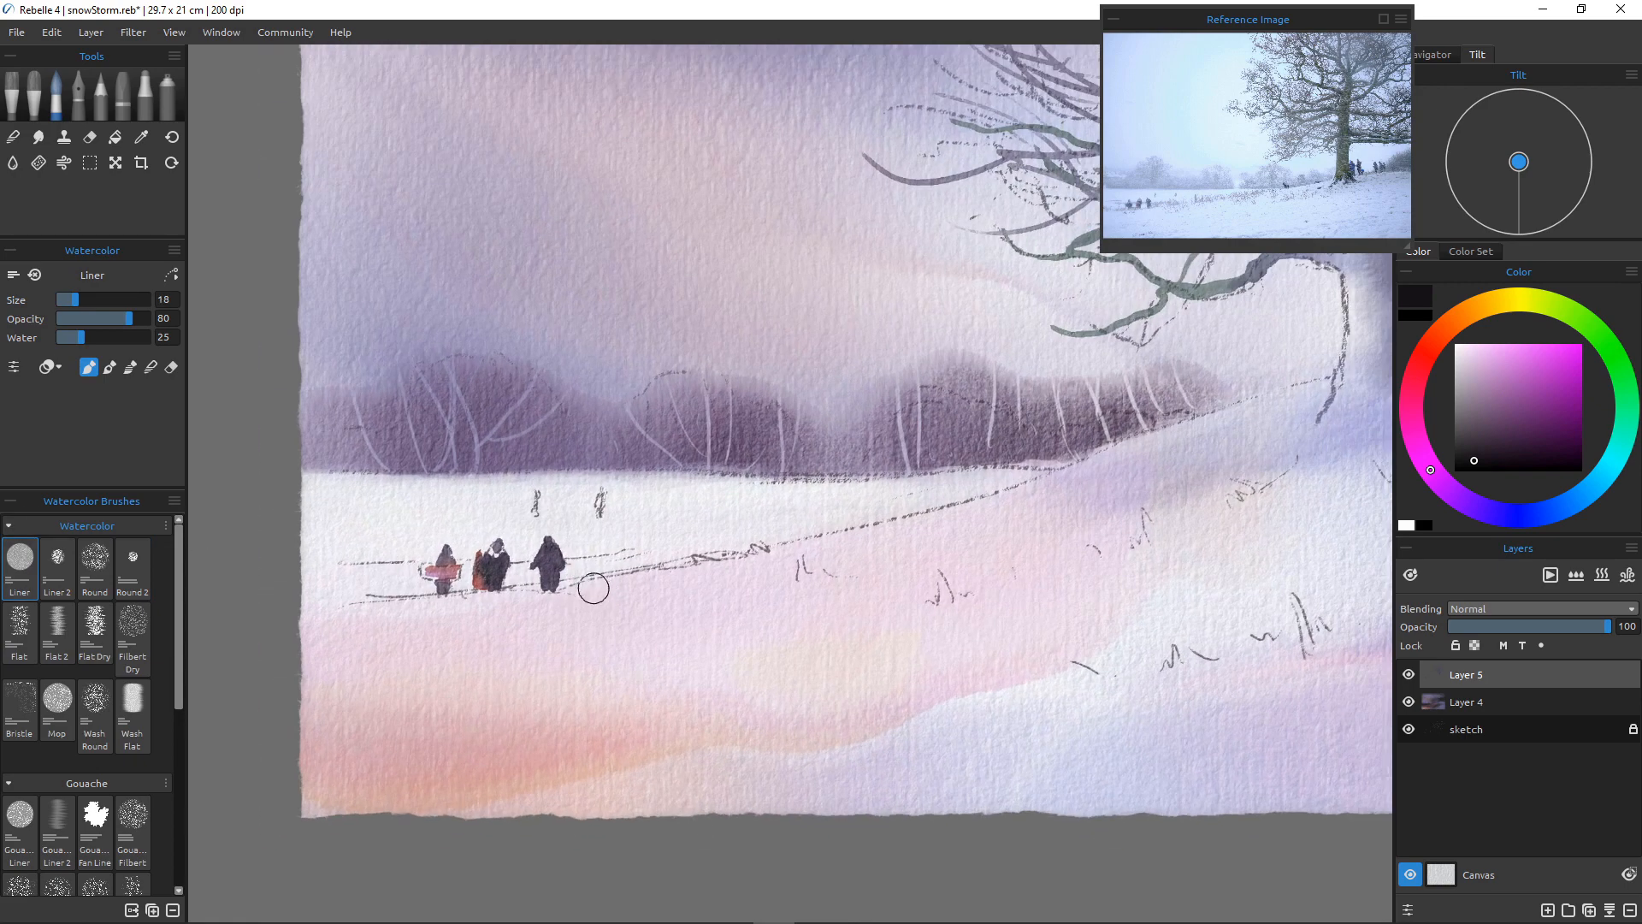
key([)
key([)
key([)
click(1419, 365)
drag(1474, 460, 1516, 407)
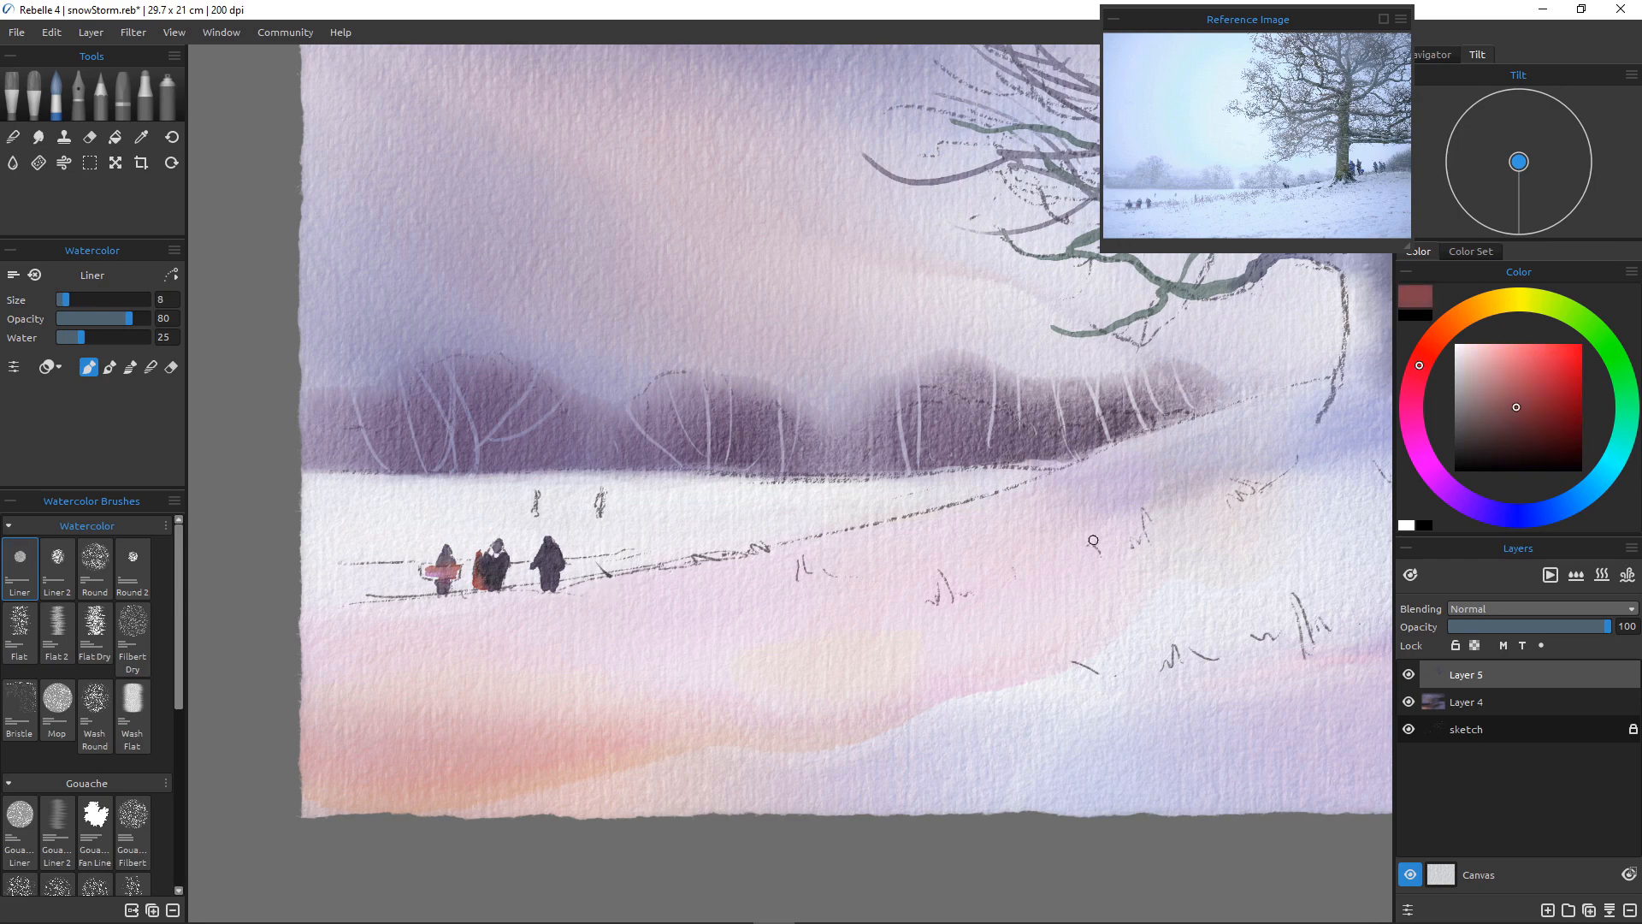
Try painting tall red grass strokes on the snow beside the rightmost figure, and undo them
mouse_move(594, 553)
mouse_down()
mouse_move(653, 571)
mouse_move(638, 533)
mouse_up()
key(ctrl+z)
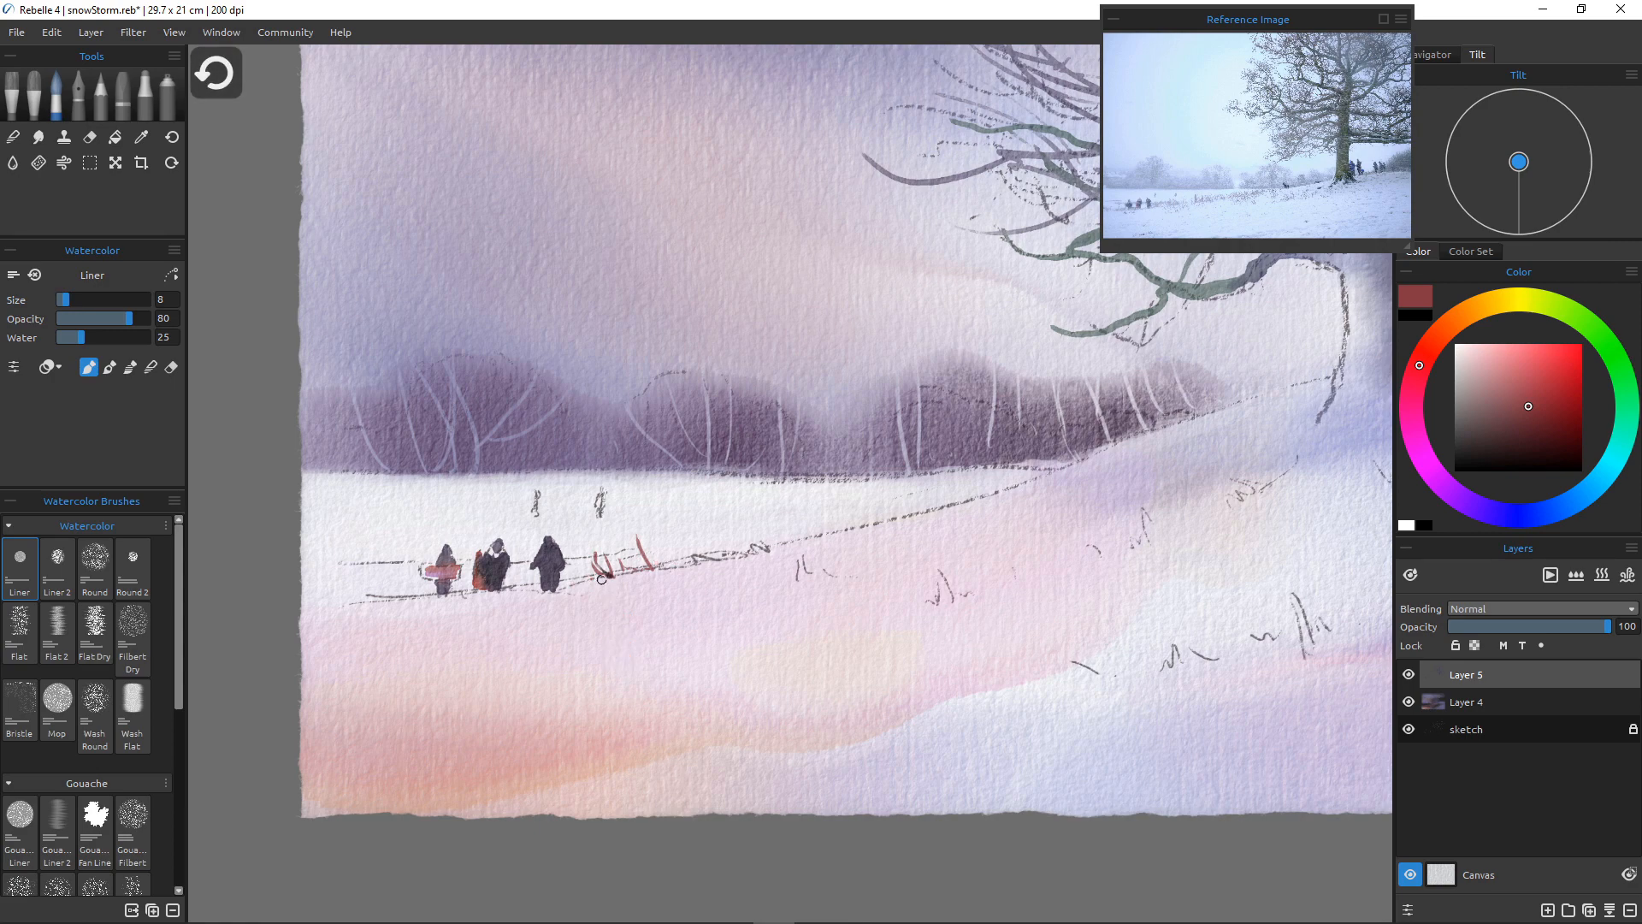
key(ctrl+z)
key(ctrl+z)
key(ctrl+z)
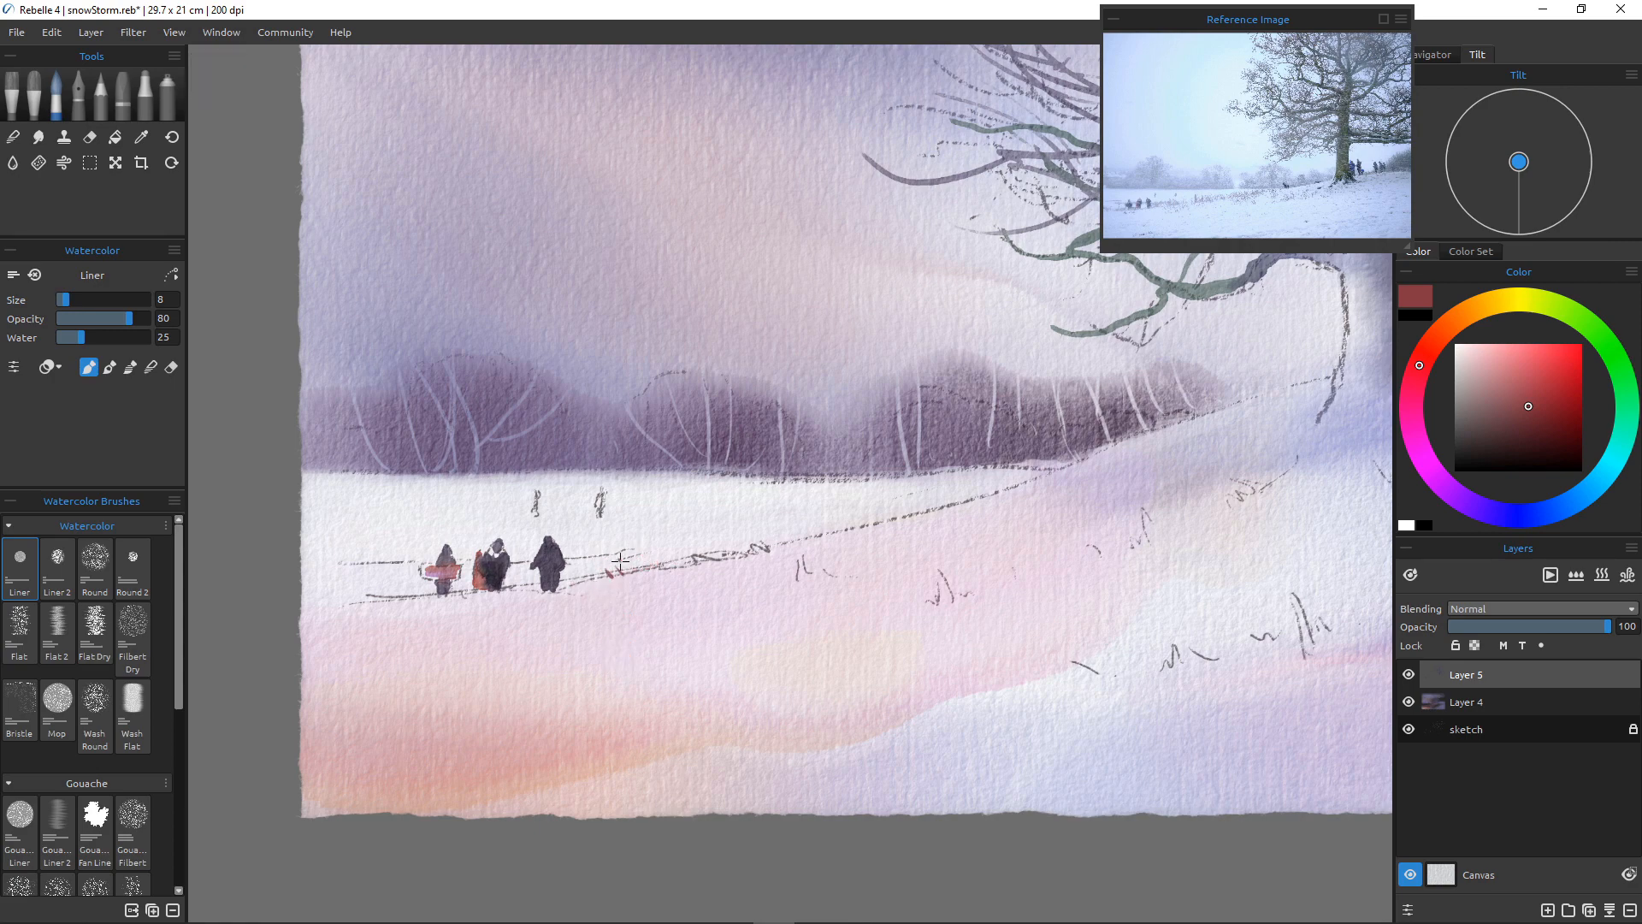
Paint small muted red grass tufts along the sketched slope line to the right of the figures
drag(622, 564, 618, 574)
drag(629, 562, 625, 573)
drag(637, 561, 710, 558)
drag(694, 554, 715, 562)
Add a new layer above Layer 5 and choose the Round brush with a muted violet colour
click(1483, 509)
drag(1529, 407, 1510, 405)
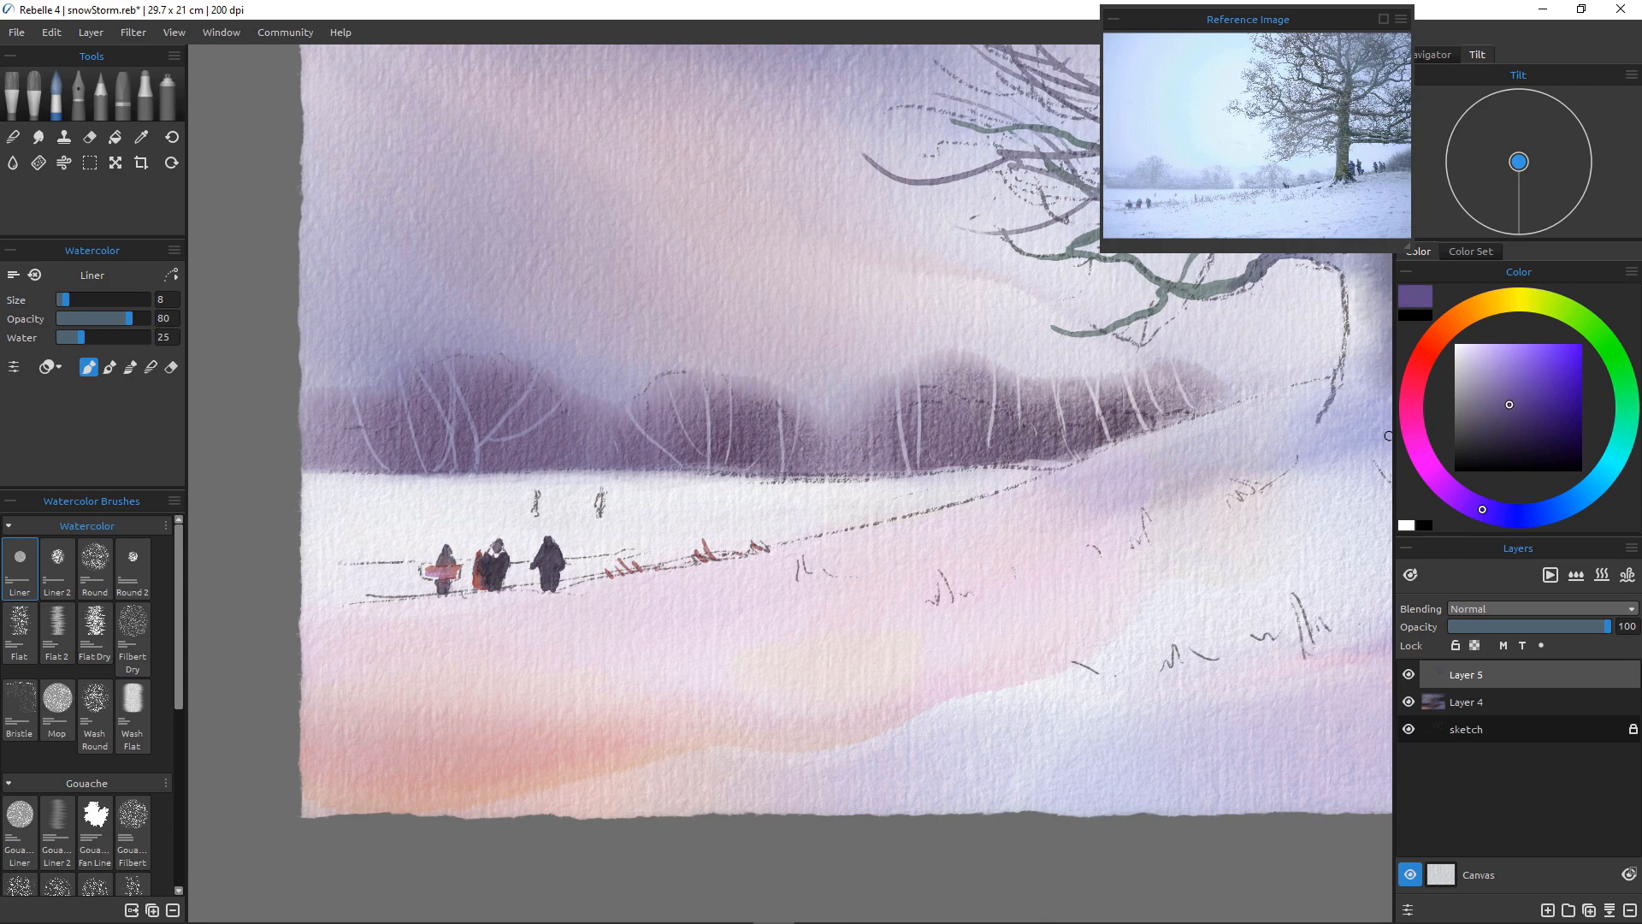
click(95, 565)
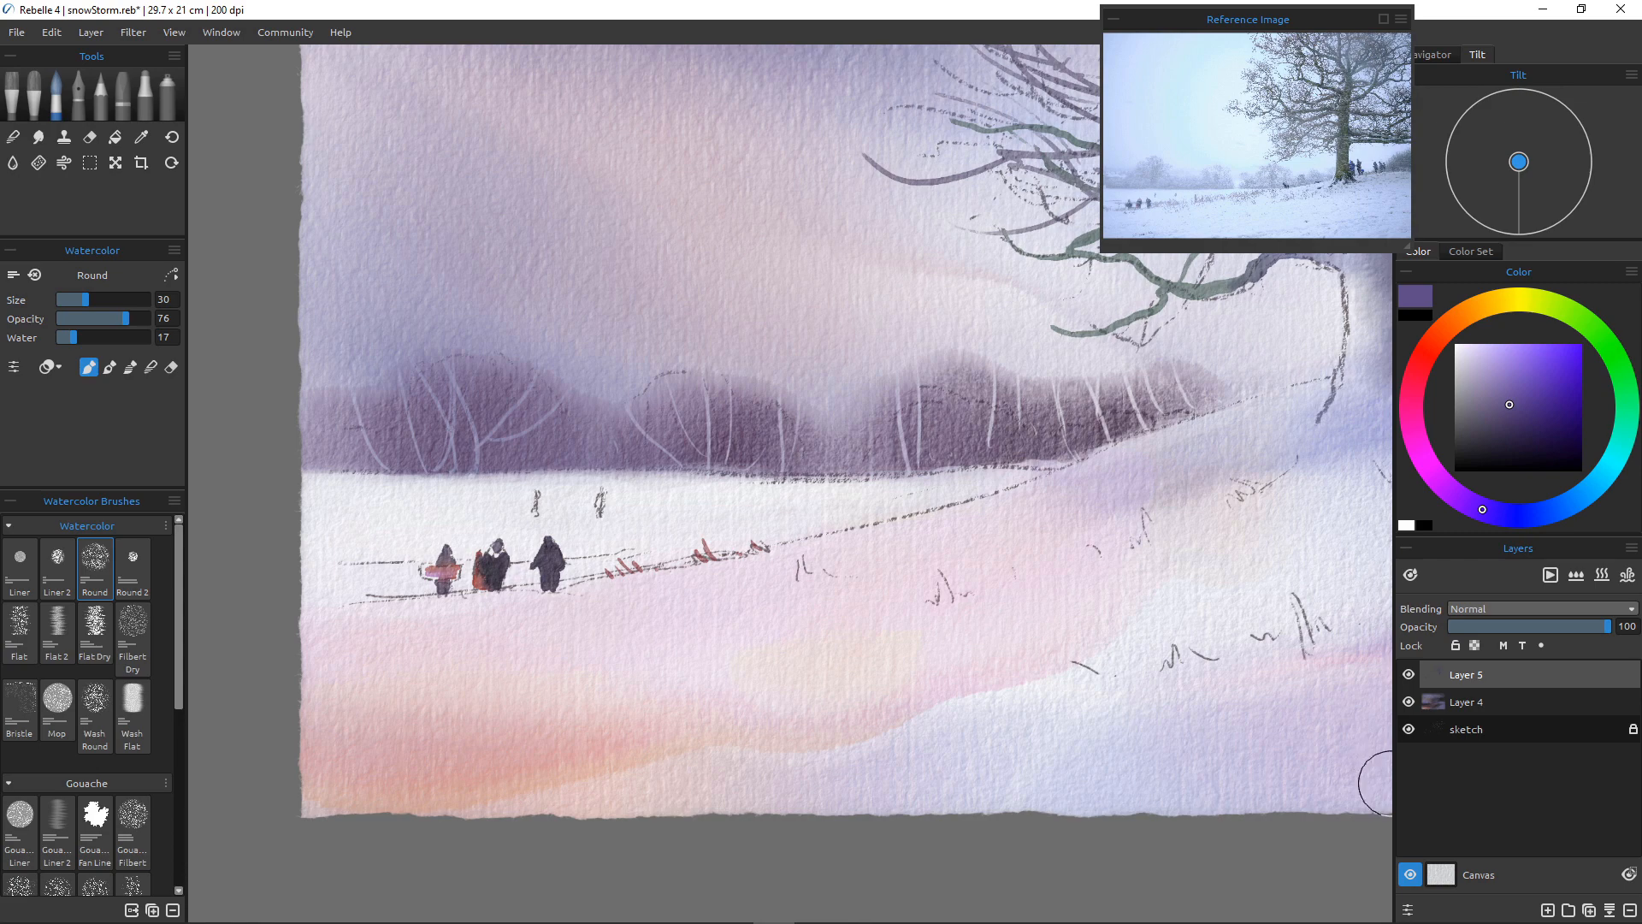
click(1548, 910)
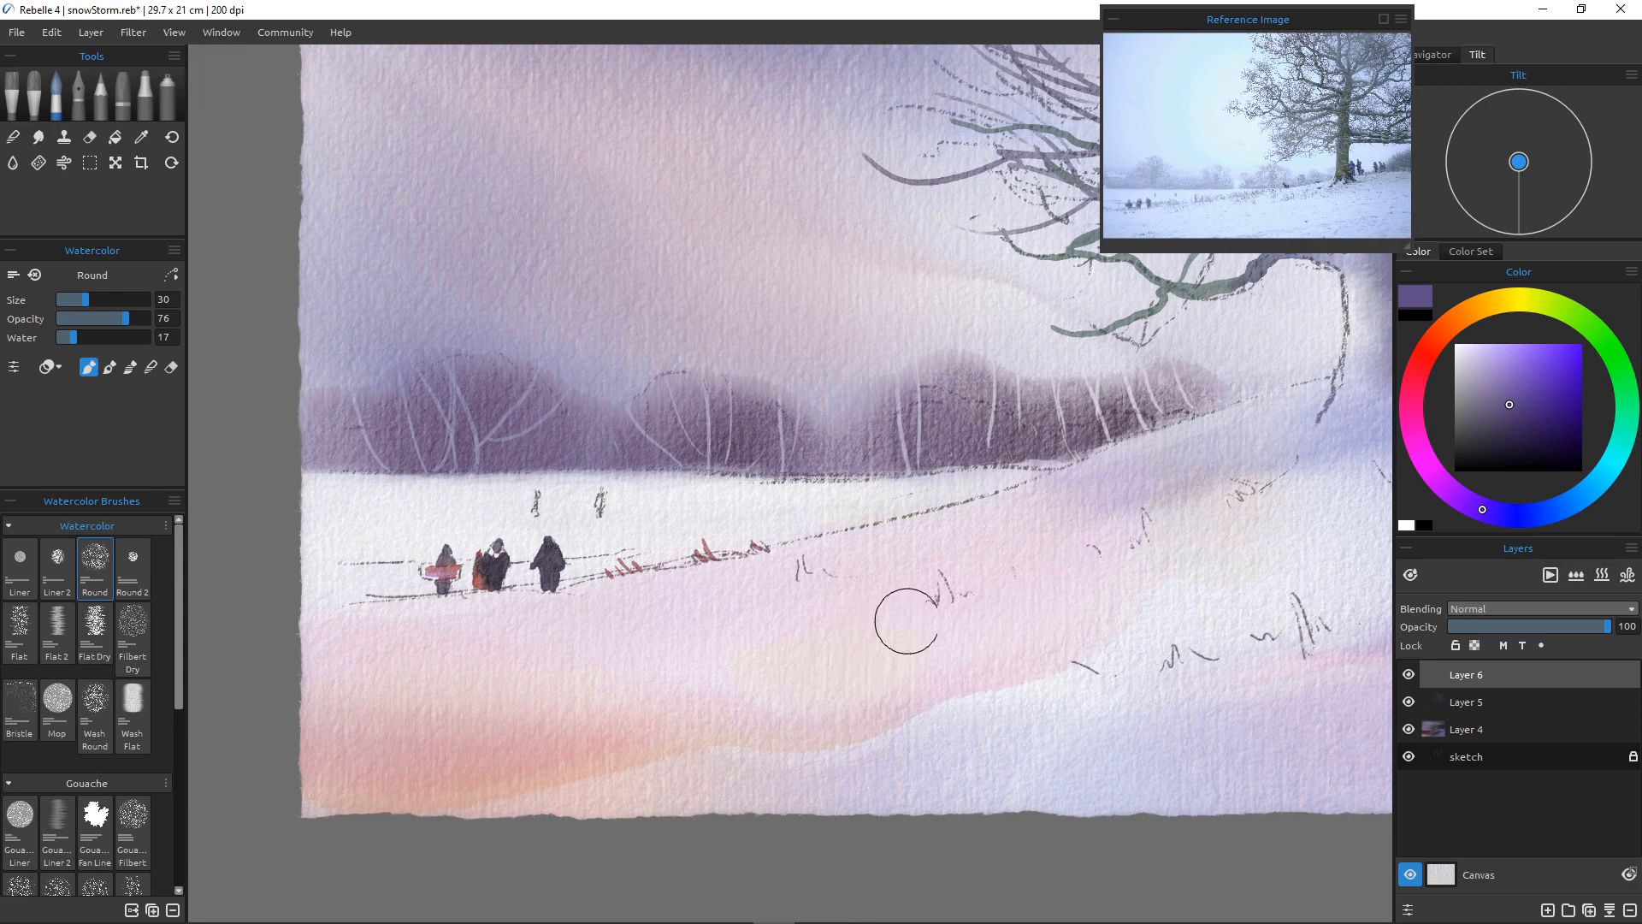
Try a violet shadow sweep across the middle of the snowy slope with the Round brush, and undo it
drag(1195, 529, 933, 633)
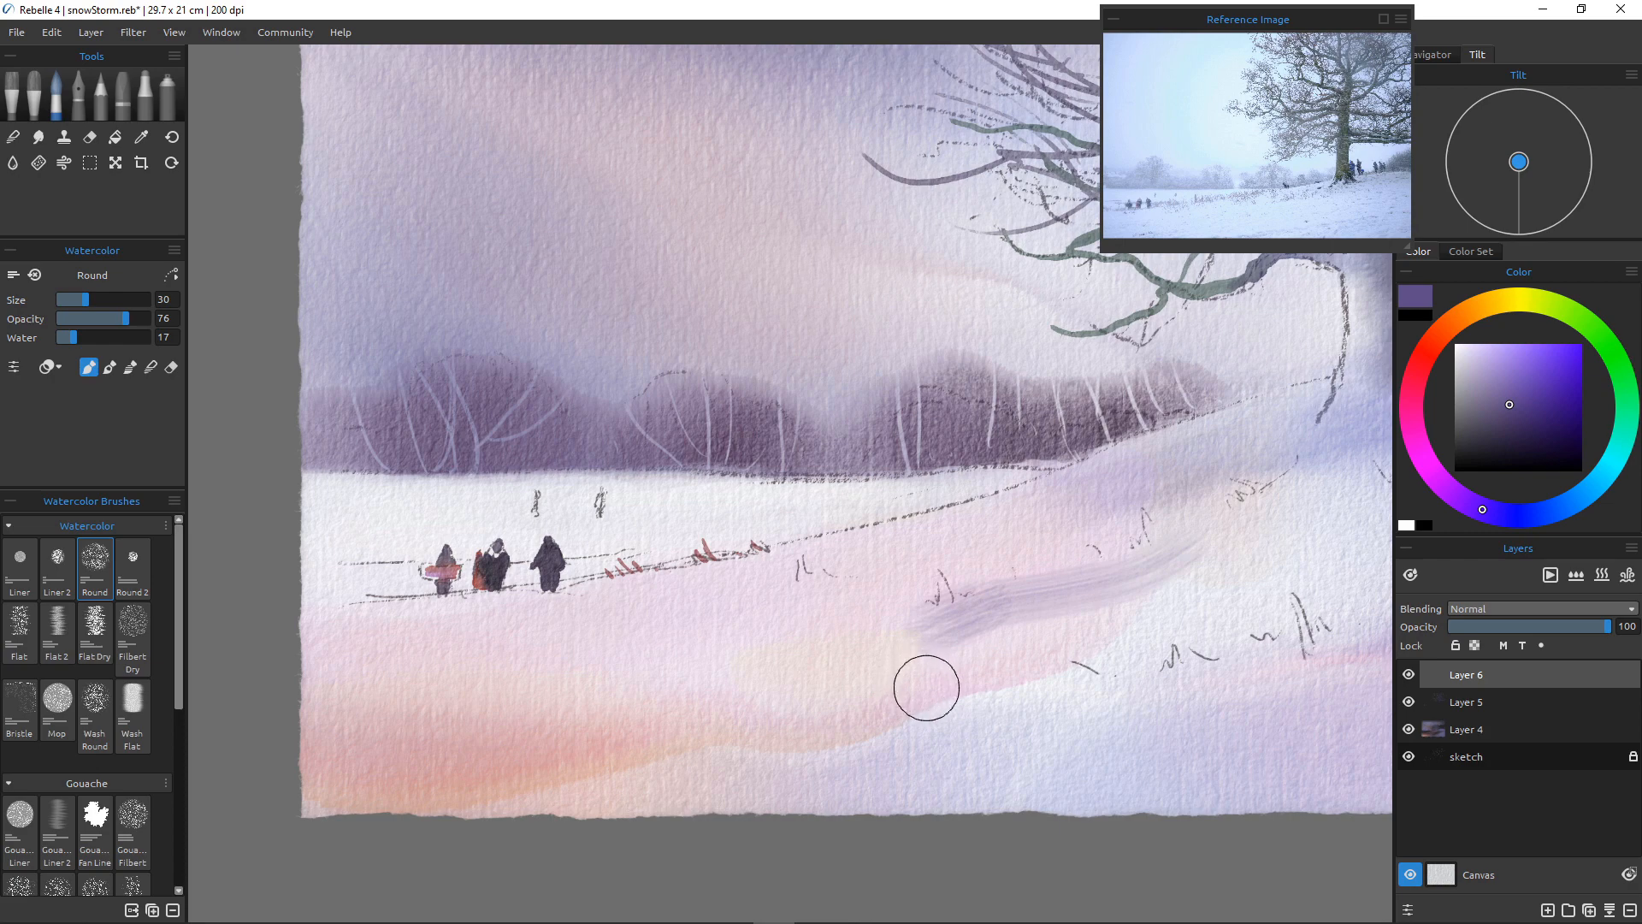
key(ctrl+z)
key(ctrl+z)
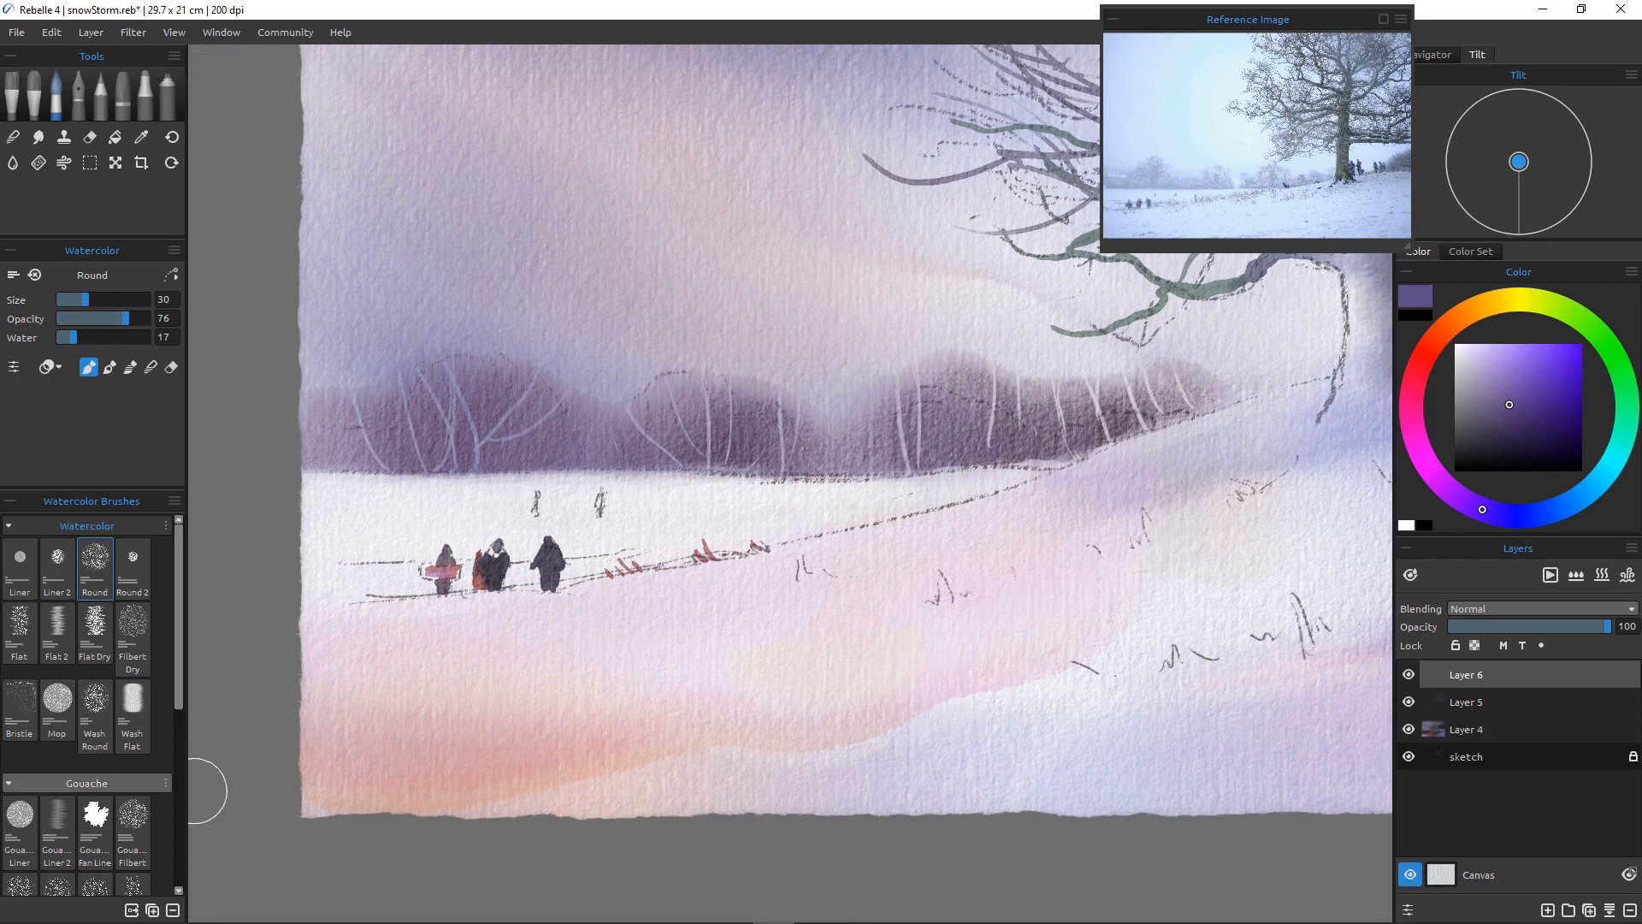
Try a broad violet shadow across the snowy slope with the Mop brush, and undo the strokes
click(57, 701)
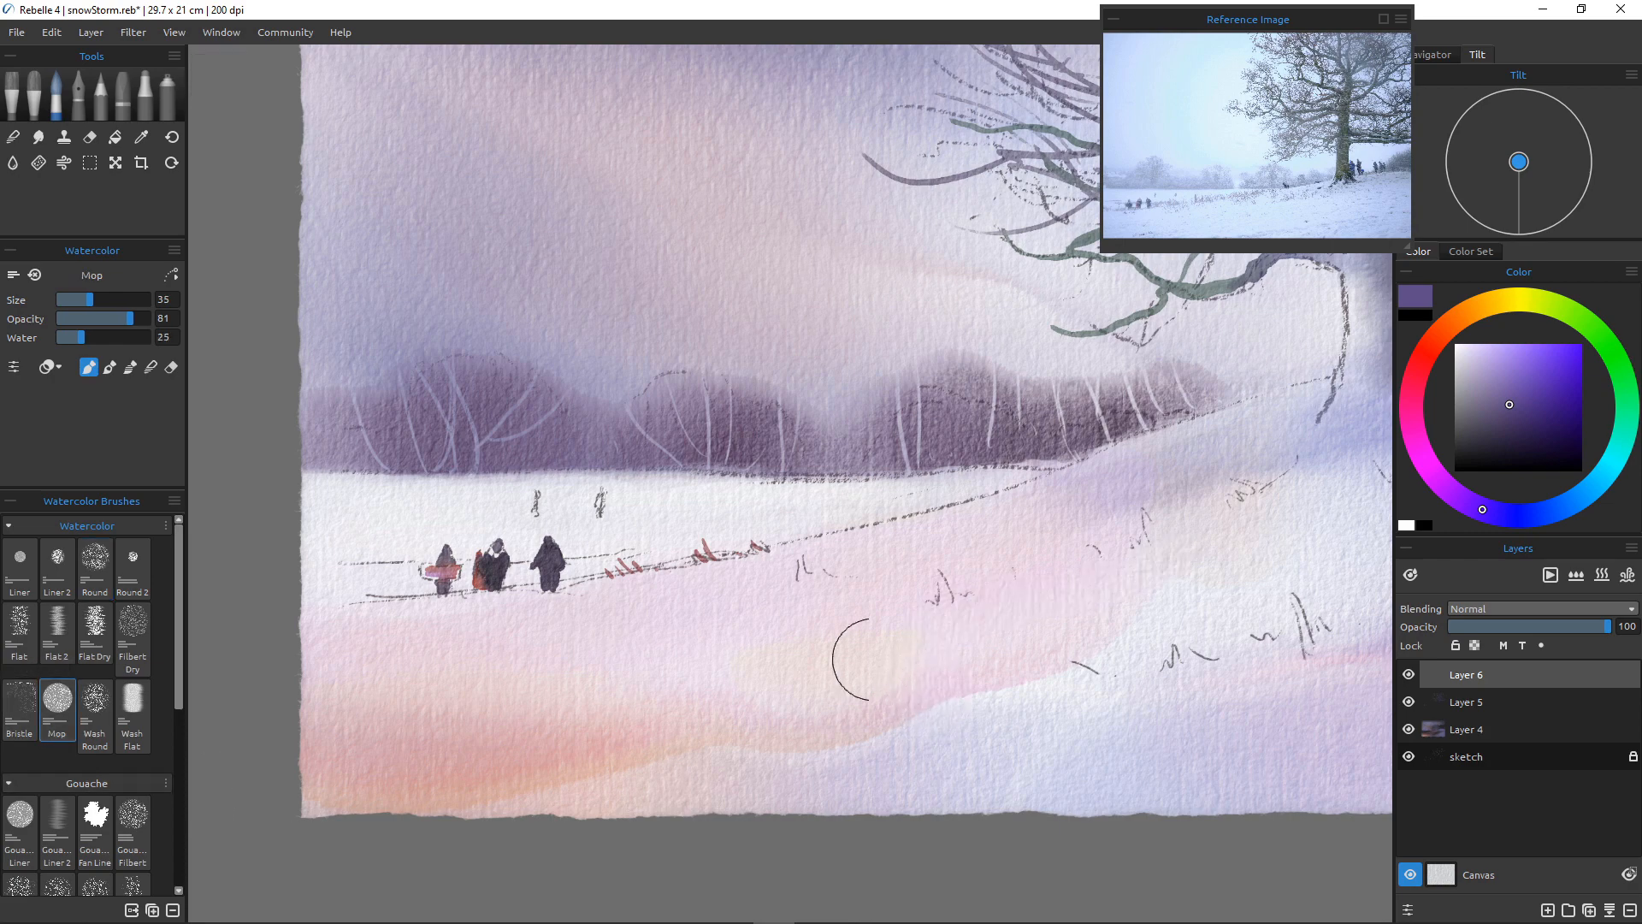
click(1140, 557)
mouse_move(1140, 558)
mouse_down()
mouse_move(1048, 599)
mouse_move(864, 633)
mouse_up()
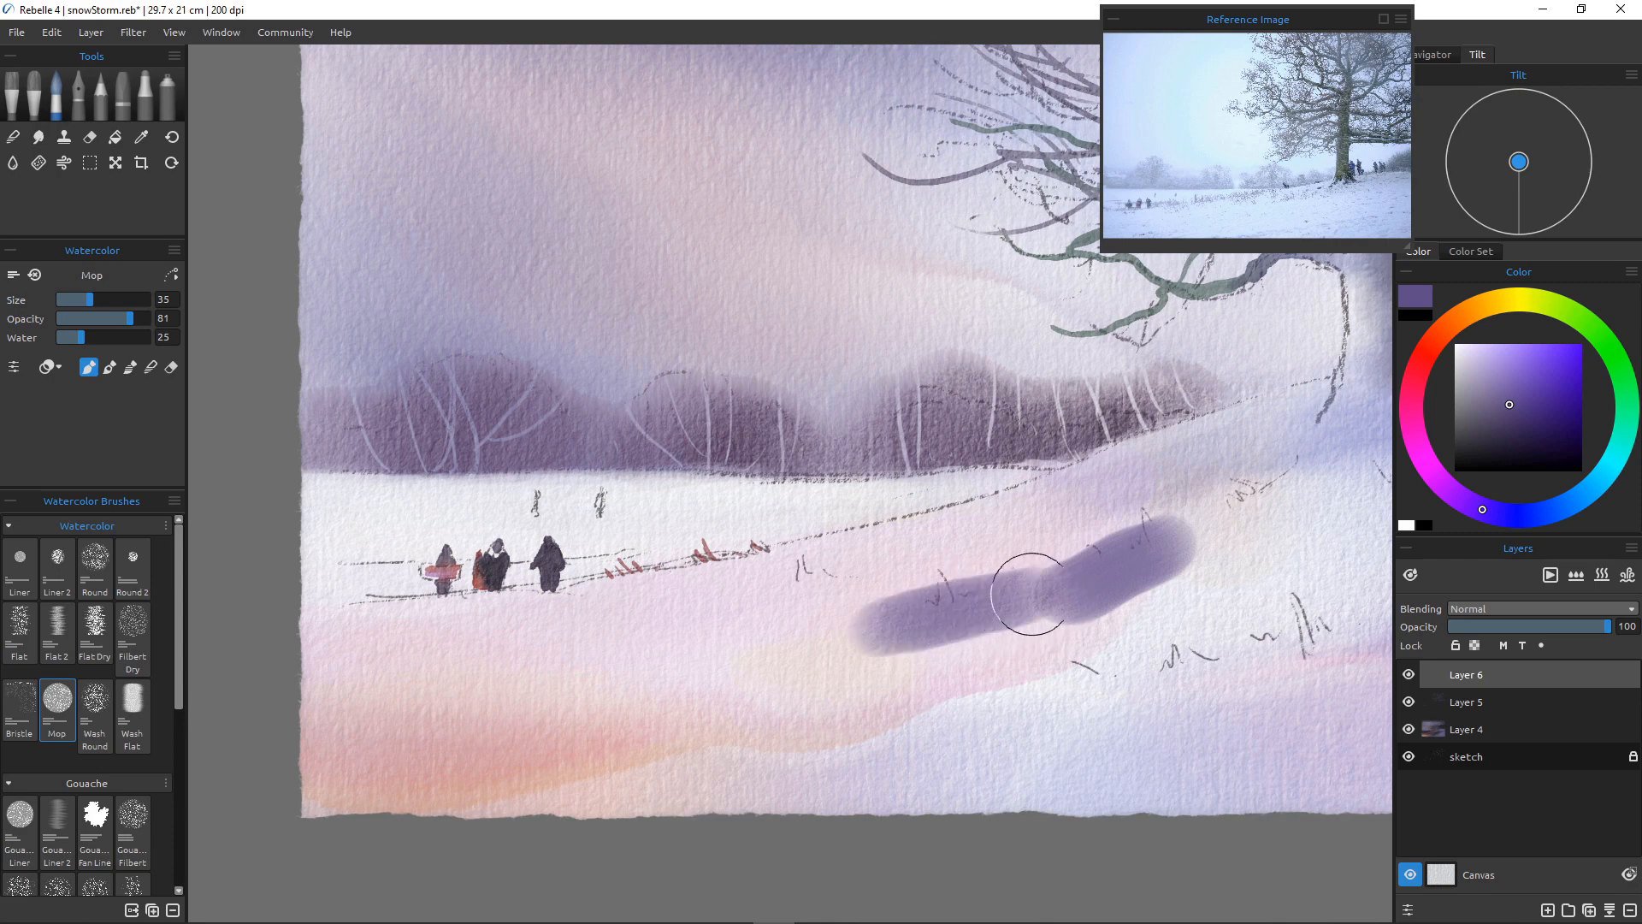
drag(1026, 587, 1074, 572)
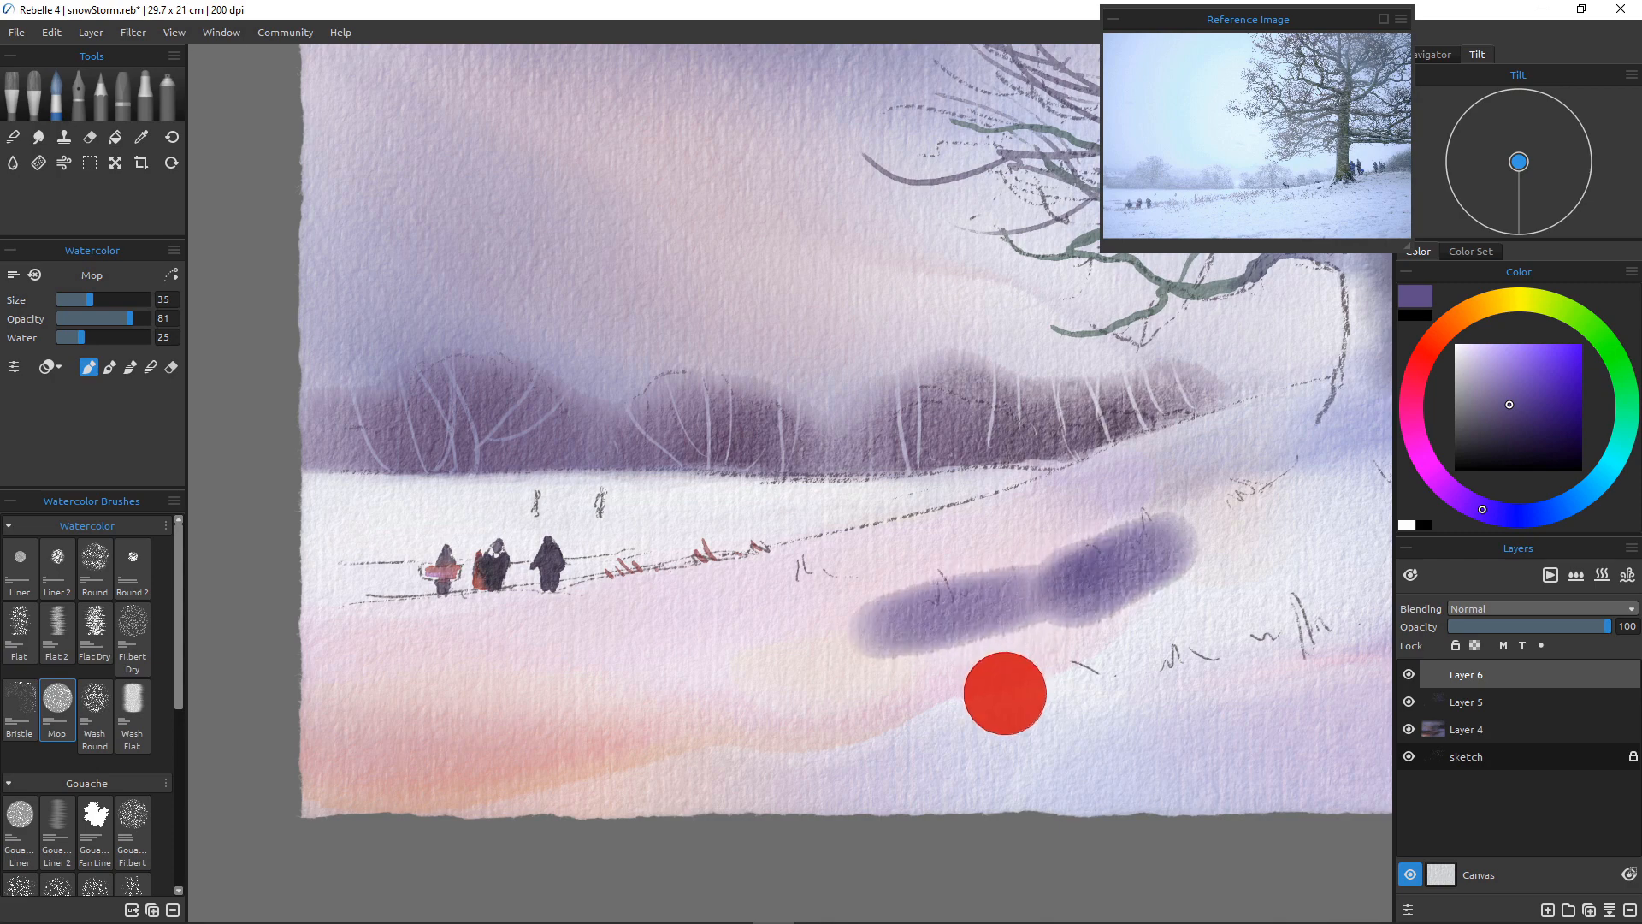
key(ctrl+z)
key(ctrl+z)
key(ctrl+z)
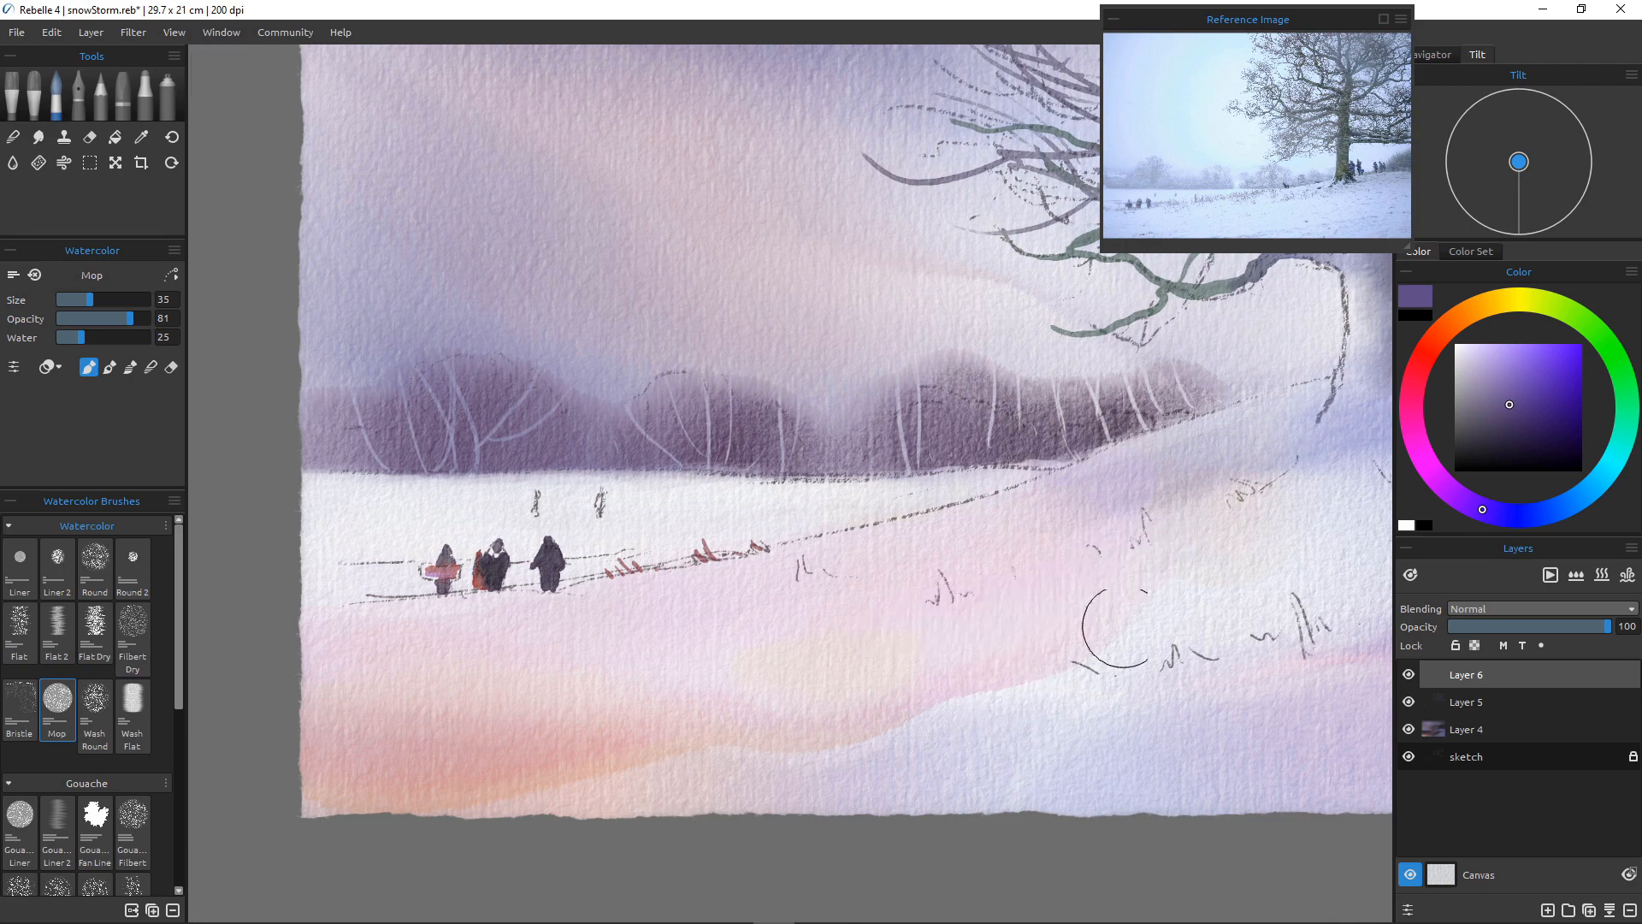
Set the Mop brush to a light muted violet with opacity 54 and water 59
click(1481, 368)
click(1467, 391)
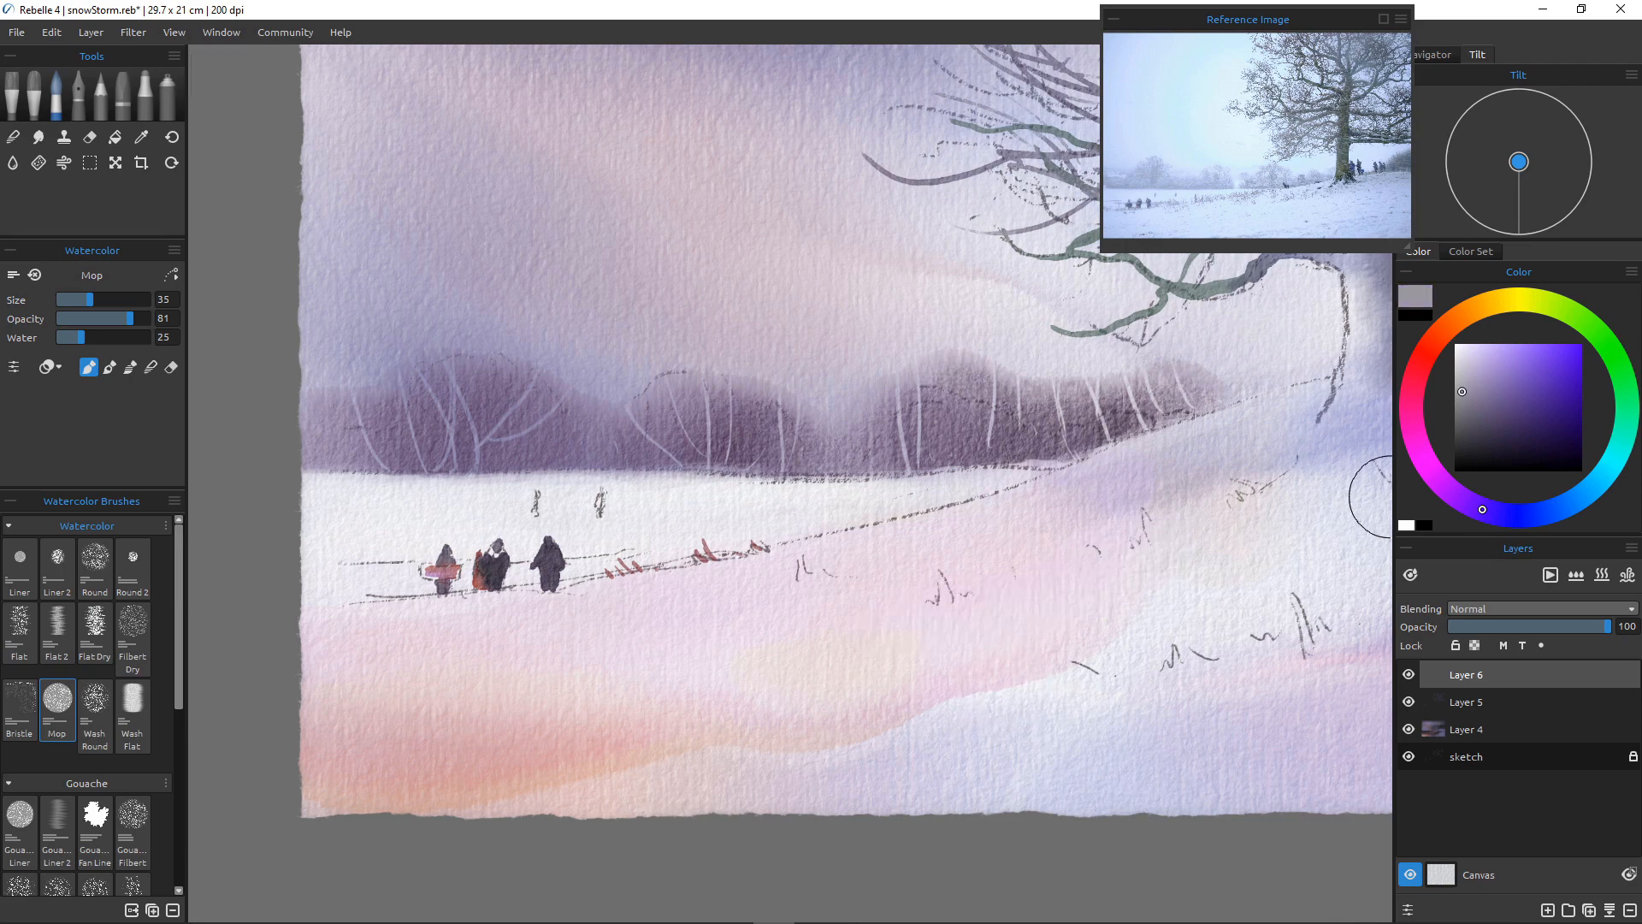
click(1469, 404)
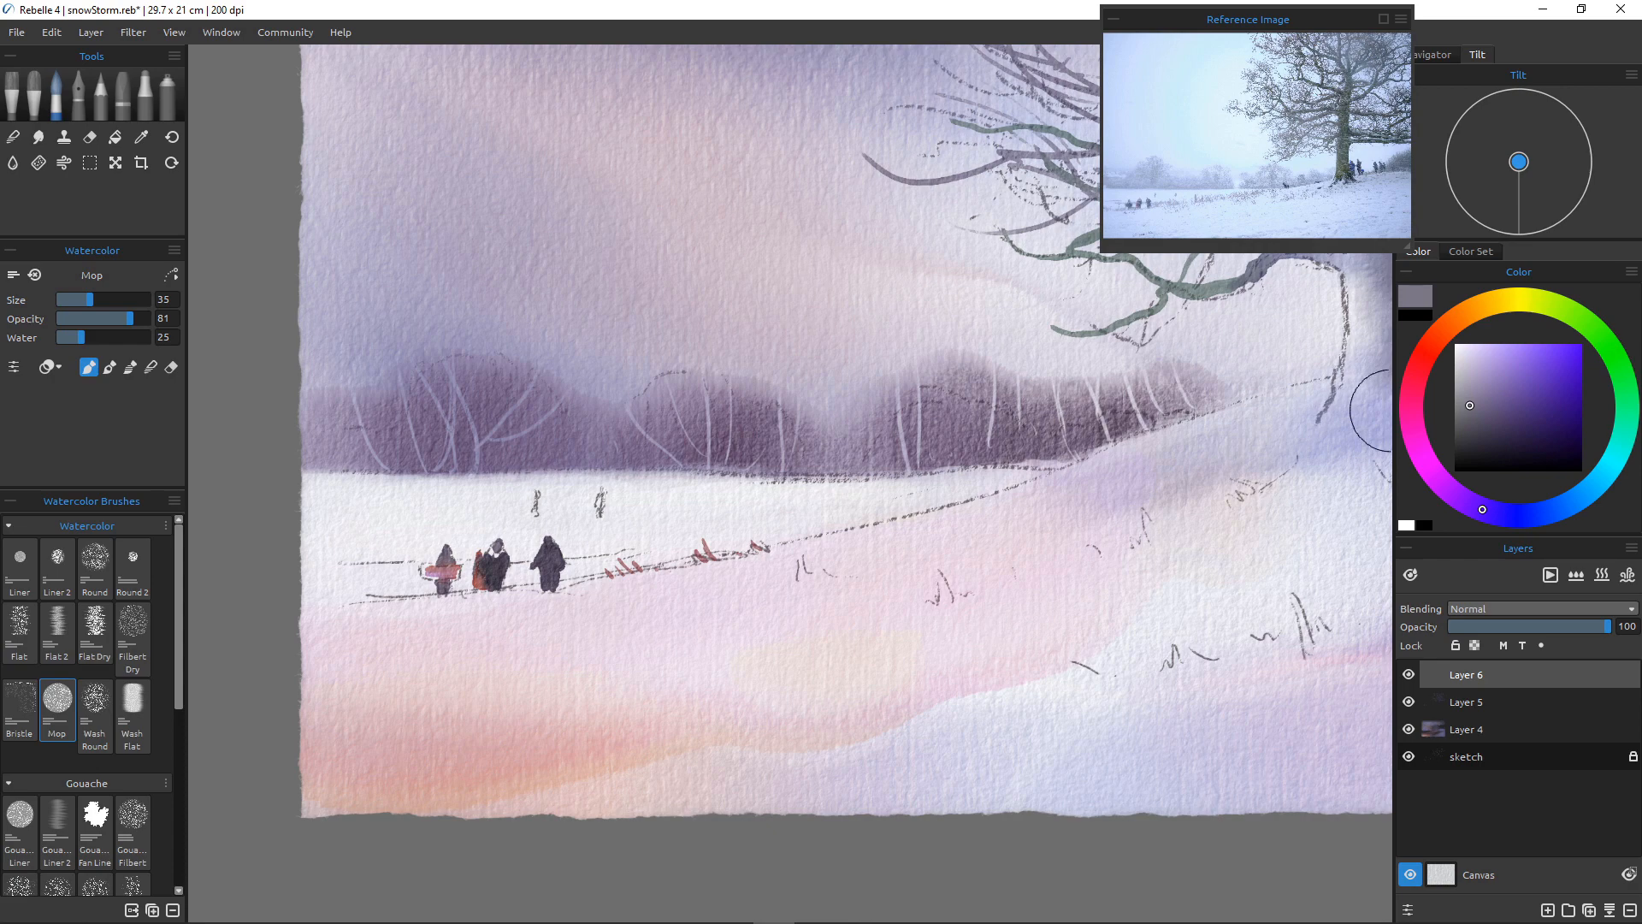
click(1484, 377)
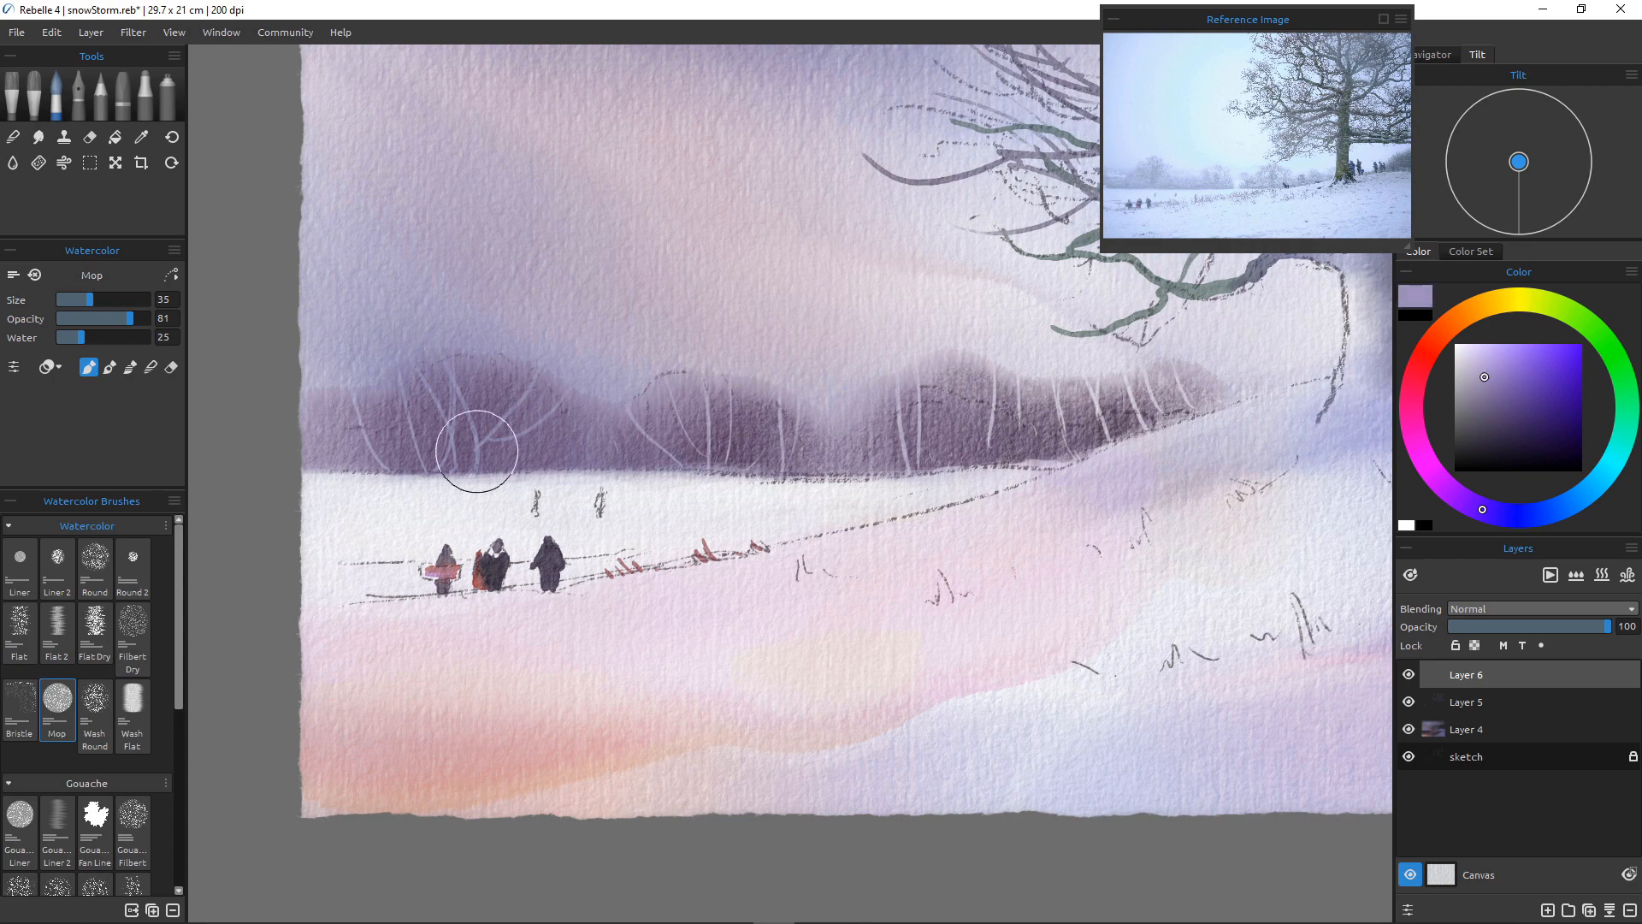
mouse_move(81, 337)
mouse_down()
mouse_move(111, 337)
mouse_move(107, 318)
mouse_up()
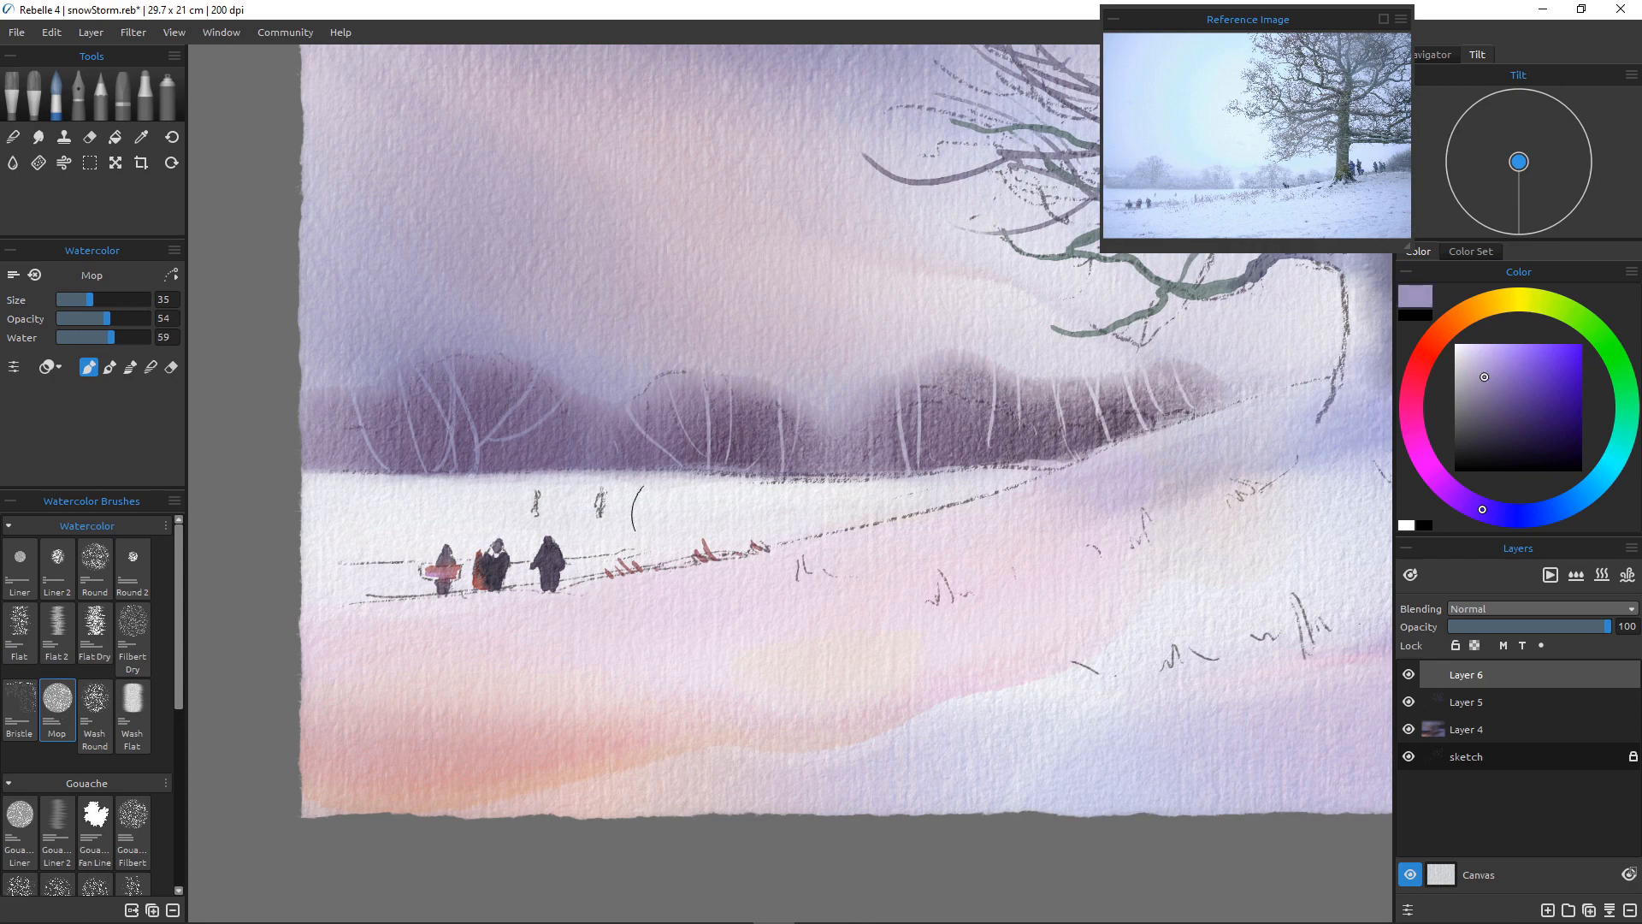
Paint broad soft violet shadows beneath the sketched grass tufts on the snowy slope and dry the layer
mouse_move(989, 616)
mouse_down()
mouse_move(767, 656)
mouse_move(1023, 593)
mouse_move(794, 653)
mouse_move(861, 582)
mouse_move(752, 653)
mouse_up()
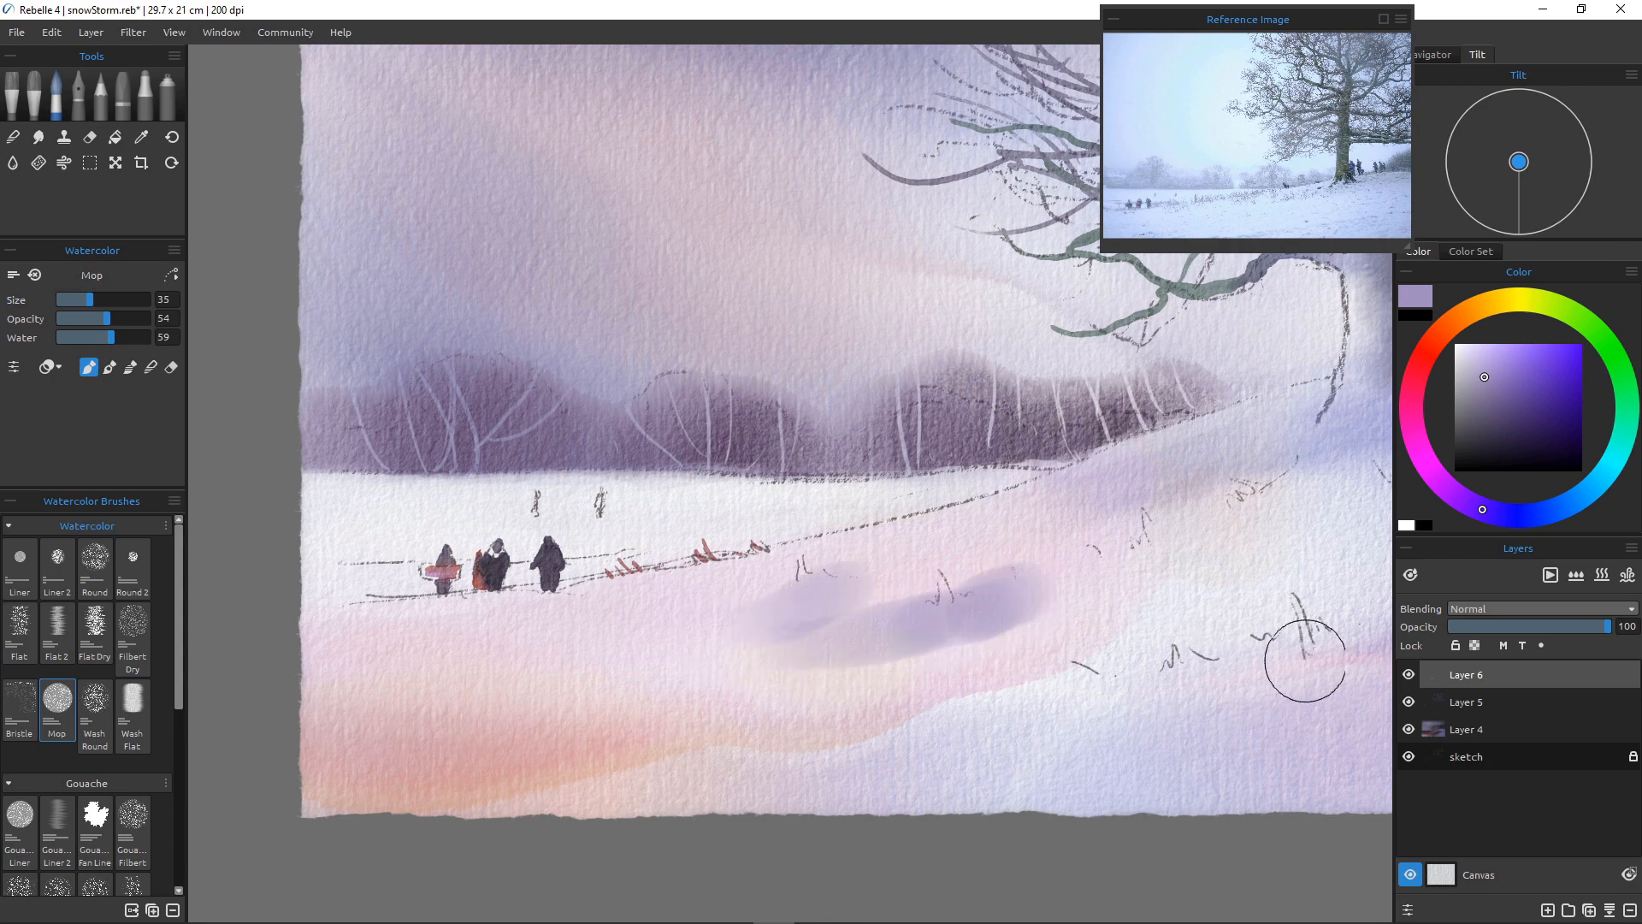
mouse_move(1305, 660)
mouse_down()
mouse_move(1184, 701)
mouse_move(1206, 683)
mouse_move(1087, 702)
mouse_move(1283, 660)
mouse_move(1172, 678)
mouse_up()
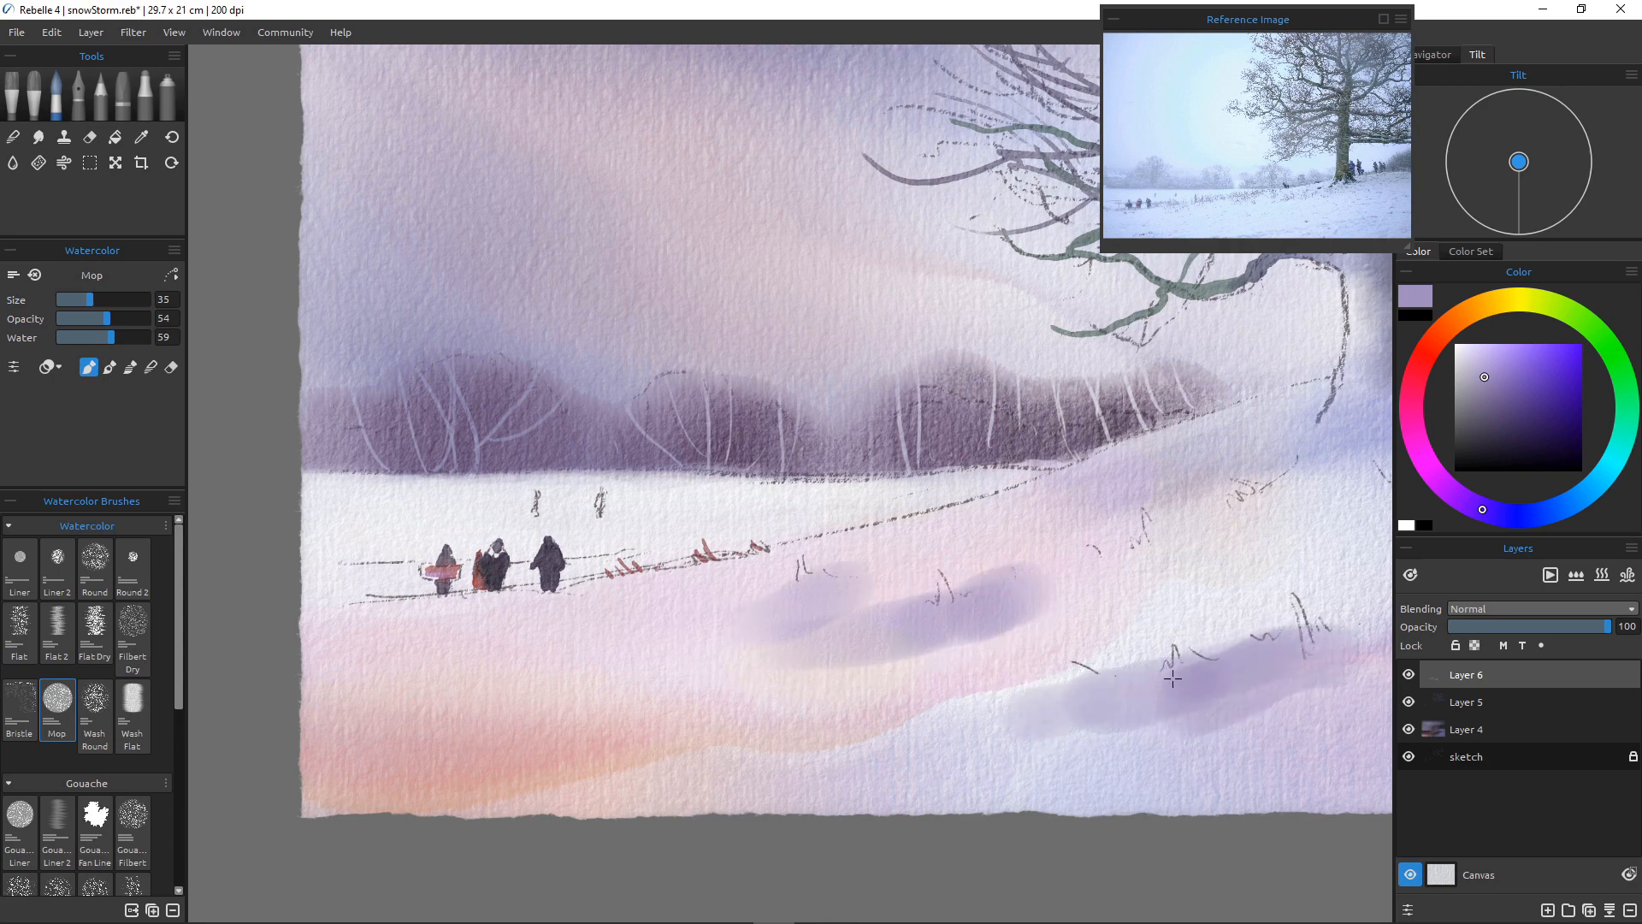
mouse_move(1357, 642)
mouse_down()
mouse_move(1105, 712)
mouse_move(1085, 709)
mouse_move(1168, 694)
mouse_move(1018, 706)
mouse_up()
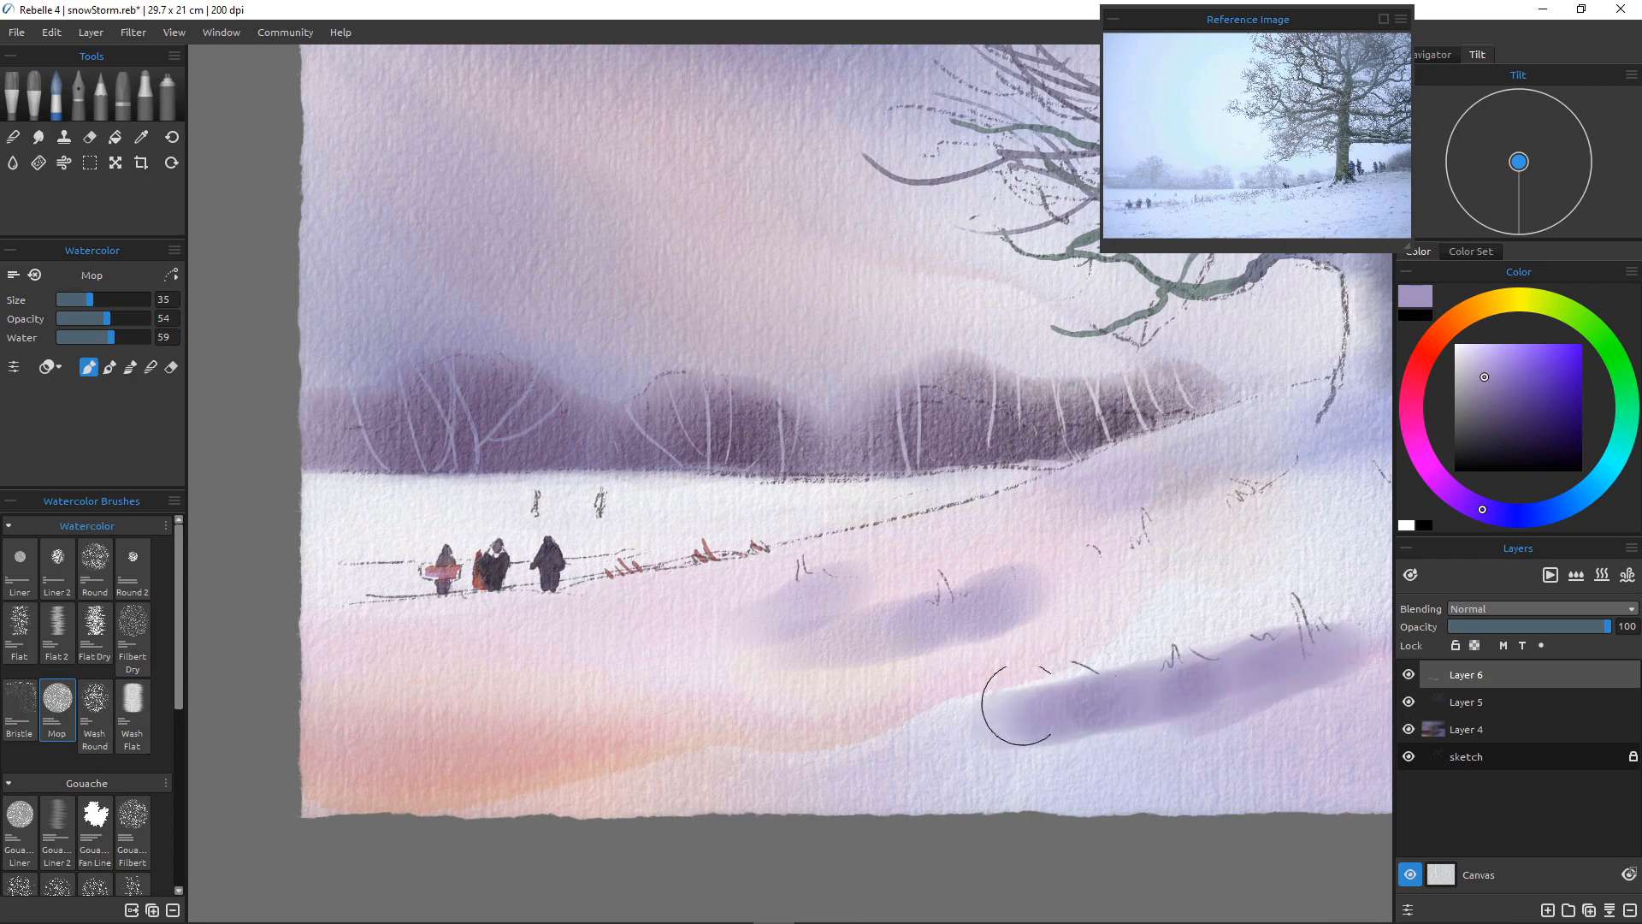
mouse_move(1264, 498)
mouse_down()
mouse_move(1184, 551)
mouse_move(1268, 502)
mouse_move(1074, 577)
mouse_up()
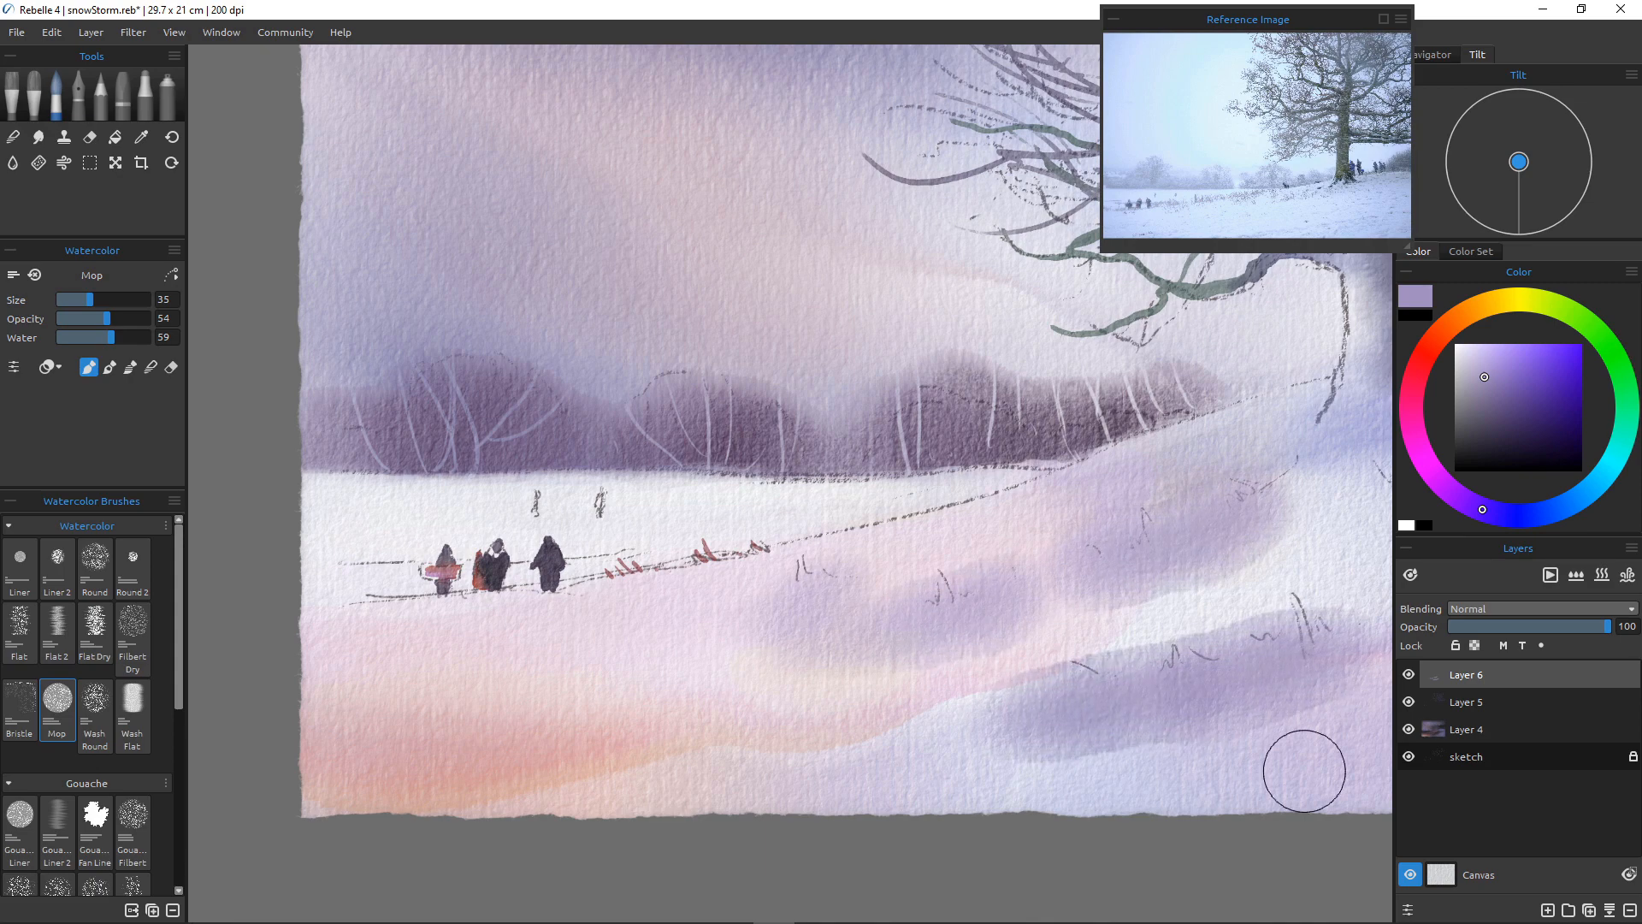
click(1602, 575)
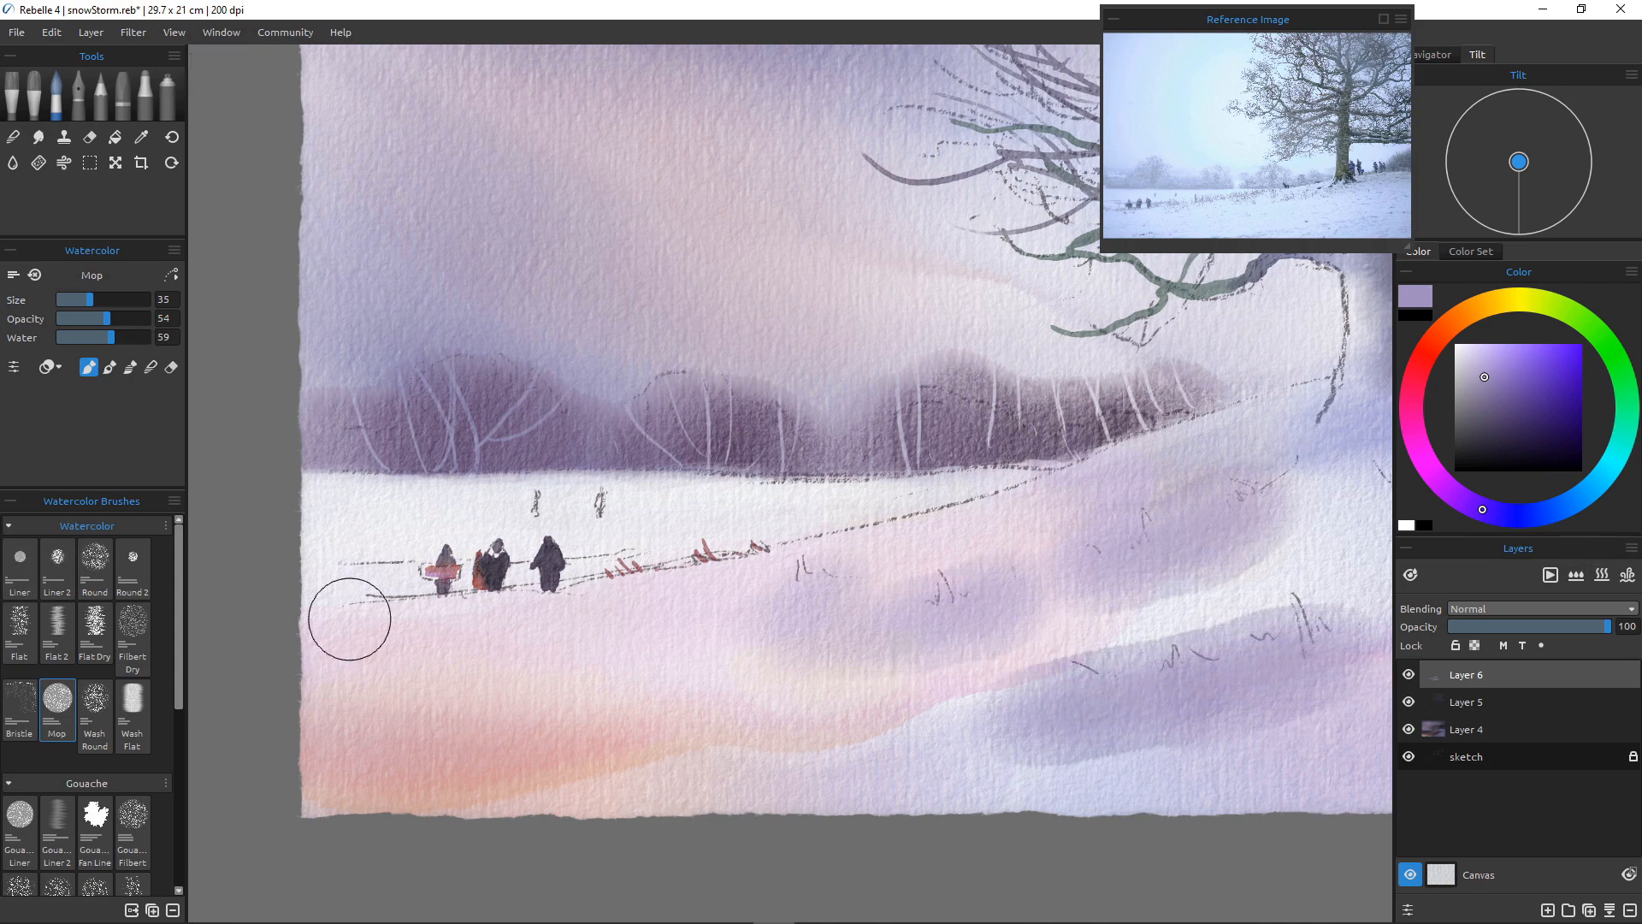
Shape the violet slope shadows into narrower diagonal bands with the Mop eraser at size 18
key(e)
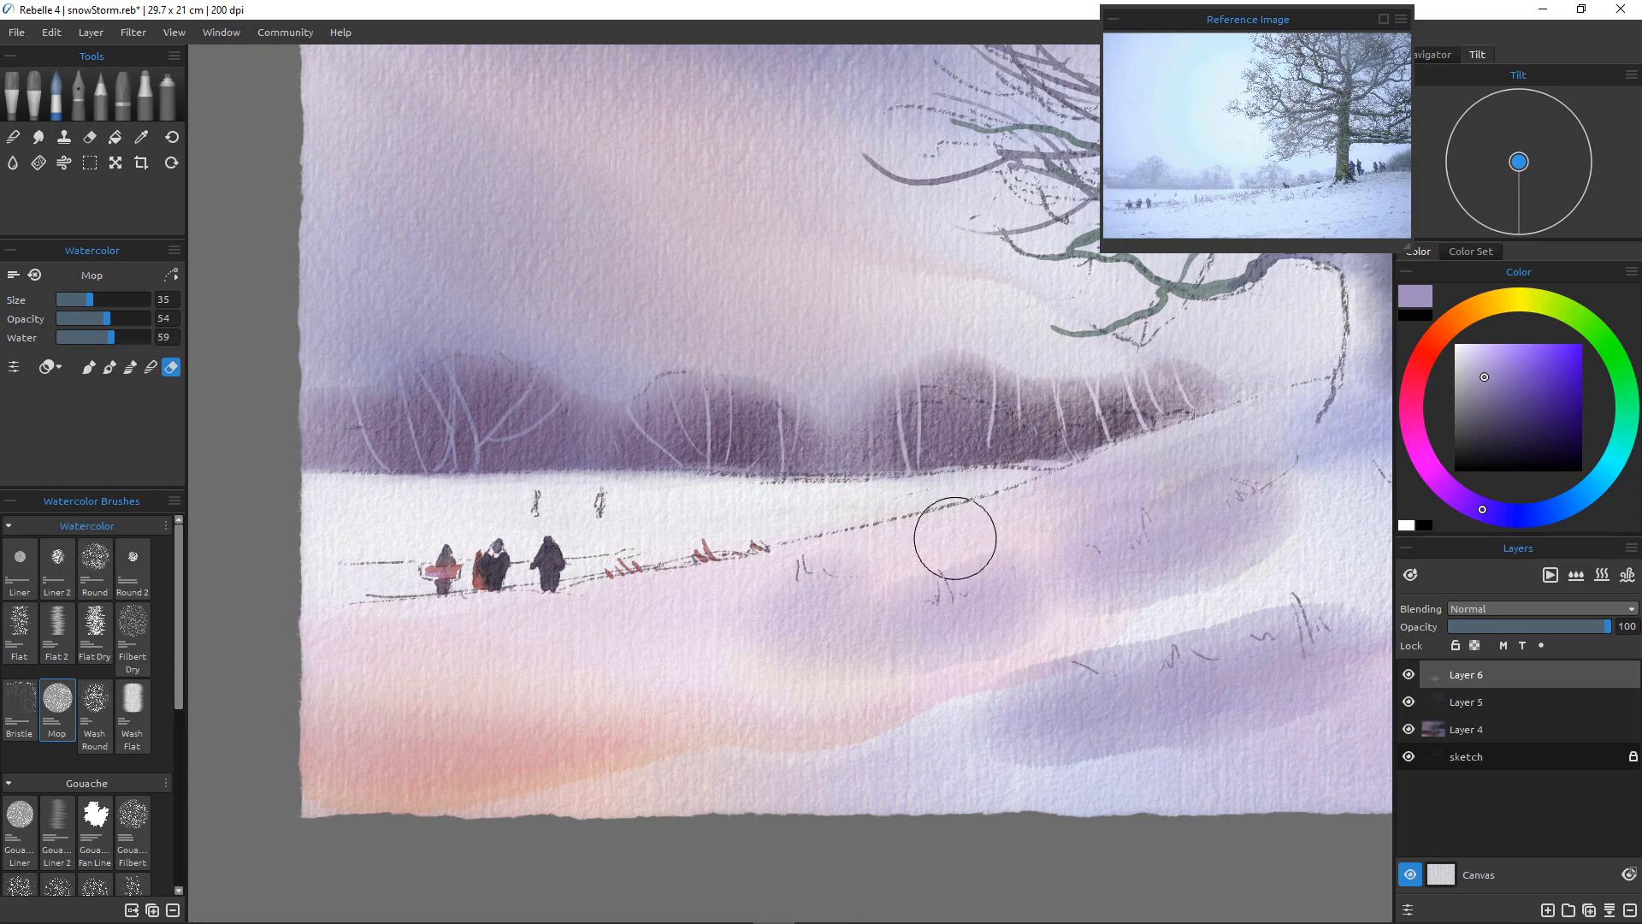
key(bracketleft)
key(bracketleft)
key(bracketleft)
key(bracketleft)
key(bracketleft)
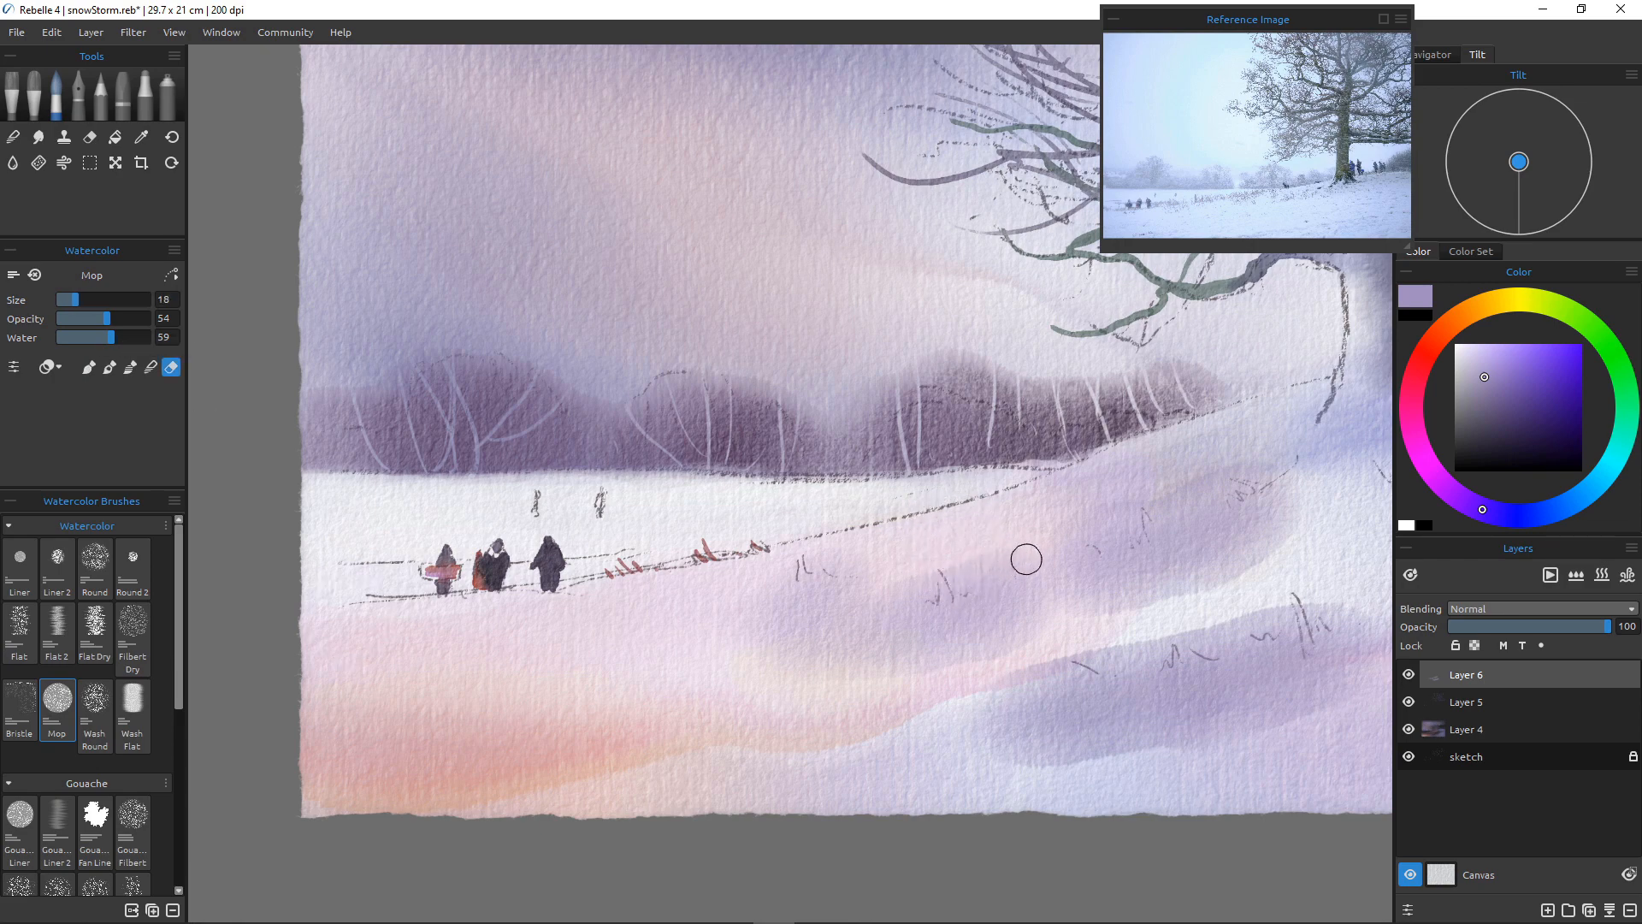
drag(1009, 572, 953, 580)
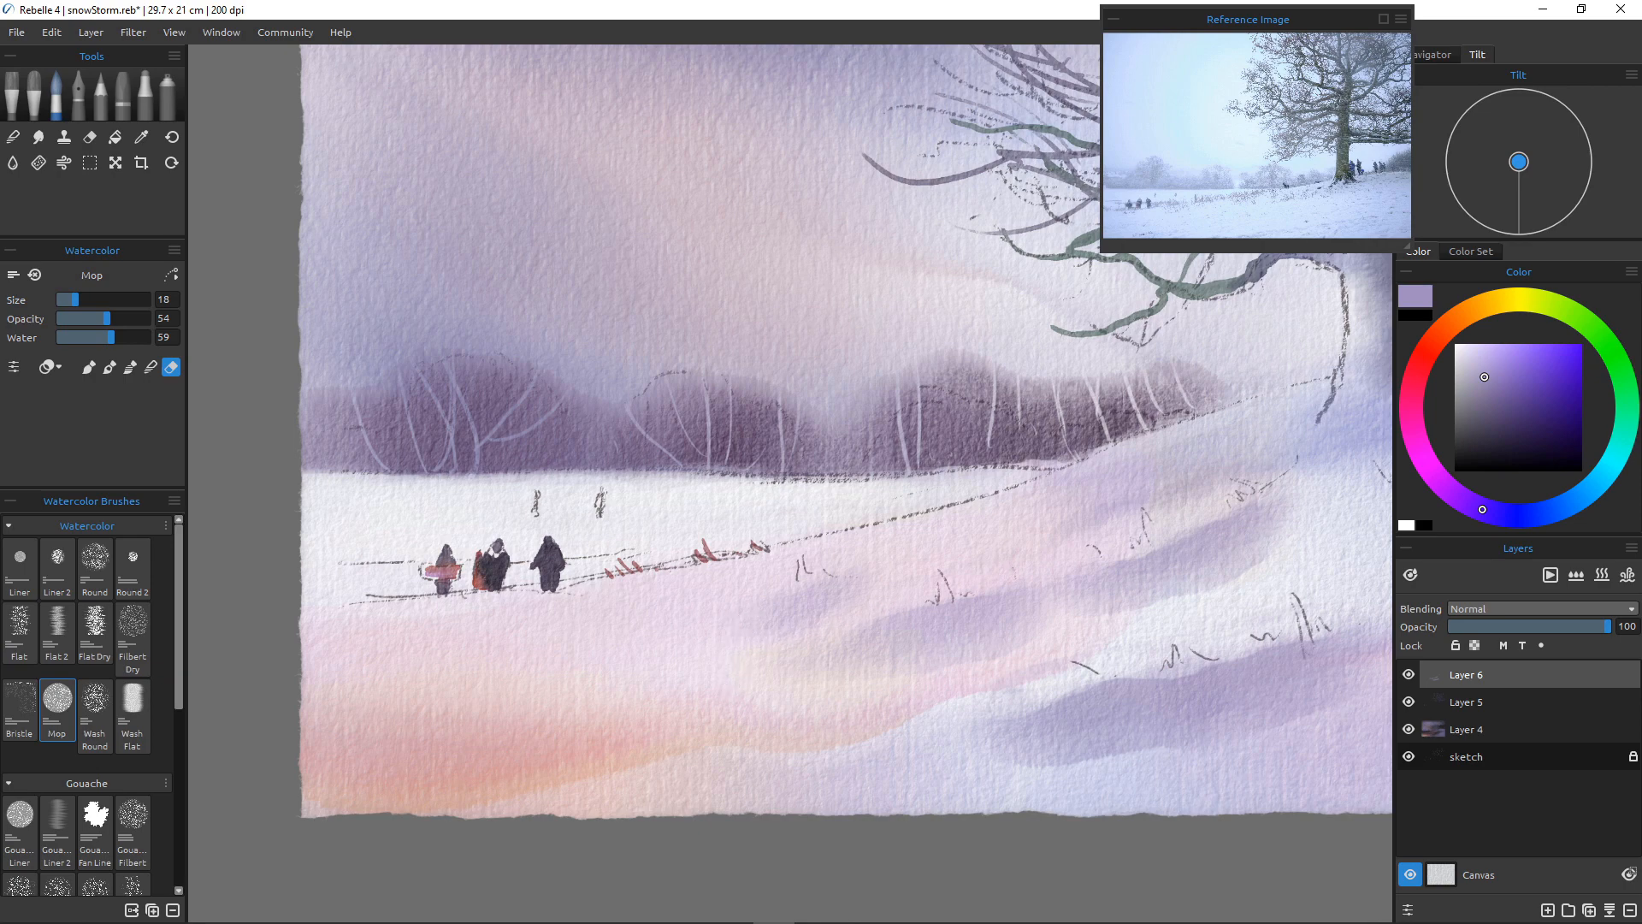
Clear all the painted shadows from Layer 6
scroll(757, 627, down, 4)
scroll(757, 627, up, 2)
scroll(830, 649, up, 1)
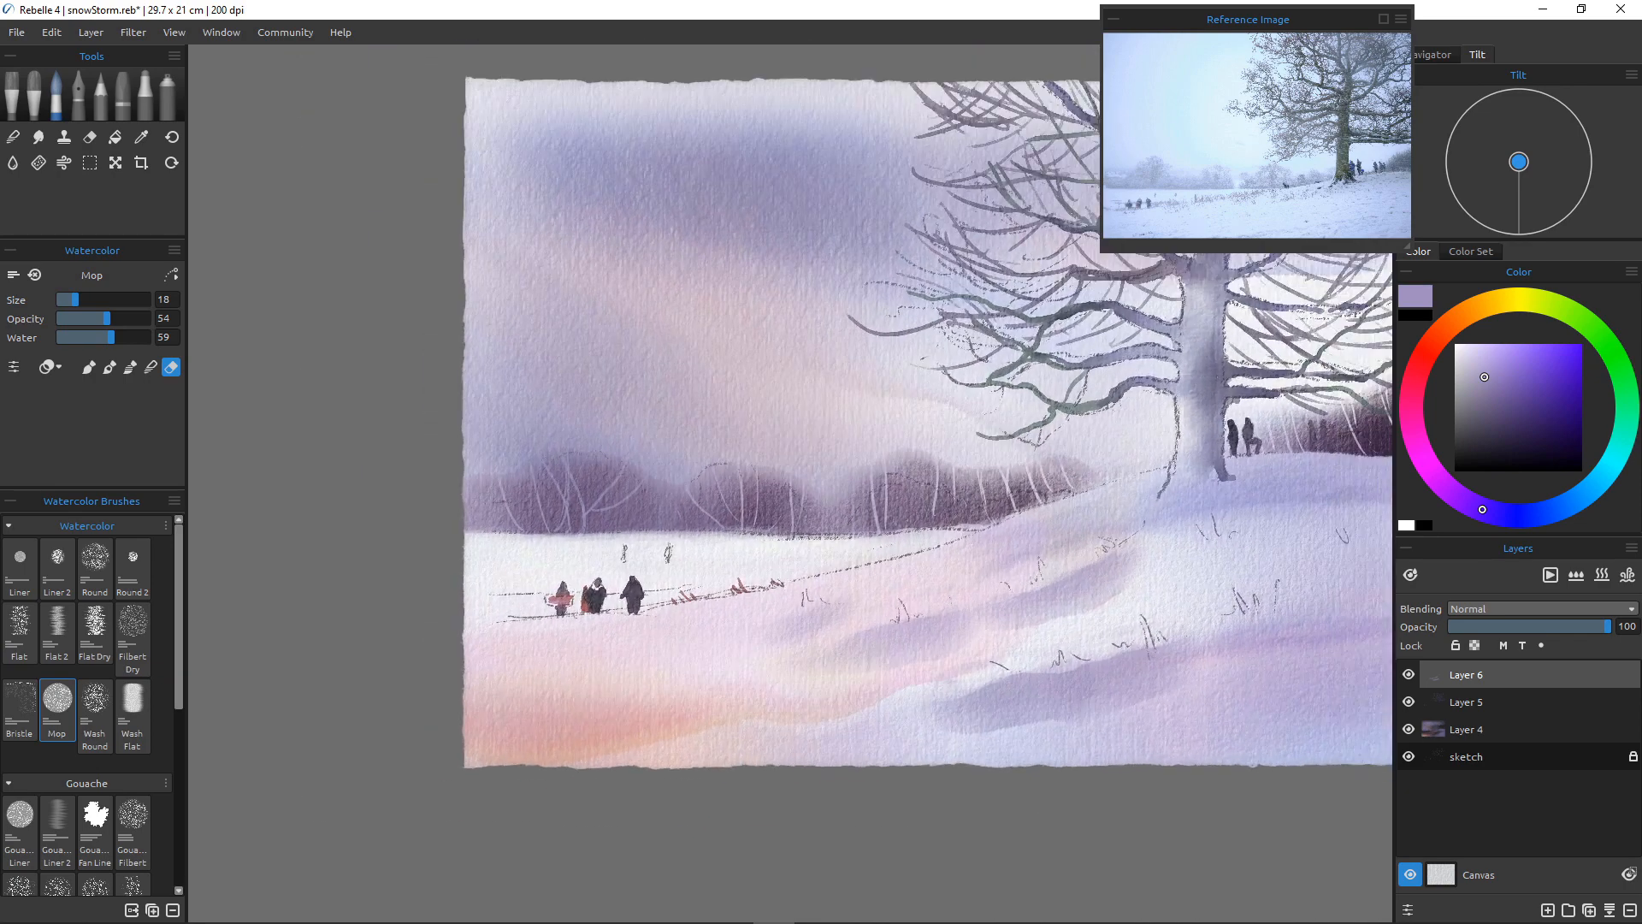
key(Delete)
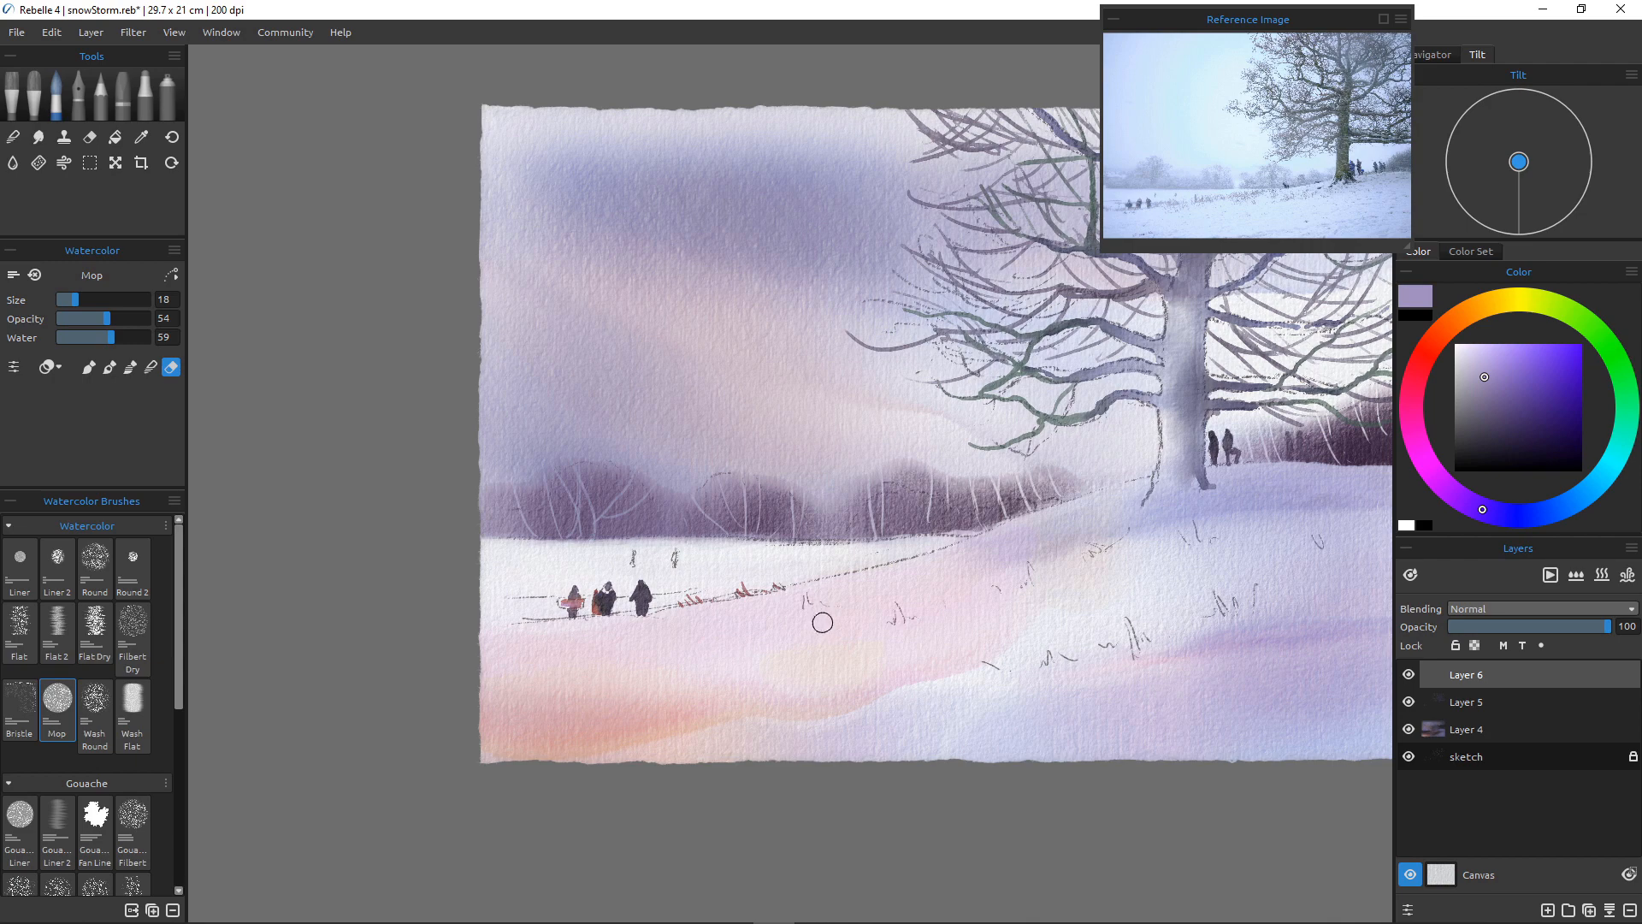
Wet Layer 6 and try small violet shadows under the individual sketched grass tufts with the Mop brush
key(b)
key(w)
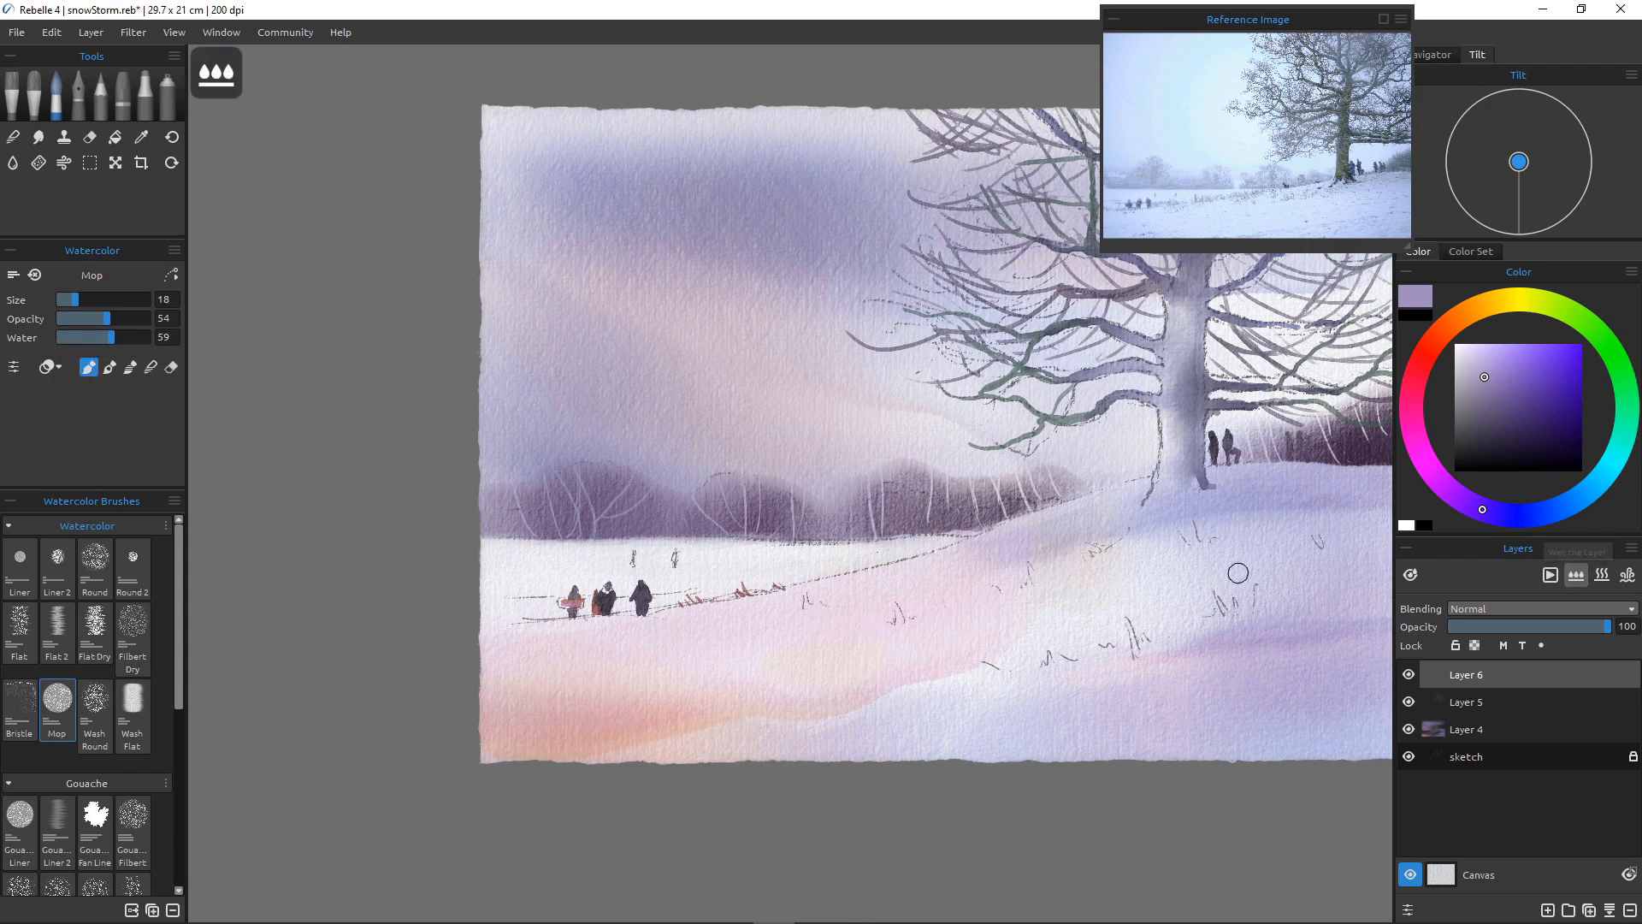
drag(817, 608, 803, 611)
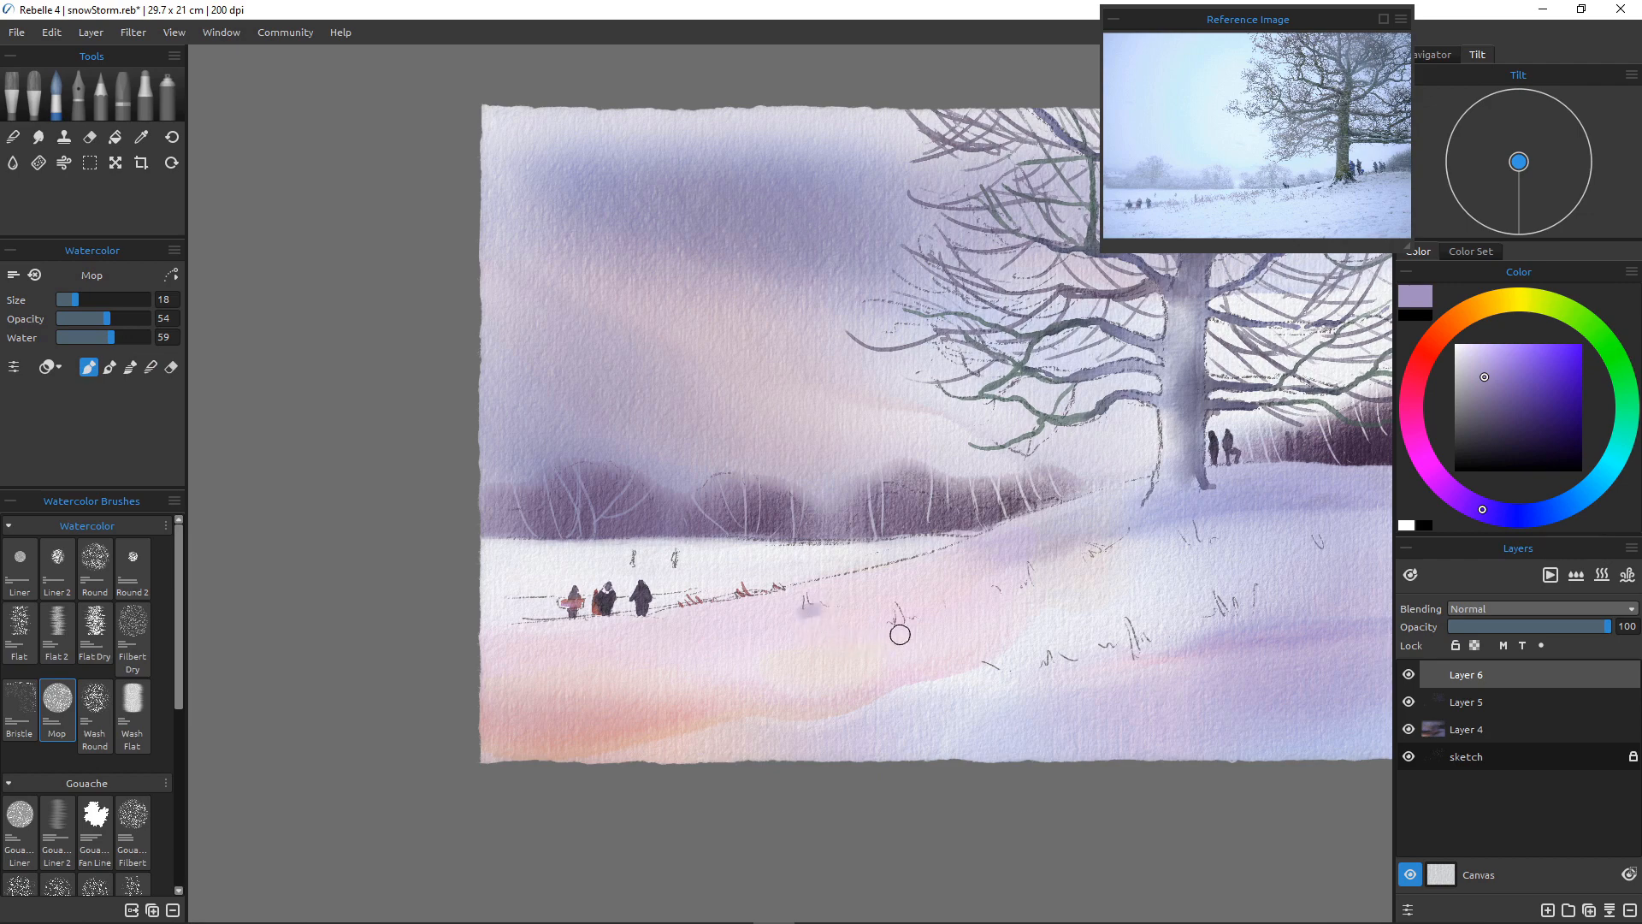
drag(909, 625, 890, 630)
mouse_move(1041, 576)
mouse_down()
mouse_move(1016, 587)
mouse_move(1029, 590)
mouse_up()
drag(1076, 657, 999, 672)
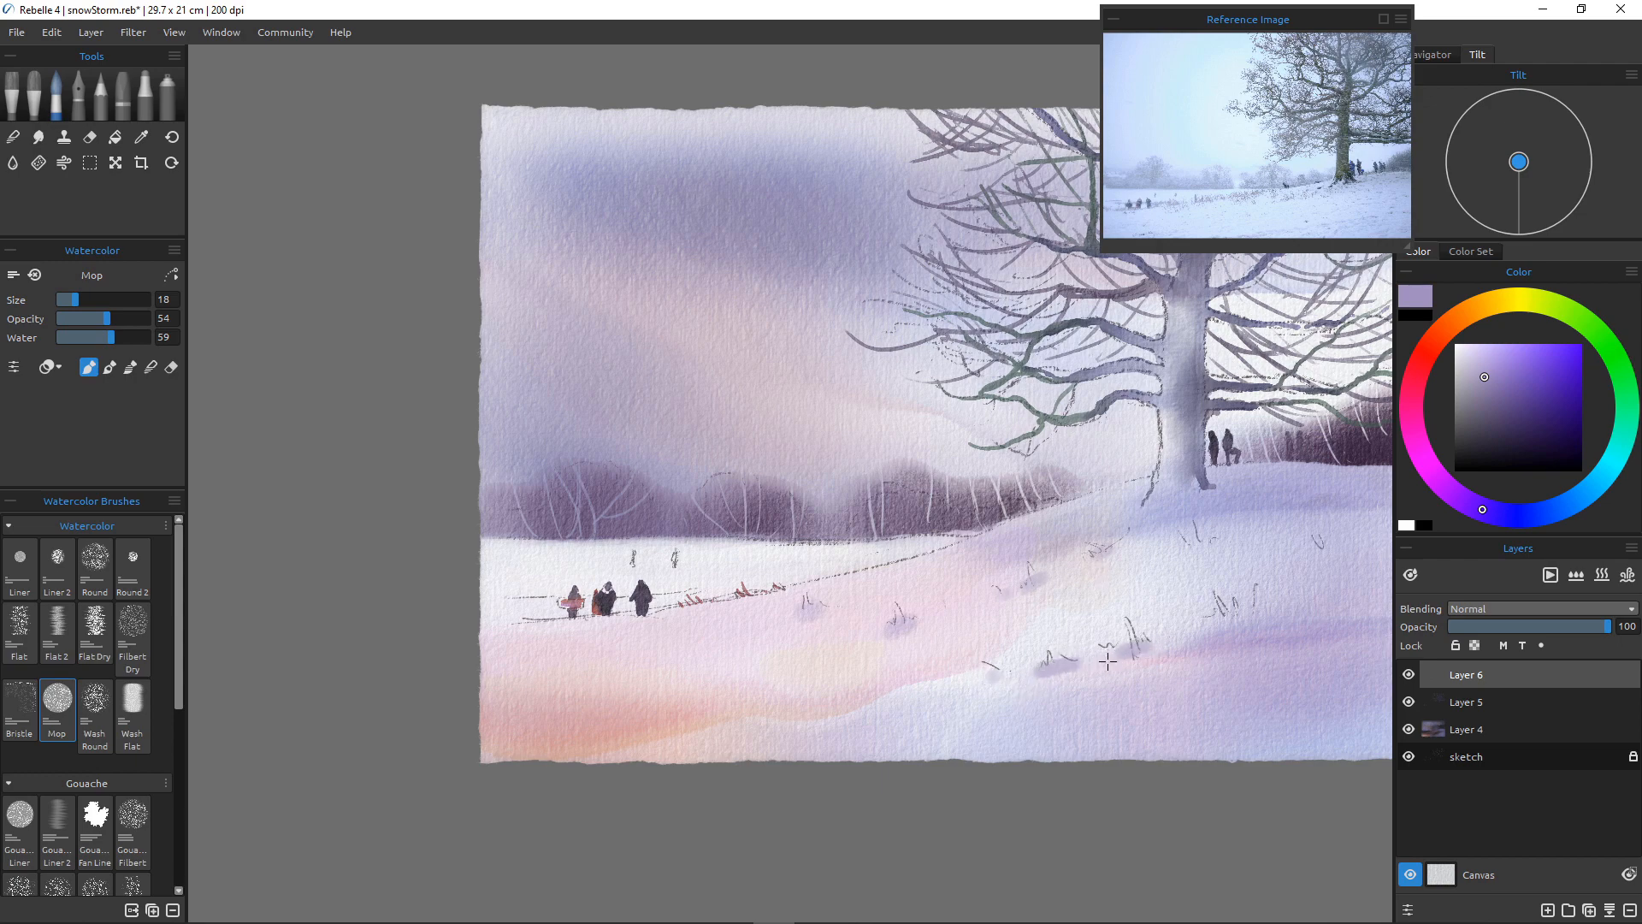
drag(1146, 651, 1114, 657)
drag(1258, 605, 1220, 619)
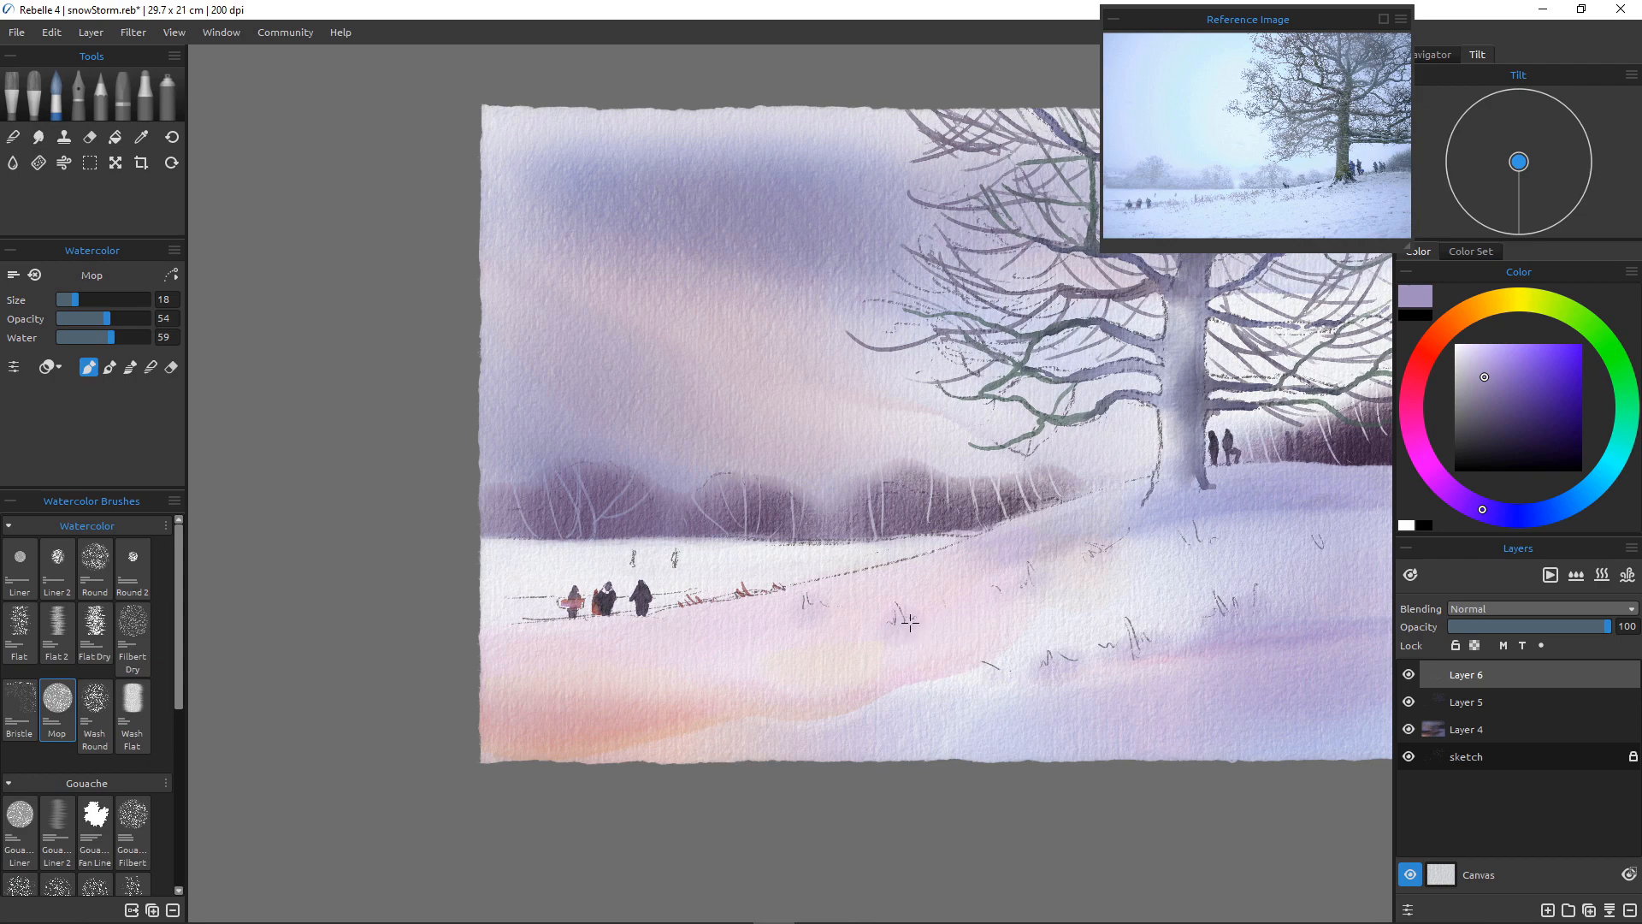
Reduce the Mop brush's water to 41 and dab small soft violet shadows beneath the grass tufts across the slope
drag(900, 627, 884, 630)
drag(1048, 663, 1057, 659)
key(semicolon)
key(semicolon)
mouse_move(1067, 663)
mouse_down()
mouse_move(1135, 661)
mouse_move(1152, 636)
mouse_move(1112, 655)
mouse_up()
drag(1244, 604, 1215, 621)
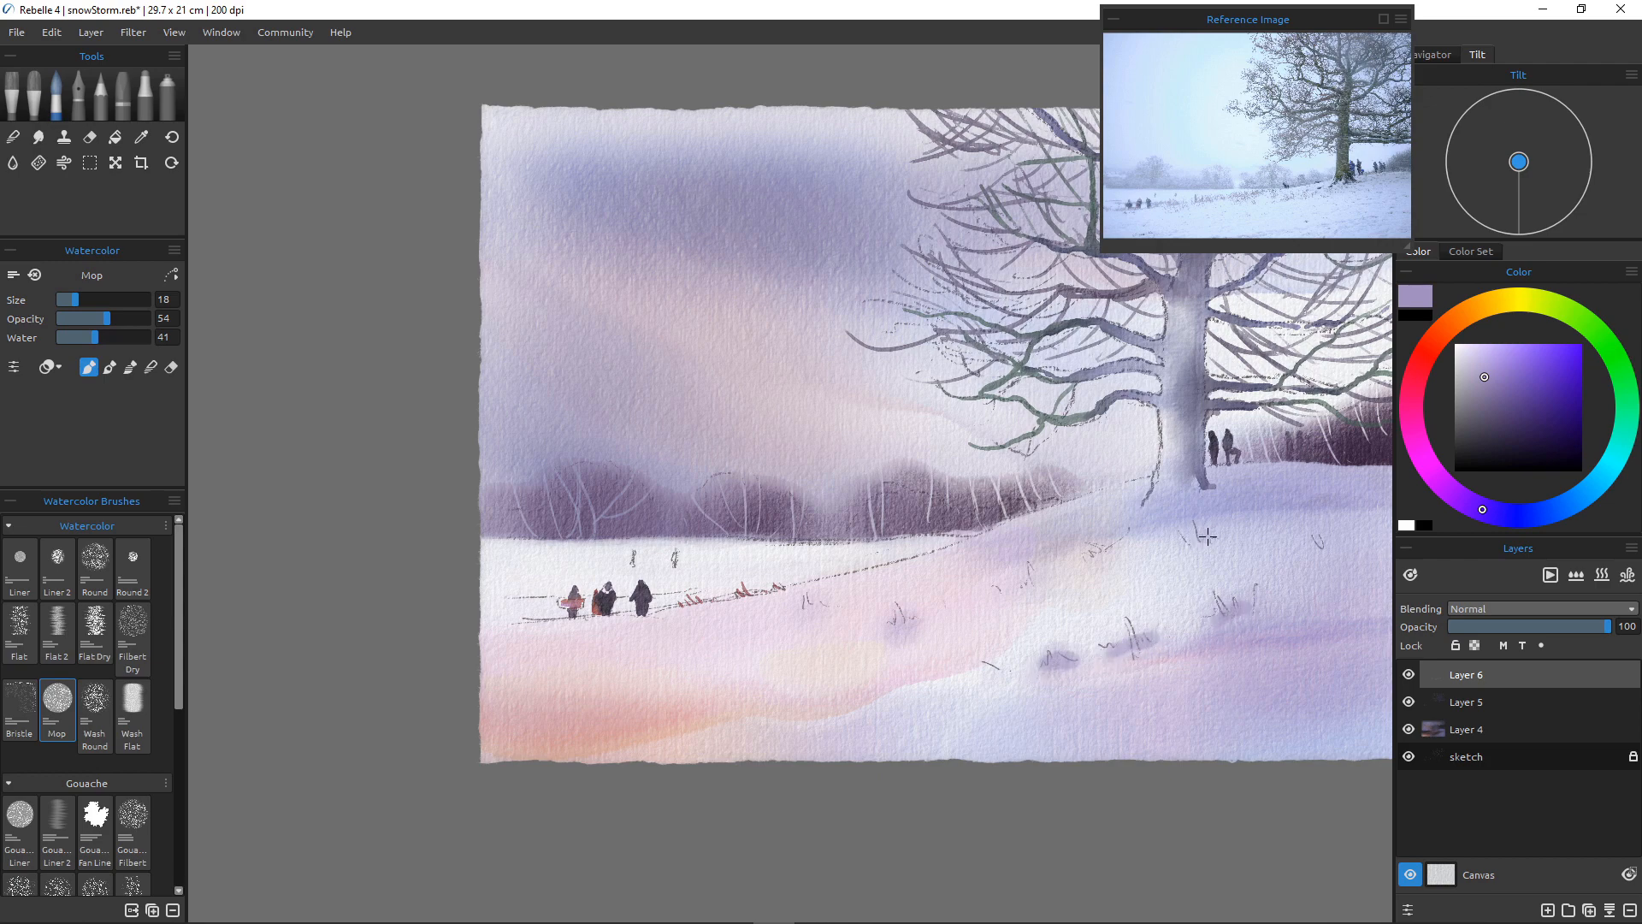
mouse_move(1202, 538)
mouse_down()
mouse_move(1321, 541)
mouse_move(1154, 605)
mouse_move(1106, 550)
mouse_up()
drag(1026, 594, 1022, 588)
drag(896, 616, 881, 627)
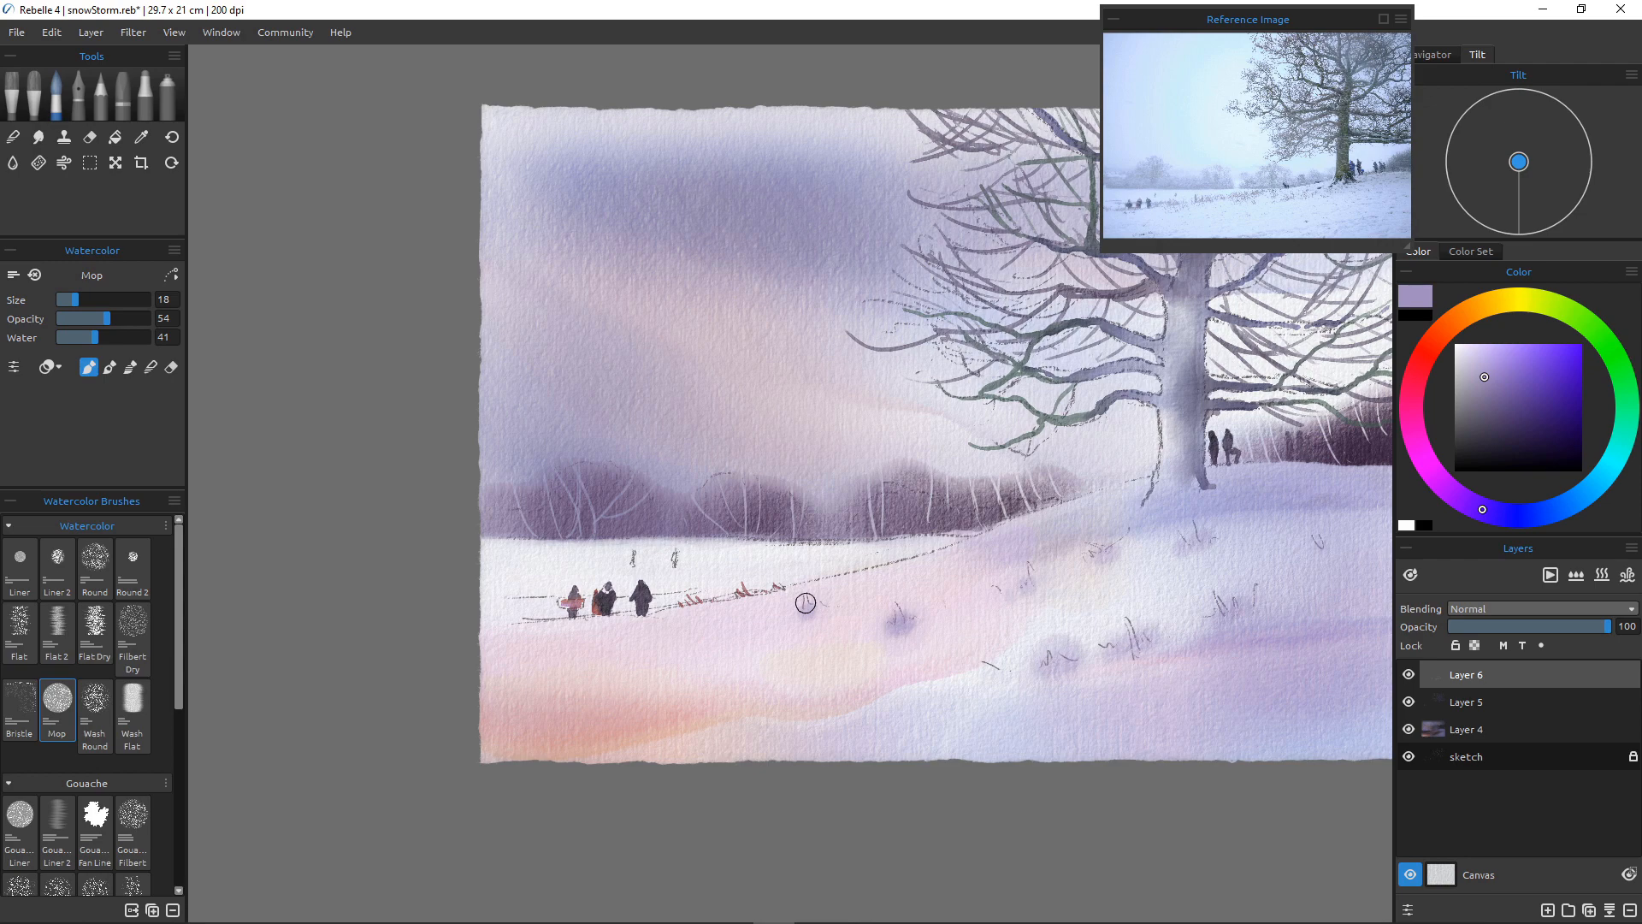
Dry Layer 6 and erase the upper edges of the violet shadows around the grass tufts
click(1602, 575)
key(e)
drag(823, 595, 795, 598)
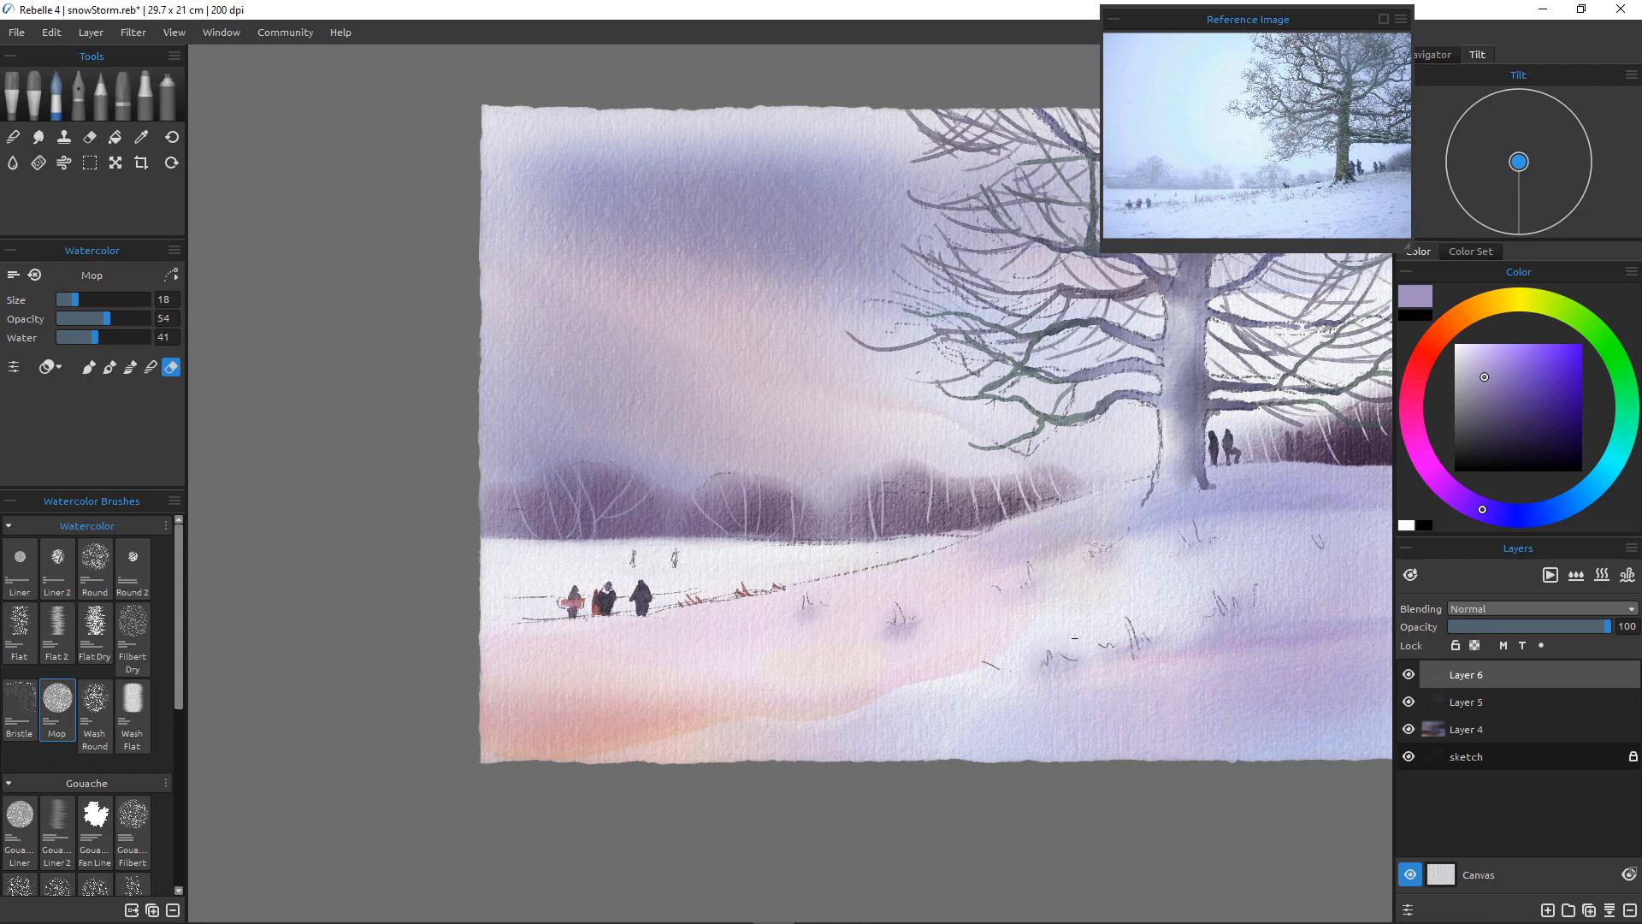
drag(1092, 632, 1081, 635)
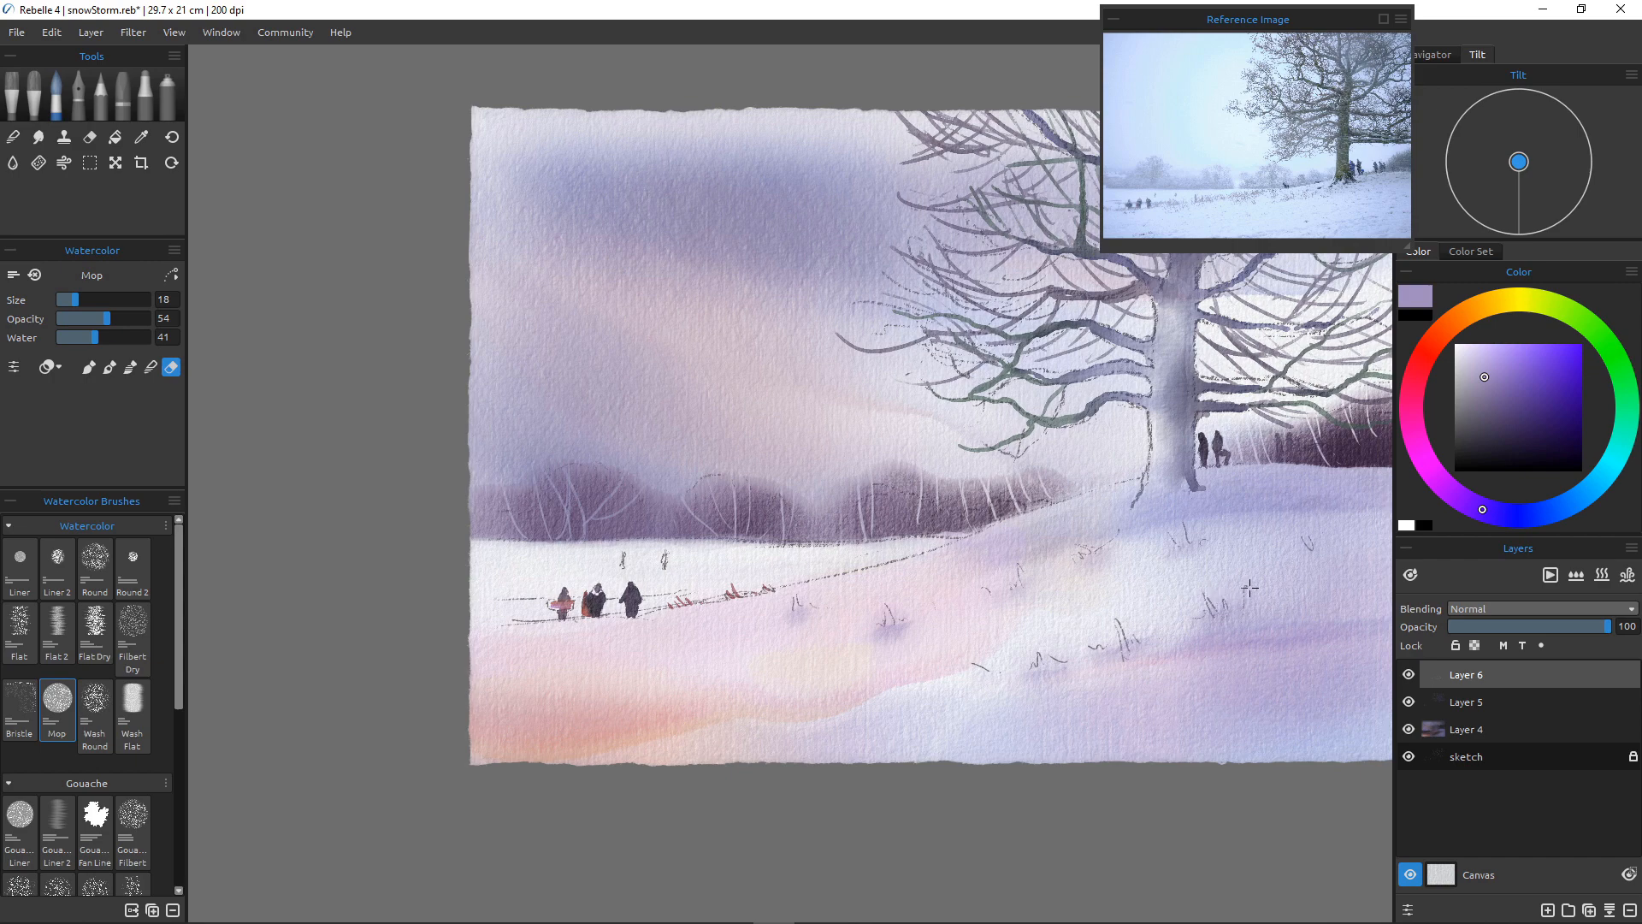
drag(1189, 545, 1181, 545)
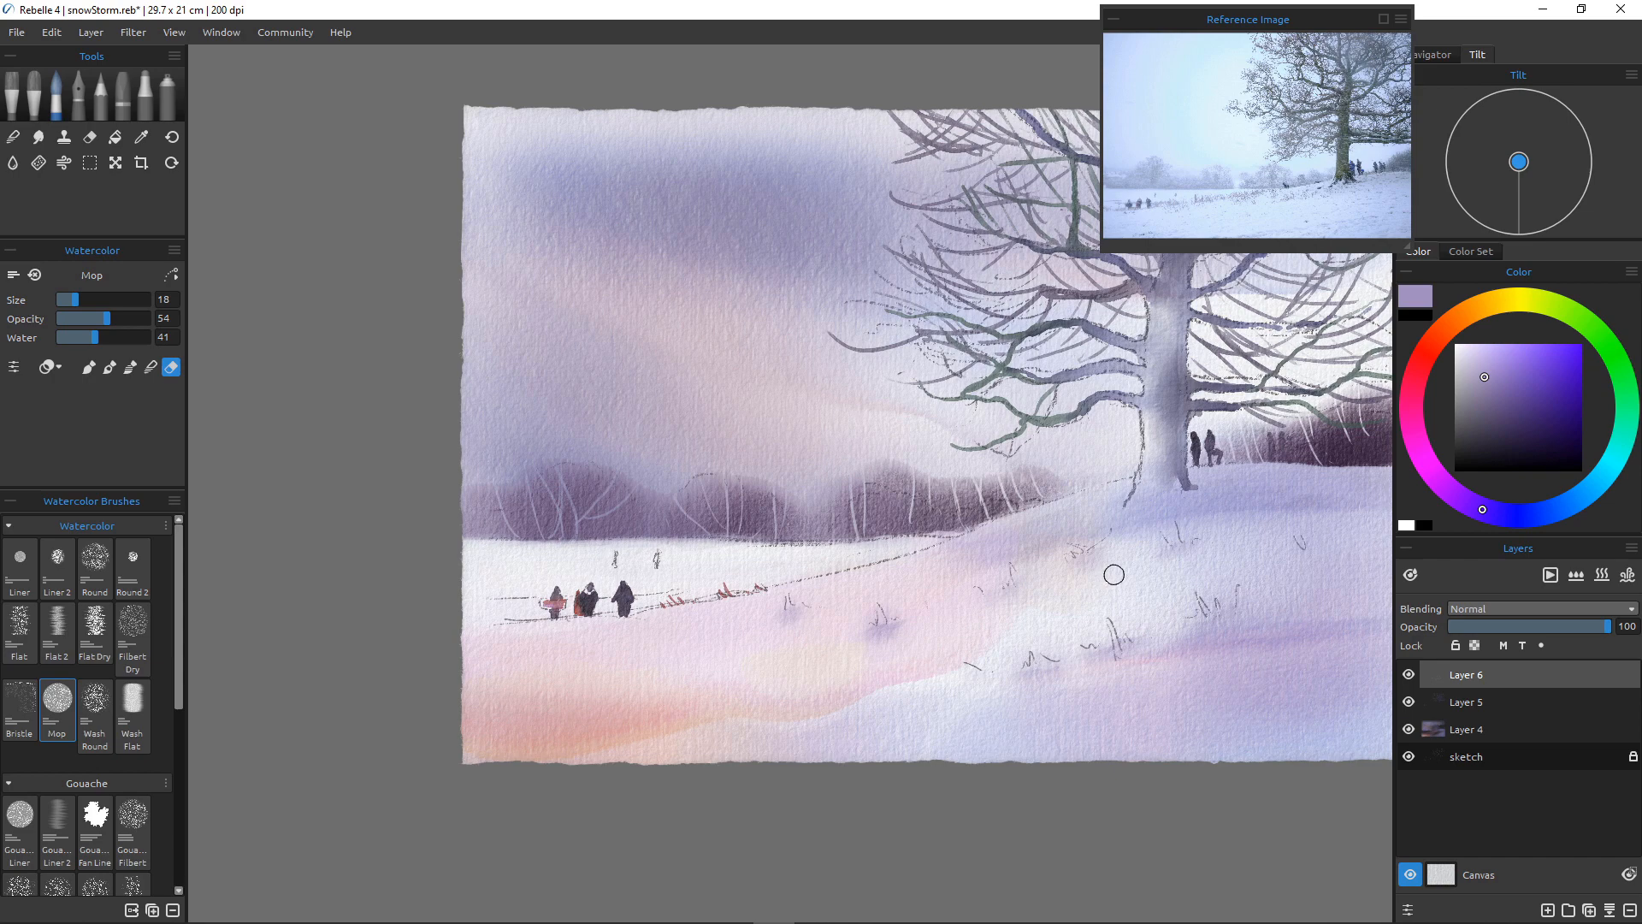
Paint orange-brown grass blades over the two sketched tufts nearest the figures with the Liner brush
click(20, 567)
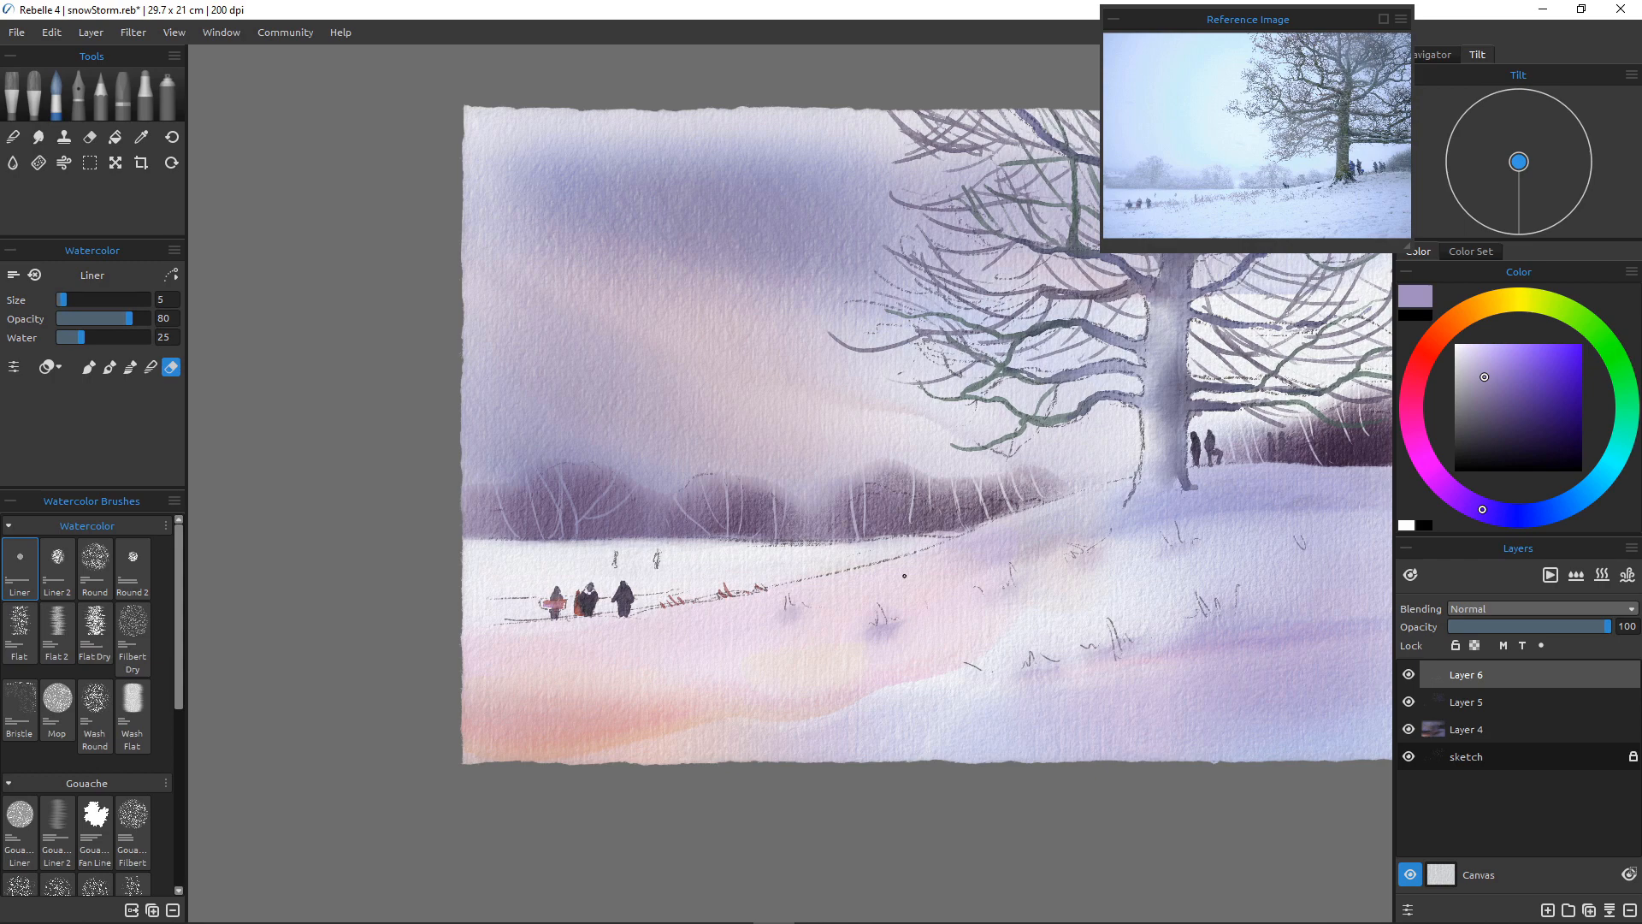
click(1449, 325)
drag(1510, 371, 1538, 389)
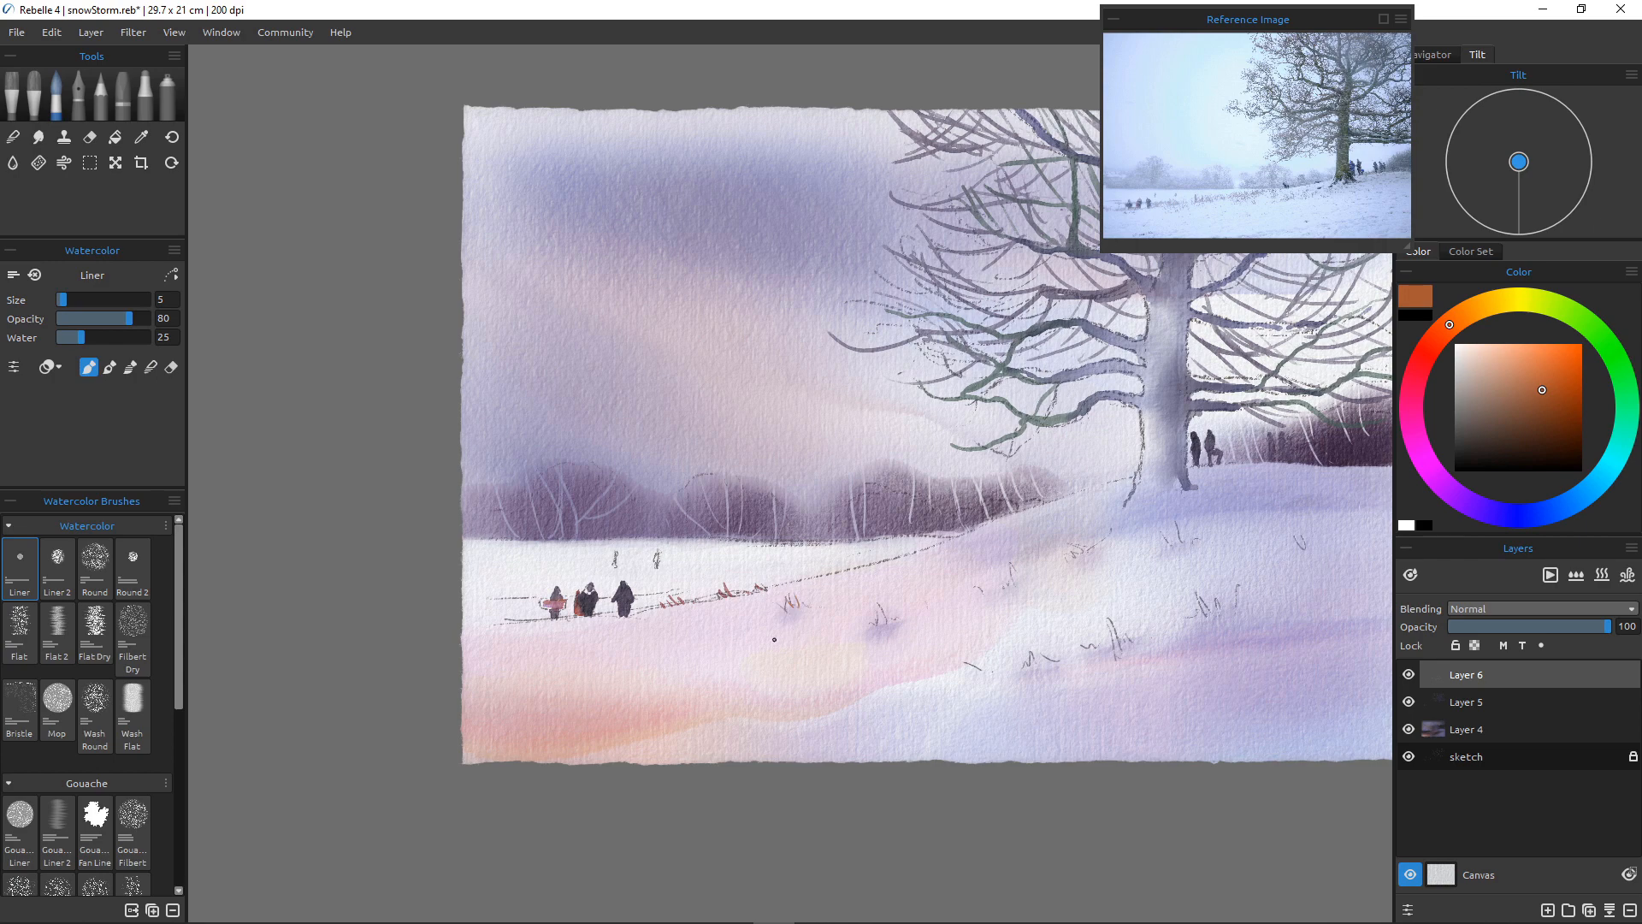
scroll(807, 632, up, 5)
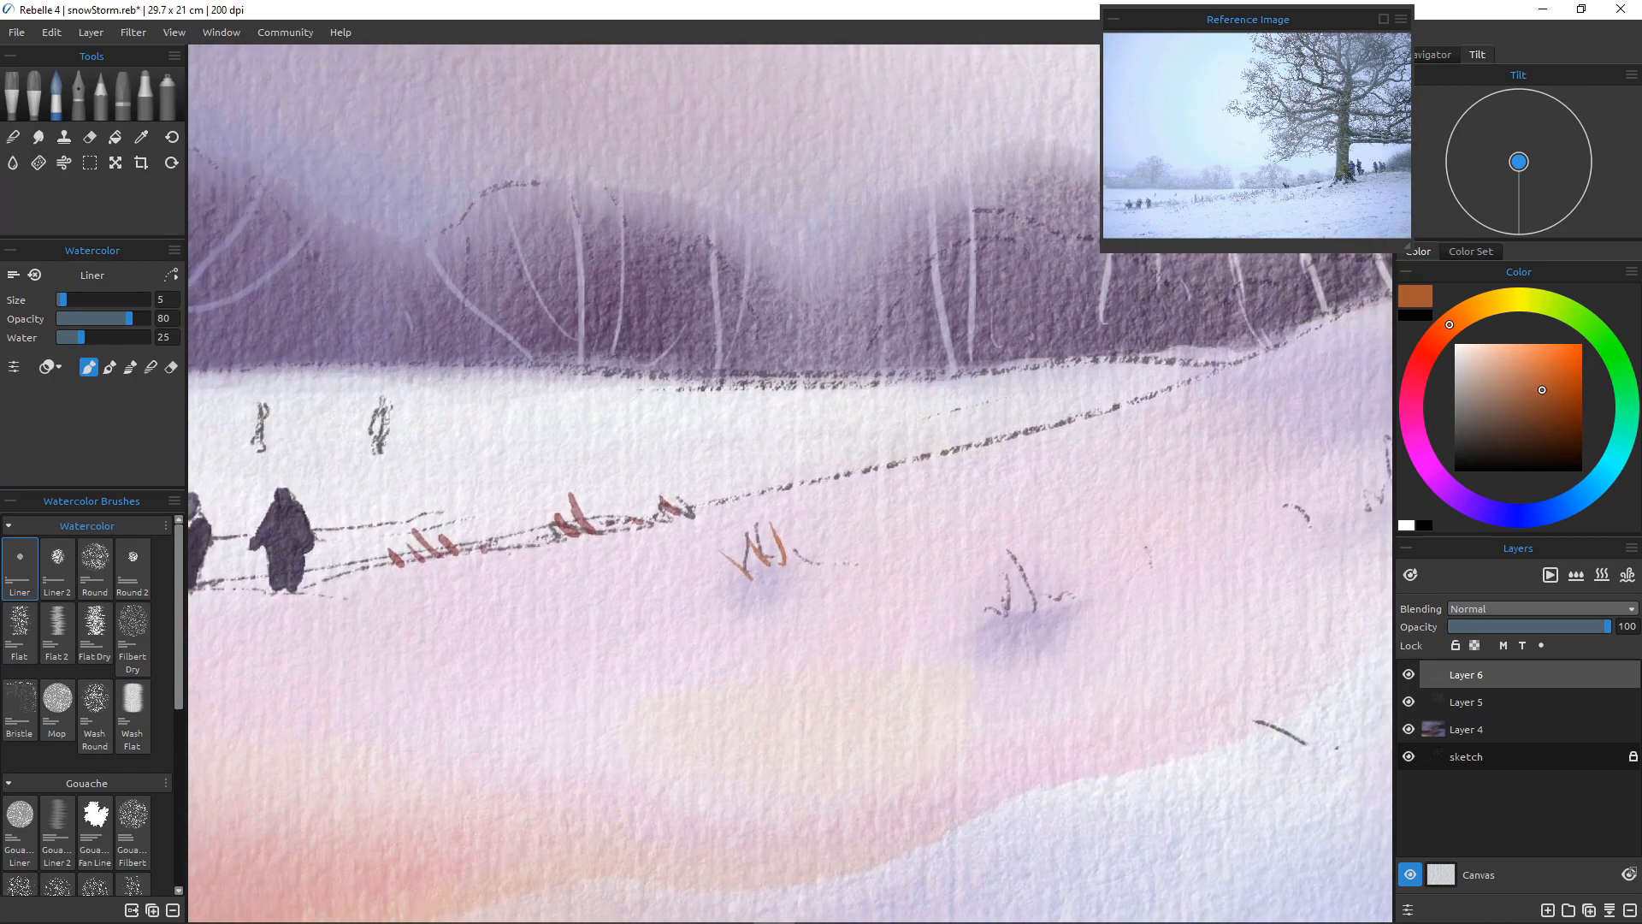
drag(1037, 615, 1016, 562)
mouse_move(1009, 618)
mouse_down()
mouse_move(1002, 564)
mouse_move(1004, 616)
mouse_move(990, 615)
mouse_move(1047, 608)
mouse_move(1038, 552)
mouse_up()
Paint orange-brown grass blades over the sketched foreground tufts and the tufts higher up the slope below the tree
scroll(1005, 665, down, 6)
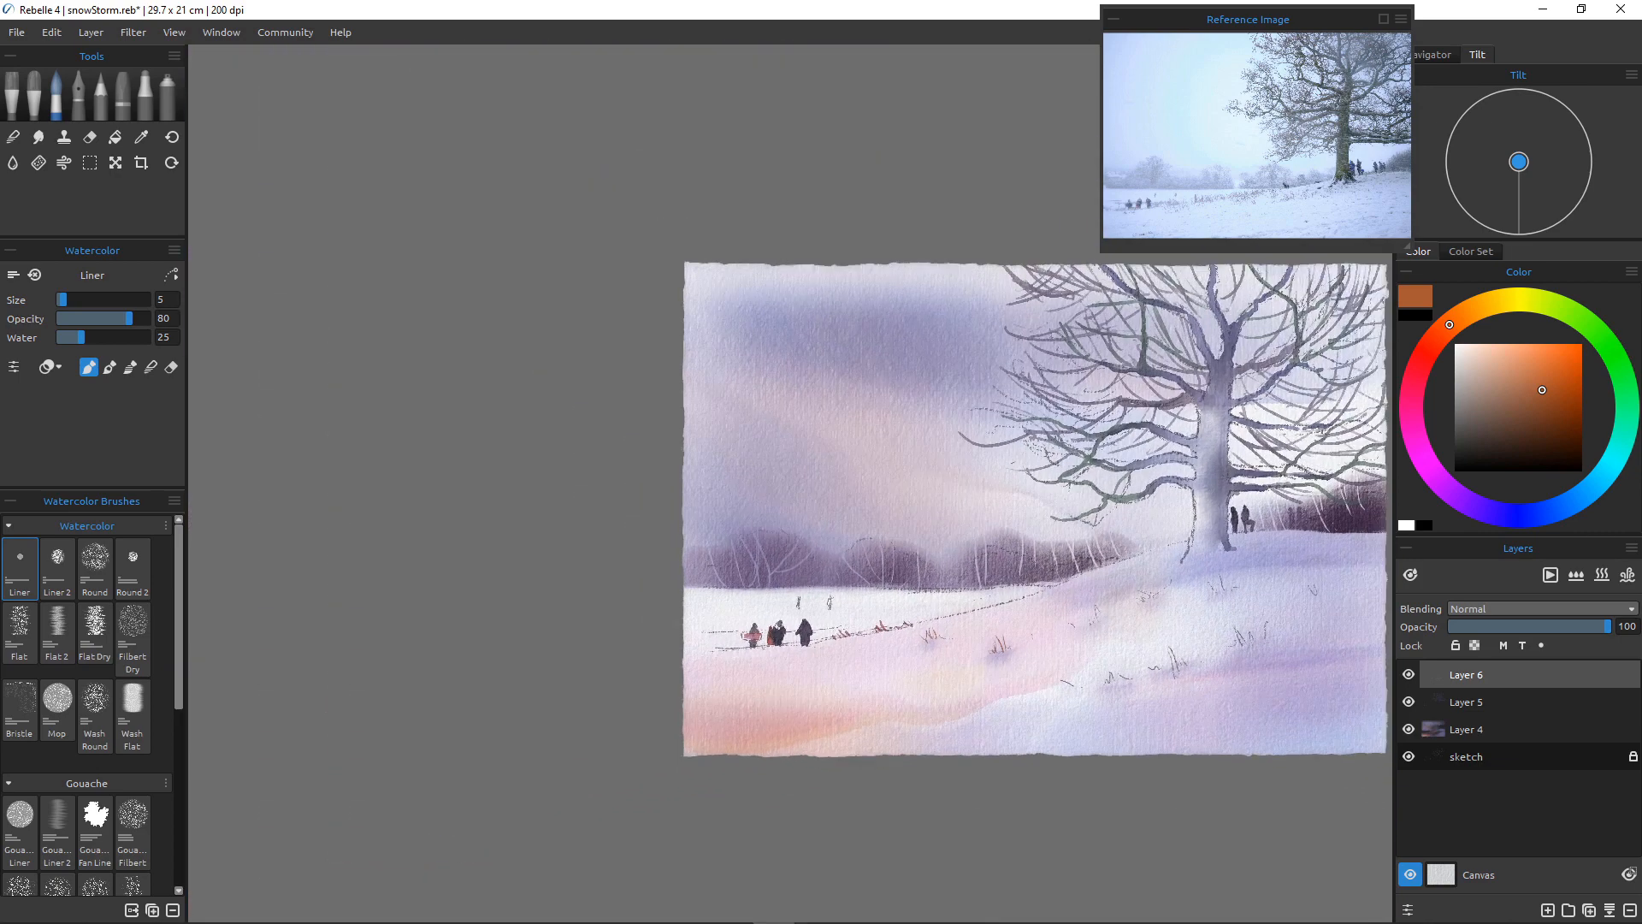
scroll(1005, 665, up, 3)
scroll(1005, 666, down, 1)
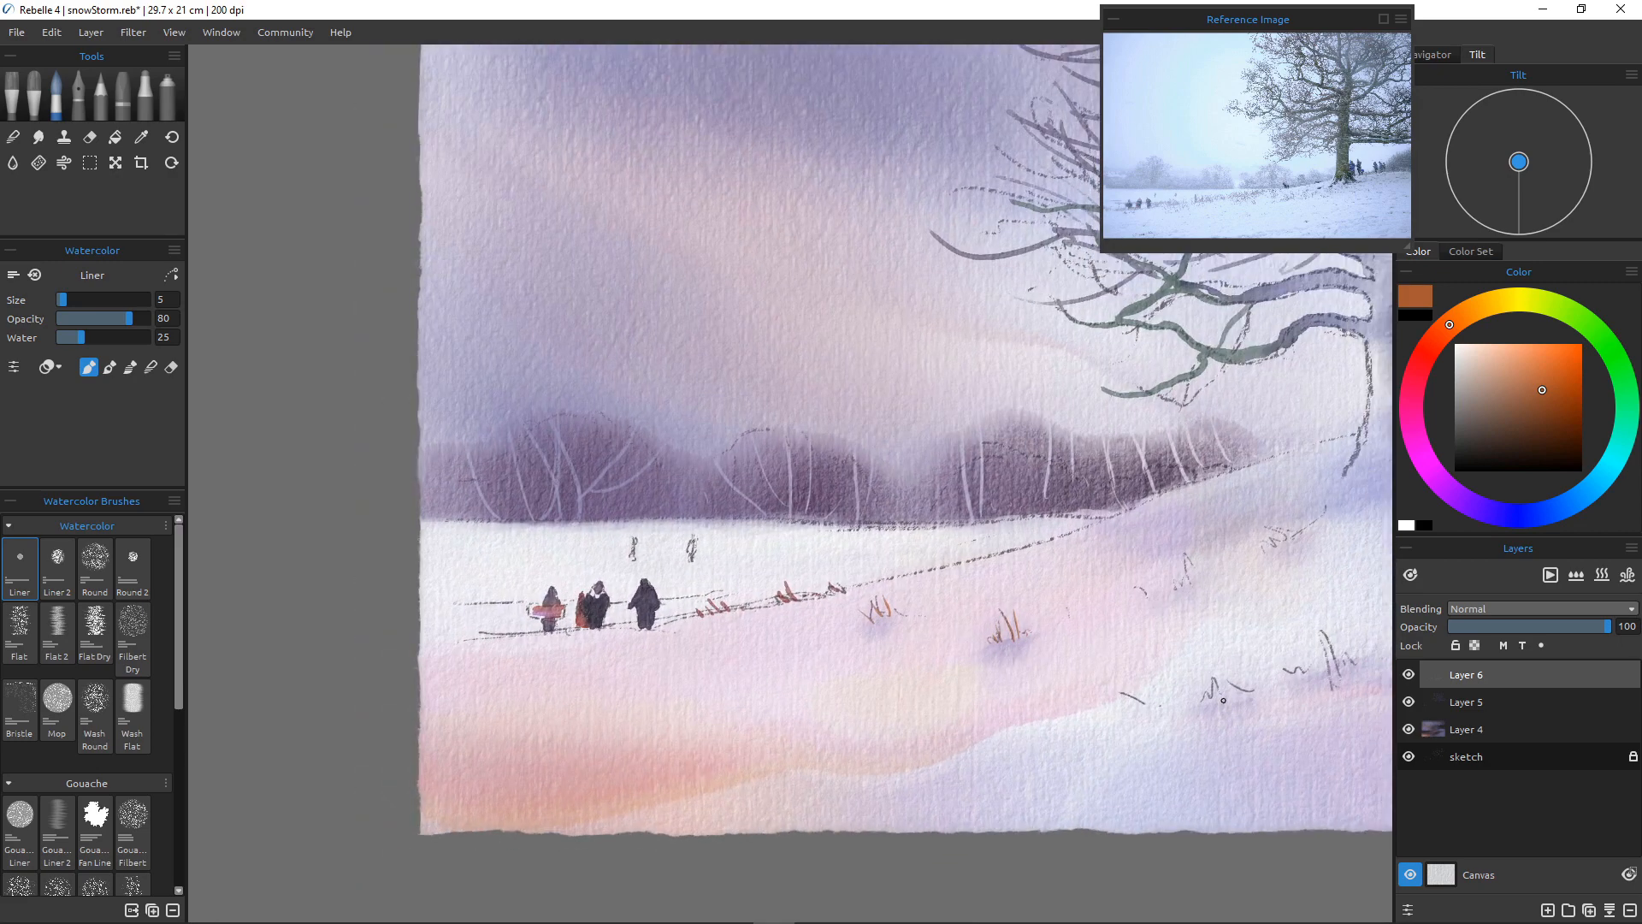
drag(1230, 705, 1201, 643)
mouse_move(1218, 704)
mouse_down()
mouse_move(1204, 675)
mouse_move(1231, 664)
mouse_up()
mouse_move(1331, 673)
mouse_down()
mouse_move(1316, 632)
mouse_move(1341, 626)
mouse_up()
scroll(907, 700, down, 8)
scroll(907, 701, up, 3)
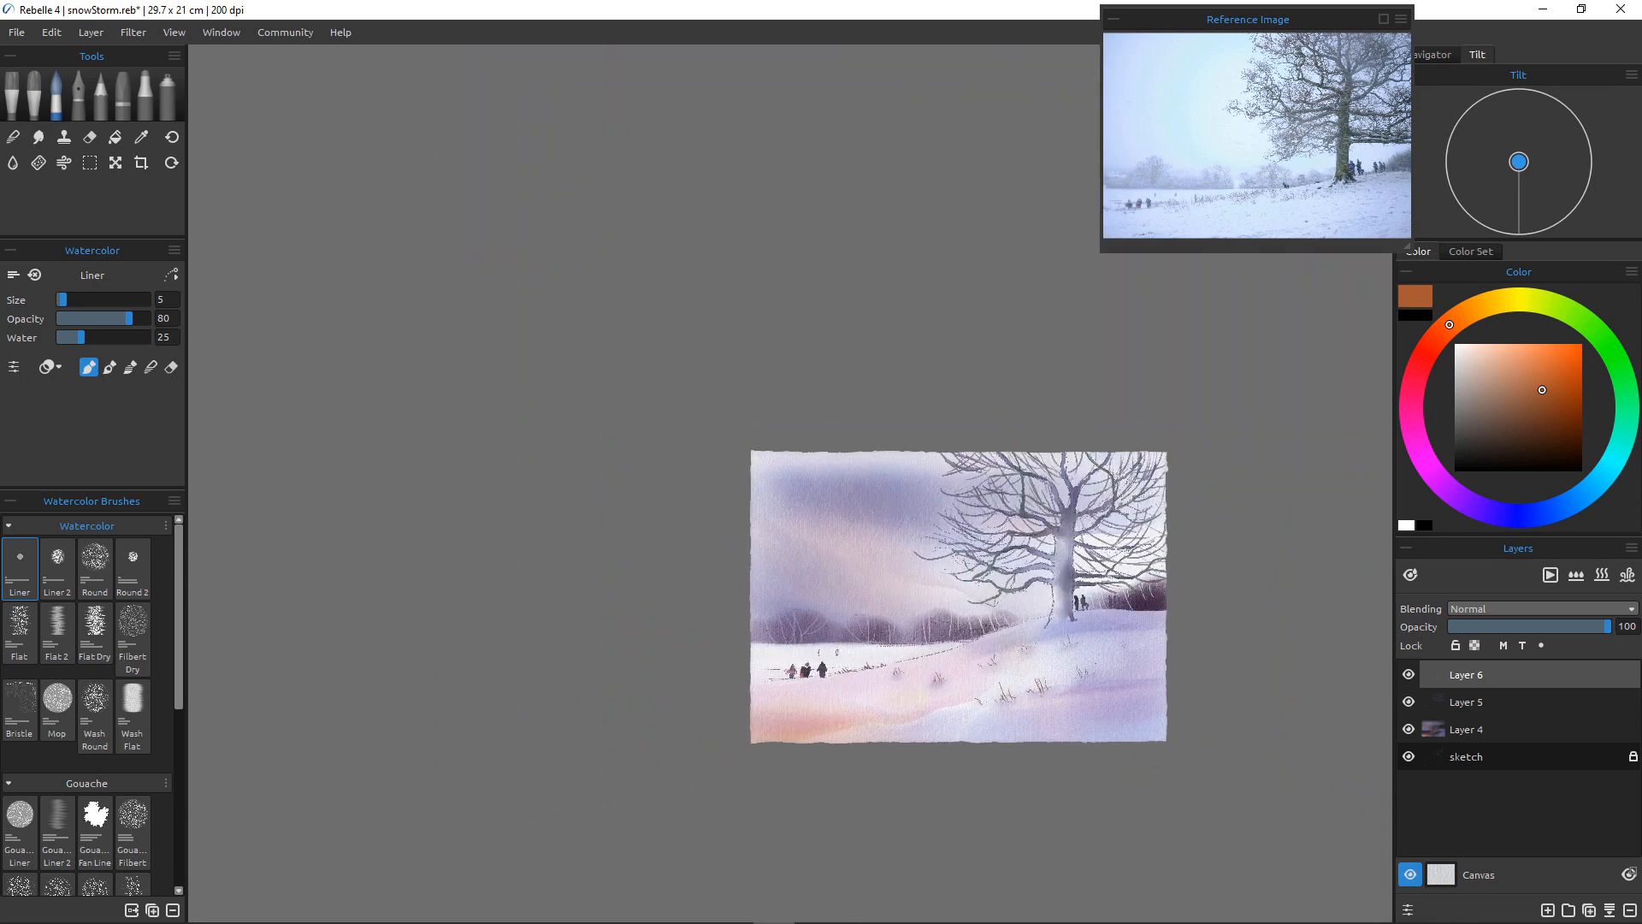
scroll(906, 699, up, 4)
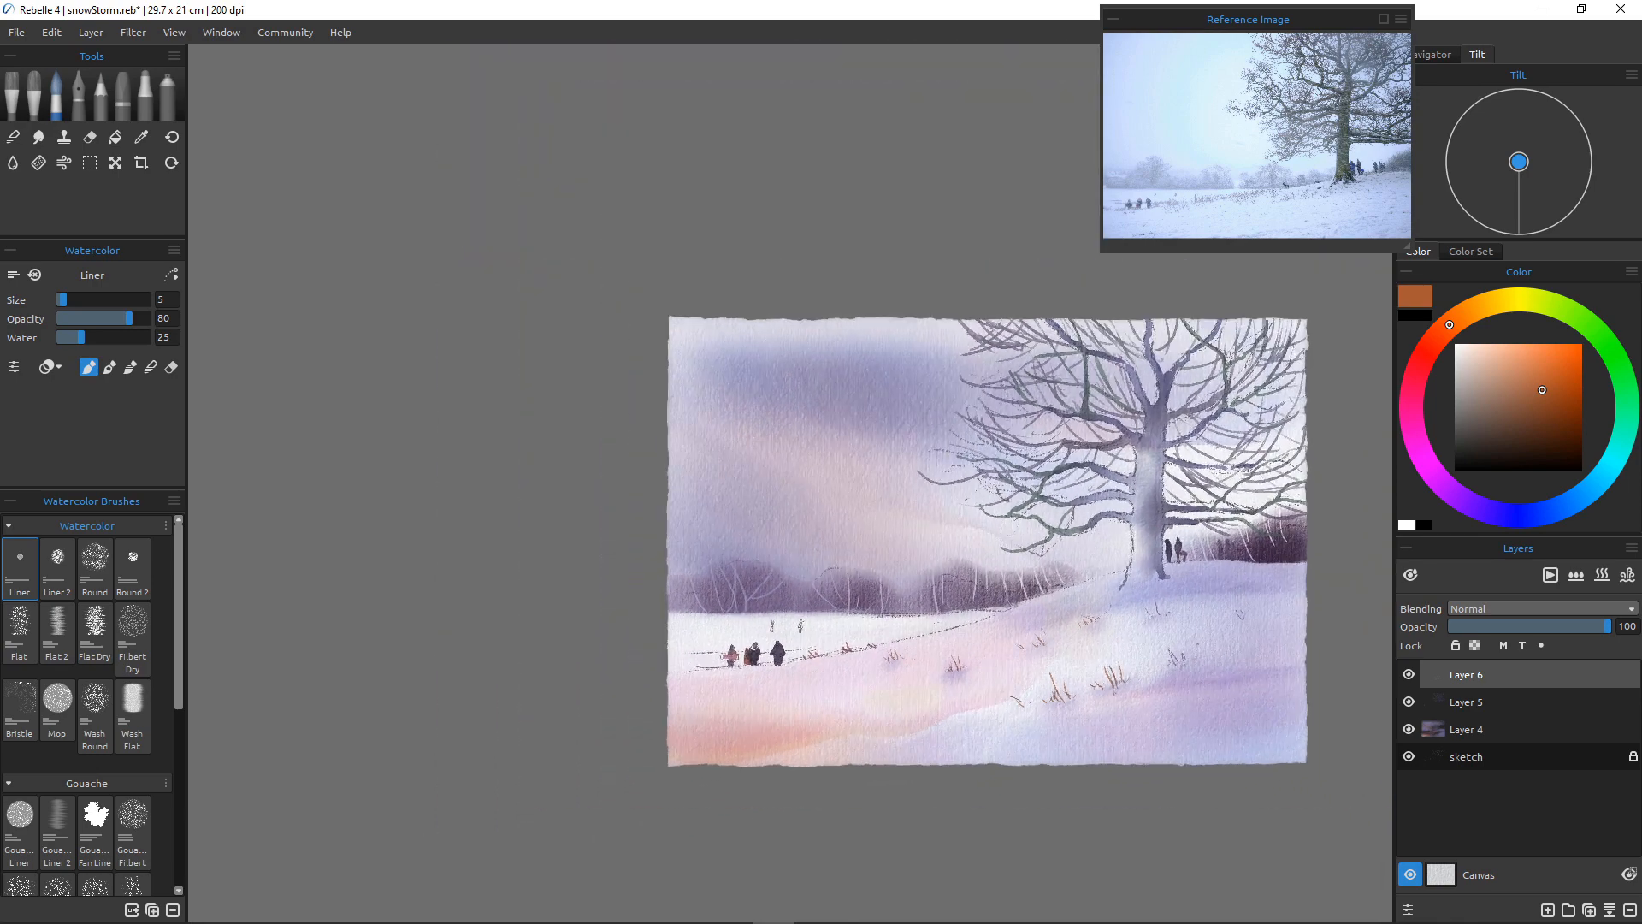
scroll(906, 699, up, 4)
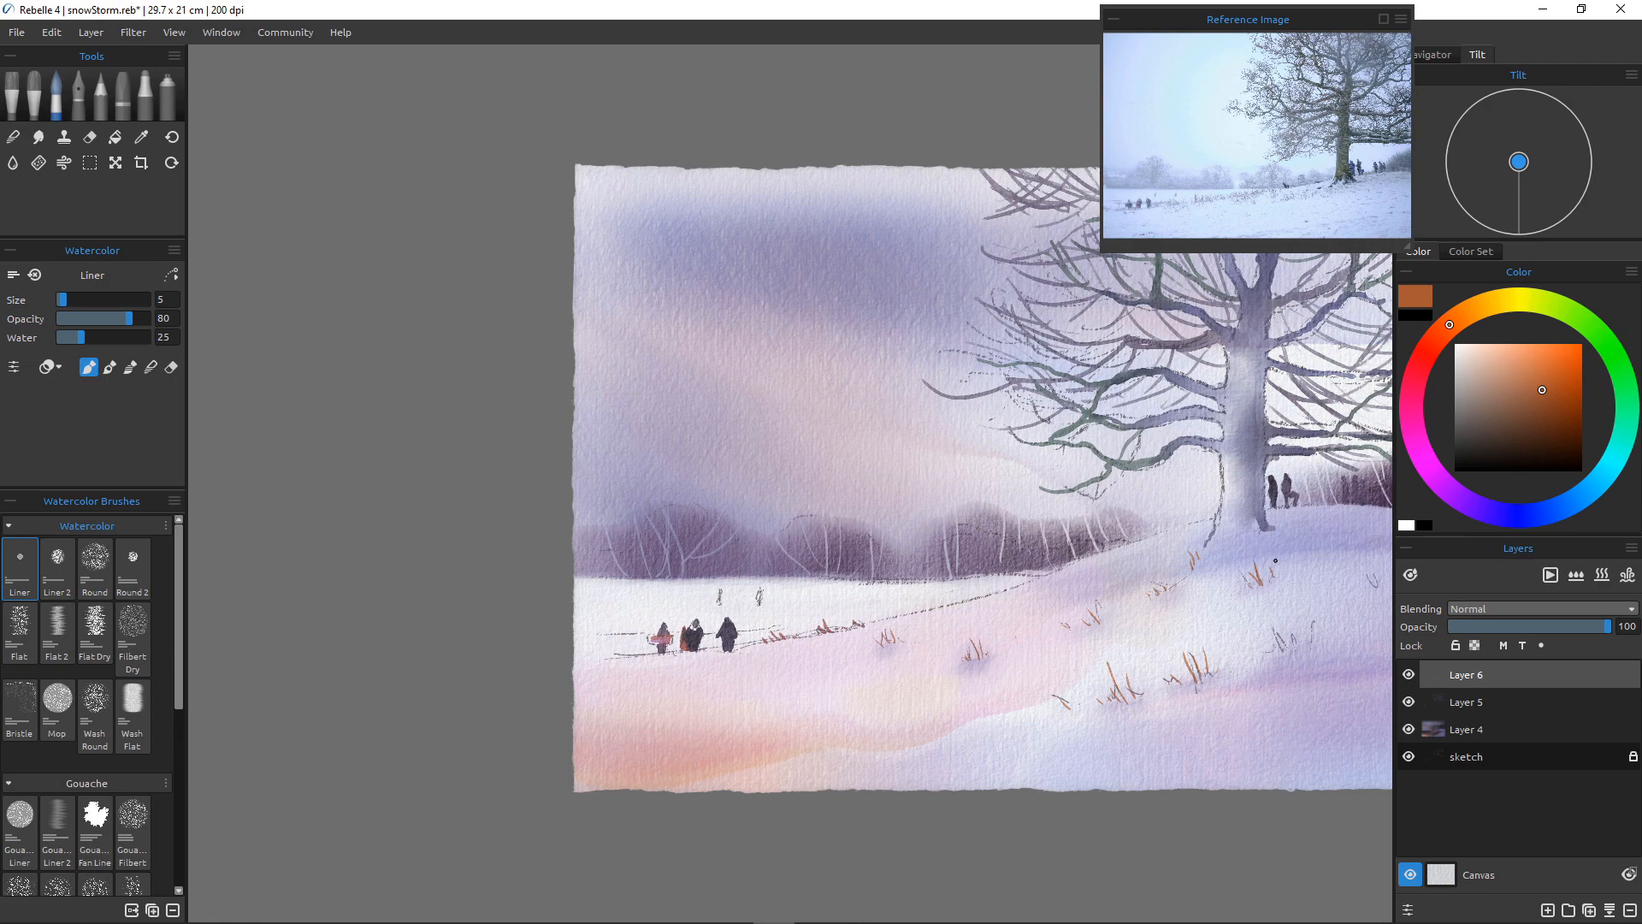
Set the Liner eraser to size 16 and erase the orange-brown blades from the small mid-slope tufts left of the trunk
click(171, 367)
key(bracketright)
key(bracketright)
key(bracketright)
key(bracketright)
key(bracketright)
key(bracketright)
key(bracketright)
key(bracketright)
key(bracketright)
key(bracketright)
drag(1151, 591, 1171, 590)
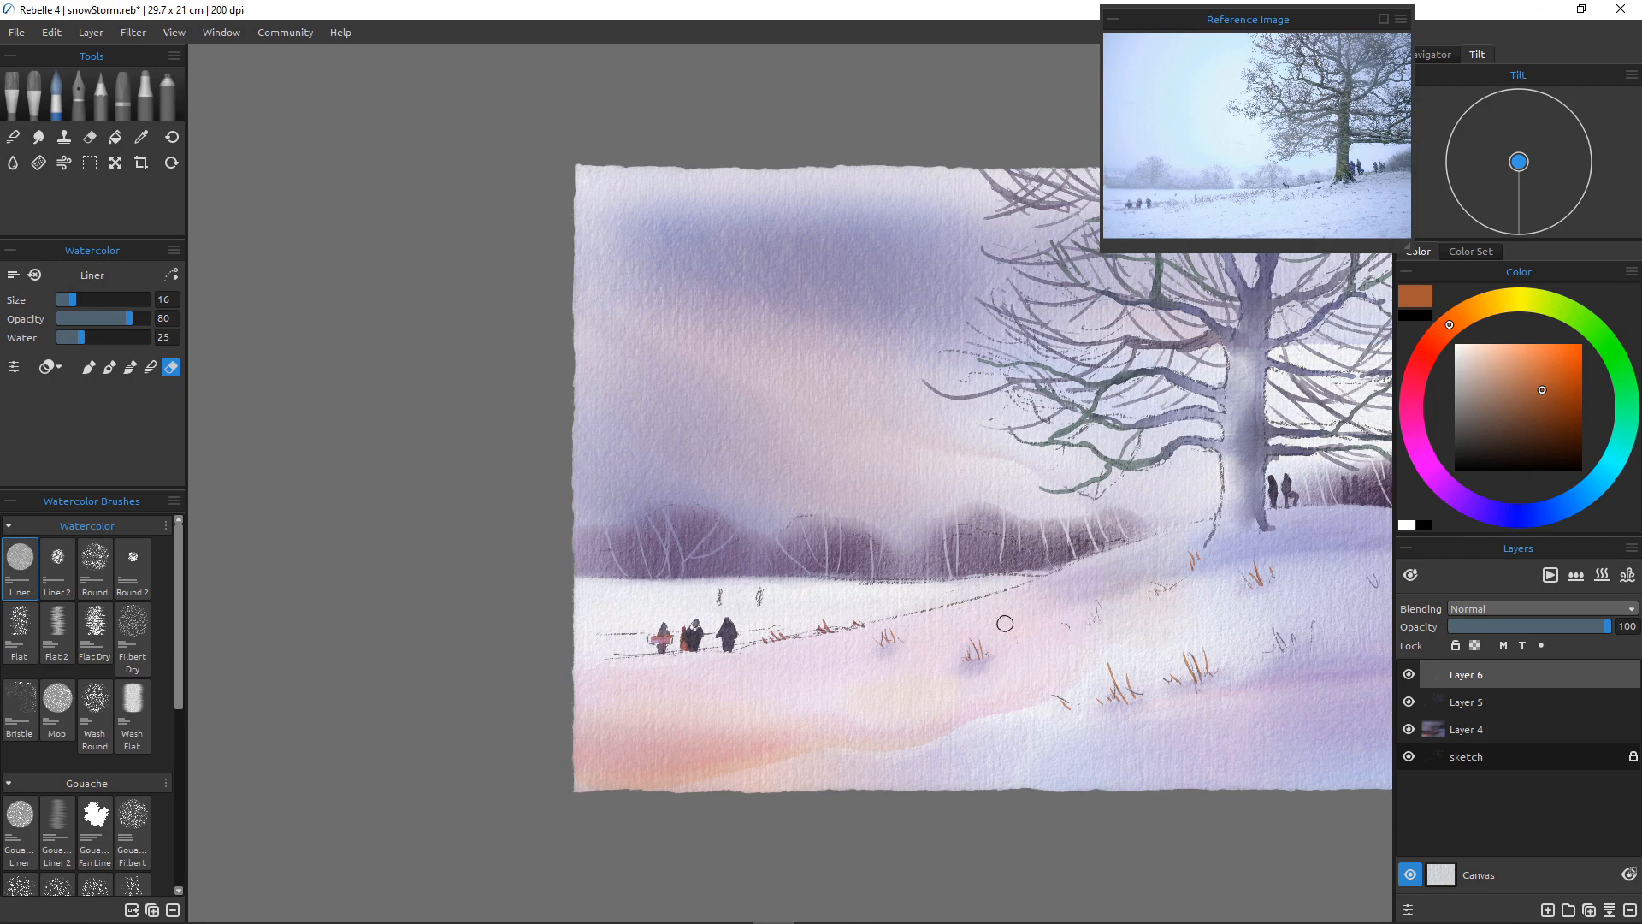
Unlock the sketch layer, erase the leftover mid-slope pencil tufts, and lock the layer again
click(1466, 756)
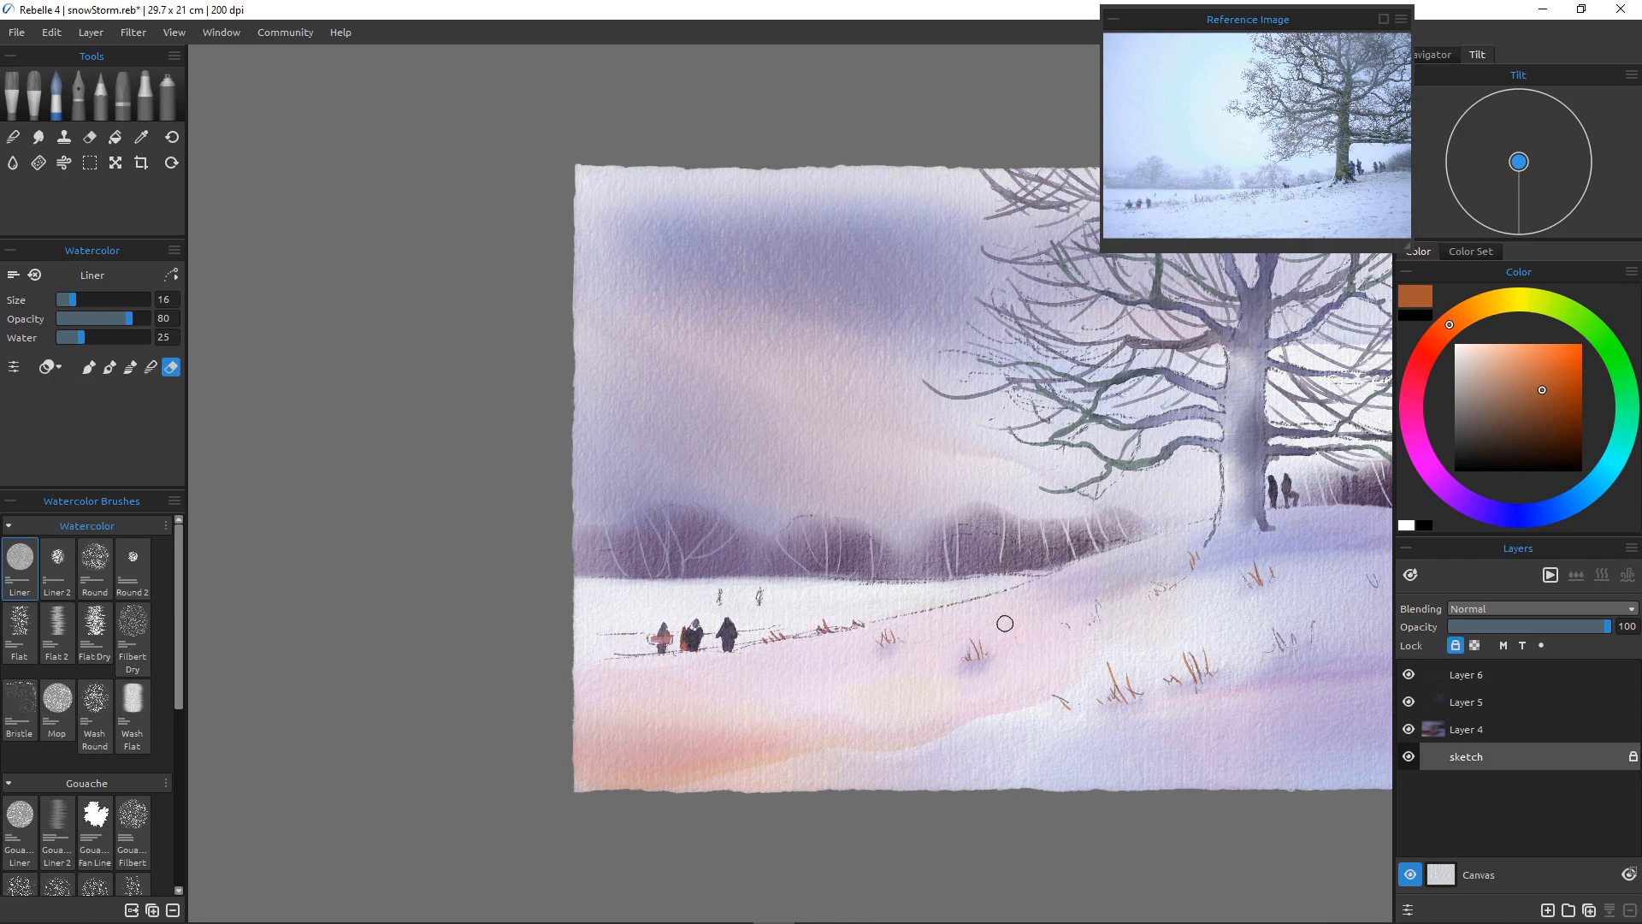
click(1455, 645)
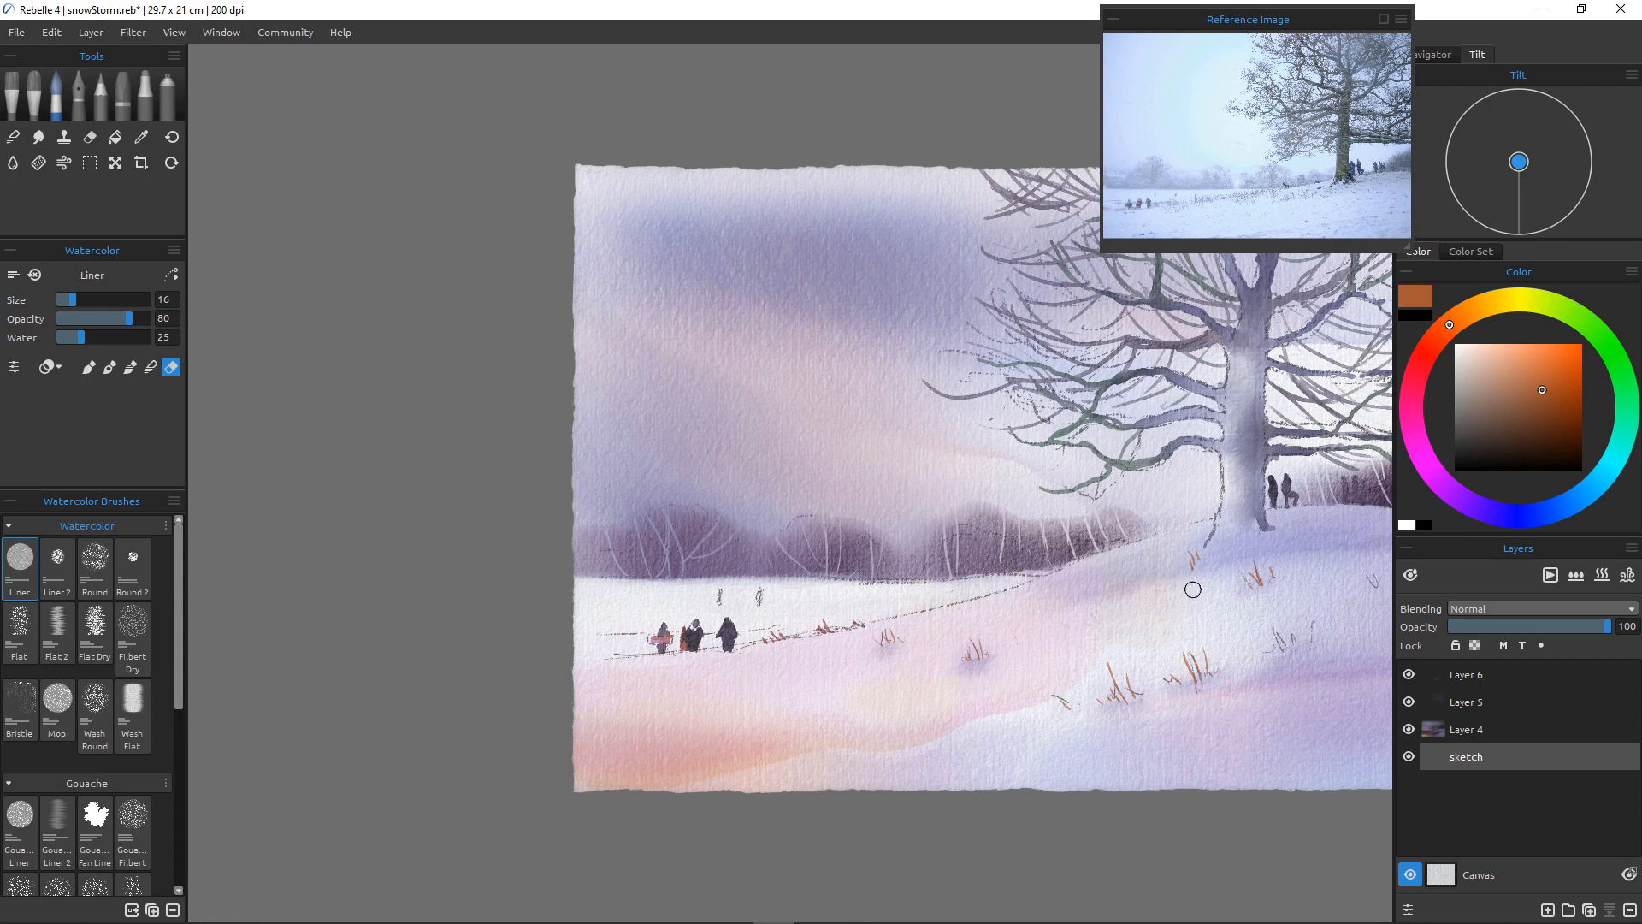
click(1455, 645)
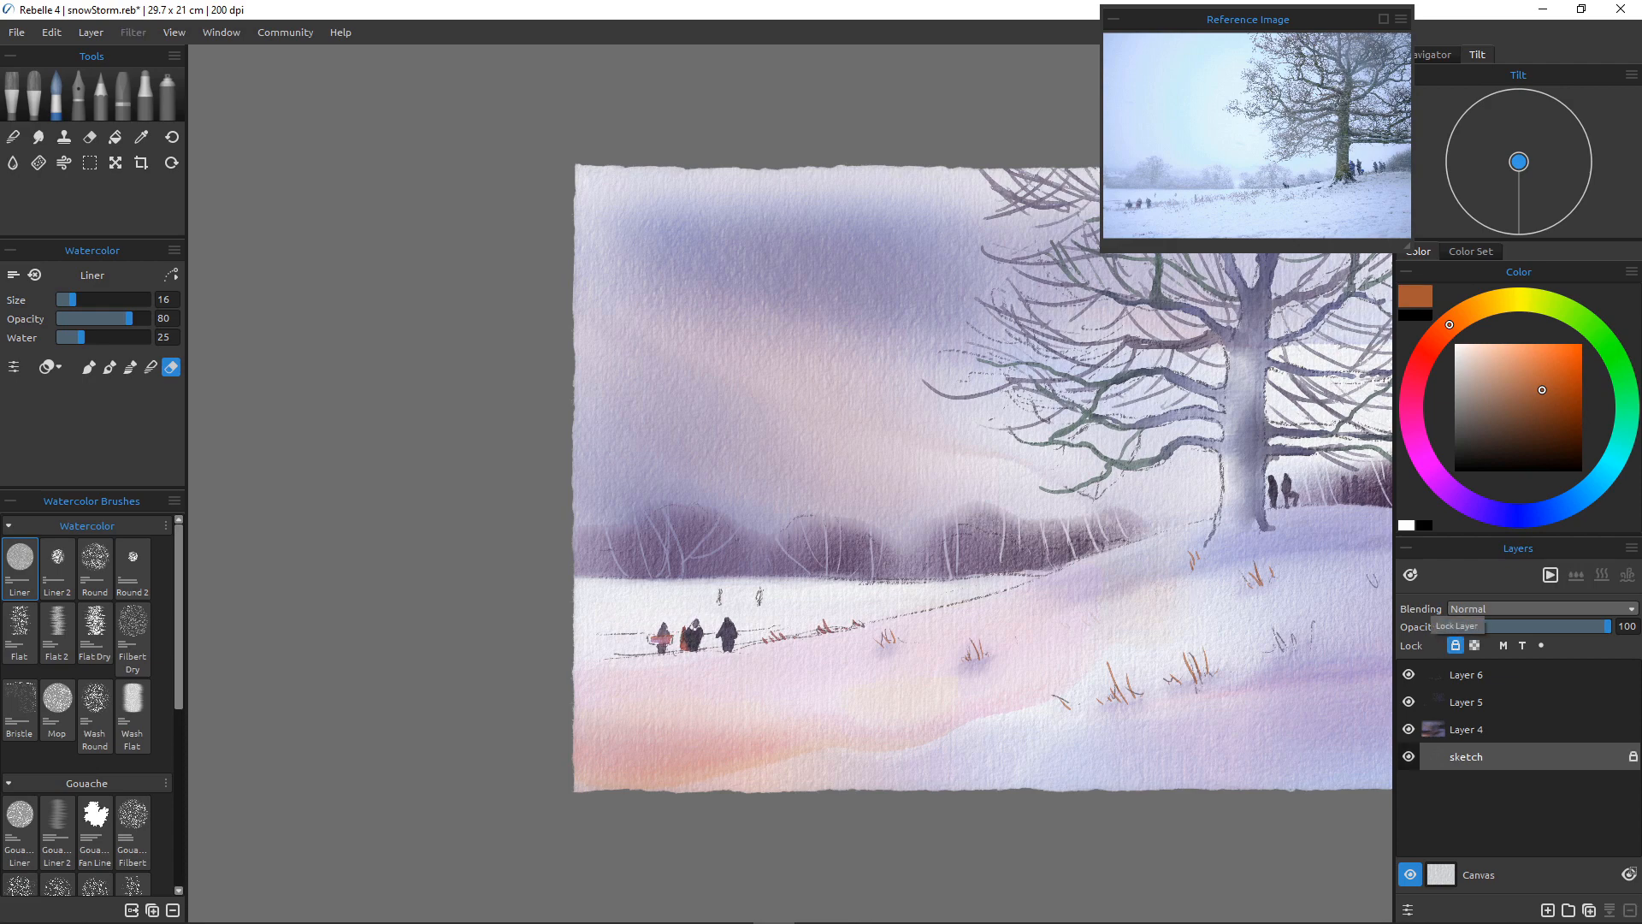
Add a new layer above Layer 6
click(1466, 675)
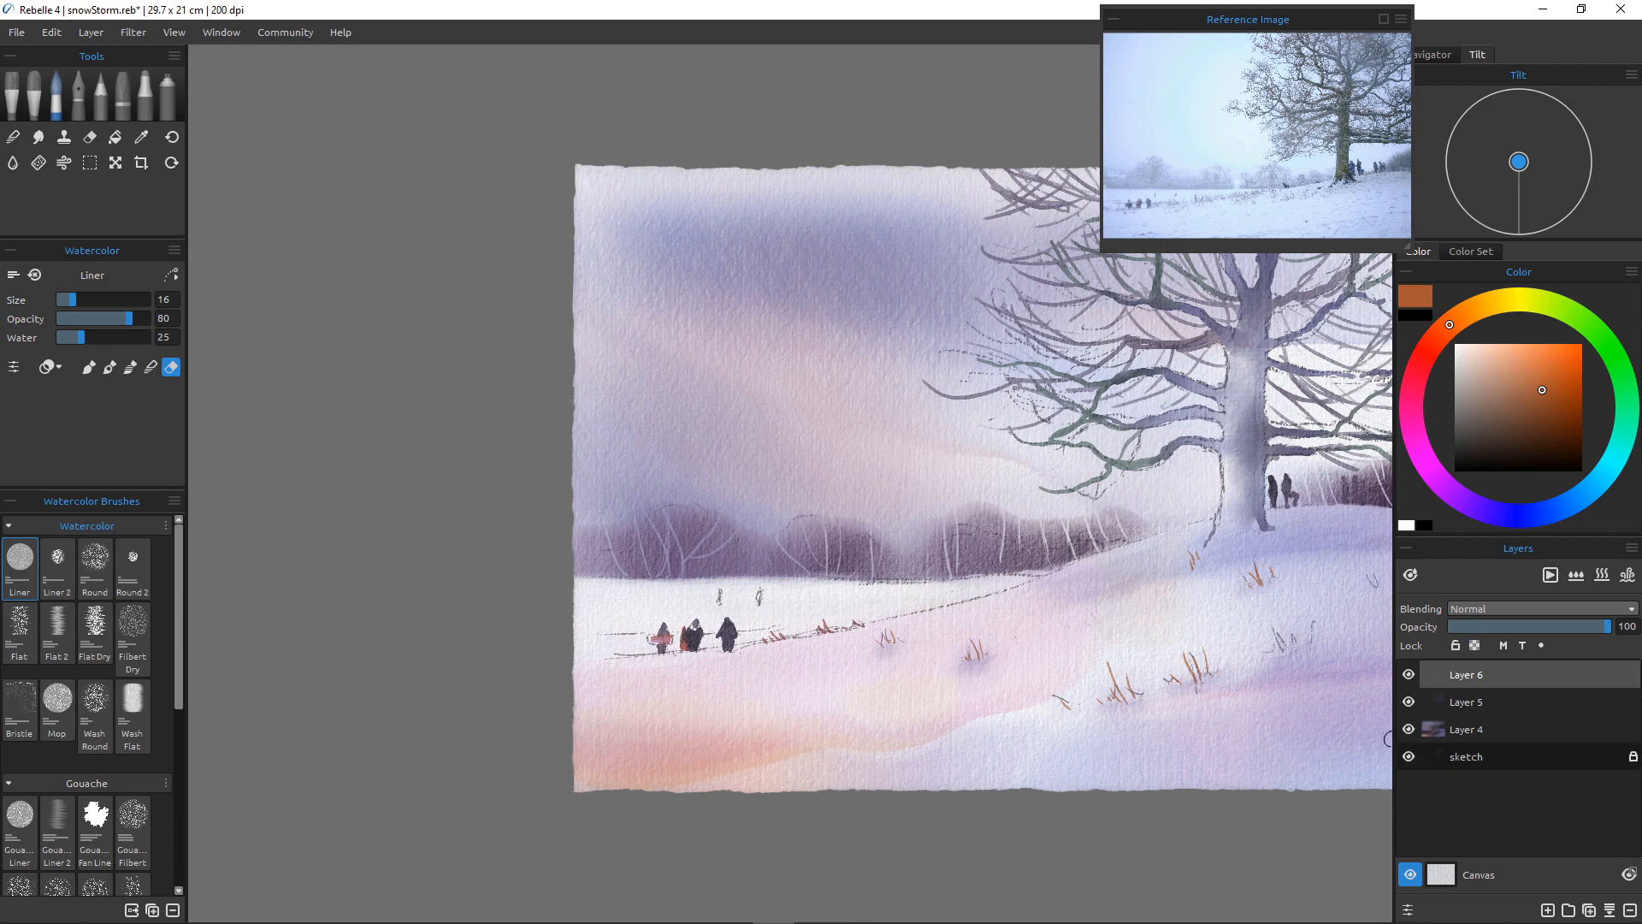
click(1549, 909)
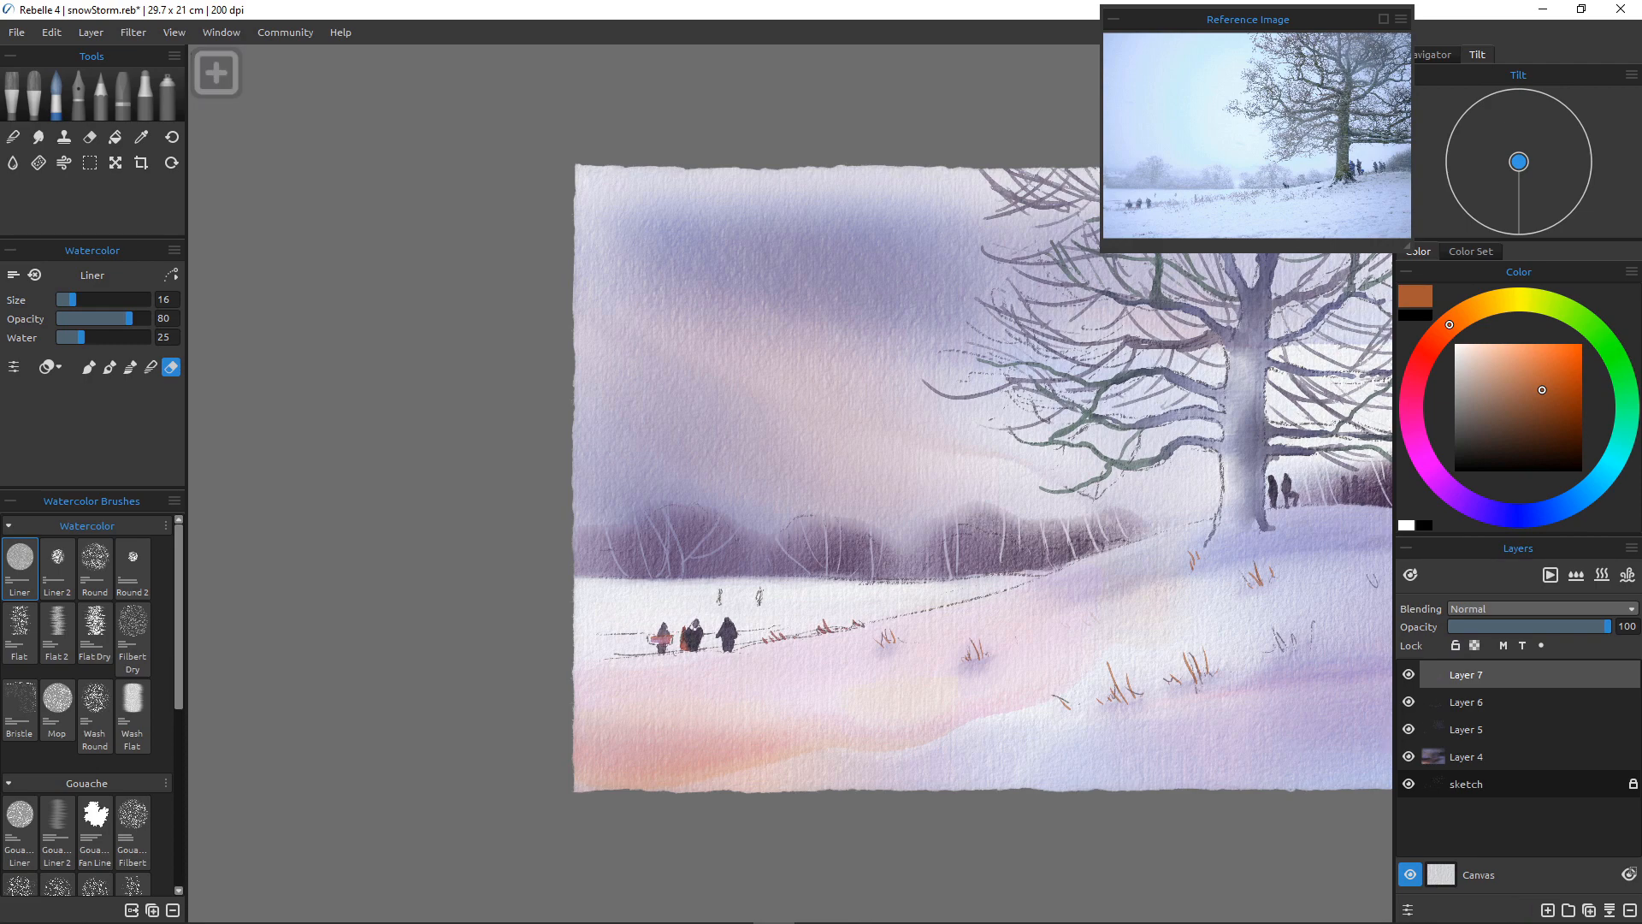
scroll(1033, 549, down, 10)
scroll(1034, 549, up, 9)
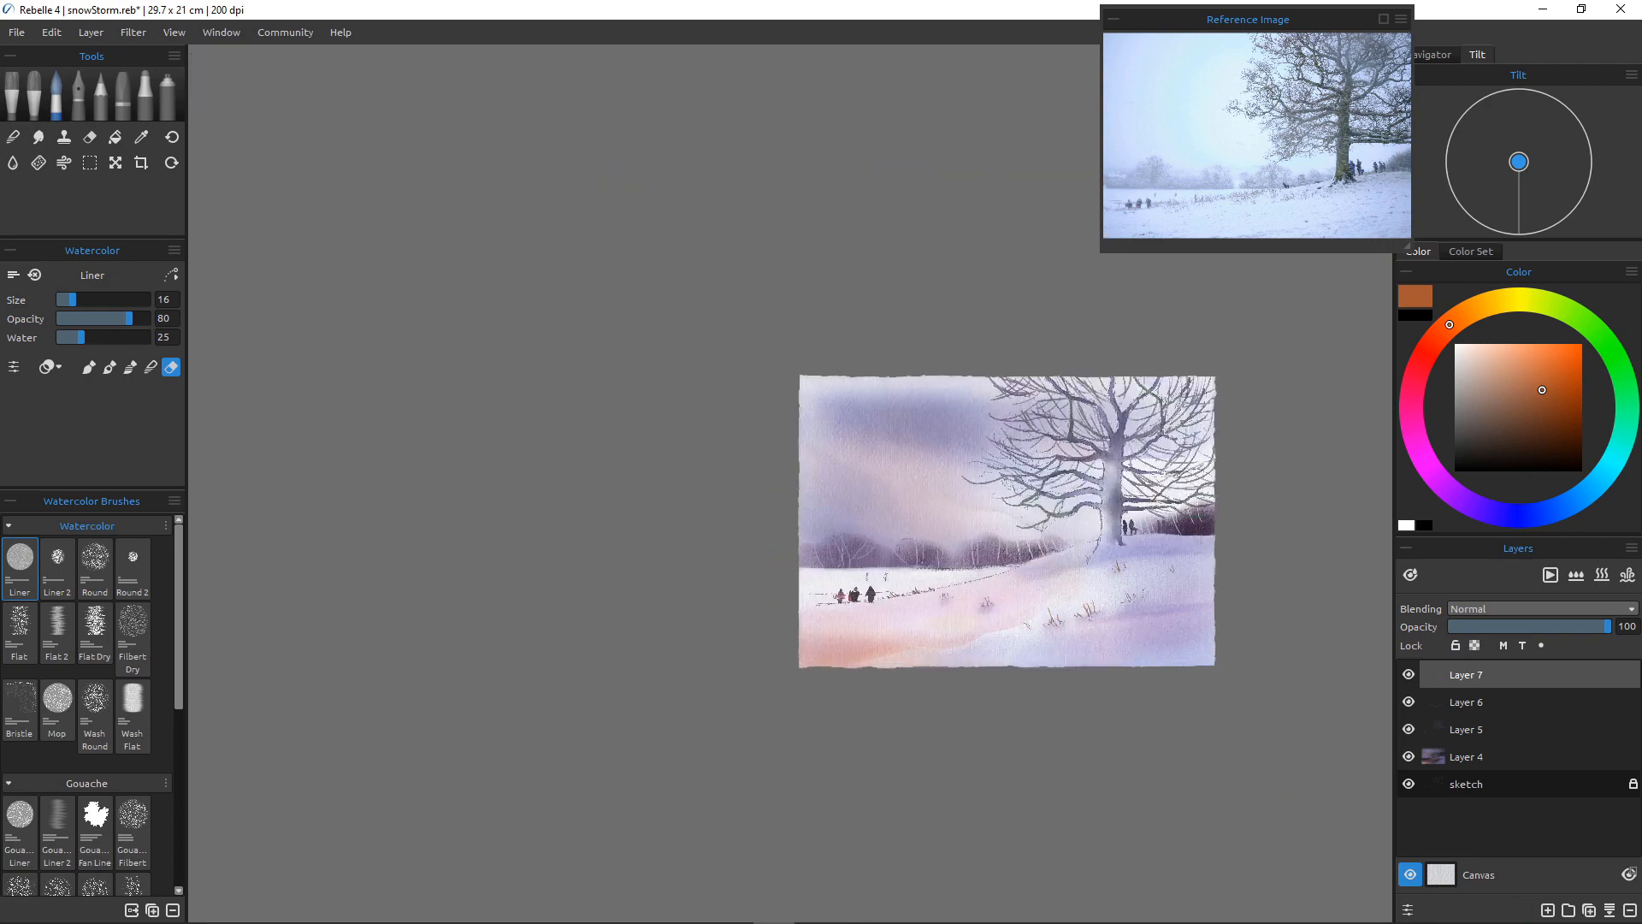
drag(960, 527, 740, 579)
scroll(740, 578, up, 3)
scroll(740, 578, down, 5)
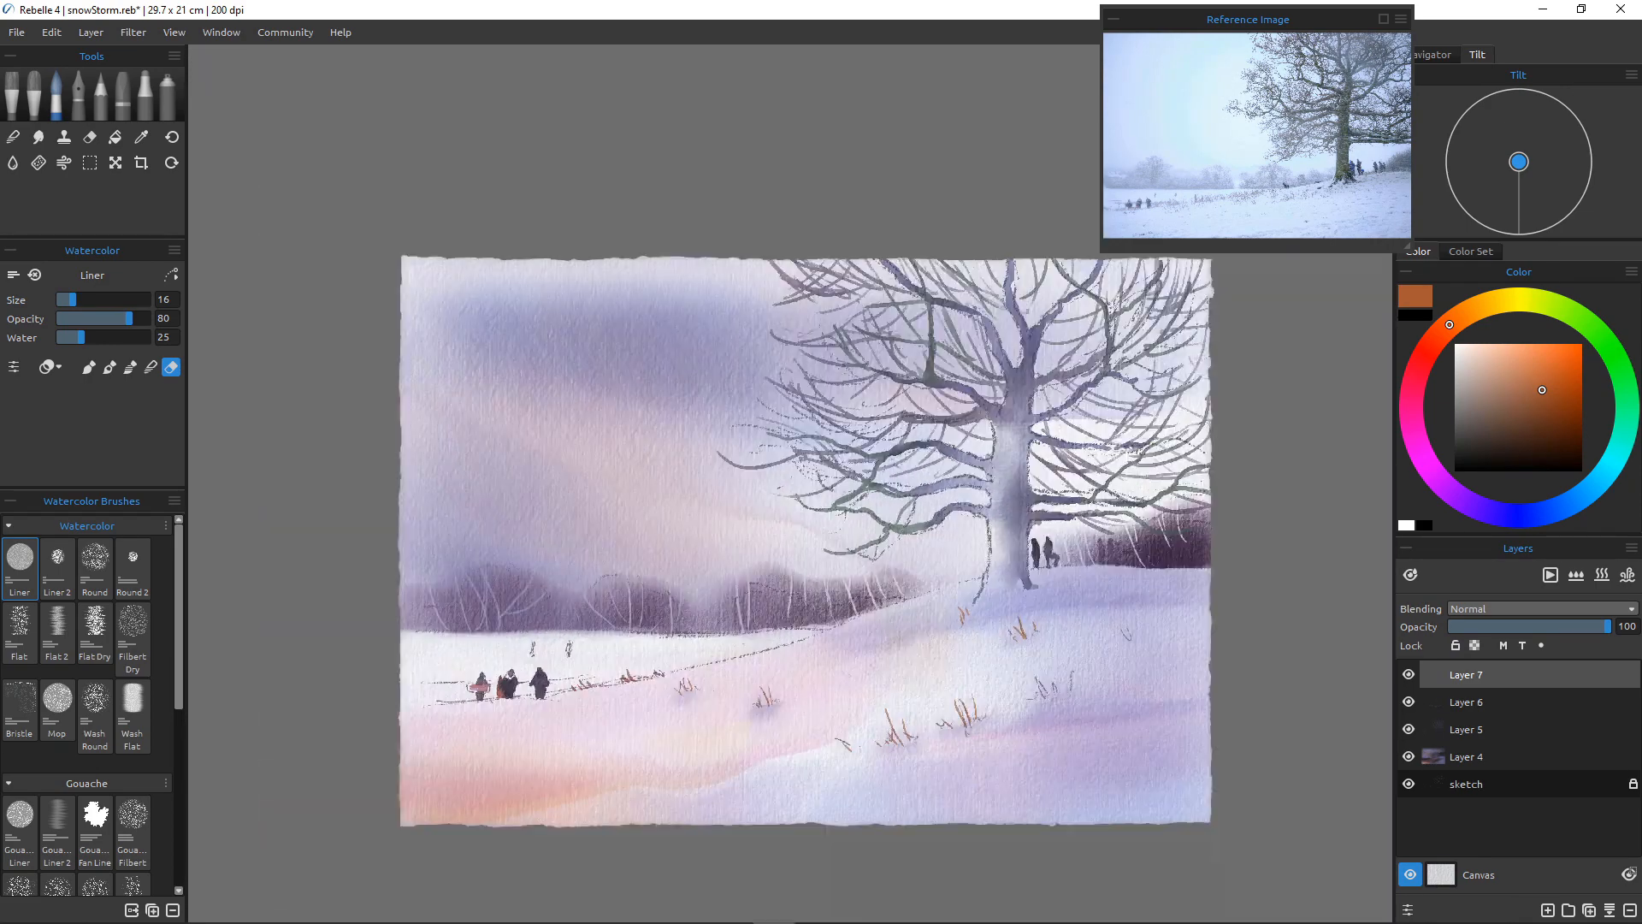
scroll(740, 578, up, 1)
scroll(740, 578, up, 2)
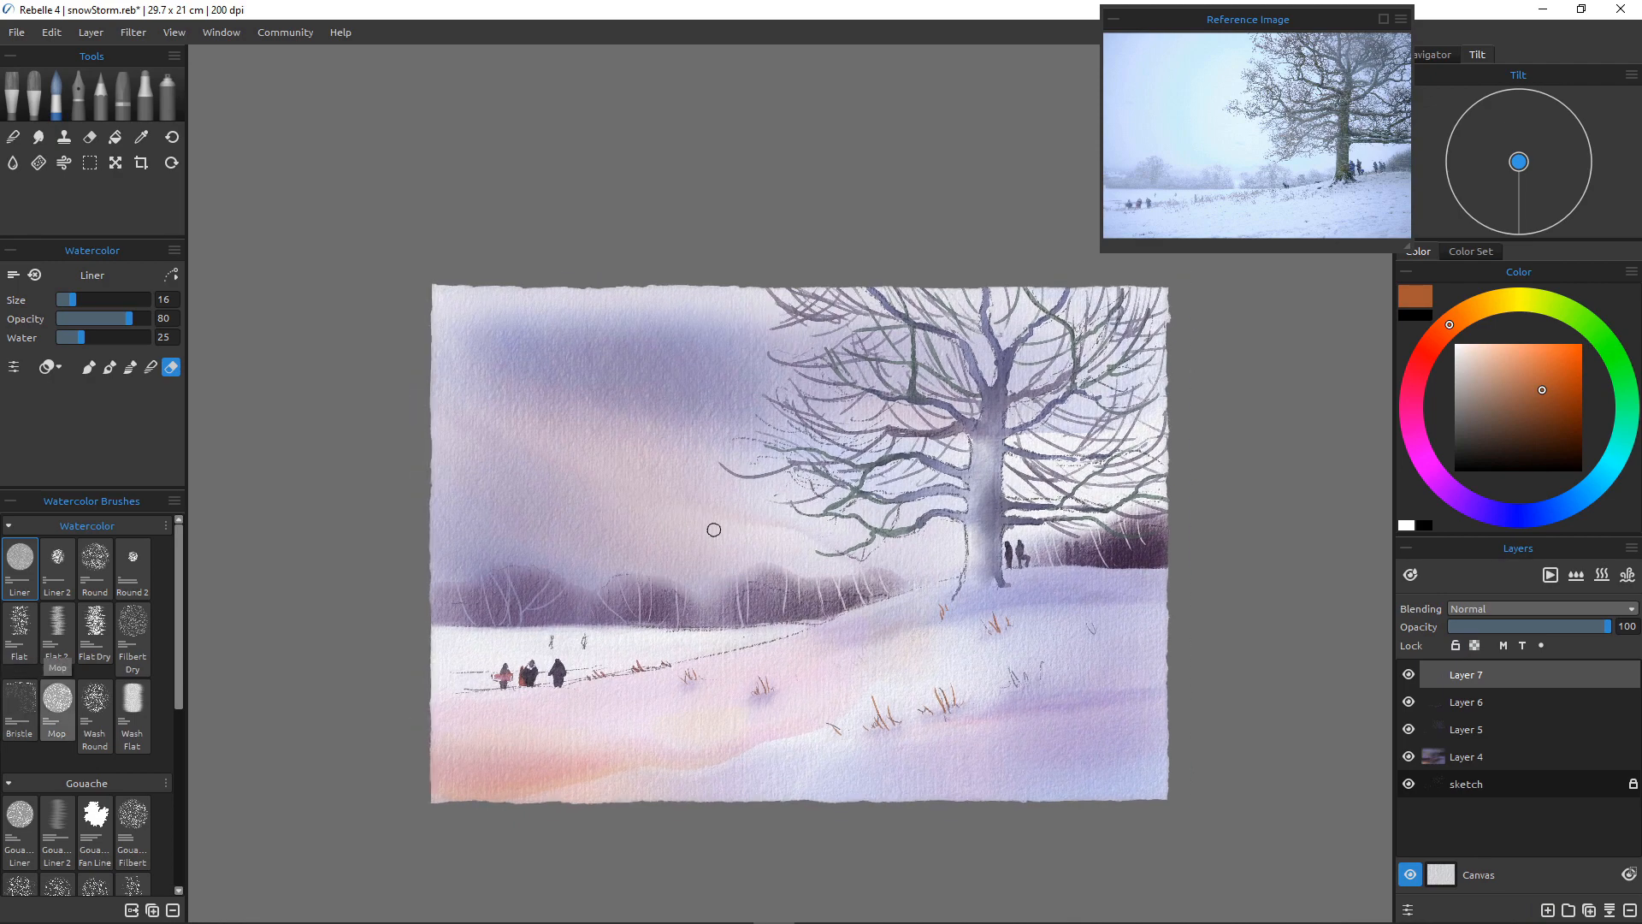
Set the Mop brush to size 90 and preview which areas of the new layer are wet
click(58, 699)
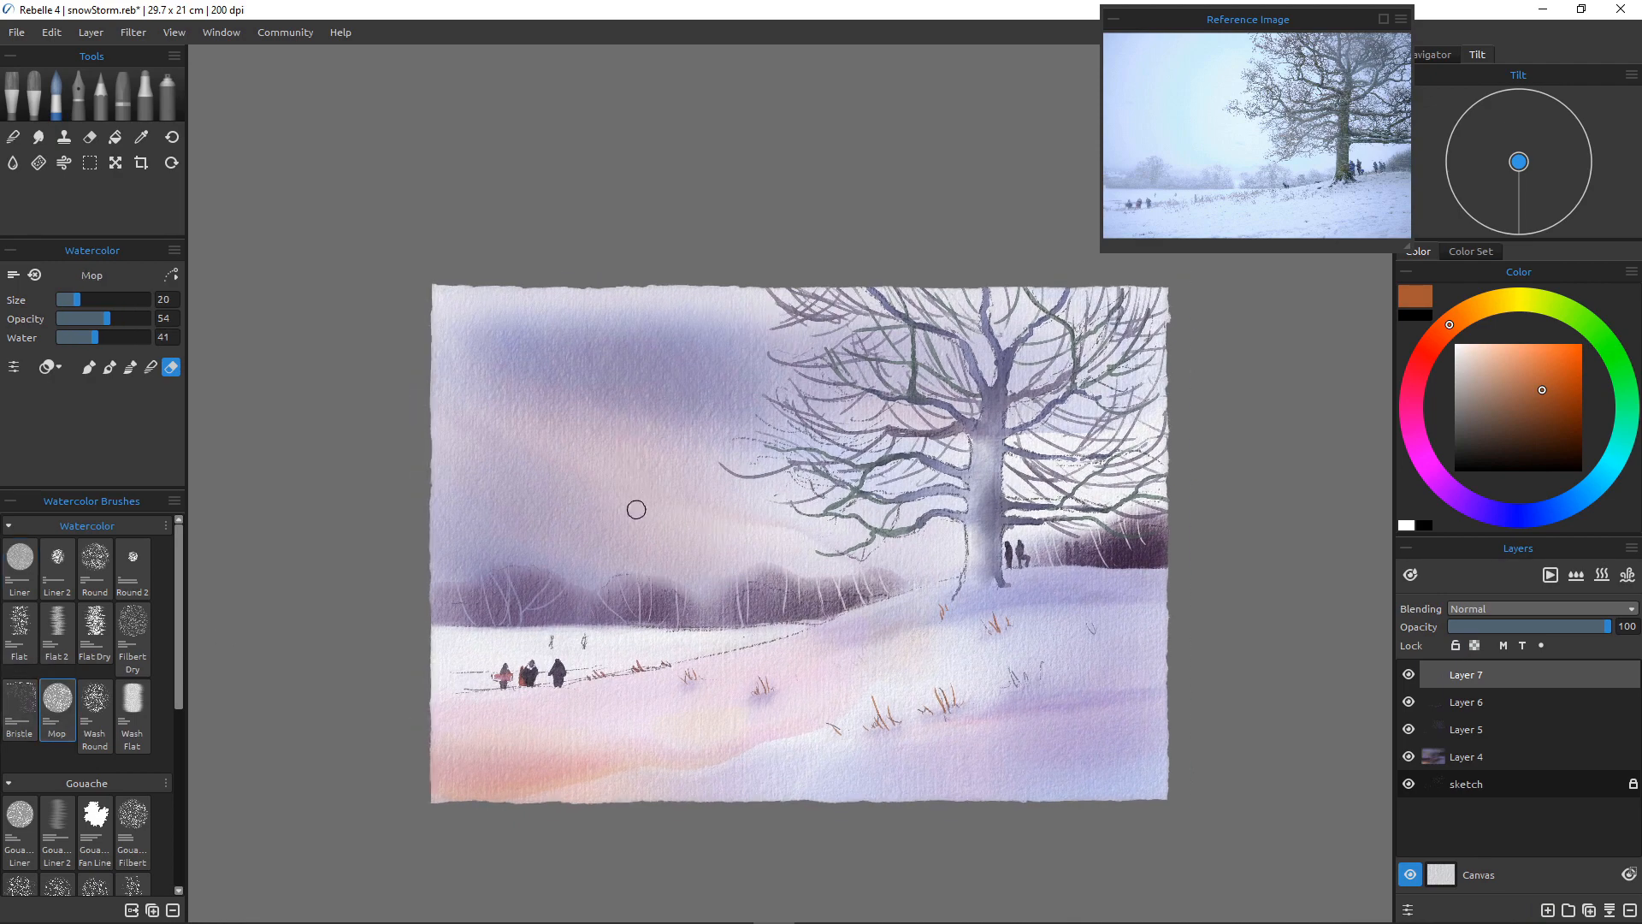
key(])
key(])
key(])
key(])
key(])
key(])
key(])
key(])
key(])
key(])
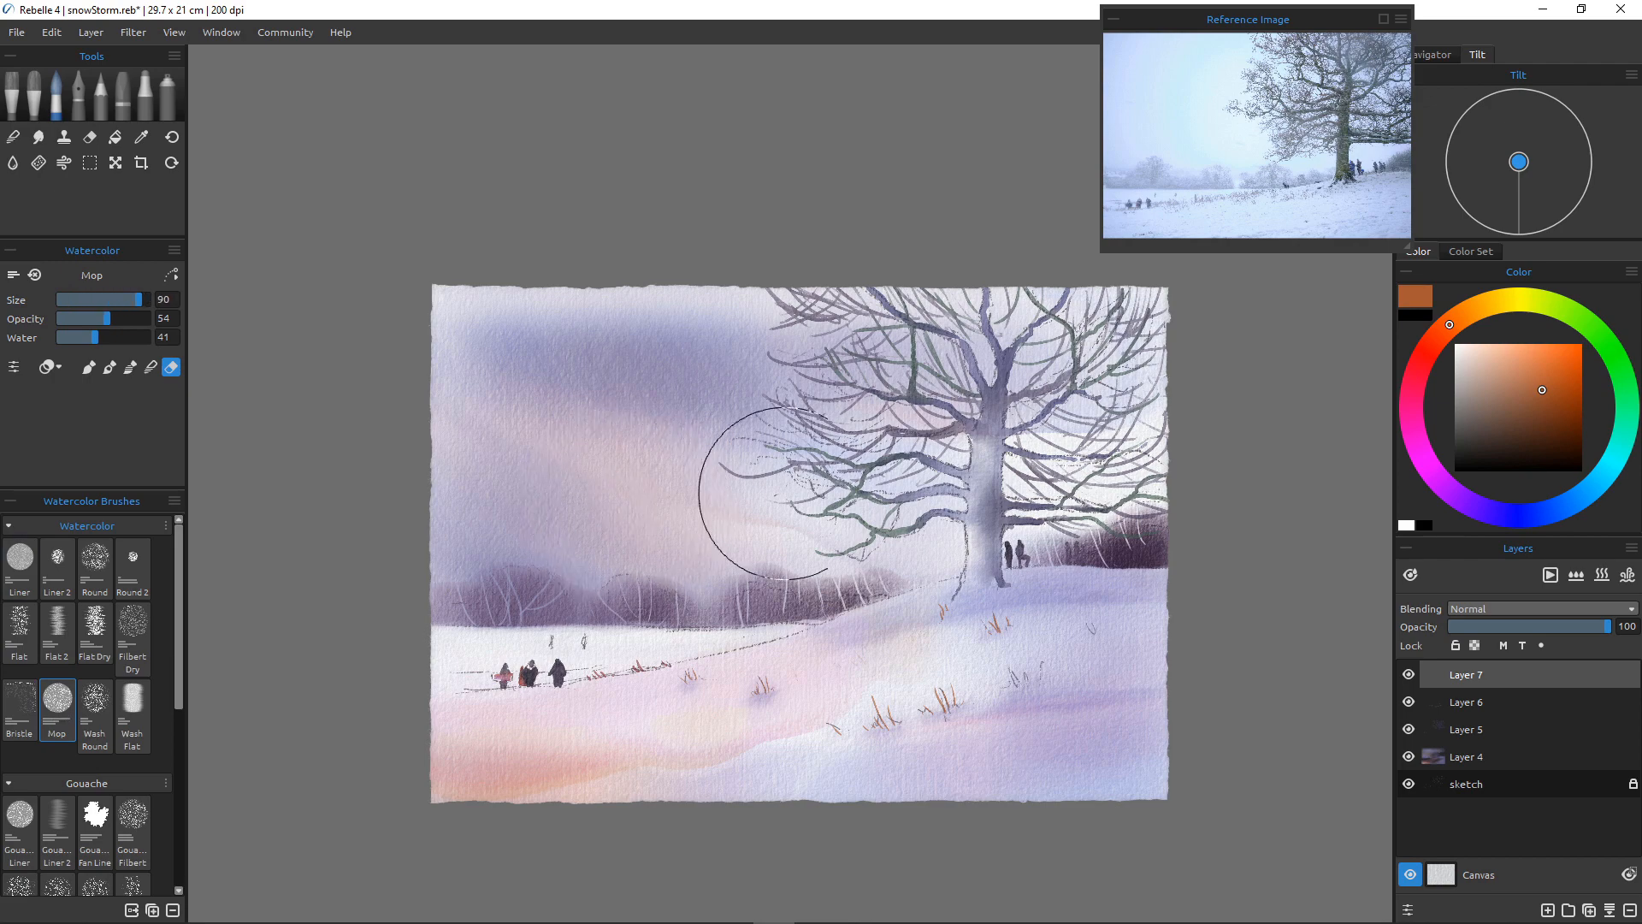
key(bracketleft)
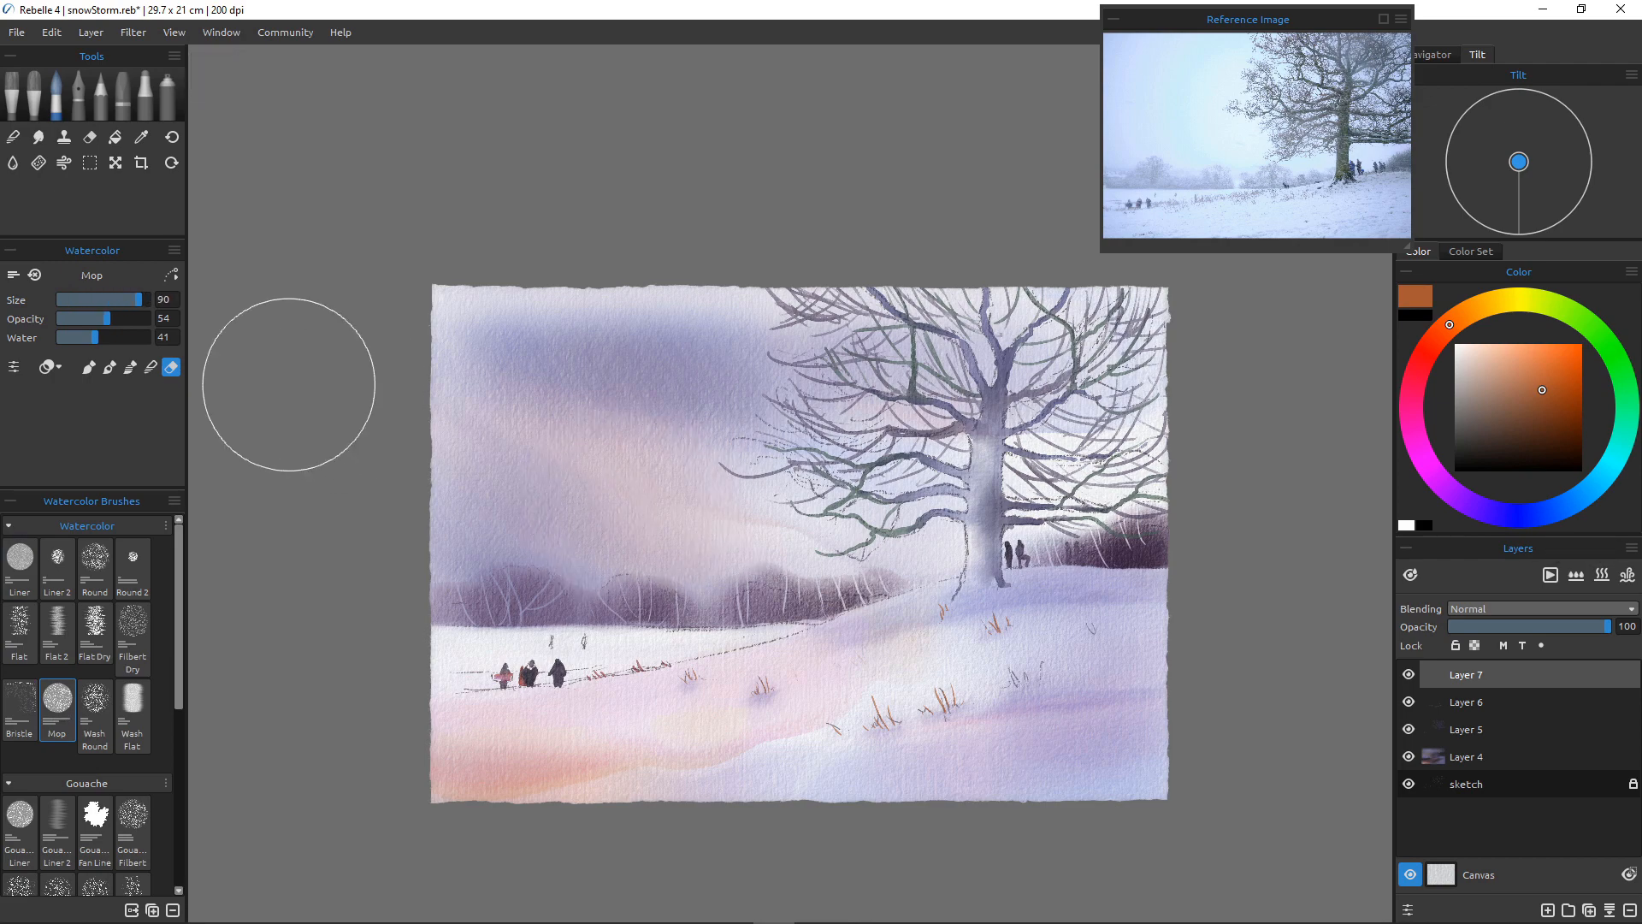
click(1411, 575)
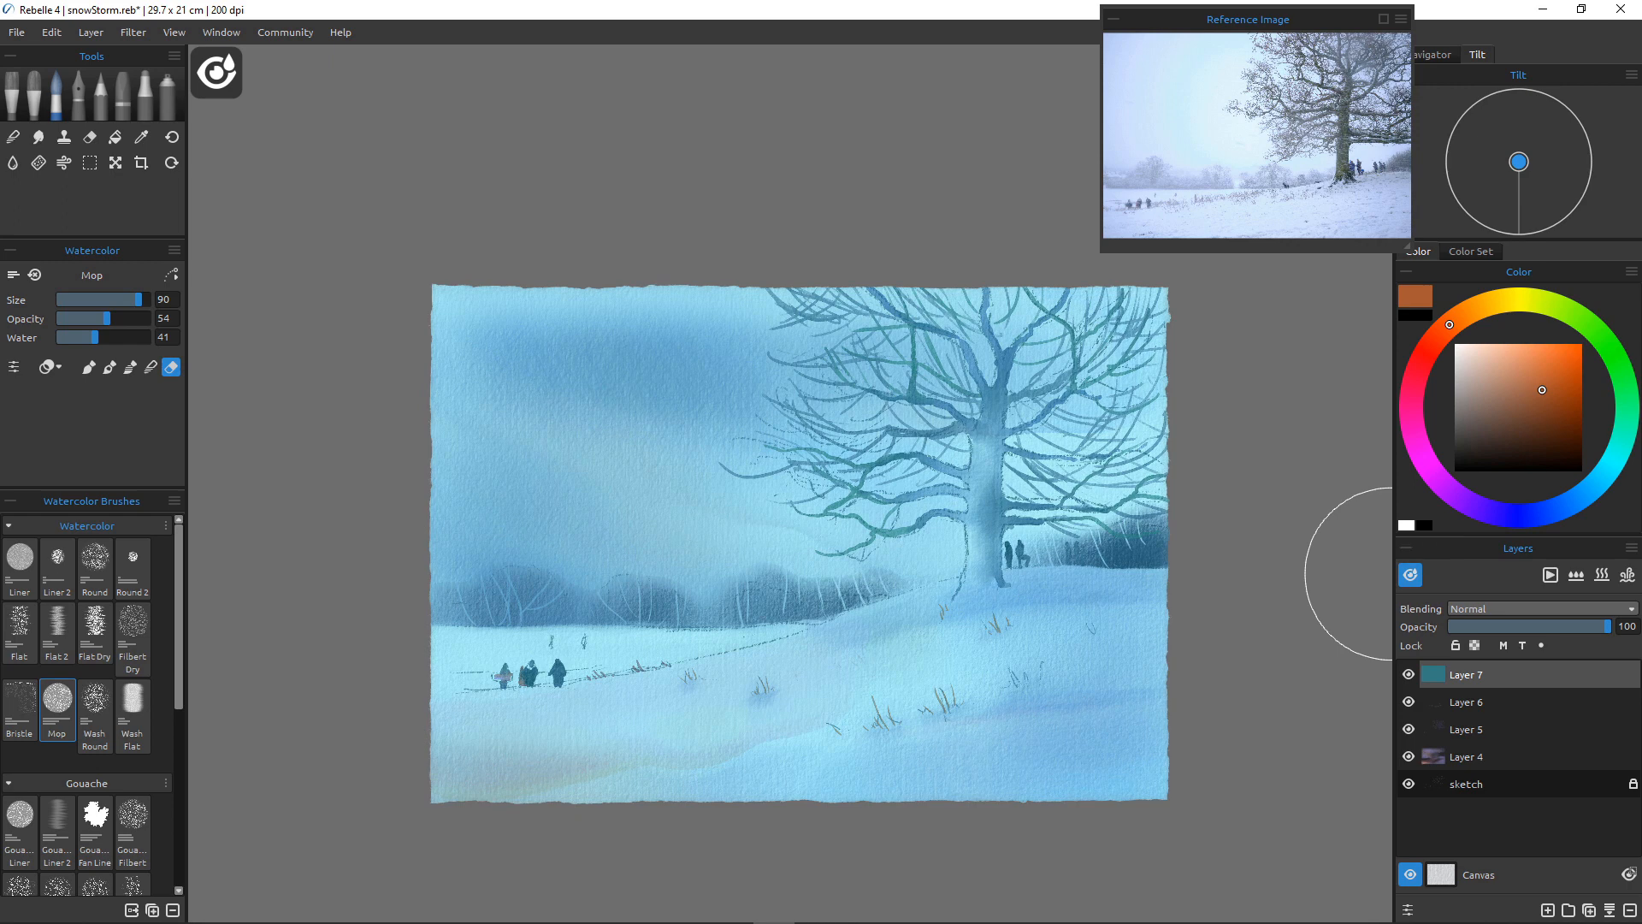
click(1411, 574)
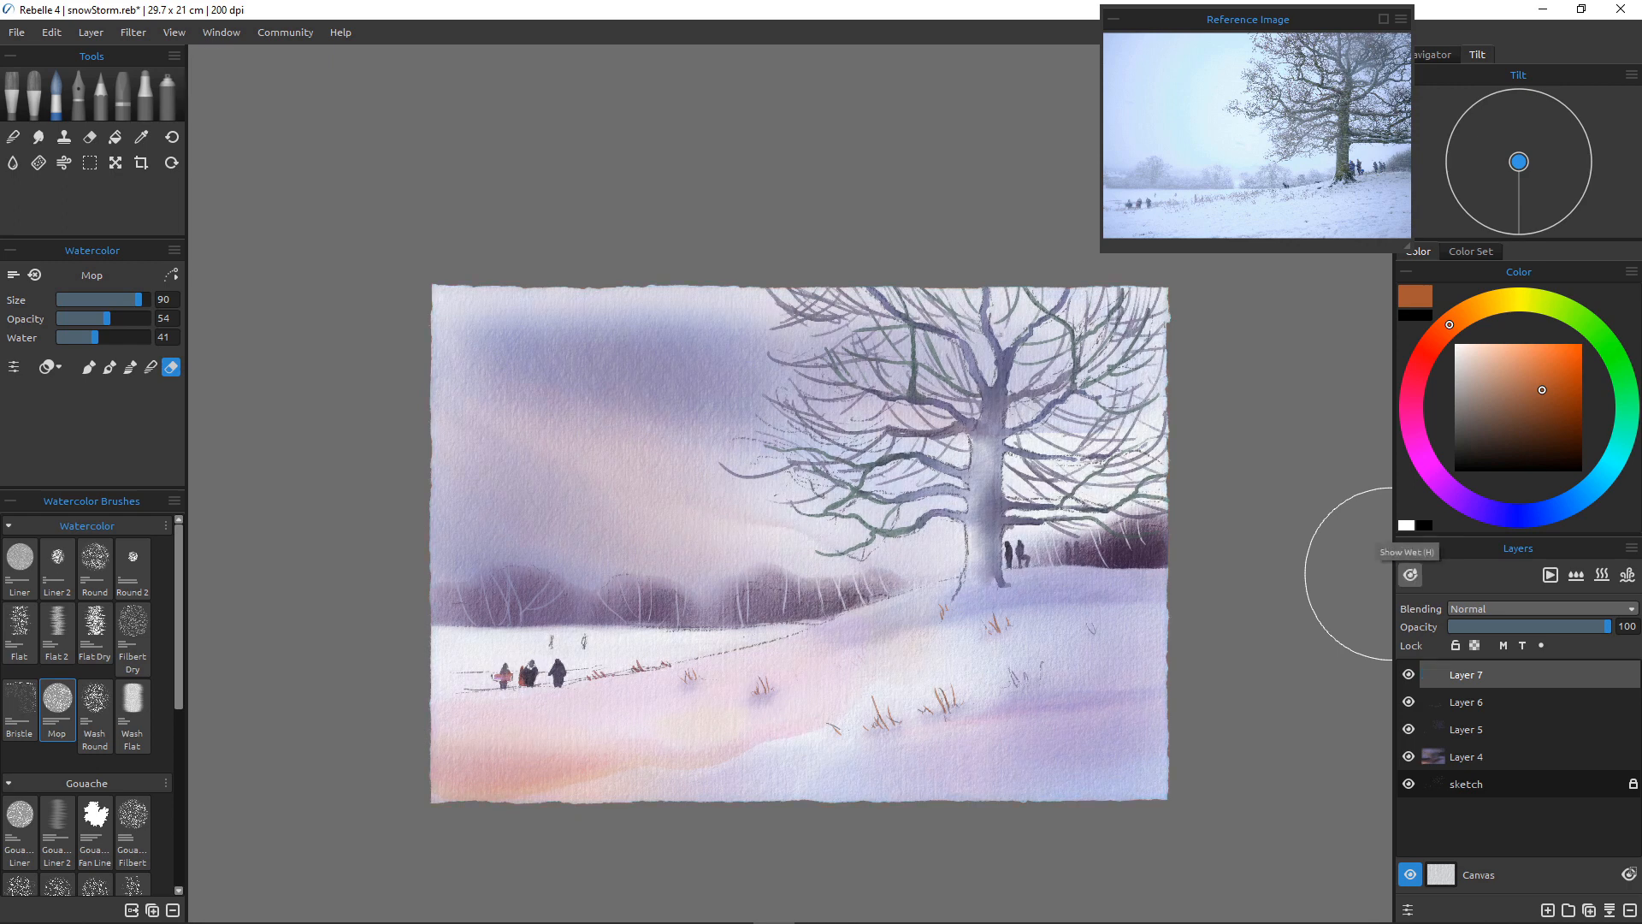
Mix a muted violet, set the Mop brush to water 42 and opacity 53, and paint a misty wash over the tree crown and branches
click(1469, 503)
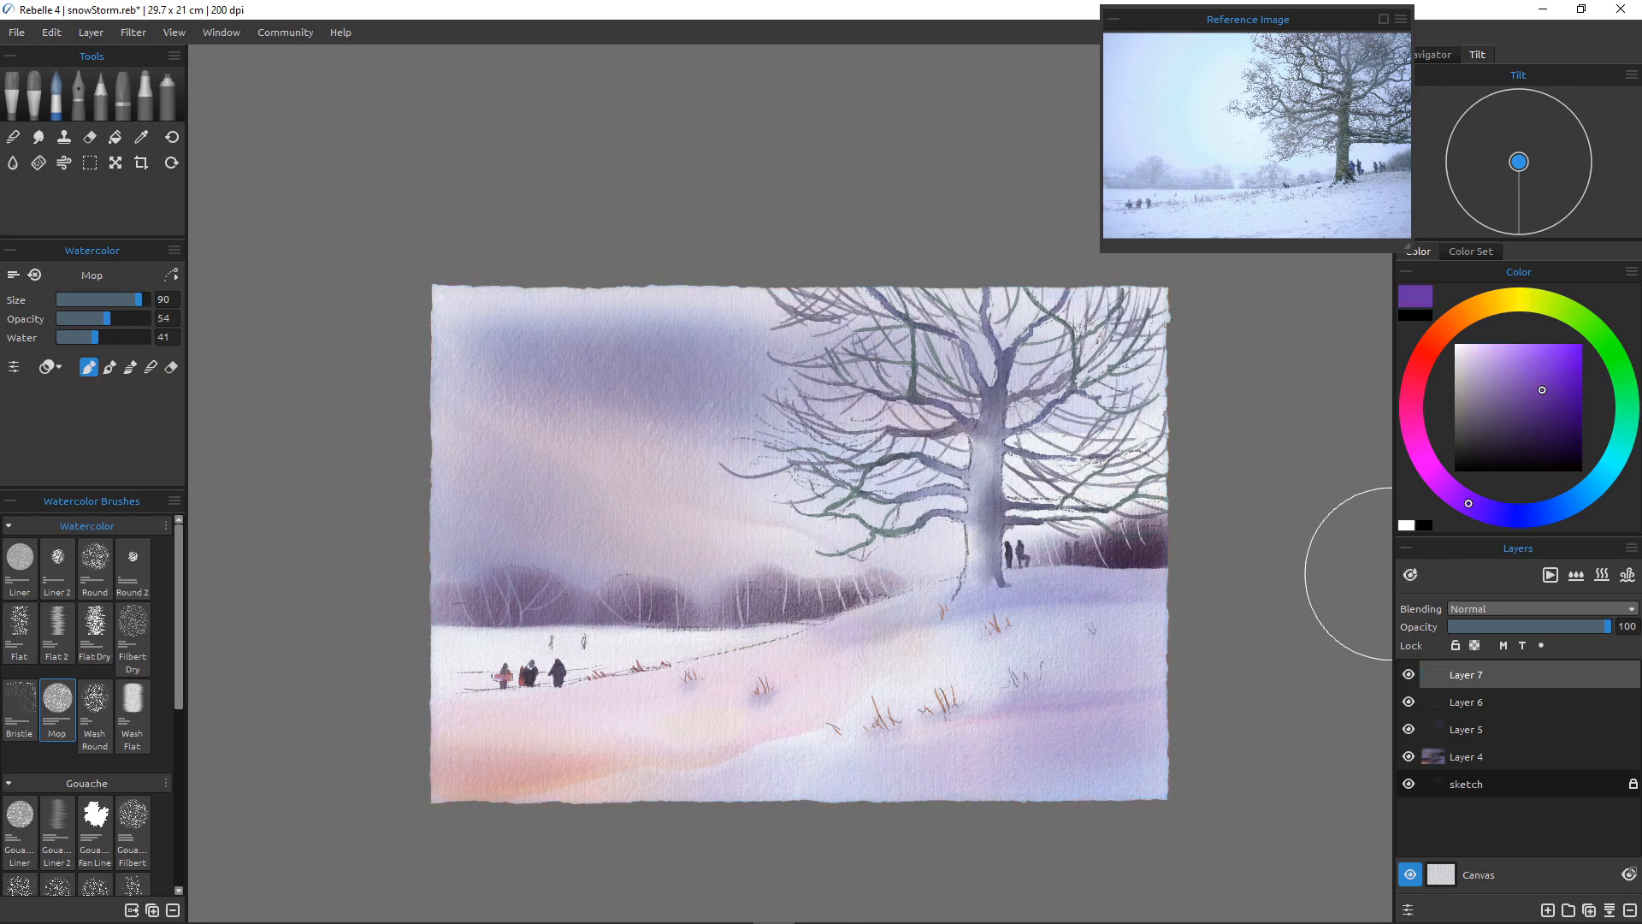
click(1491, 403)
drag(95, 337, 102, 337)
mouse_move(1087, 299)
mouse_down()
mouse_move(1110, 299)
mouse_move(1145, 351)
mouse_move(1148, 408)
mouse_move(1148, 381)
mouse_move(1023, 343)
mouse_move(1001, 322)
mouse_move(1022, 288)
mouse_up()
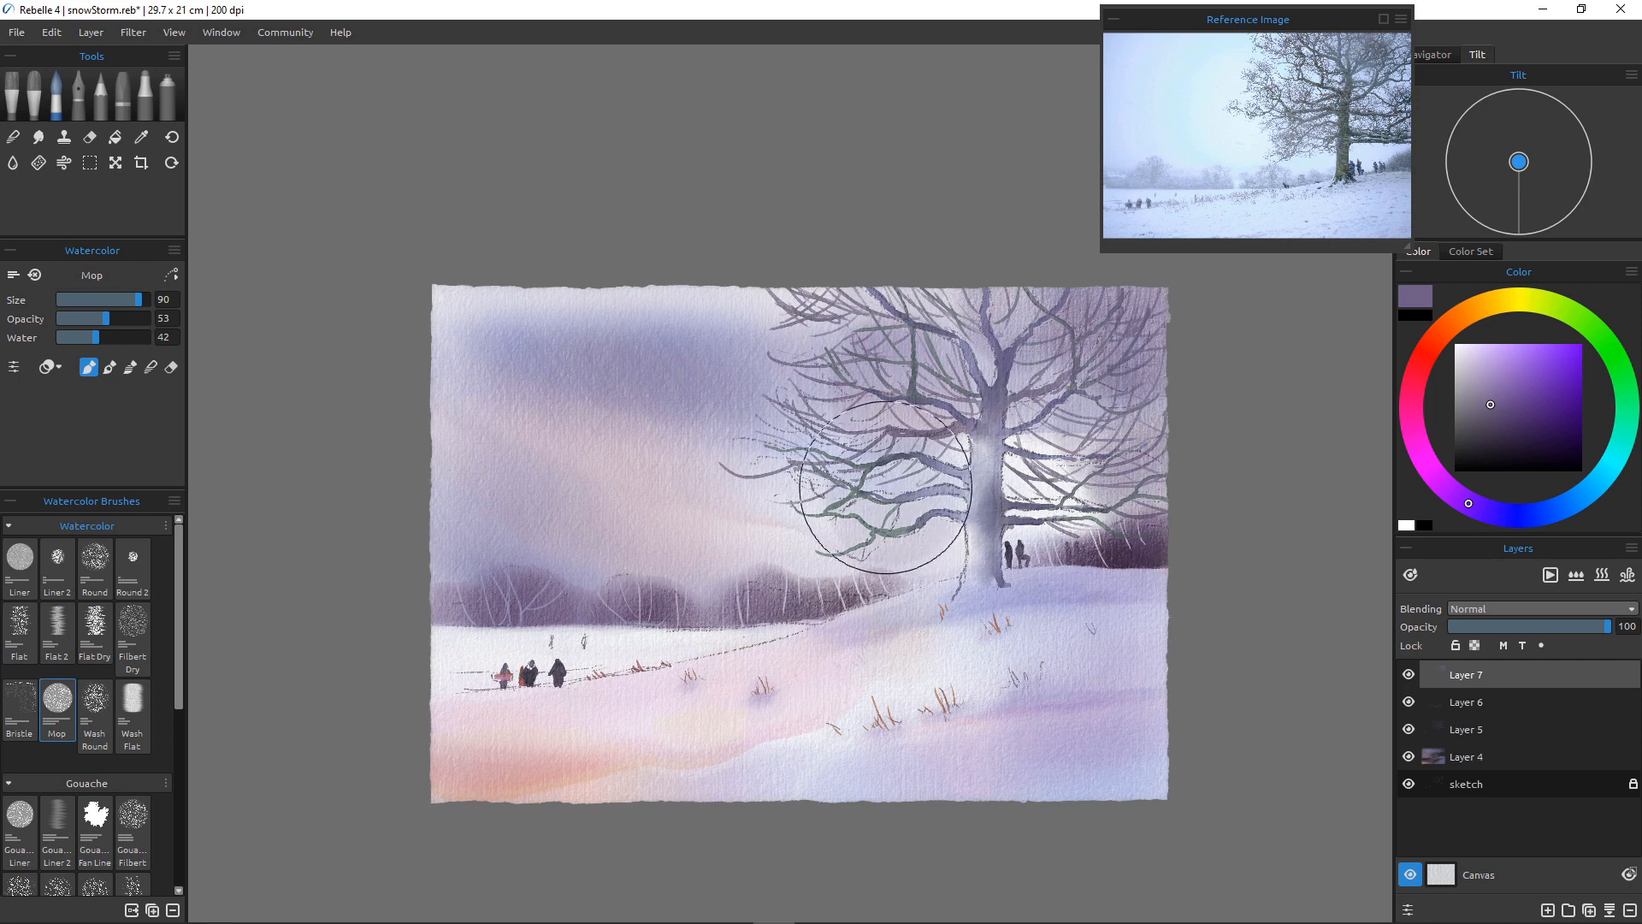
drag(1001, 434, 1031, 469)
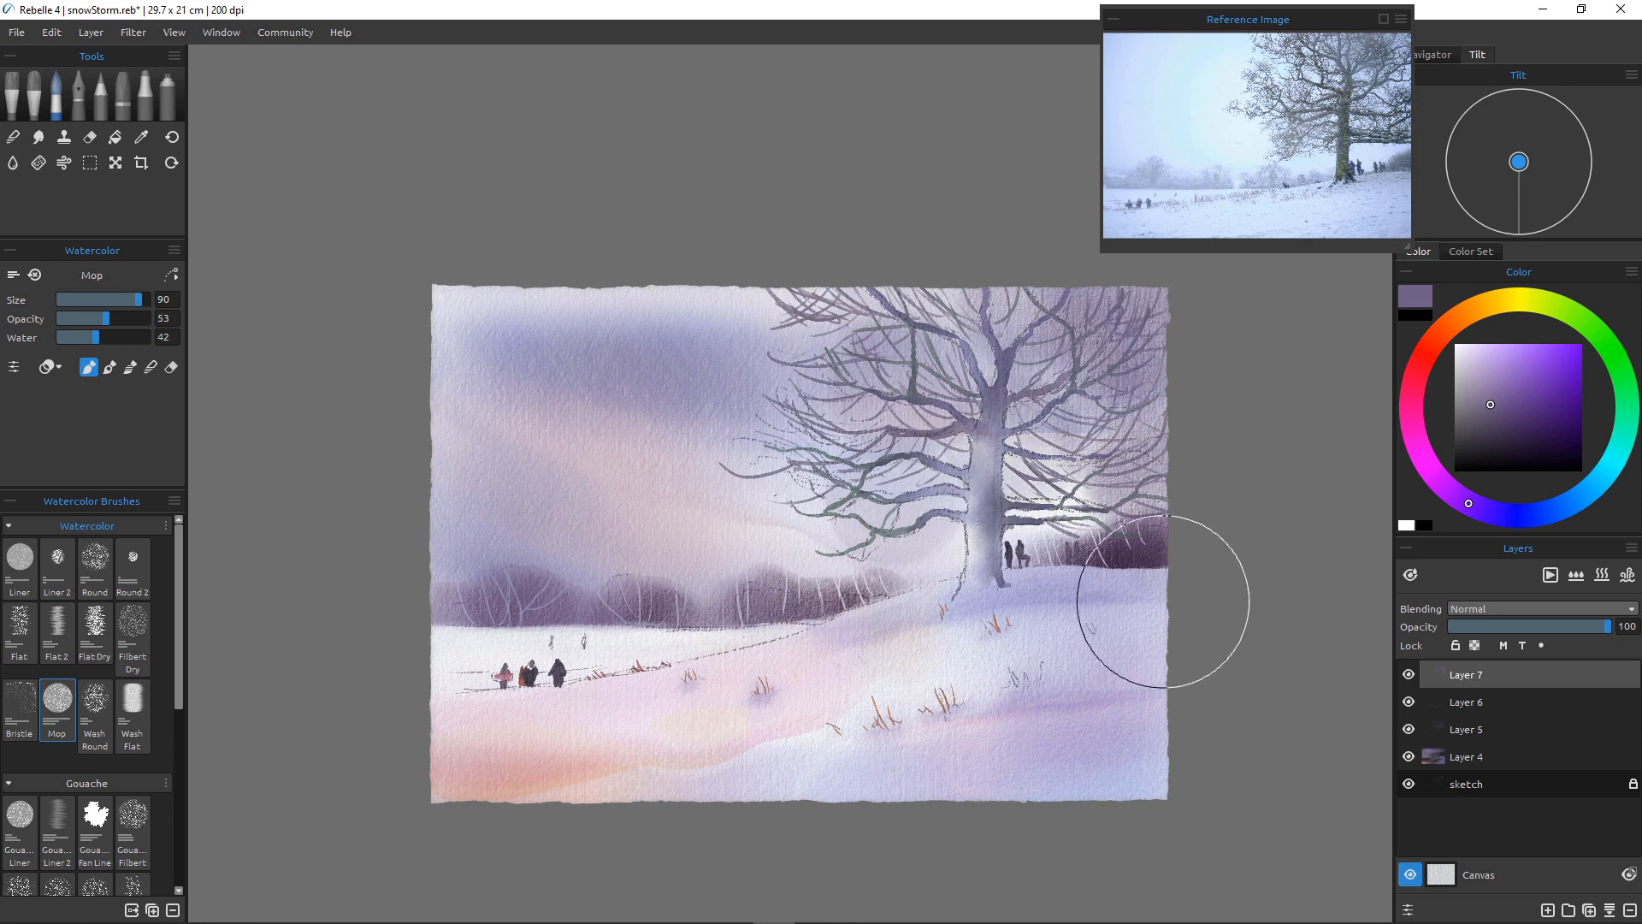
Glaze a muted red-brown wash over both sides of the tree crown with the Mop brush, and dry the layer
click(1420, 363)
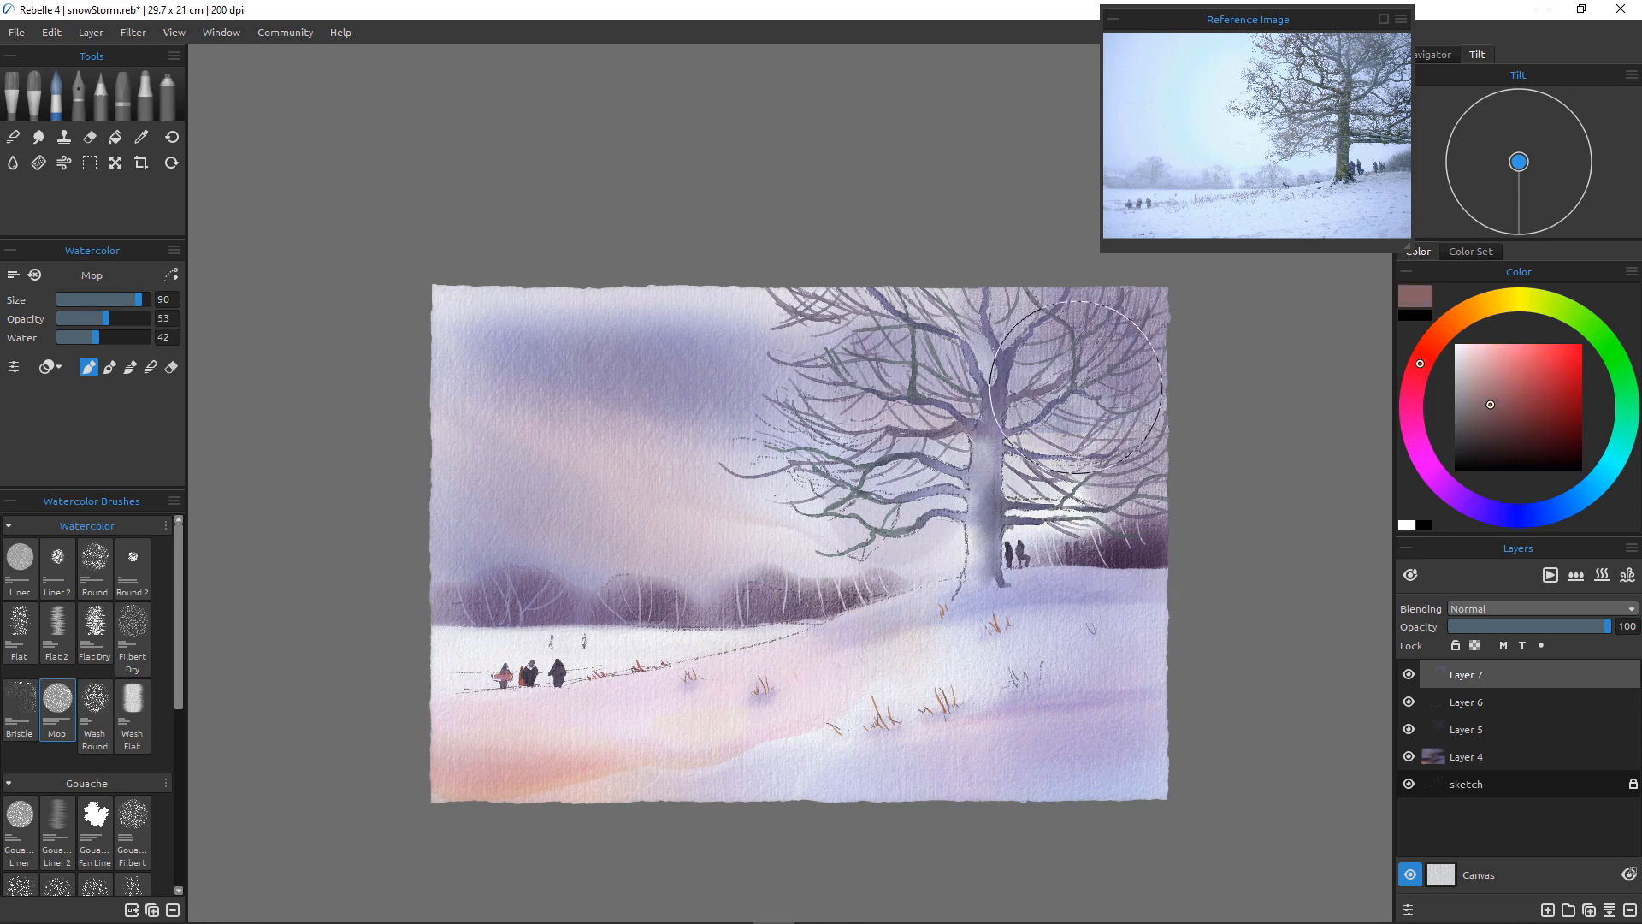
drag(1076, 369, 1111, 377)
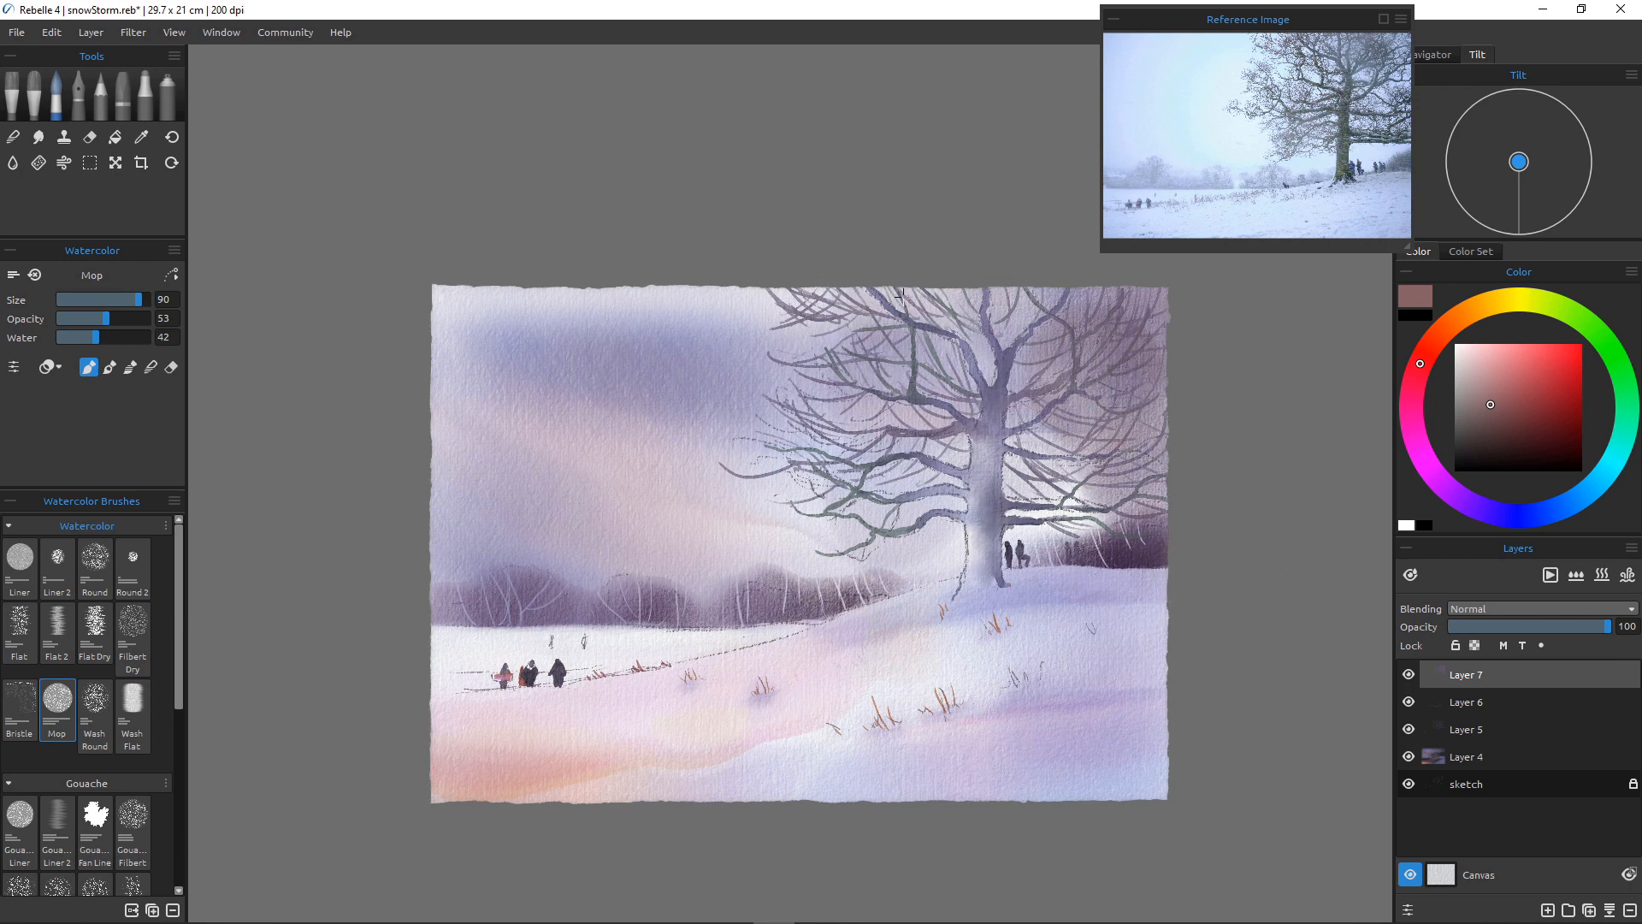
drag(932, 299, 881, 311)
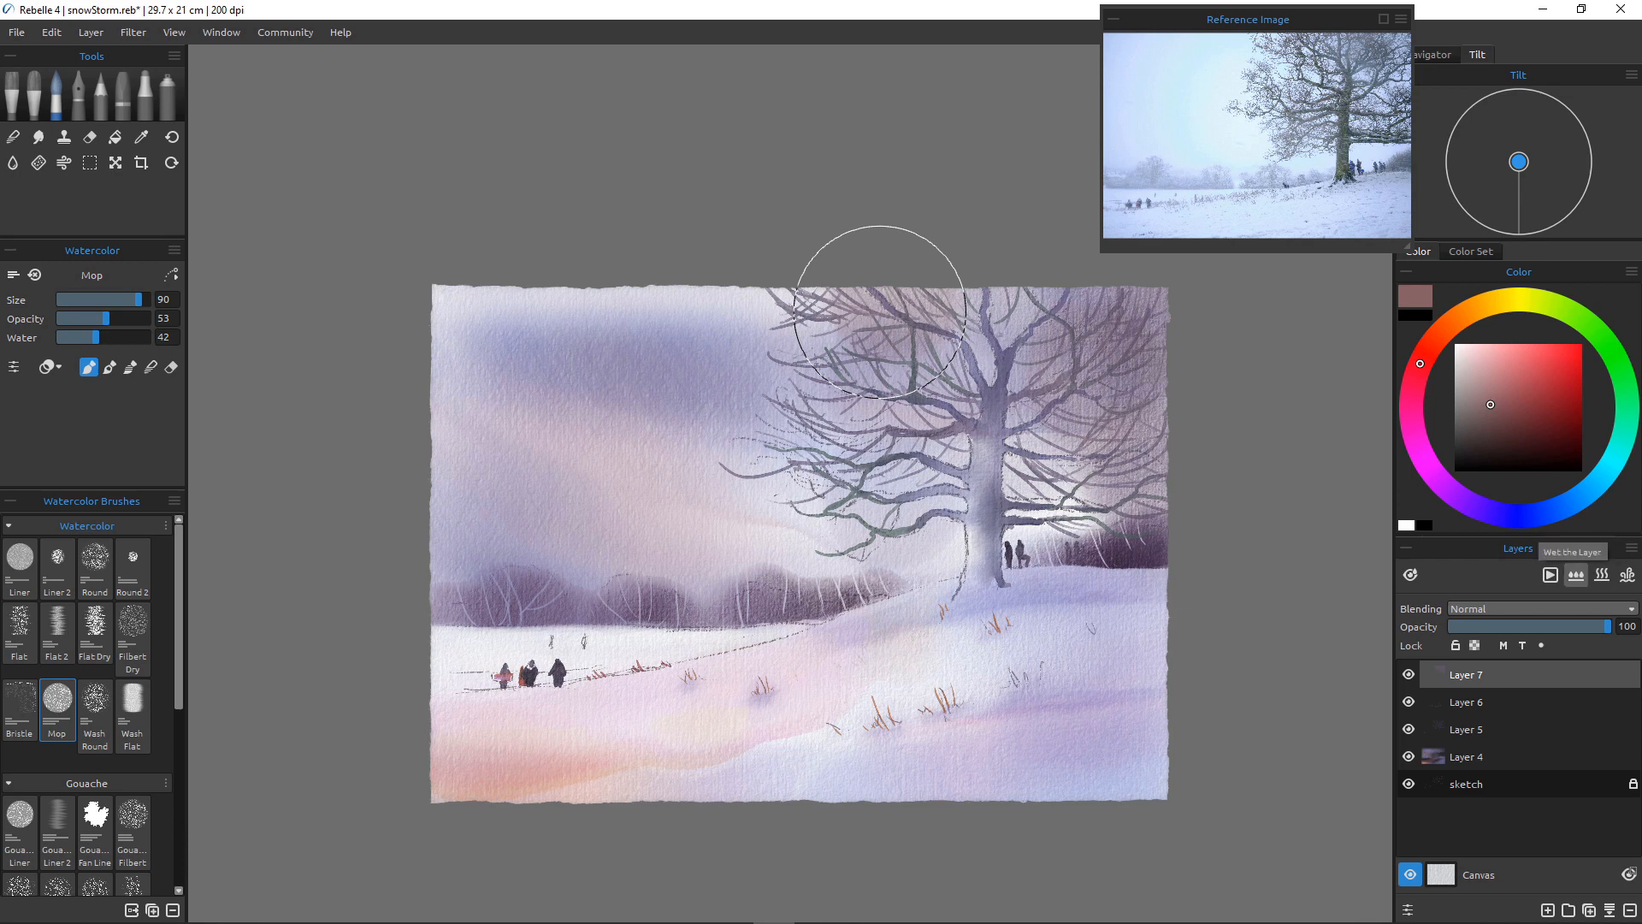
click(1602, 575)
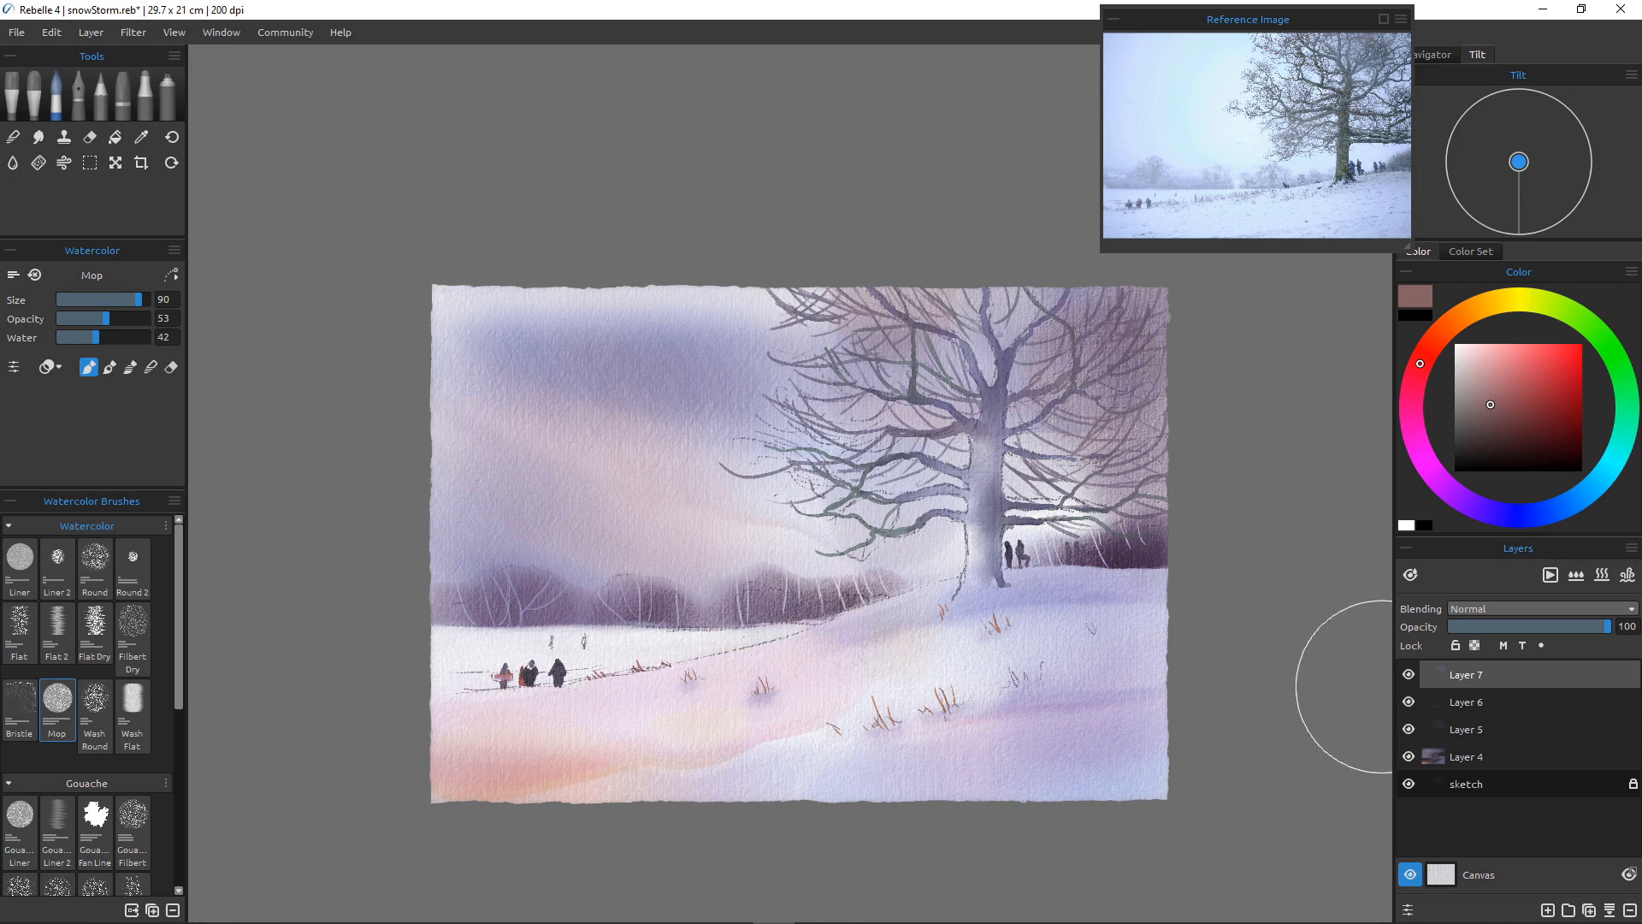
Set the Liner eraser to size 12 and lift thin light branches out of the wash over the crown's right side
click(19, 562)
click(171, 367)
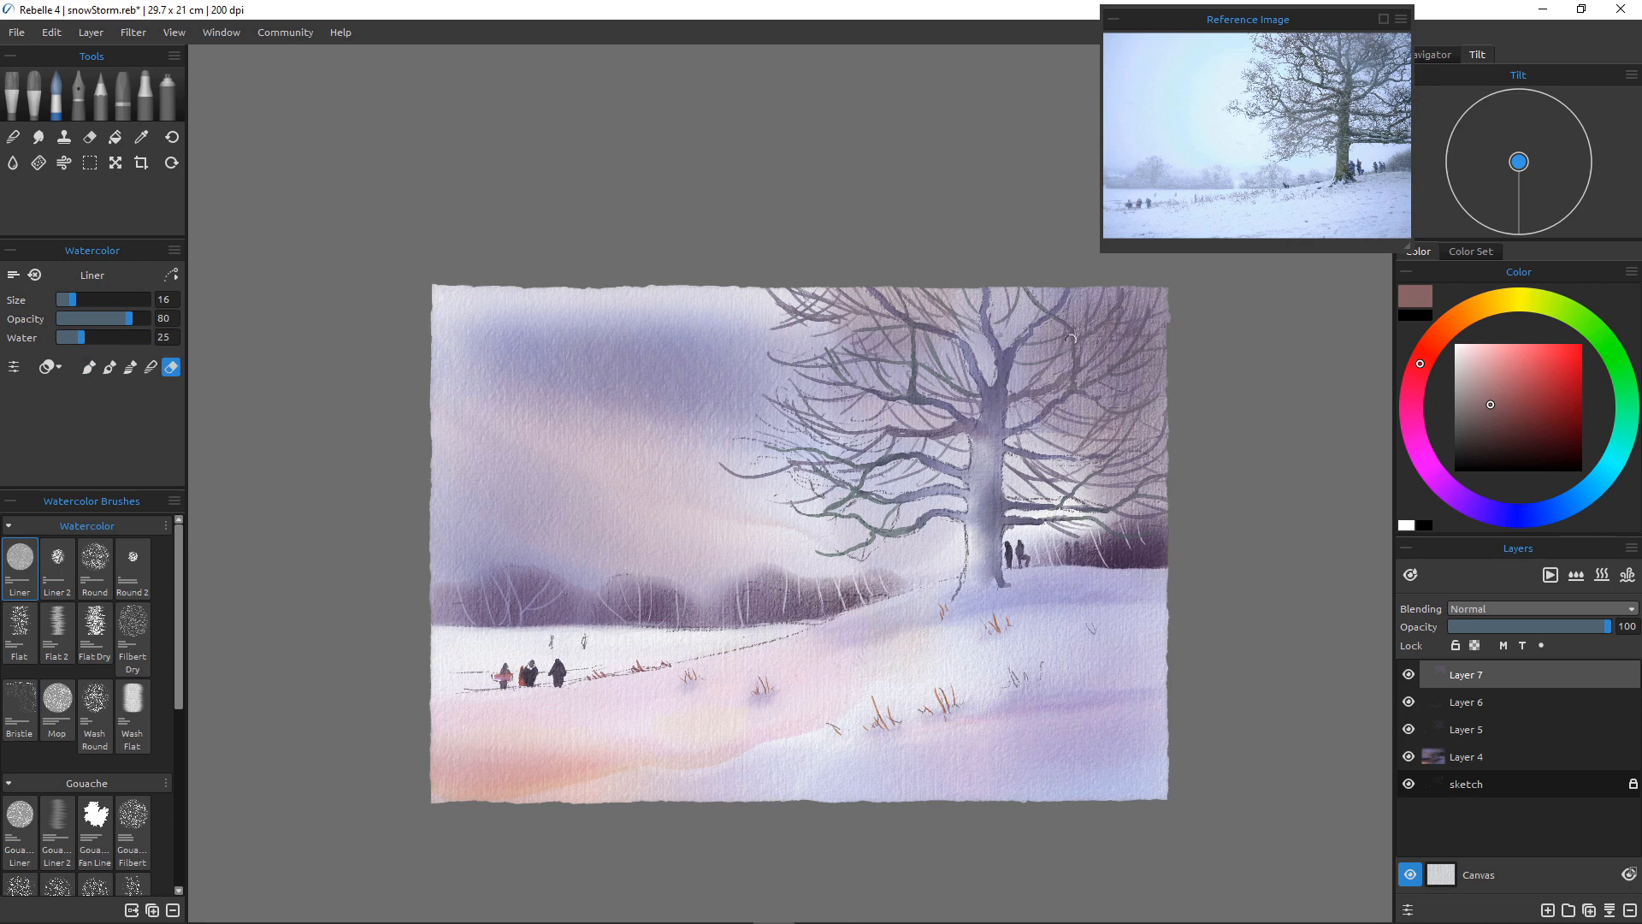
key([)
key([)
mouse_move(1136, 286)
mouse_down()
mouse_move(1124, 327)
mouse_move(1112, 316)
mouse_move(1149, 285)
mouse_move(1115, 331)
mouse_move(1155, 333)
mouse_up()
mouse_move(1054, 283)
mouse_down()
mouse_move(1042, 309)
mouse_move(1074, 368)
mouse_up()
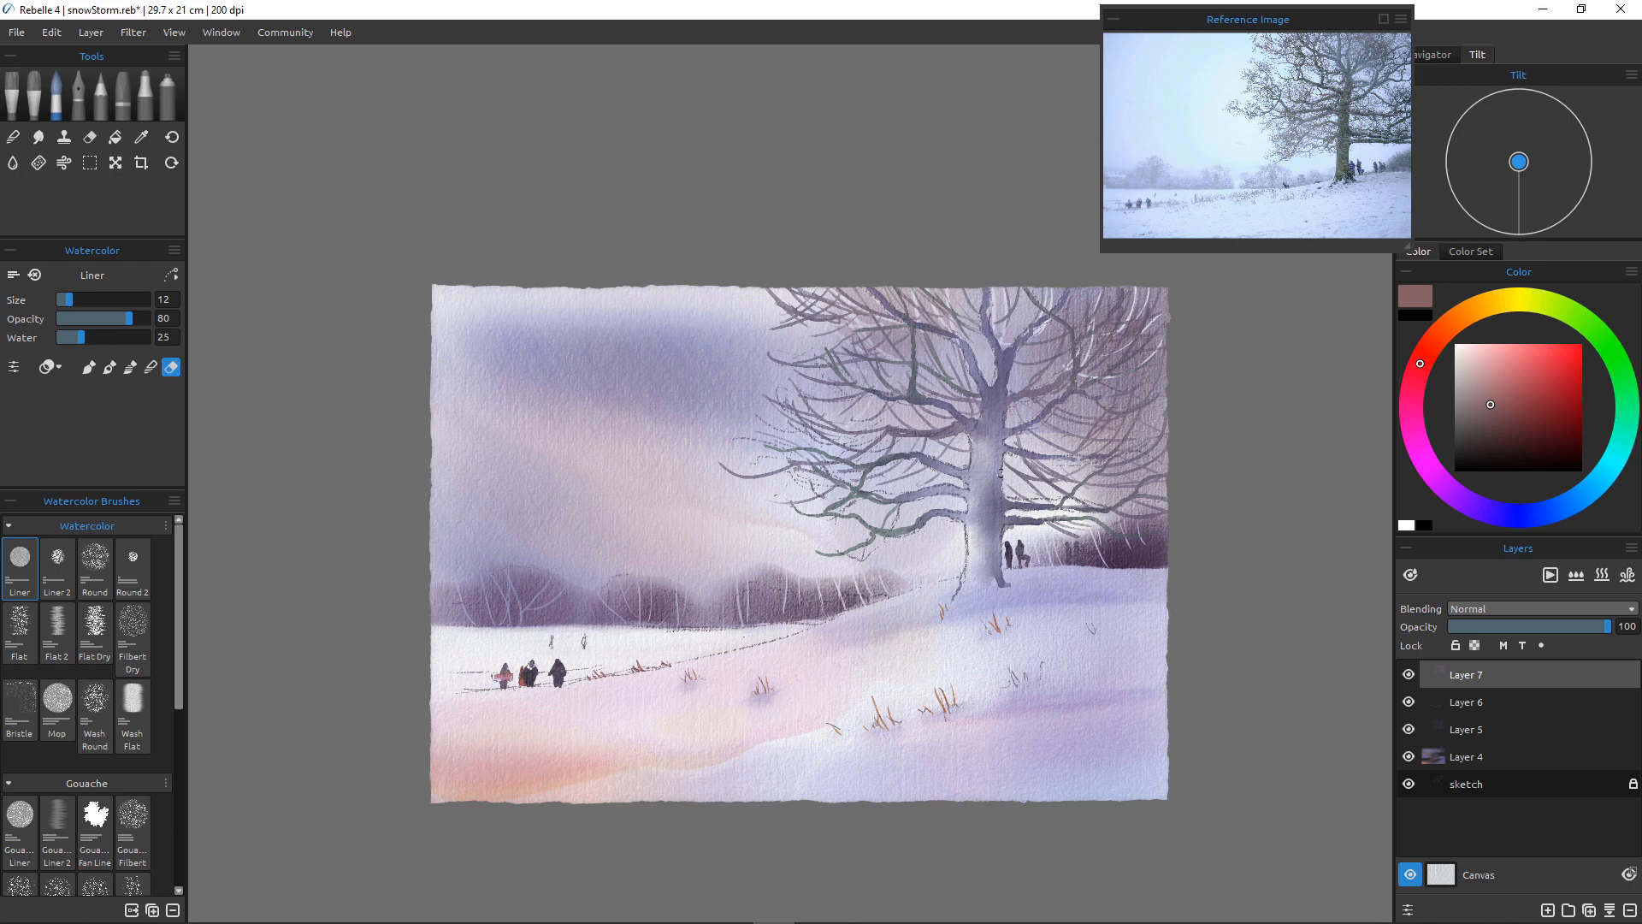
mouse_move(1157, 400)
mouse_down()
mouse_move(1125, 409)
mouse_move(1077, 388)
mouse_move(1062, 414)
mouse_up()
mouse_move(1160, 434)
mouse_down()
mouse_move(1045, 421)
mouse_move(1156, 453)
mouse_move(1137, 459)
mouse_up()
Erase thin light branches from the crown's left side on Layer 4, and snowy highlights along the trunk's left edge on Layer 5
click(1466, 756)
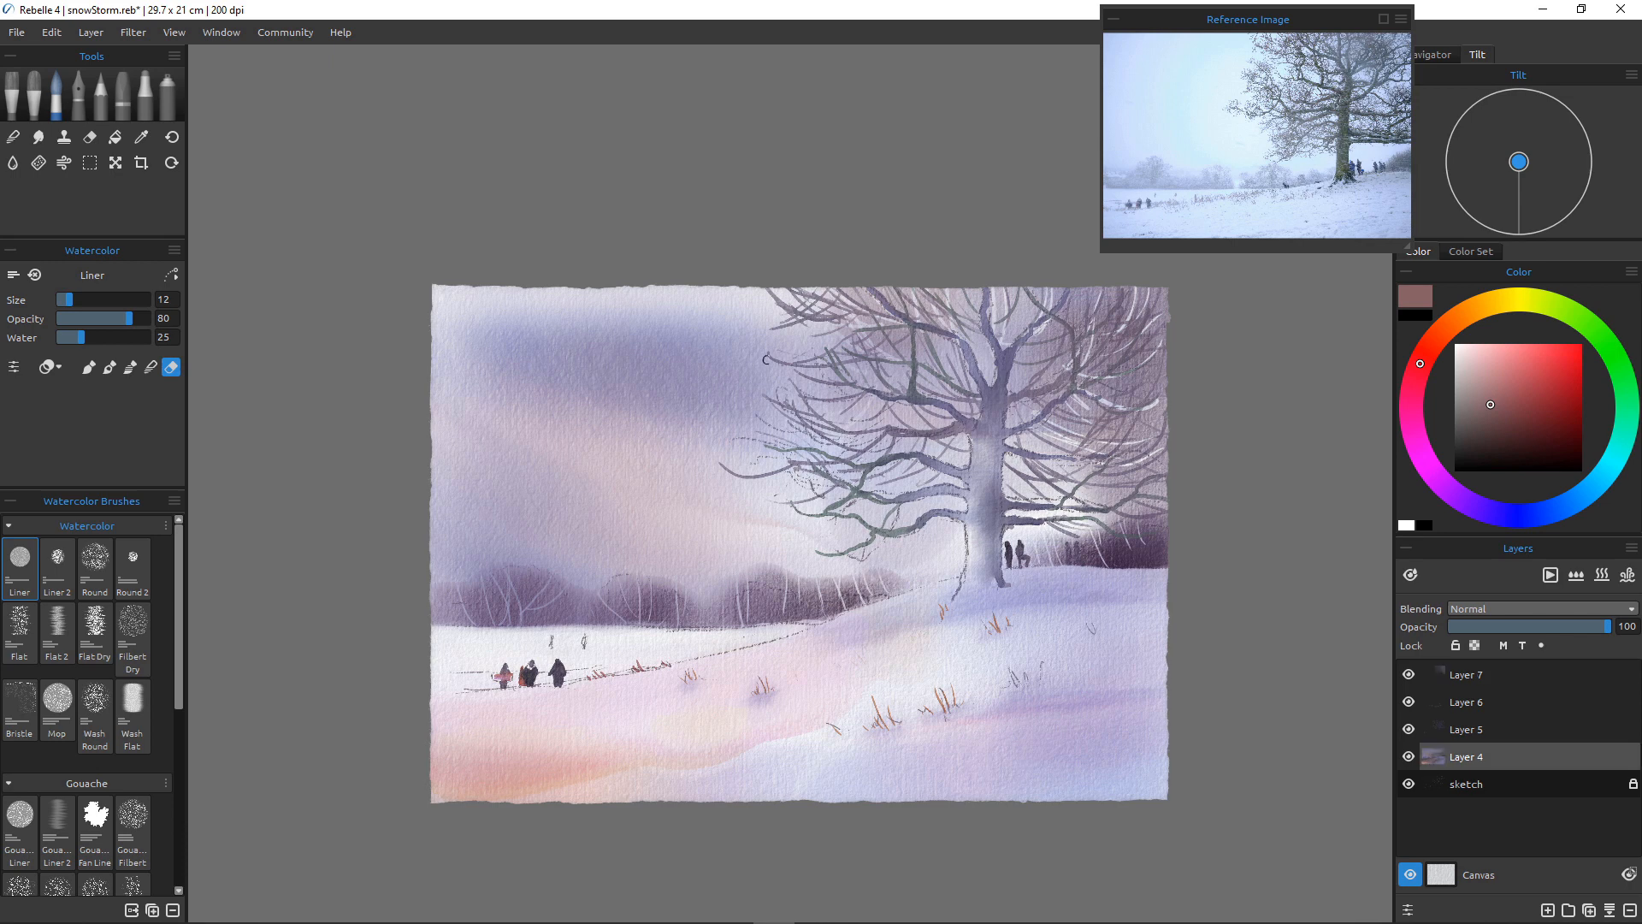
mouse_move(770, 372)
mouse_down()
mouse_move(852, 432)
mouse_move(839, 421)
mouse_up()
click(1408, 729)
click(1408, 729)
click(1466, 729)
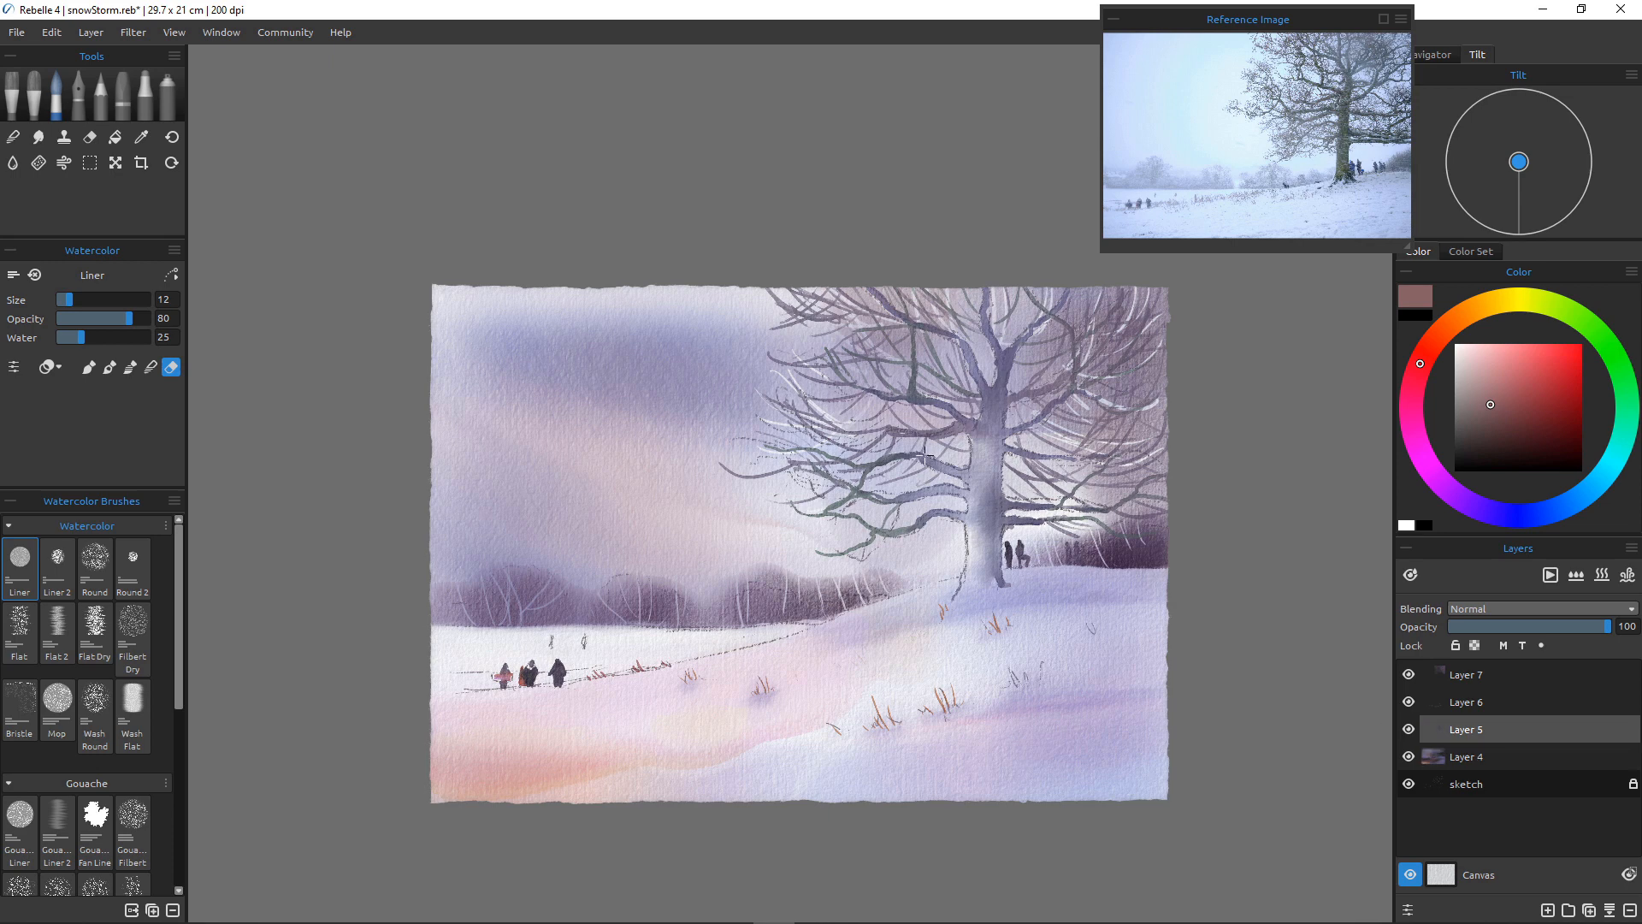
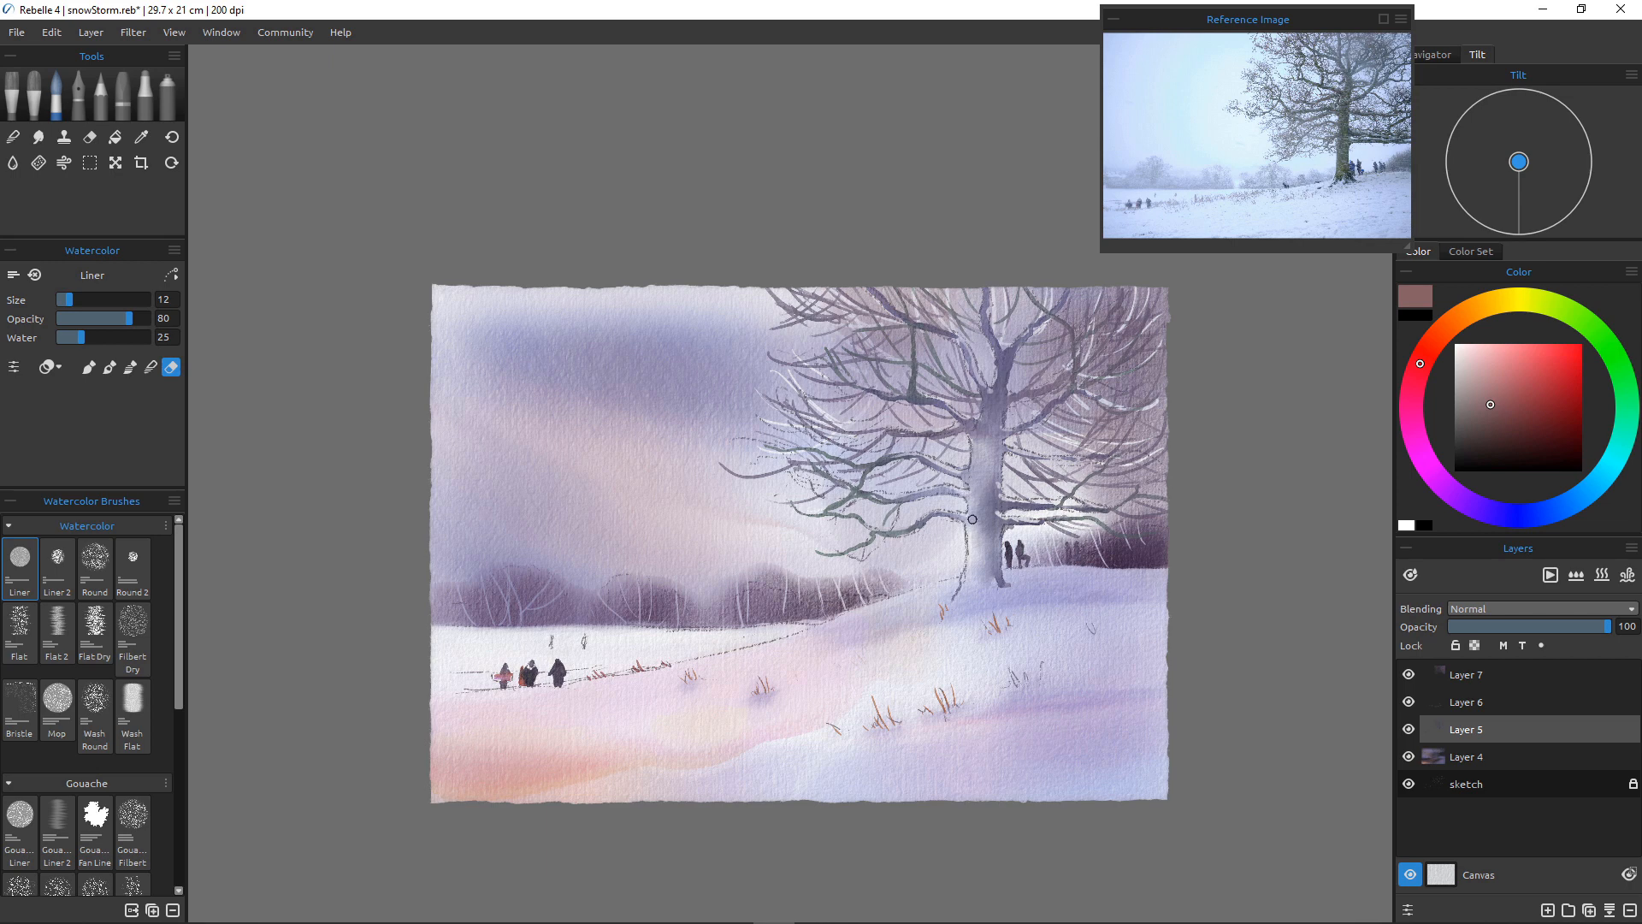
drag(970, 523, 958, 601)
Set the Mop eraser to size 20 and lighten Layer 4 along the left of the trunk base
click(1466, 756)
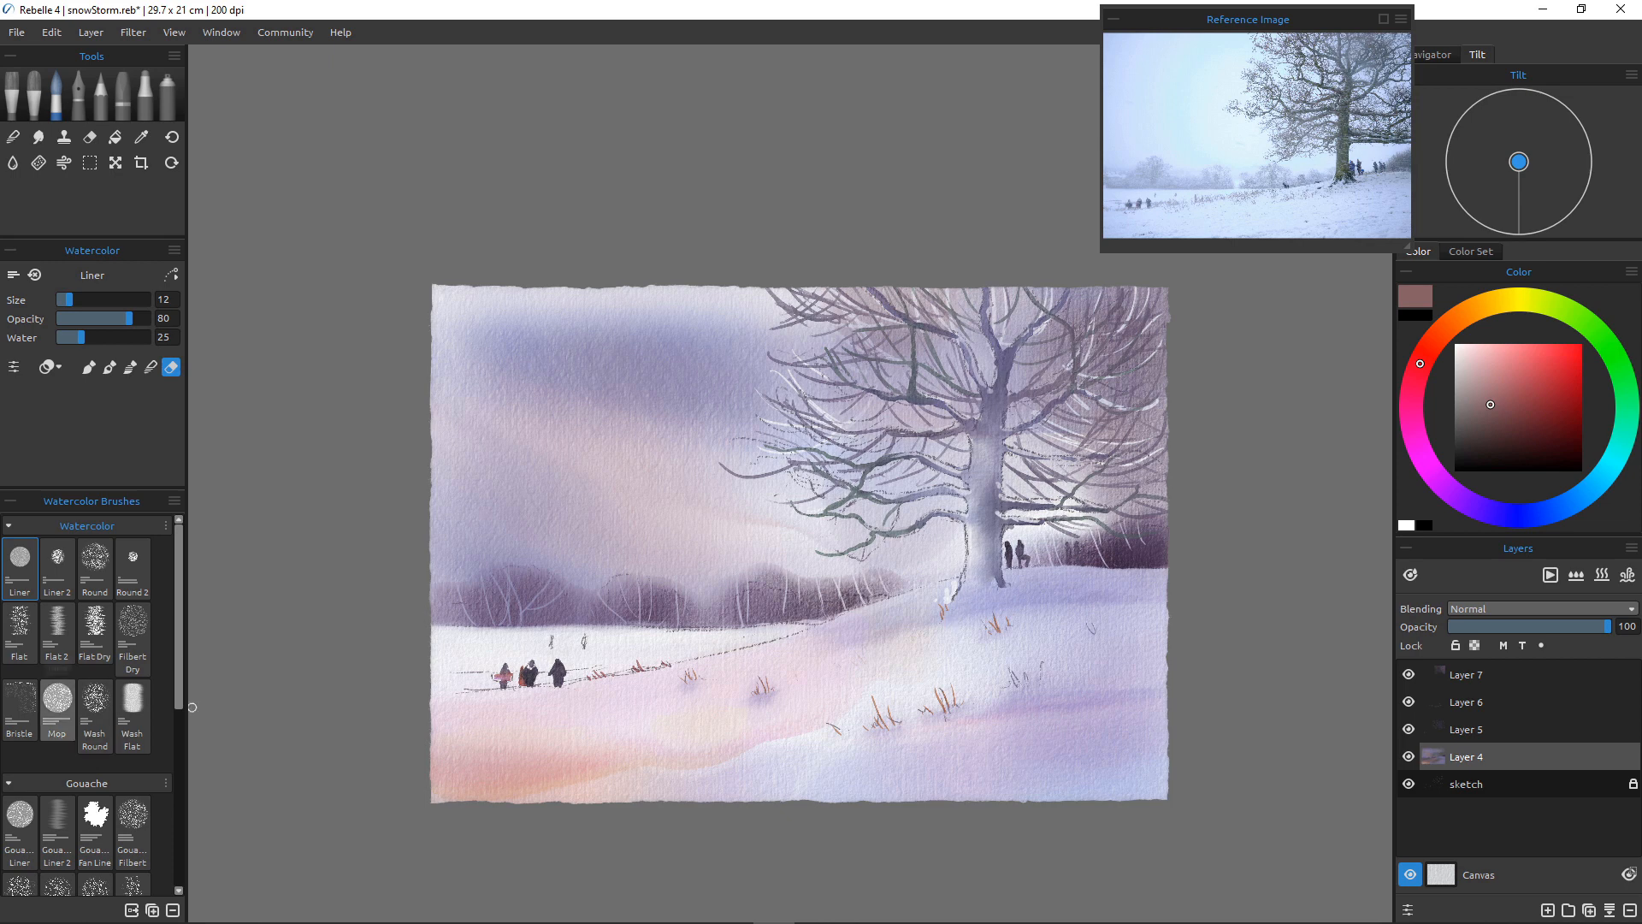
click(57, 700)
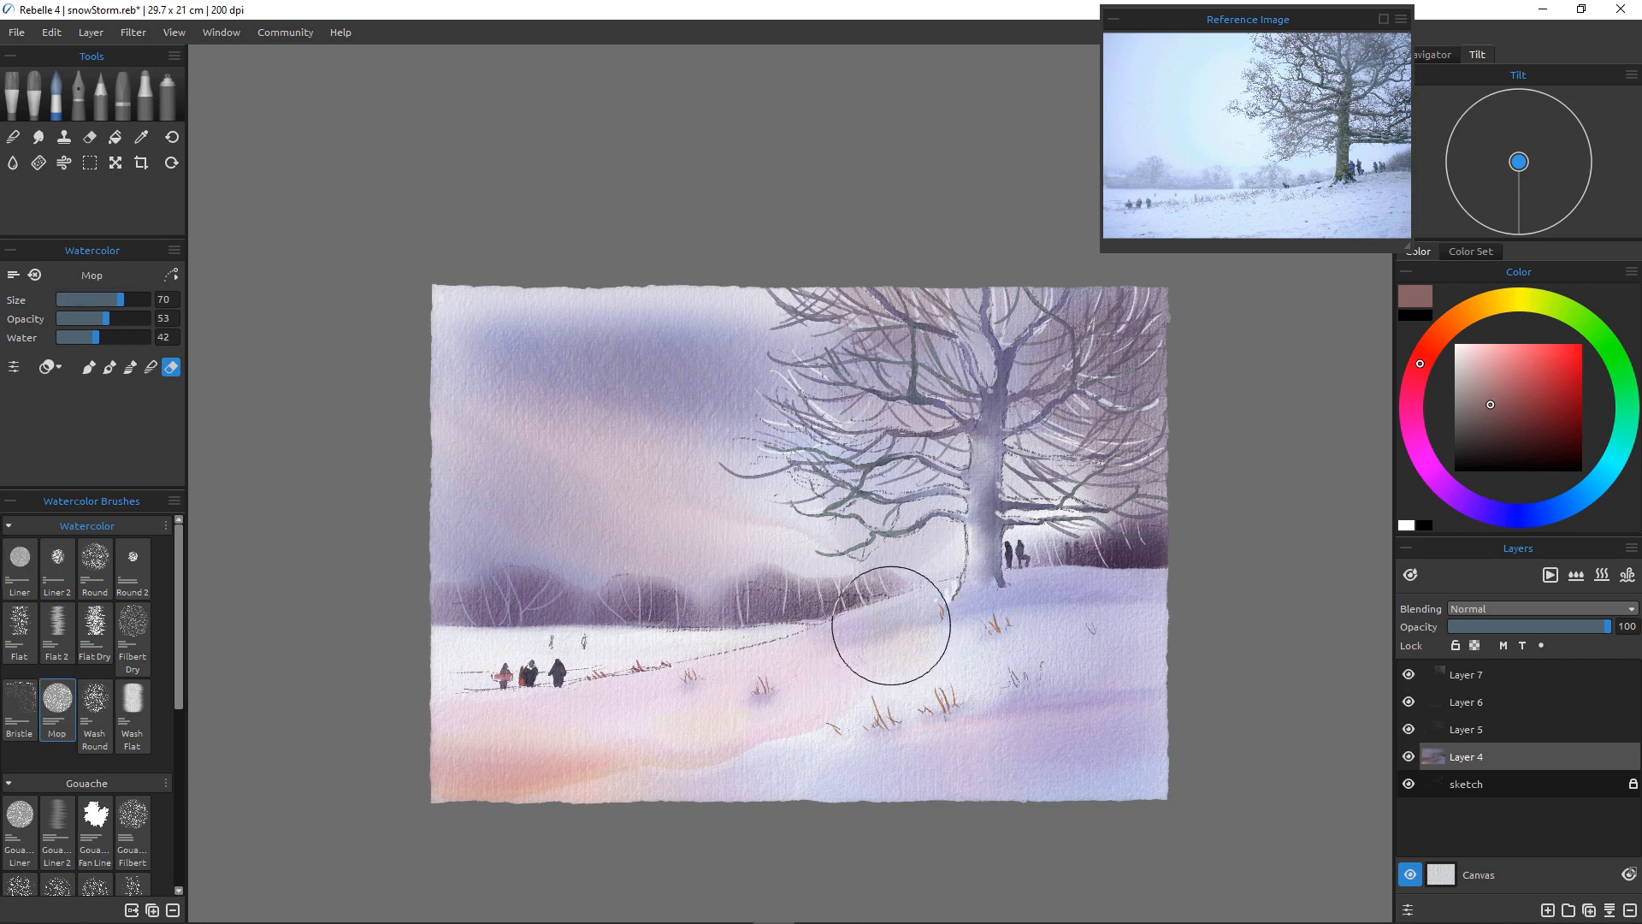
key(bracketleft)
key(bracketleft)
key(bracketleft)
key(bracketleft)
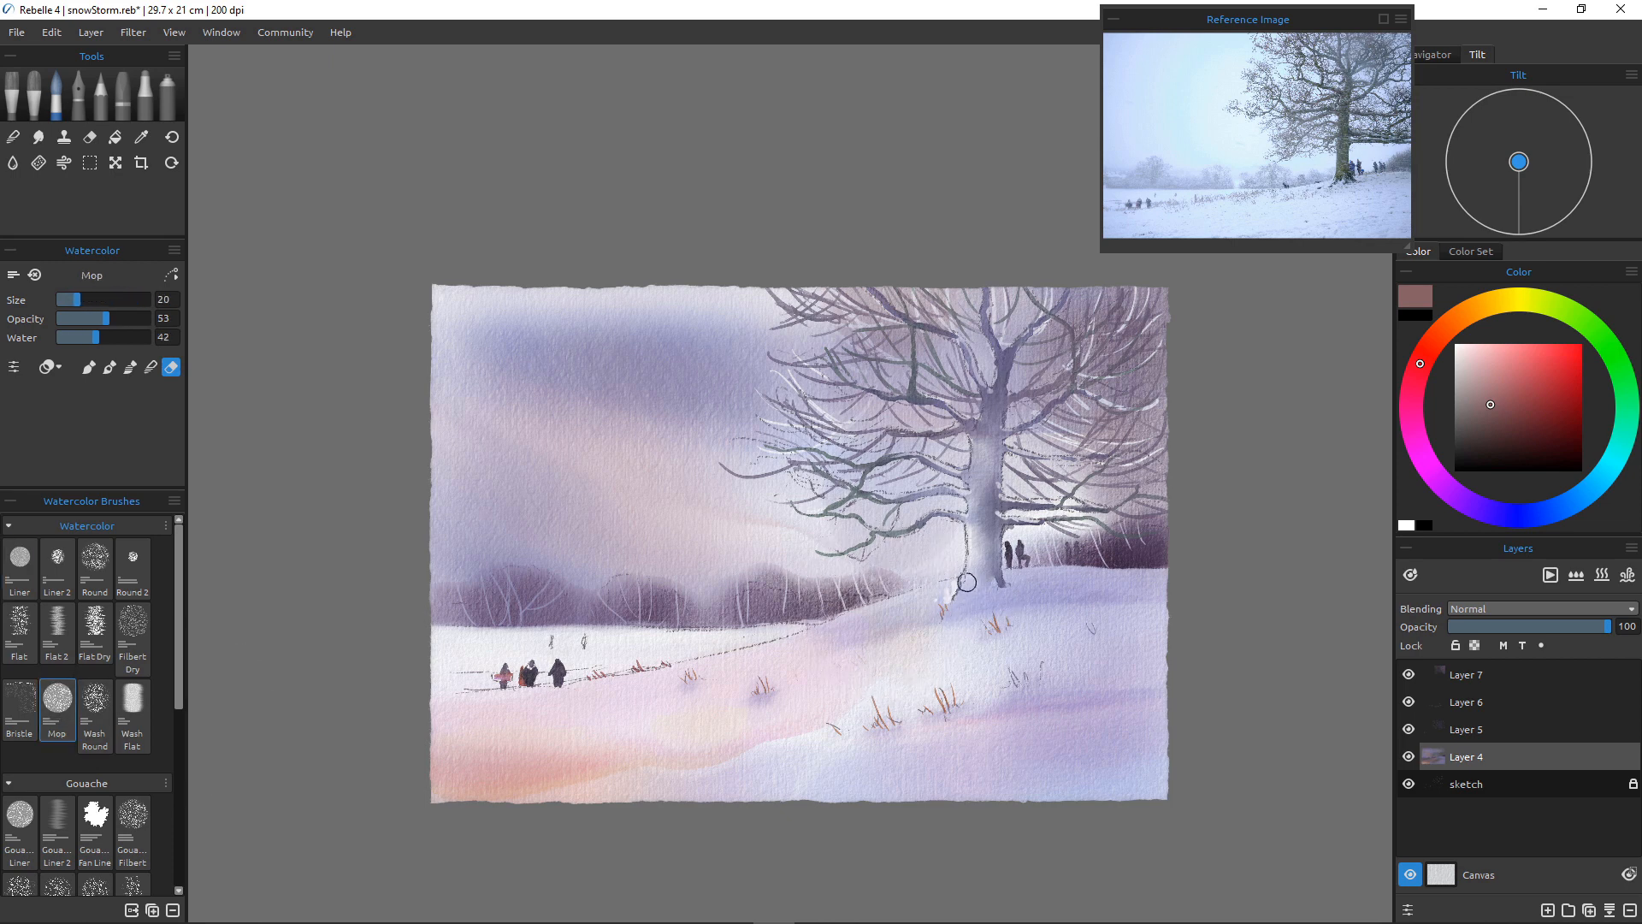
drag(975, 563, 962, 604)
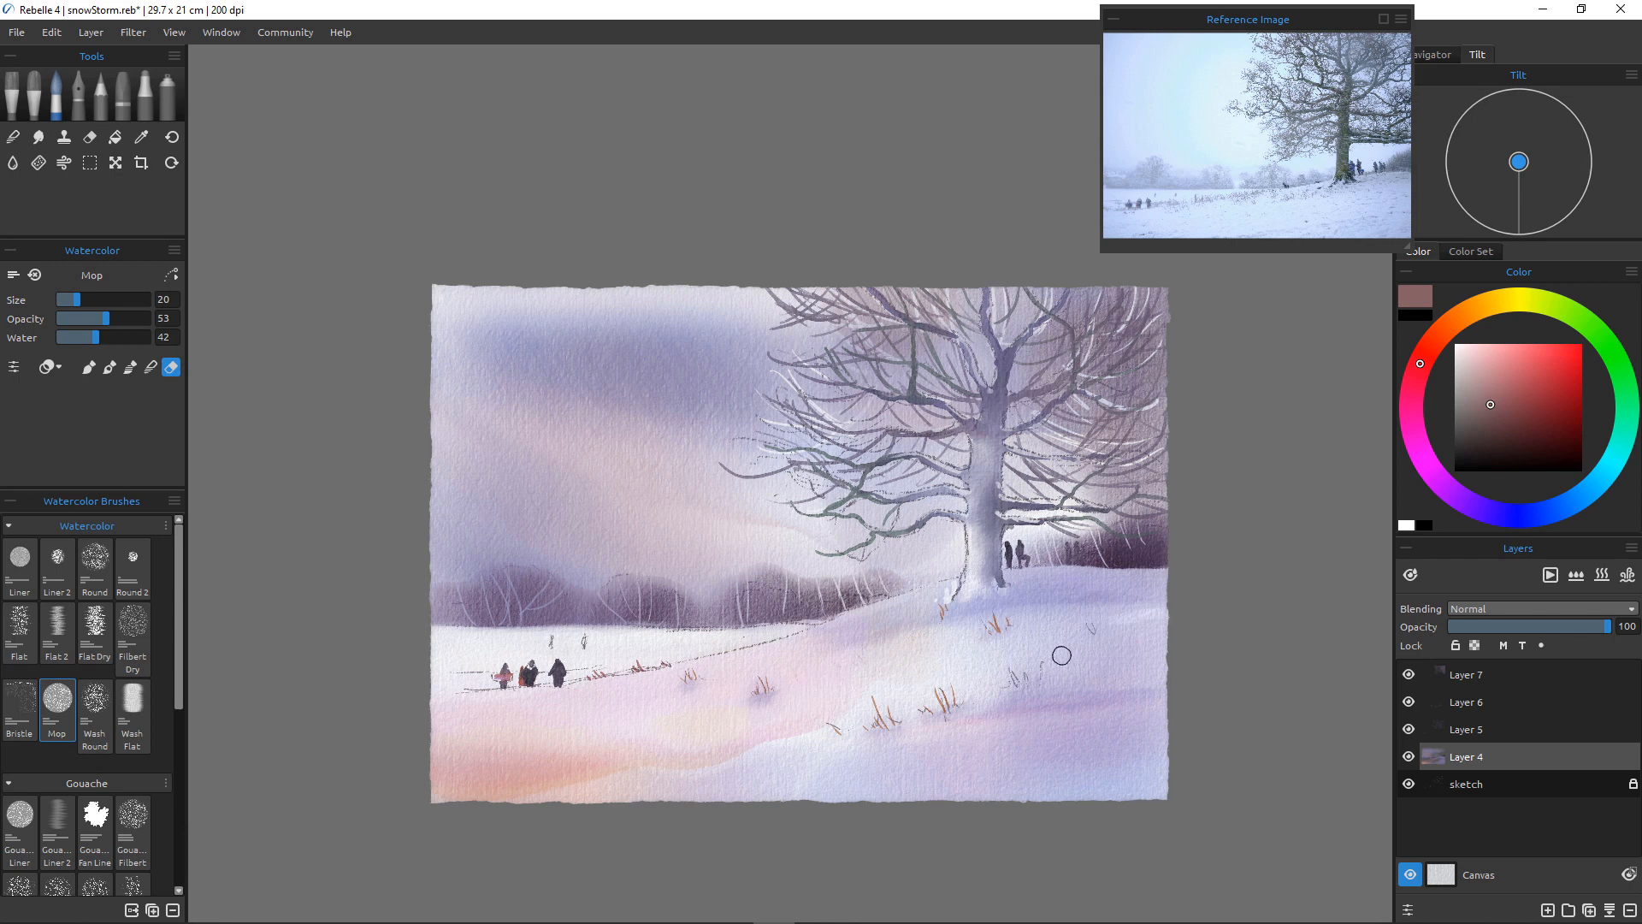
Set the Mop eraser to size 50 and lighten the snow slope below the tree on Layer 4
key(bracketright)
key(bracketright)
key(bracketright)
key(bracketright)
key(bracketright)
key(bracketleft)
key(bracketleft)
key(bracketleft)
drag(1141, 636, 938, 648)
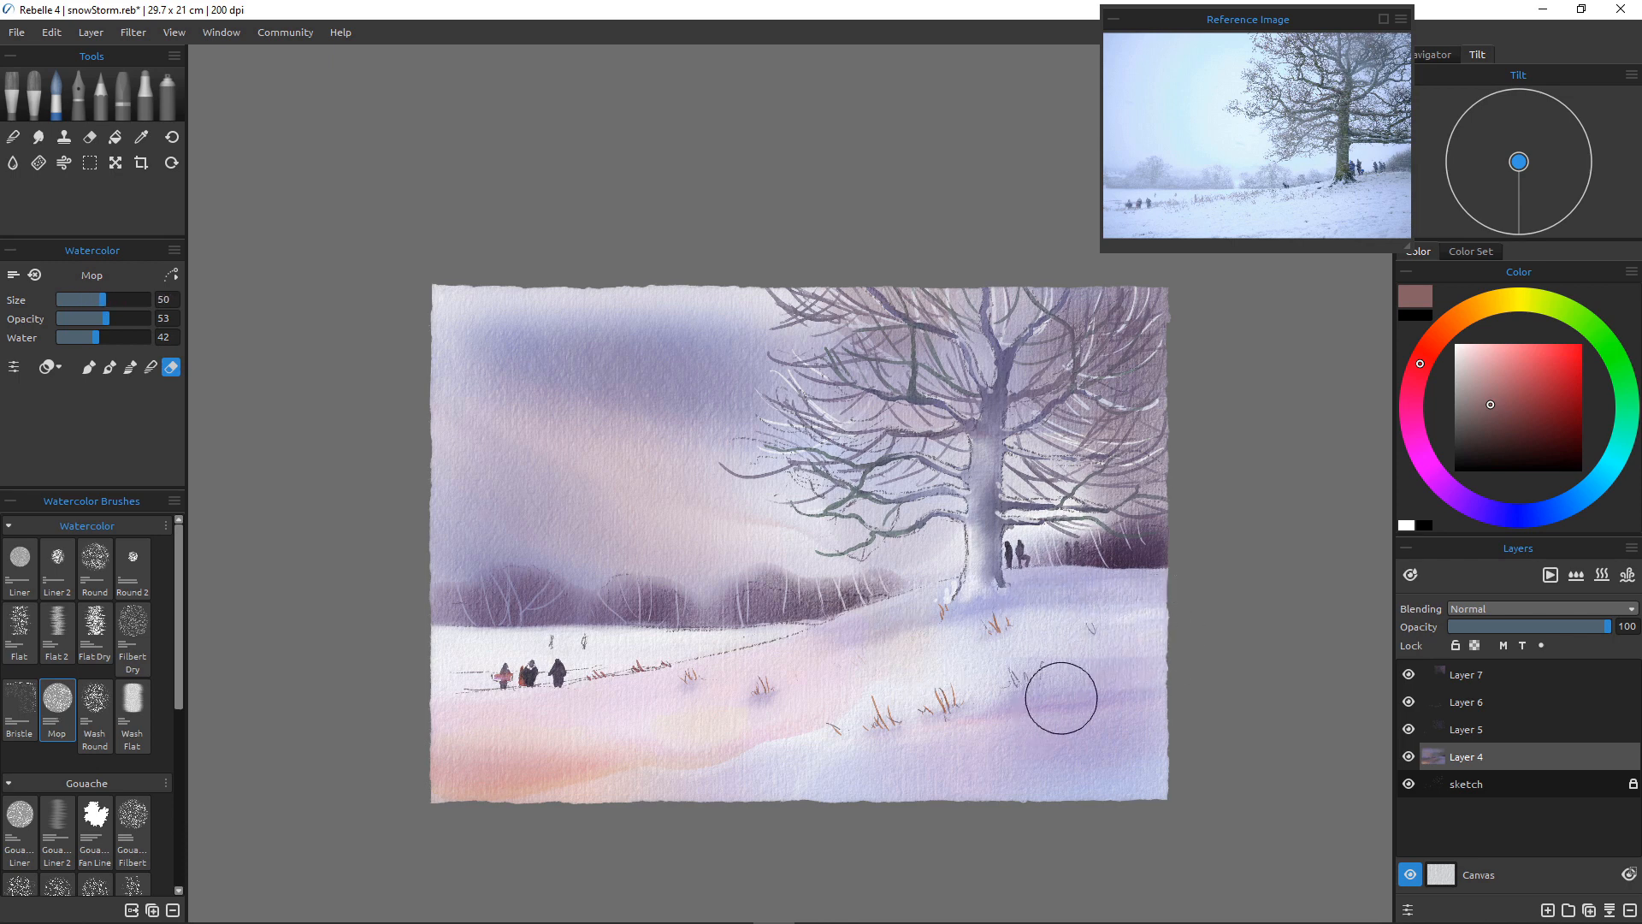
Lighten the foreground snow with diagonal Mop eraser strokes, fading the orange-pink wash and the violet shadow
drag(767, 751, 674, 831)
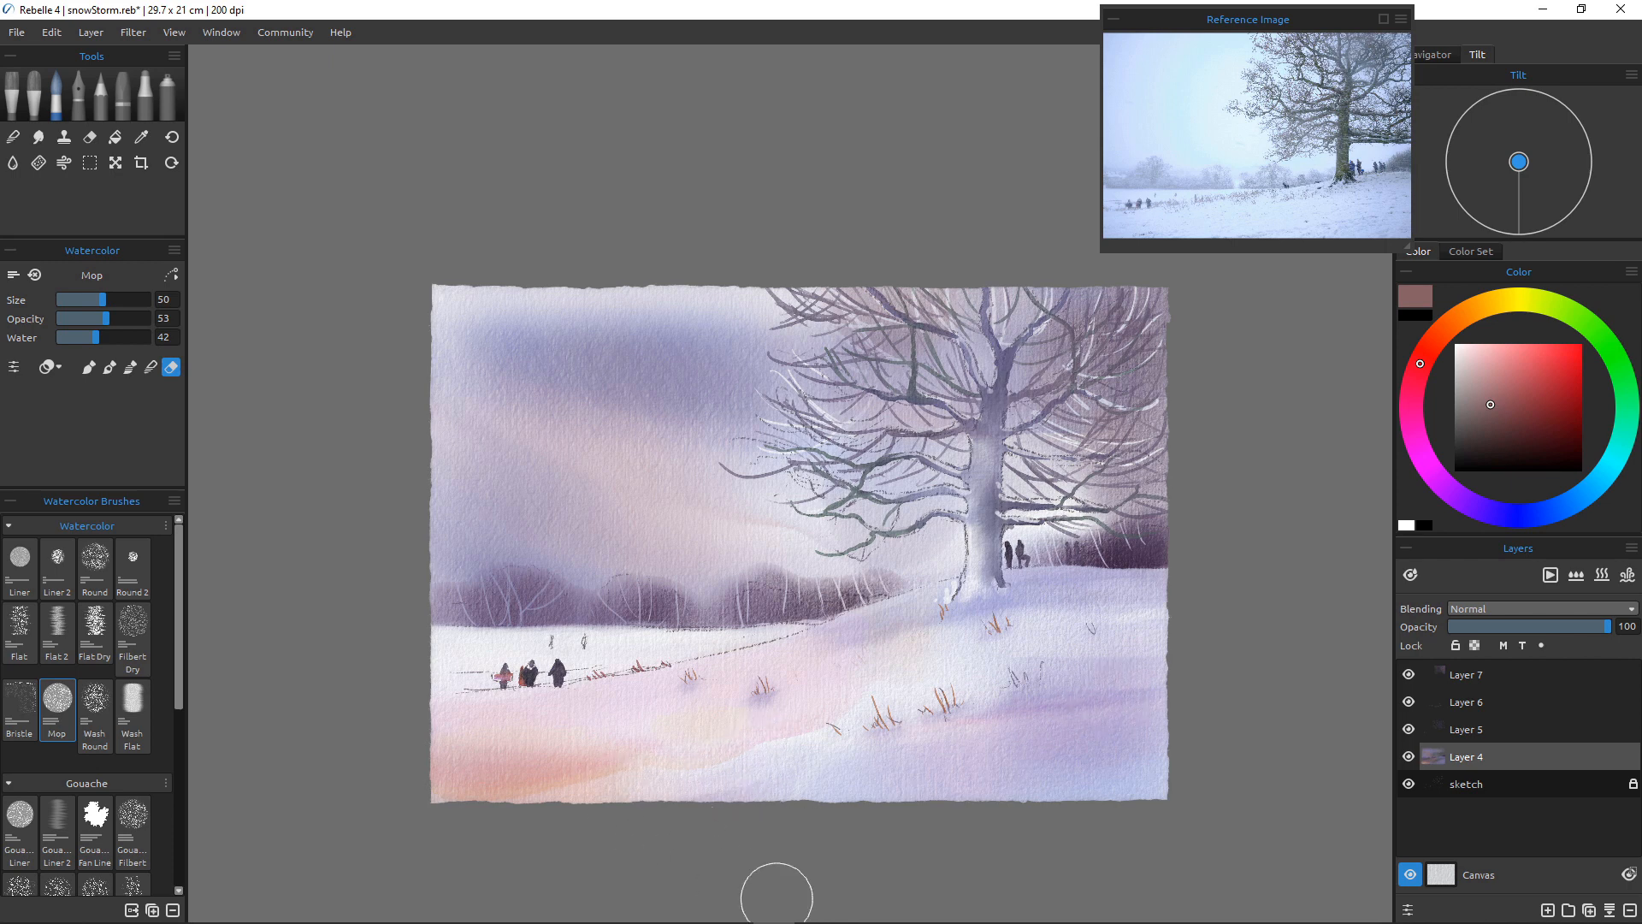
drag(752, 734, 561, 796)
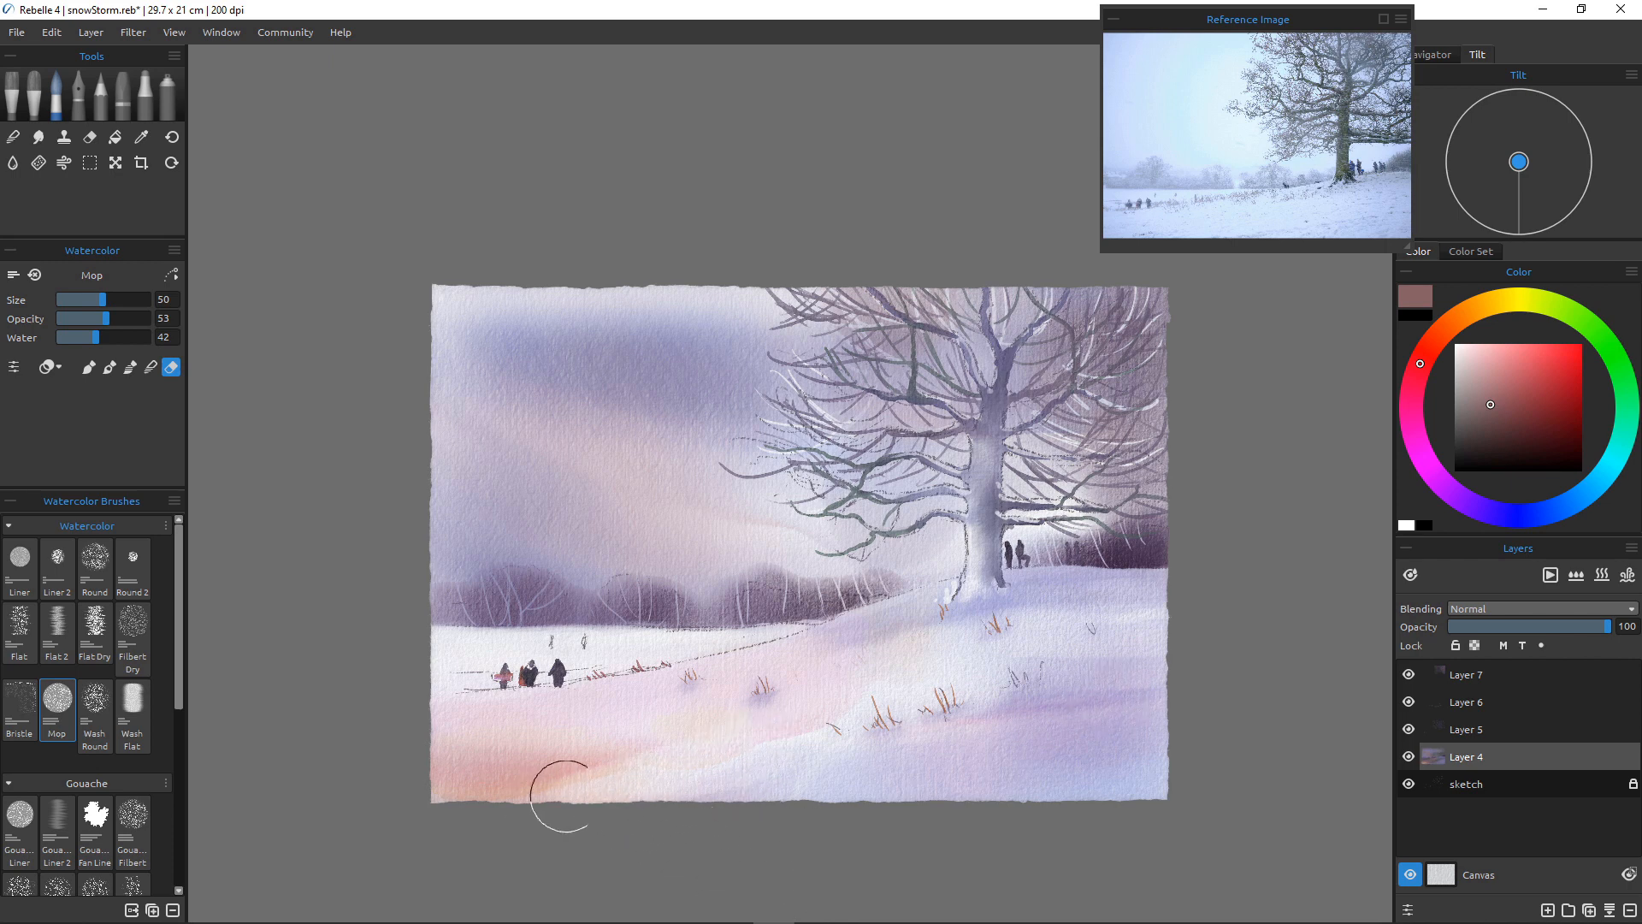
drag(753, 734, 595, 762)
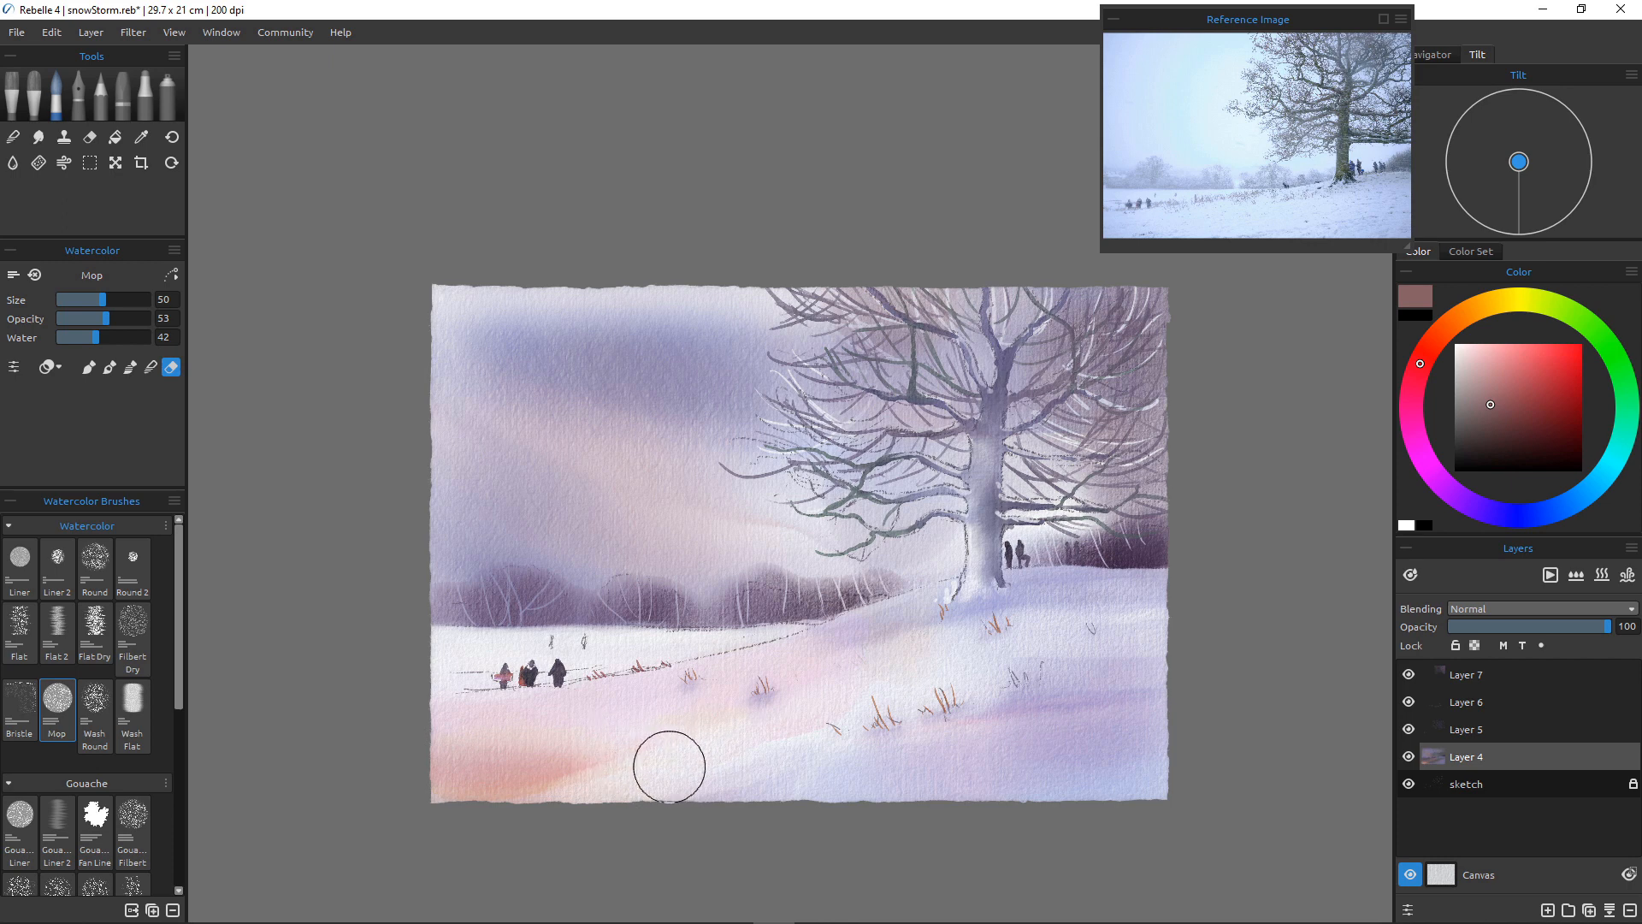
drag(752, 752, 545, 810)
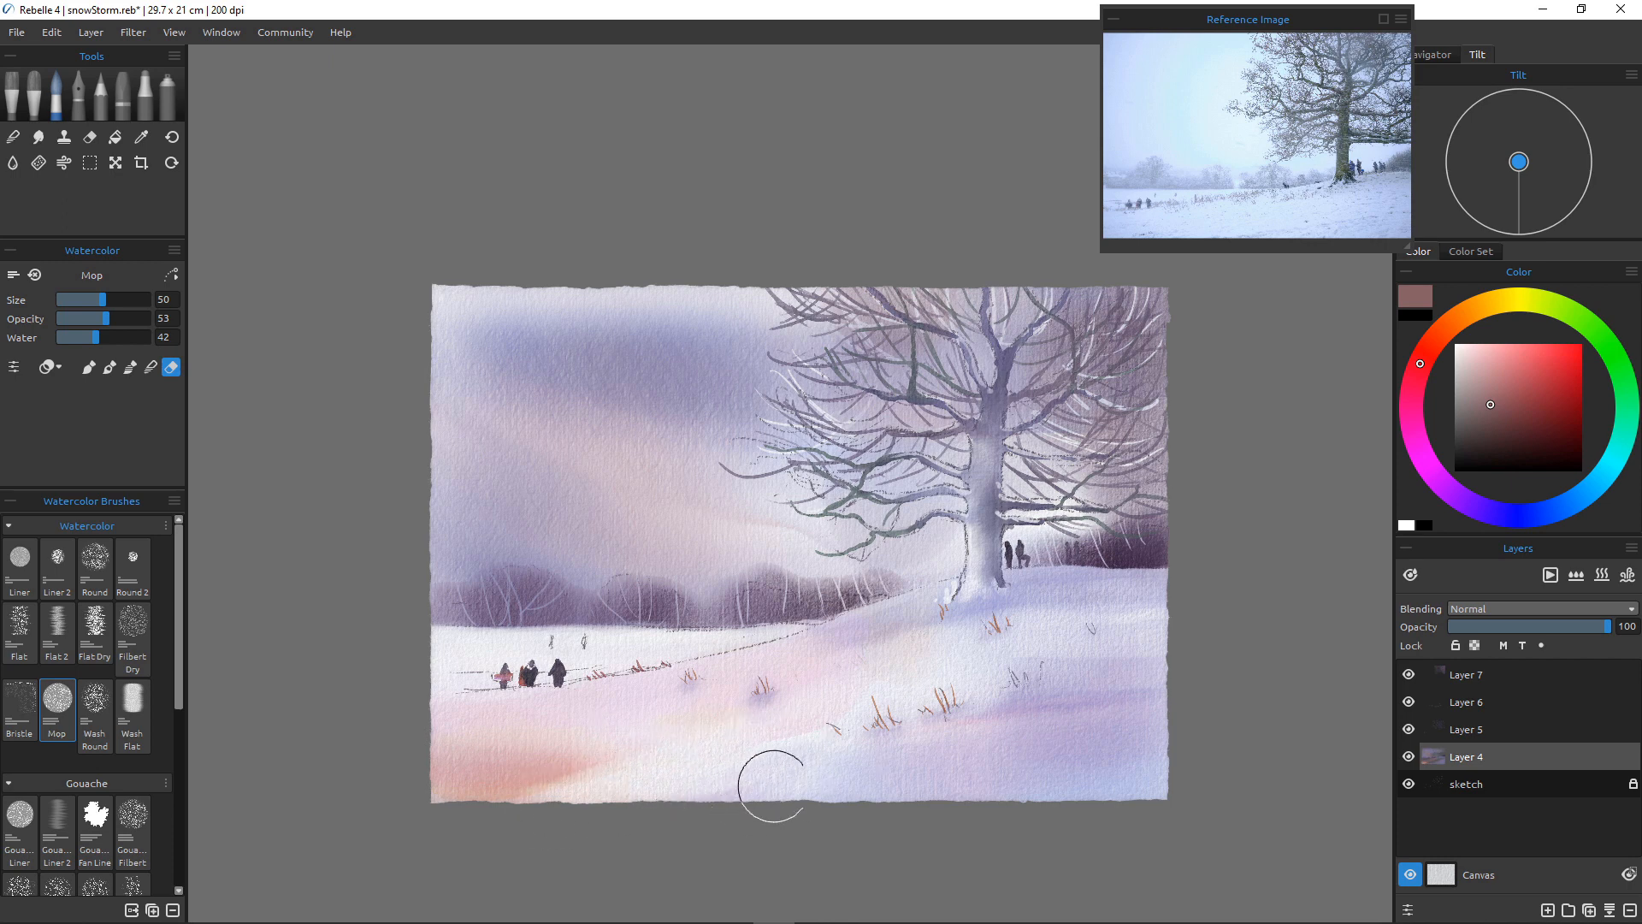
drag(998, 756, 819, 807)
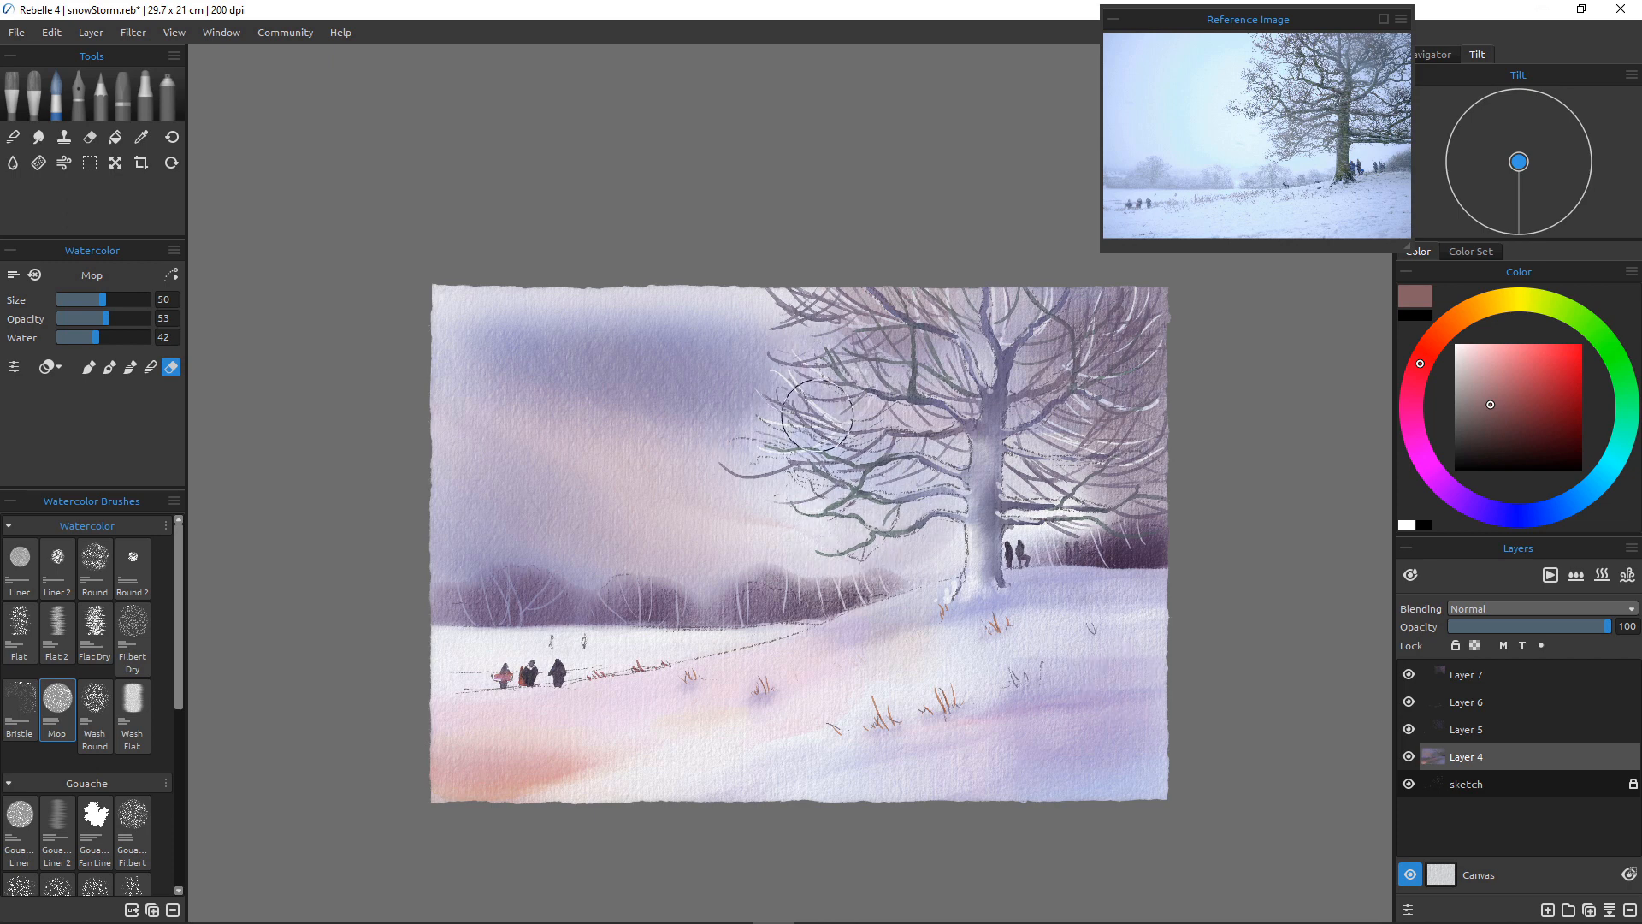
Lighten the sky along the crown's left edge on Layer 4 with the Mop eraser, undoing the last two strokes
drag(775, 385, 792, 421)
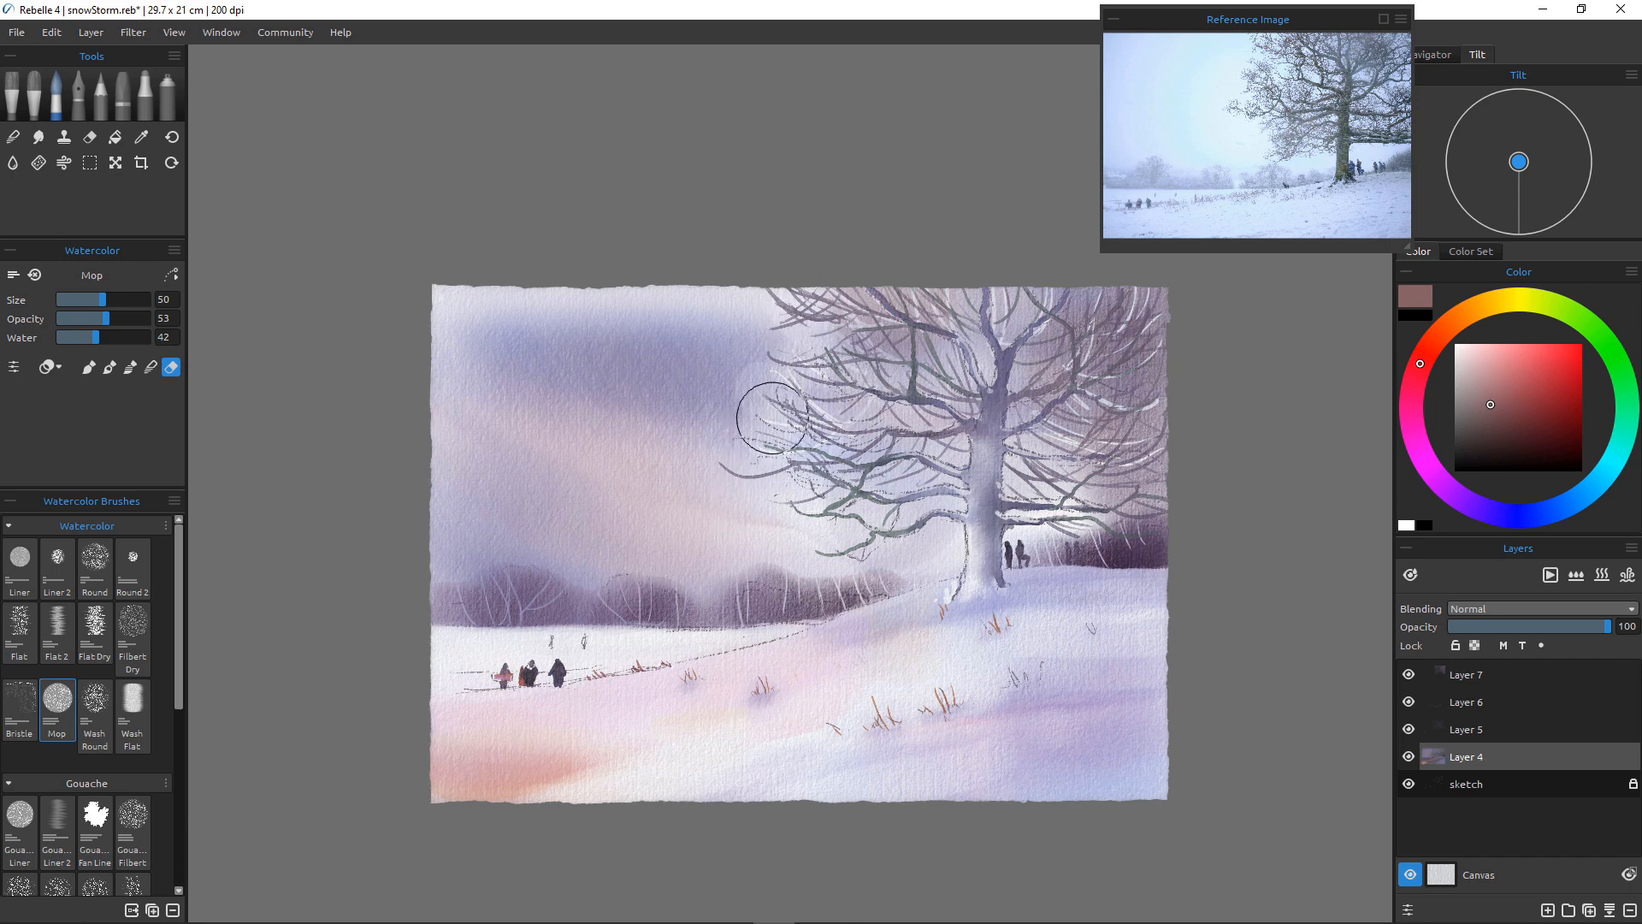
drag(763, 462, 816, 498)
mouse_move(768, 429)
mouse_down()
mouse_move(823, 494)
mouse_move(840, 470)
mouse_up()
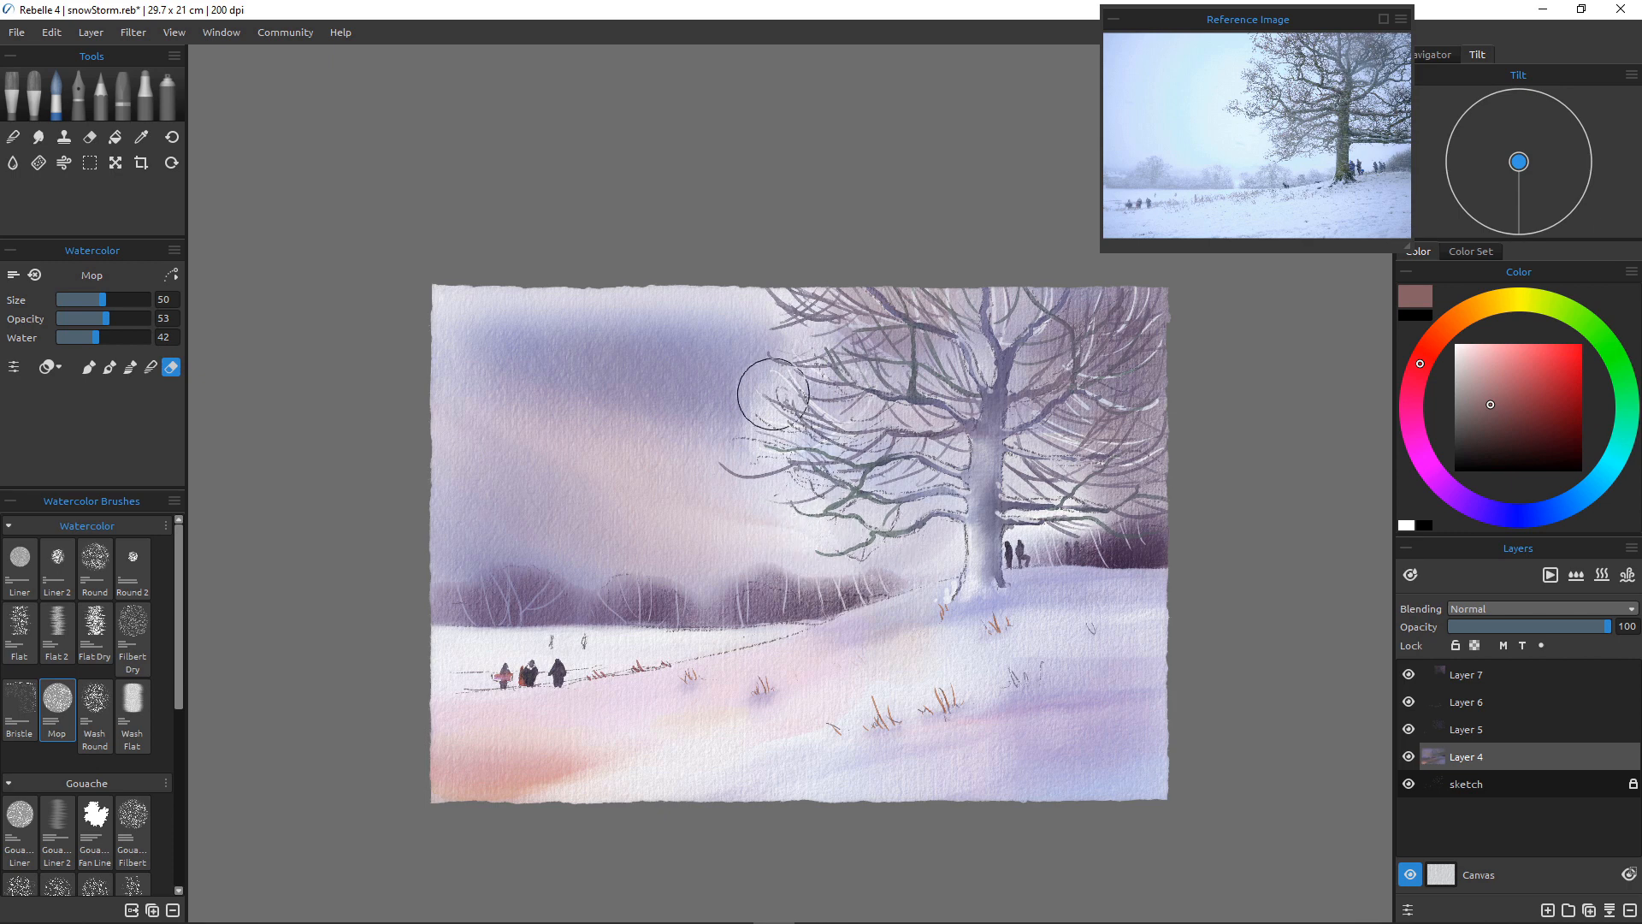
mouse_move(767, 393)
mouse_down()
mouse_move(794, 371)
mouse_move(782, 360)
mouse_move(759, 423)
mouse_move(787, 402)
mouse_up()
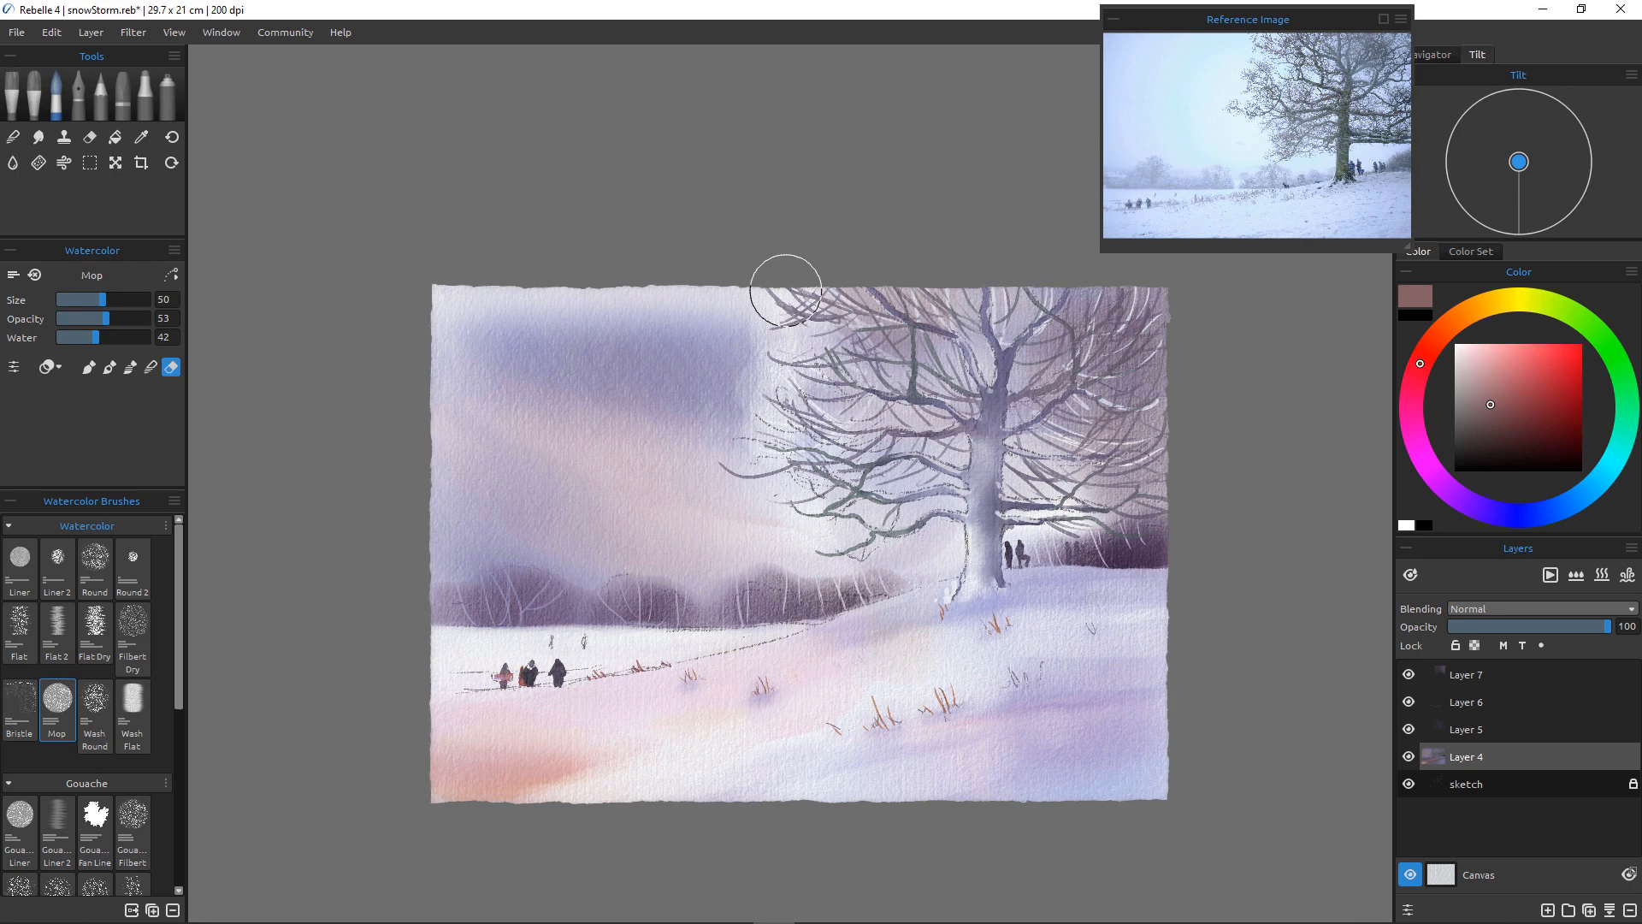
key(ctrl+z)
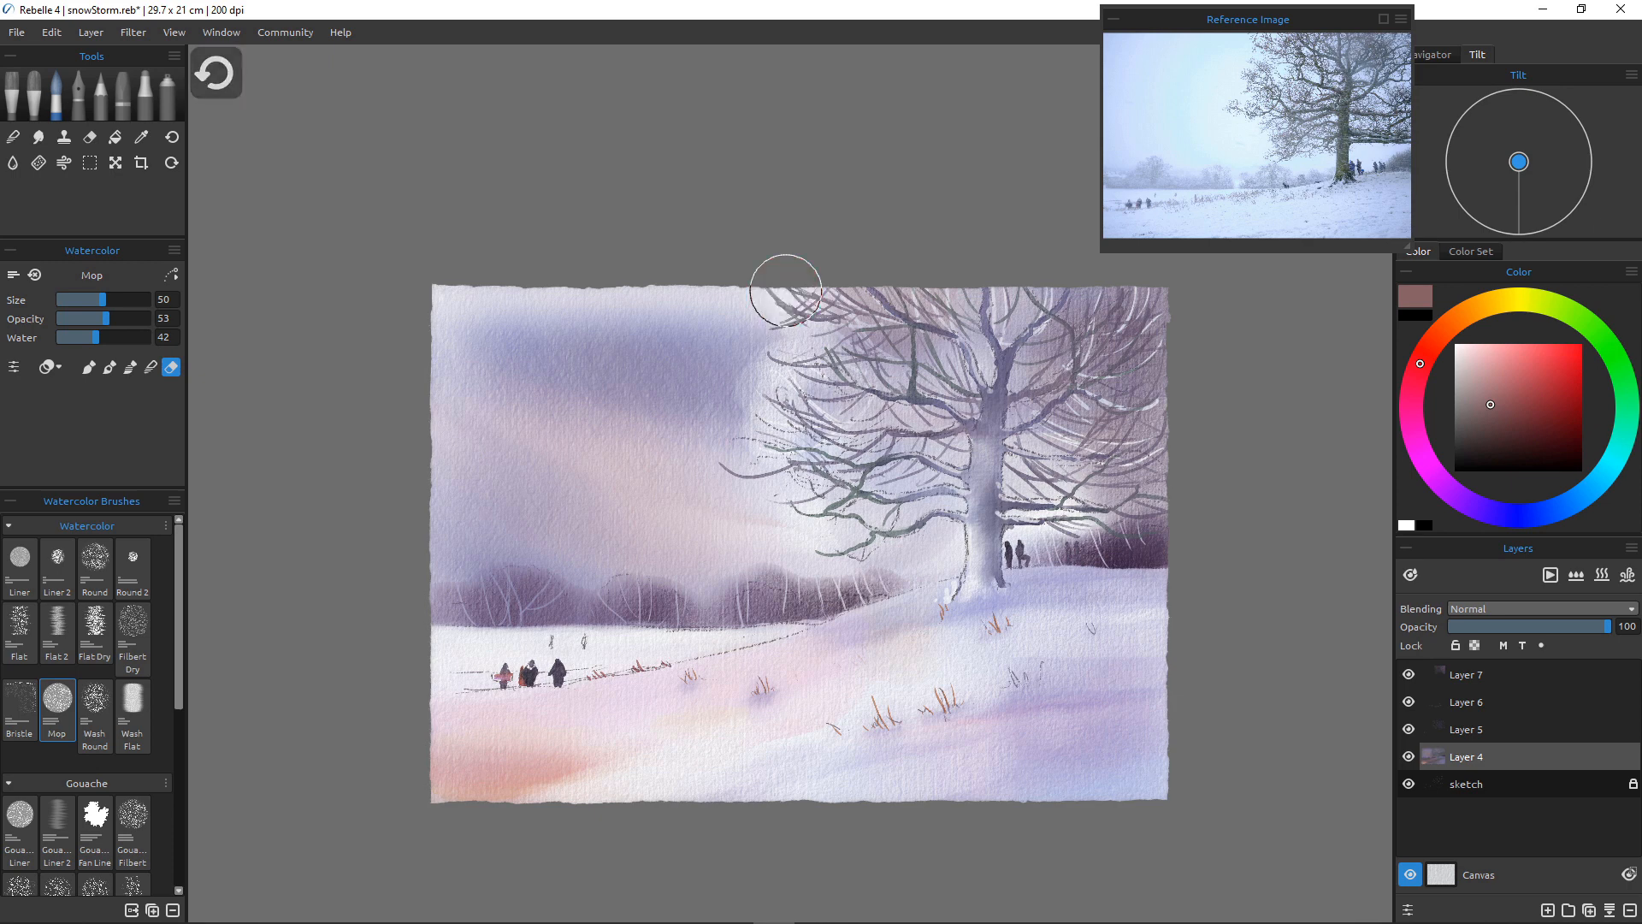
key(ctrl+z)
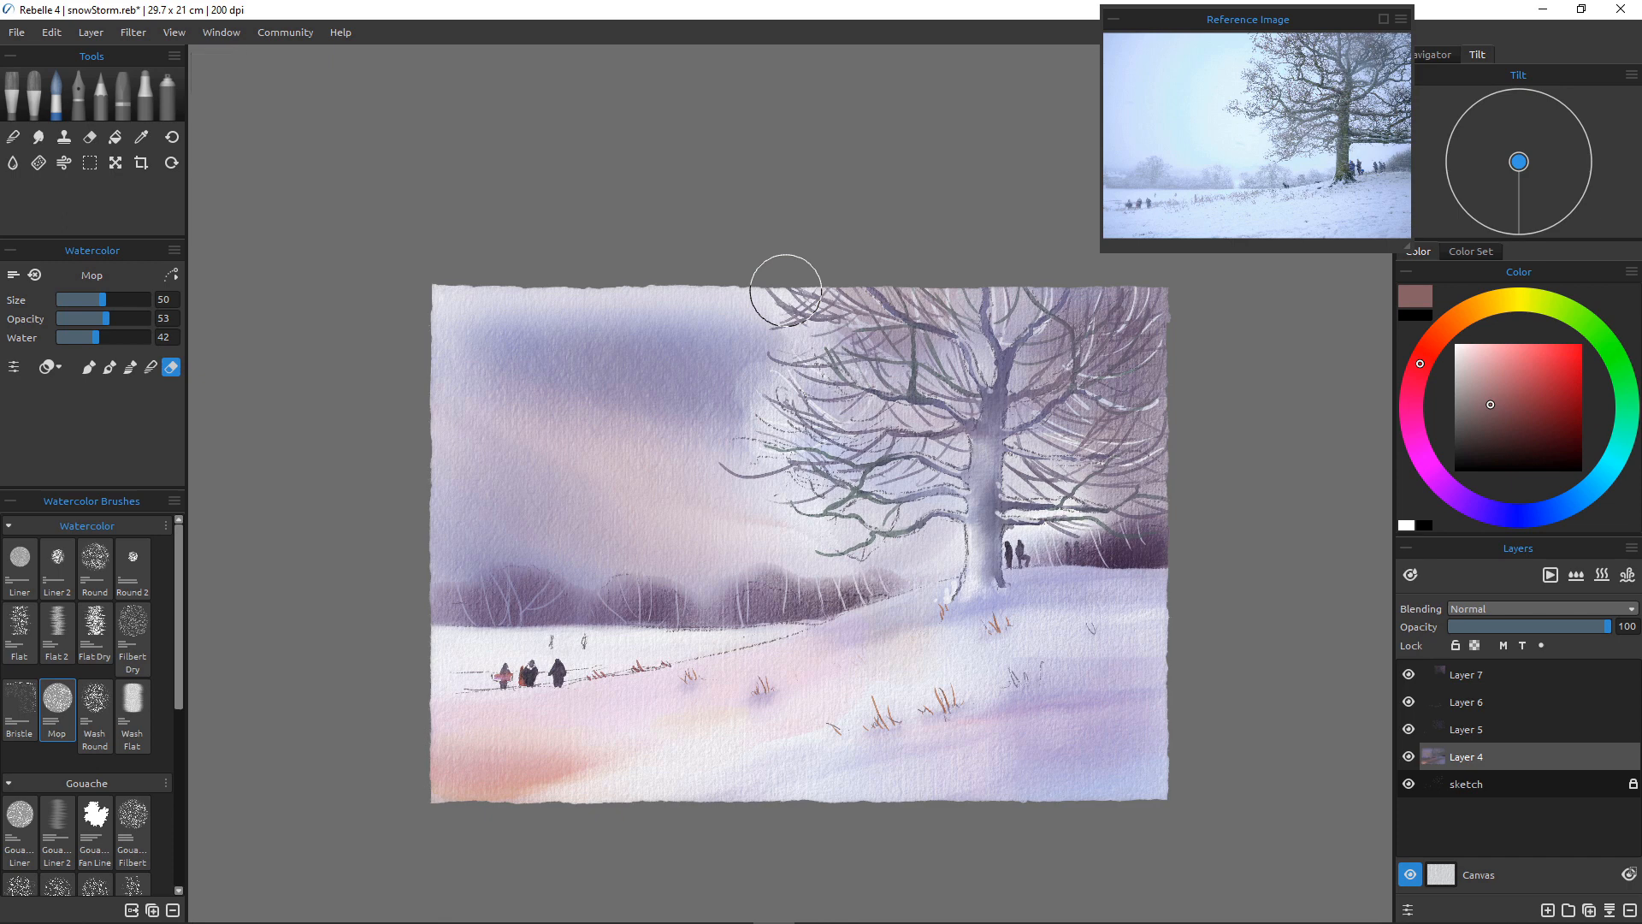
Sign the painting at its lower left with the dark brown 8B pencil on Layer 7, and merge Layers 4 to 7
key(p)
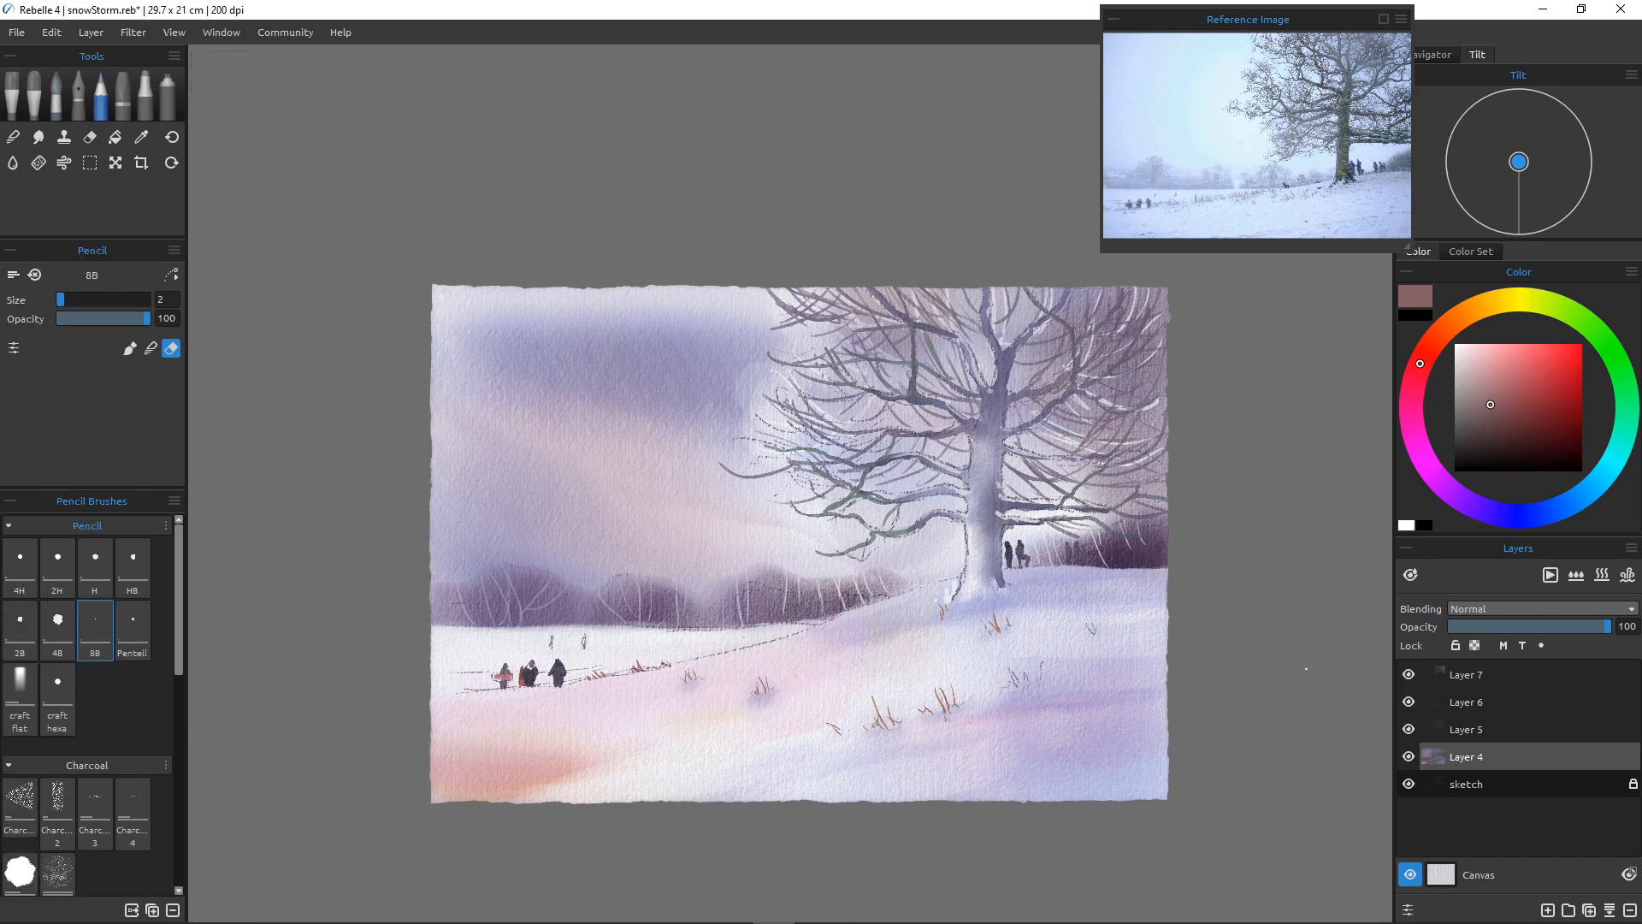
click(1466, 674)
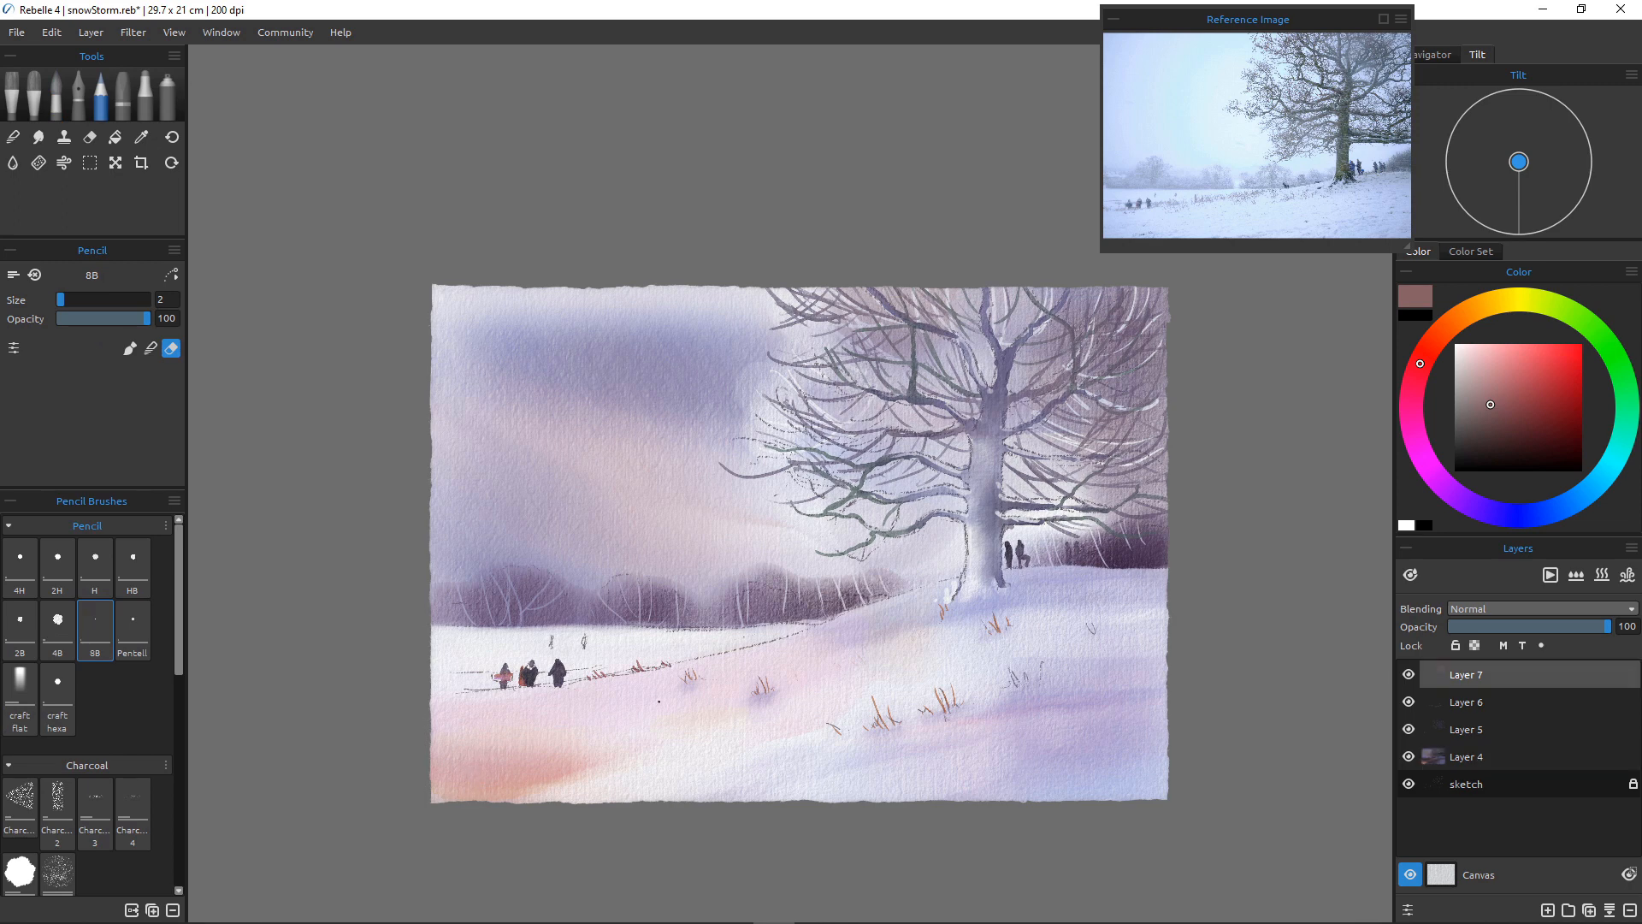
click(1483, 451)
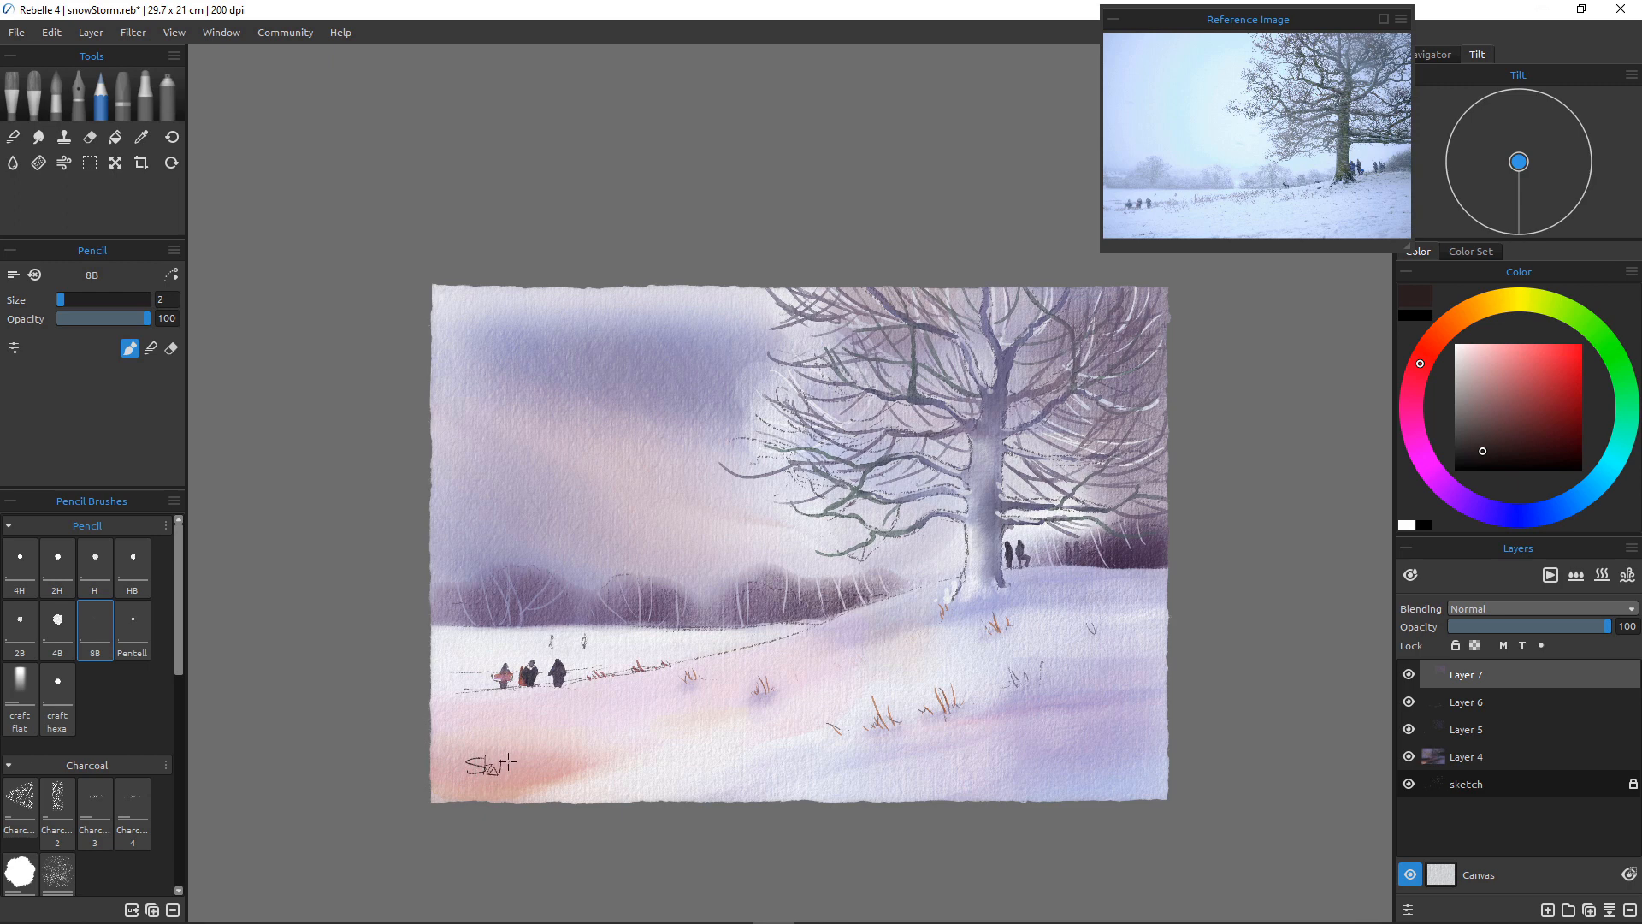
drag(508, 761, 580, 763)
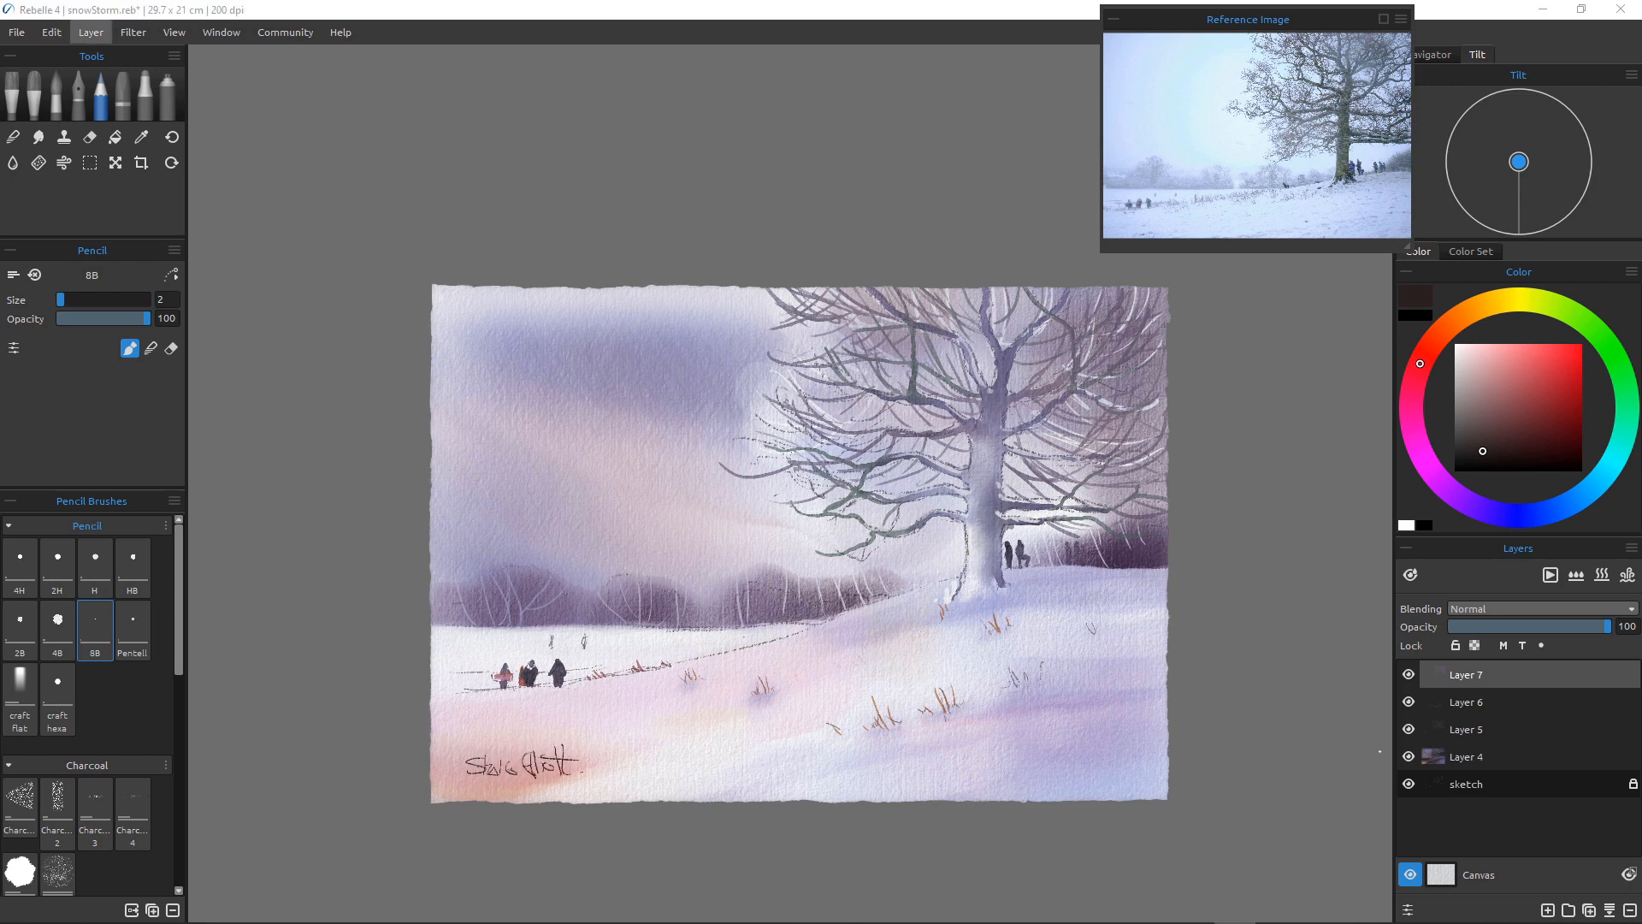
click(91, 31)
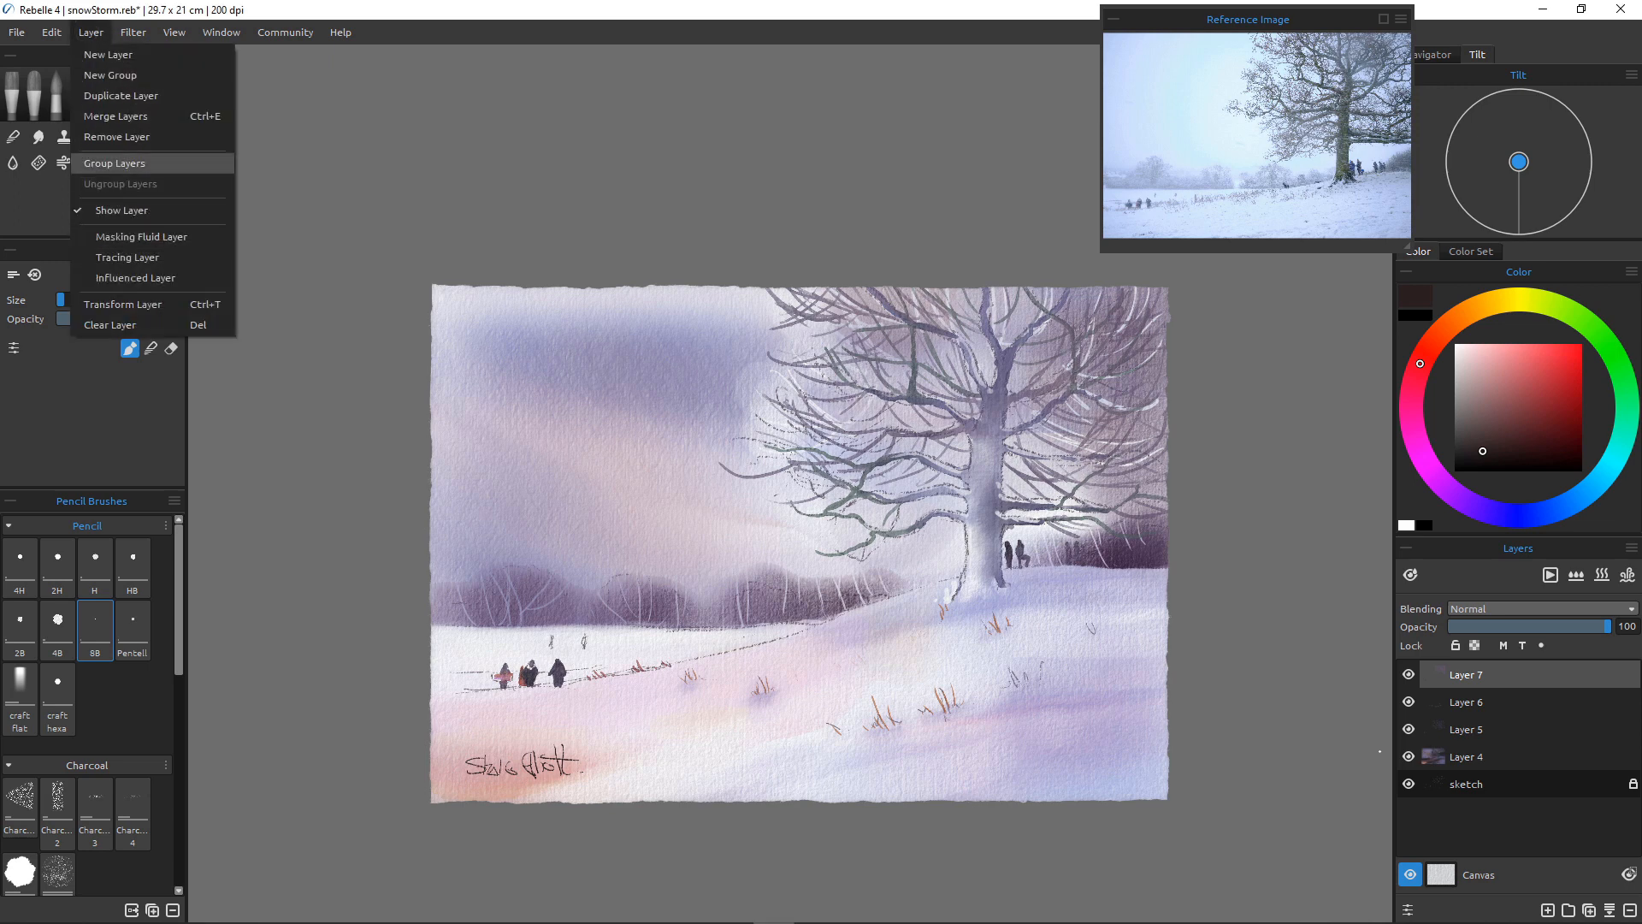
click(115, 116)
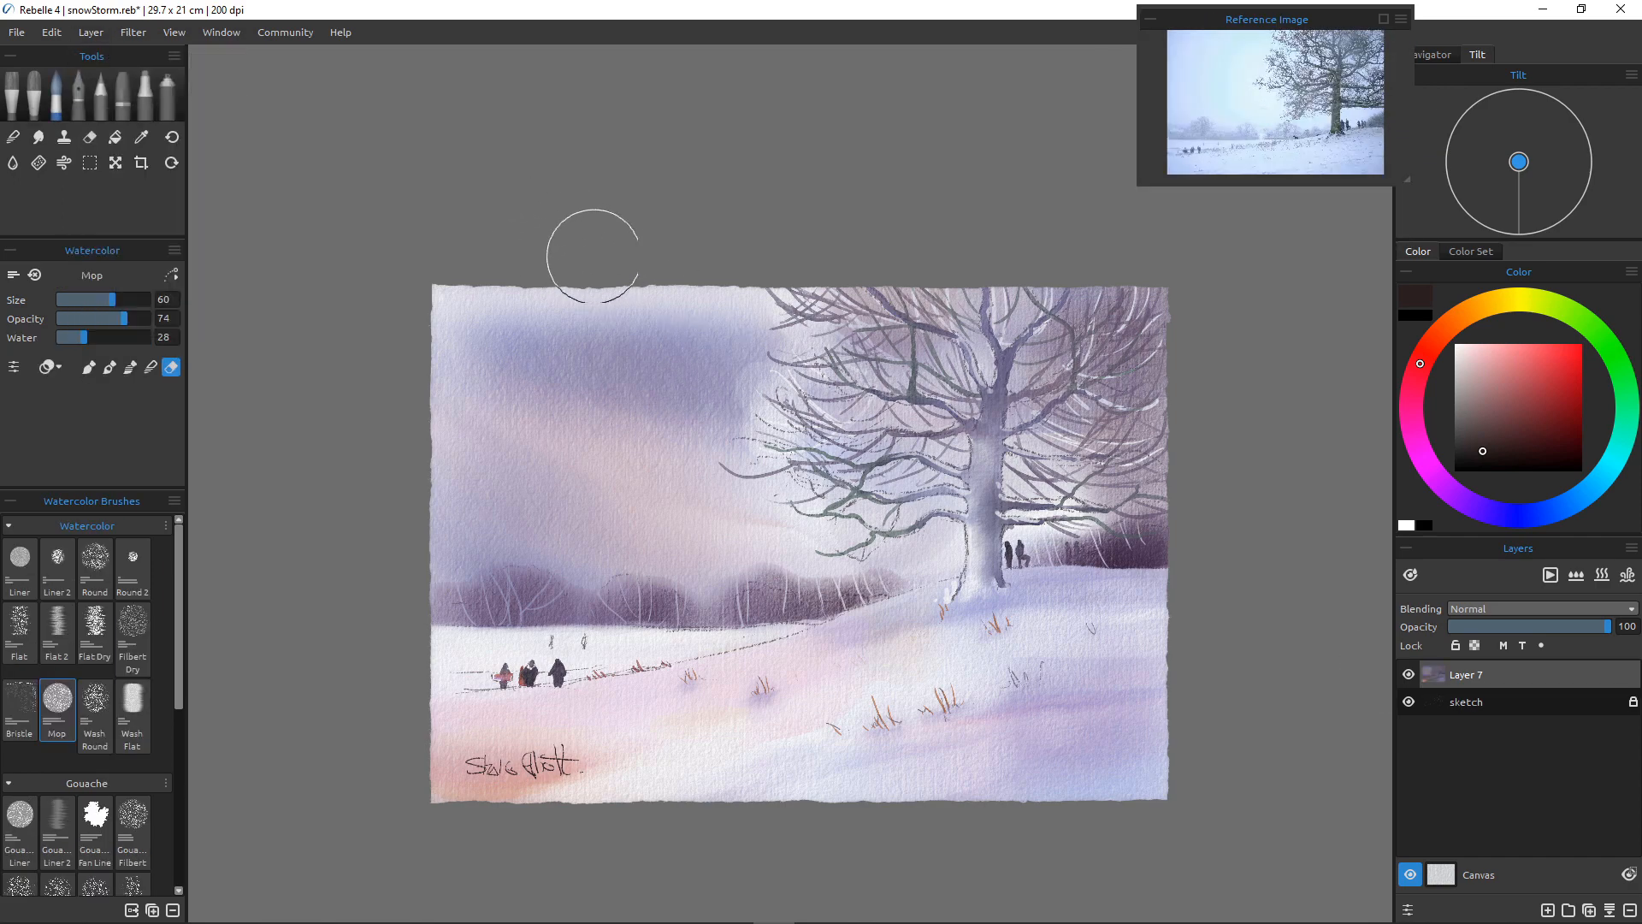
Try lifting diagonal light bands across the tree crown with the Mop eraser at sizes 60 and 90
drag(553, 223, 1265, 443)
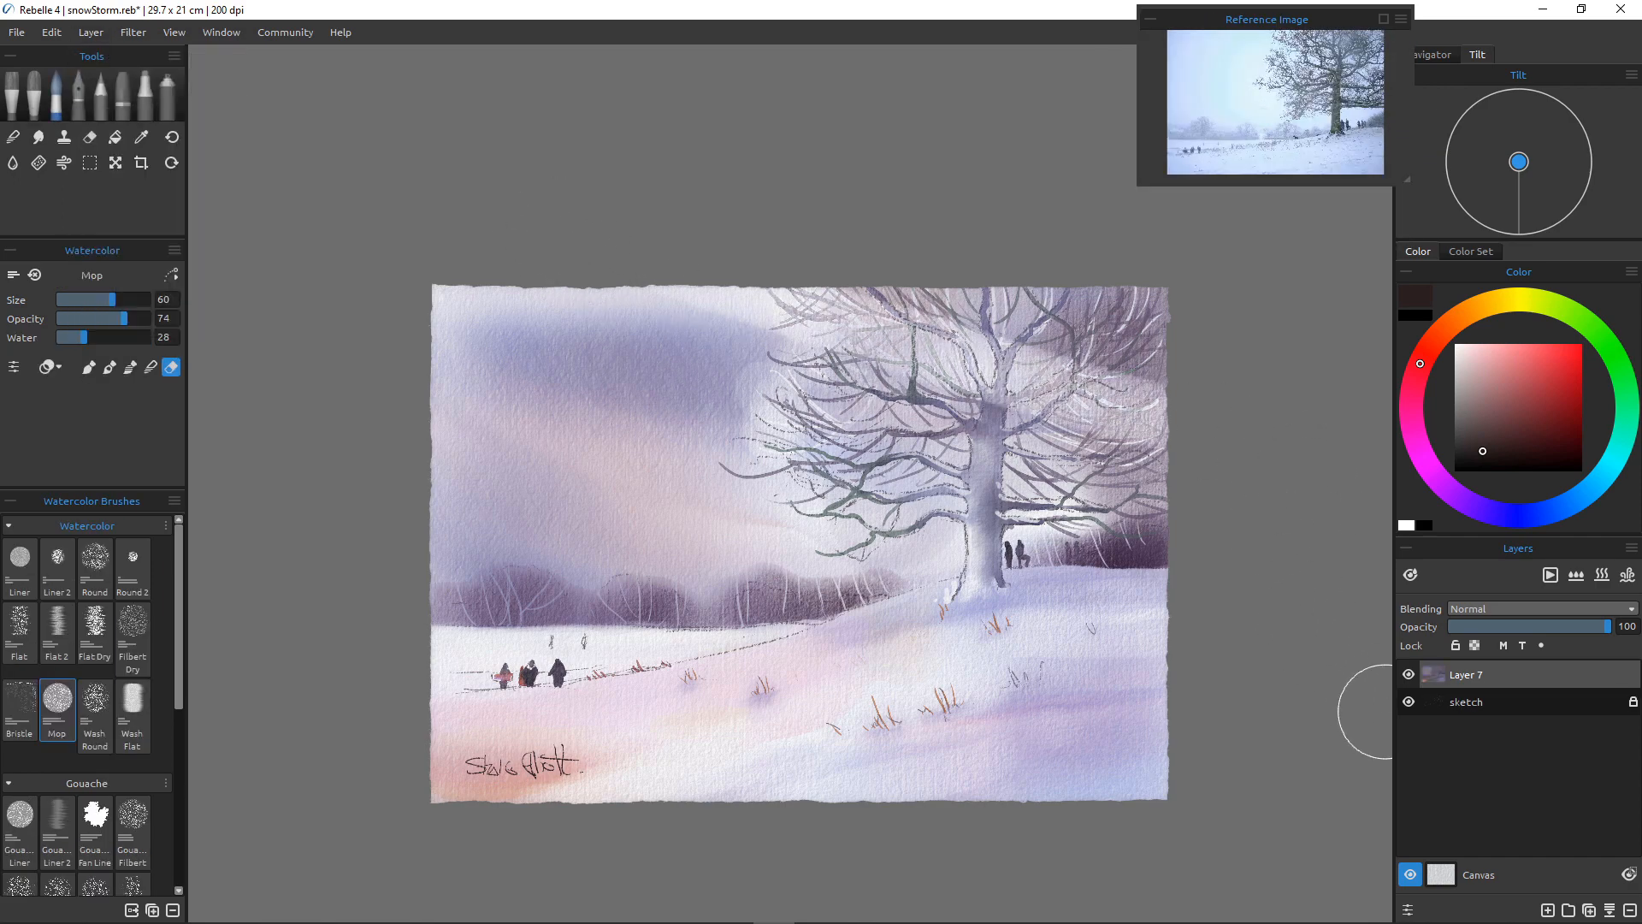
key(ctrl+z)
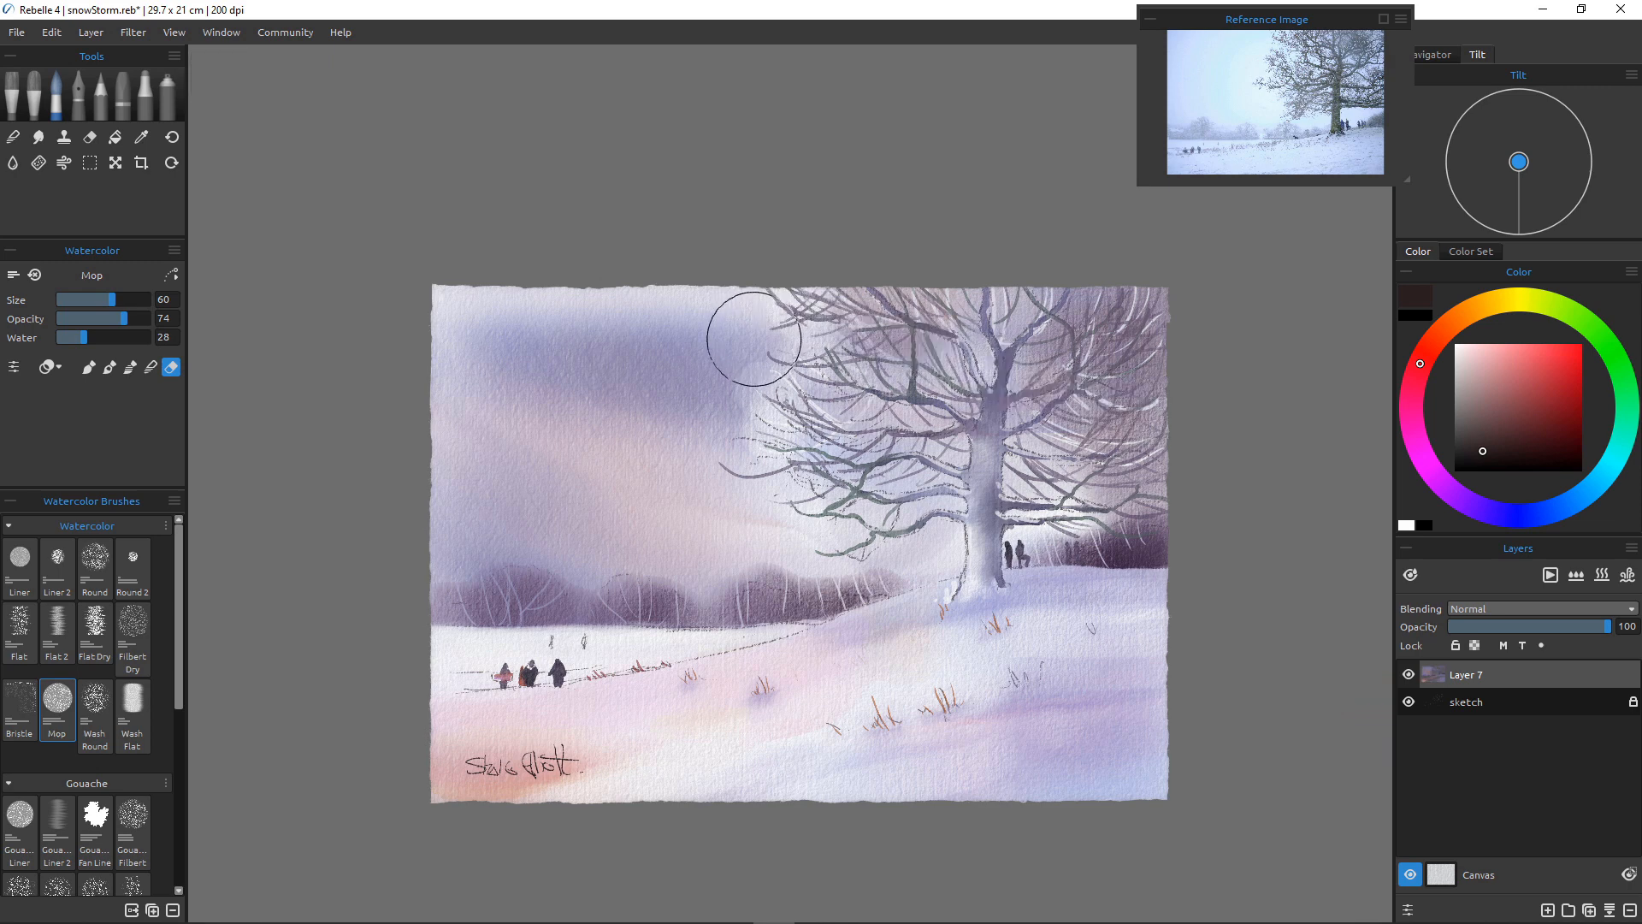
key(])
key(])
key(bracketright)
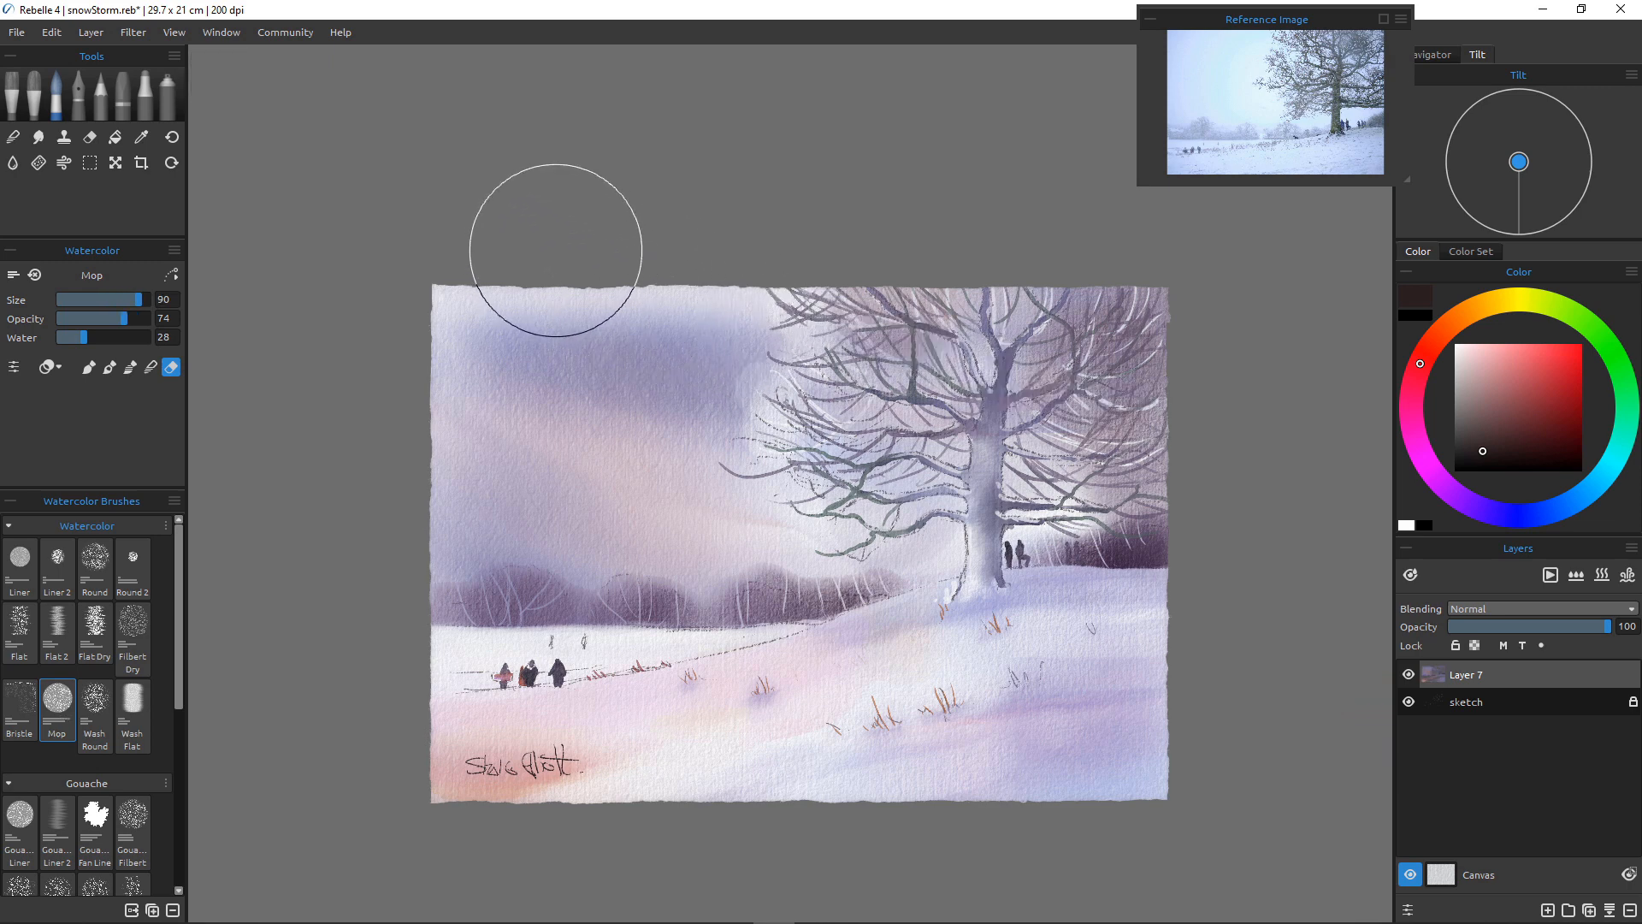
drag(1198, 436, 770, 308)
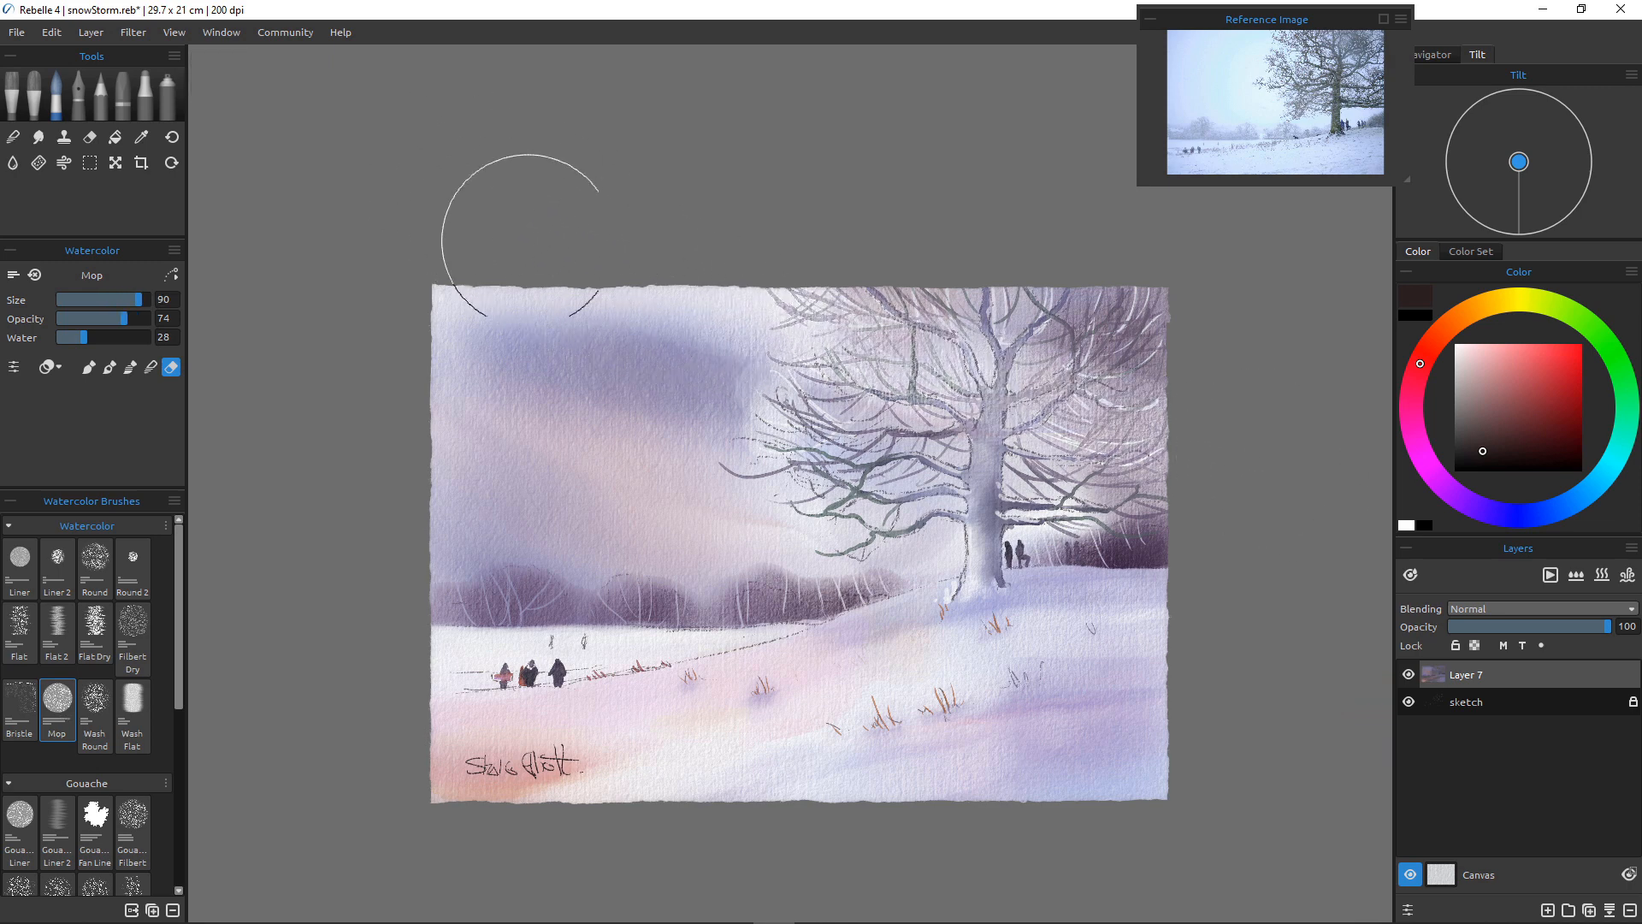
drag(1228, 602, 719, 474)
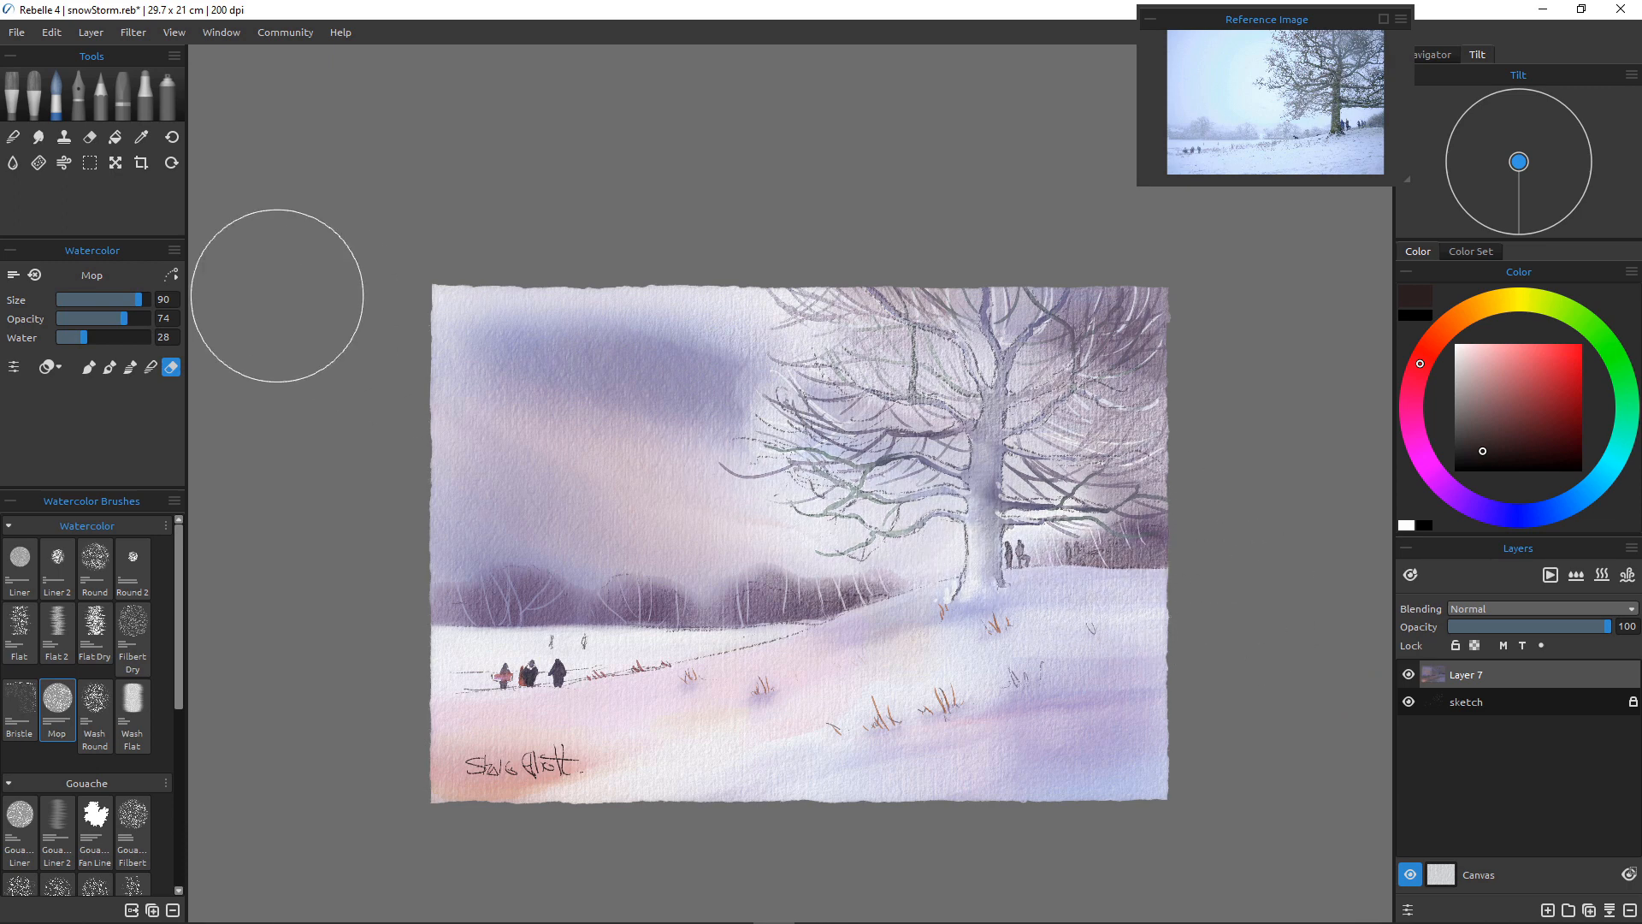
key(ctrl+z)
key(ctrl+z)
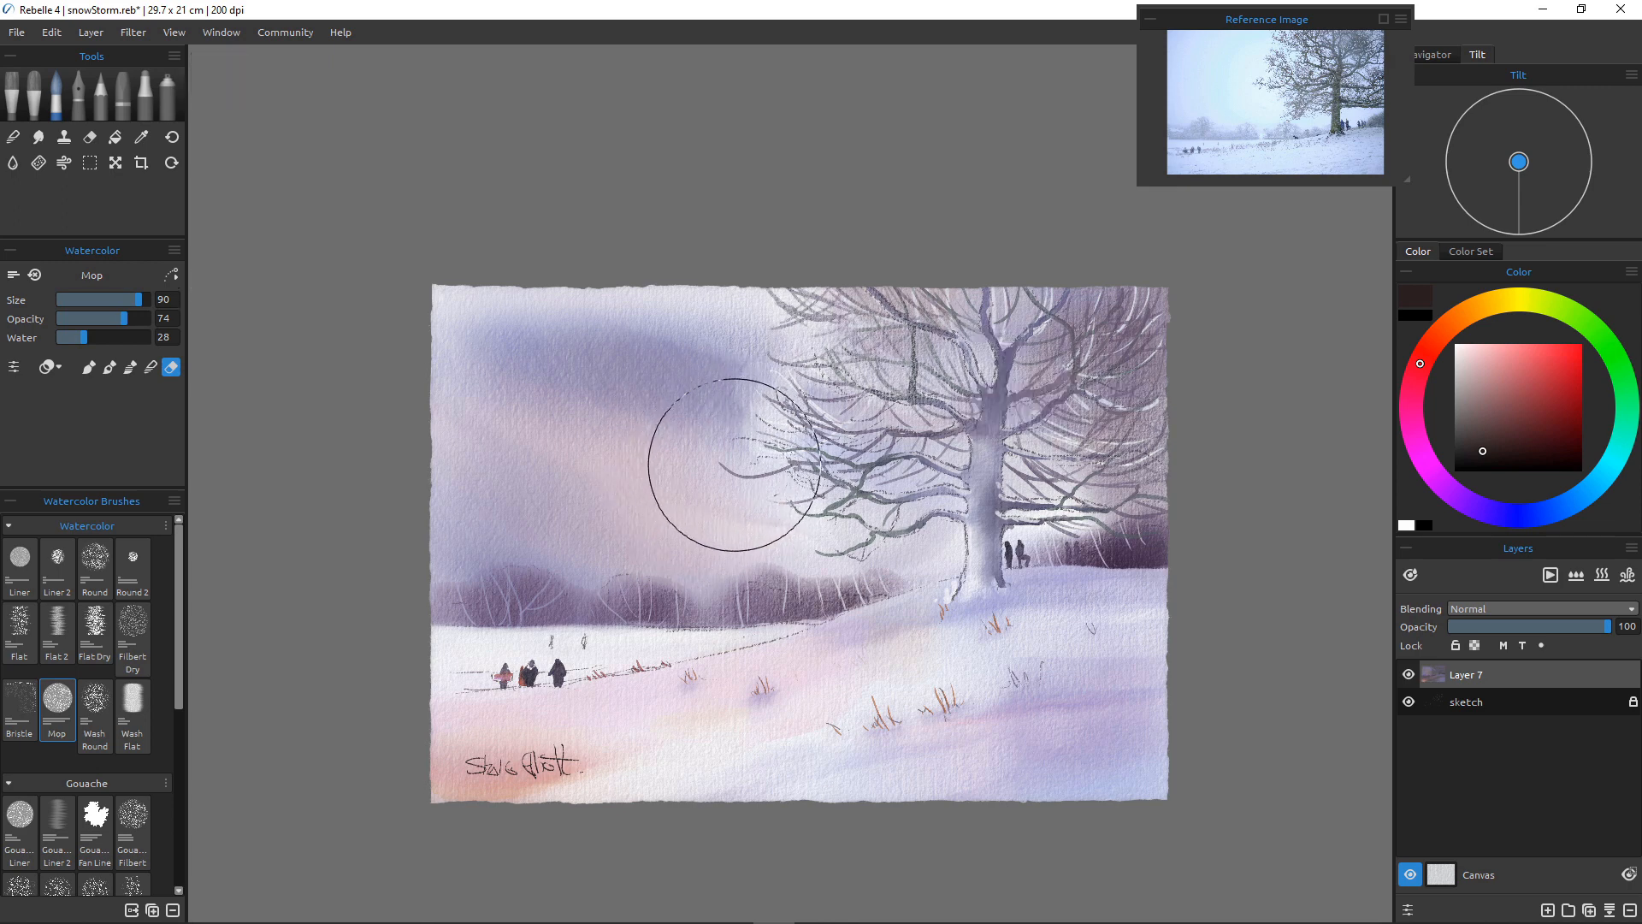
Try softer diagonal light rays across the sky and tree with the Mop eraser at size 60, opacity 36 and water 56
key(bracketleft)
key(bracketleft)
key(bracketleft)
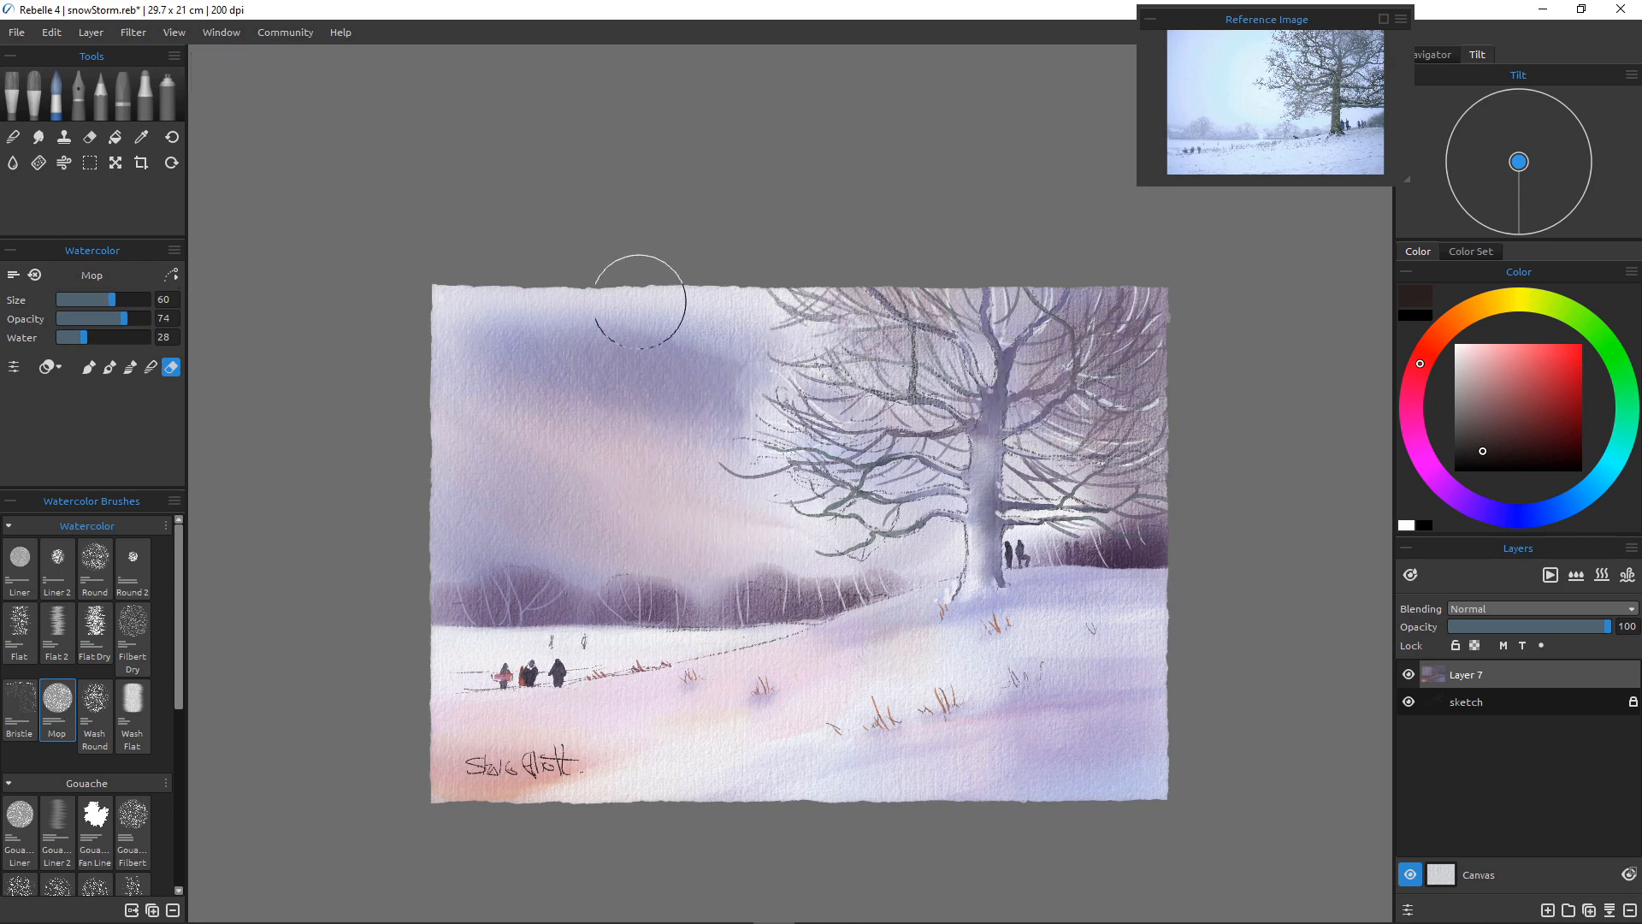
click(108, 337)
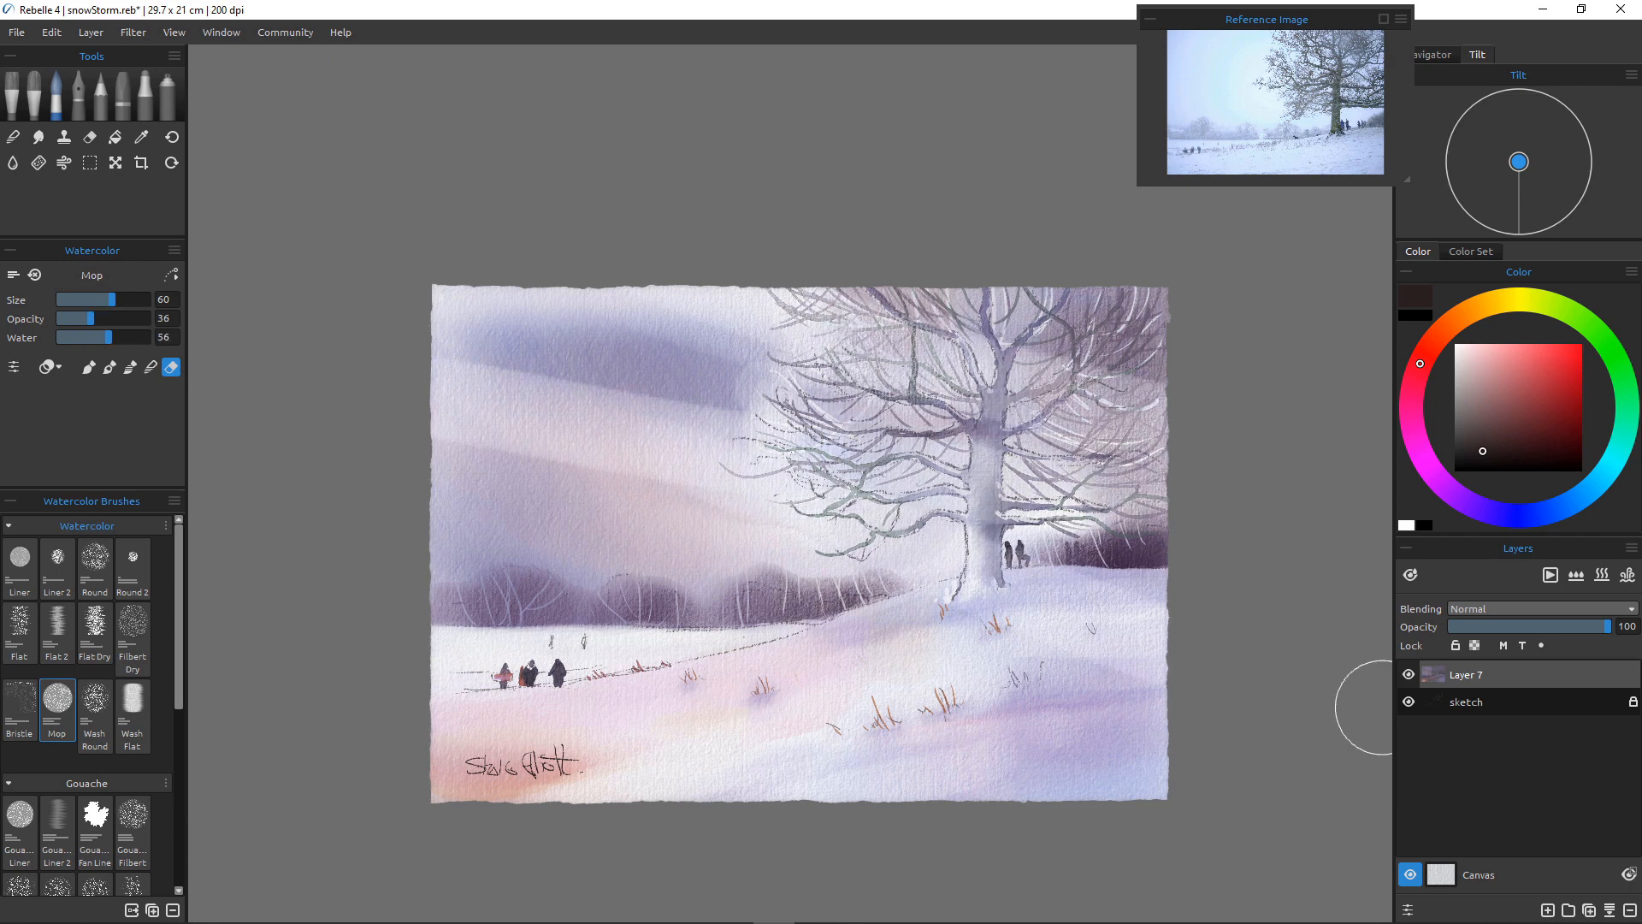
key(ctrl+z)
key(ctrl+z)
key(ctrl+z)
key(ctrl+z)
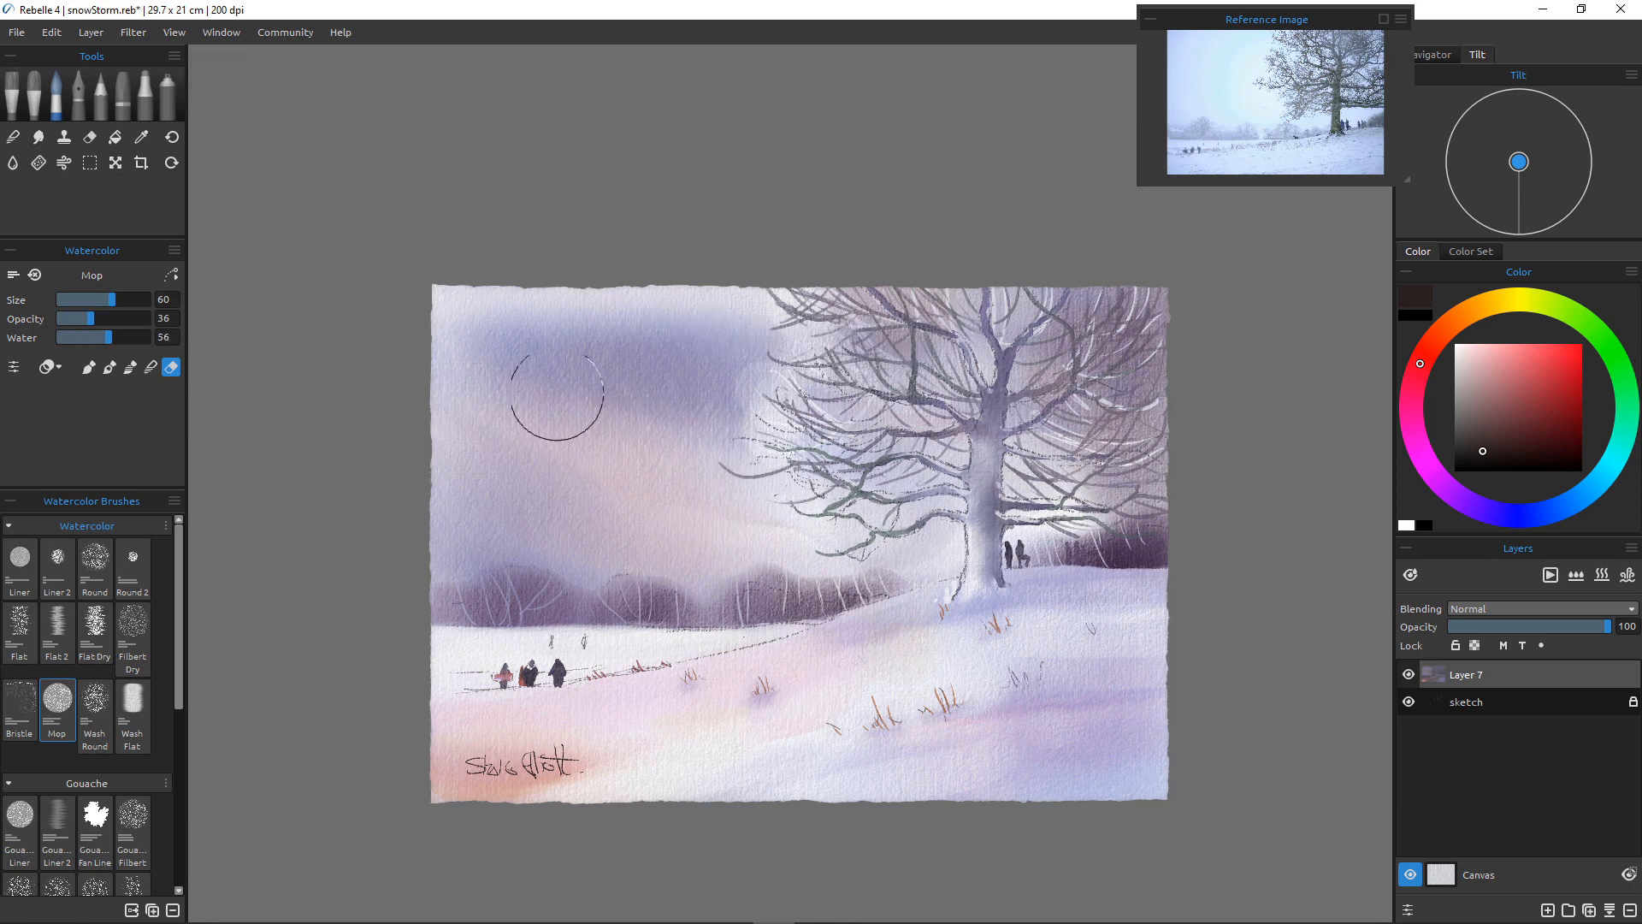
drag(513, 302, 1347, 671)
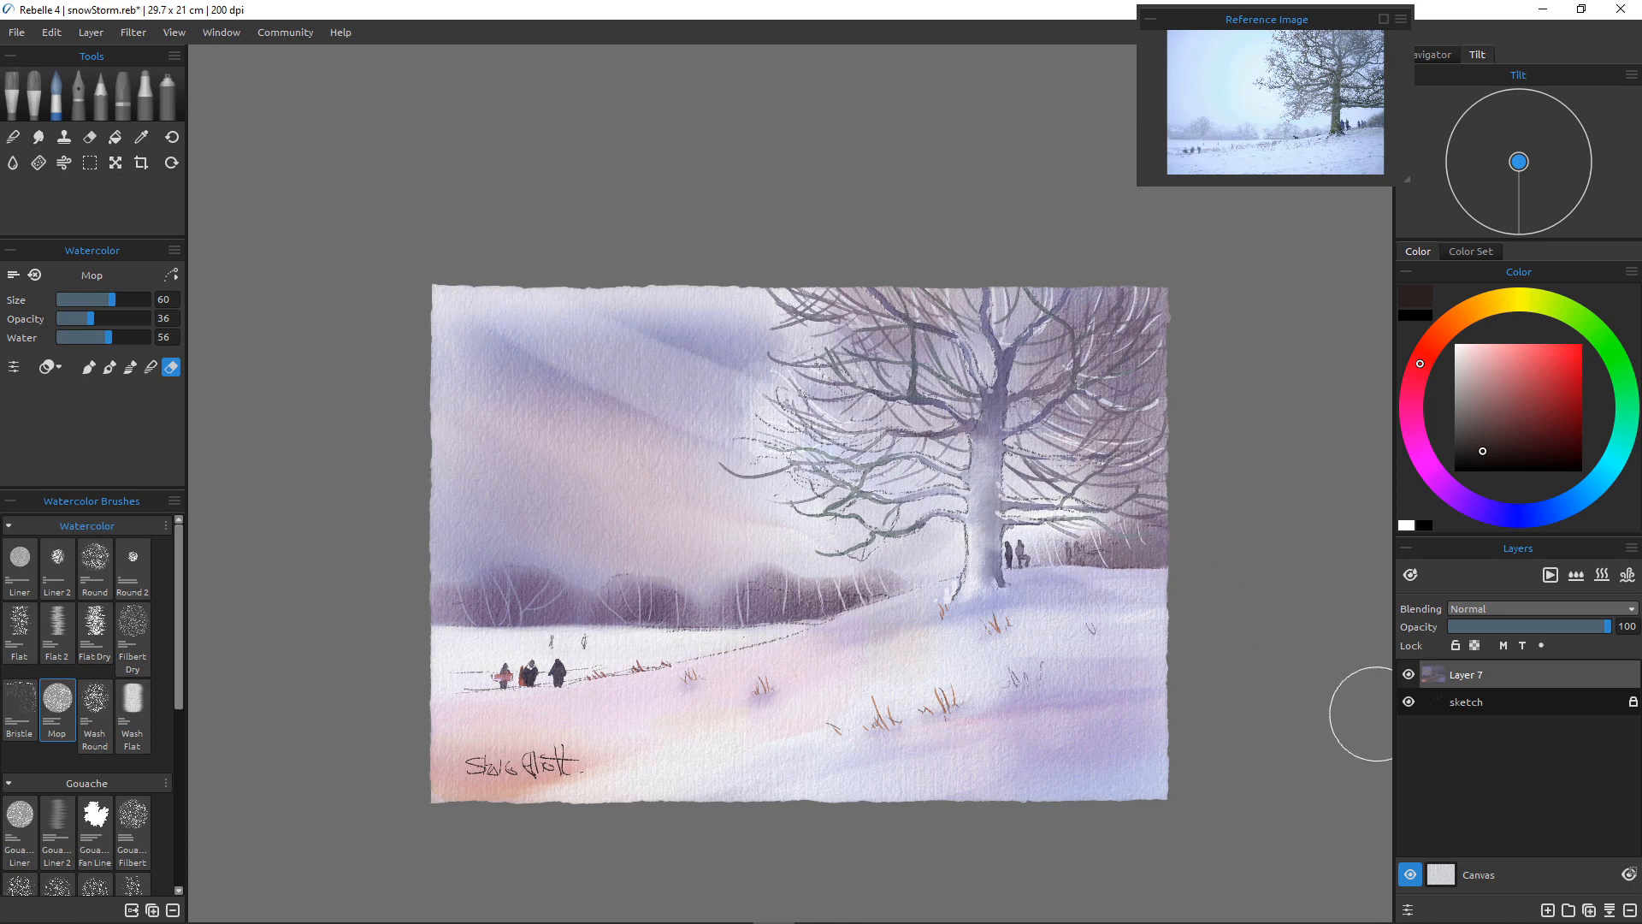
mouse_move(766, 342)
mouse_down()
mouse_move(1059, 421)
mouse_move(1320, 538)
mouse_up()
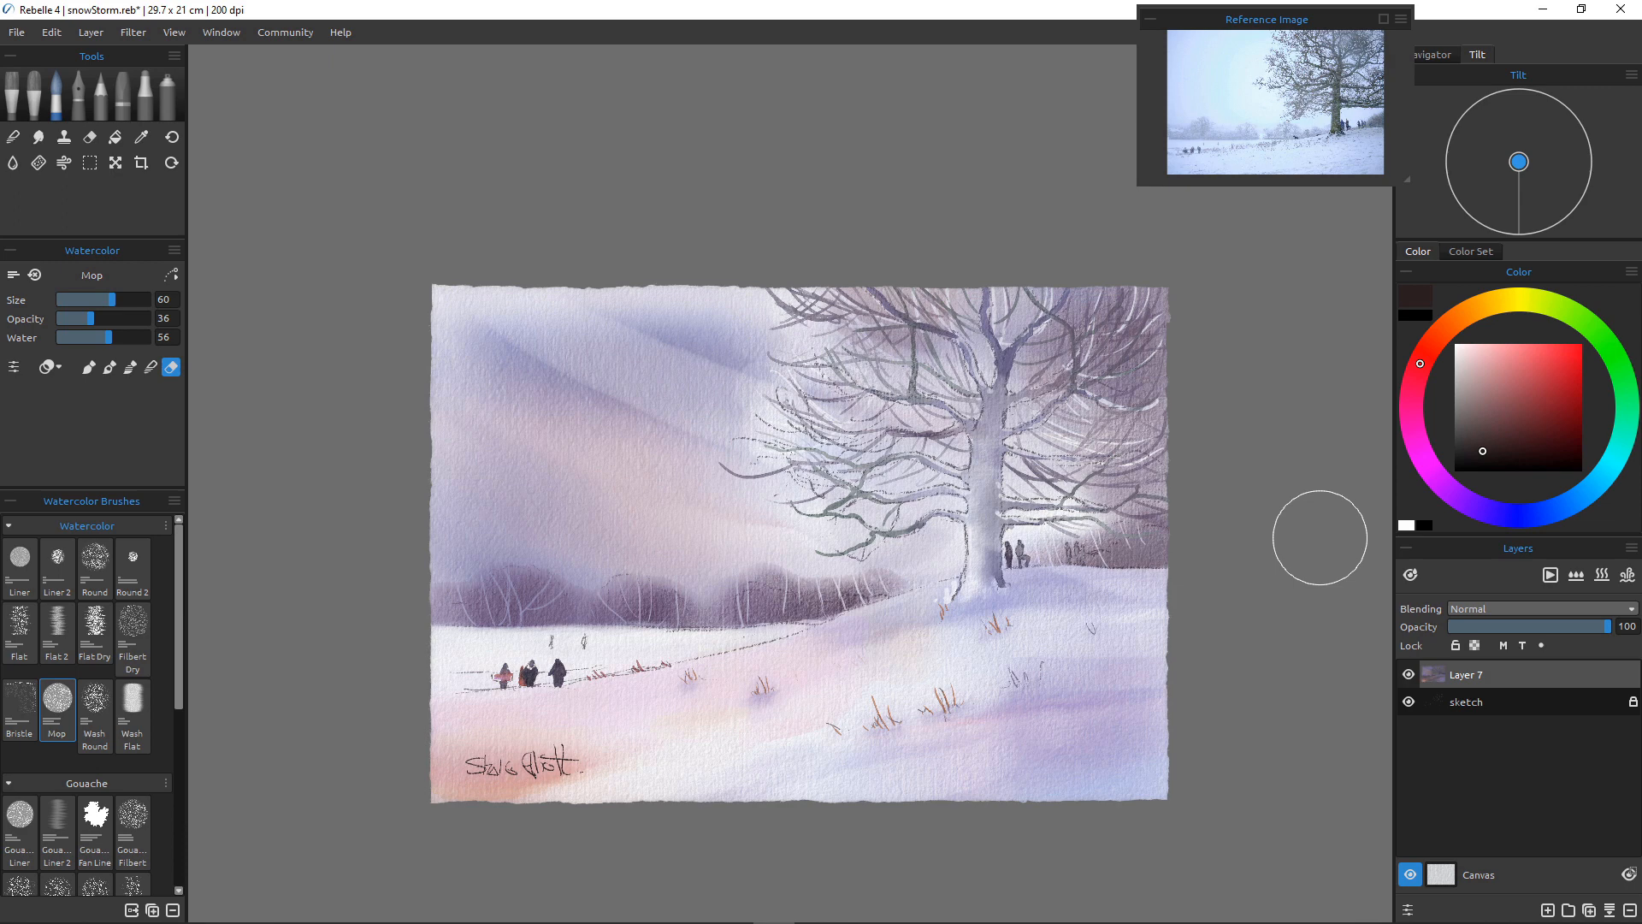
key(ctrl+z)
key(ctrl+z)
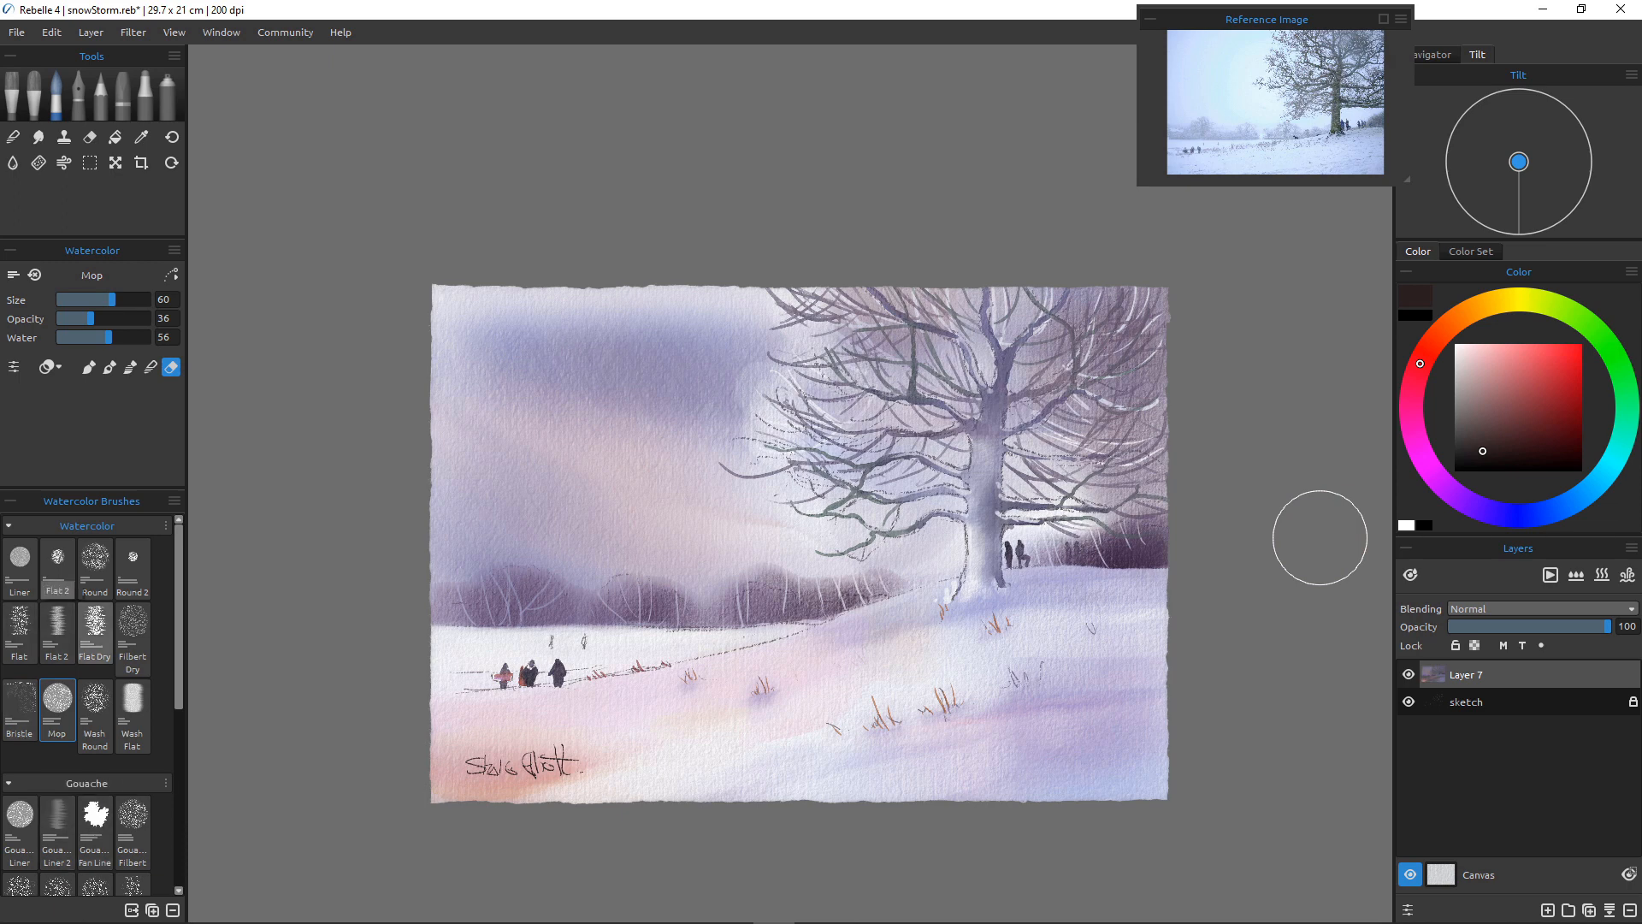
Switch to the Flat Dry eraser and set its size to 45
click(95, 631)
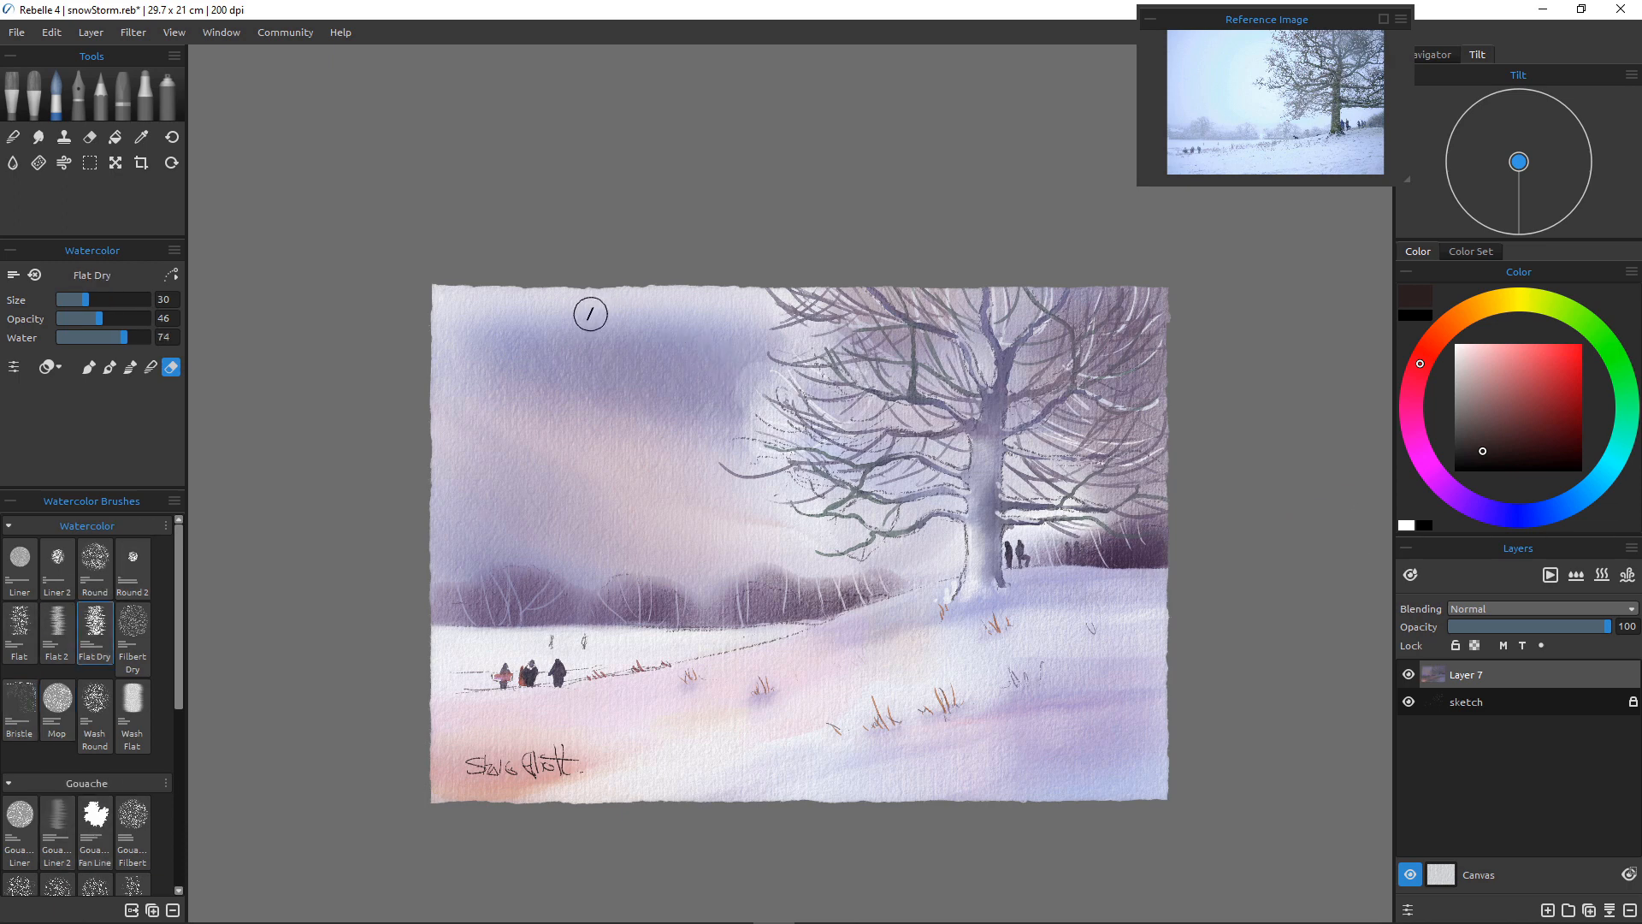
key(])
key(])
key(])
Try lifting textured diagonal light bands from the upper sky across the tree crown with the Flat Dry eraser
drag(561, 308, 1137, 505)
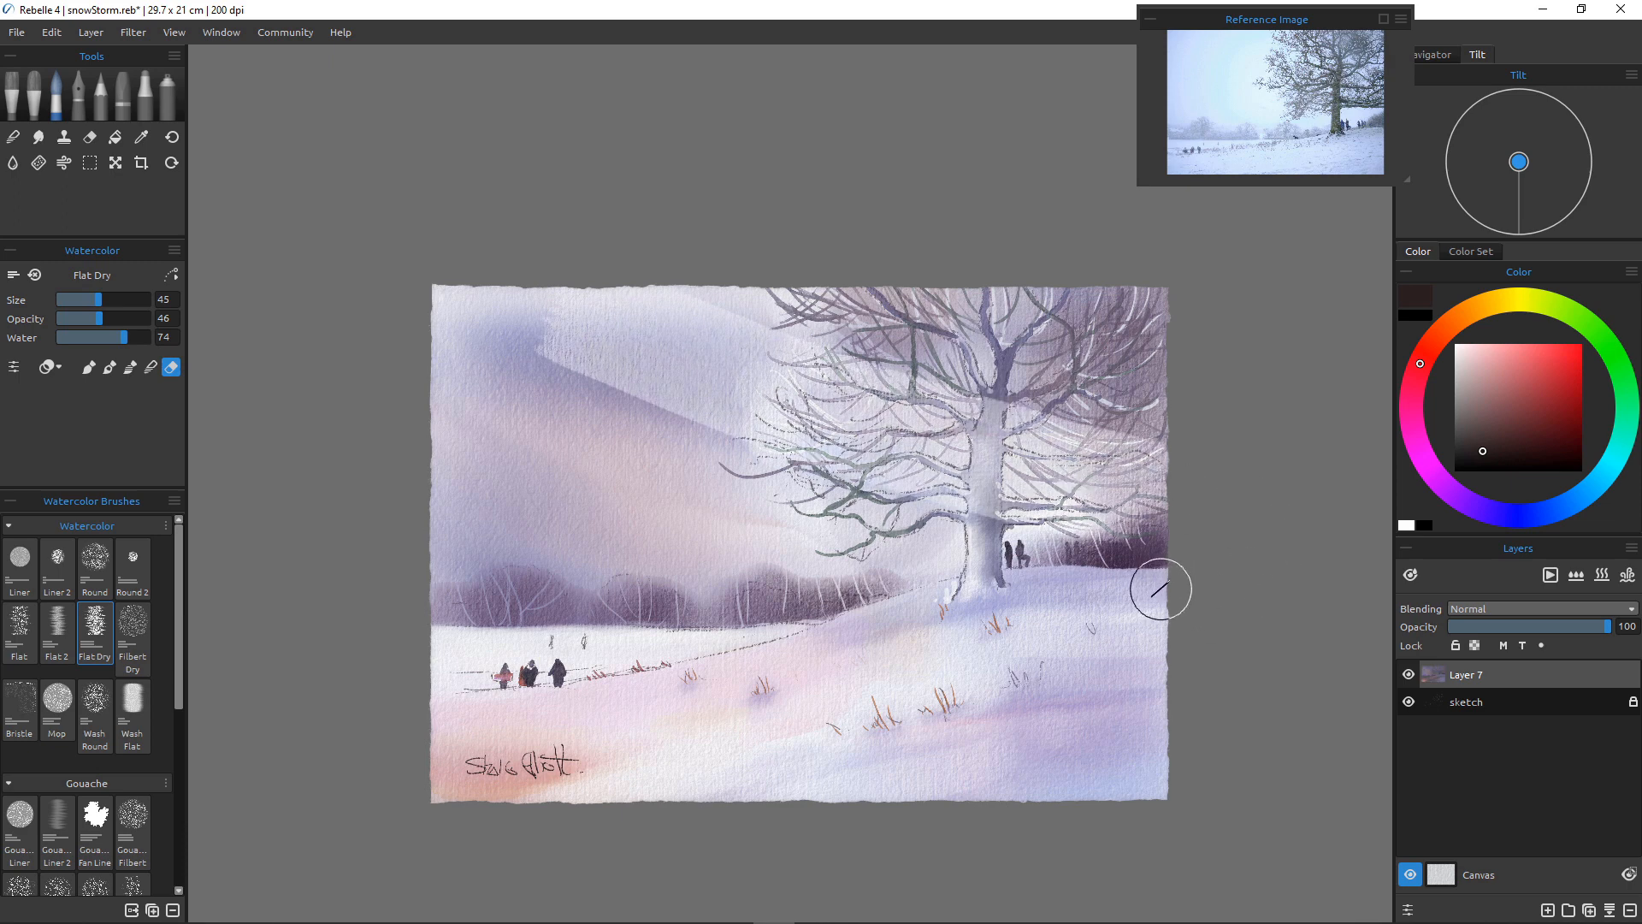
key(ctrl+z)
drag(569, 273, 1235, 485)
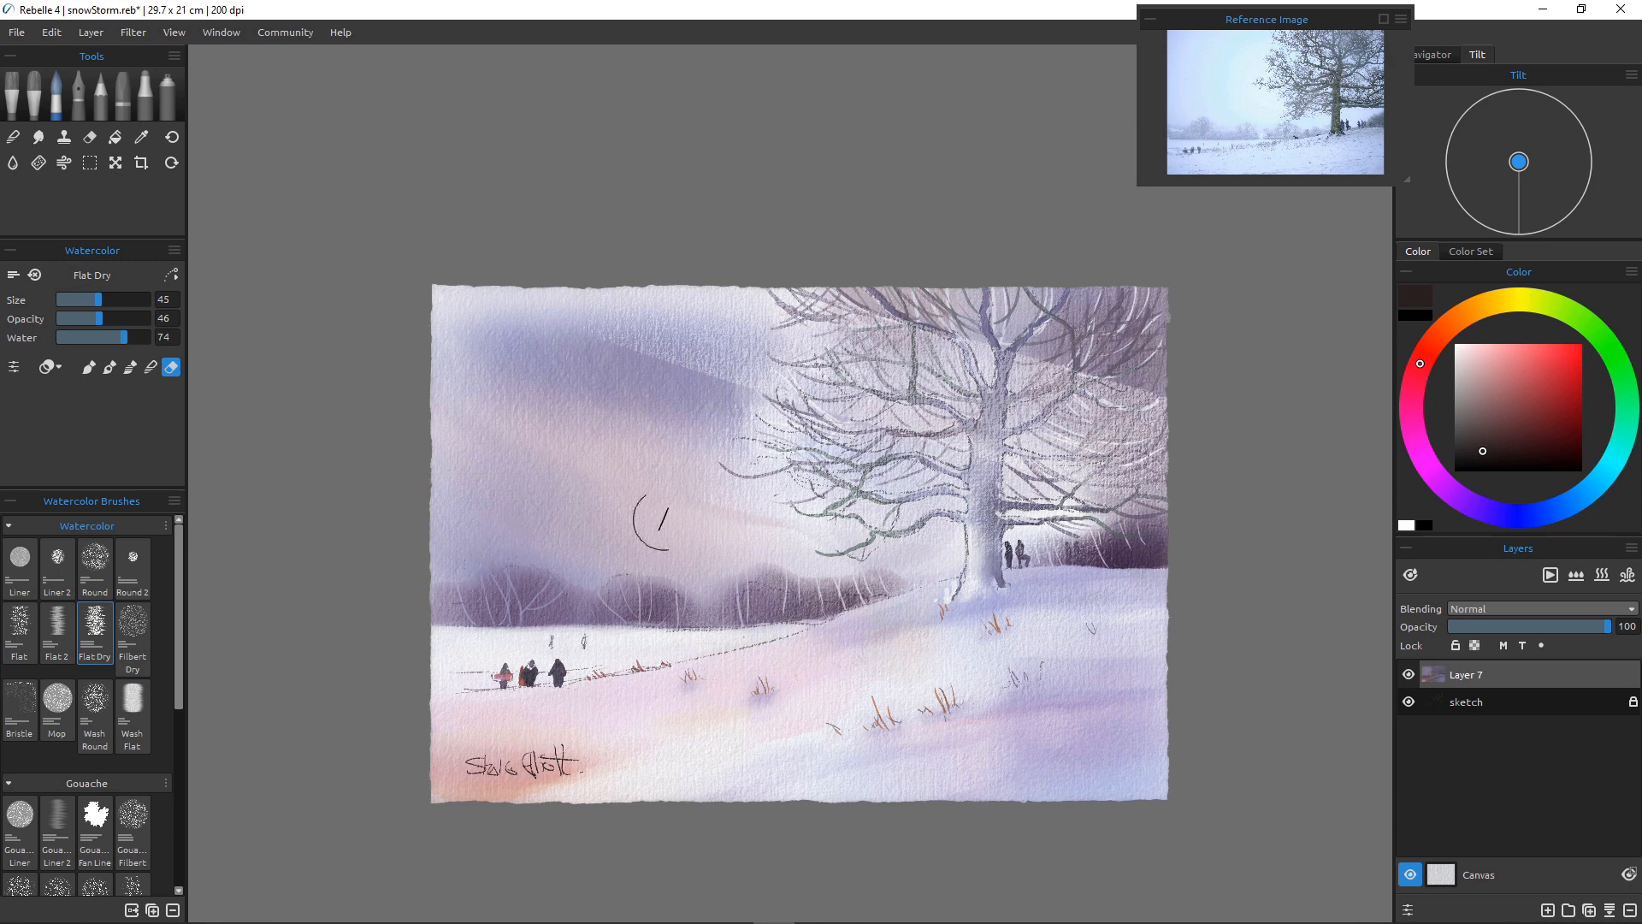
drag(970, 338, 1237, 346)
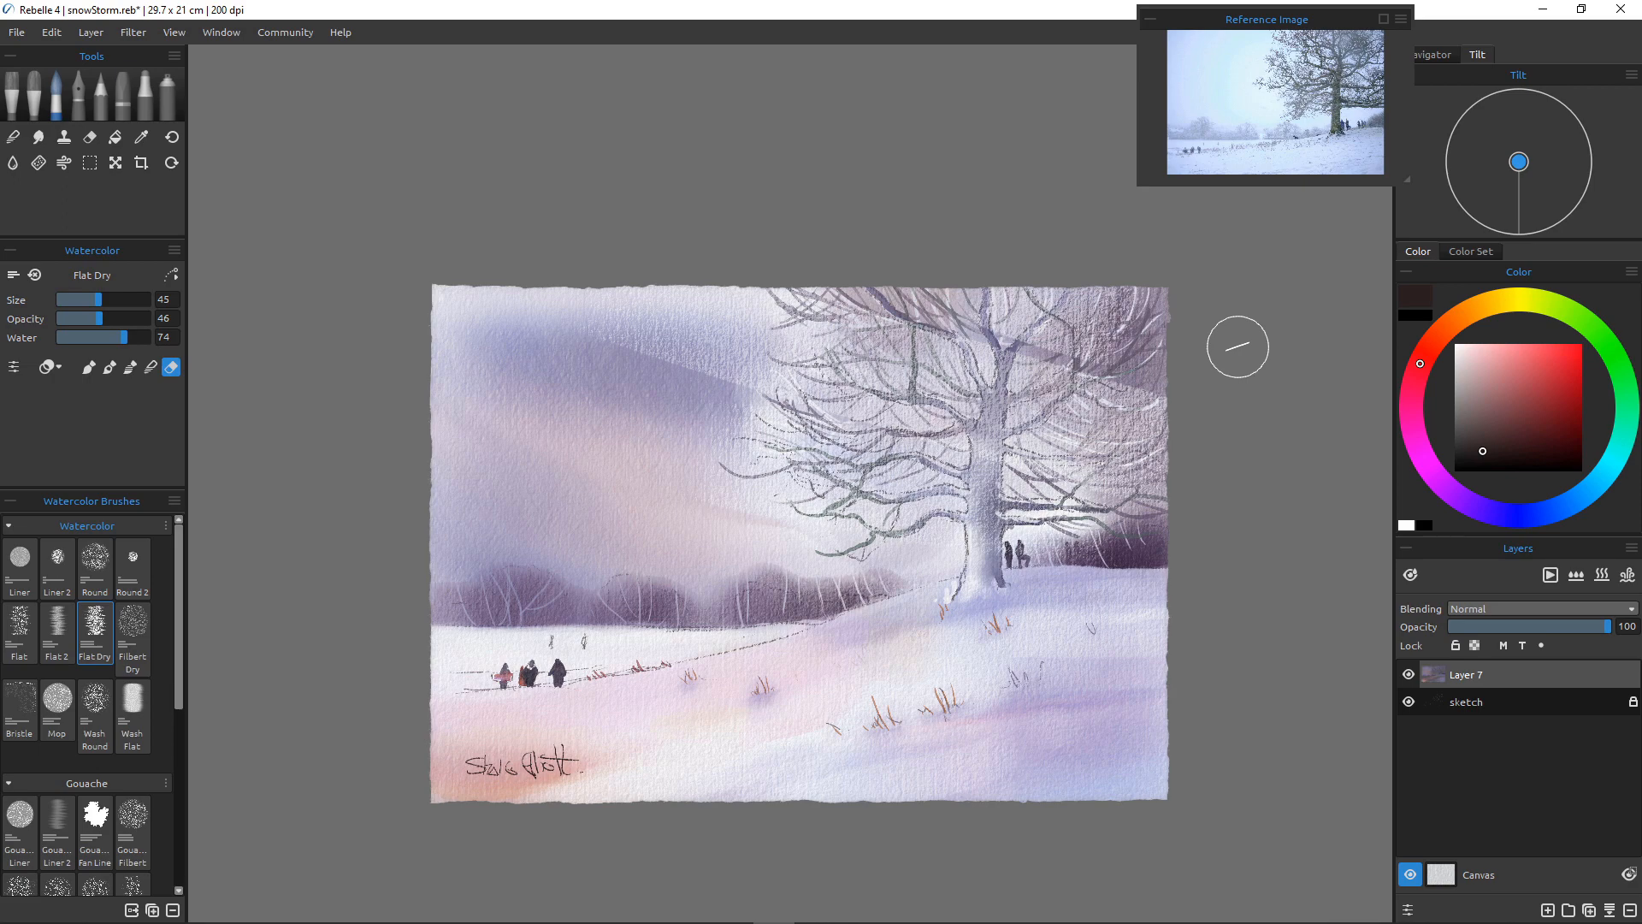
key(ctrl+z)
key(ctrl+z)
key(ctrl+z)
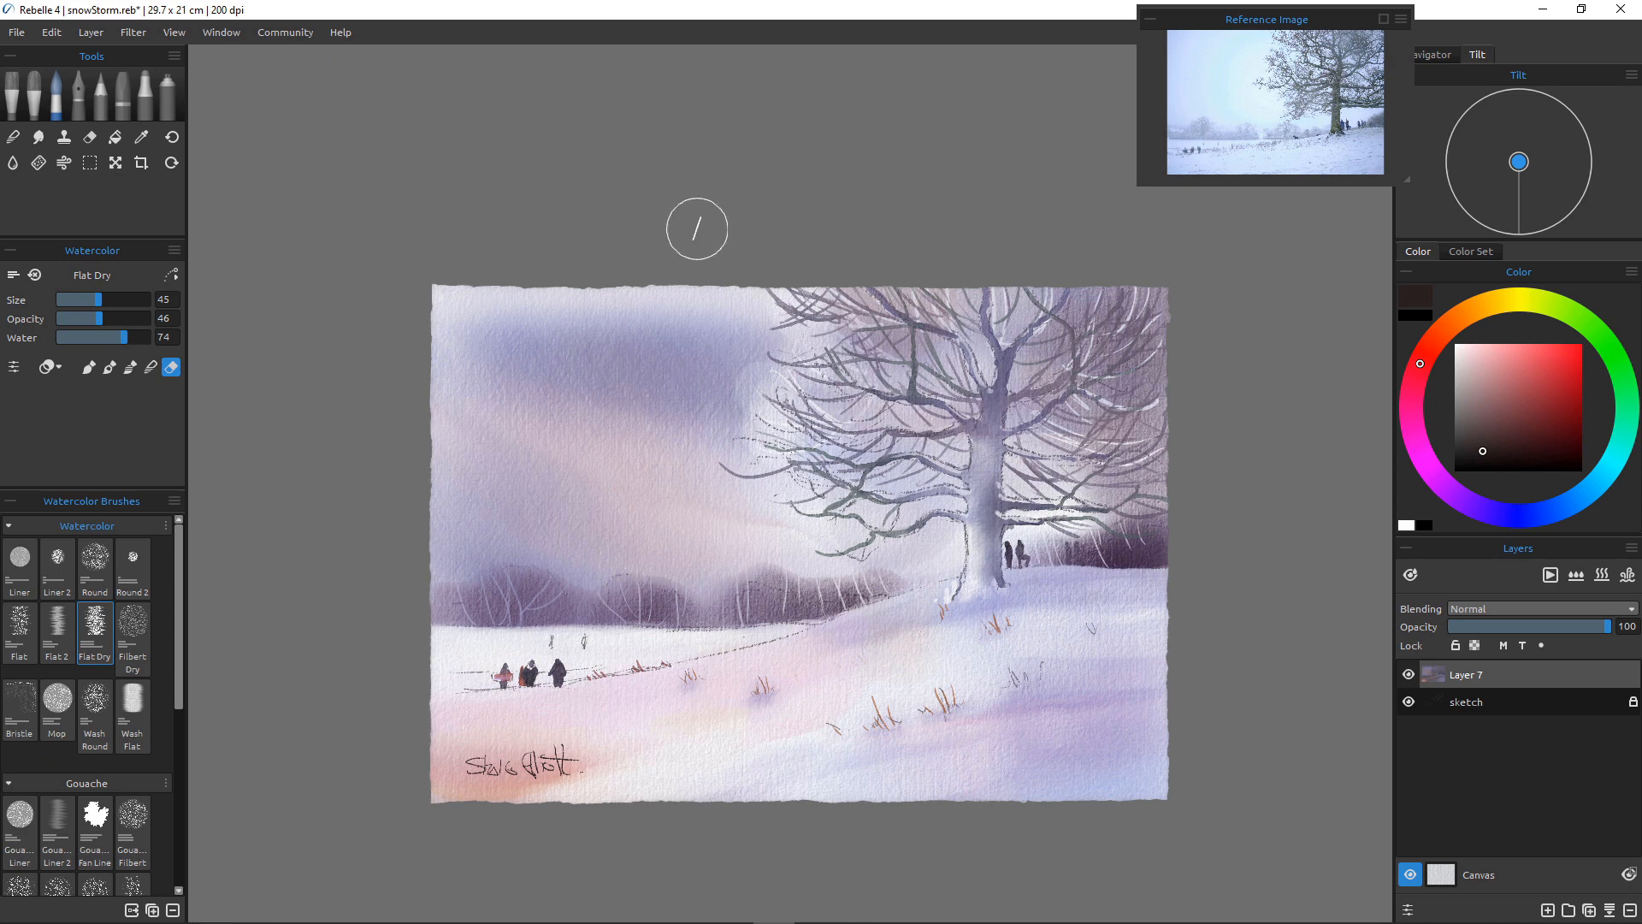
Lift textured diagonal light bands with the Flat Dry eraser, across the upper crown and from the upper-left sky down past the trunk base
drag(700, 228, 1266, 413)
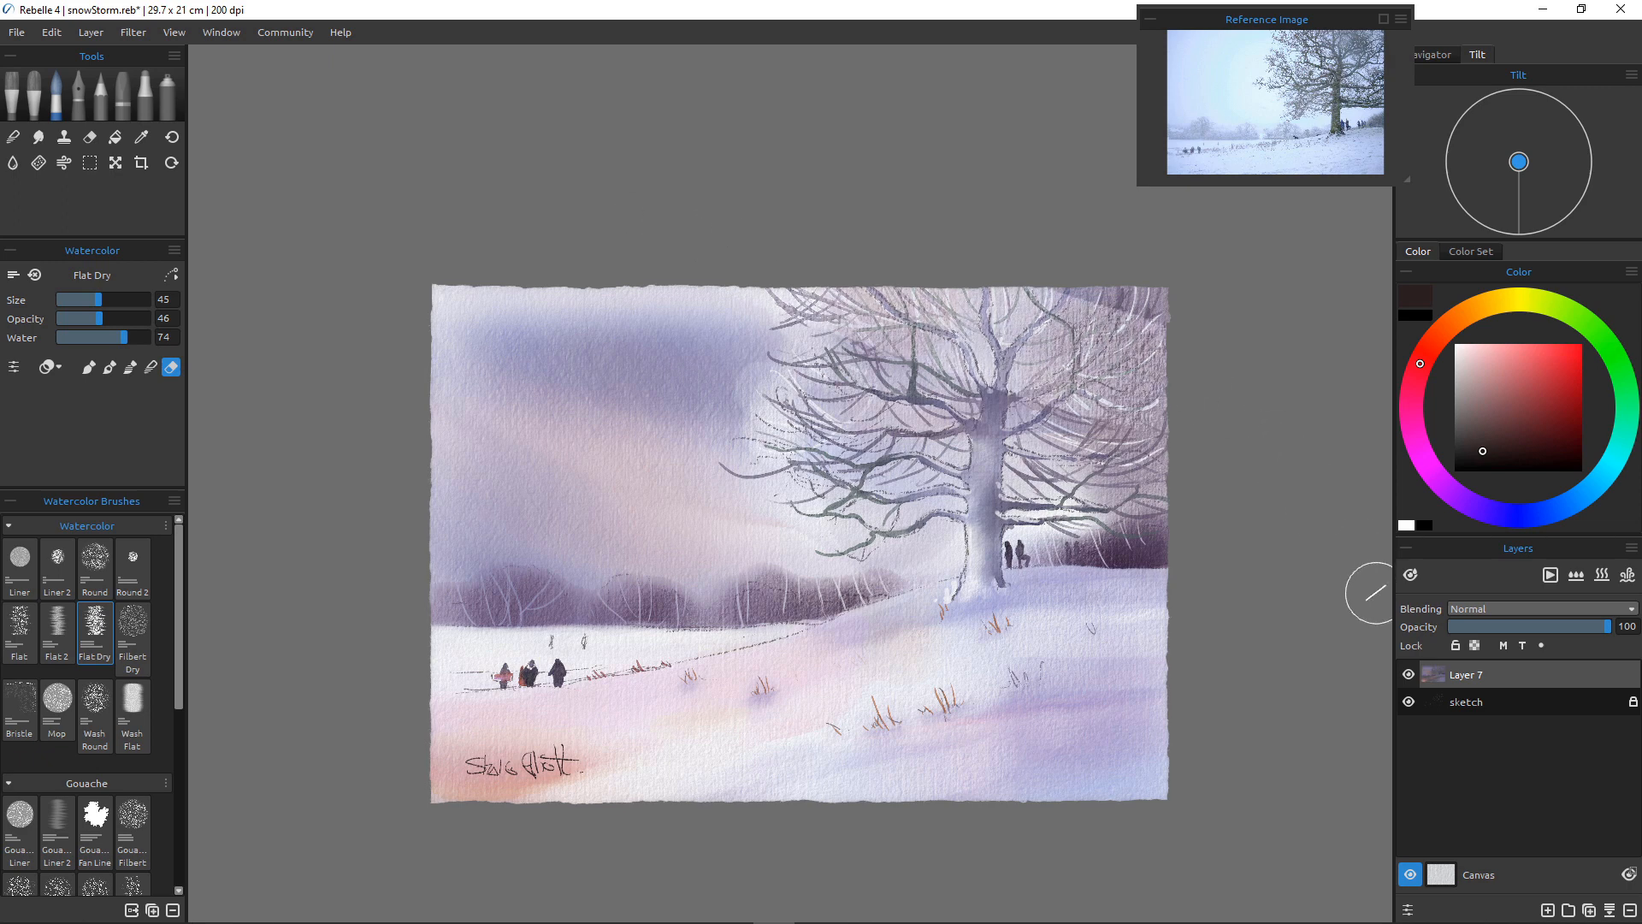
drag(1213, 496, 208, 204)
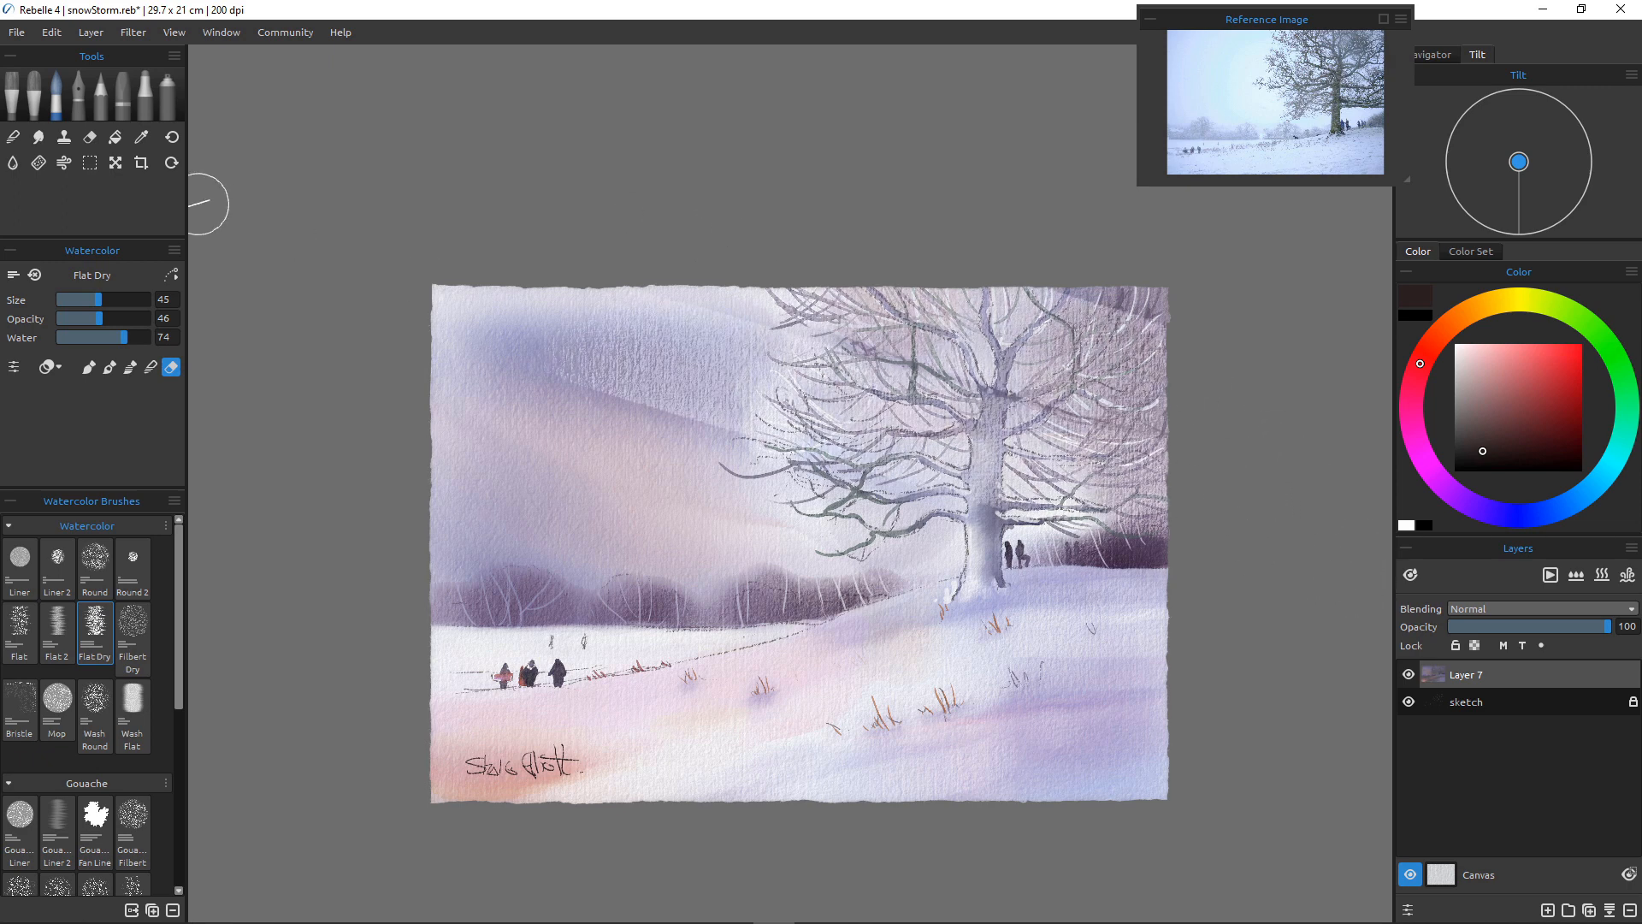
key(ctrl+z)
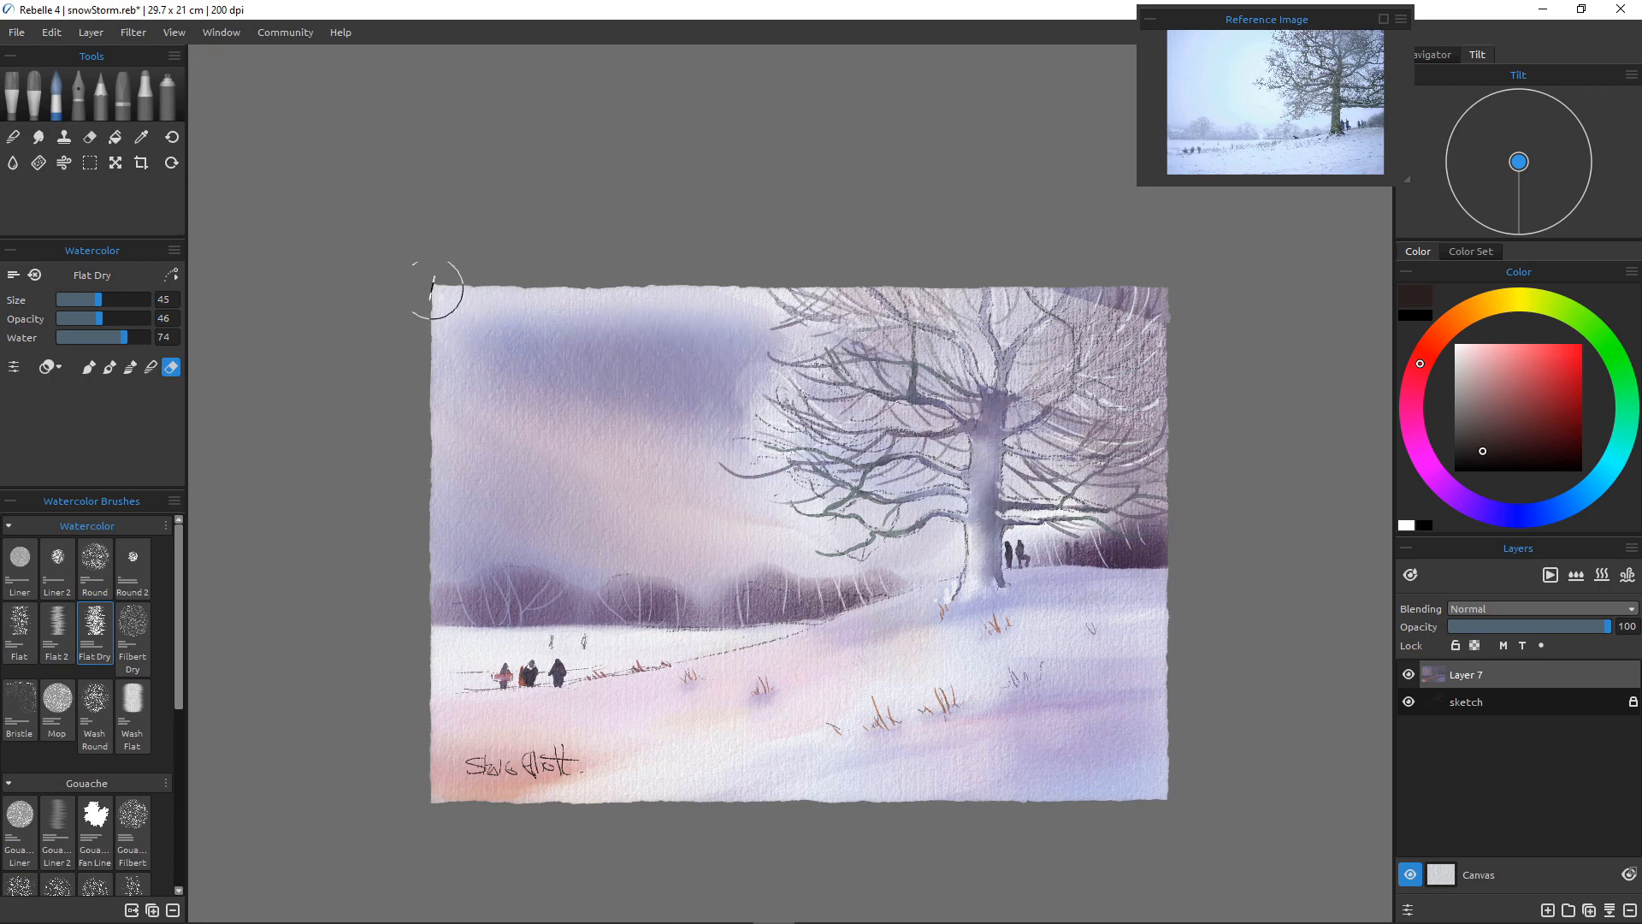
drag(1157, 486, 430, 257)
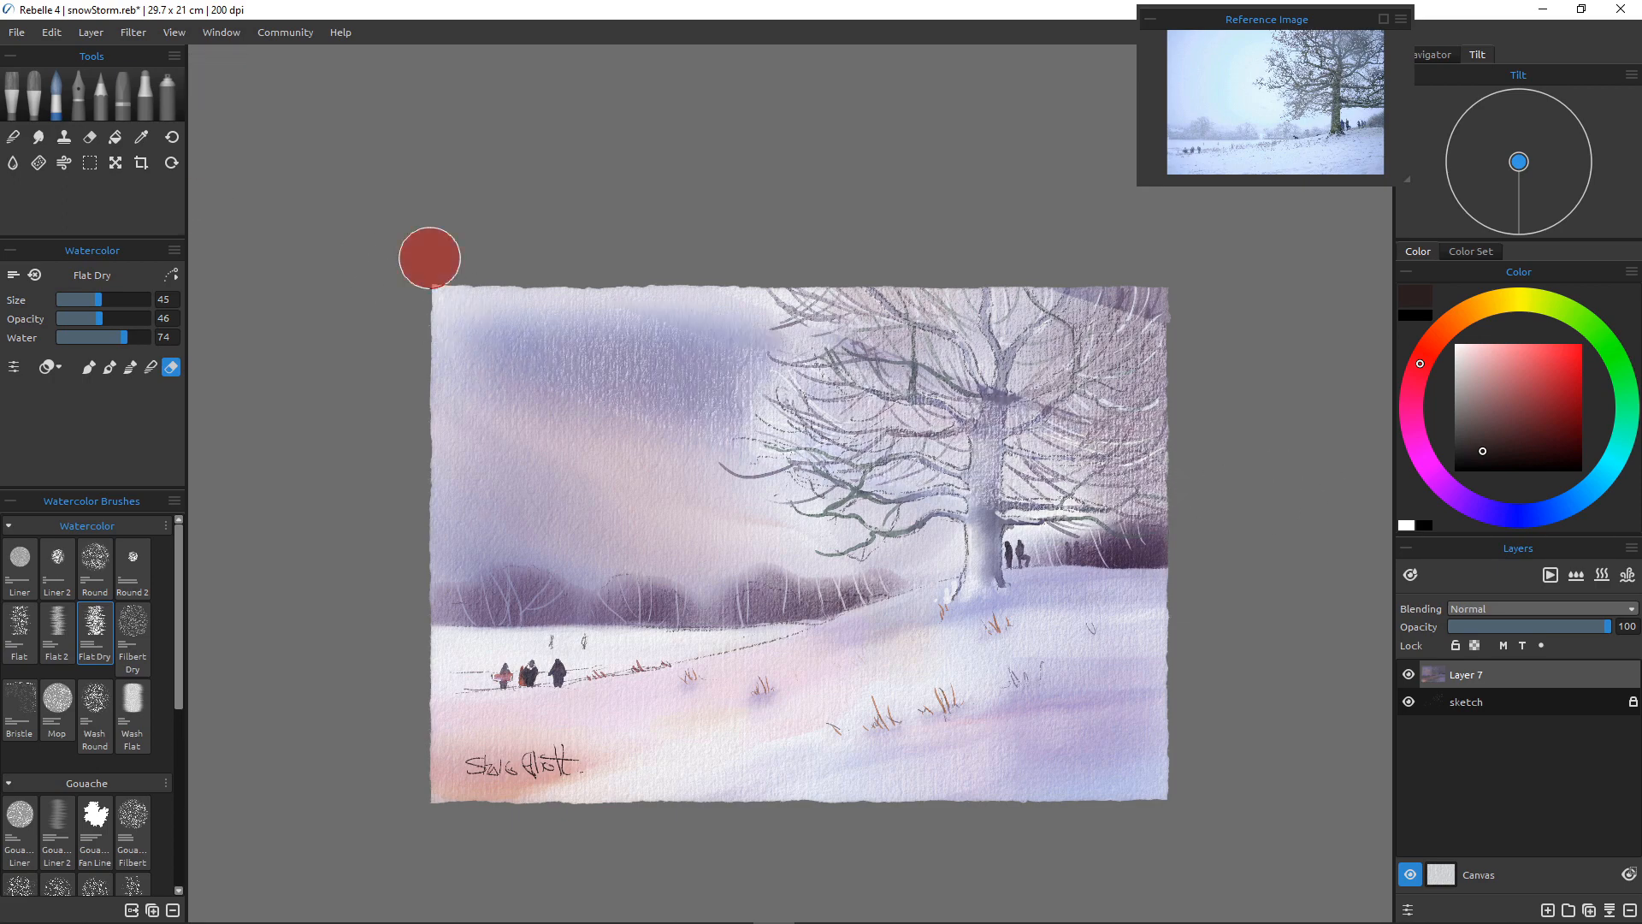
key(ctrl+z)
key(ctrl+z)
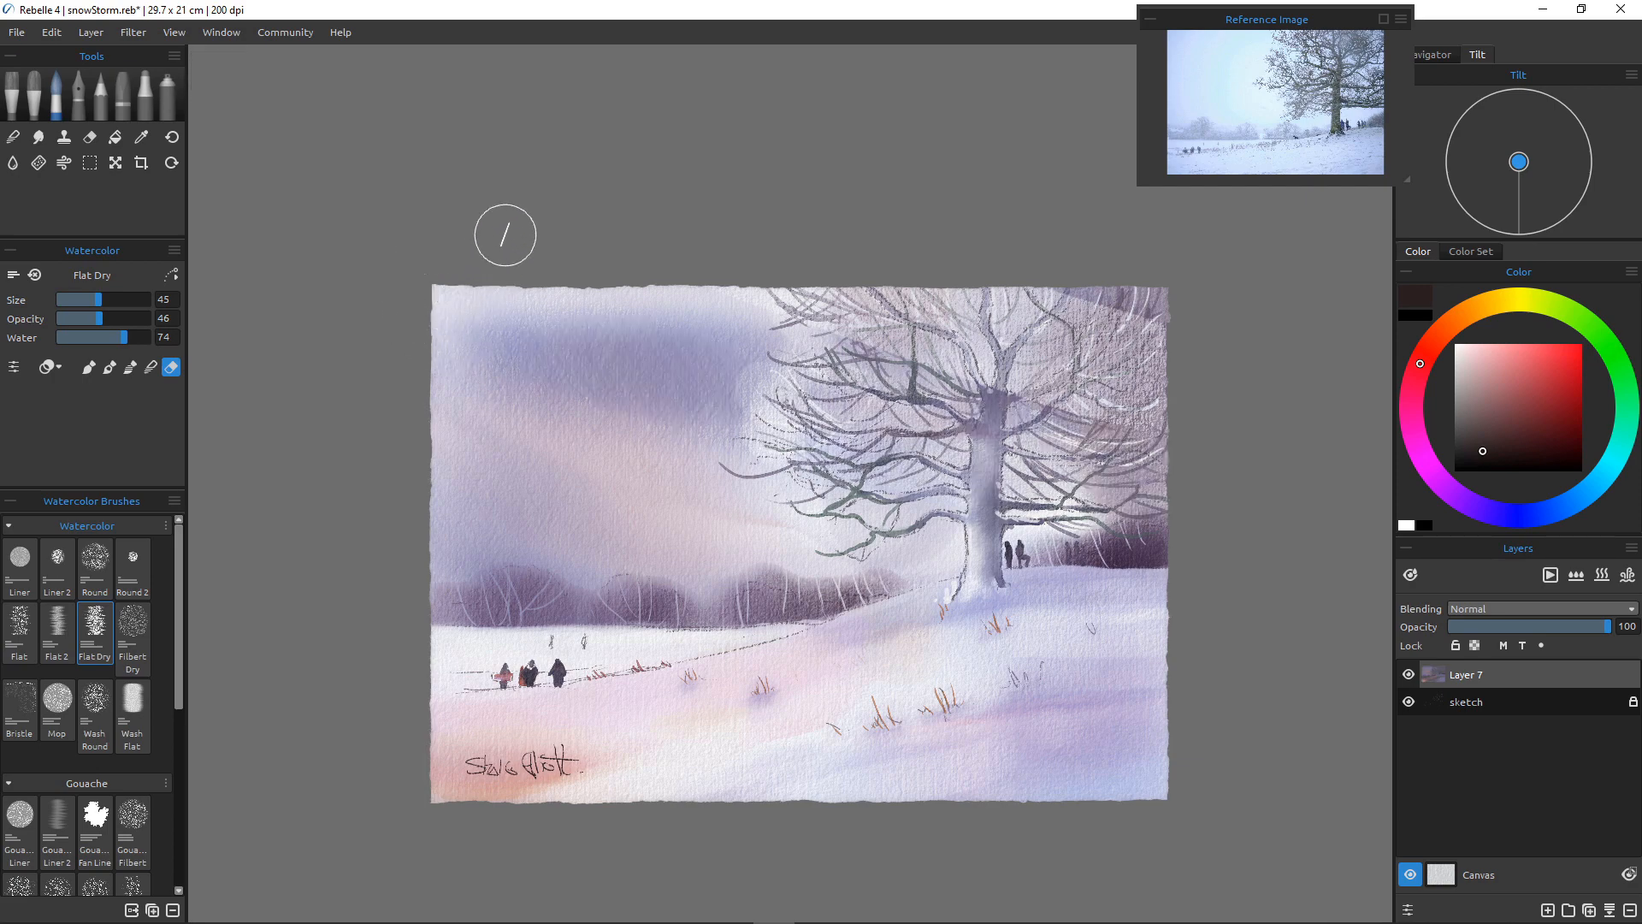
mouse_move(505, 227)
mouse_down()
mouse_move(889, 445)
mouse_move(1379, 641)
mouse_up()
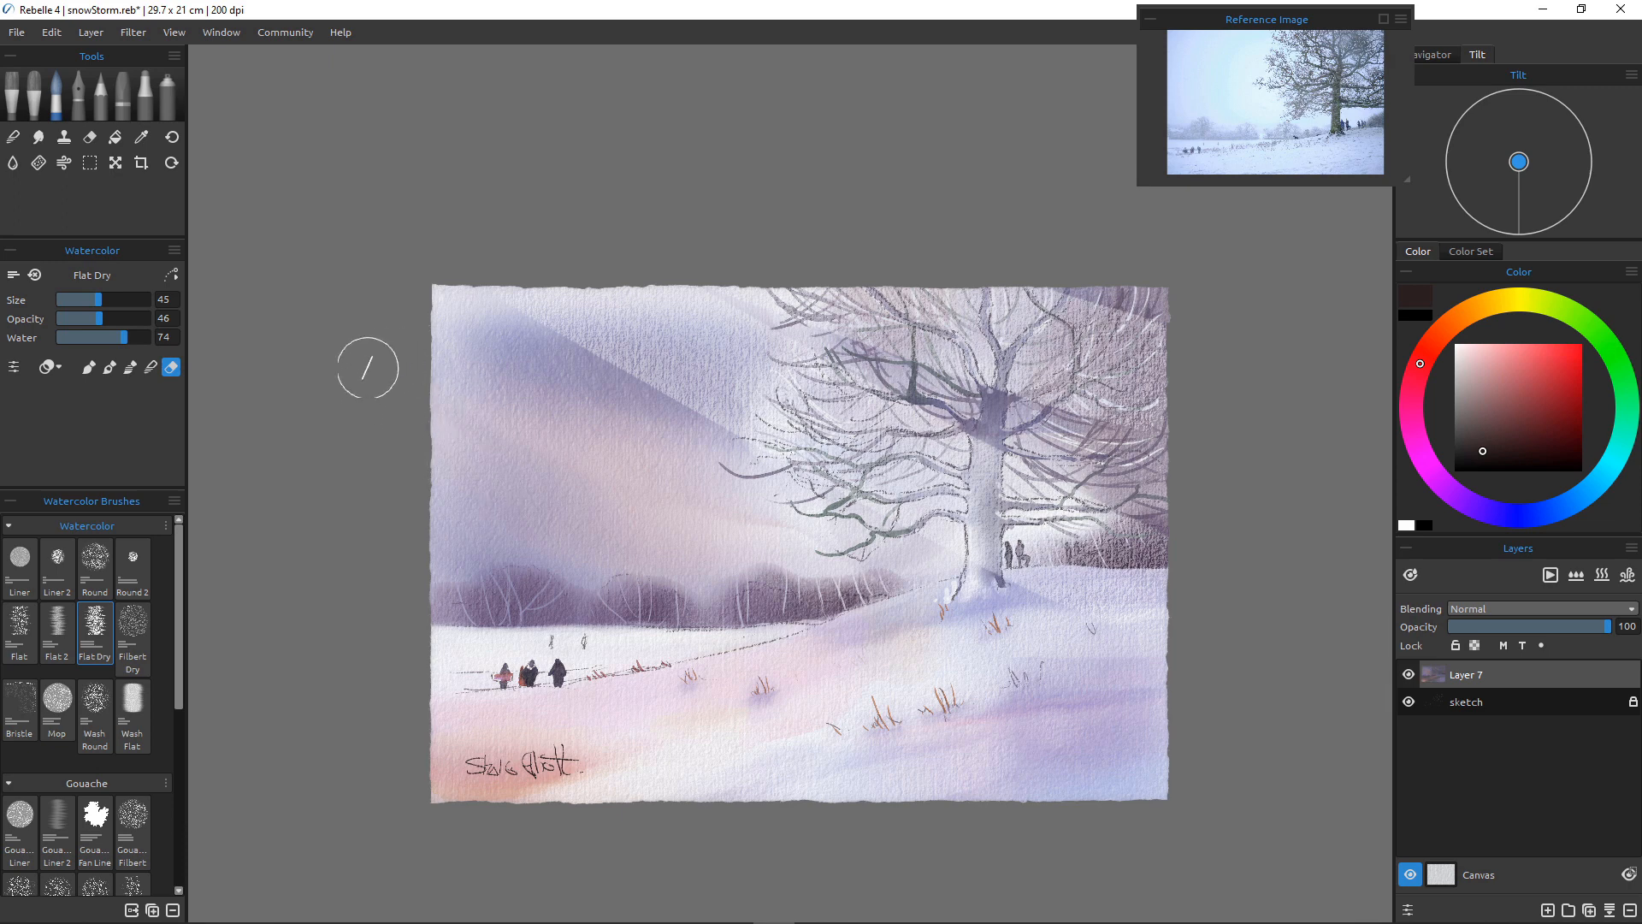
Set the Flat Dry eraser to size 80 and try lifting a wide diagonal light band across the lower sky and distant trees
key(bracketright)
key(bracketright)
key(bracketright)
key(bracketright)
key(bracketright)
key(bracketright)
key(bracketright)
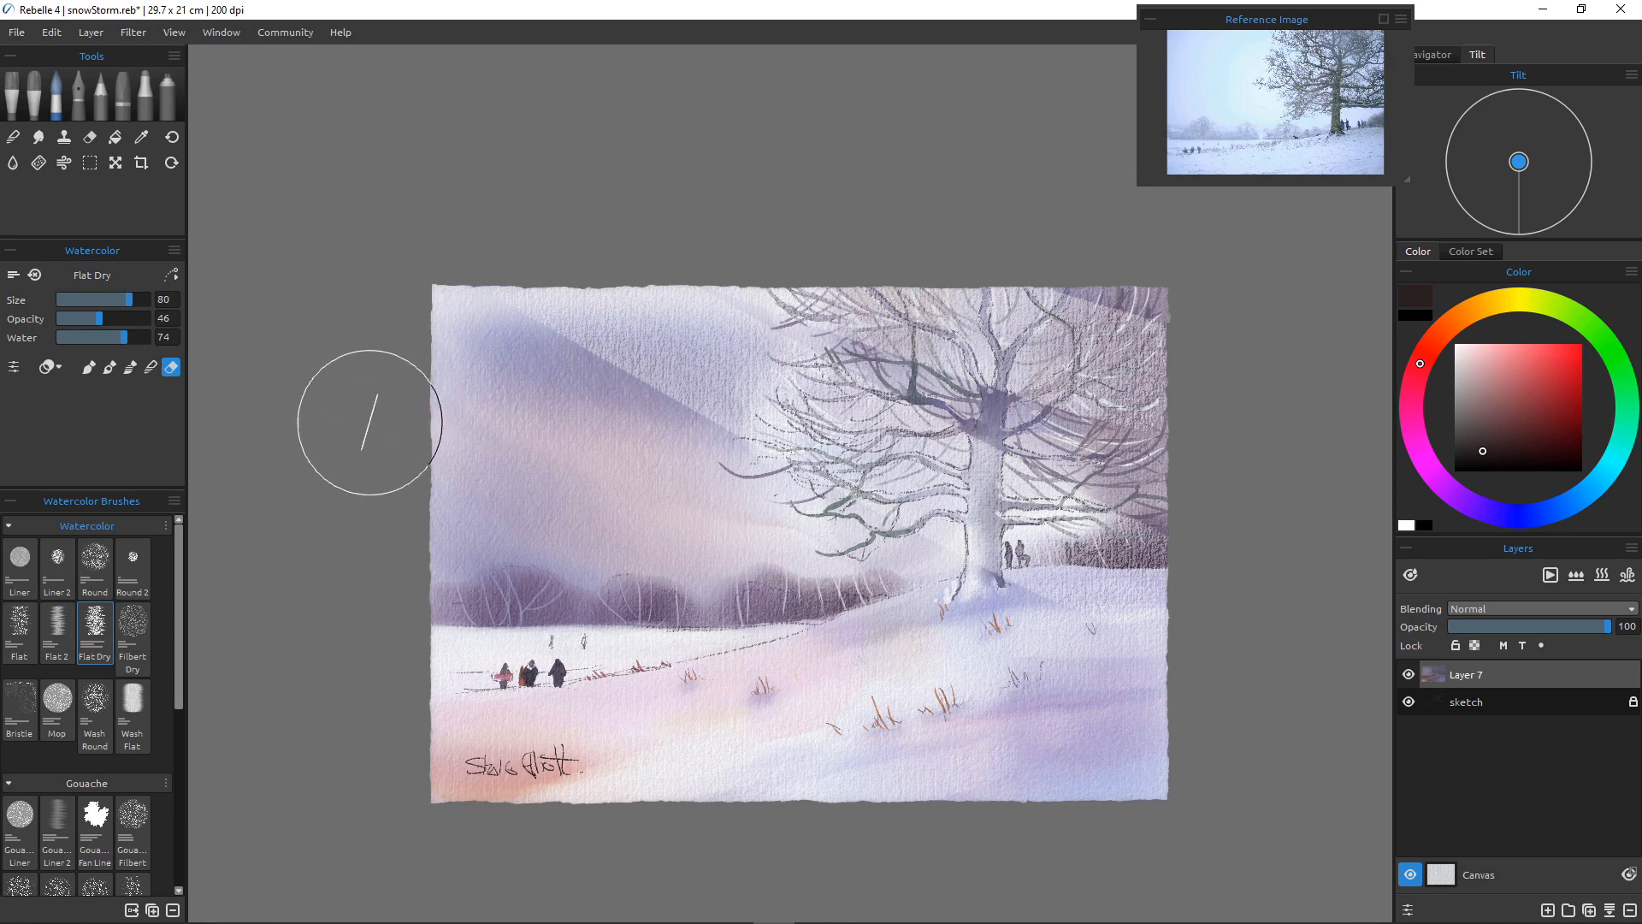
drag(367, 422, 1277, 635)
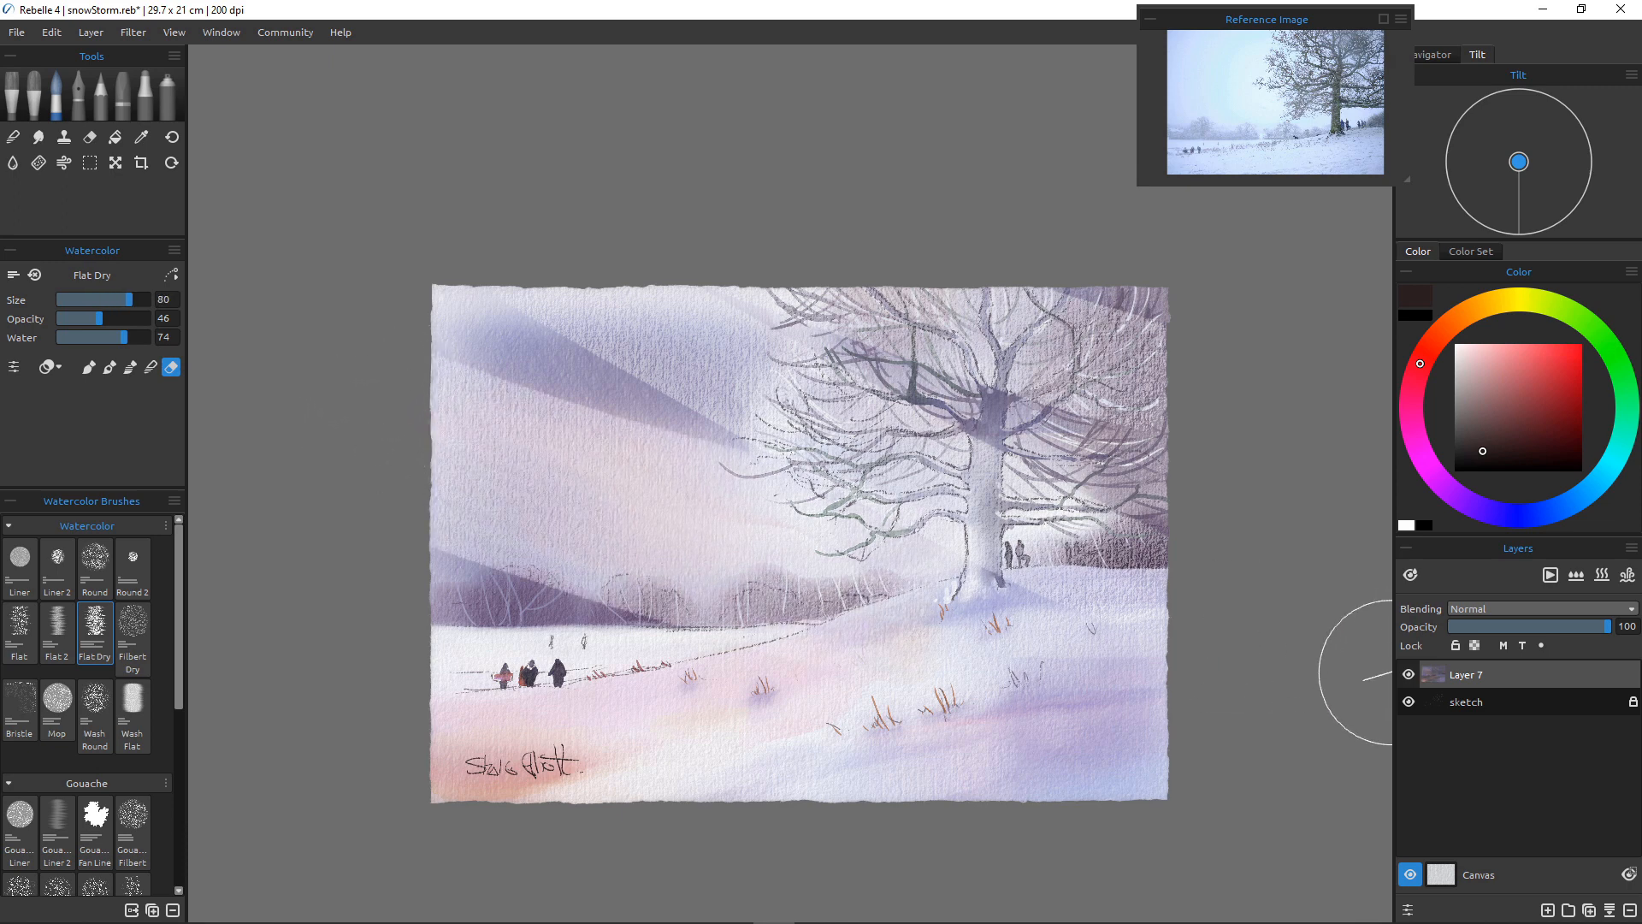
key(ctrl+z)
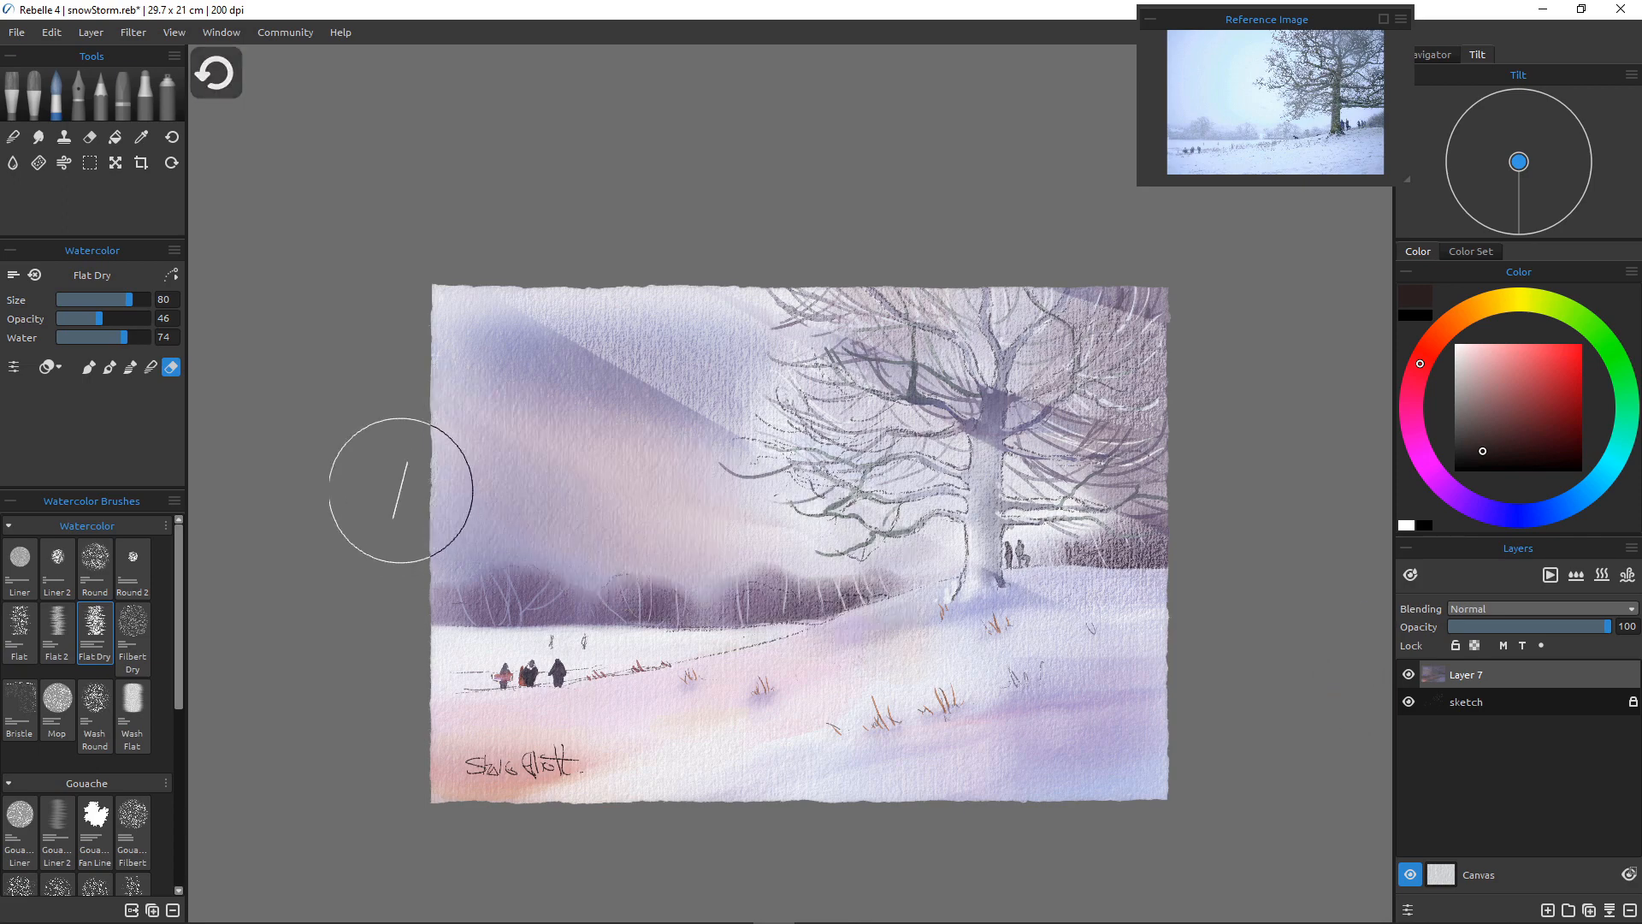